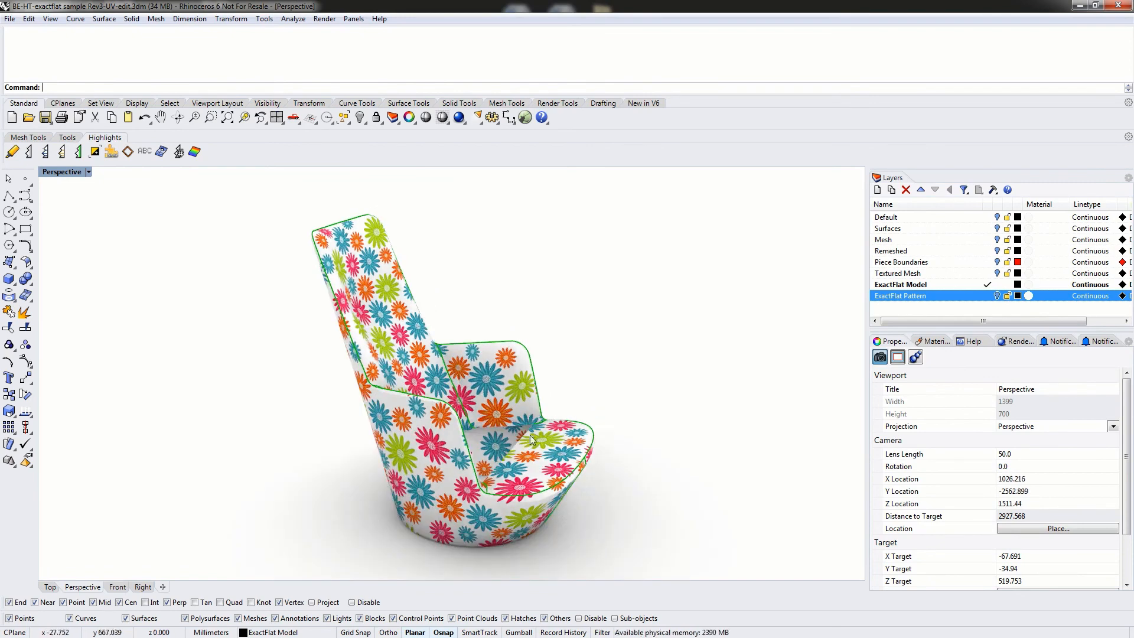
Show the ExactFlat Pattern layer and examine the flattened pattern pieces beside the 3D chair
right_click_drag(530, 435, 362, 463)
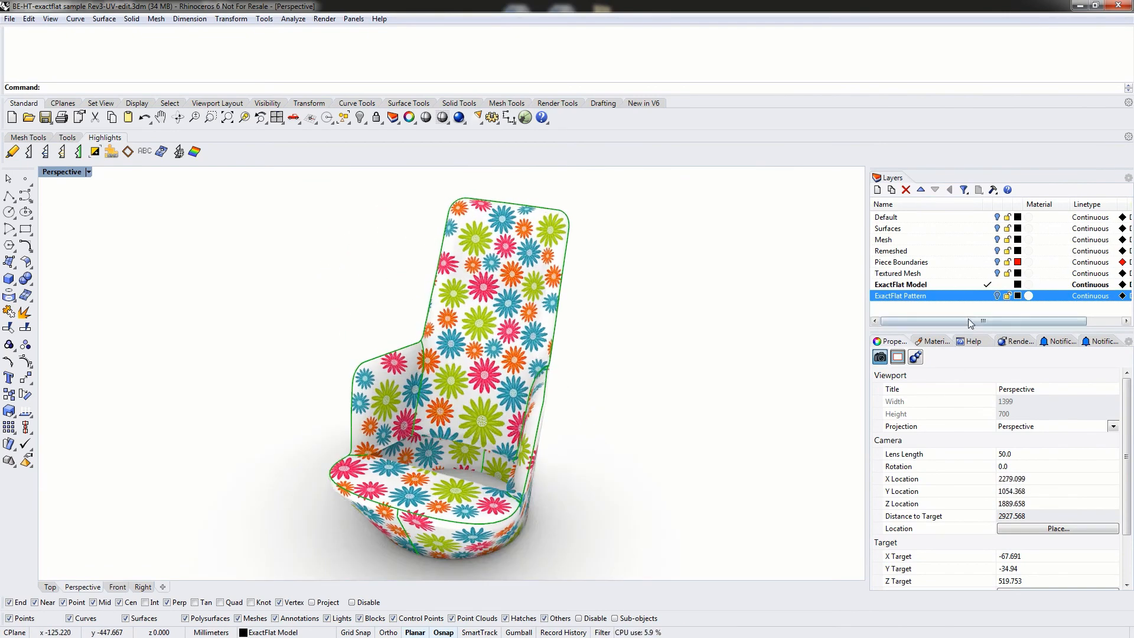
left_click(997, 295)
right_click_drag(475, 395, 611, 405)
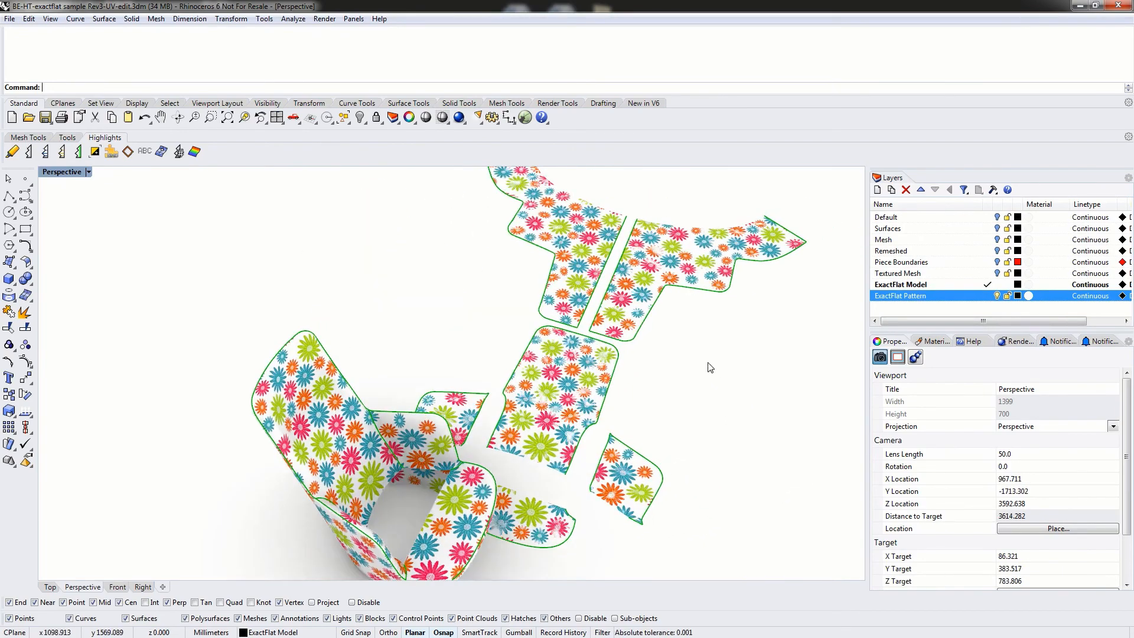
right_click_drag(709, 366, 421, 380)
scroll(454, 361, "down", 2)
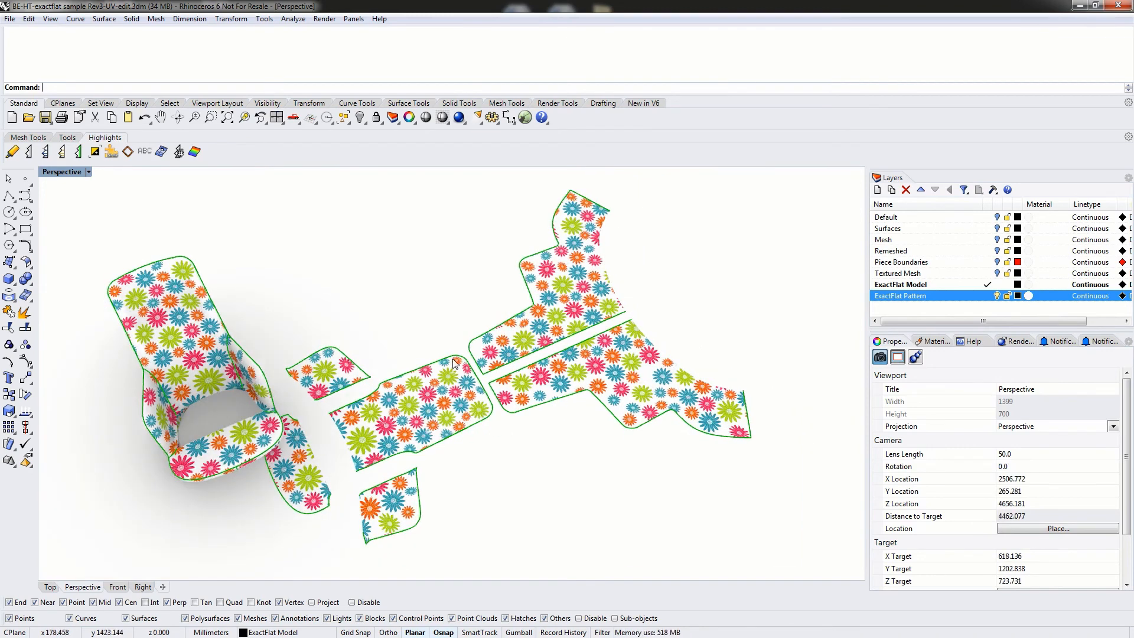
right_click_drag(350, 431, 373, 406)
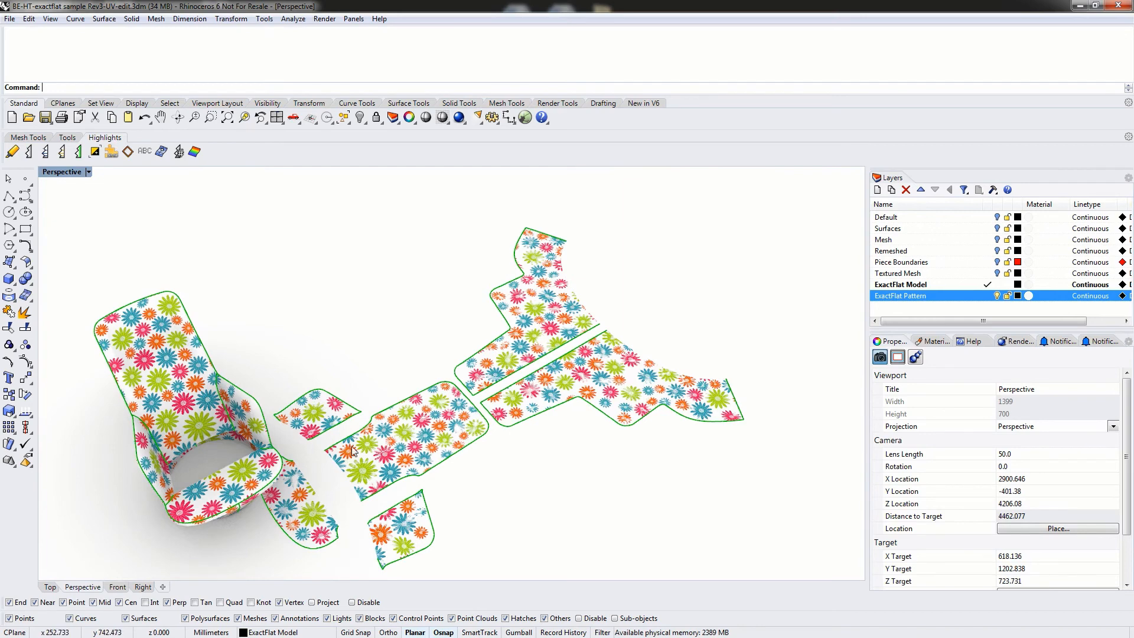
right_click_drag(351, 450, 428, 379)
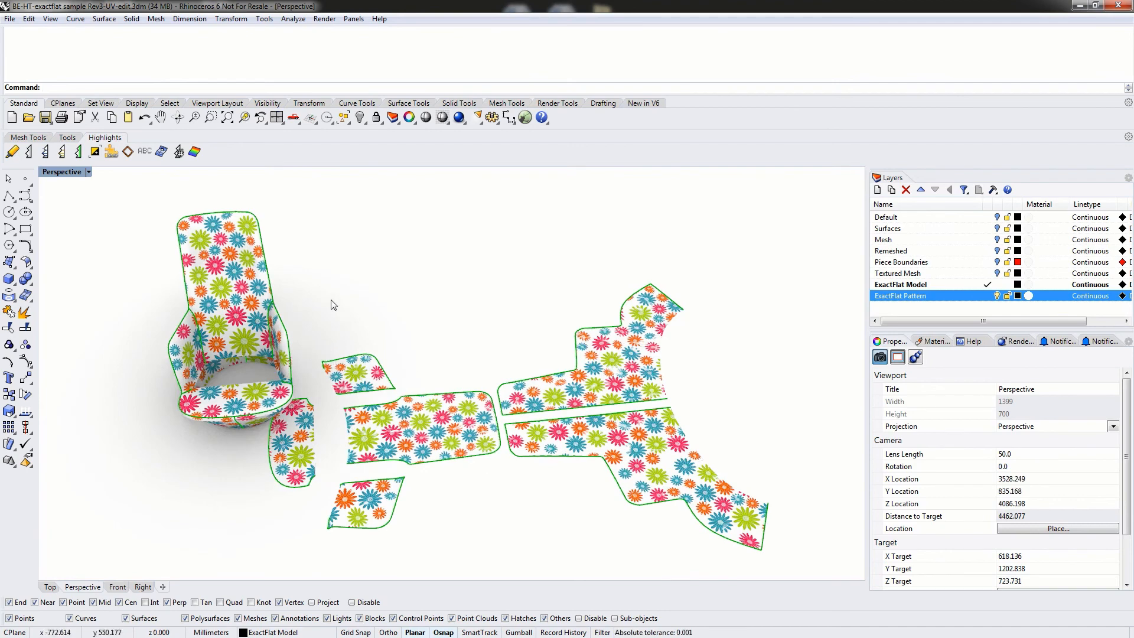
Turn on the ExactFlat tag and tag label highlights for the chair model and its flat pattern pieces
left_click(128, 151)
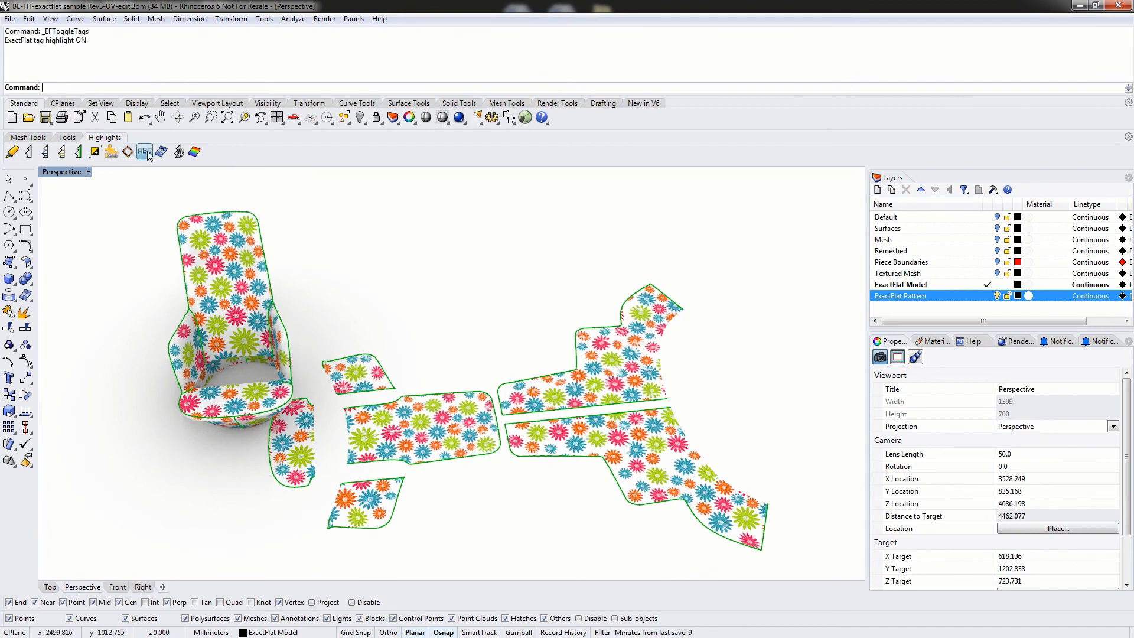
left_click(147, 150)
right_click_drag(463, 311, 456, 350)
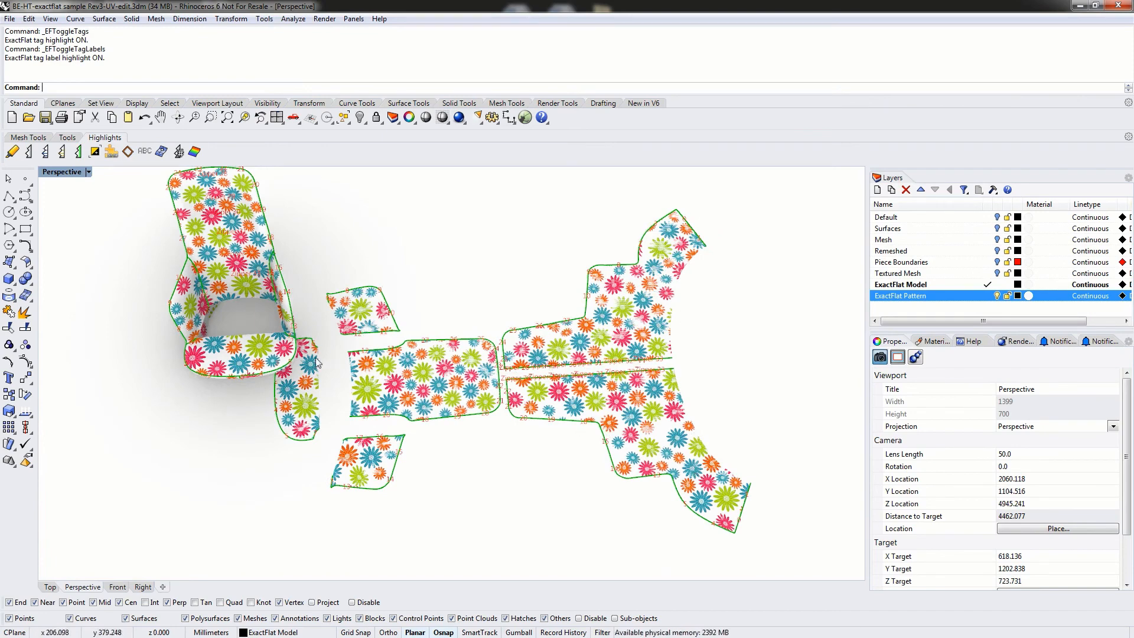
right_click_drag(287, 390, 311, 369)
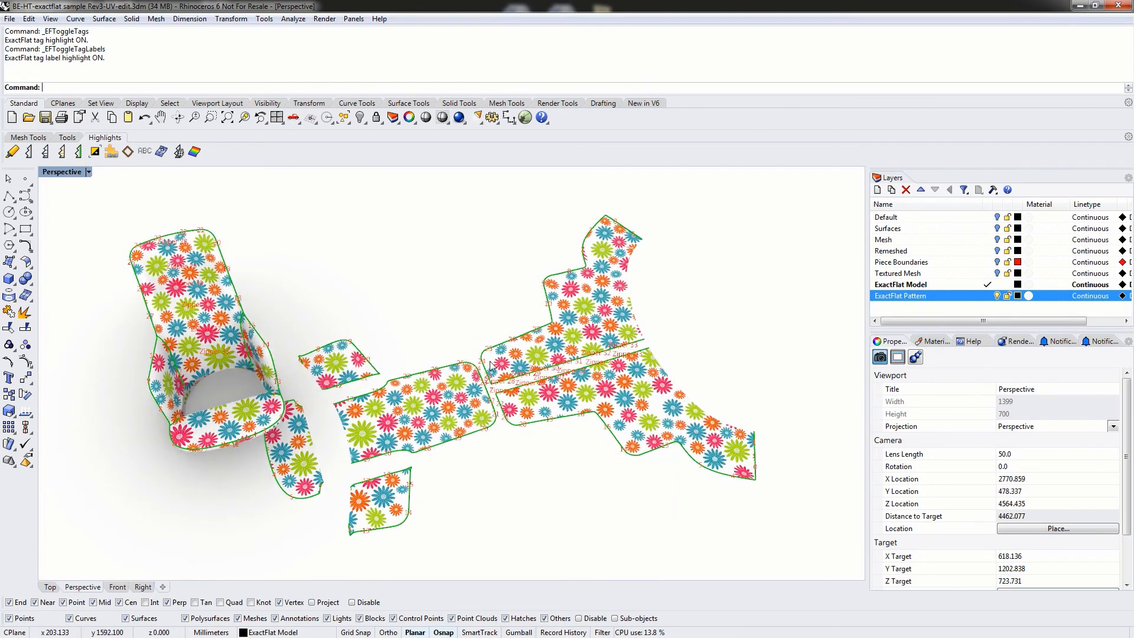
Clean out the ExactFlat model and pattern data with the EFClean command
left_click(69, 138)
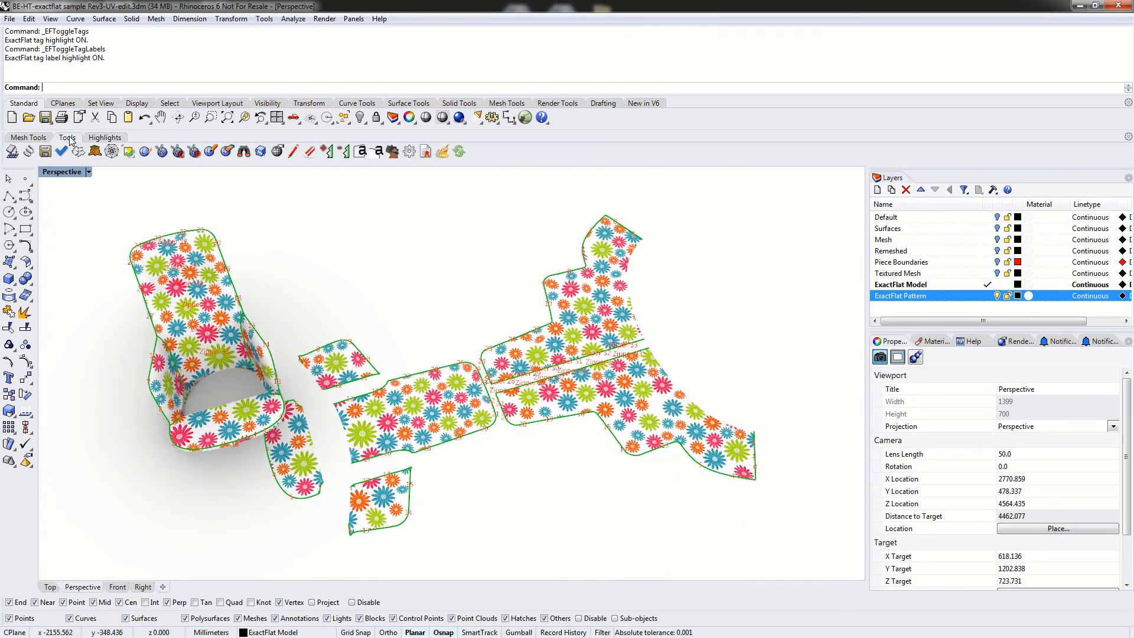
left_click(442, 153)
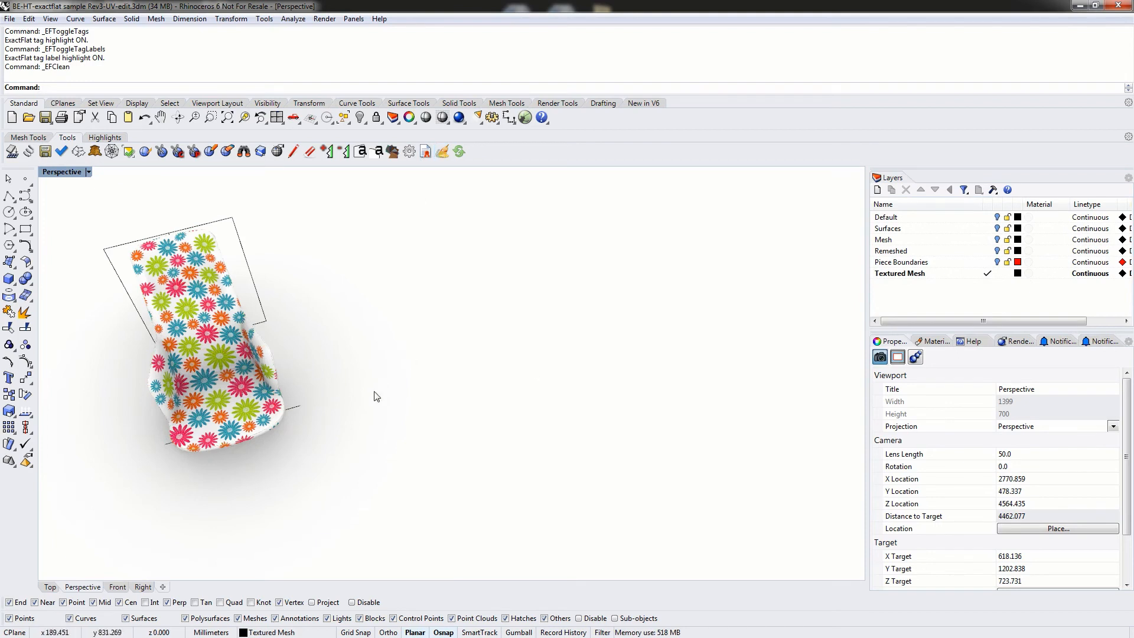
right_click_drag(298, 428, 329, 410)
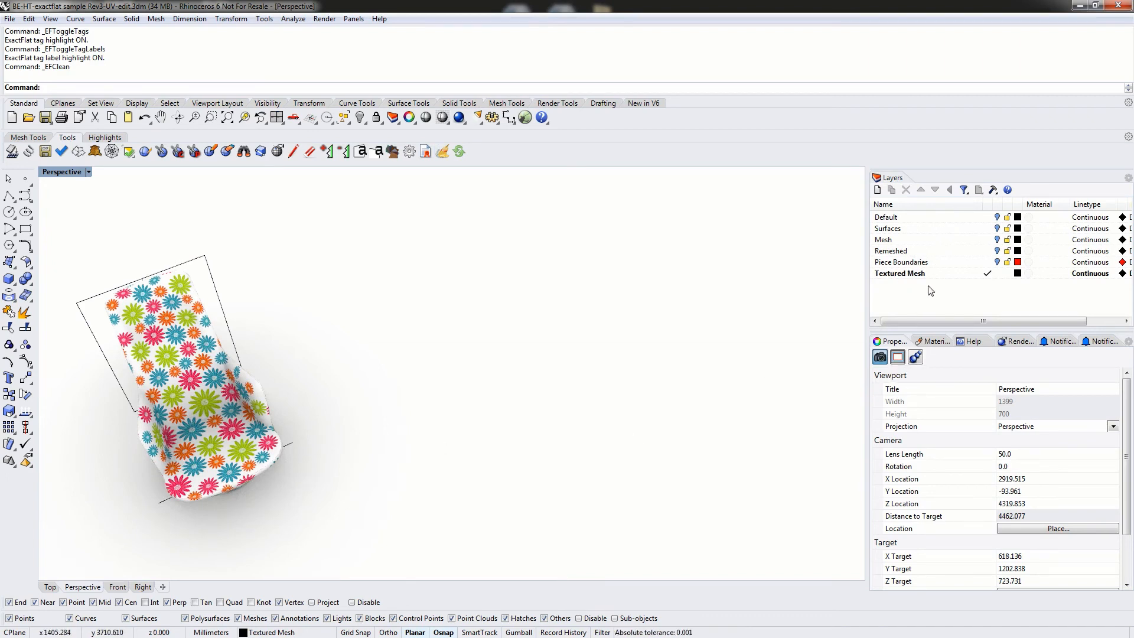
Show the Piece Boundaries layer over the textured chair for a closer look at the seam curves
left_click(895, 276)
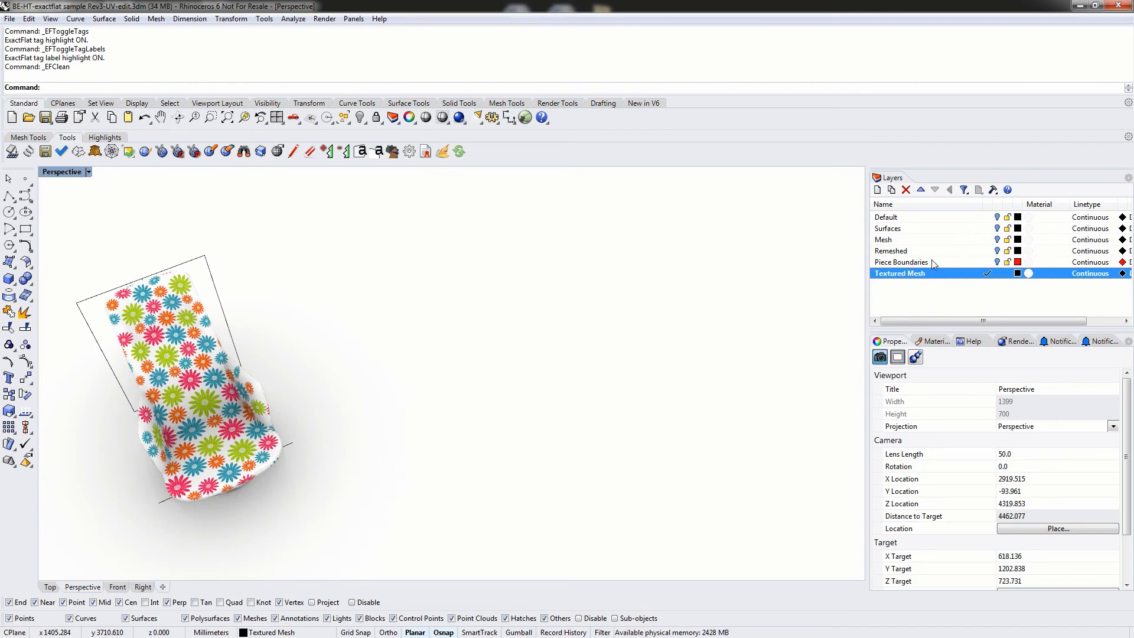
left_click(913, 263)
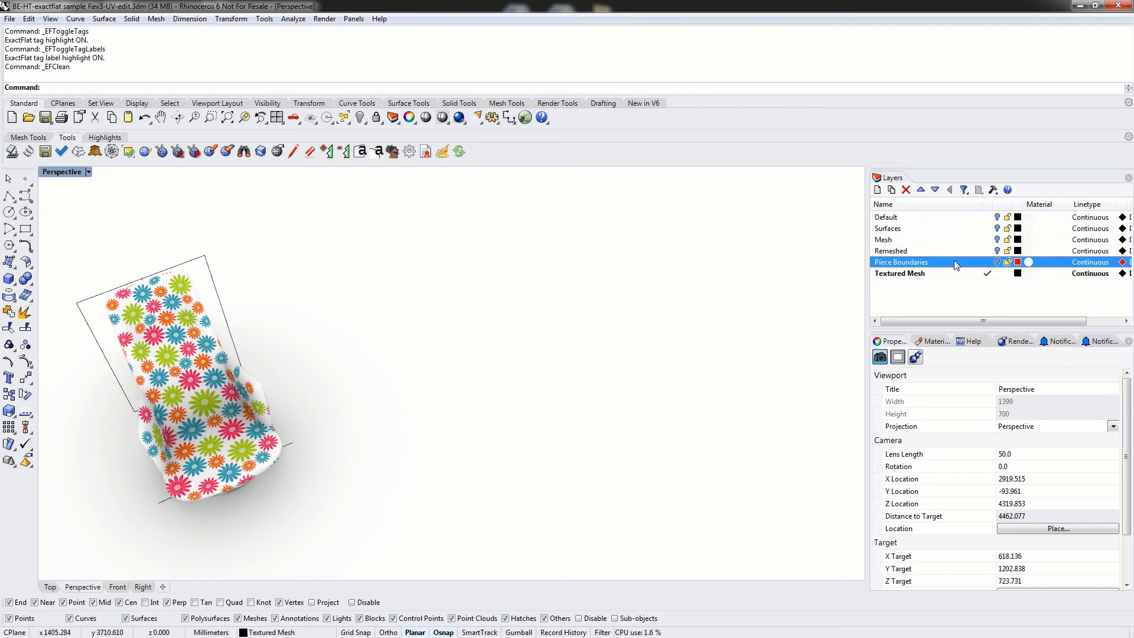
left_click(997, 263)
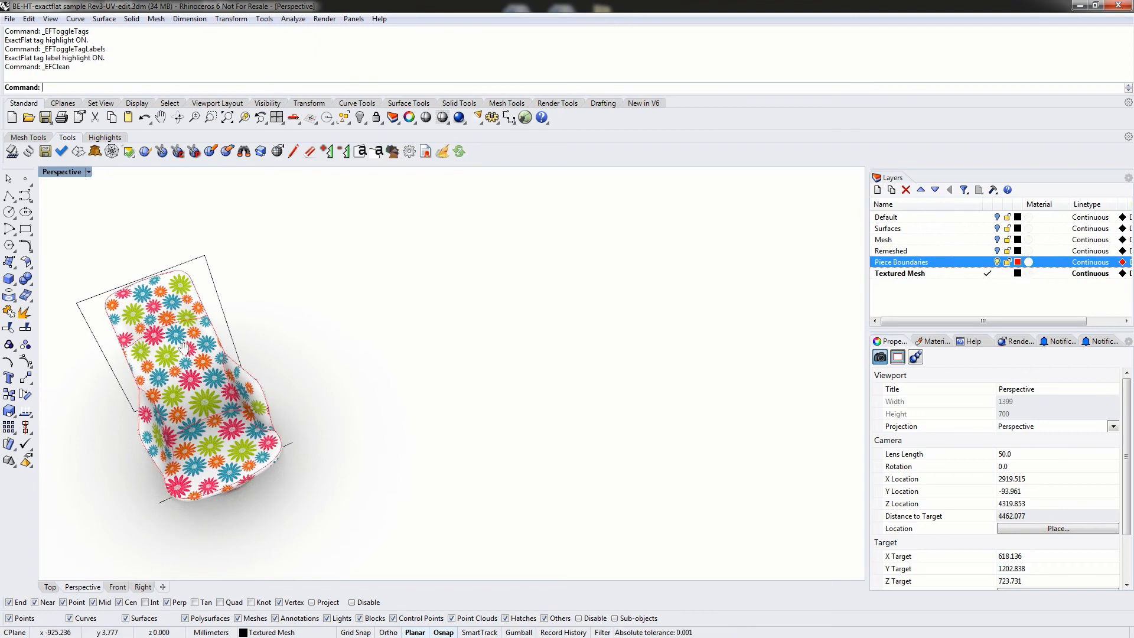
right_click_drag(183, 348, 331, 352, "shift")
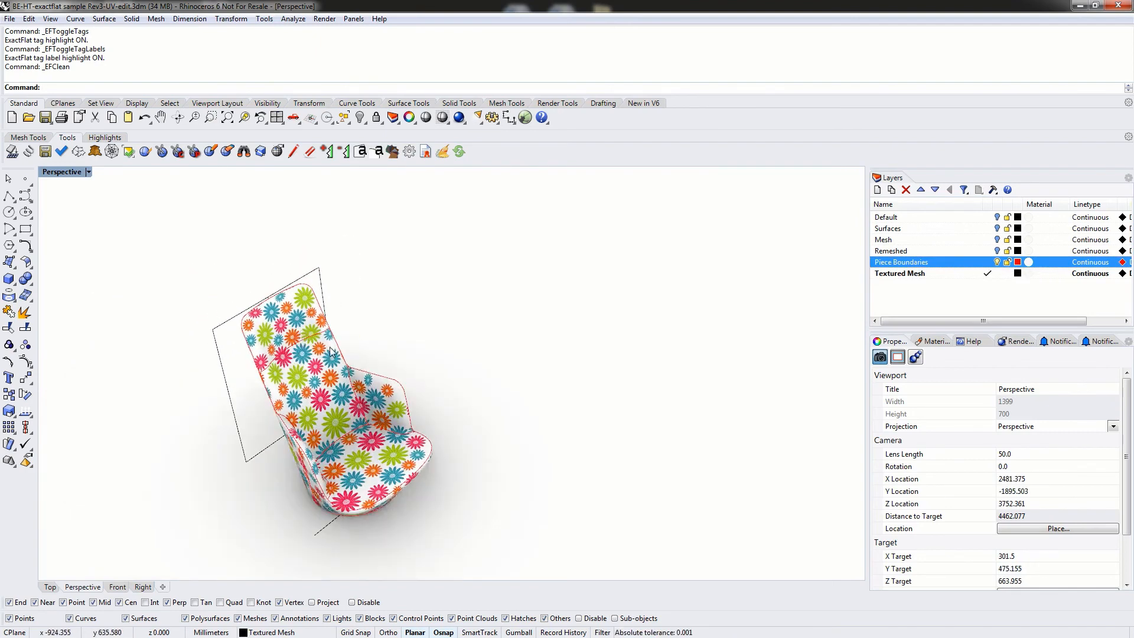
scroll(330, 353, "up", 5)
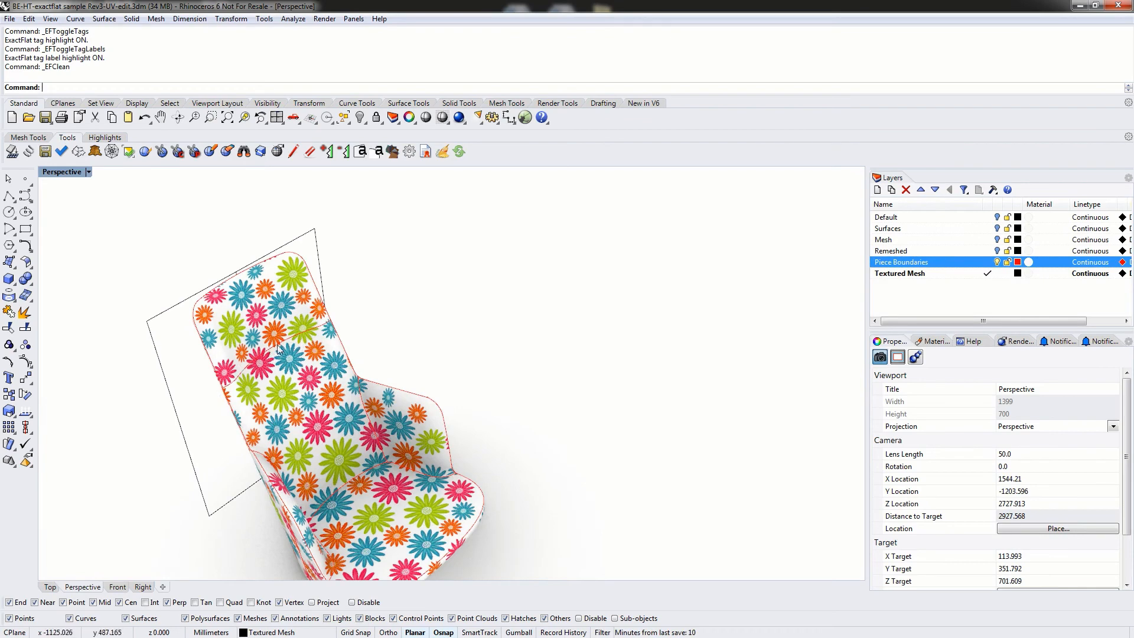
Select individual mesh pieces on the chair's backrest to inspect how it is divided, and clear the selection
left_click(285, 384)
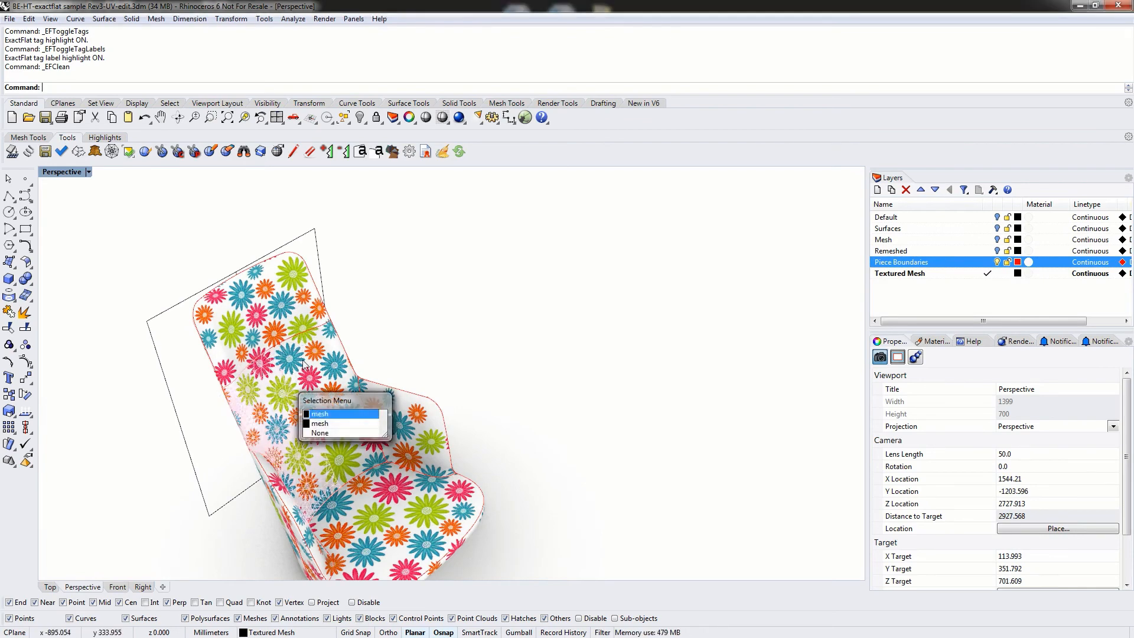
left_click(322, 413)
left_click(284, 306)
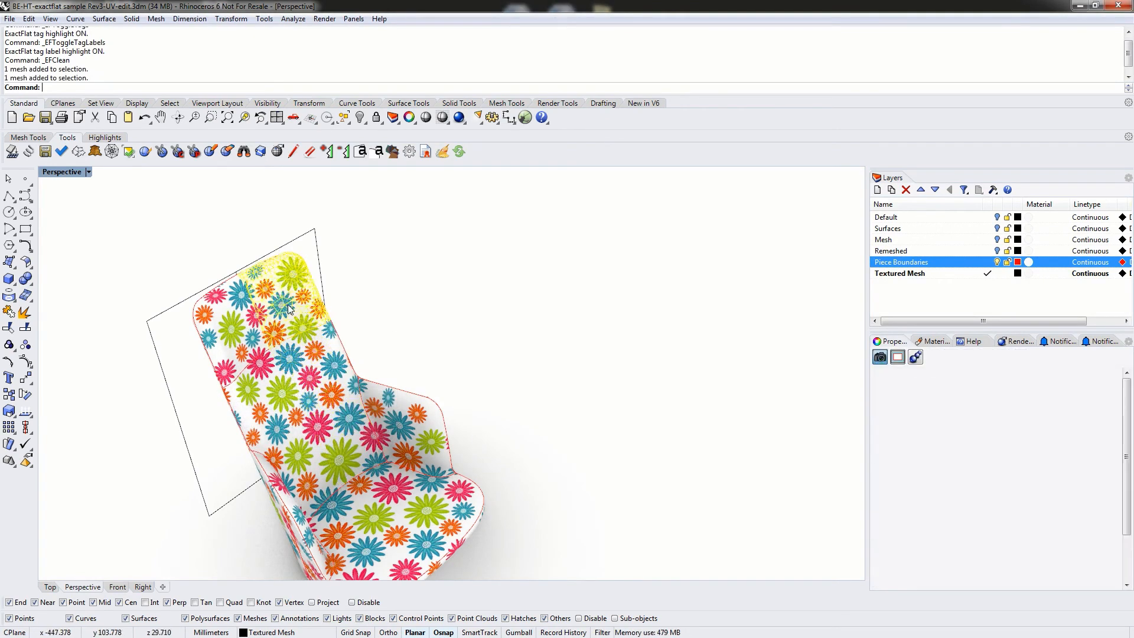
left_click(459, 329)
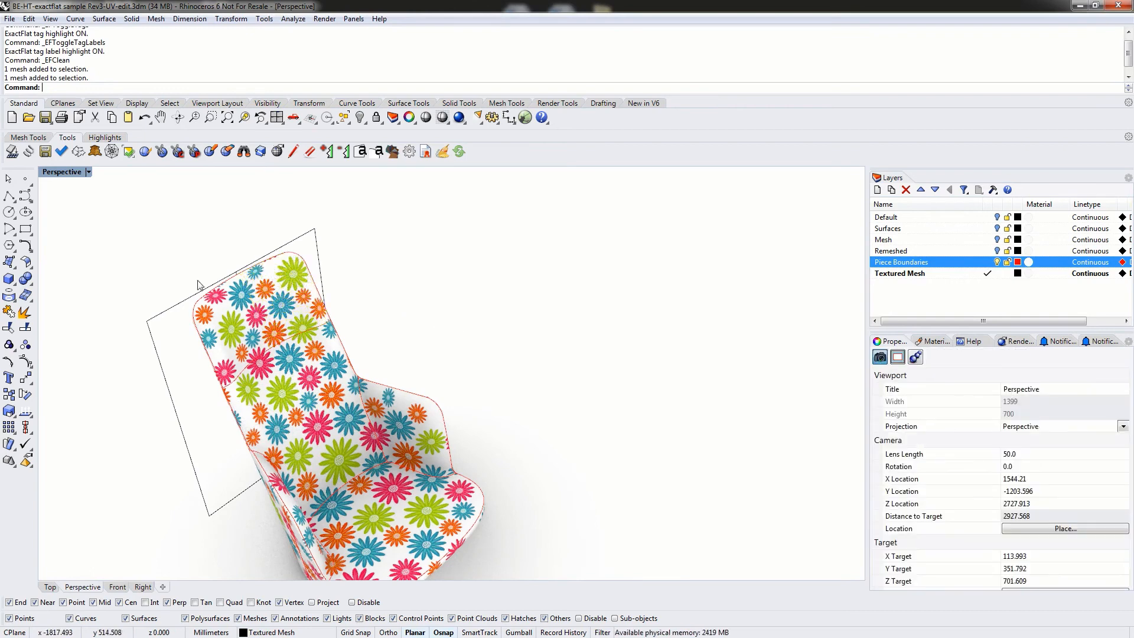
Hide the Piece Boundaries and Textured Mesh layers, show Mesh and Remeshed, and make Mesh the current layer
left_click(996, 262)
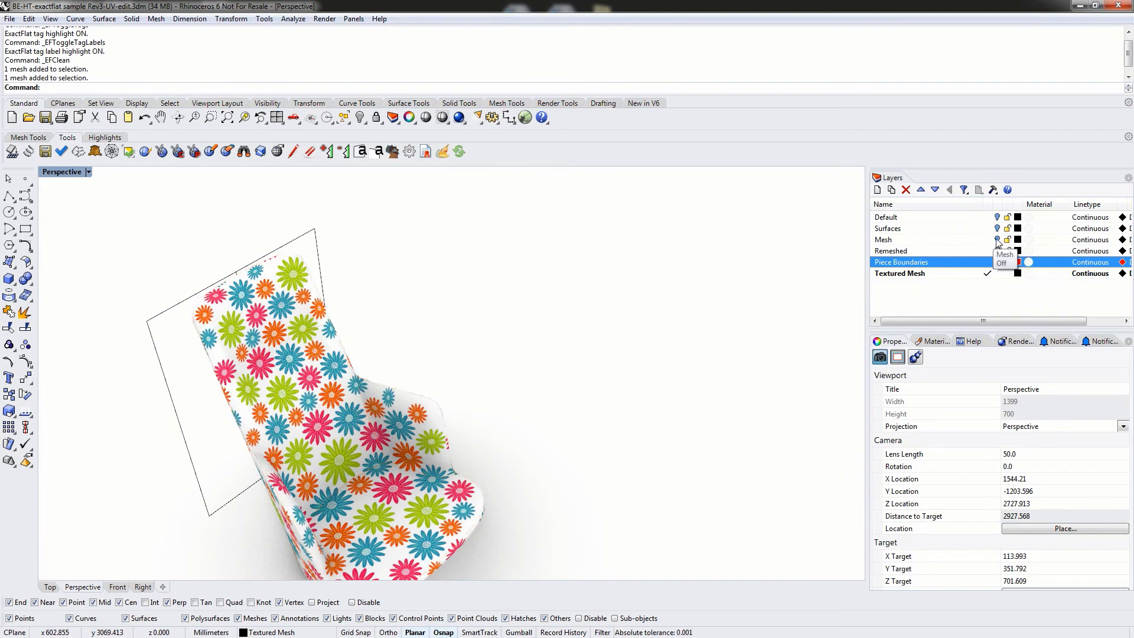
left_click(997, 239)
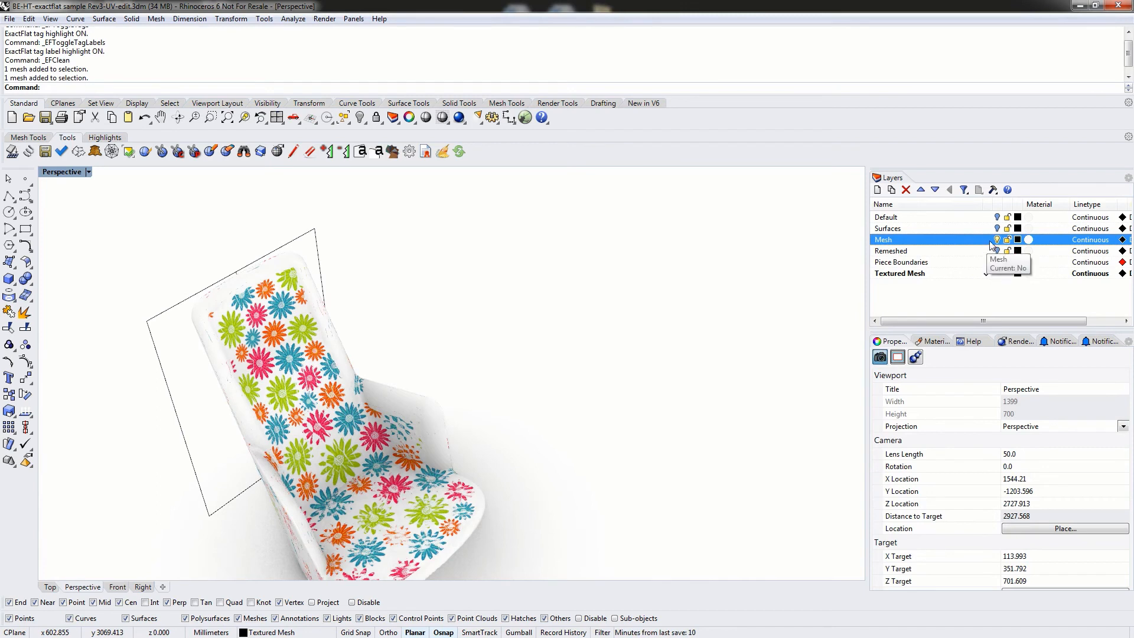
left_click(987, 239)
left_click(997, 250)
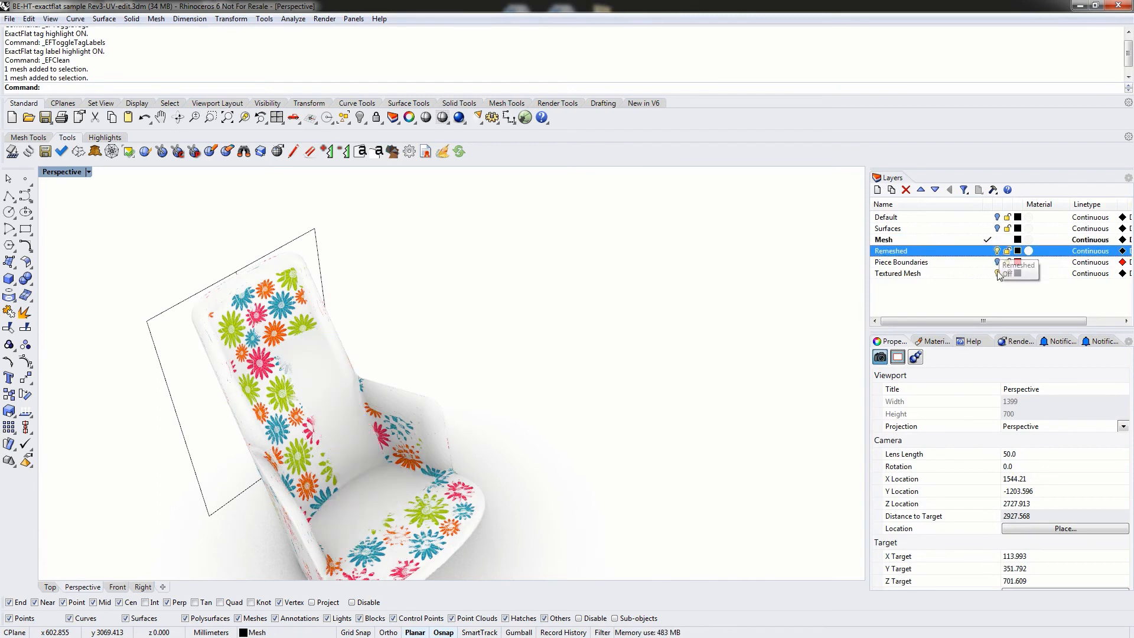
left_click(996, 273)
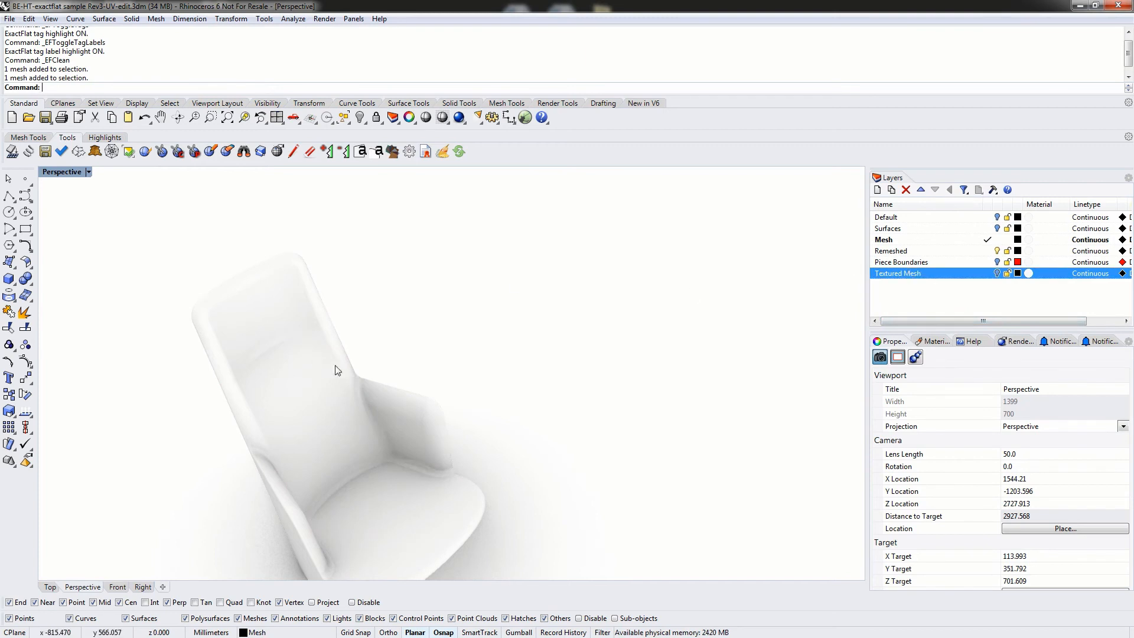
Delete all visible chair meshes on the Mesh and Remeshed layers
scroll(348, 354, "down", 2)
left_click_drag(203, 214, 537, 573)
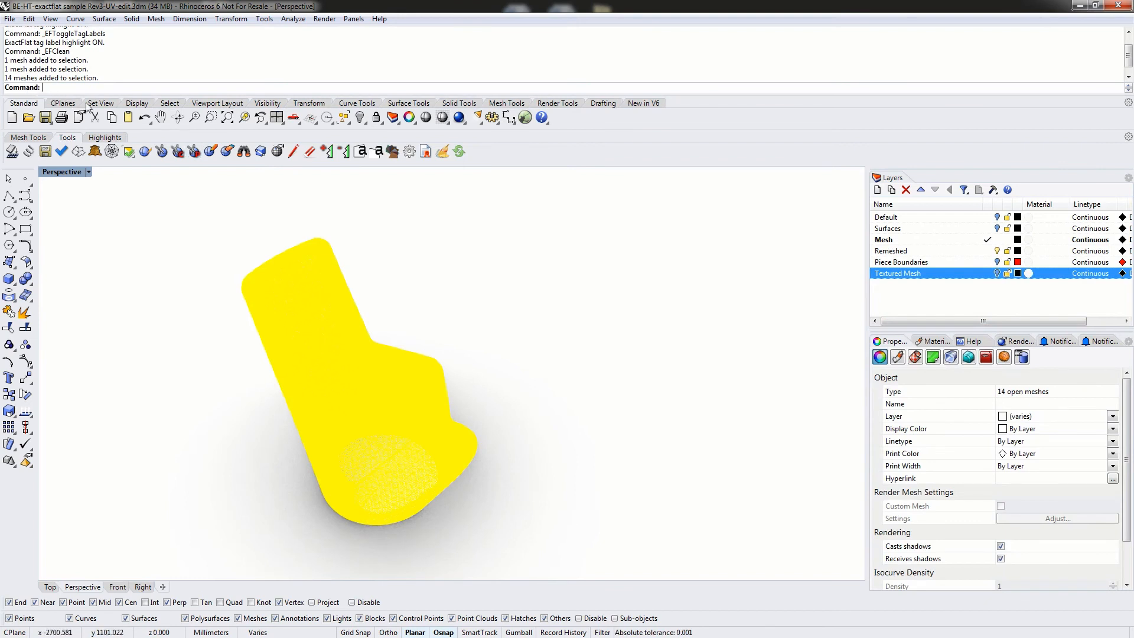
key("Delete")
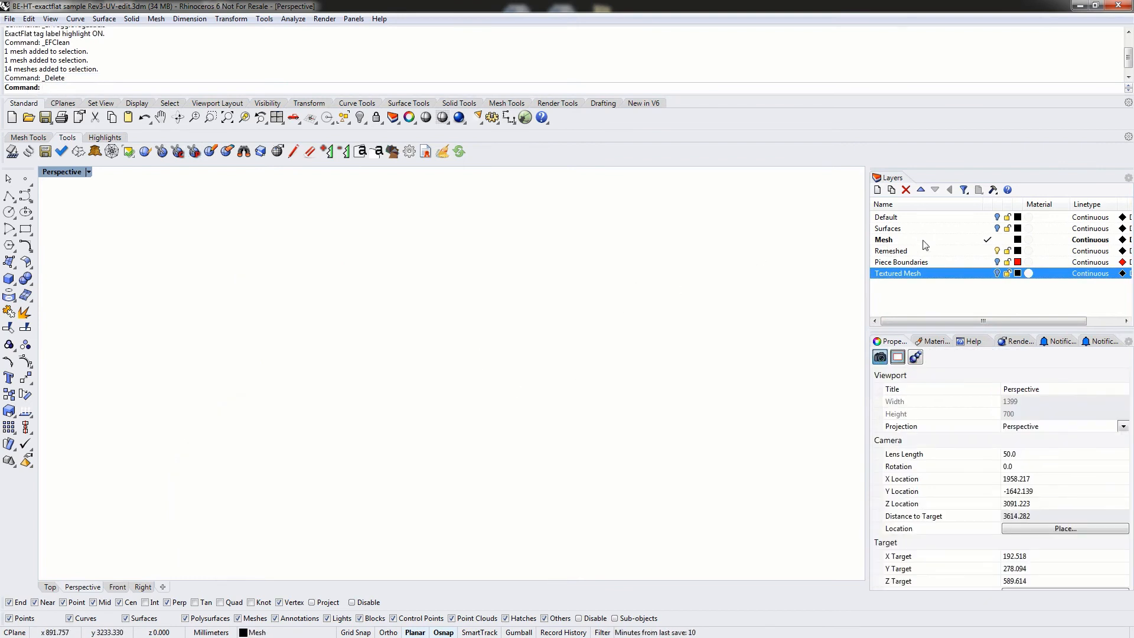
Make Surfaces the current layer and hide the Mesh layer
left_click(988, 229)
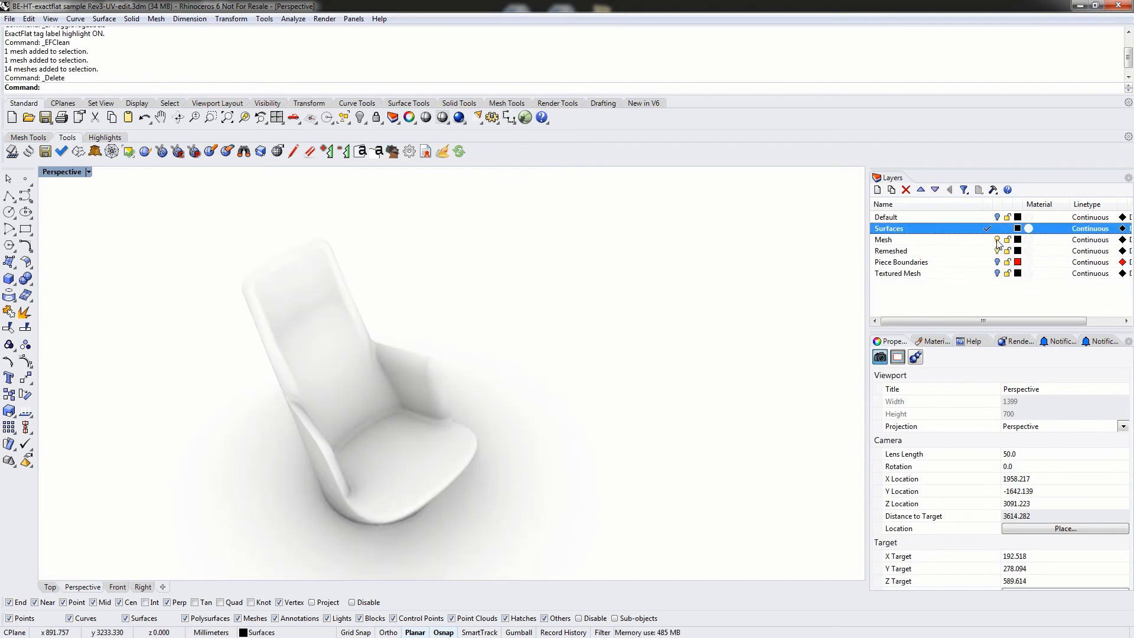
left_click(997, 239)
right_click_drag(702, 291, 503, 350)
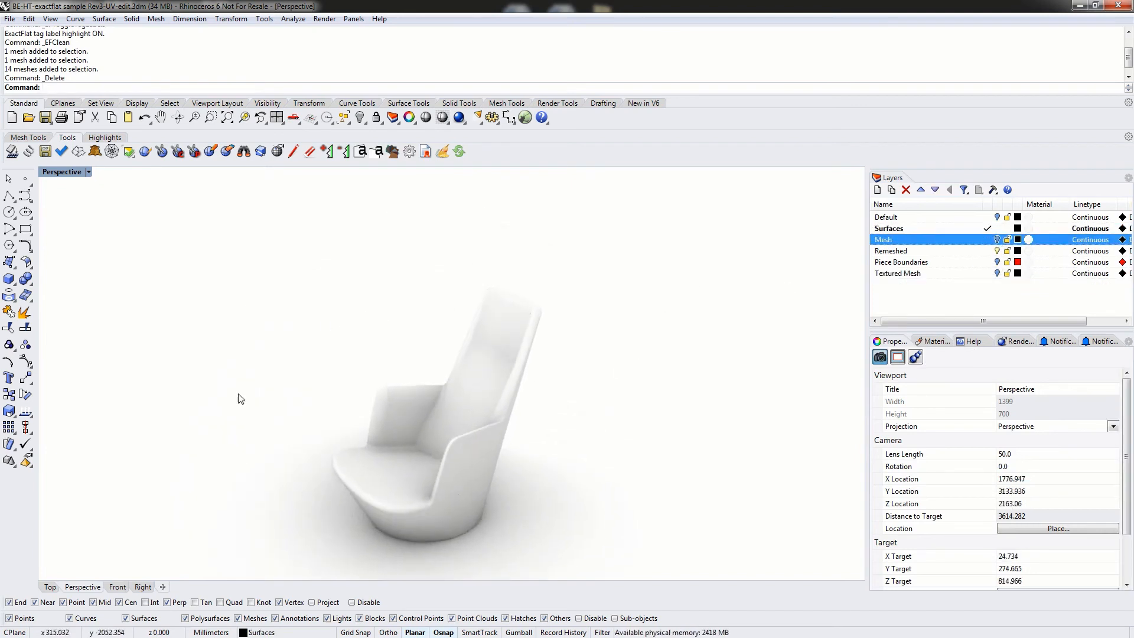
Set the Perspective viewport to the Shaded display mode and view the chair surfaces from the front and side
left_click(88, 173)
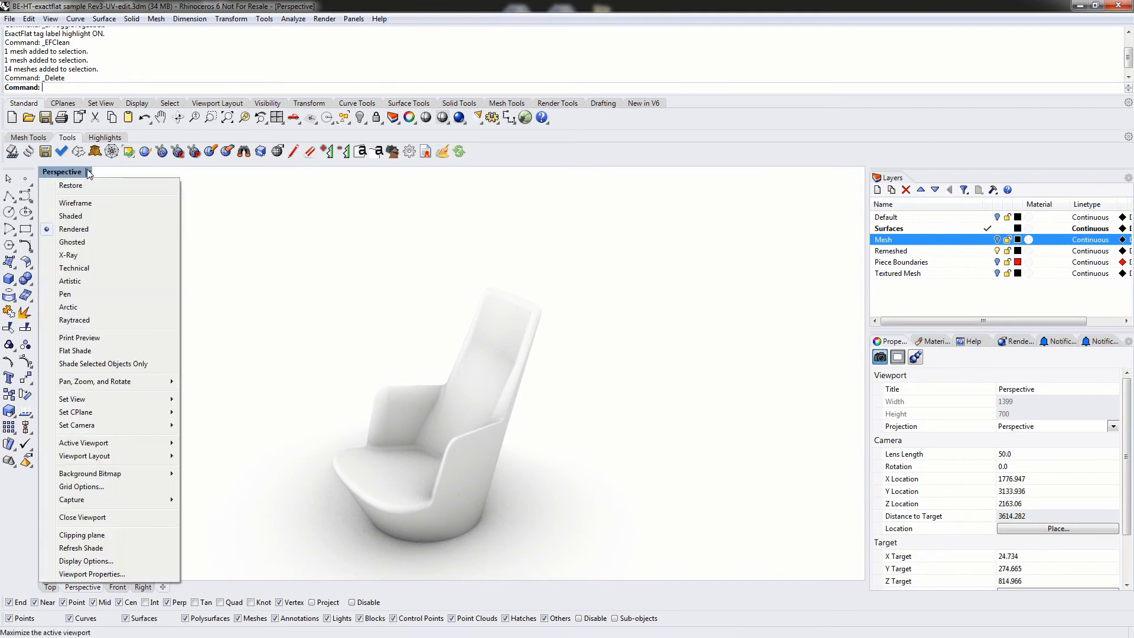
left_click(77, 216)
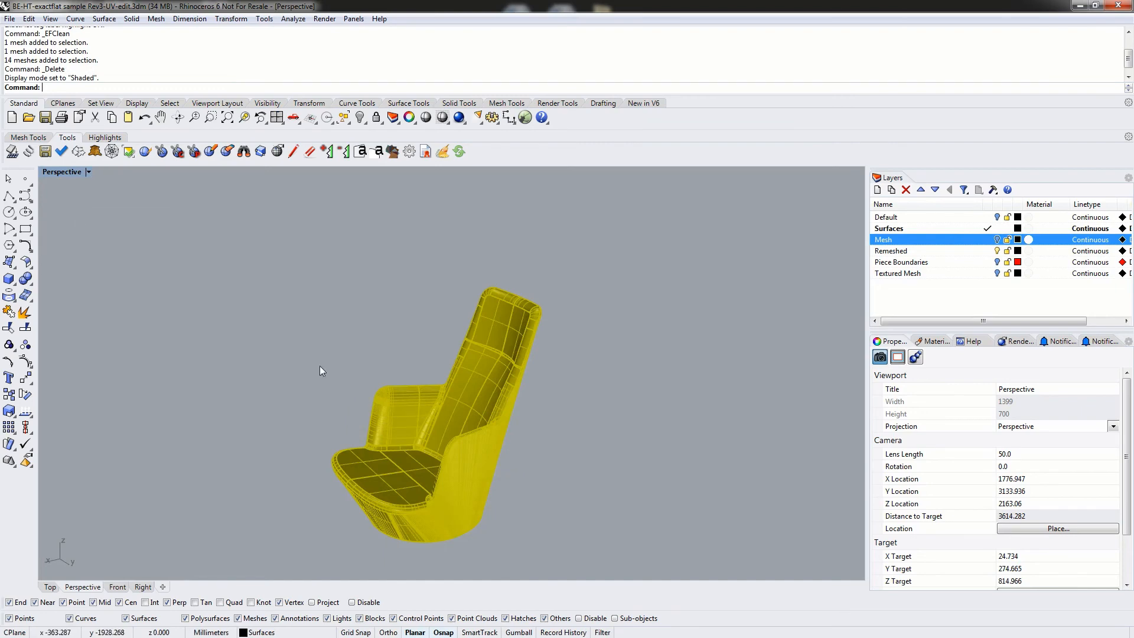
mouse_move(320, 366)
right_mouse_down()
mouse_move(329, 353)
mouse_move(549, 370)
mouse_move(489, 352)
mouse_move(417, 425)
mouse_move(495, 347)
mouse_move(494, 375)
mouse_move(550, 370)
mouse_move(481, 372)
mouse_move(449, 356)
right_mouse_up()
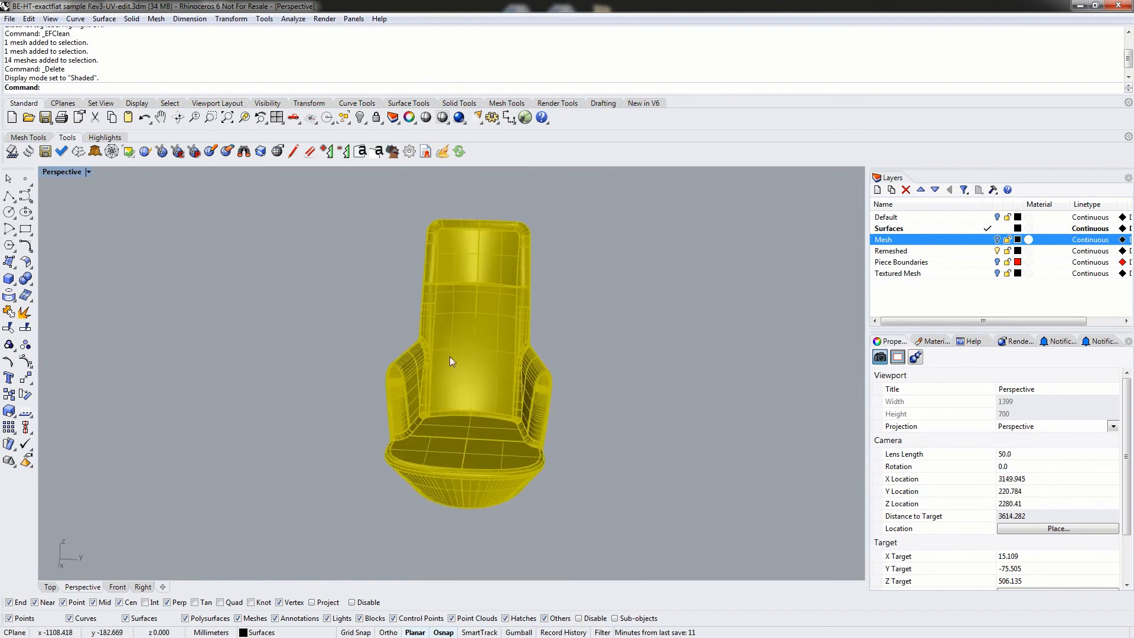
right_click_drag(522, 317, 254, 340)
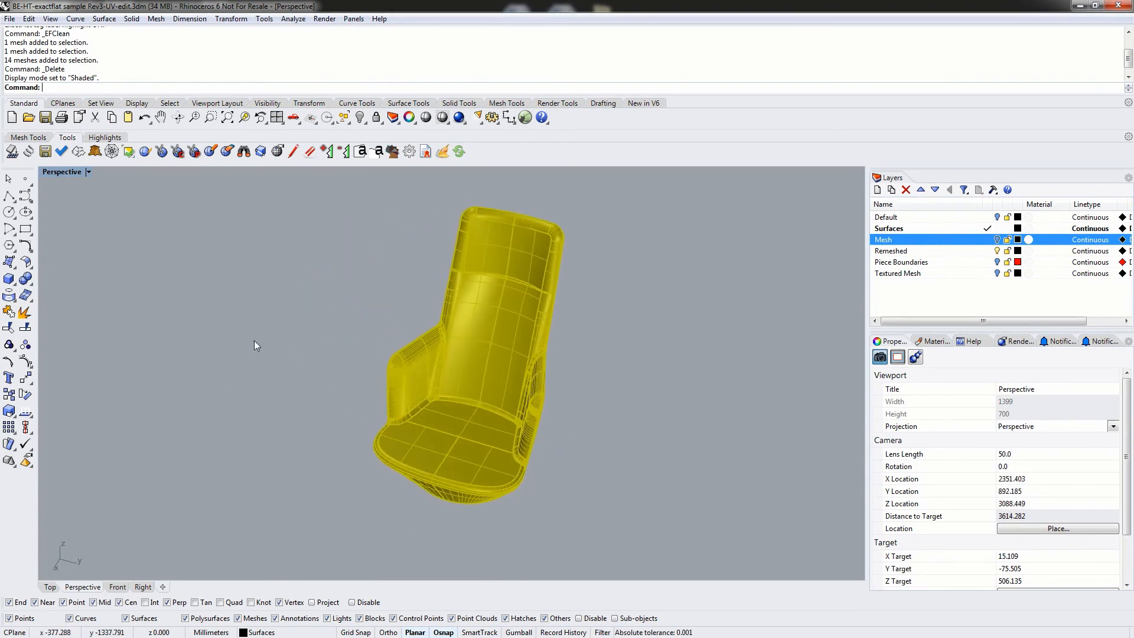
Examine the chair from several angles and select its polysurface to check which surfaces are joined
left_click(519, 345)
left_click(602, 315)
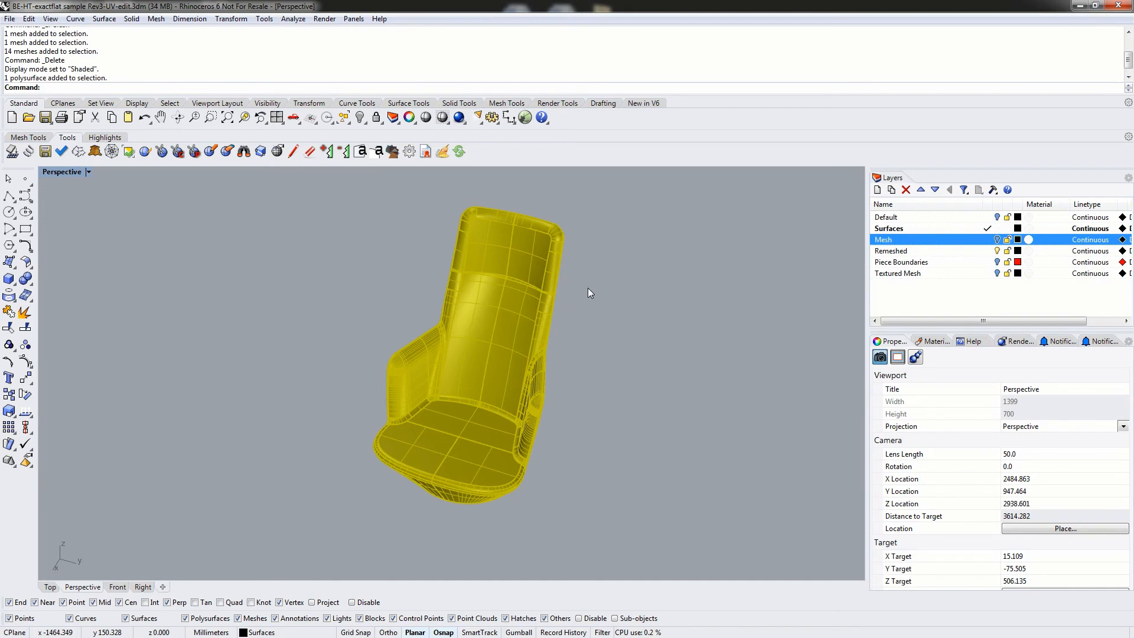
scroll(584, 252, "up", 2)
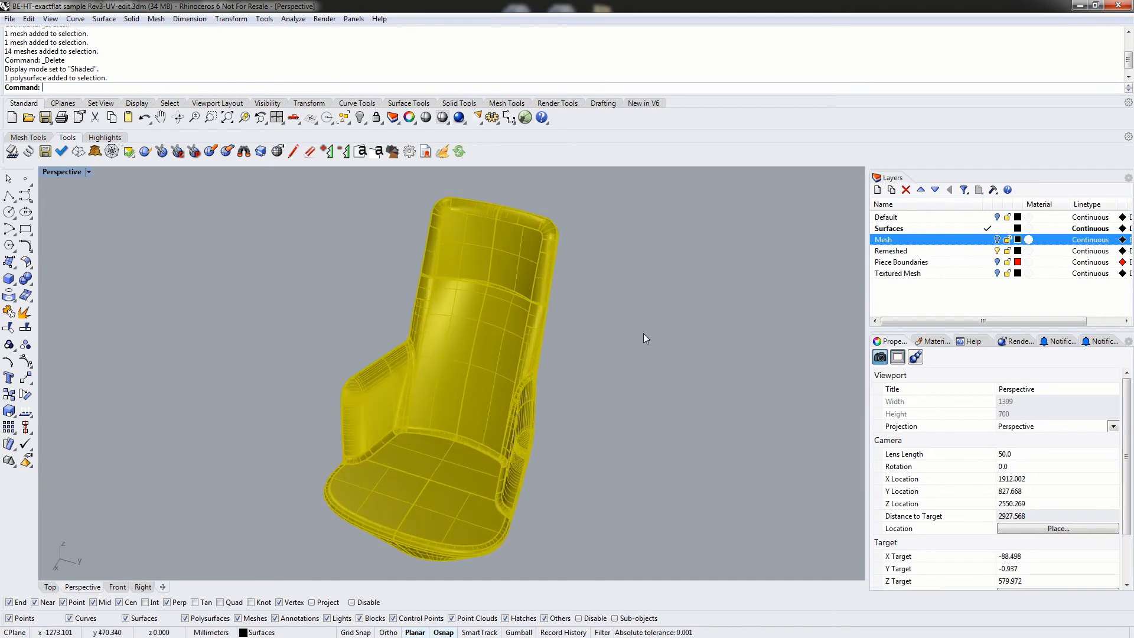
right_click_drag(644, 333, 597, 341)
left_click(512, 265)
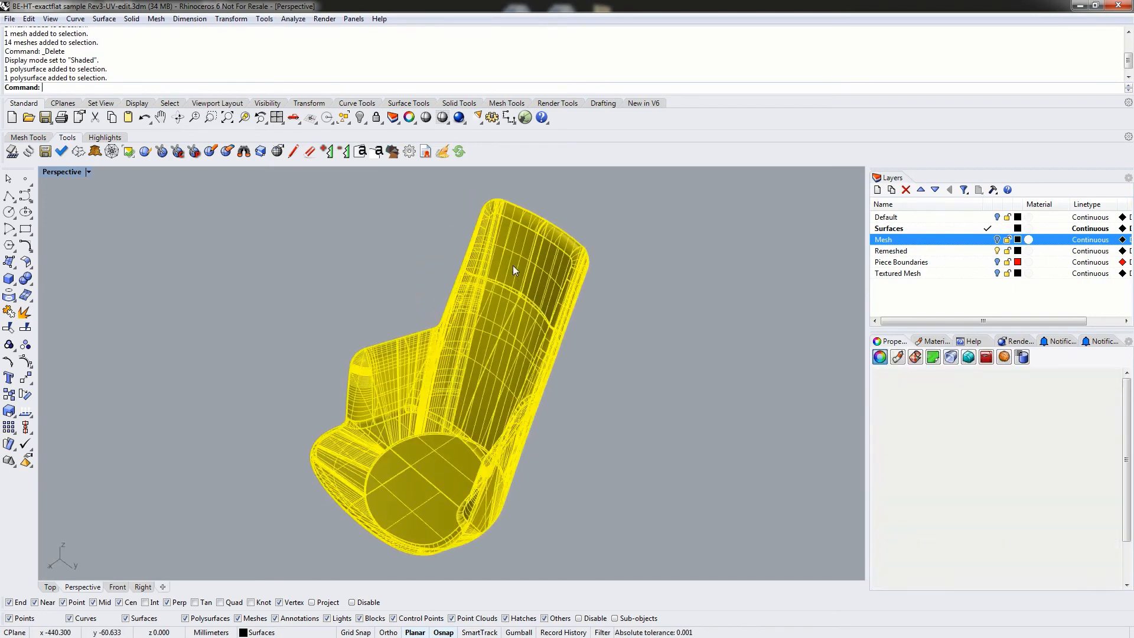
left_click(629, 463)
right_click_drag(578, 495, 384, 395)
right_click_drag(405, 468, 415, 375)
left_click(480, 431)
left_click(653, 391)
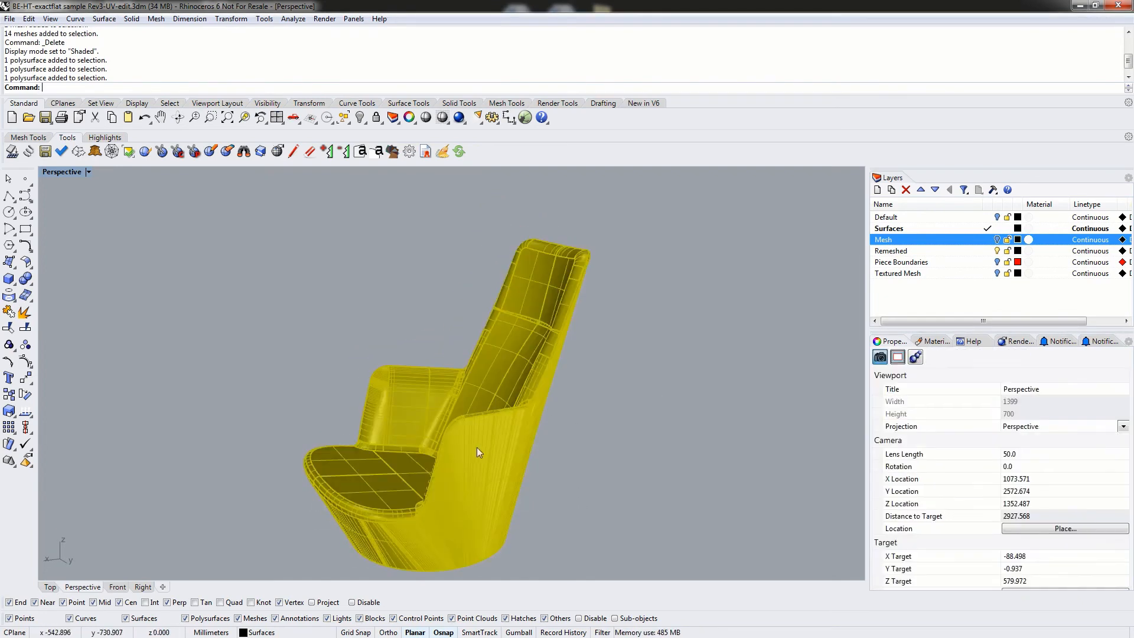
Explode the chair polysurface into separate surfaces
right_click_drag(477, 448, 568, 456)
left_click(476, 362)
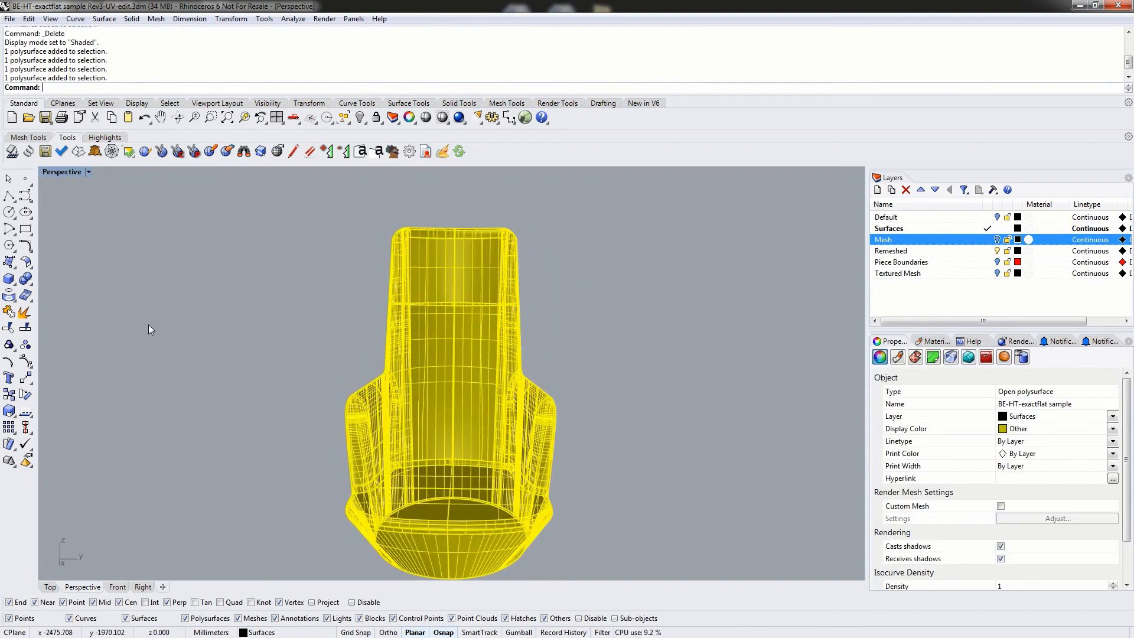
left_click(597, 338)
left_click(462, 353)
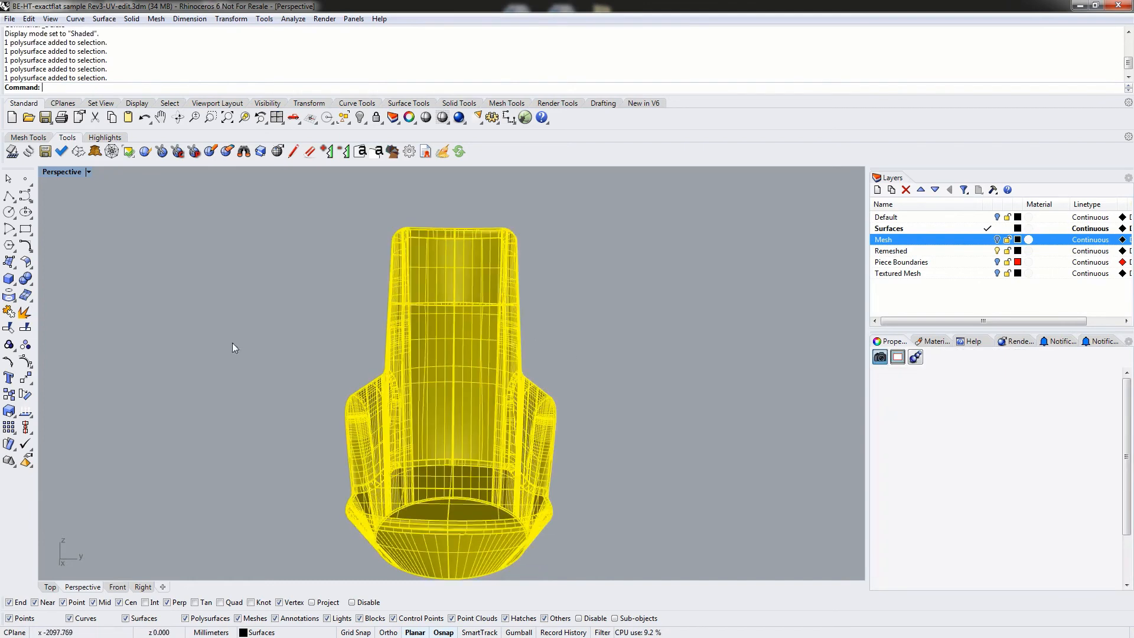
left_click(24, 315)
left_click(183, 285)
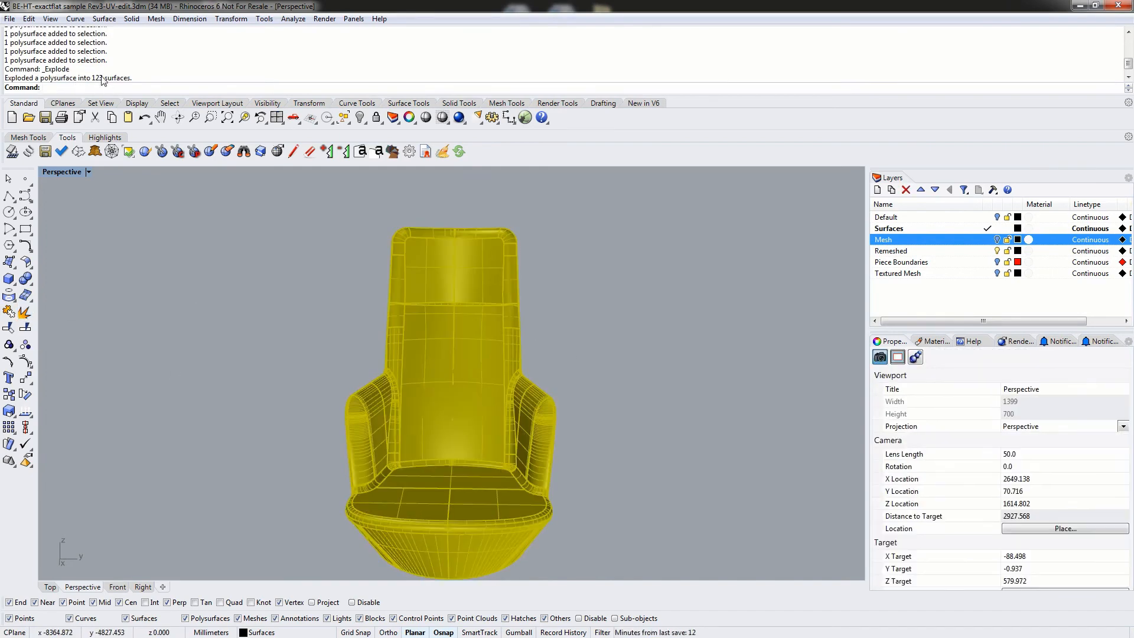
Select individual surfaces on the chair's backrest and top edge to check that they are separate
left_click(466, 421)
left_click(424, 343)
left_click(434, 274)
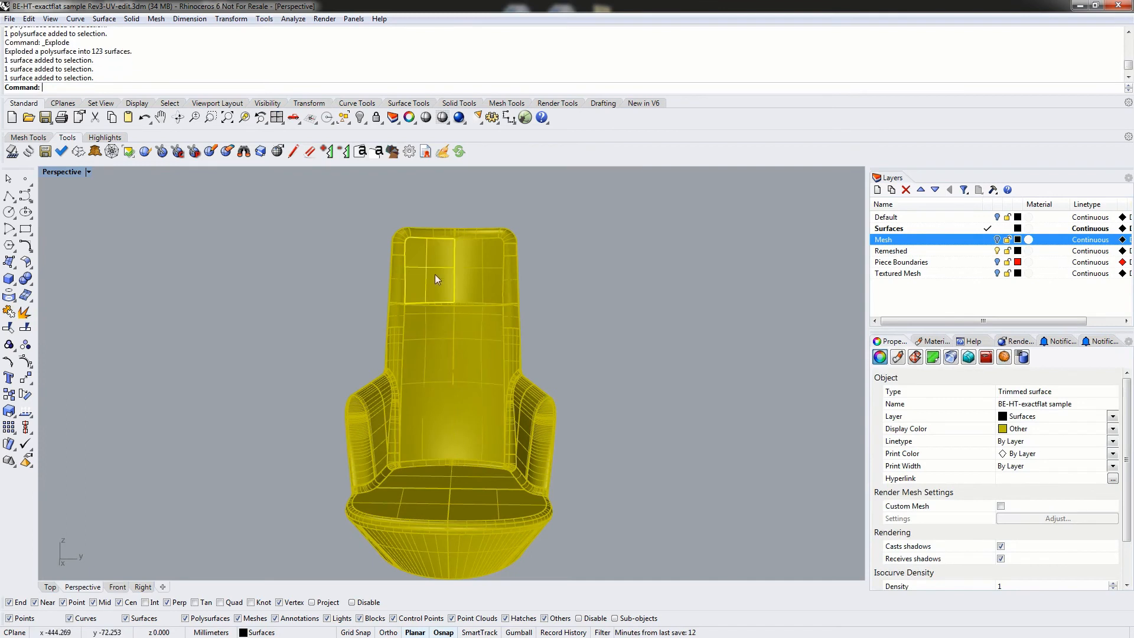
left_click(476, 267)
left_click(509, 272)
left_click(505, 241)
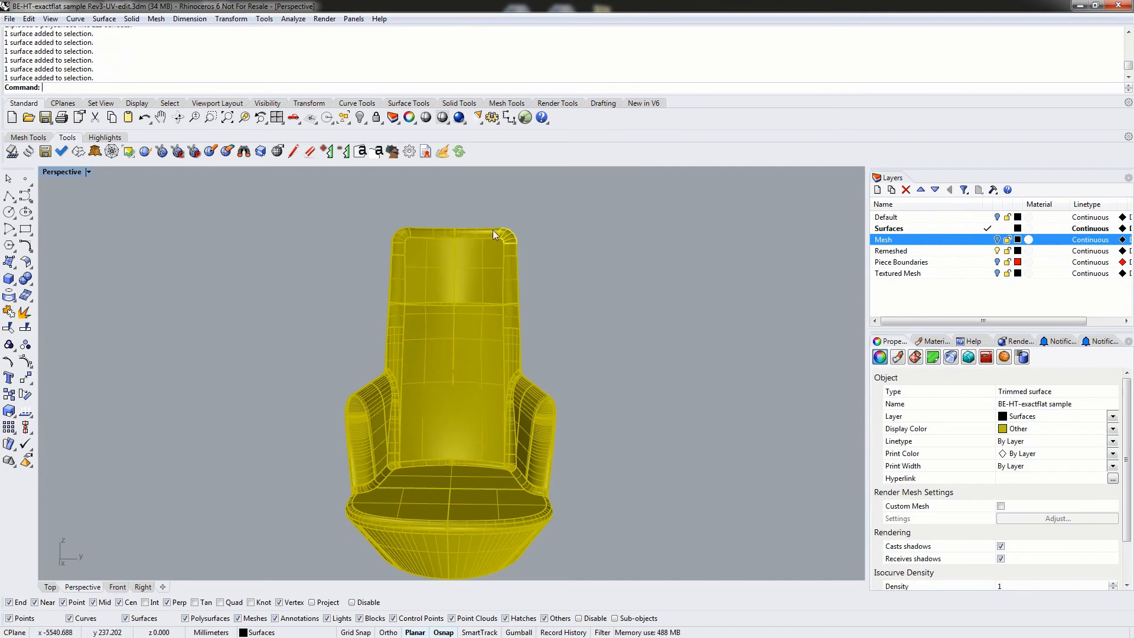
left_click(464, 232)
left_click(560, 260)
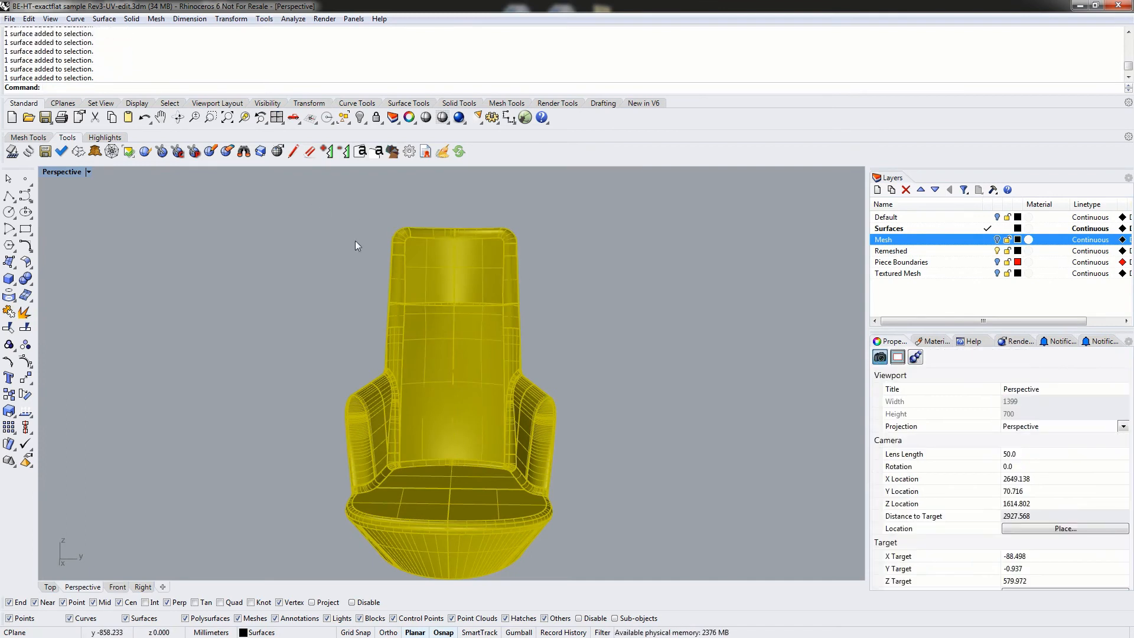
Join all the exploded chair surfaces back into one polysurface and select it to check the join
right_click_drag(354, 241, 379, 252)
left_click_drag(250, 188, 603, 579)
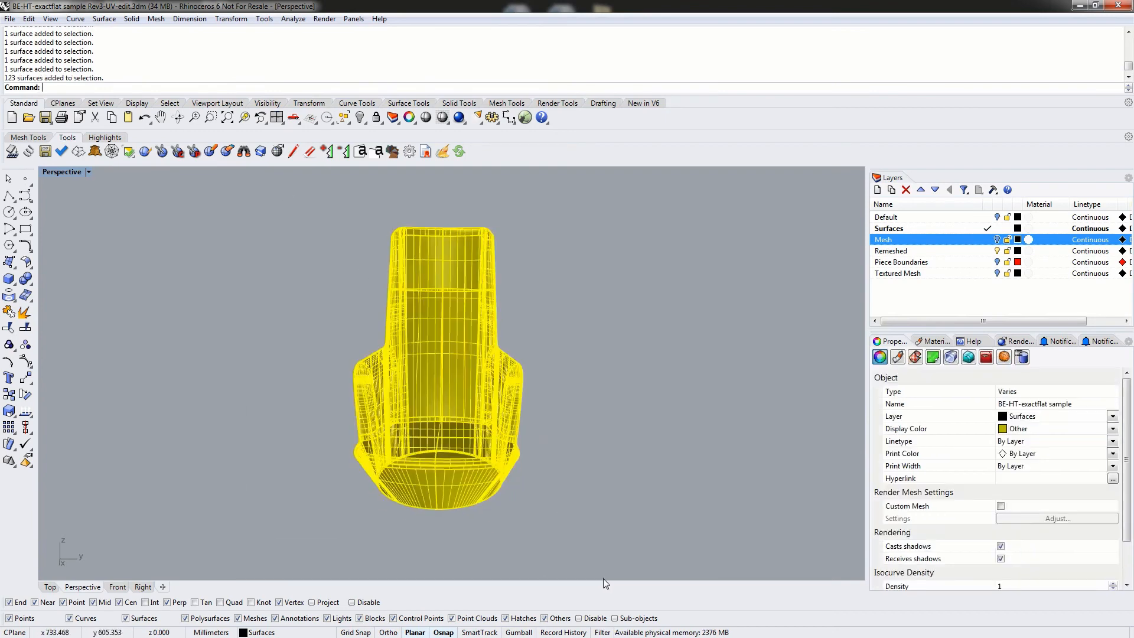
left_click(8, 311)
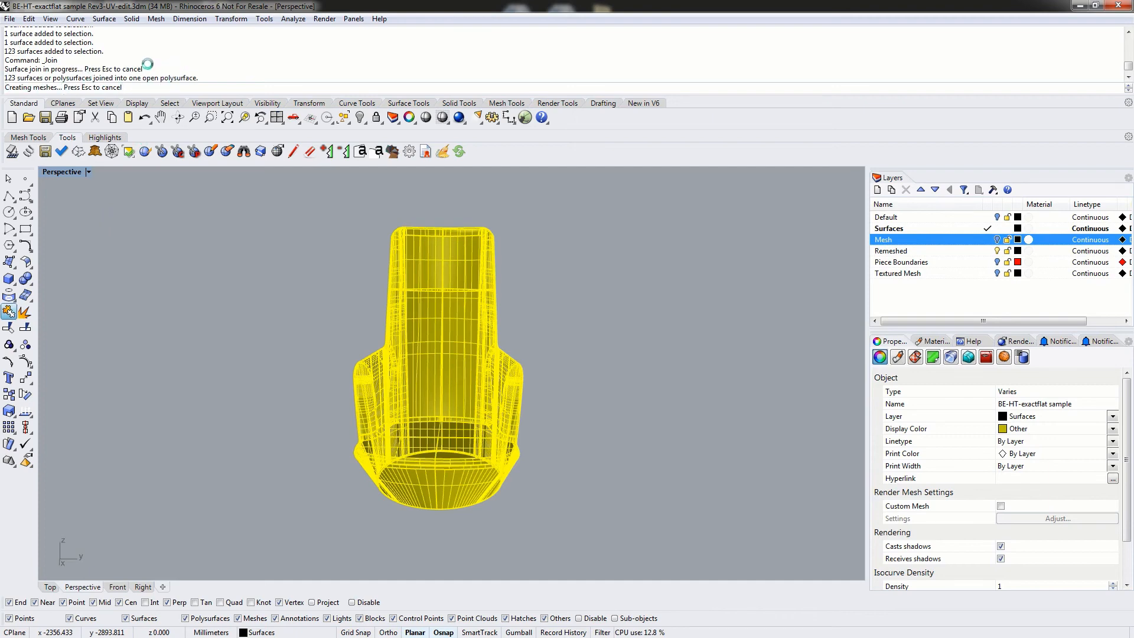
left_click(541, 302)
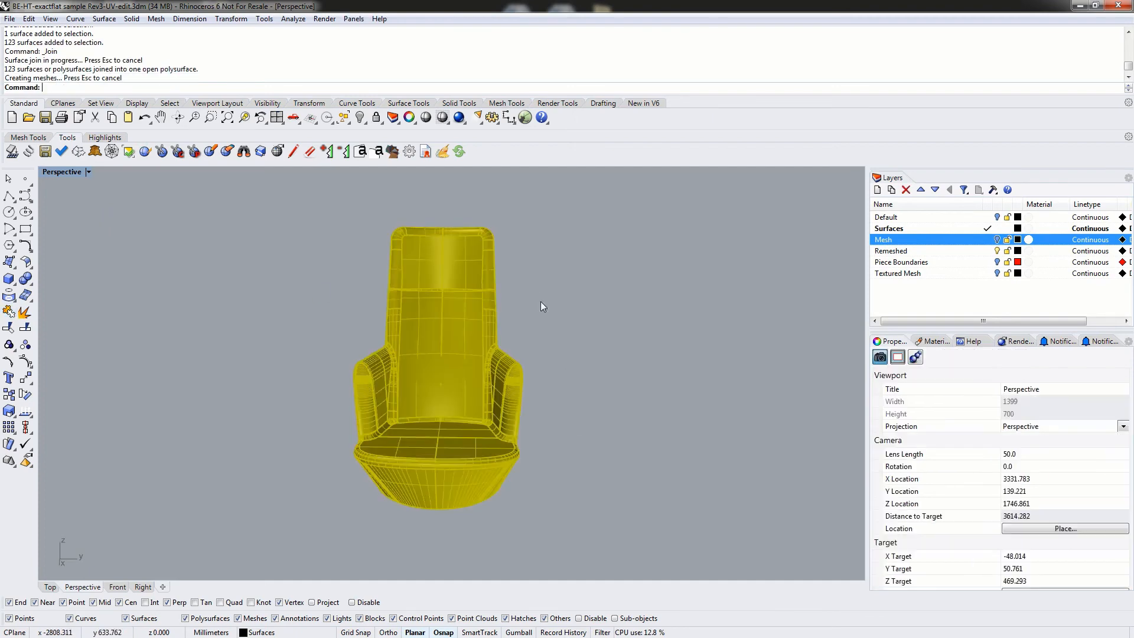
left_click(498, 359)
left_click(572, 354)
Select the chair polysurface and make Mesh the current layer
right_click_drag(581, 345, 499, 396)
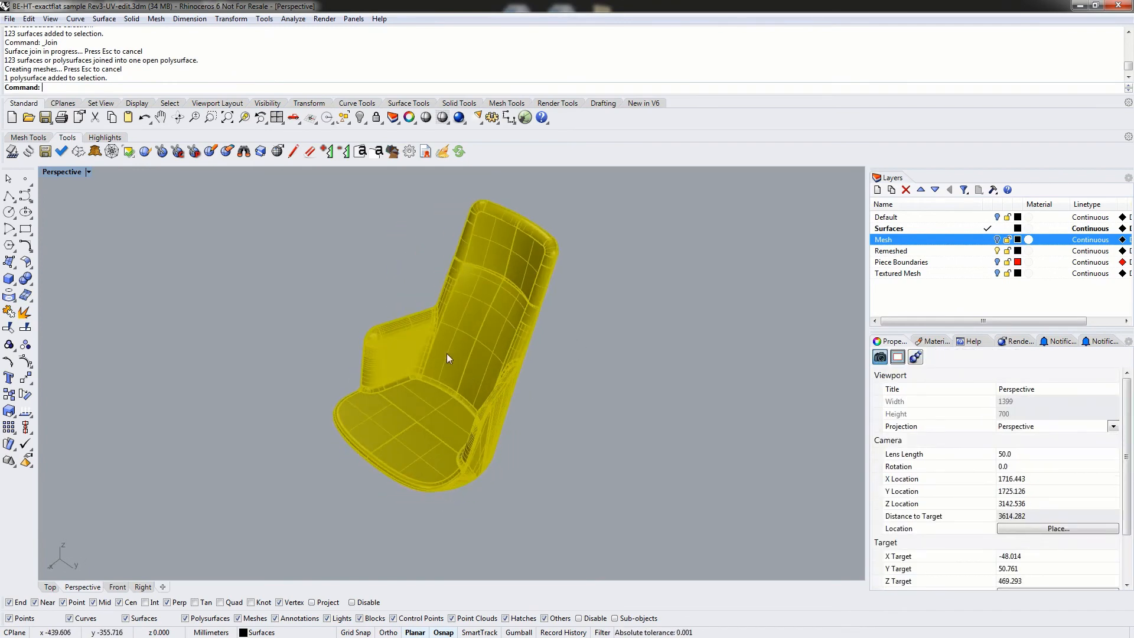
scroll(459, 322, "up", 5)
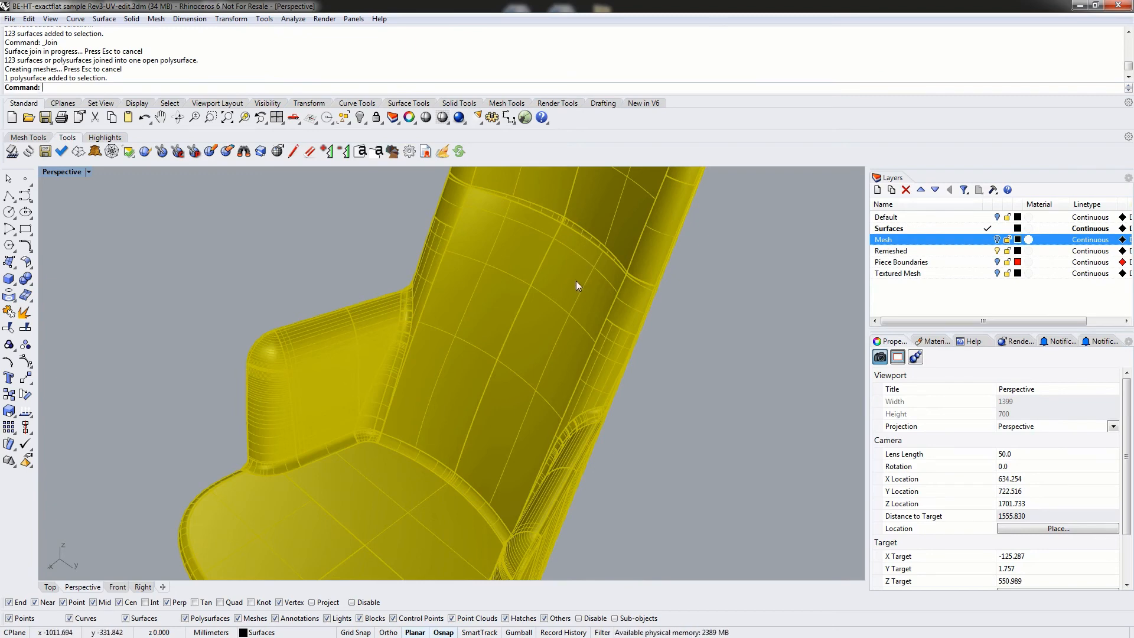
left_click(466, 299)
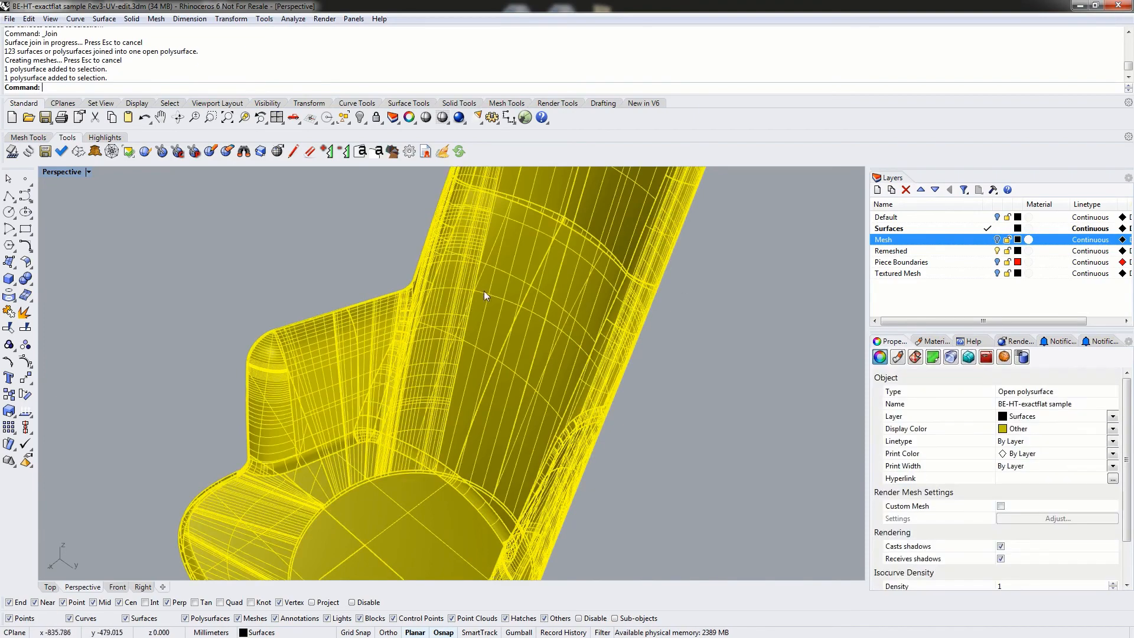
left_click(986, 239)
scroll(648, 332, "down", 2)
right_click_drag(673, 376, 503, 317, "shift")
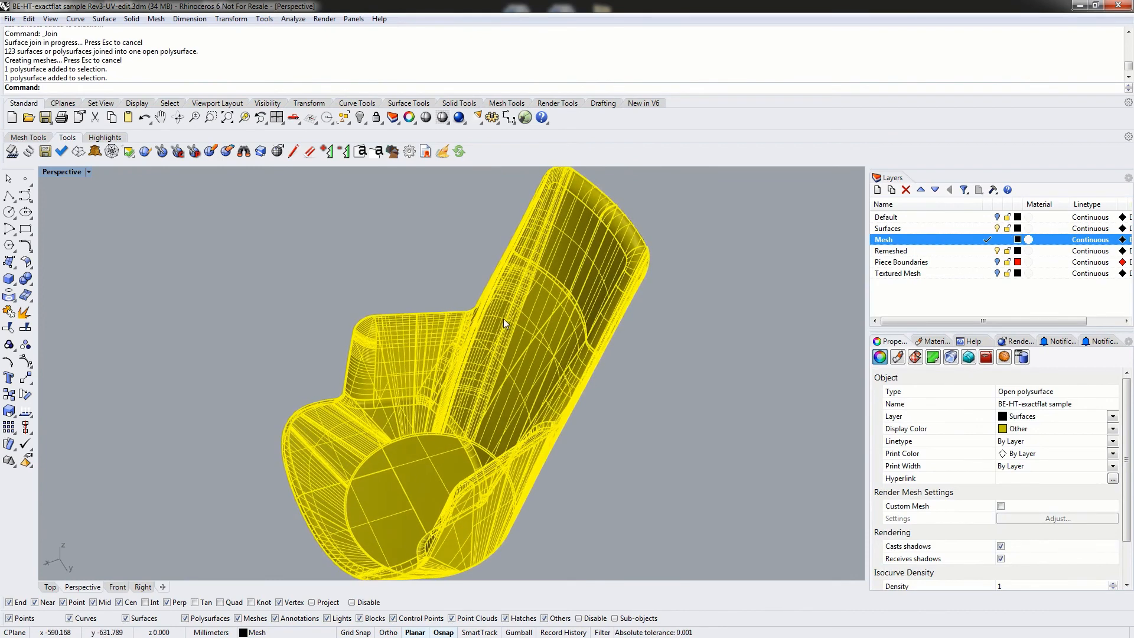
type("Mesh")
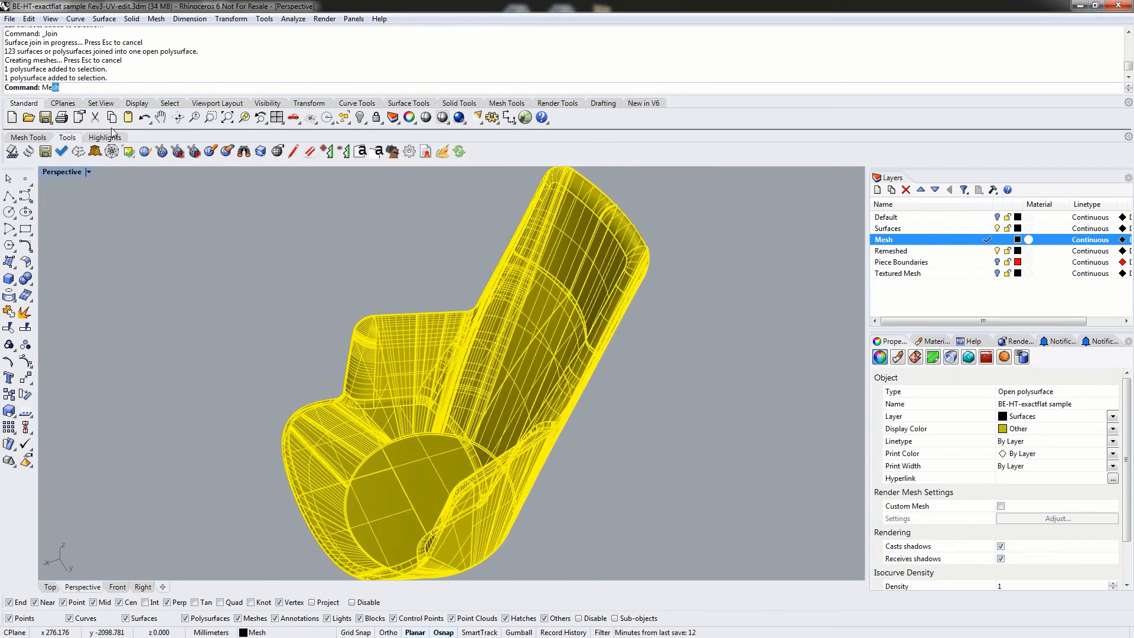
key("Return")
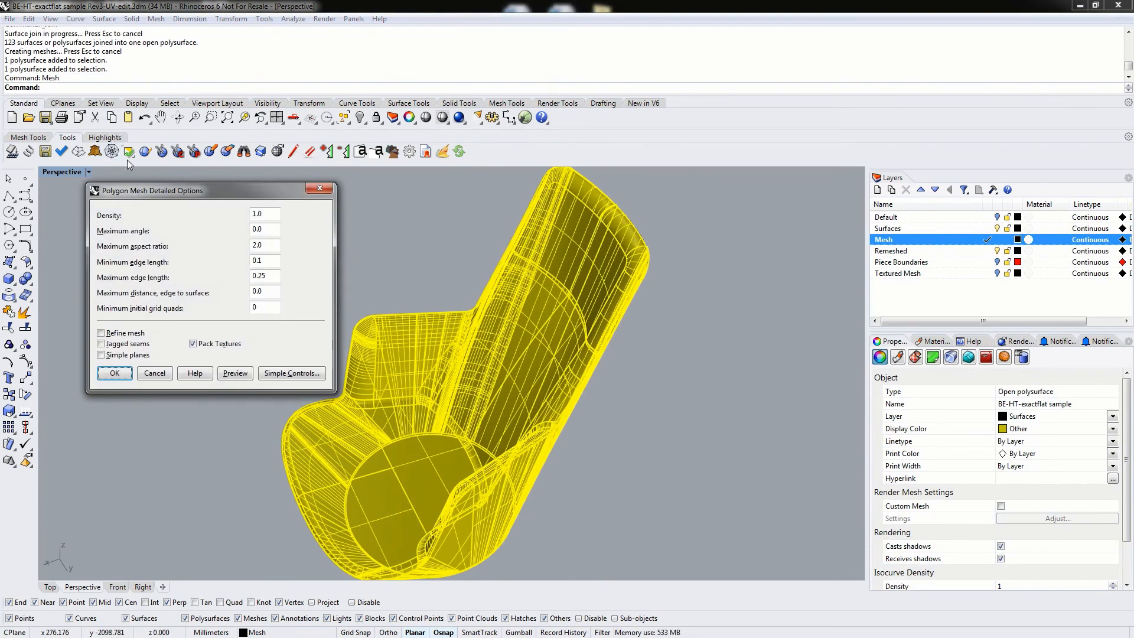
key("Escape")
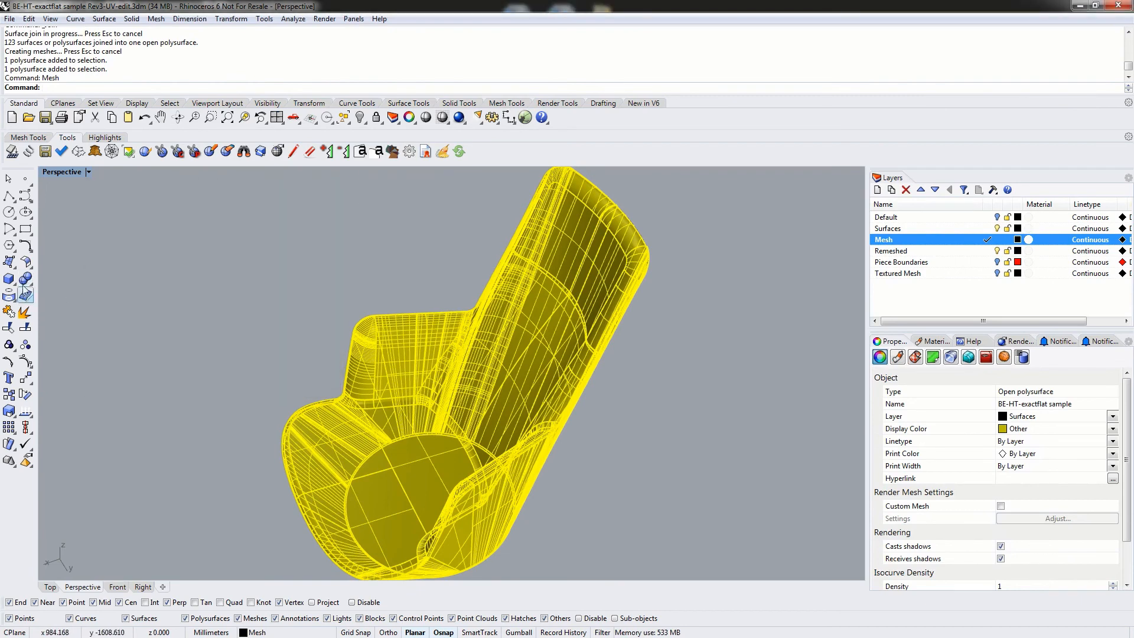
Mesh the chair polysurface using the simple controls with the polygon amount set to the maximum
left_click(26, 296)
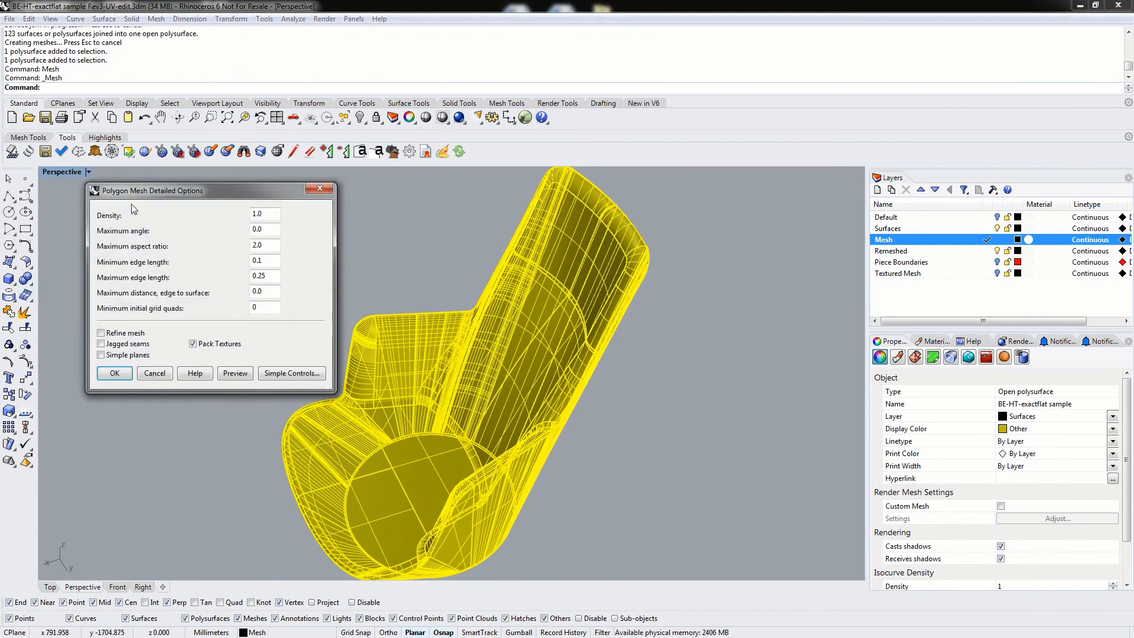
left_click_drag(177, 198, 785, 271)
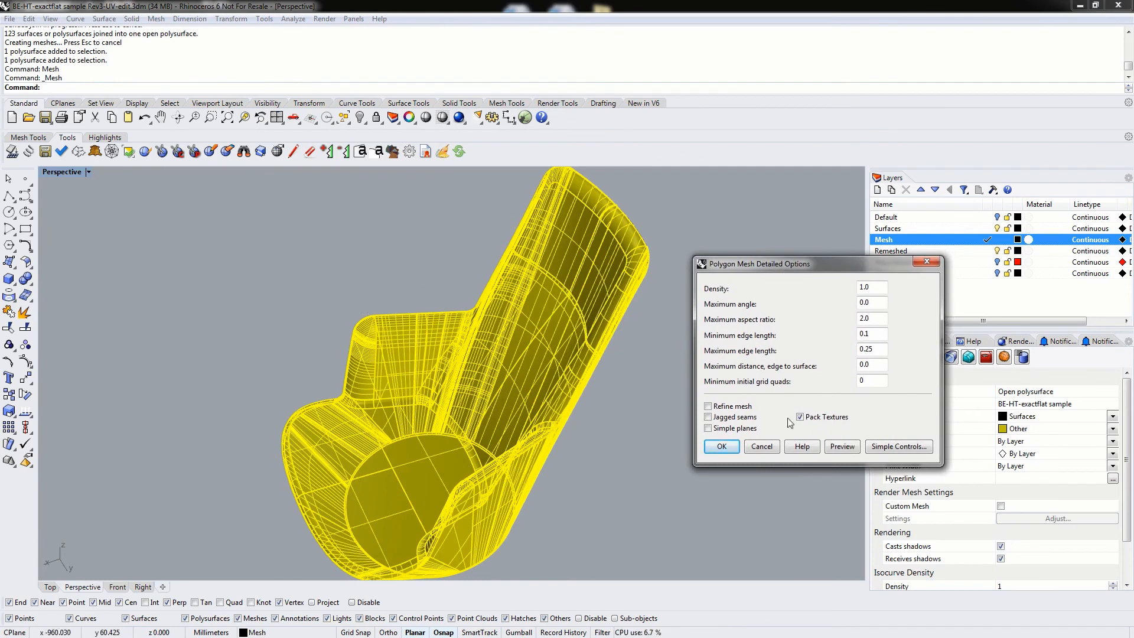
left_click(874, 451)
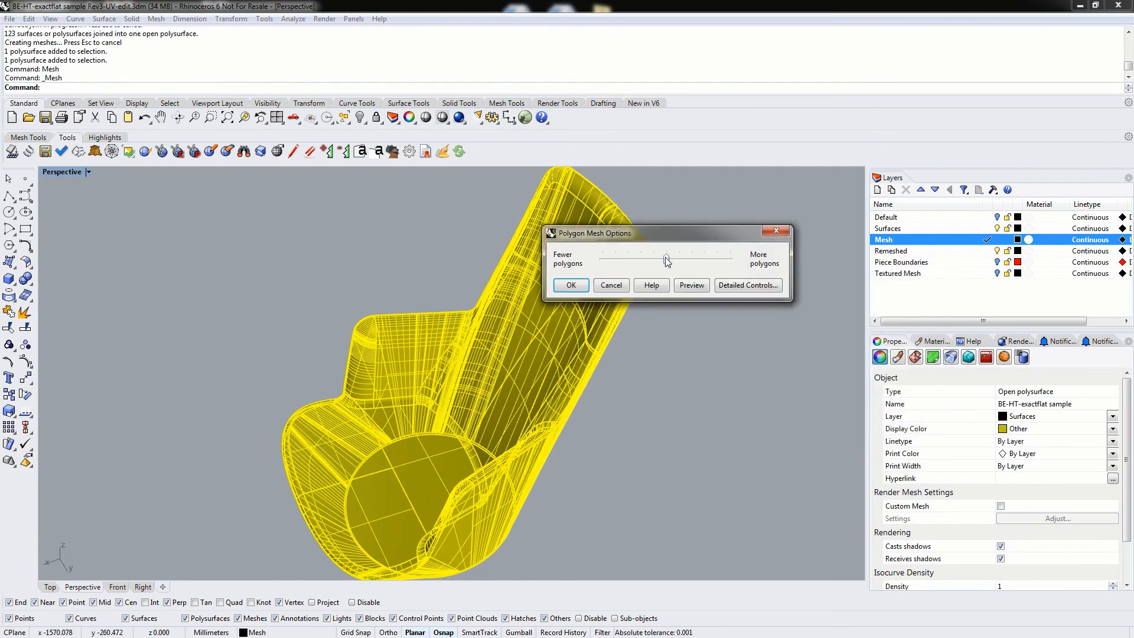
left_click_drag(667, 262, 729, 262)
left_click(693, 285)
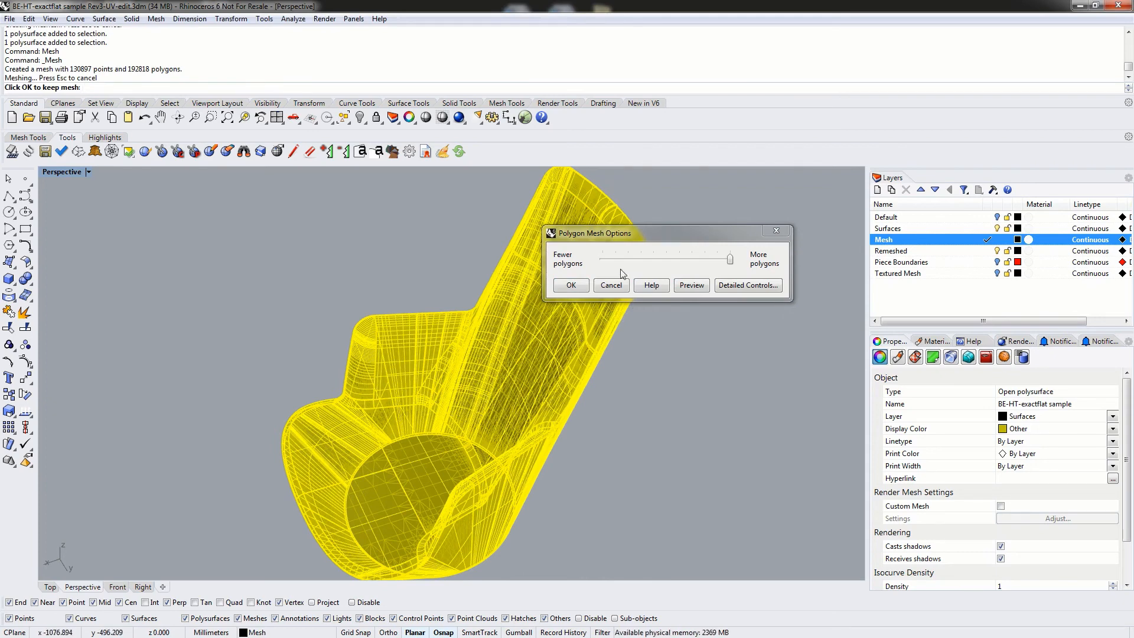
left_click(571, 285)
right_click_drag(697, 437, 481, 426)
left_click(762, 510)
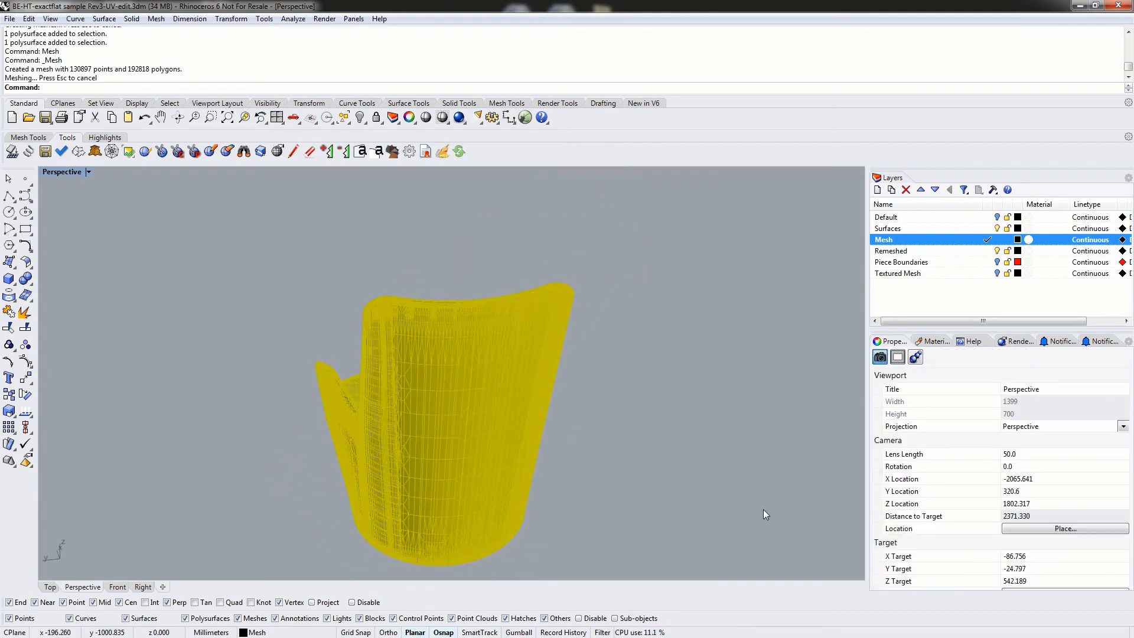
Select the new chair mesh with SelMesh and set its display color to Black
type("SelSmall")
key("Return")
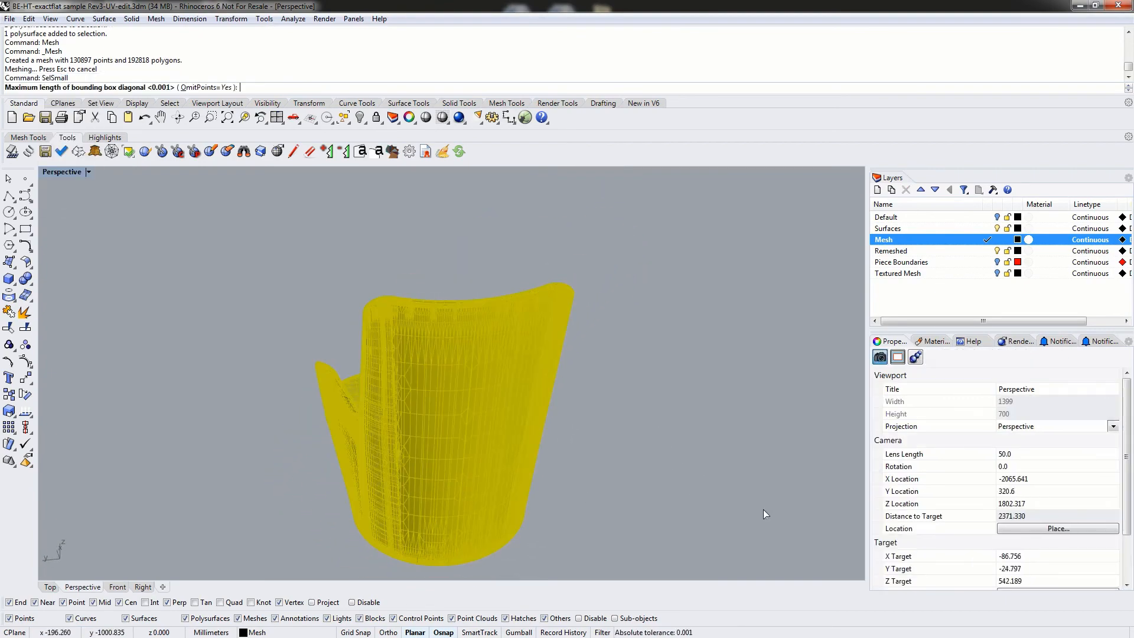
key("Return")
type("SelMesh")
key("Return")
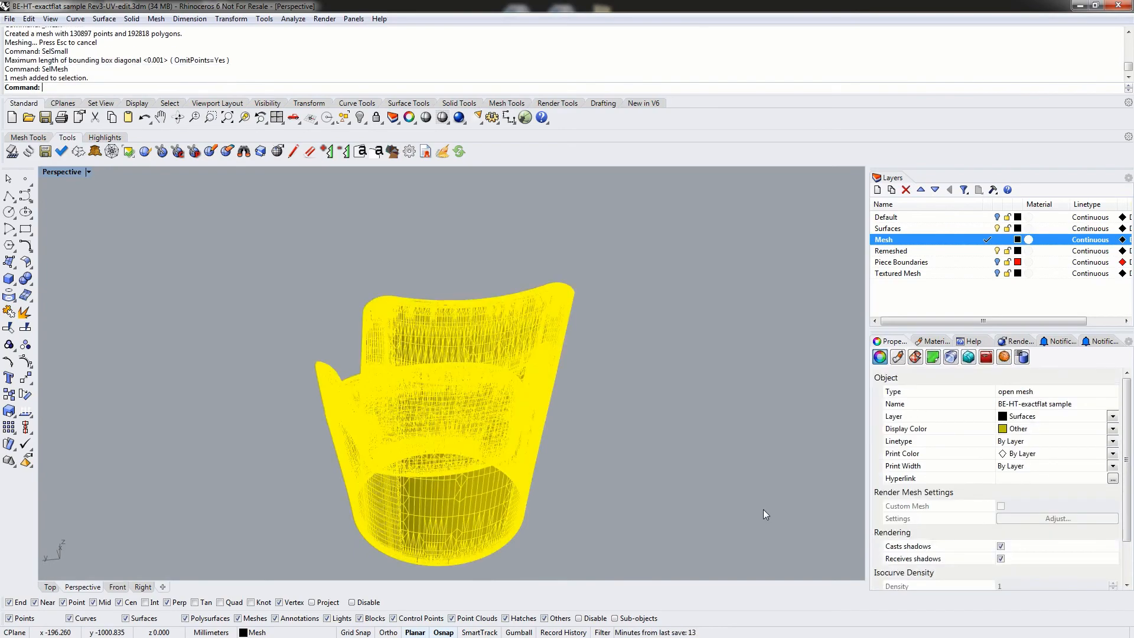
right_click_drag(695, 421, 217, 496)
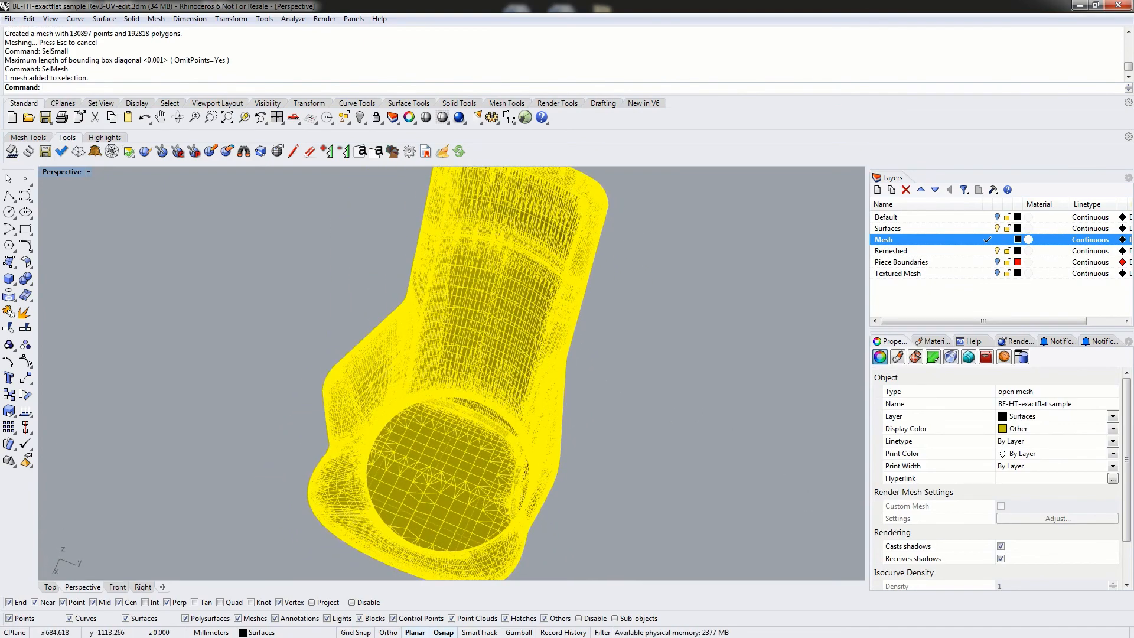
left_click(1113, 429)
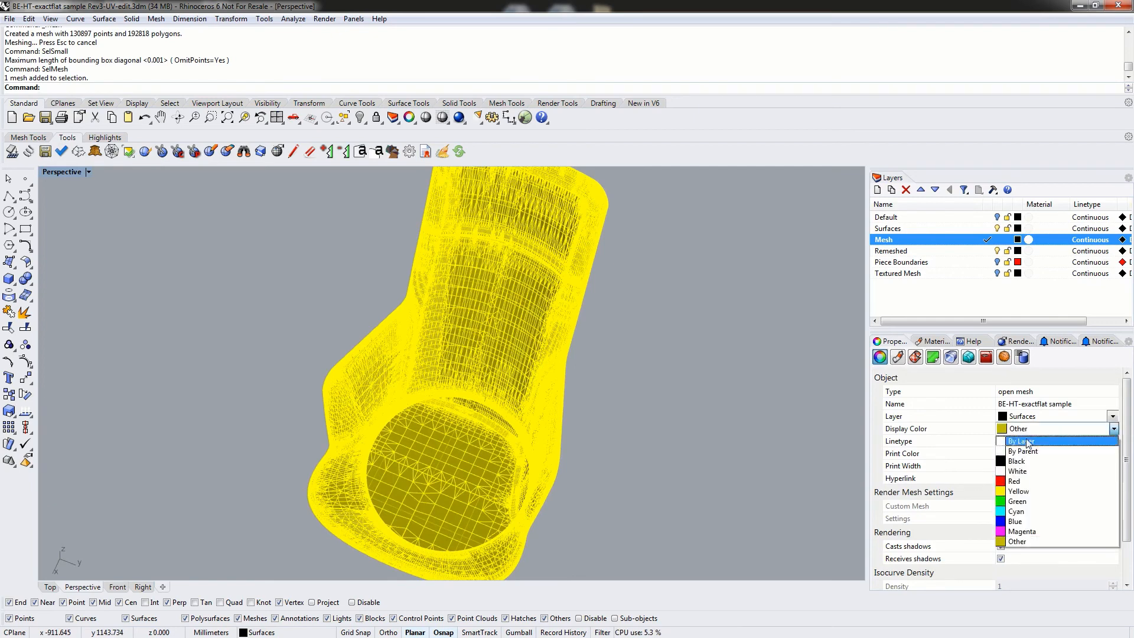
left_click(1027, 462)
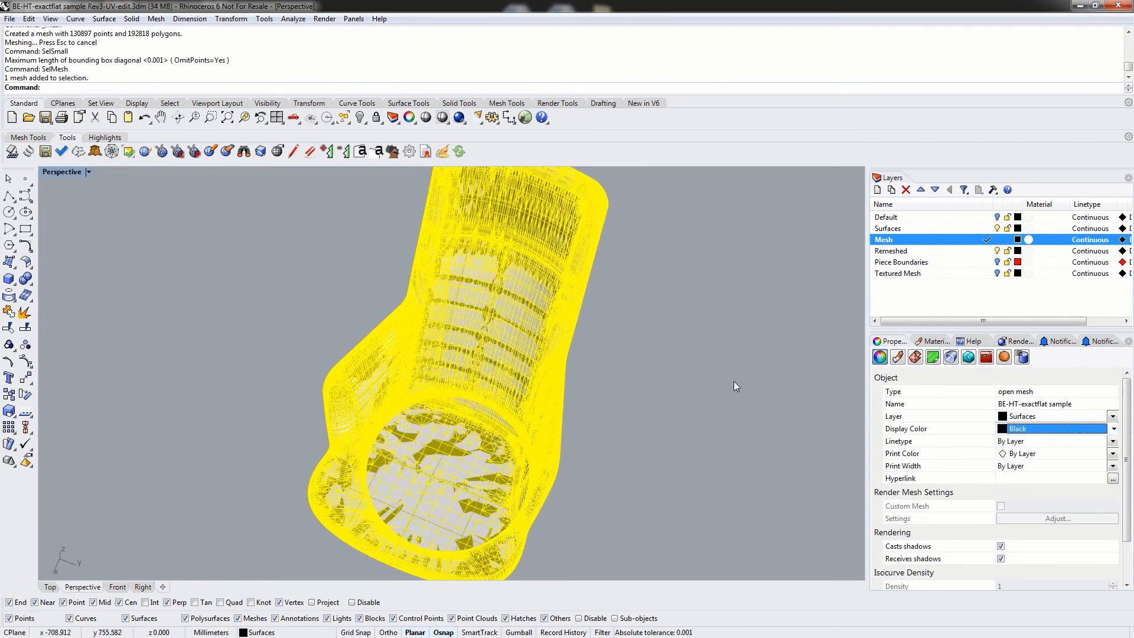
left_click(619, 337)
Inspect the black chair mesh, select it with SelMesh and delete it
right_click_drag(619, 338, 466, 361)
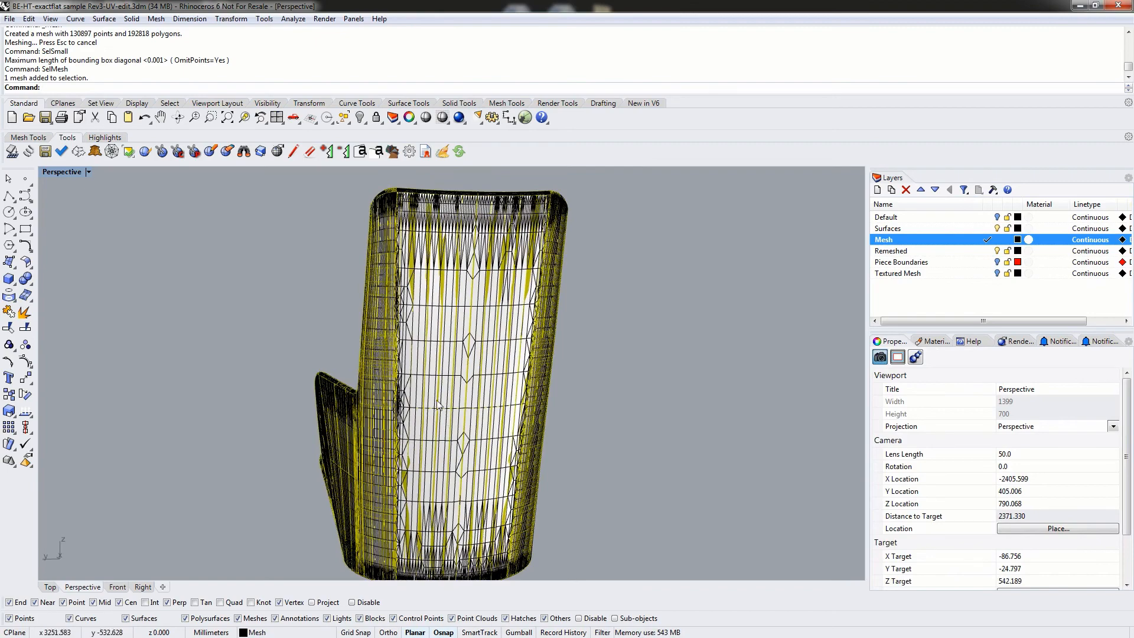
right_click_drag(410, 416, 505, 449)
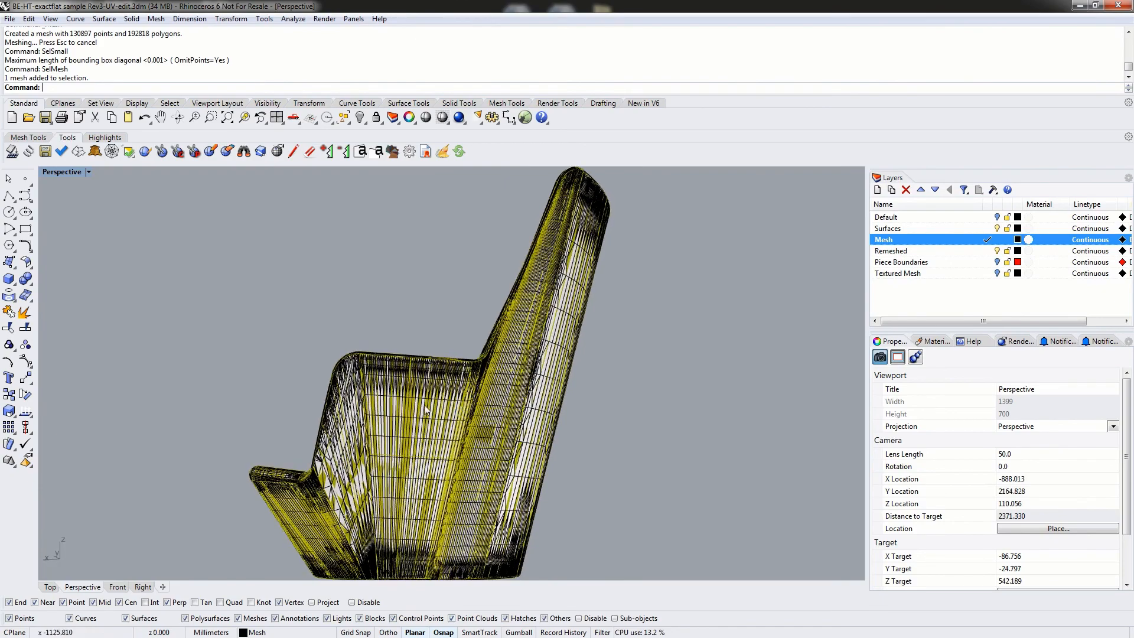
right_click_drag(425, 407, 157, 398)
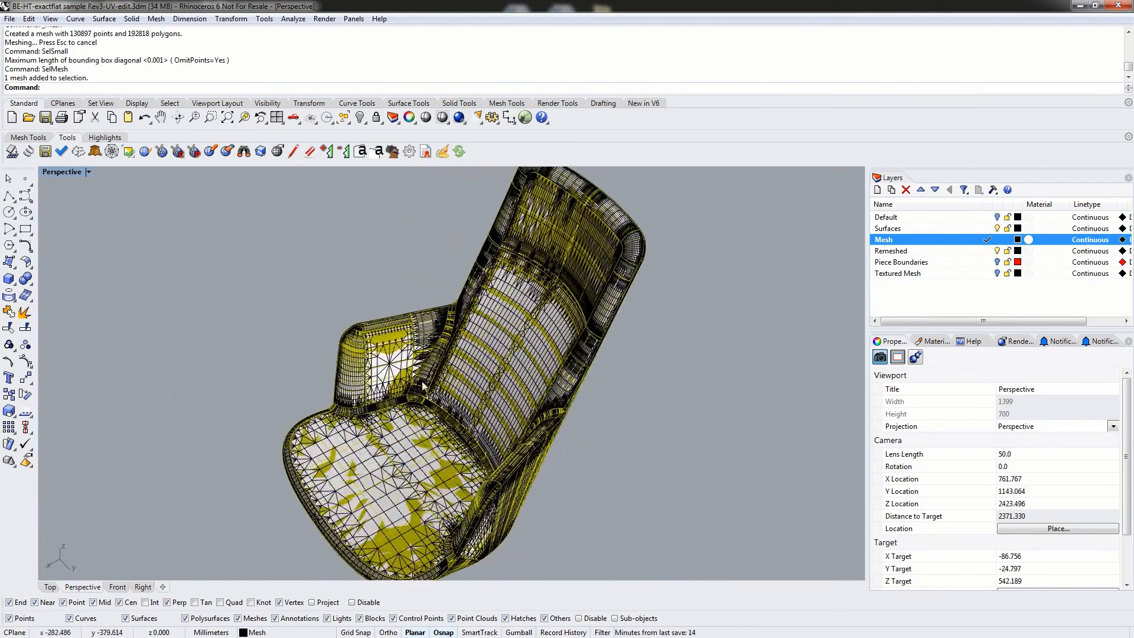
right_click_drag(421, 385, 635, 385)
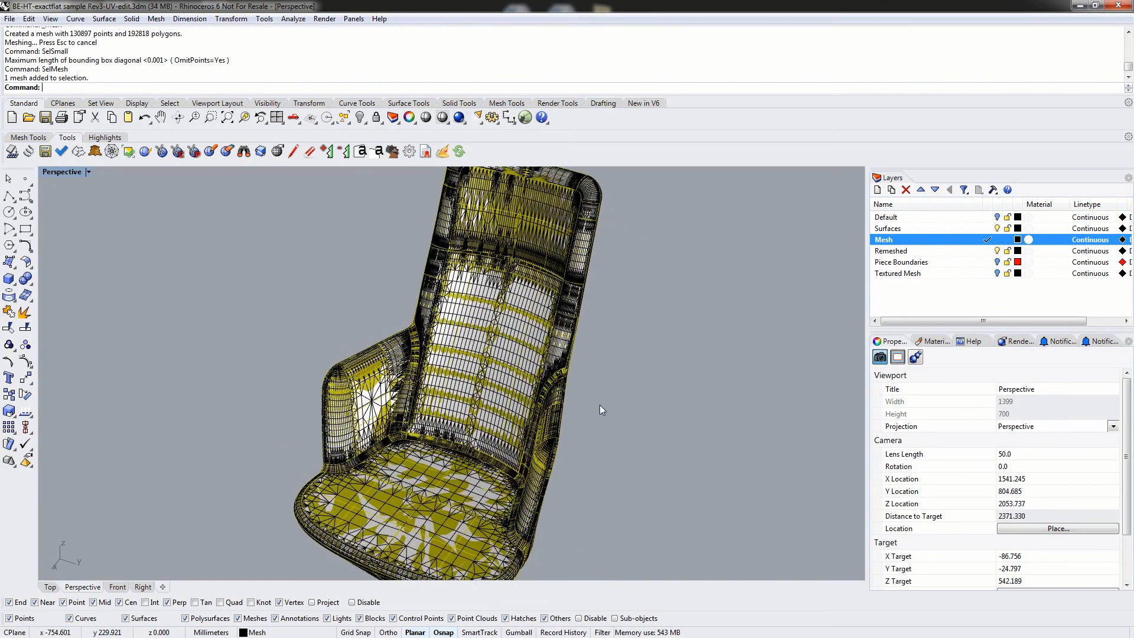
type("elMesh")
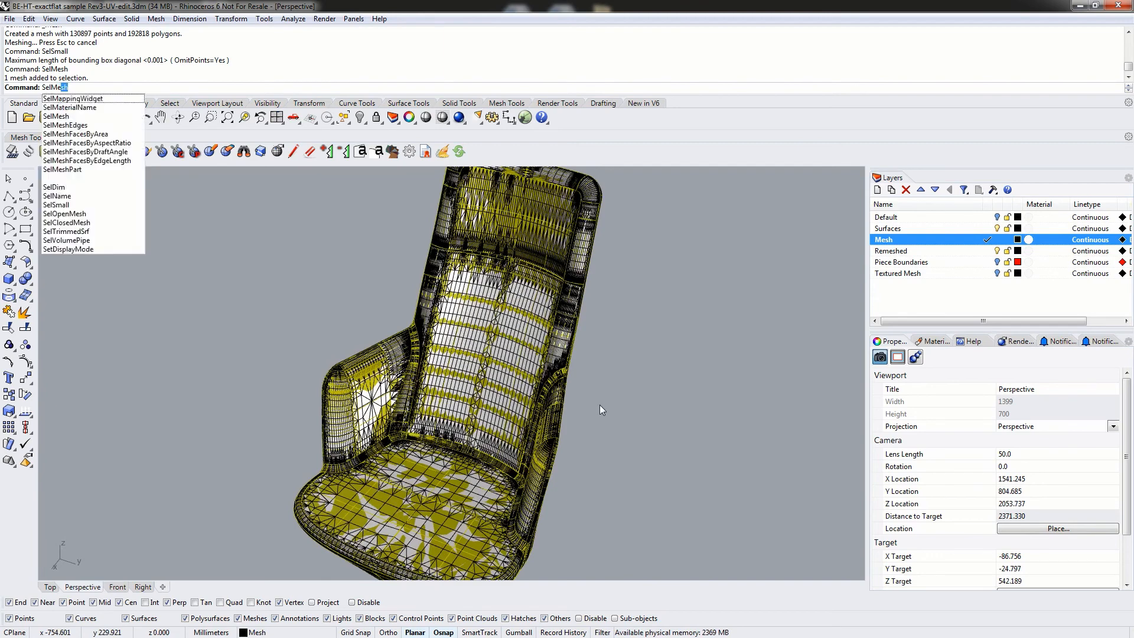
key("Return")
key("Delete")
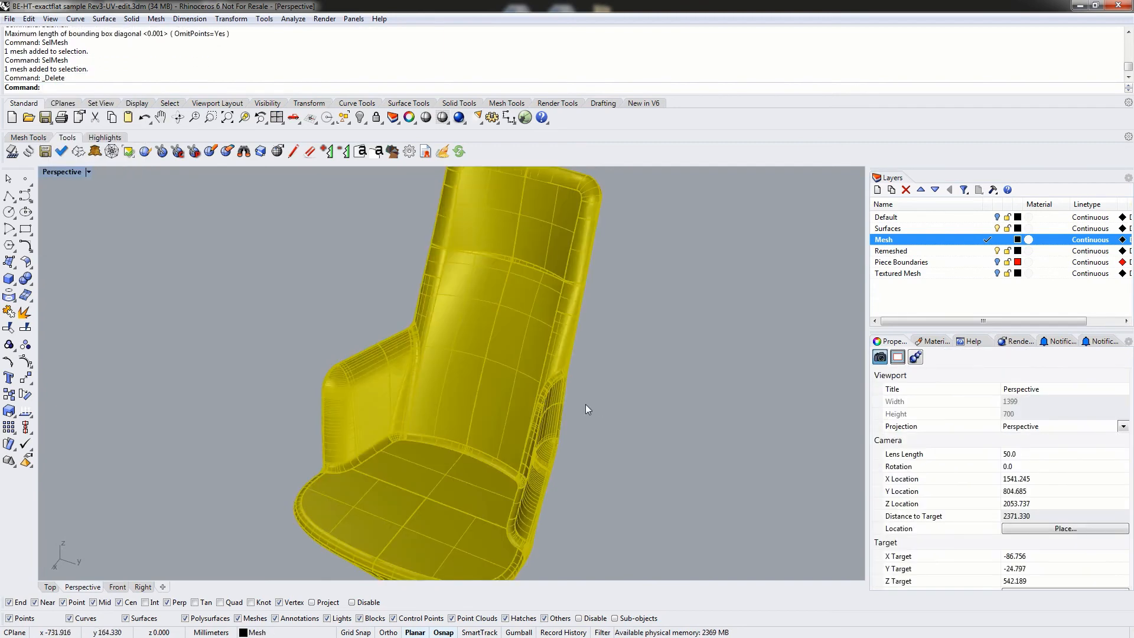
Start meshing the chair polysurface and switch to the detailed polygon mesh options
left_click(485, 354)
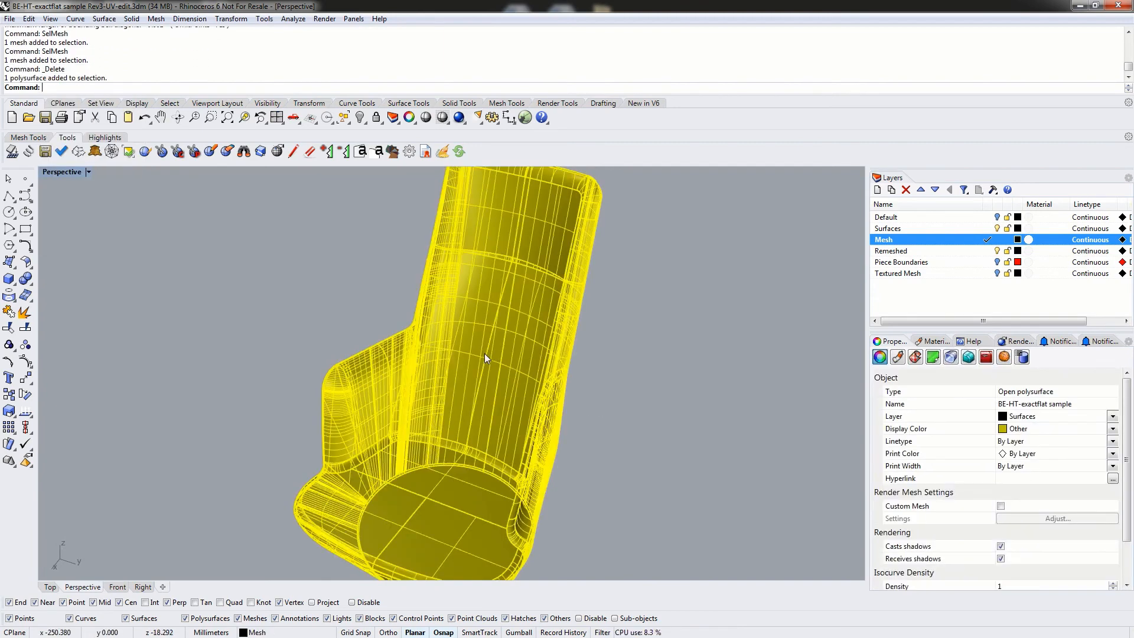
left_click(26, 295)
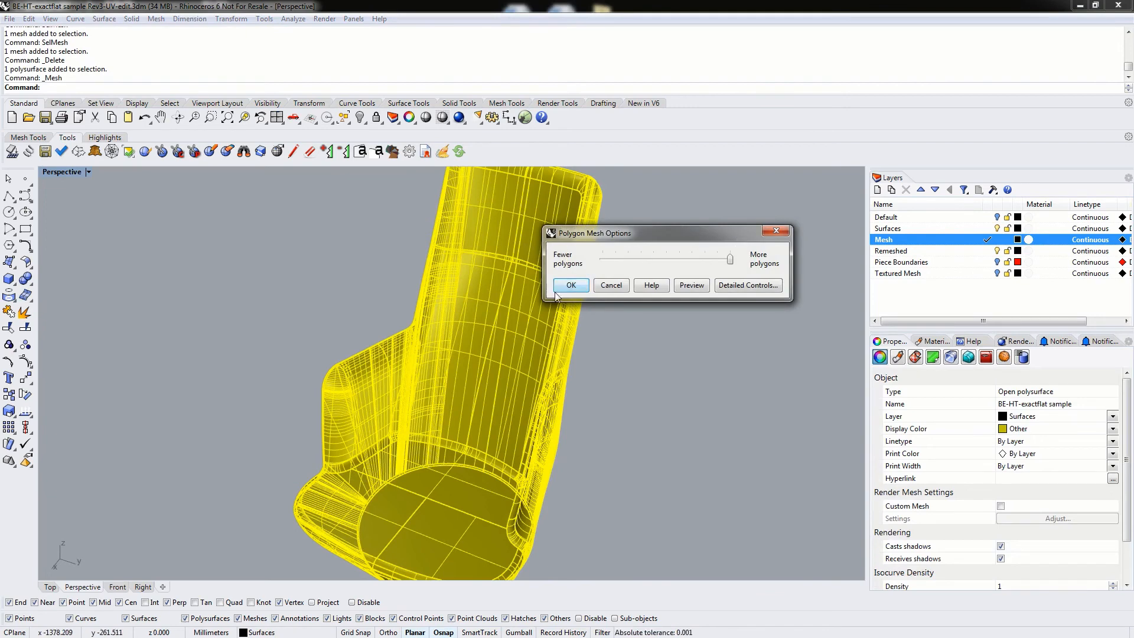
left_click(749, 286)
left_click_drag(754, 261, 669, 223)
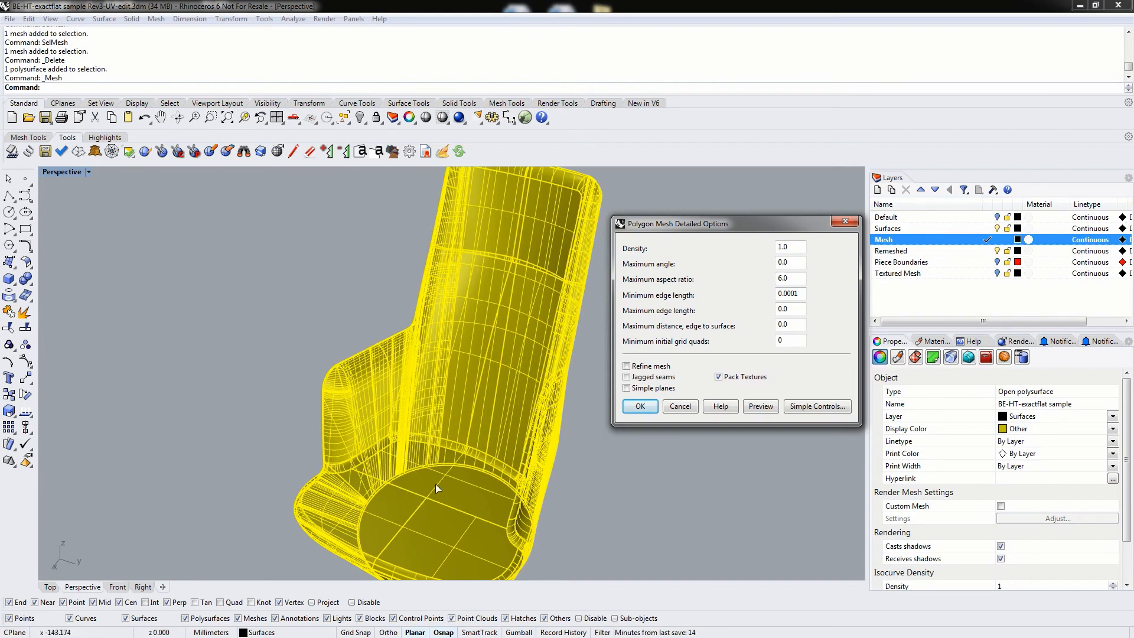
right_click_drag(434, 483, 408, 436)
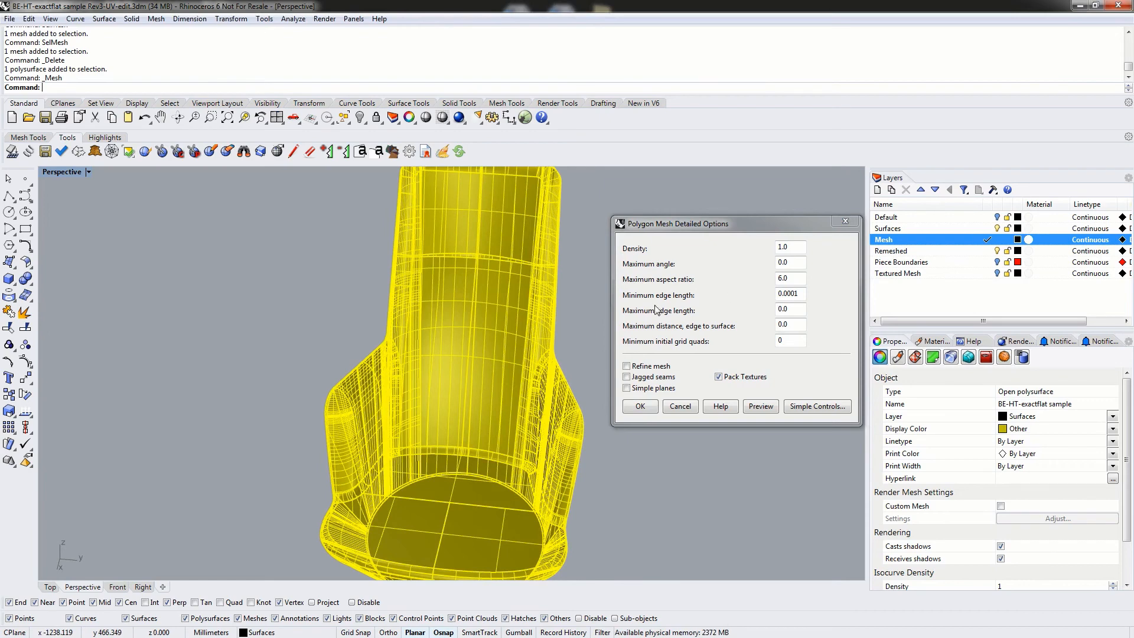
Set the maximum edge length to 50, minimum edge length to 5 and maximum aspect ratio to 2, and preview the mesh
left_click(795, 309)
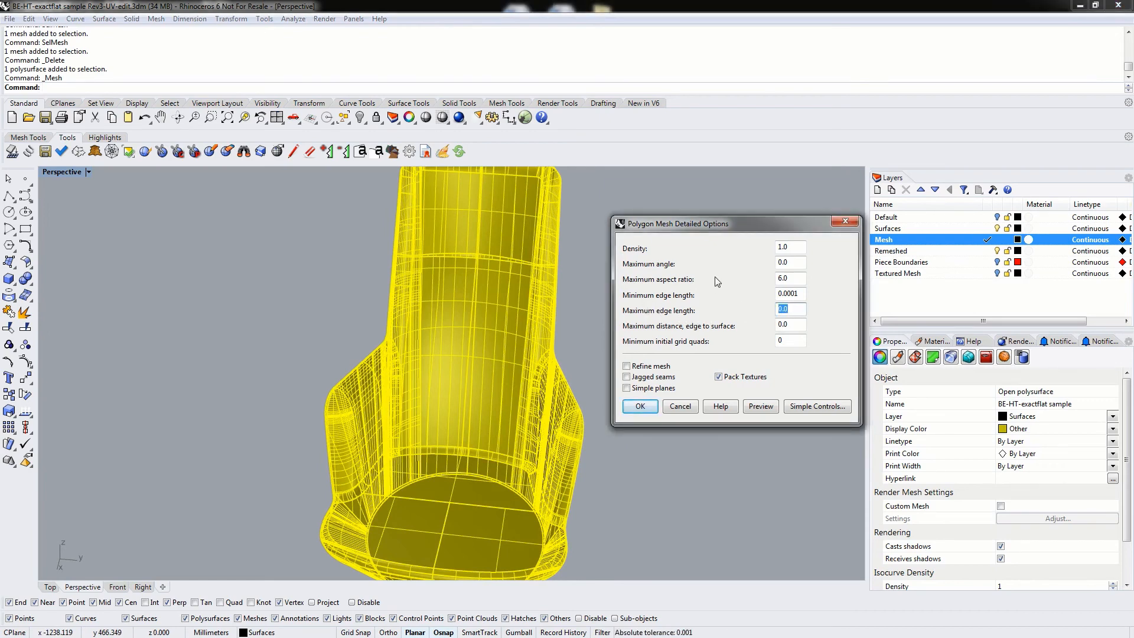
type("50")
double_click(802, 297)
type("5")
double_click(795, 278)
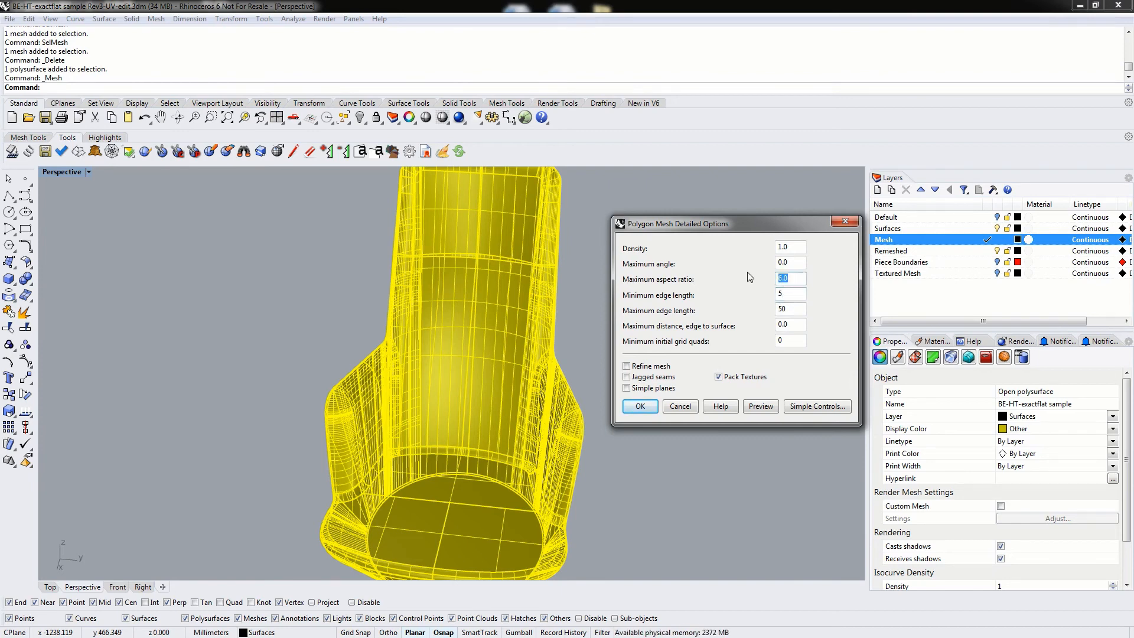
type("2")
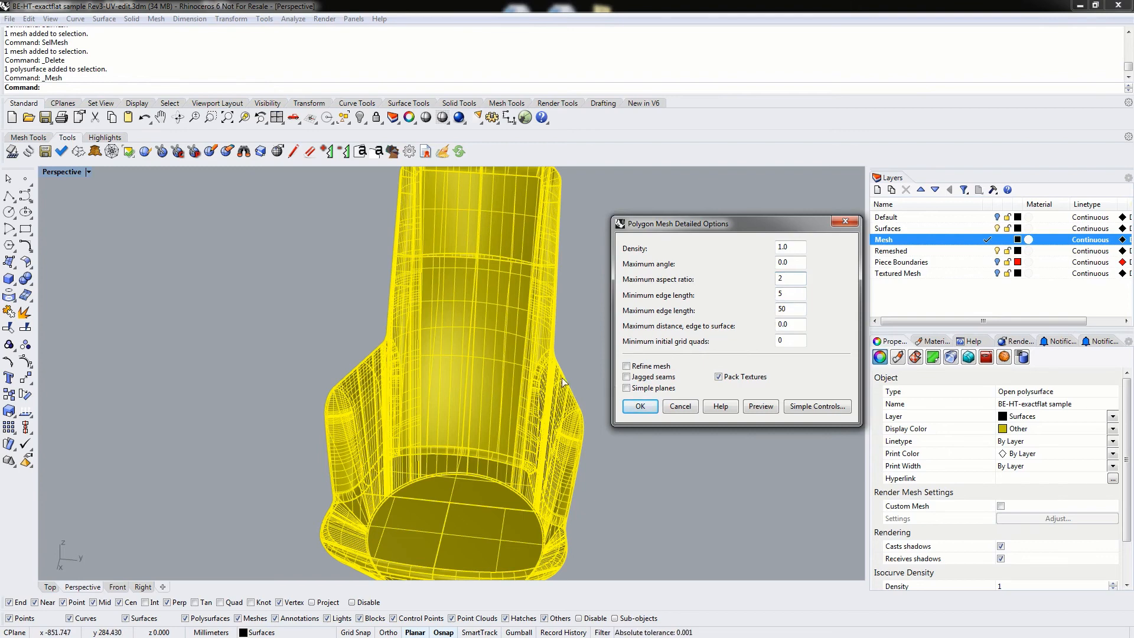
left_click(761, 407)
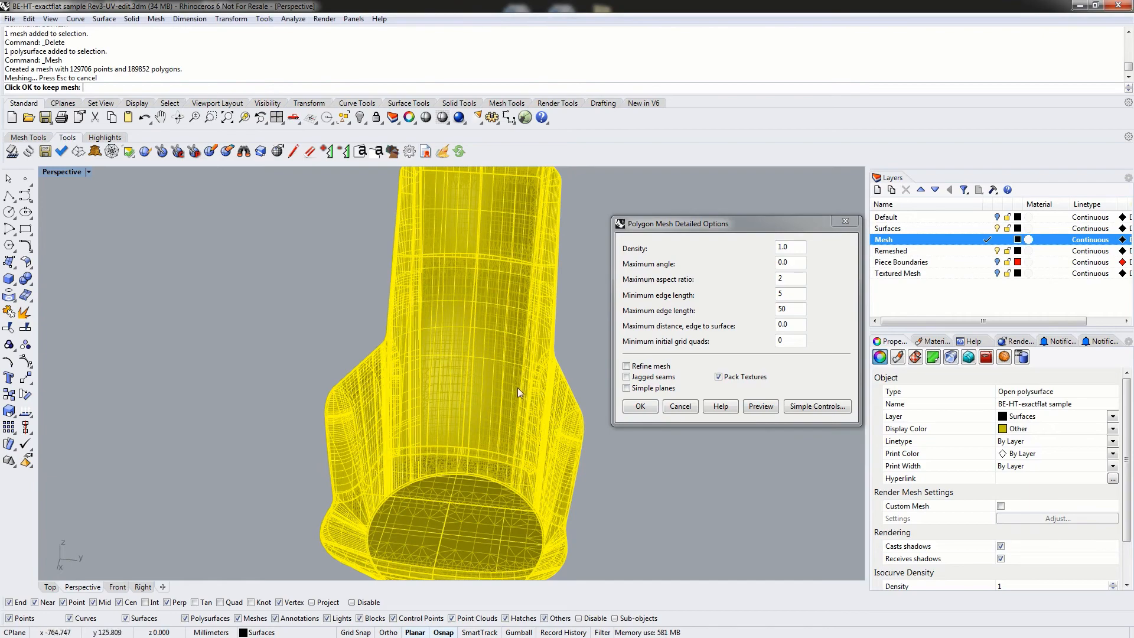
Inspect the previewed chair mesh, set the minimum edge length to 3 and the maximum to 30, and preview again
right_click_drag(536, 400, 264, 441)
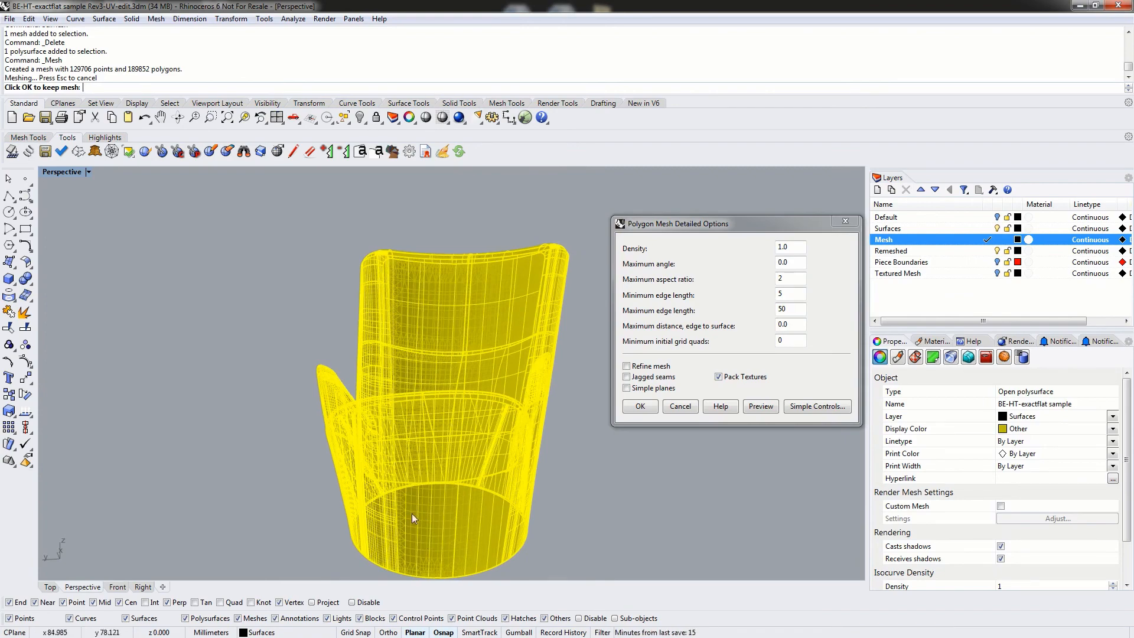
right_click_drag(394, 512, 500, 531)
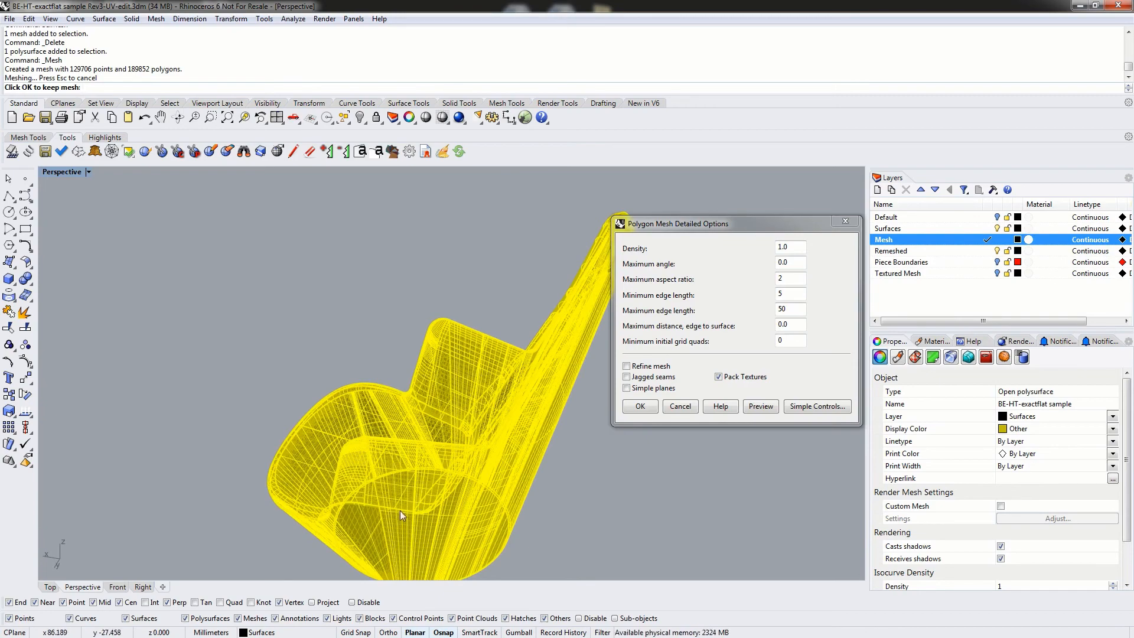
right_click_drag(399, 510, 547, 548)
right_click_drag(465, 518, 453, 539)
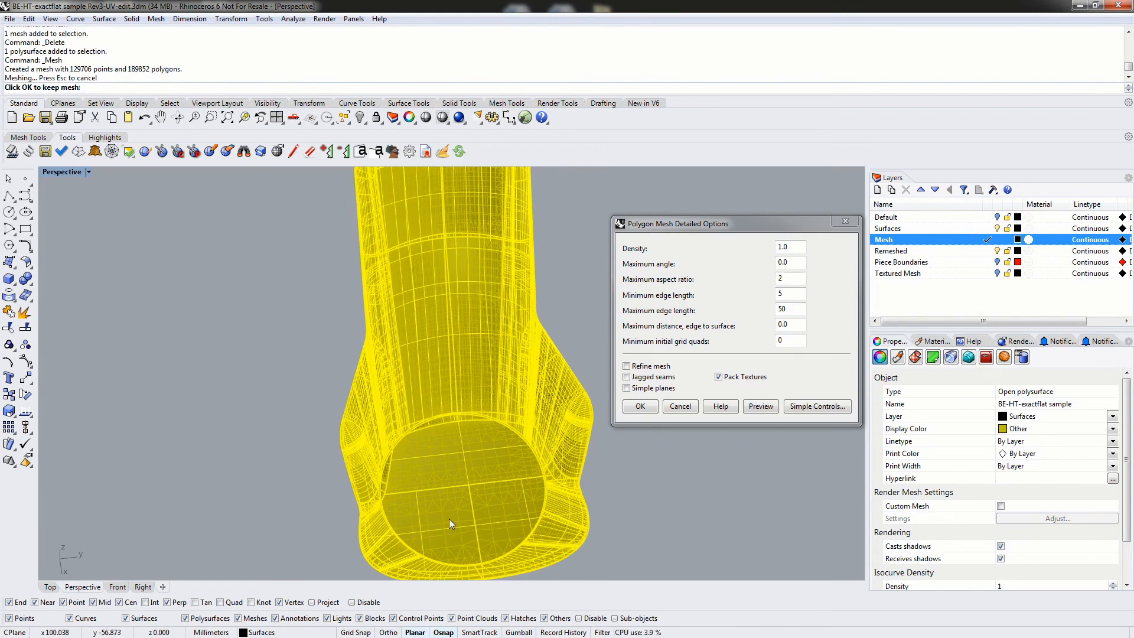
right_click_drag(466, 504, 522, 484)
left_click(756, 308)
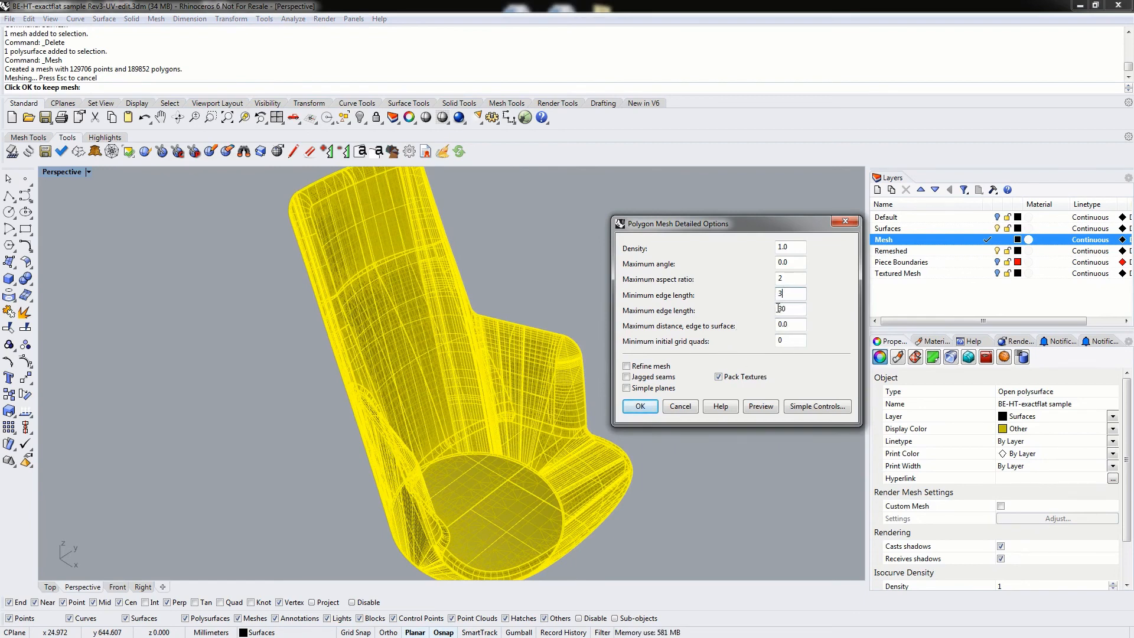
left_click(762, 406)
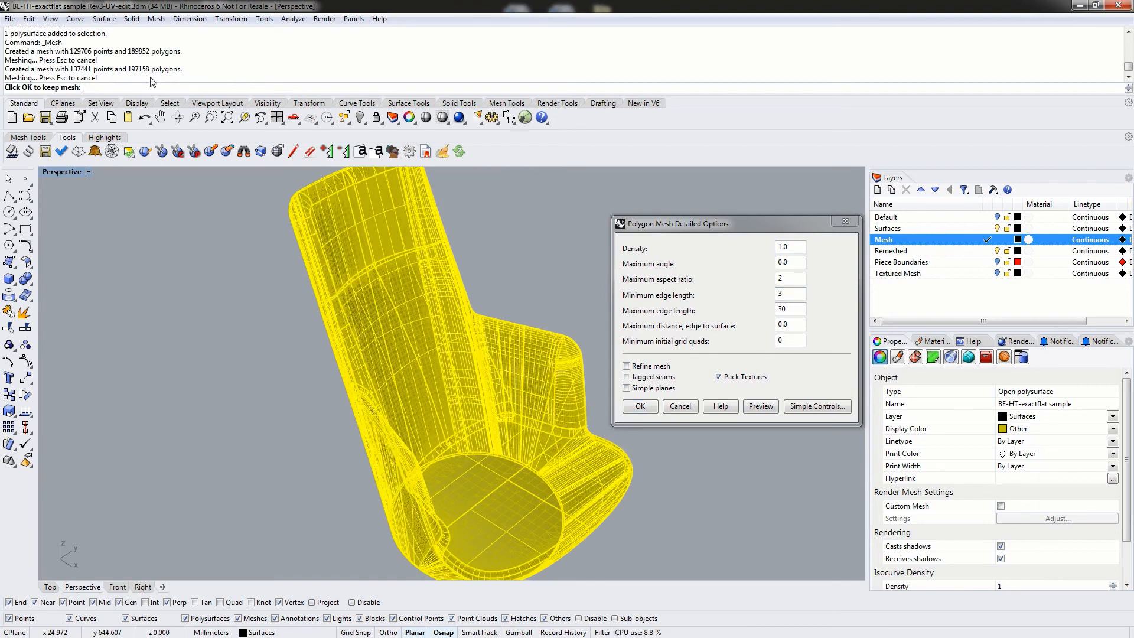
Set the maximum edge length to 20 and the minimum to 2, preview the mesh and accept it
right_click_drag(468, 480, 416, 455)
left_click(716, 312)
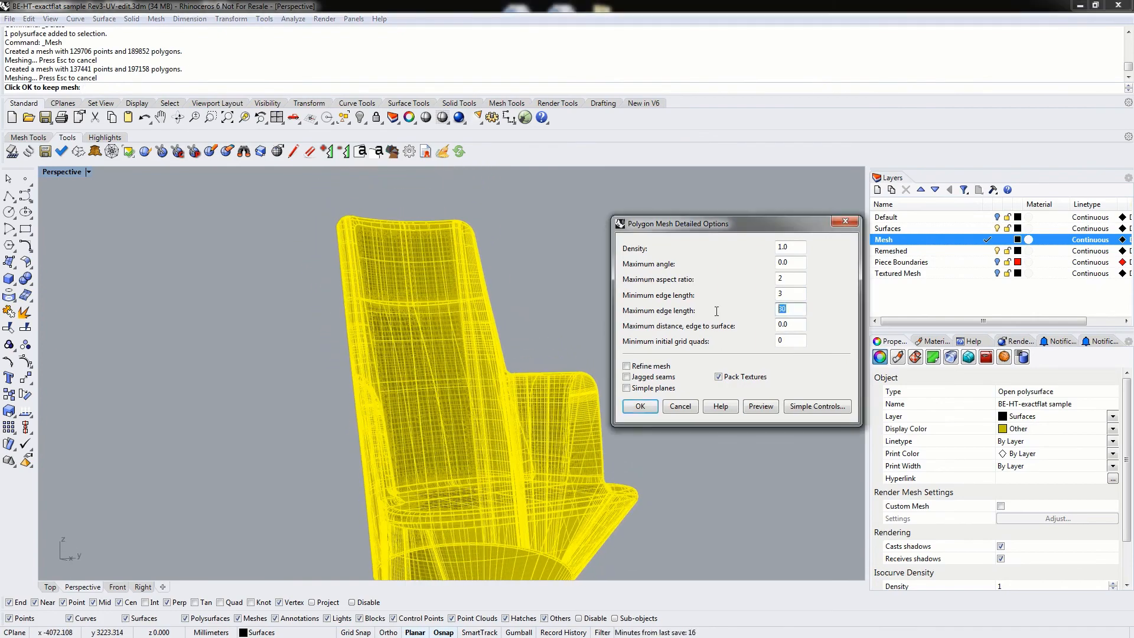
double_click(794, 294)
type("2")
left_click(761, 407)
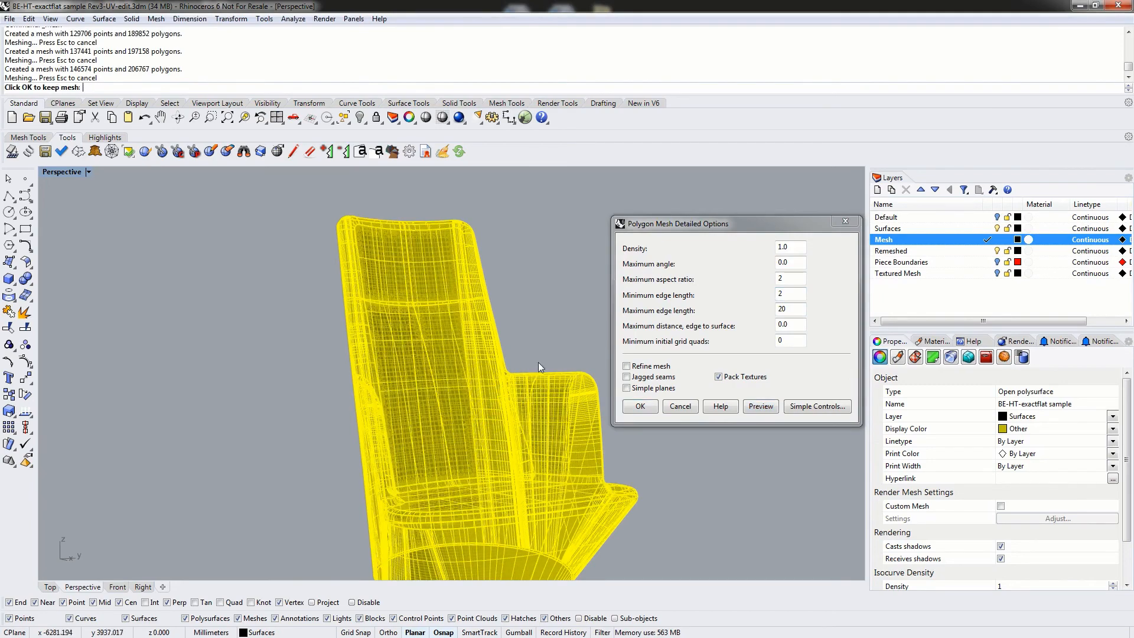
right_click_drag(538, 362, 485, 458)
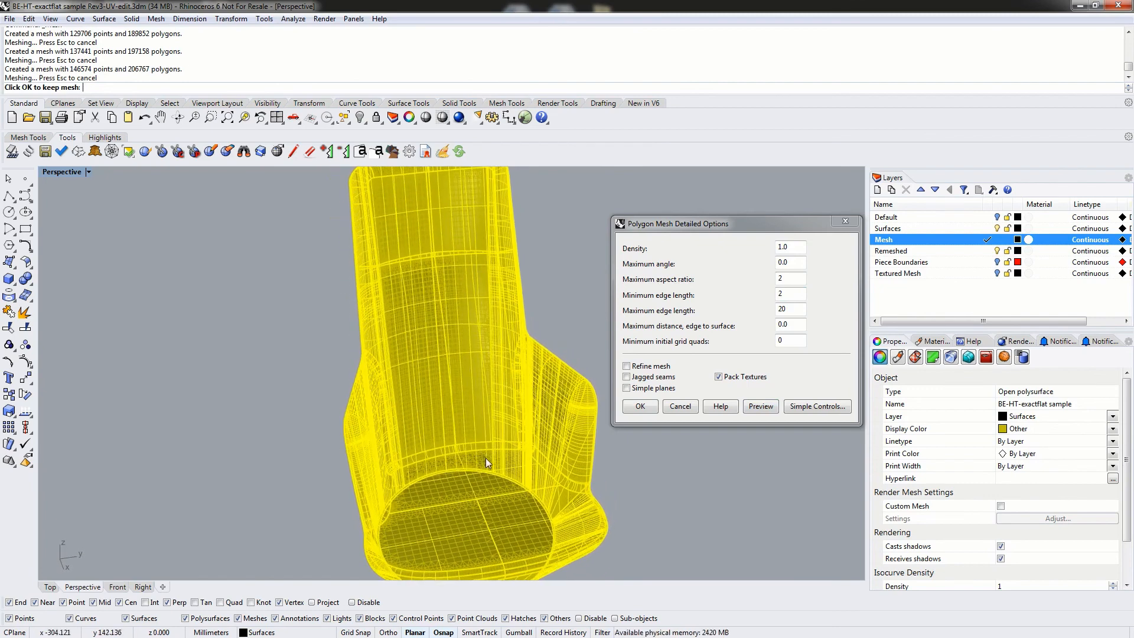
left_click(639, 407)
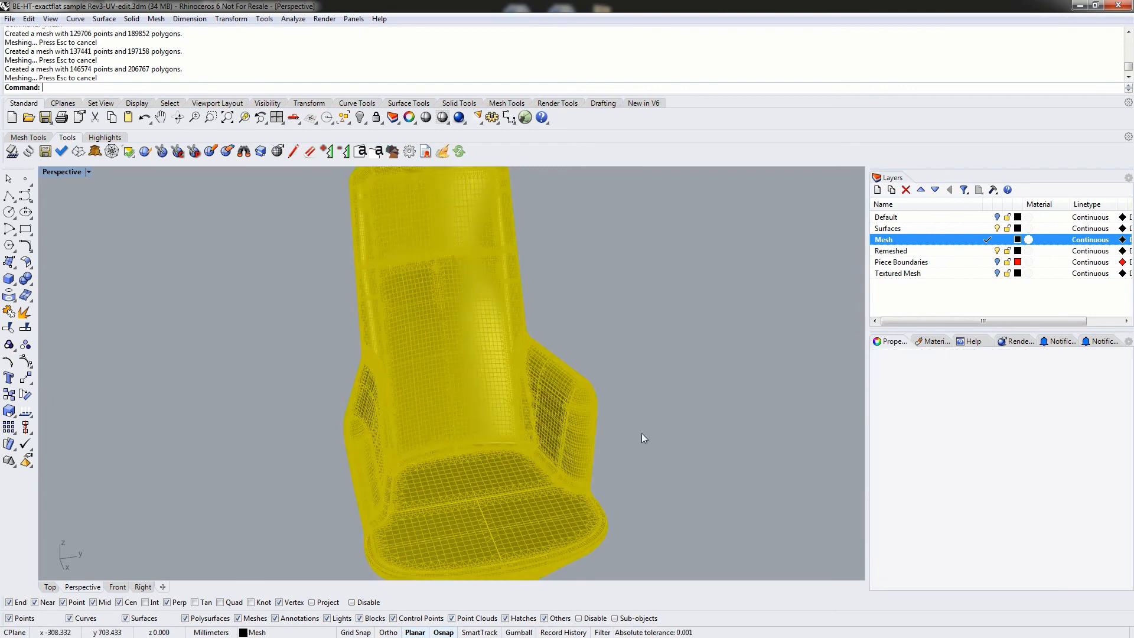
Select the new chair mesh with SelMesh and assign it to the Mesh layer
type("SelMes")
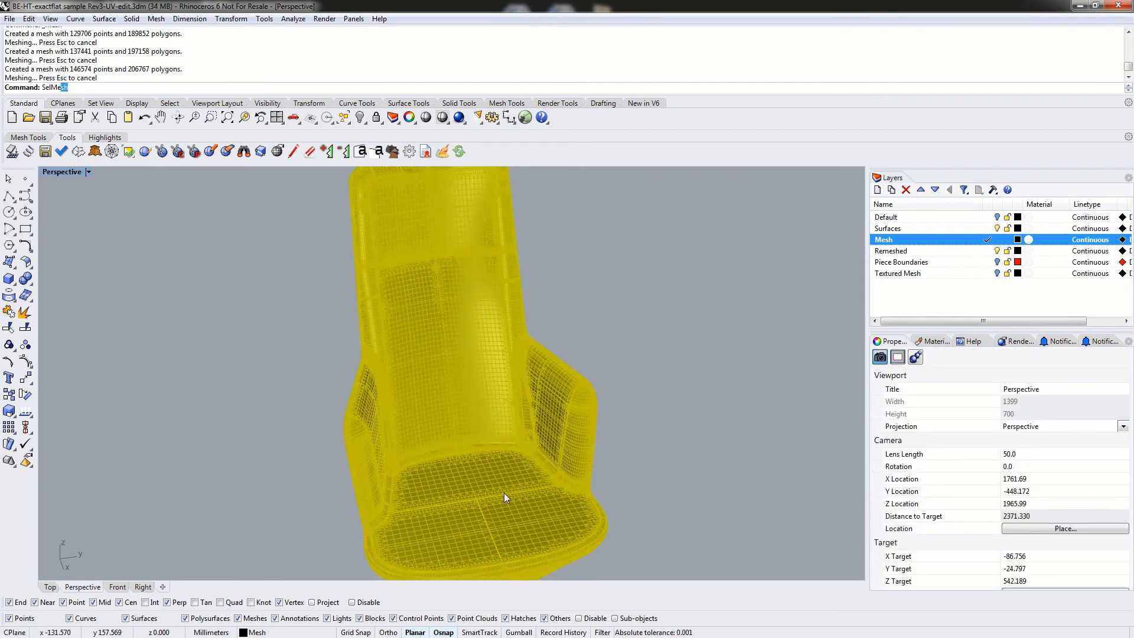
type("h")
key("Return")
type("SelMe")
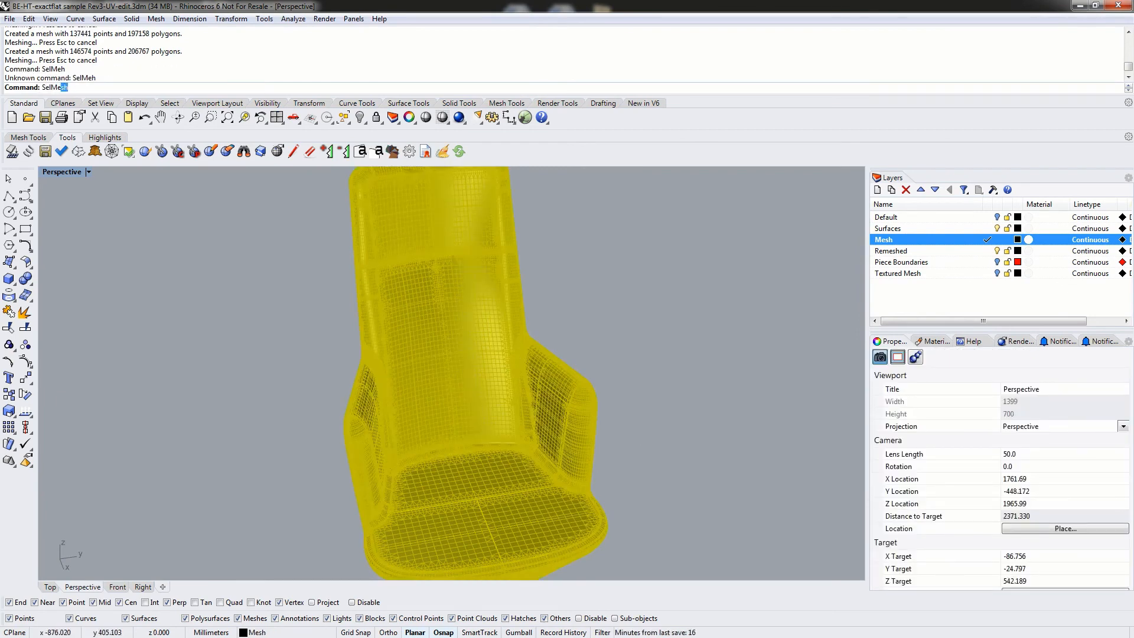
type("sh")
key("Return")
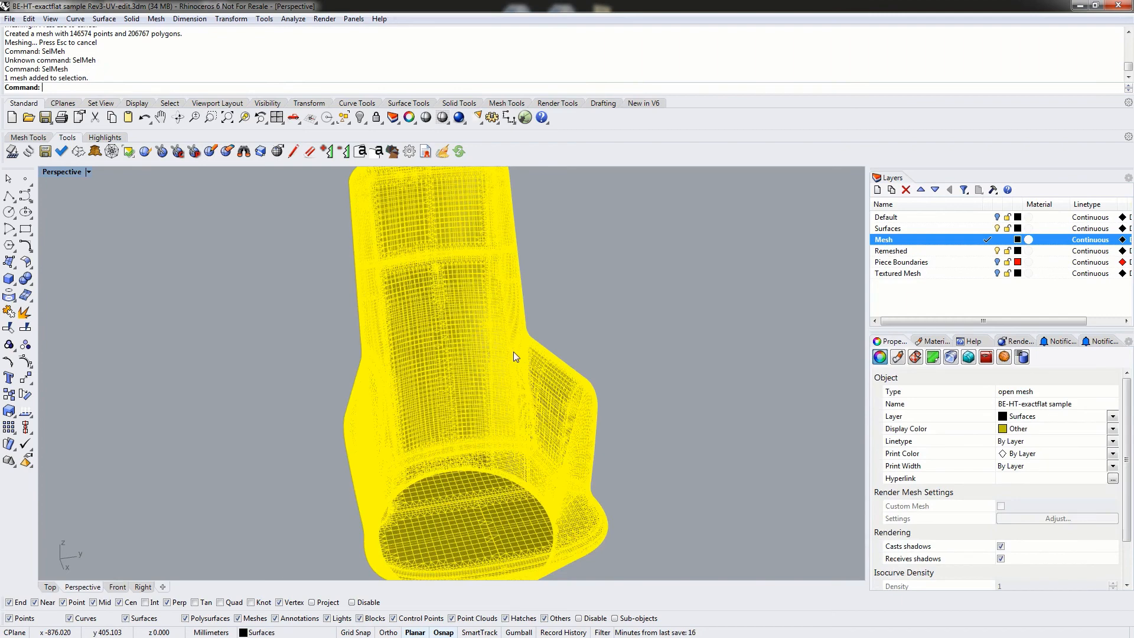
left_click(1113, 416)
left_click(1021, 452)
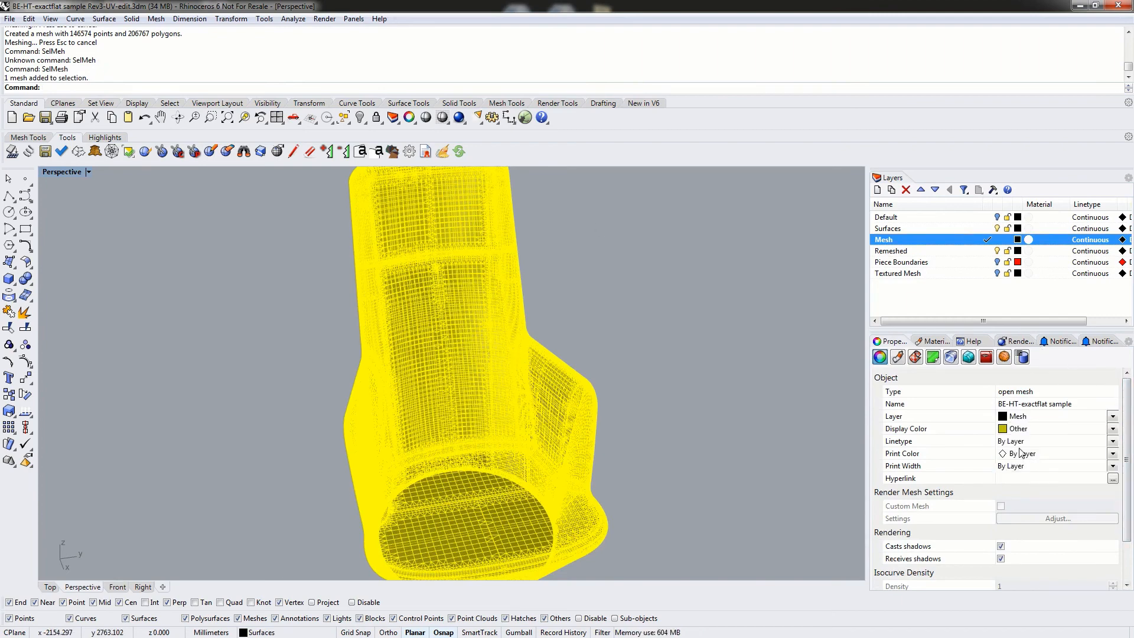
Hide the Surfaces layer and set the chair mesh's display color to Black
left_click(983, 229)
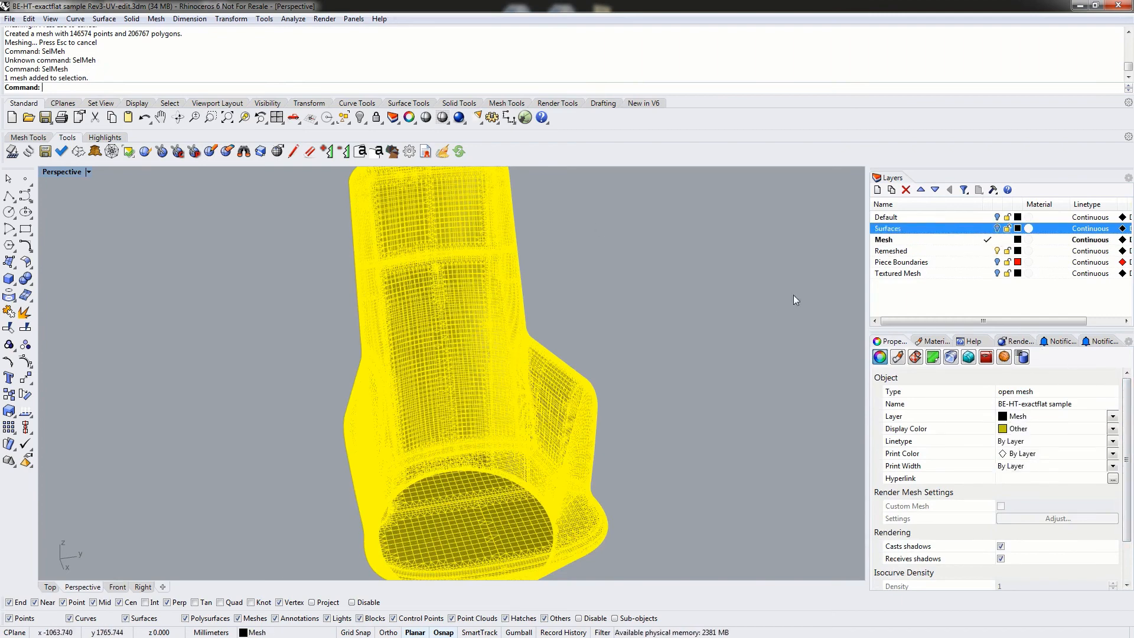
left_click(1113, 429)
left_click(1016, 462)
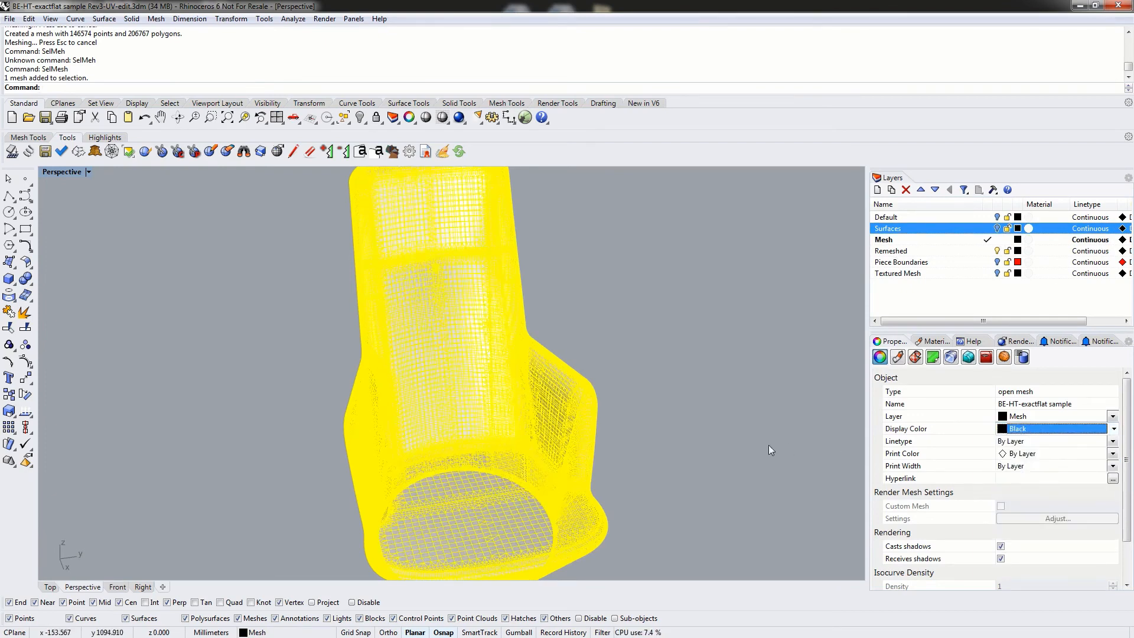
left_click(664, 343)
Inspect the black chair mesh, select it and explode it into separate meshes
right_click_drag(668, 303, 252, 363)
right_click_drag(491, 366, 301, 409)
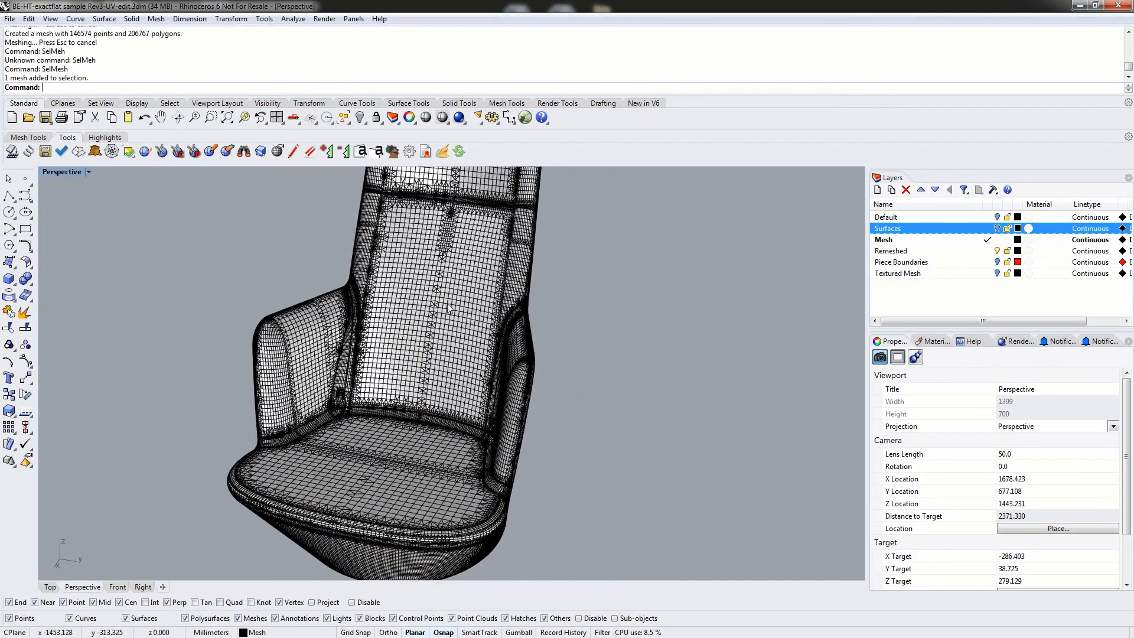
left_click(447, 305)
right_click_drag(597, 324, 494, 366)
scroll(494, 366, "down", 5)
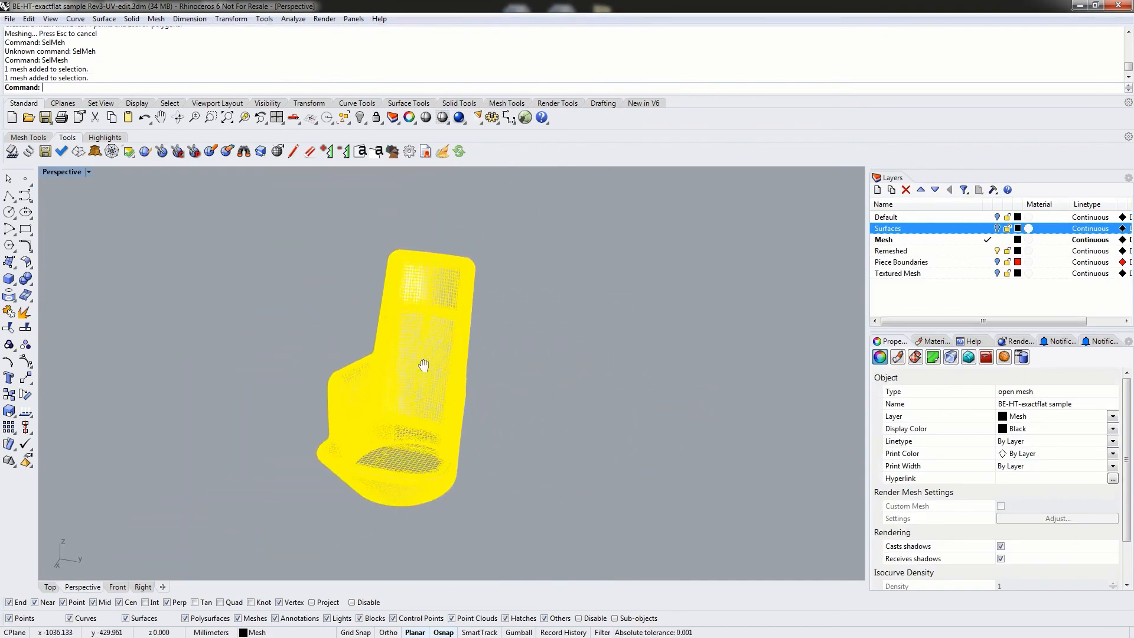
right_click_drag(425, 366, 562, 352)
left_click(583, 352)
left_click(493, 406)
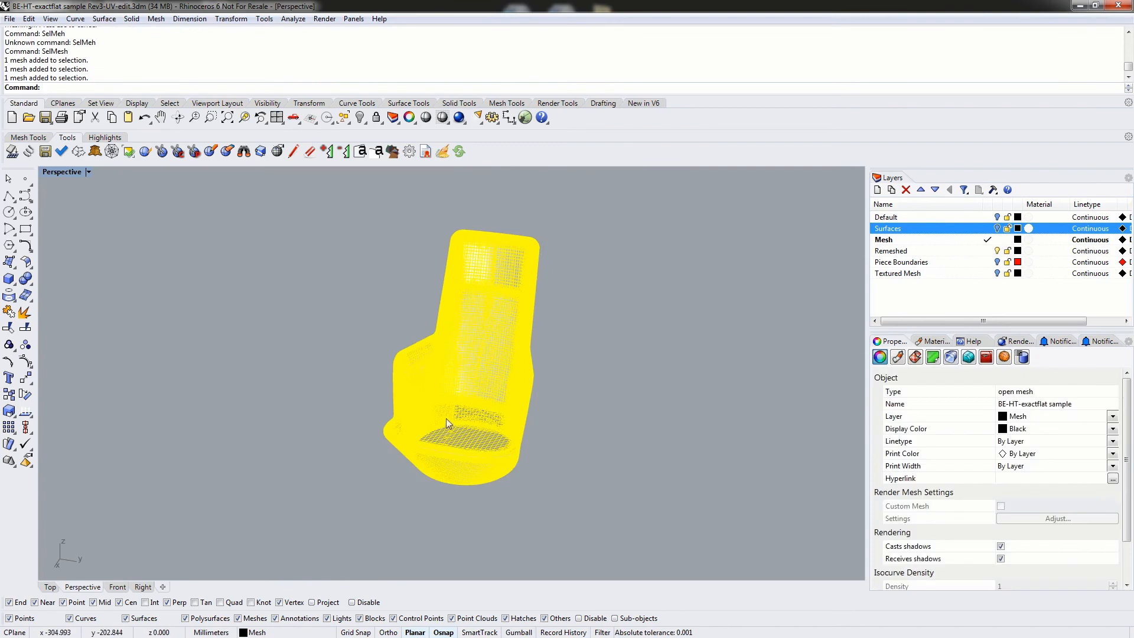
left_click(26, 315)
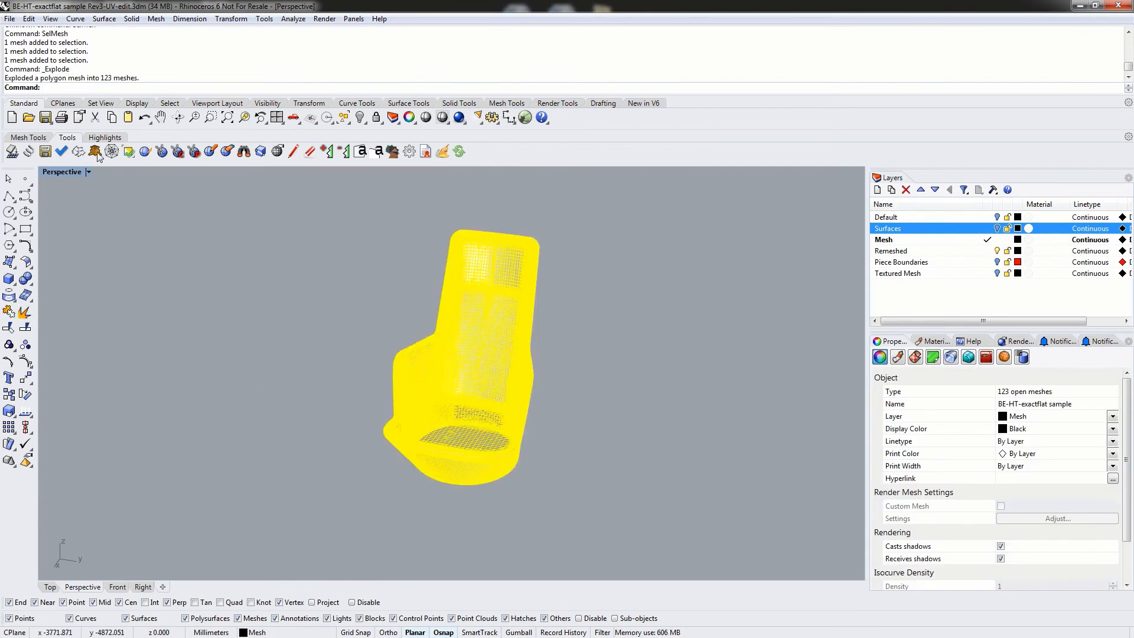
Deselect the exploded meshes, look over the chair and turn on the Piece Boundaries layer
left_click(357, 323)
right_click_drag(357, 324, 294, 326)
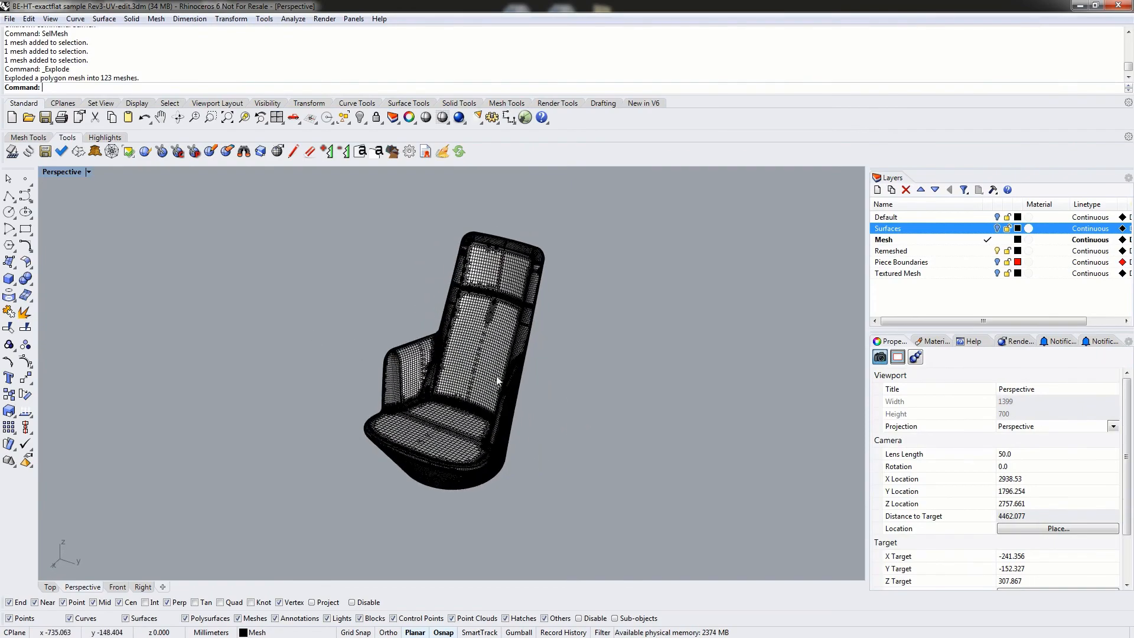
scroll(498, 381, "up", 5)
scroll(408, 355, "down", 5)
scroll(407, 370, "up", 3)
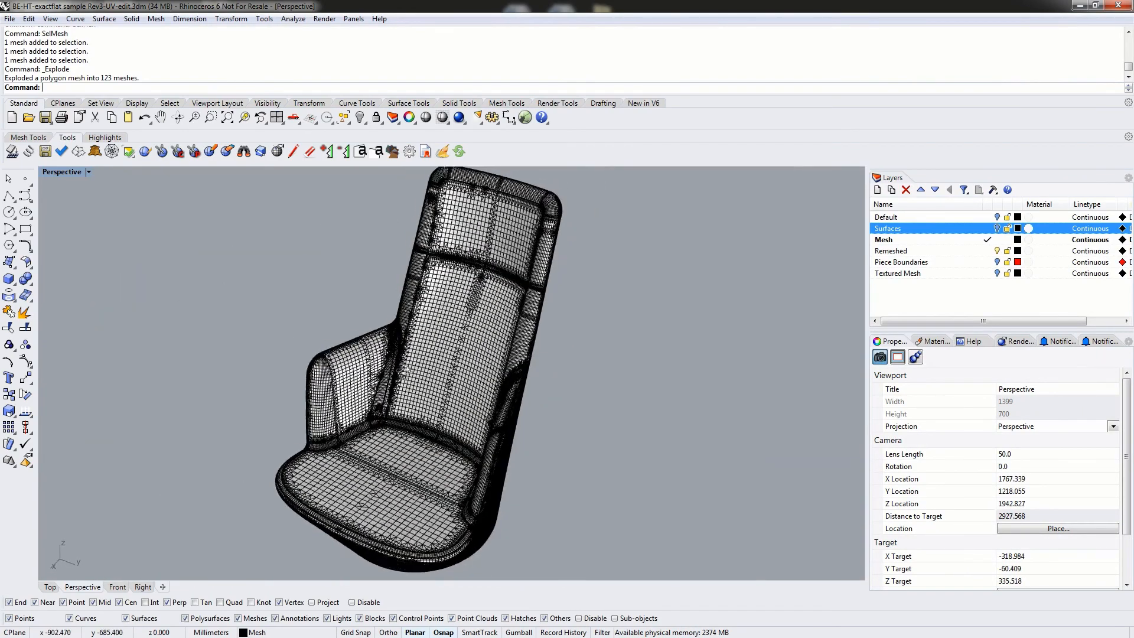
right_click_drag(403, 369, 422, 391)
right_click_drag(392, 479, 464, 410)
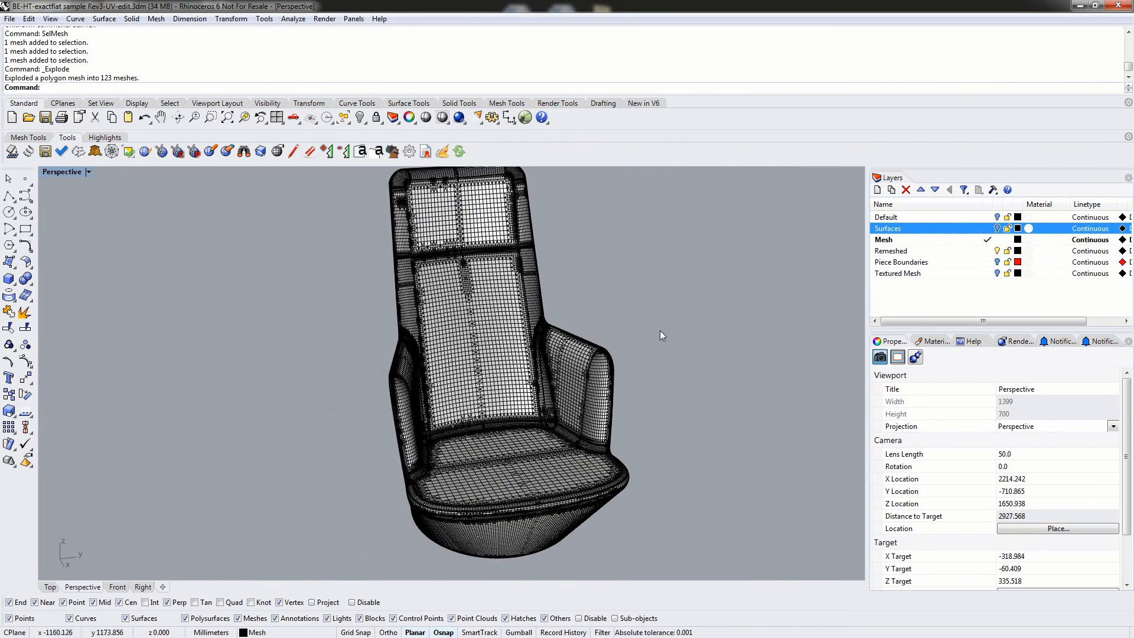
left_click(997, 262)
Check the boundary curves on the chair in Wireframe display and return the viewport to Shaded
right_click_drag(743, 294, 343, 345)
scroll(591, 260, "up", 5)
left_click(60, 171)
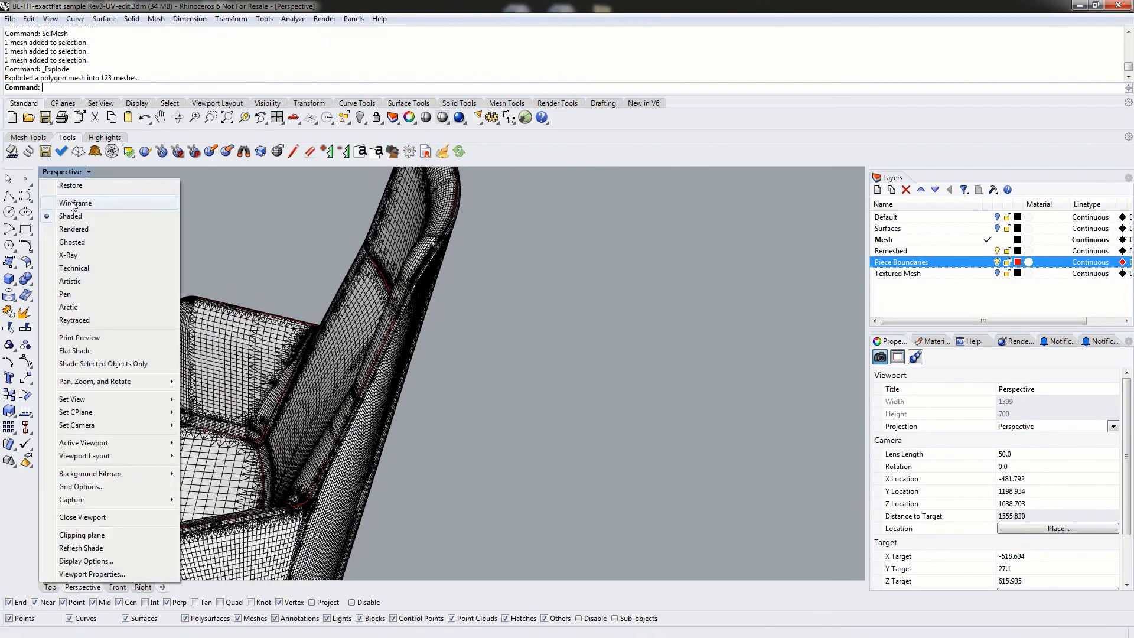
left_click(89, 203)
right_click_drag(152, 251, 451, 333)
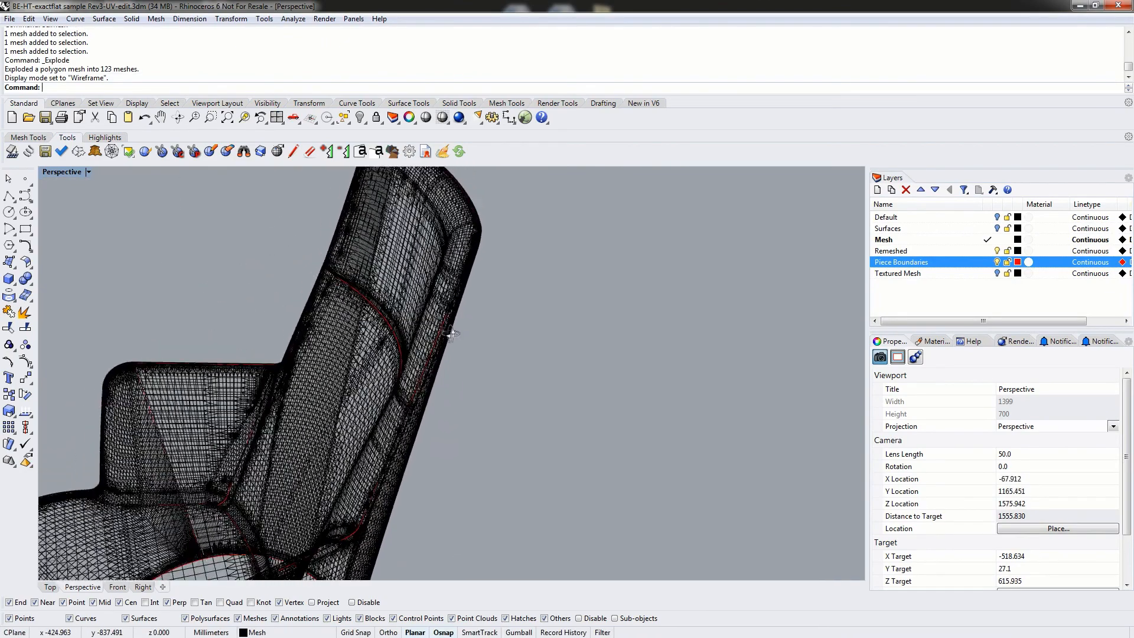
left_click(73, 173)
left_click(71, 216)
Examine the seam below the headrest against the red piece boundary by selecting the mesh pieces on either side
mouse_move(413, 295)
right_mouse_down()
mouse_move(480, 298)
mouse_move(377, 299)
mouse_move(567, 286)
mouse_move(558, 299)
mouse_move(444, 305)
right_mouse_up()
scroll(444, 306, "up", 6)
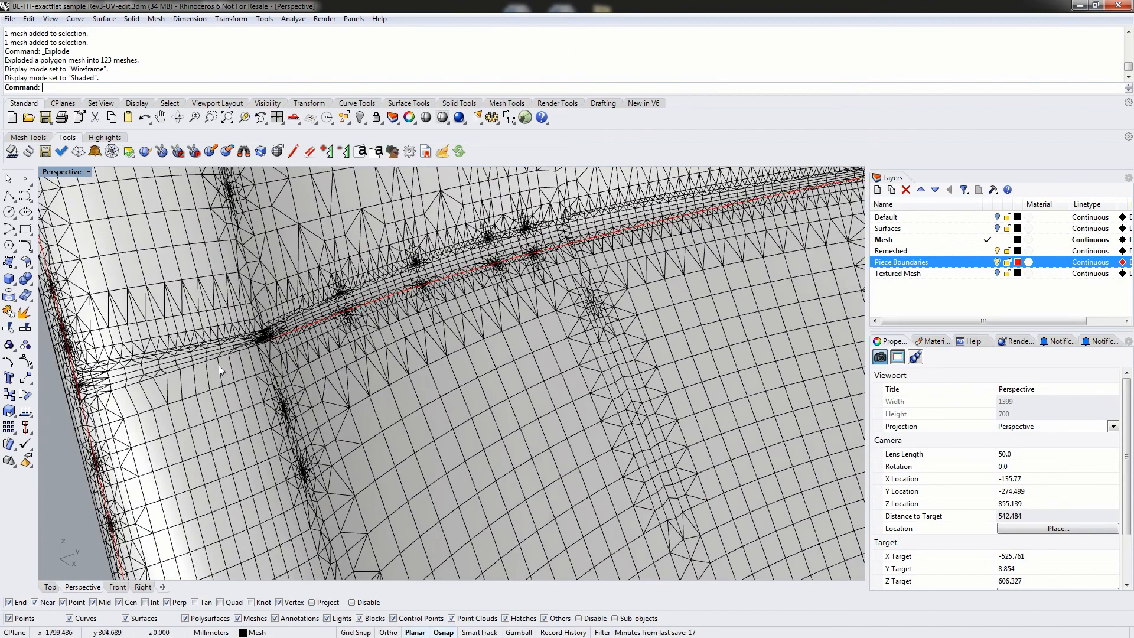
left_click(254, 354)
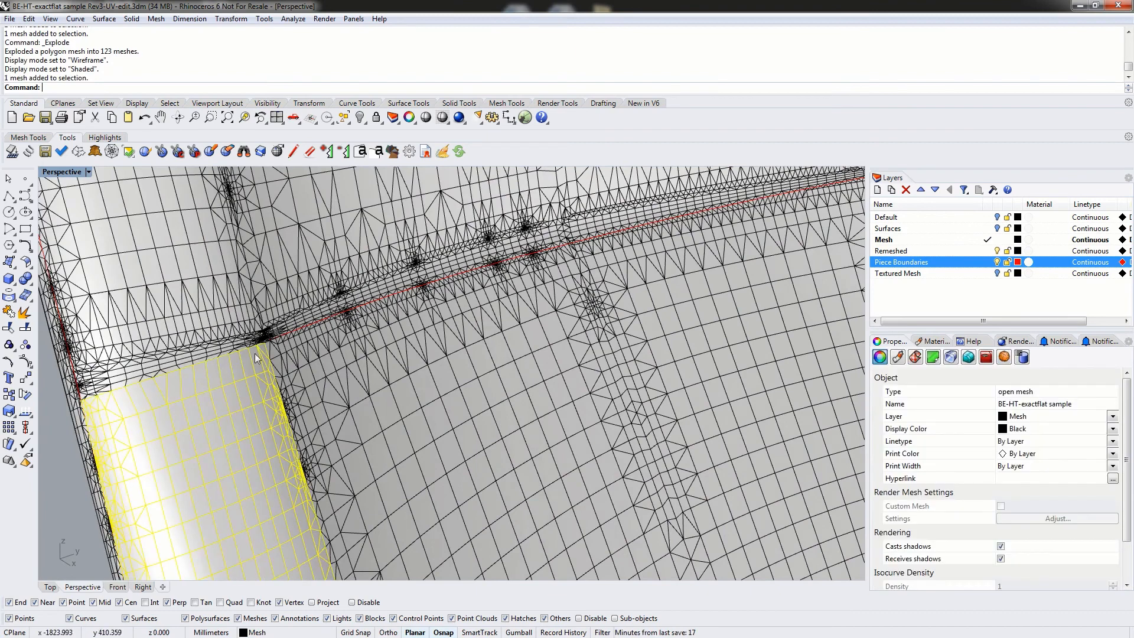
left_click(293, 332)
left_click(175, 330)
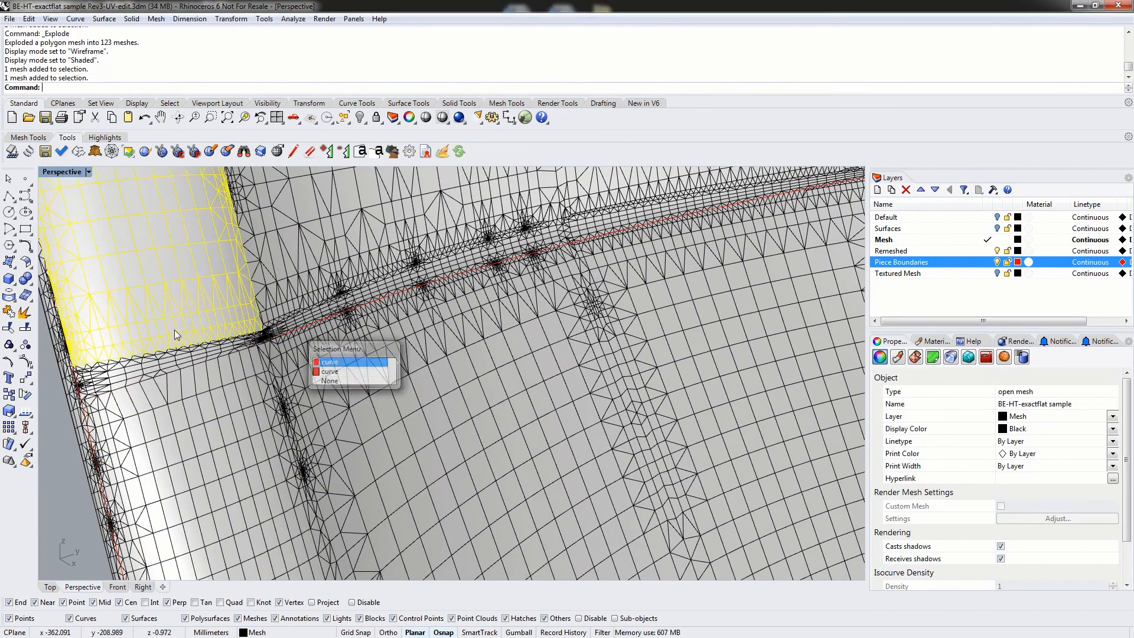
Add the mesh strips between the headrest's side bolster and the red piece boundary below it to the selection
left_click(154, 360)
left_click(125, 332, "shift")
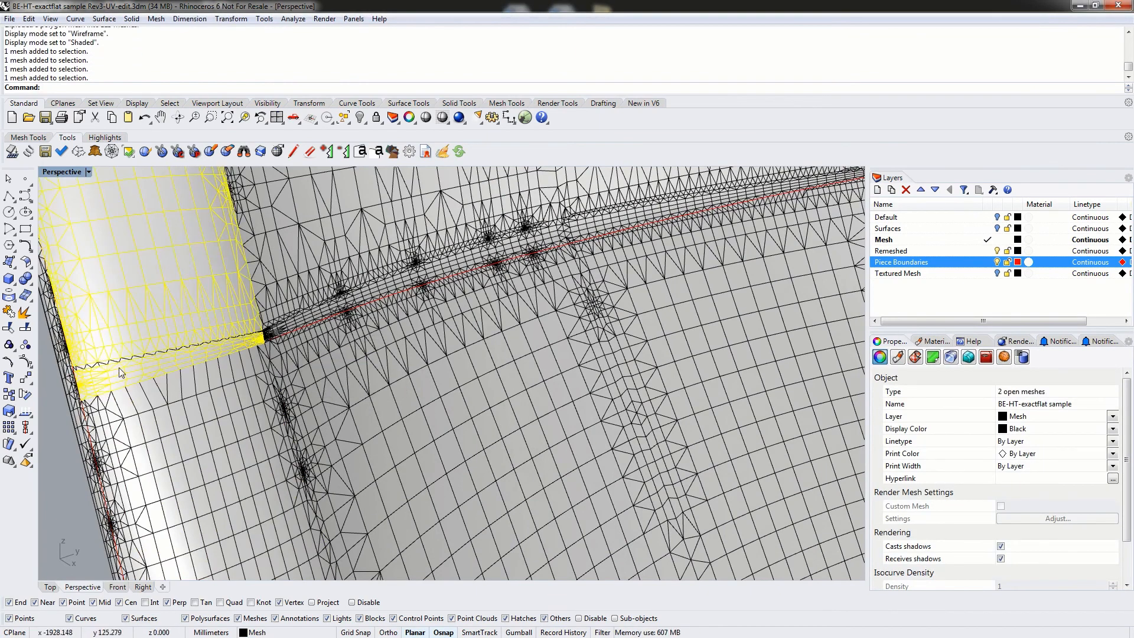
scroll(120, 372, "up", 2)
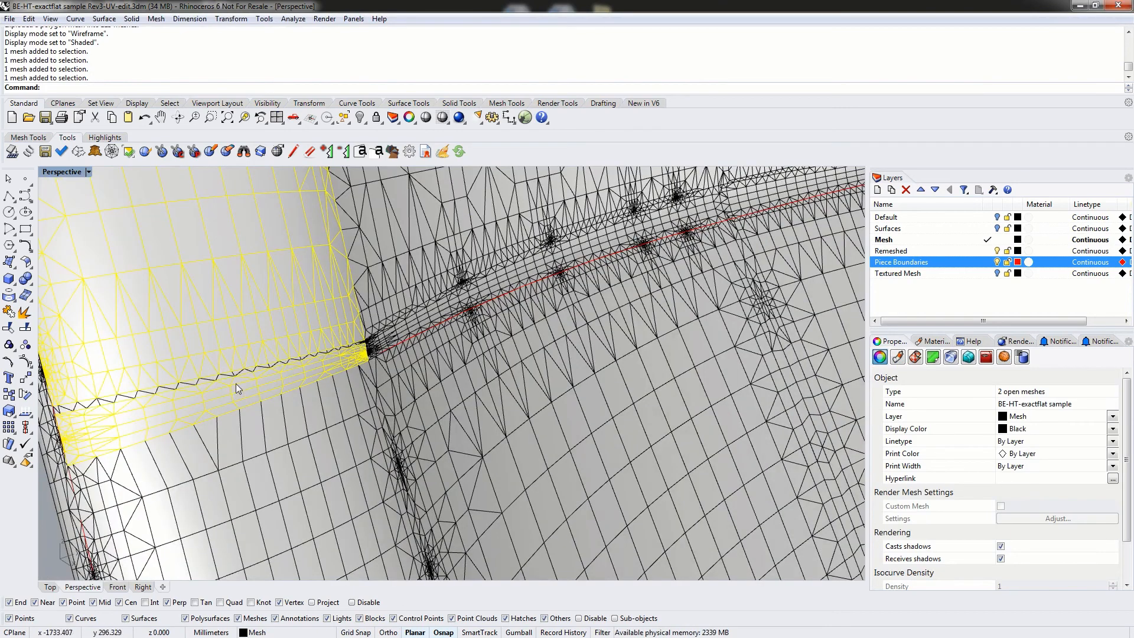
left_click(242, 372, "shift")
left_click(377, 343, "shift")
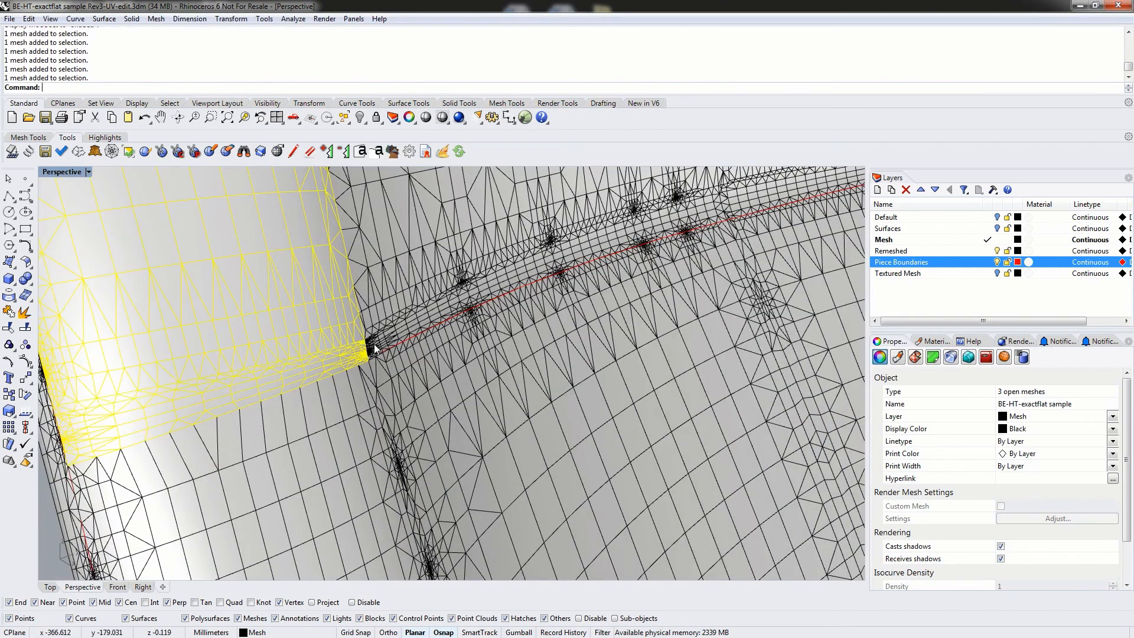
left_click(381, 313, "shift")
right_click_drag(373, 309, 342, 380)
scroll(343, 381, "up", 5)
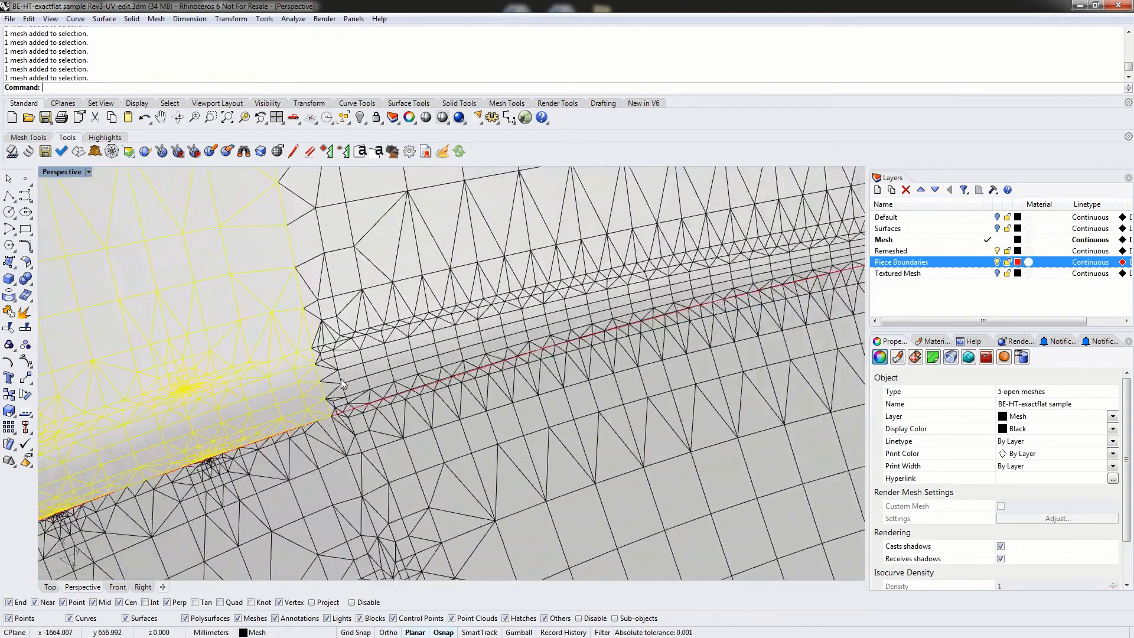
Extend the selection with the headrest's front panel, the opposite side bolster and the thin seam strips beneath them
left_click(378, 331, "shift")
left_click(392, 320, "shift")
right_click_drag(393, 320, 349, 422)
left_click(349, 422, "shift")
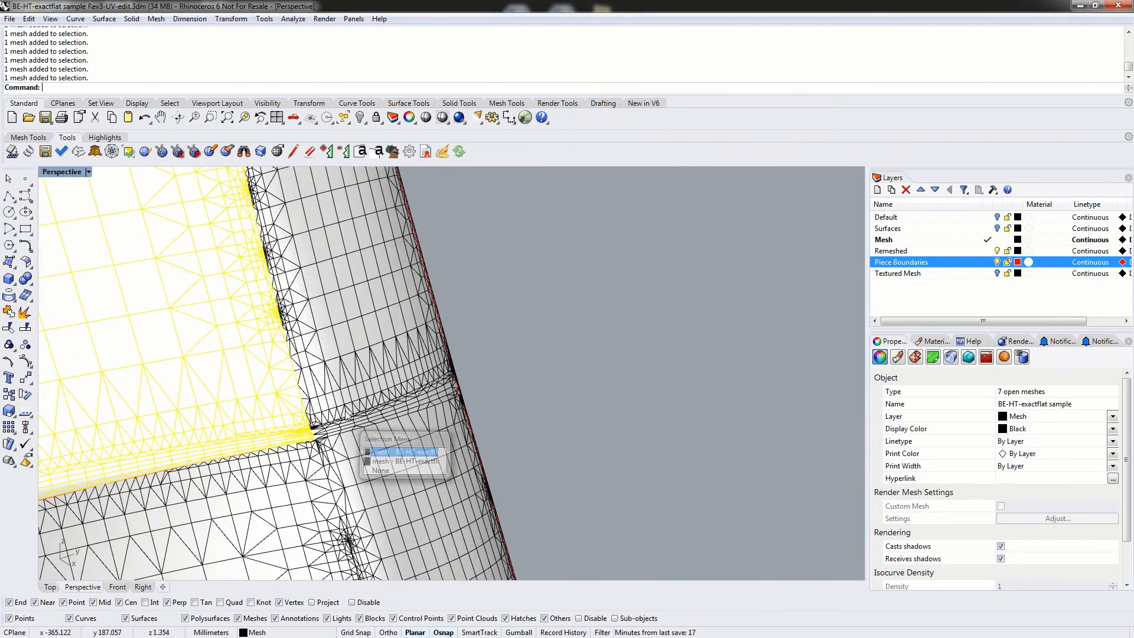
key("Return")
left_click(353, 423, "shift")
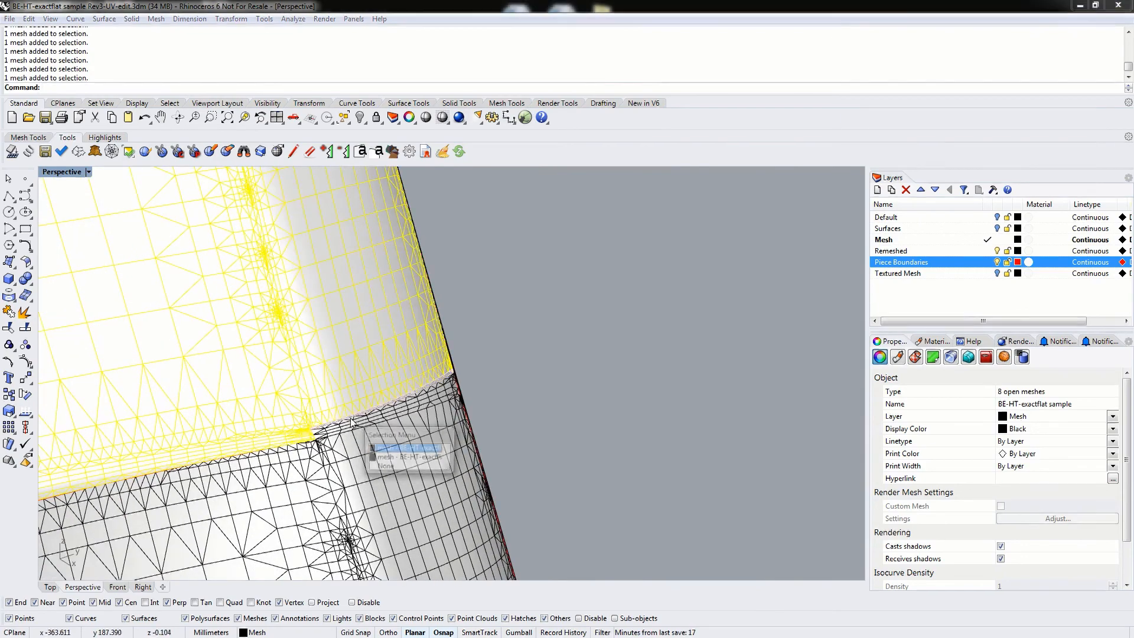
left_click(376, 450)
left_click(404, 403, "shift")
right_click_drag(404, 402, 386, 437)
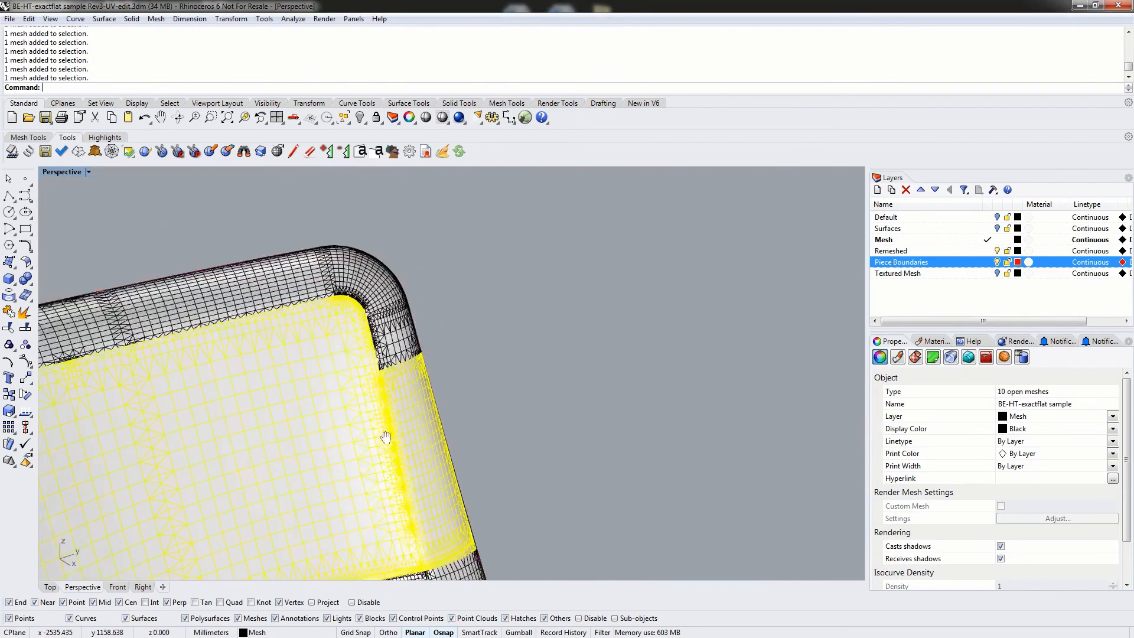
Add the upper side mesh, both rounded corners and the top edge meshes of the headrest to the selection
left_click(434, 419, "shift")
scroll(431, 387, "up", 5)
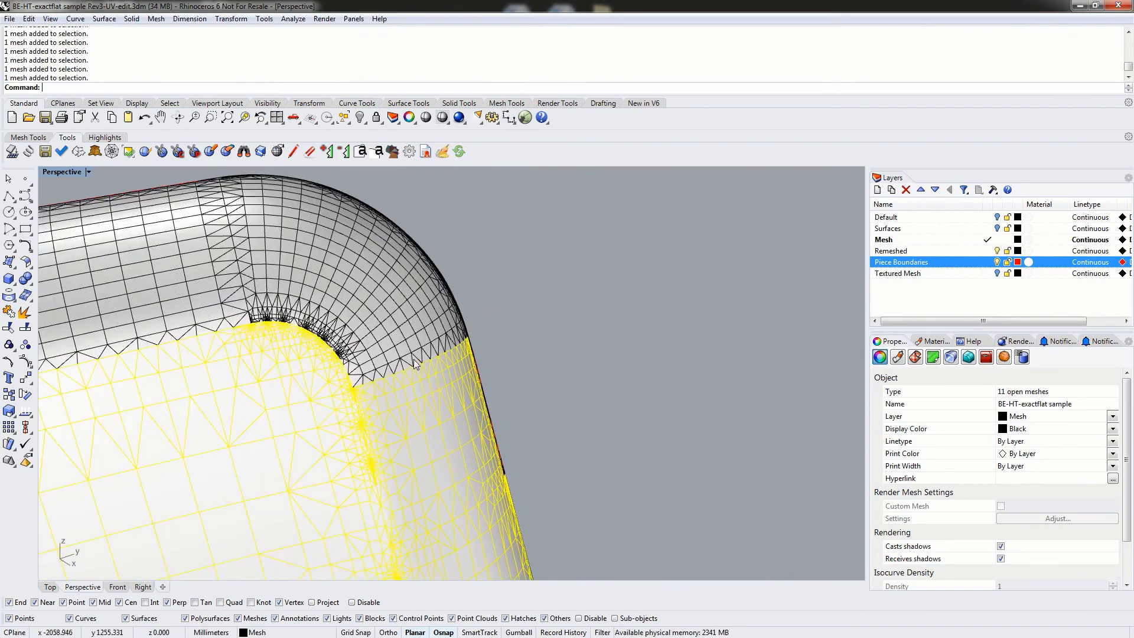
left_click(363, 323, "shift")
left_click(238, 300, "shift")
scroll(247, 288, "down", 3)
right_click_drag(247, 288, 599, 282)
left_click(527, 260, "shift")
left_click(359, 348, "shift")
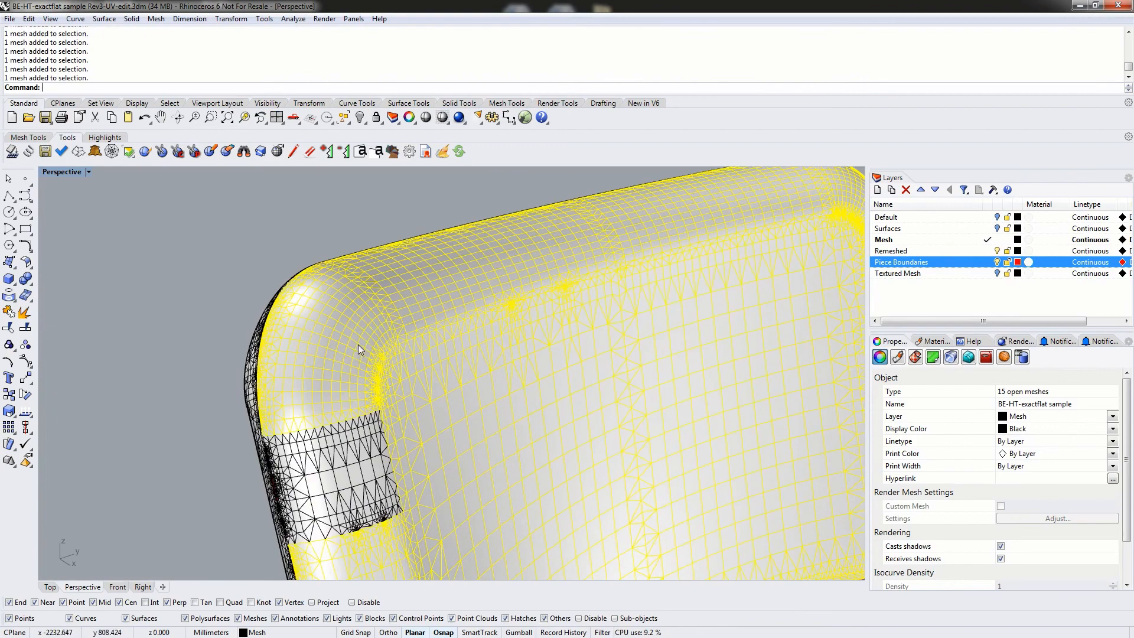
Select the remaining side and edge strips of the headrest and join all selected meshes into one mesh
left_click(347, 436, "shift")
mouse_move(342, 487)
right_mouse_down()
mouse_move(322, 506)
mouse_move(328, 497)
right_mouse_up()
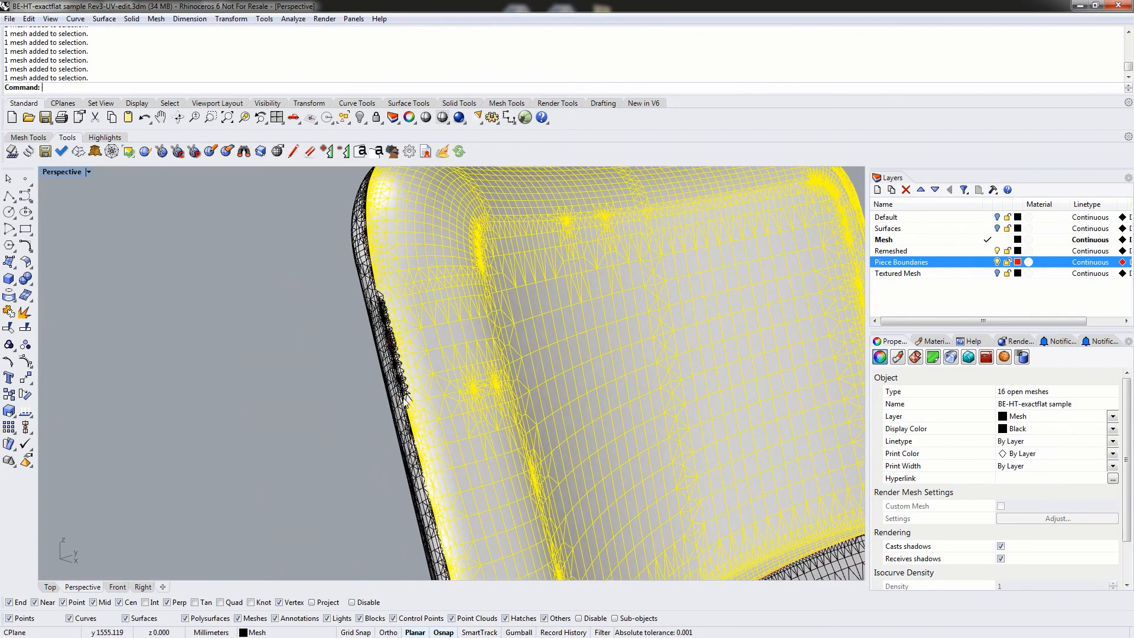
scroll(407, 392, "up", 4)
left_click(410, 399, "shift")
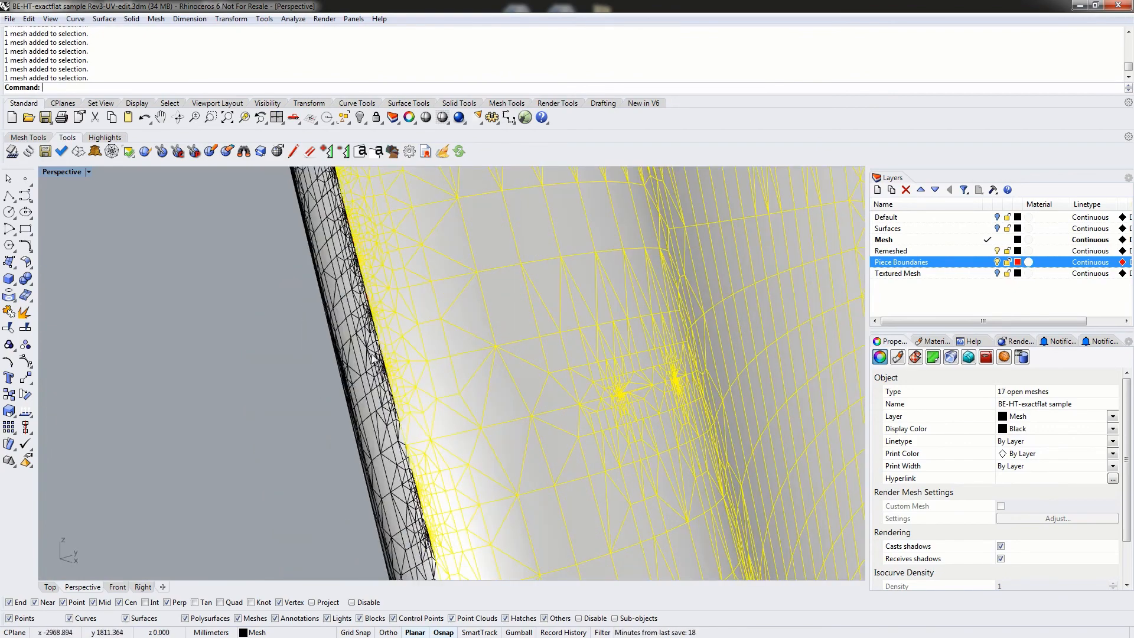
scroll(483, 317, "down", 8)
right_click_drag(627, 355, 408, 395)
scroll(409, 395, "up", 5)
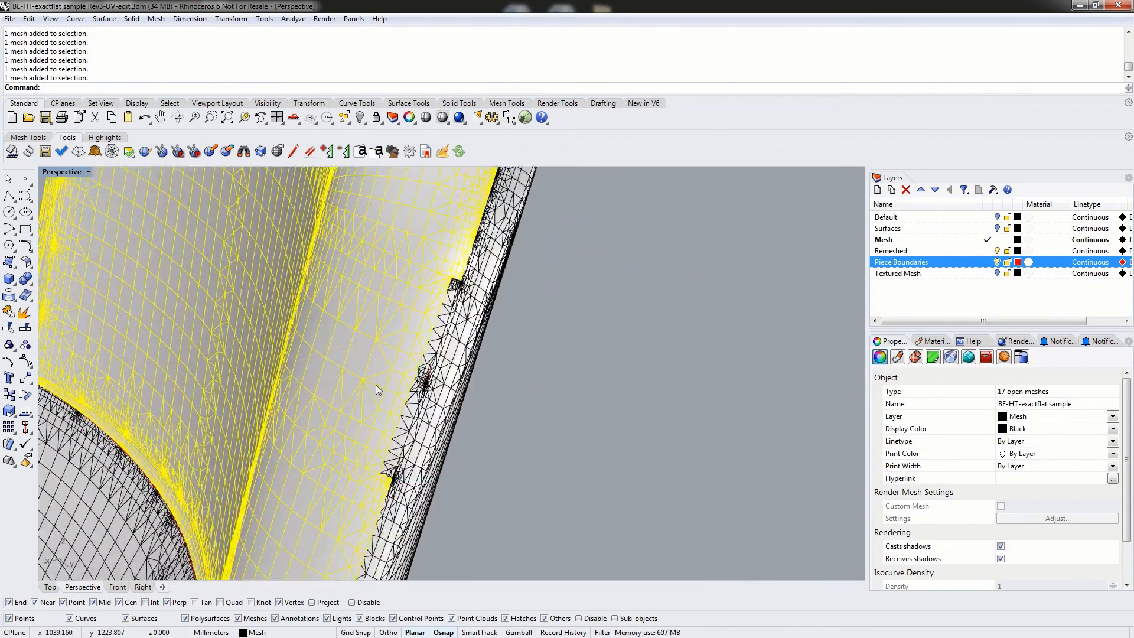
left_click(433, 342, "shift")
scroll(402, 344, "up", 6)
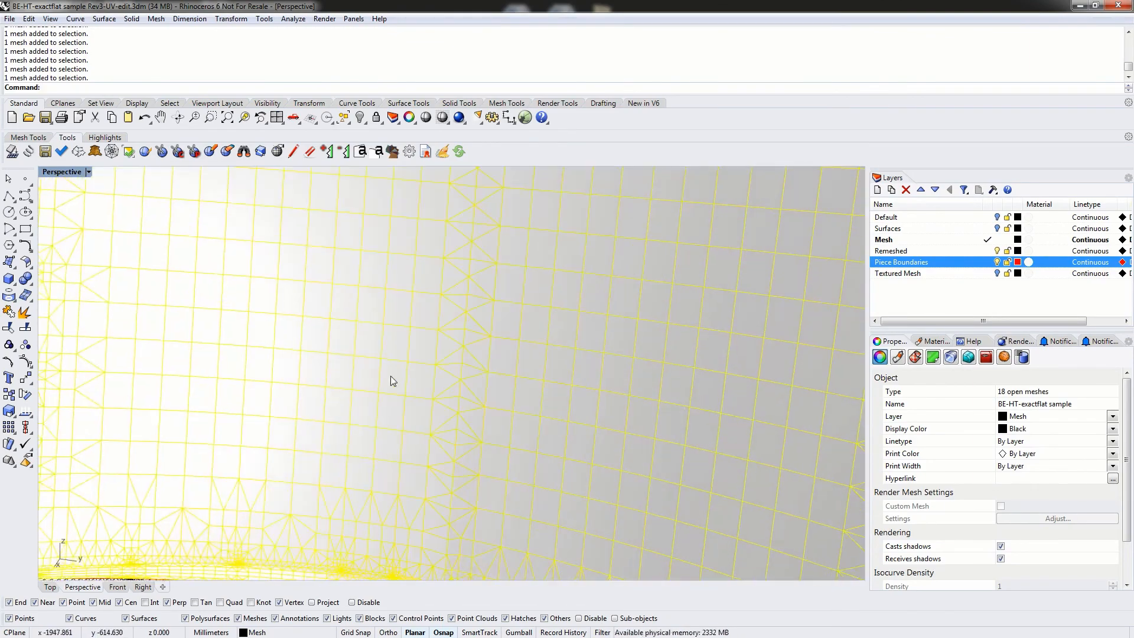
scroll(391, 379, "down", 8)
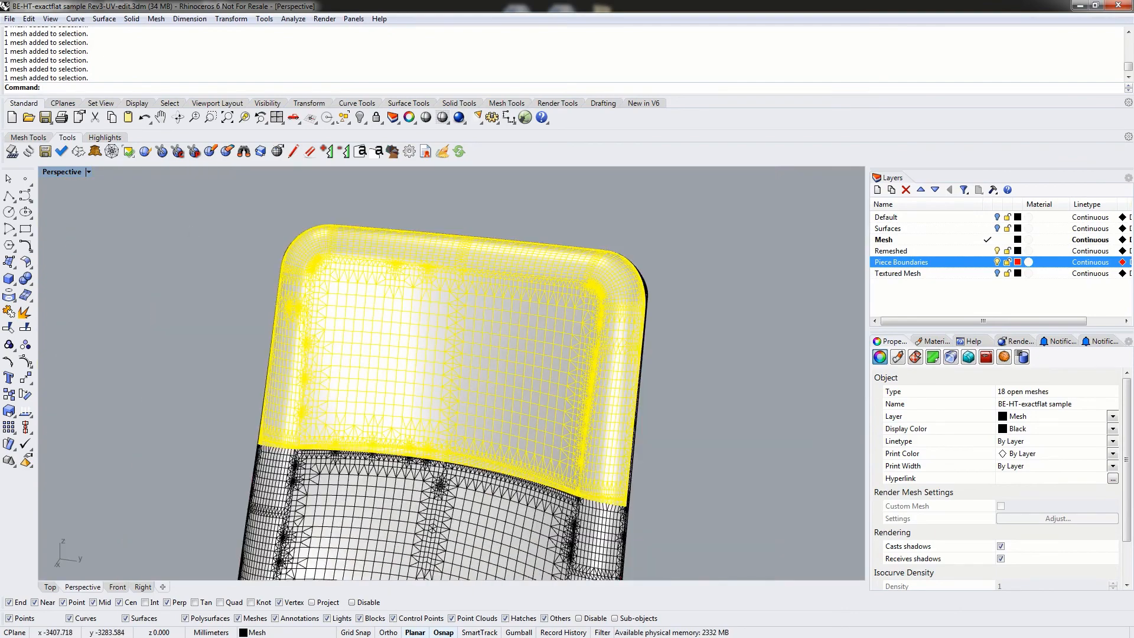
left_click(10, 313)
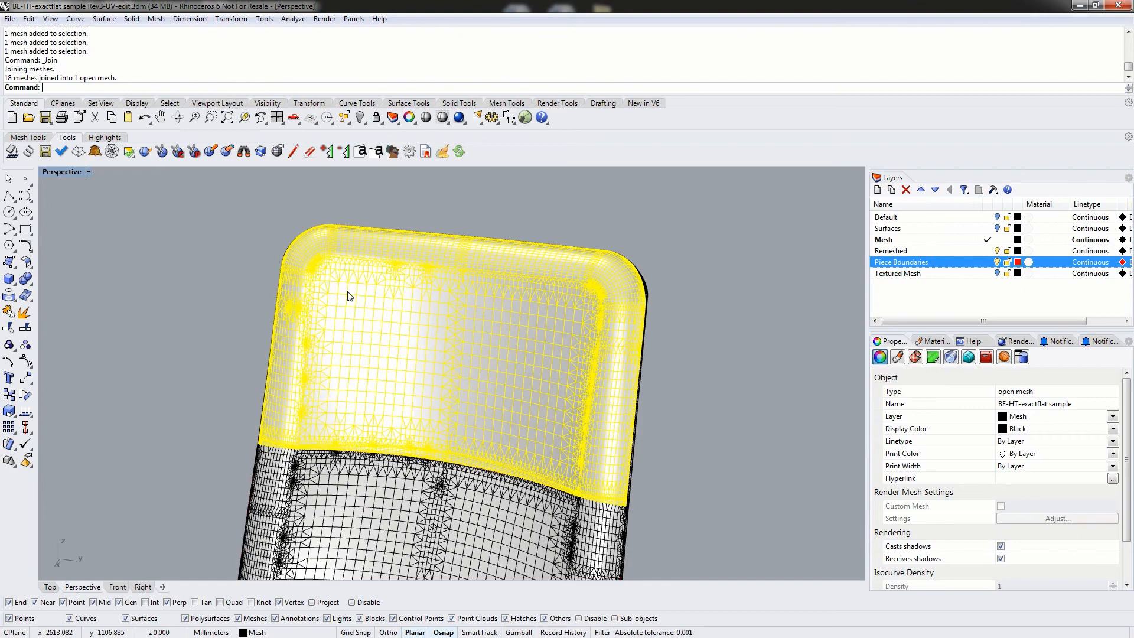
Explode the joined headrest mesh into its separate pieces and join them again
scroll(463, 318, "up", 5)
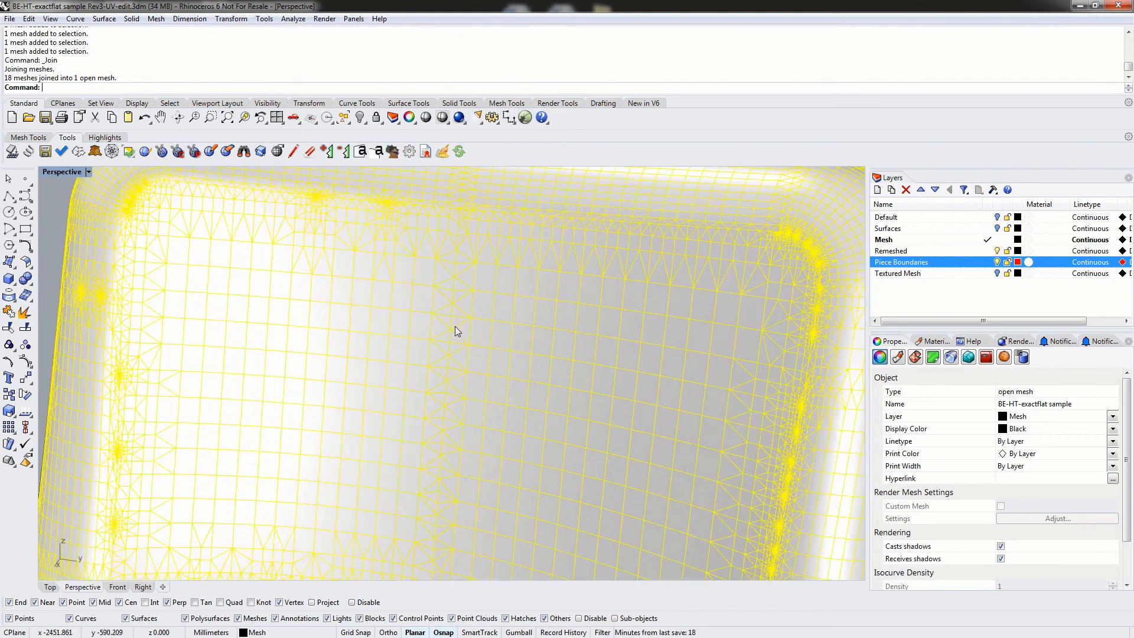
right_click_drag(454, 463, 451, 335, "shift")
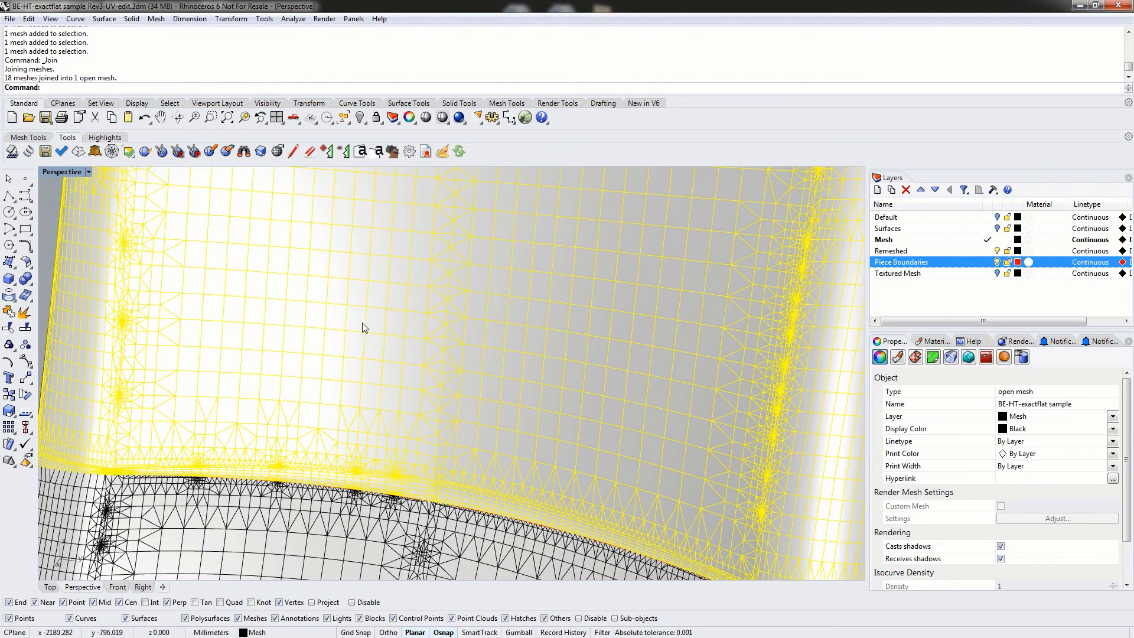
left_click(26, 314)
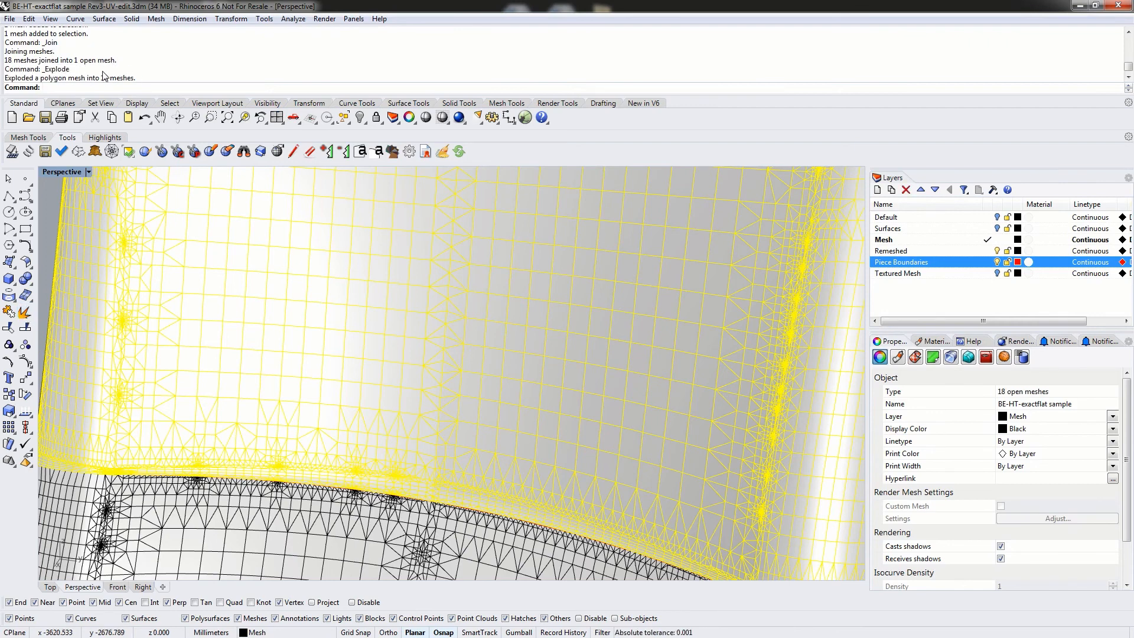
scroll(230, 266, "down", 5)
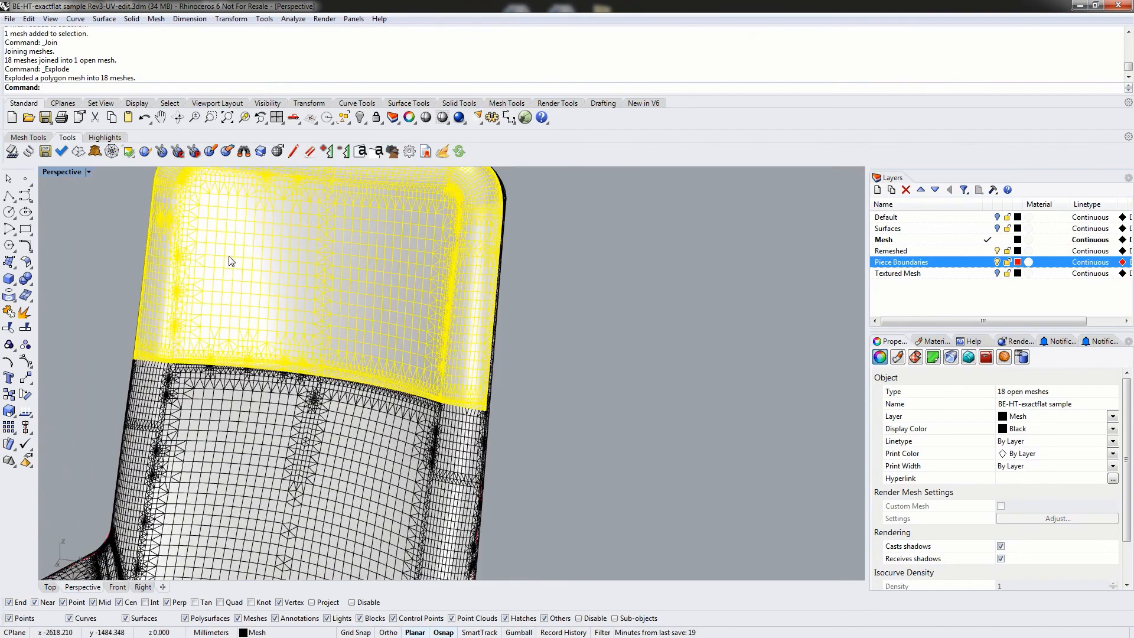
left_click(9, 313)
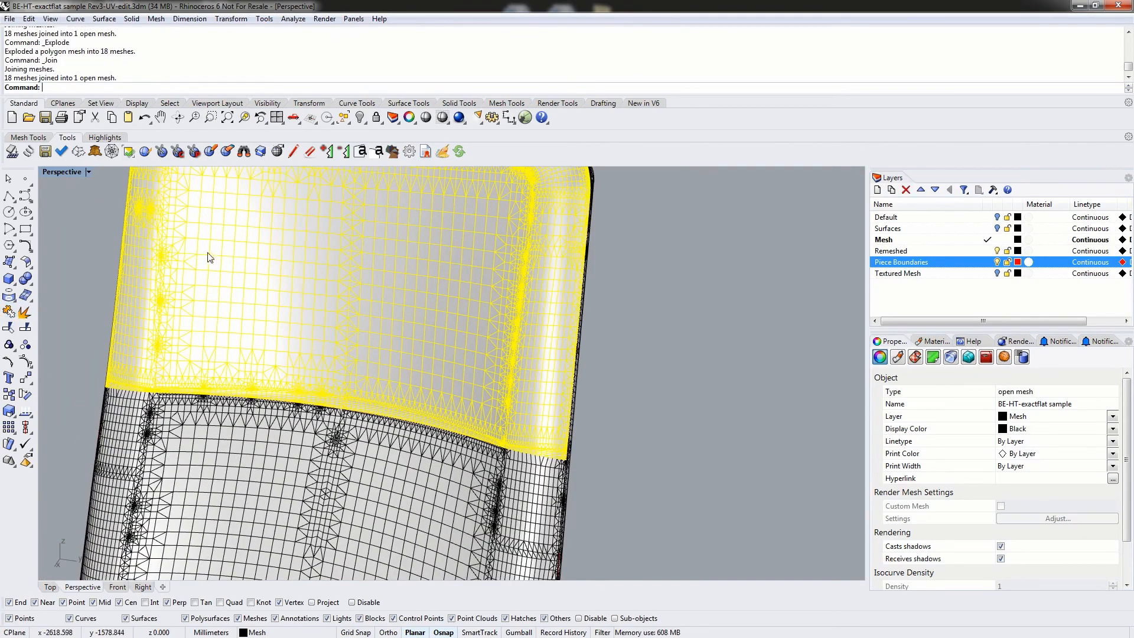
Weld the joined headrest mesh with an angle tolerance of 180
right_click_drag(210, 258, 338, 321)
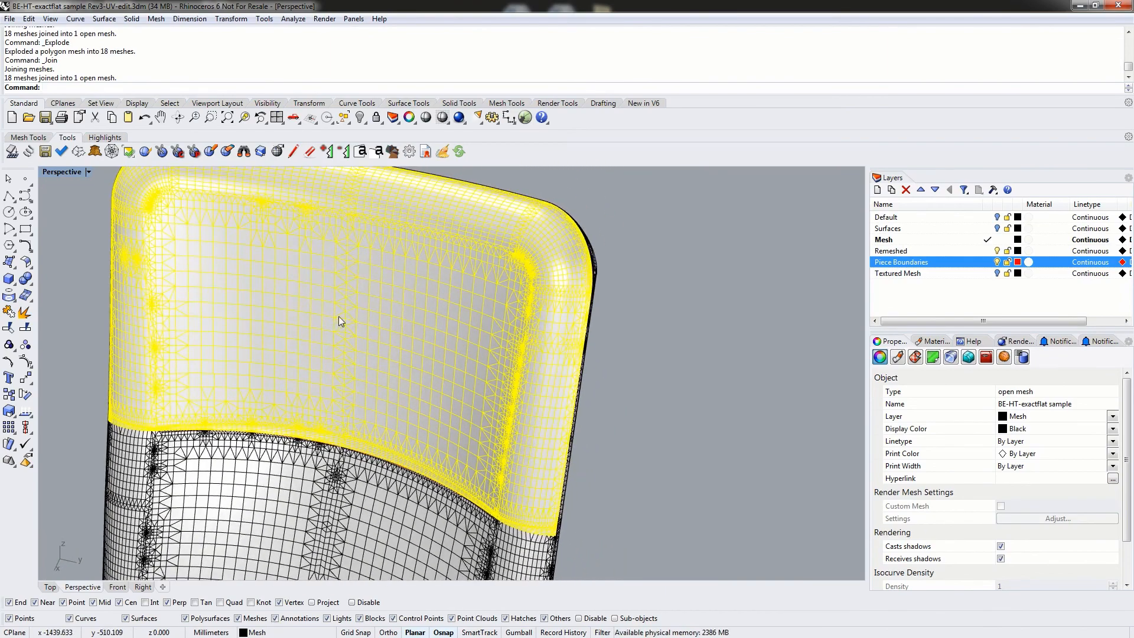
right_click_drag(252, 296, 301, 258)
right_click_drag(246, 297, 357, 402)
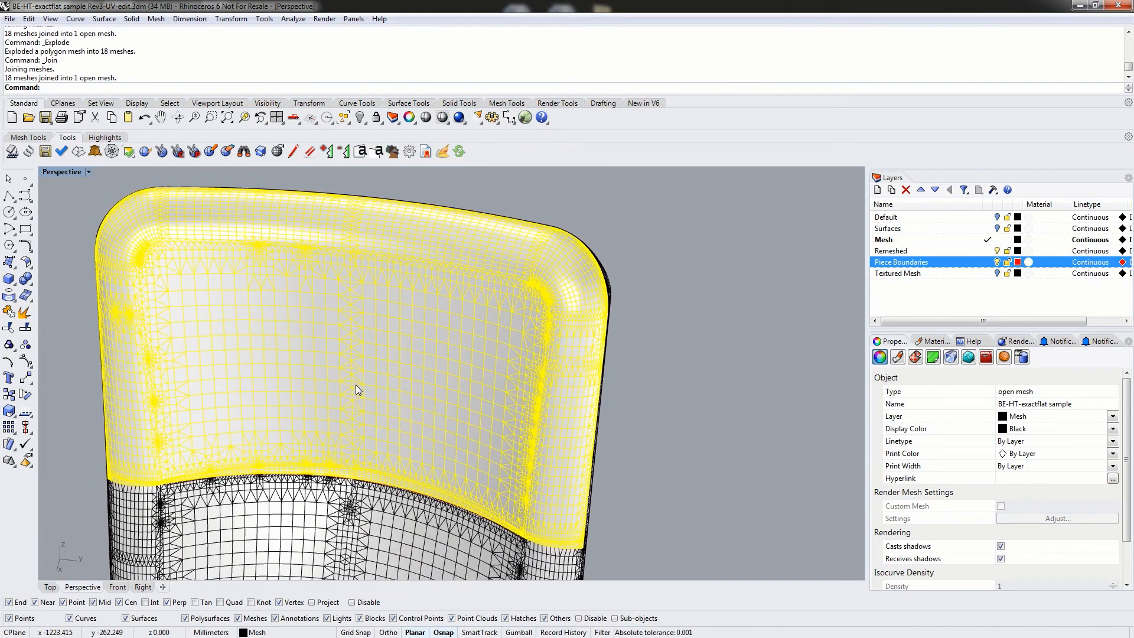
key("Return")
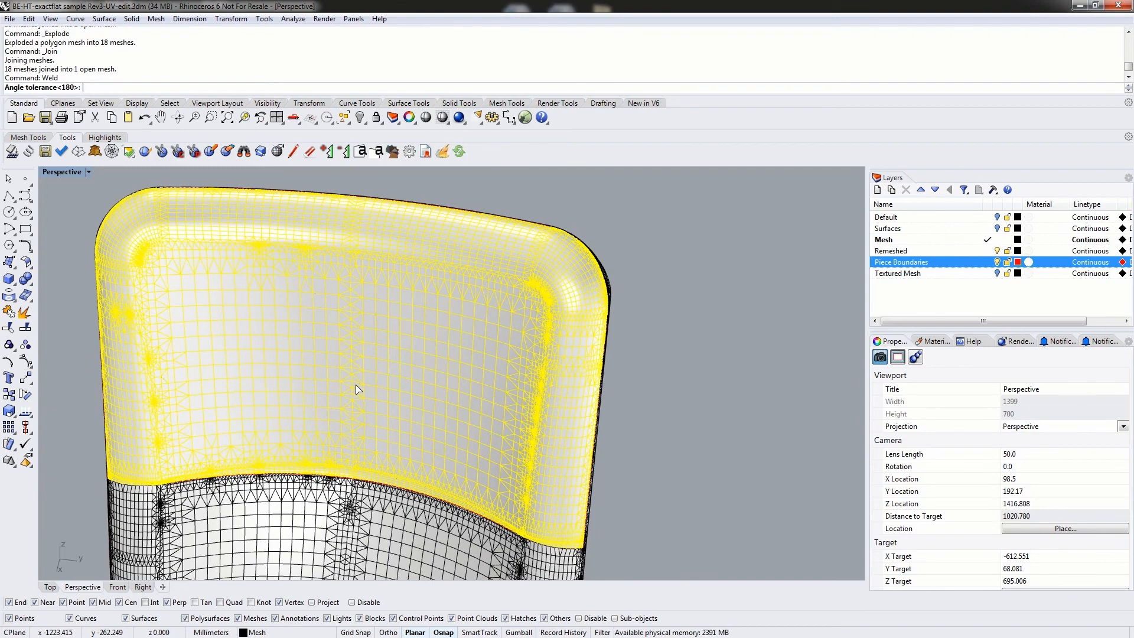
key("Return")
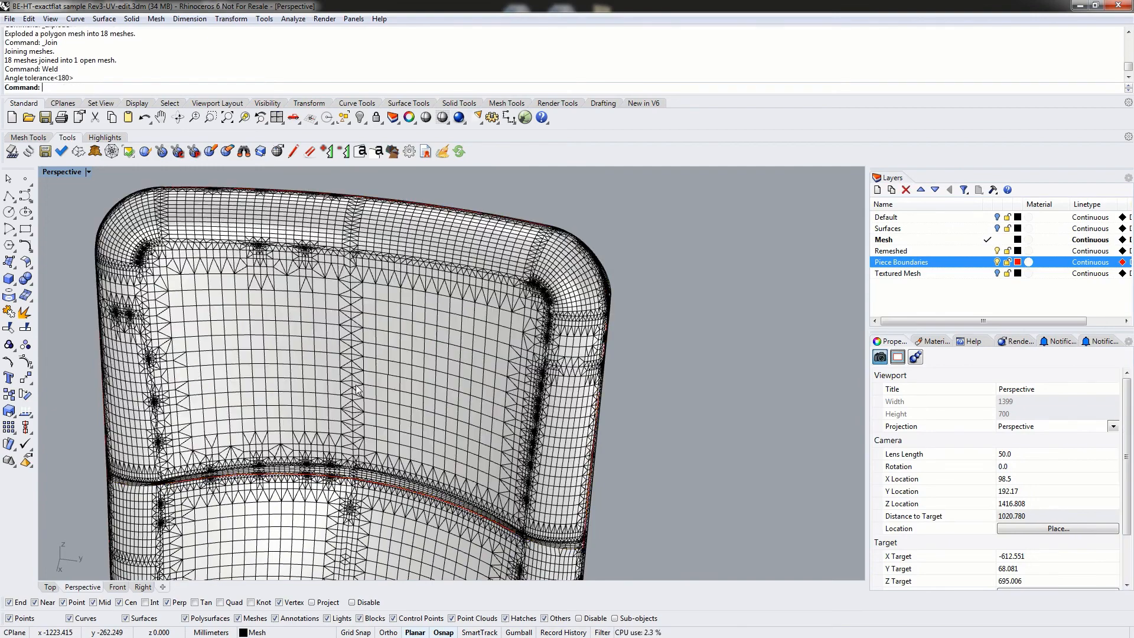
Select the welded headrest mesh and try to explode it to test the weld
left_click(346, 344)
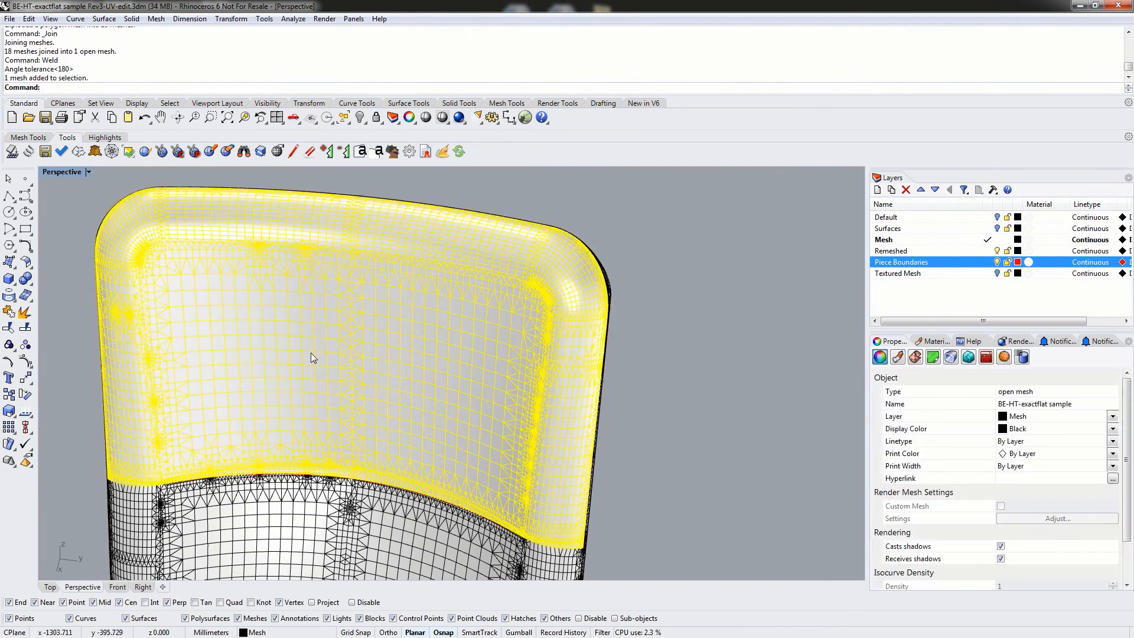
left_click(26, 315)
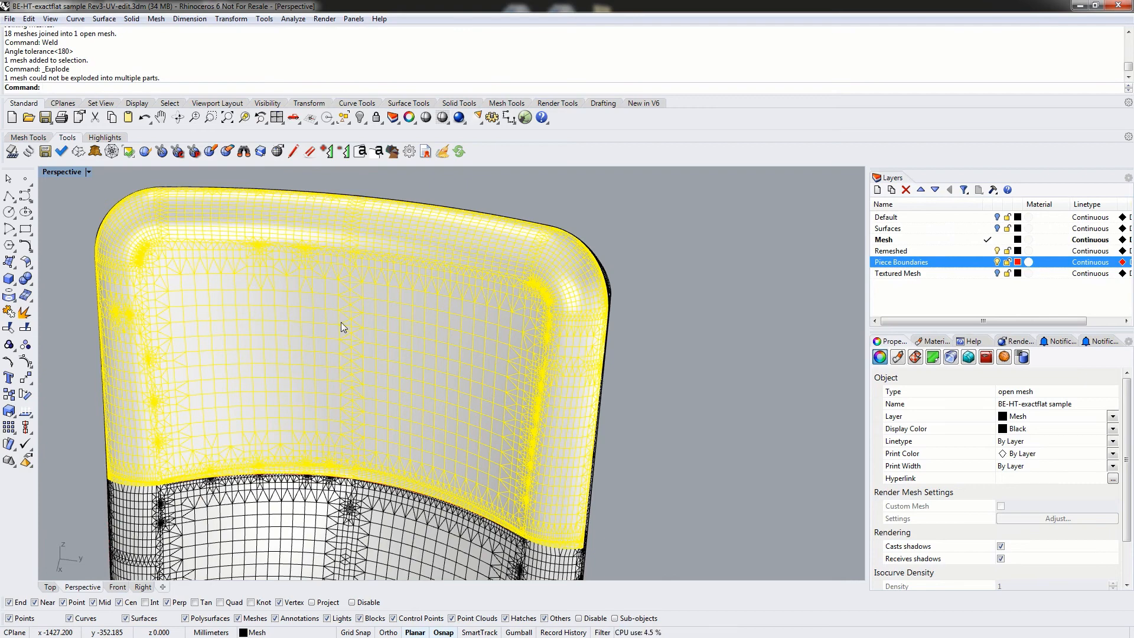
Hide the welded headrest mesh
right_click_drag(691, 404, 707, 409)
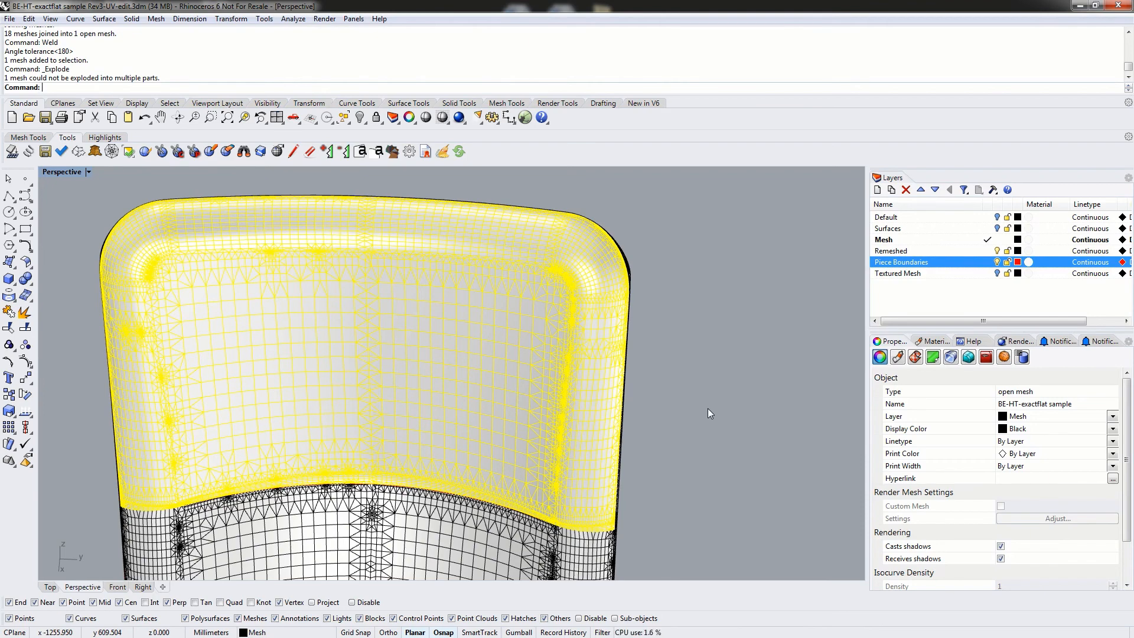
scroll(680, 438, "down", 5)
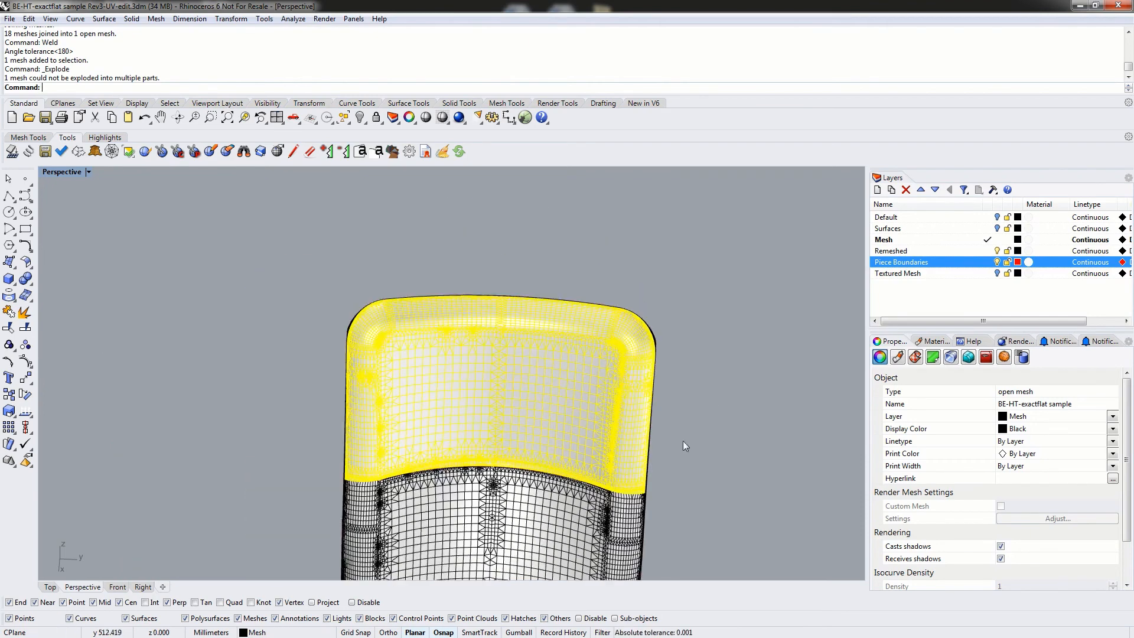
right_click_drag(453, 555, 462, 370, "shift")
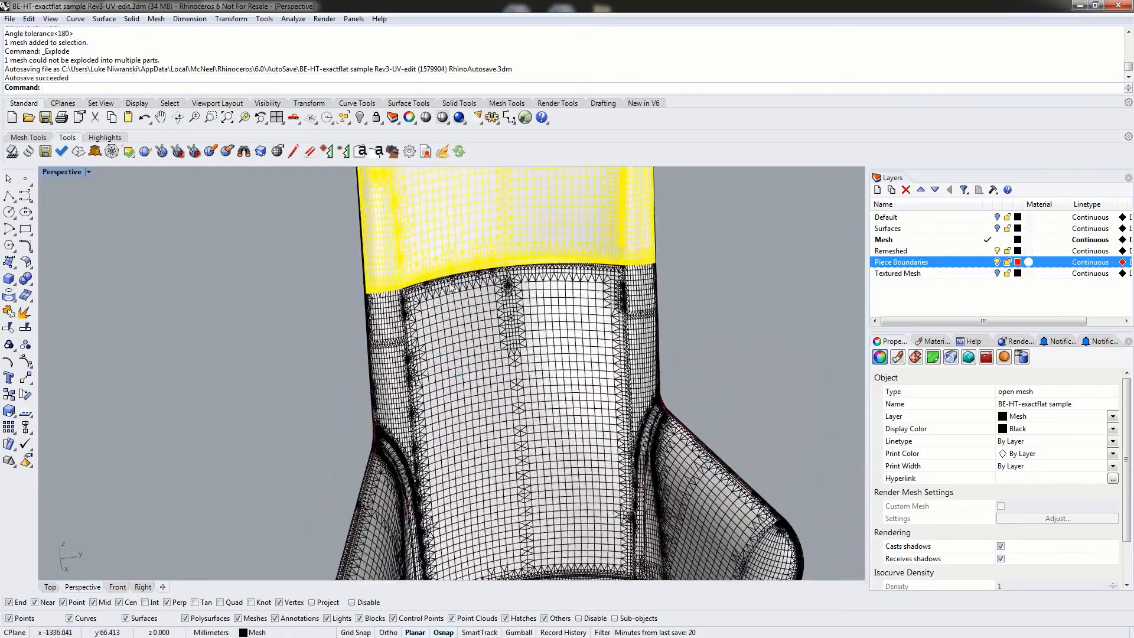
right_click_drag(463, 246, 390, 291)
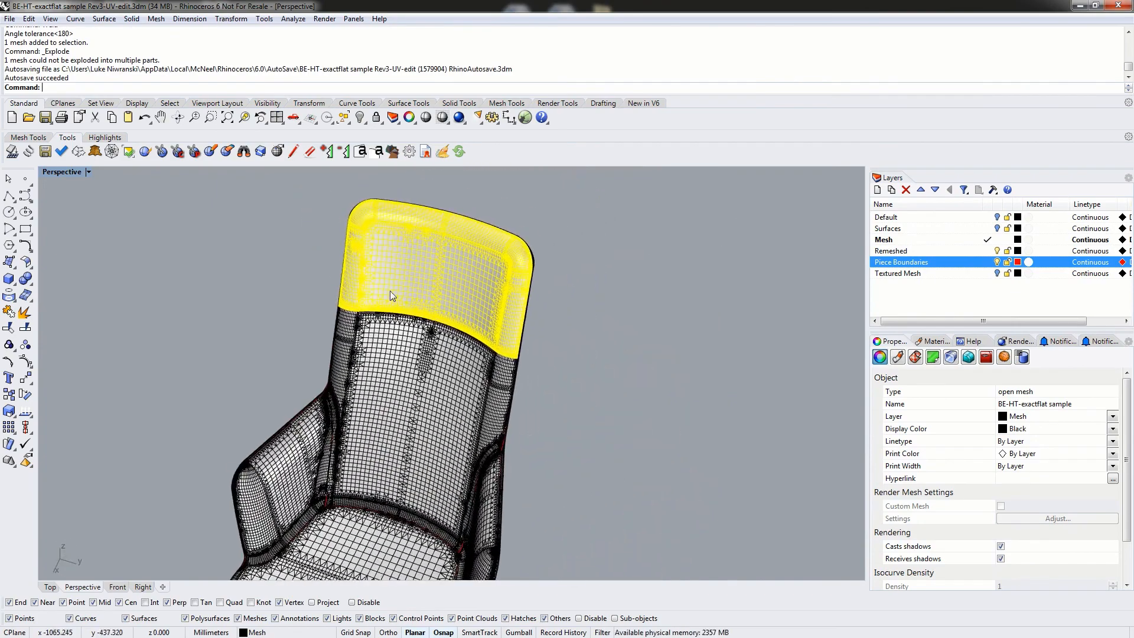
key("Escape")
left_click(462, 267)
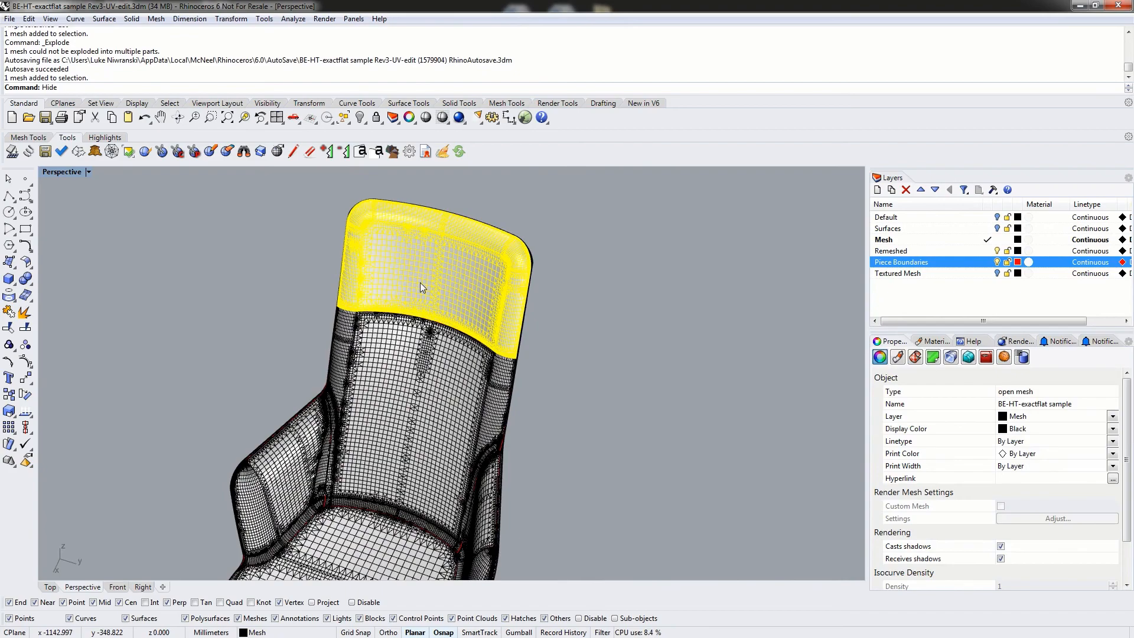
key("Return")
Examine the red piece boundaries and the backrest meshes around the hidden headrest piece
mouse_move(416, 200)
right_mouse_down()
mouse_move(343, 212)
mouse_move(415, 195)
right_mouse_up()
scroll(516, 270, "up", 6)
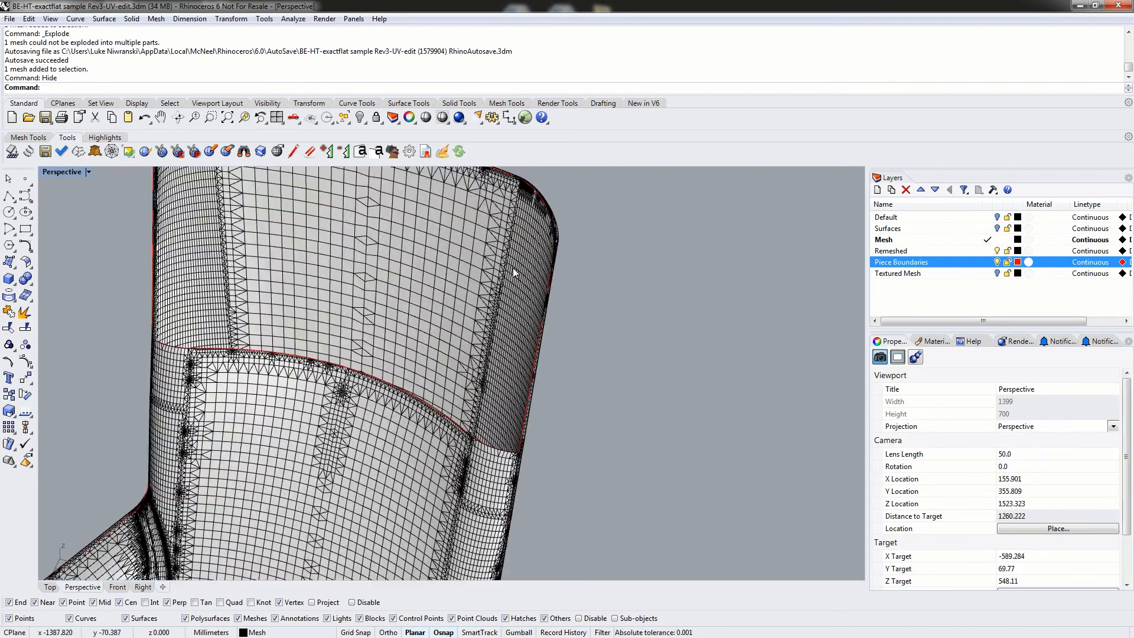
right_click_drag(539, 298, 493, 301)
right_click_drag(493, 302, 445, 225, "shift")
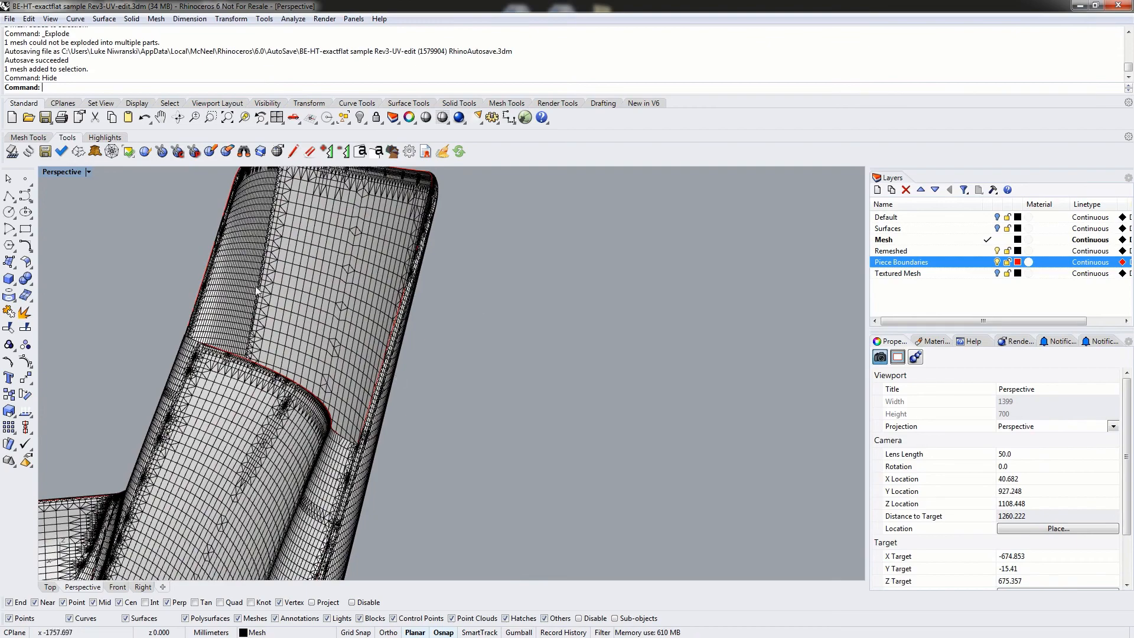
right_click_drag(520, 350, 463, 376)
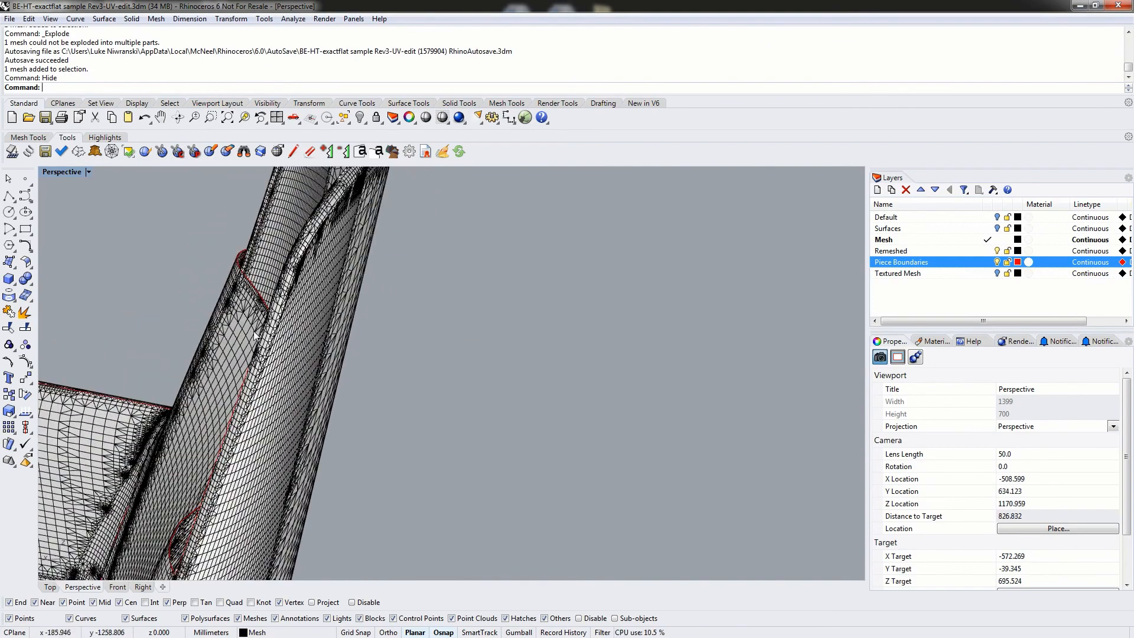
scroll(291, 281, "up", 5)
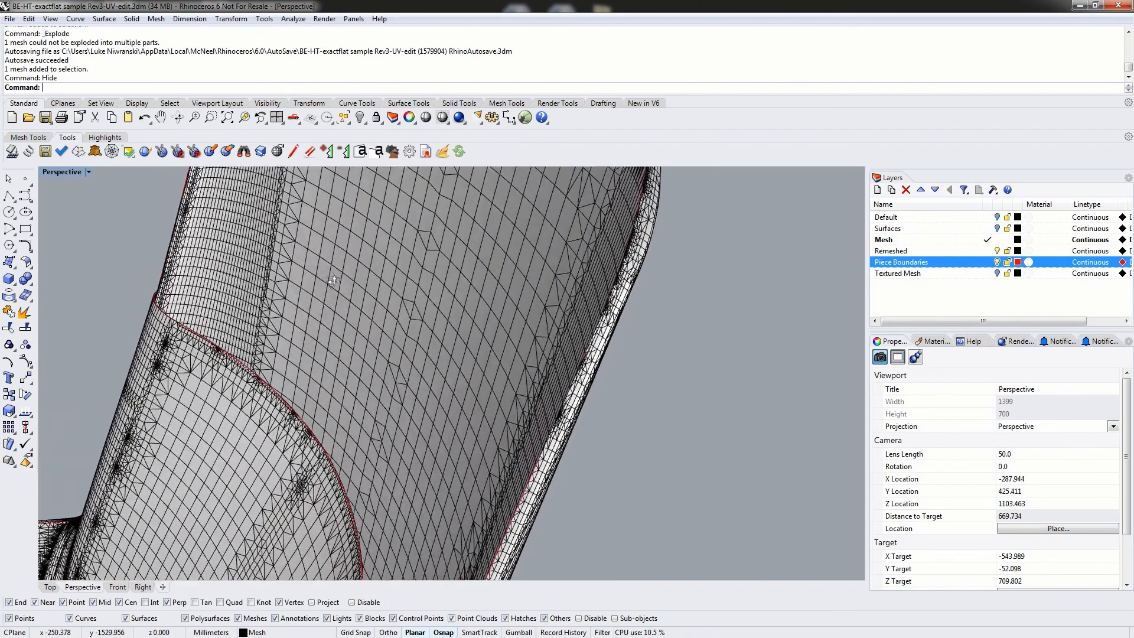
Select the large outer backrest meshes around the hidden headrest, including the curved side meshes at both edges
right_click_drag(326, 260, 328, 244)
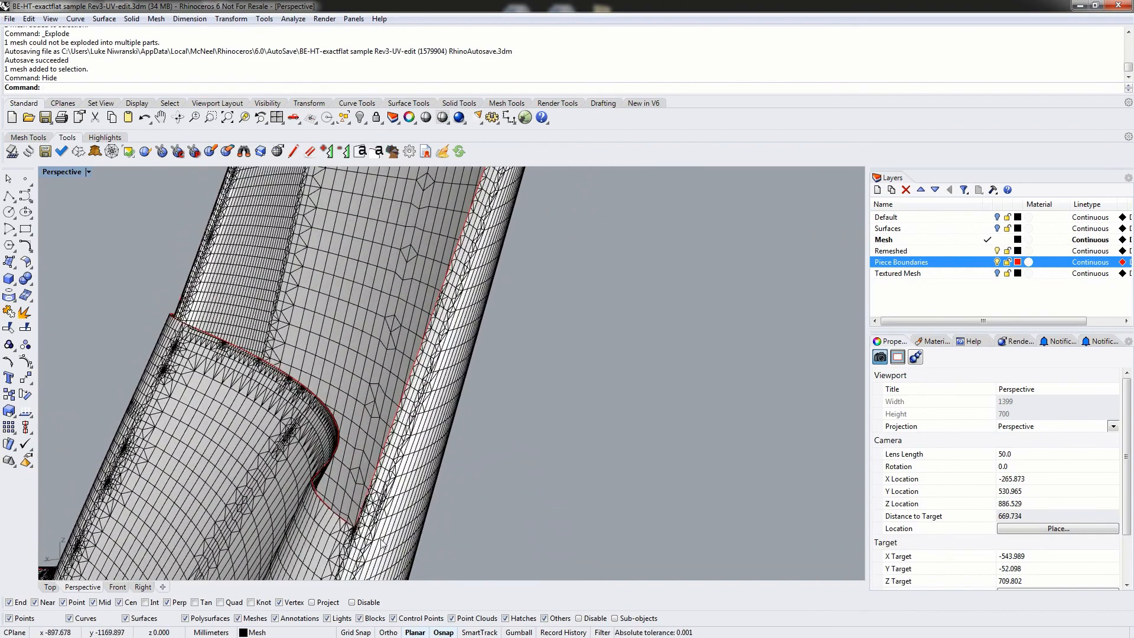
left_click(381, 490)
left_click(438, 399, "shift")
right_click_drag(520, 427, 406, 415)
scroll(190, 357, "down", 5)
left_click(190, 362, "shift")
left_click(306, 337, "shift")
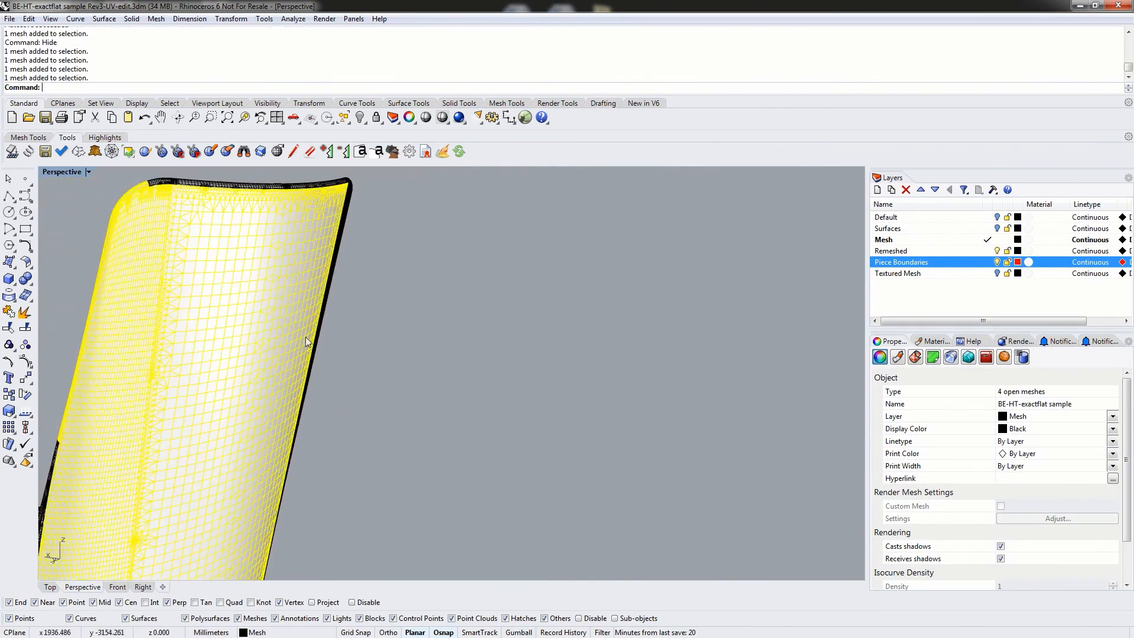
right_click_drag(306, 336, 382, 356)
left_click(497, 334, "shift")
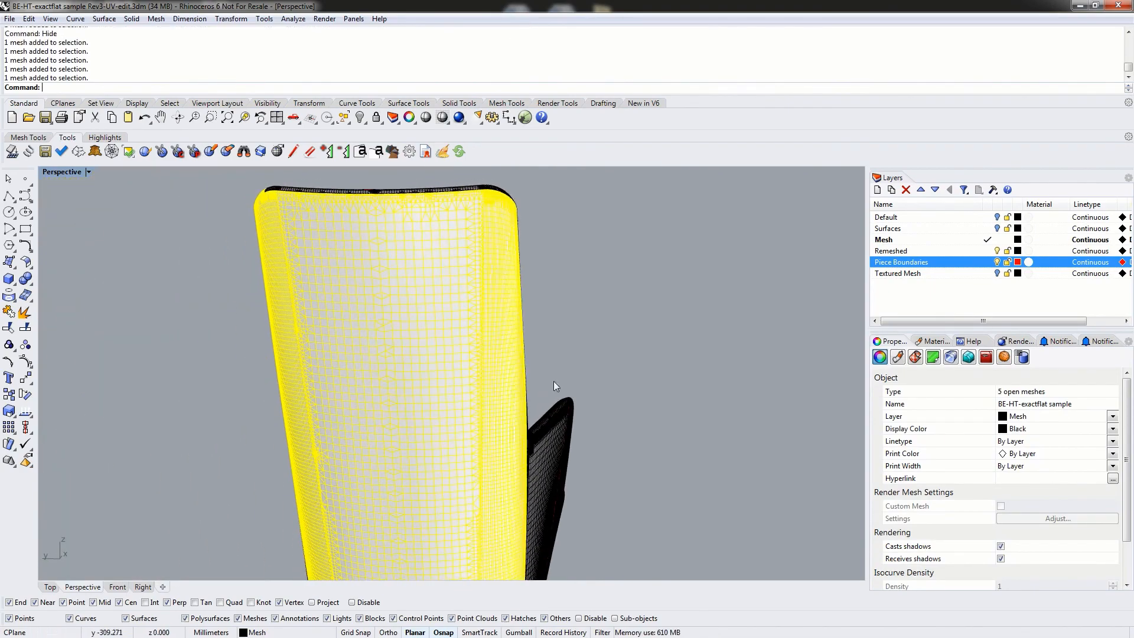
Add the rounded corner and edge strip meshes along the top of the backrest to the selection
right_click_drag(553, 381, 491, 345)
scroll(540, 402, "up", 4)
left_click(539, 403, "shift")
scroll(538, 401, "down", 4)
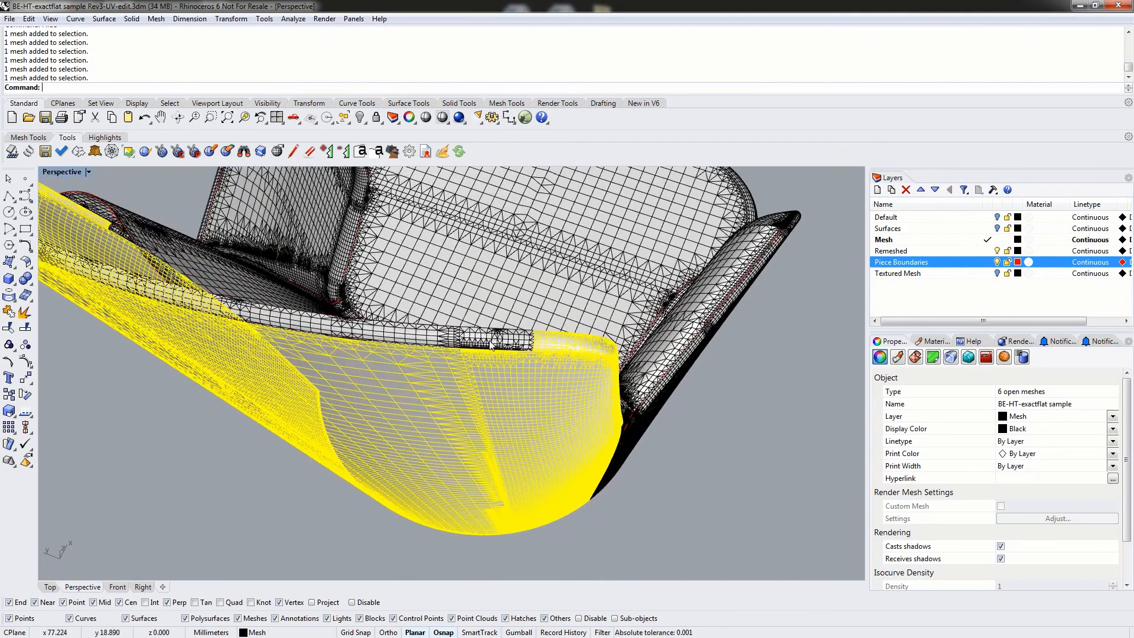
left_click(437, 342, "shift")
right_click_drag(347, 335, 467, 381)
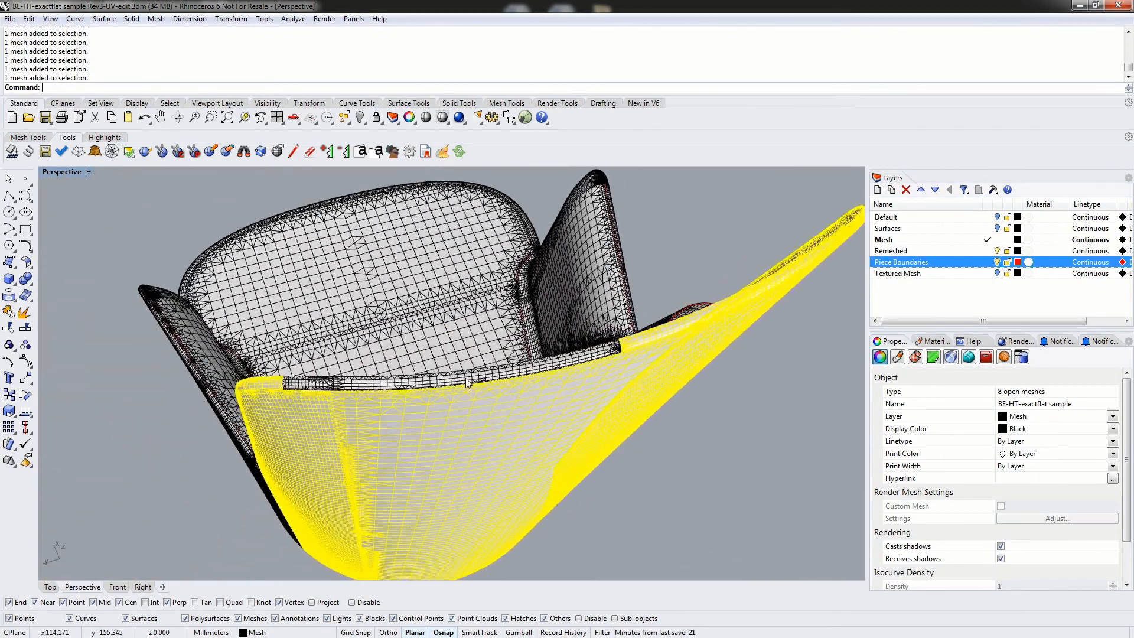
left_click(467, 381, "shift")
Add the strip meshes along the backrest's side edge, down to the corner where it meets the first armrest
right_click_drag(311, 389, 471, 303)
scroll(423, 331, "up", 4)
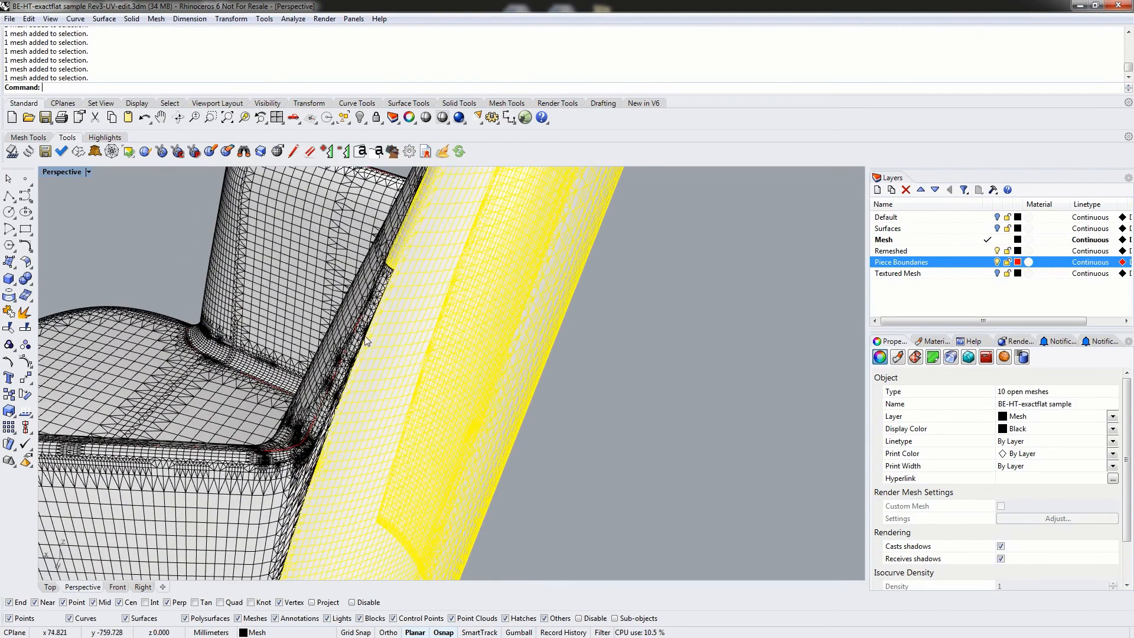
left_click(363, 341)
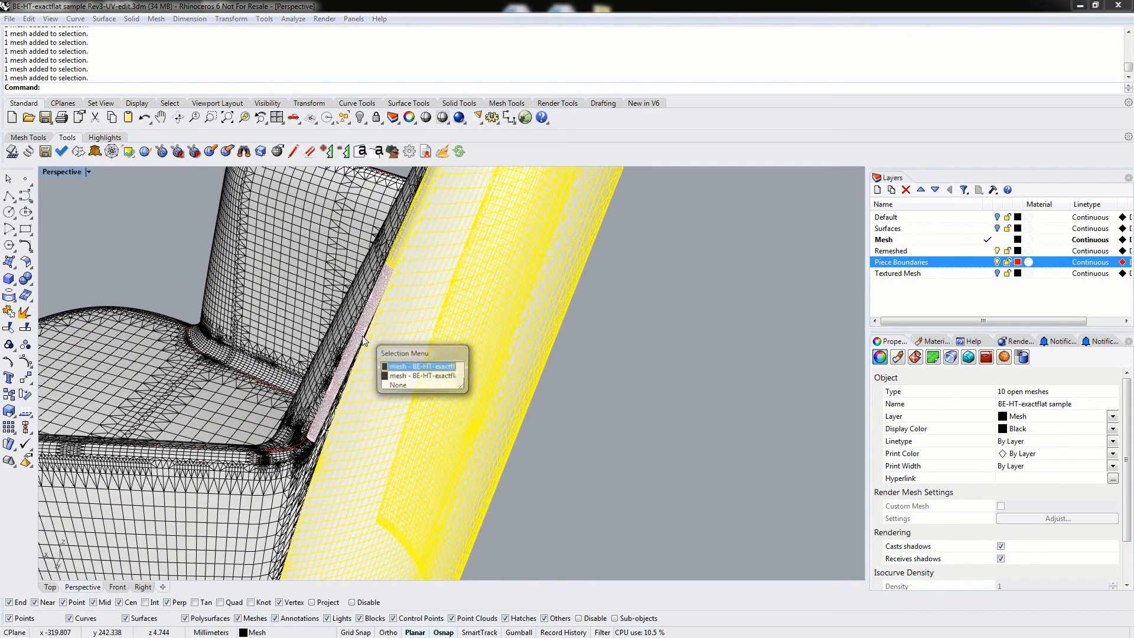
left_click(408, 377)
scroll(322, 431, "up", 2)
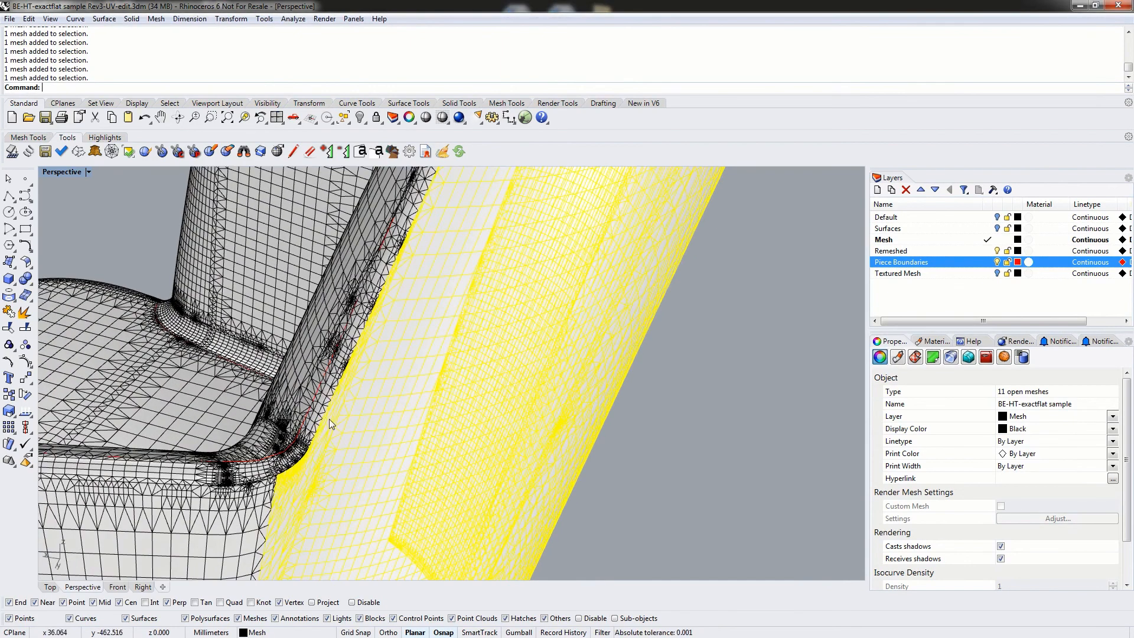
left_click(317, 416, "shift")
left_click(285, 480, "shift")
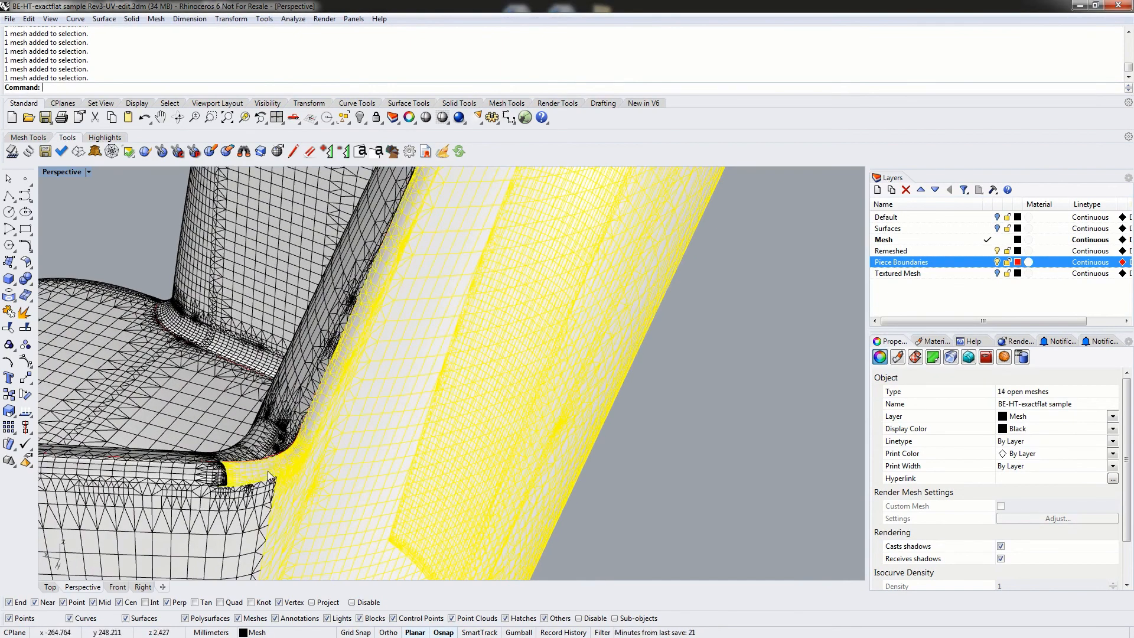
Add the first armrest's outer side panel meshes and its upper edge strip to the selection
left_click(262, 492, "shift")
left_click(208, 476, "shift")
right_click_drag(208, 476, 286, 471)
scroll(380, 440, "up", 3)
scroll(380, 441, "down", 2)
left_click(449, 456, "shift")
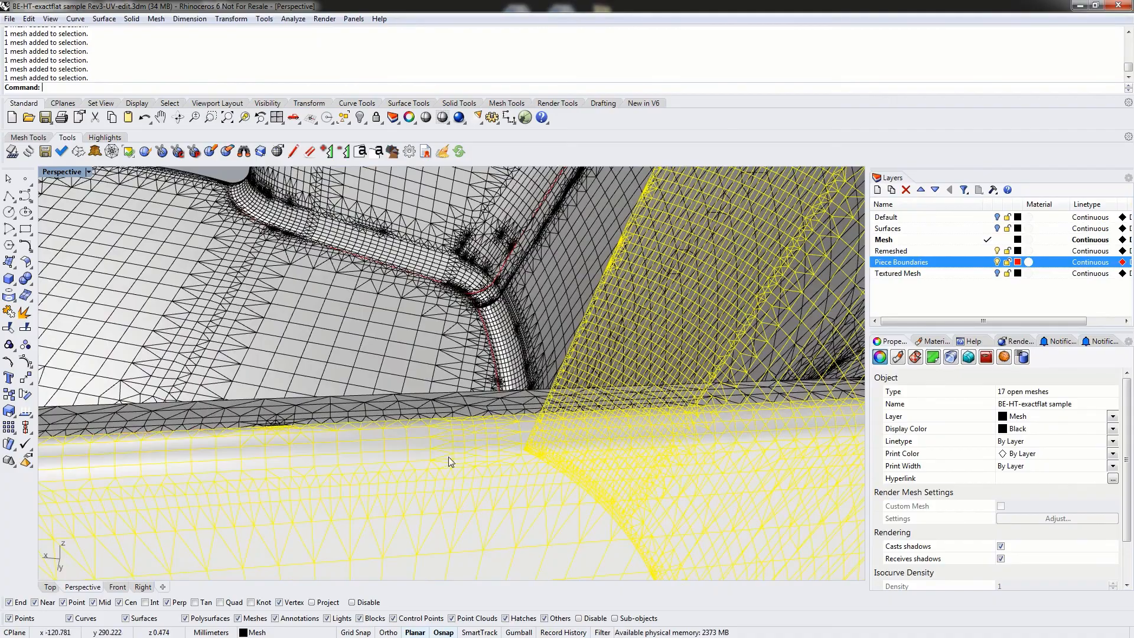
Examine the red piece boundaries at the front end of the armrests' outer side panels
right_click_drag(448, 456, 444, 381)
scroll(597, 310, "up", 4)
scroll(592, 359, "down", 3)
scroll(504, 404, "up", 5)
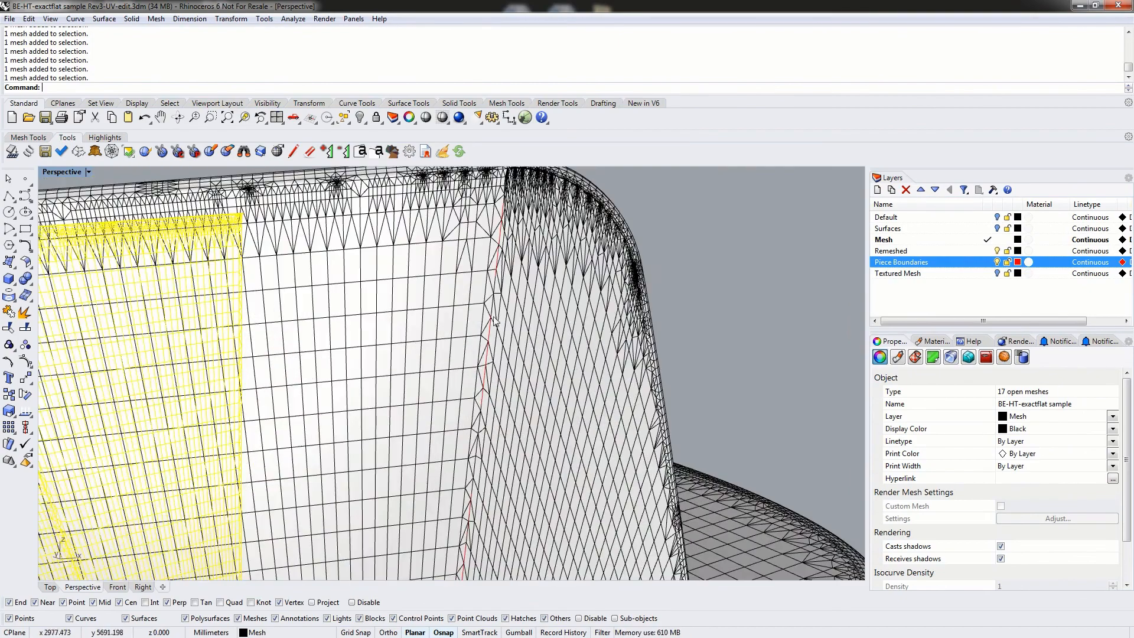
scroll(522, 333, "down", 5)
right_click_drag(606, 353, 278, 328)
scroll(471, 300, "up", 6)
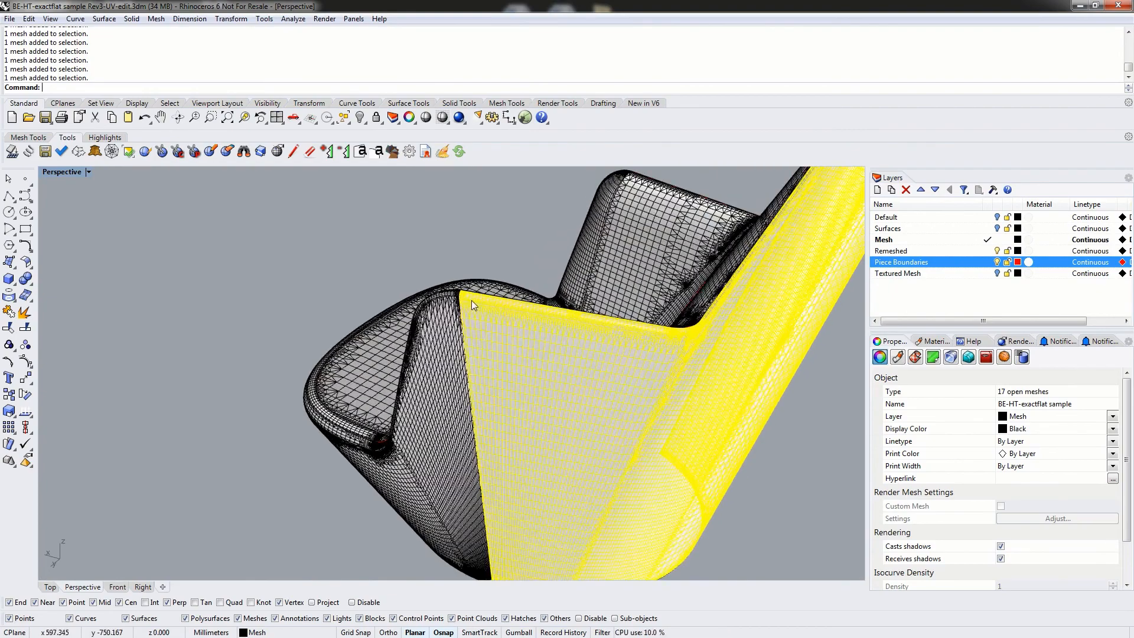
scroll(456, 276, "up", 8)
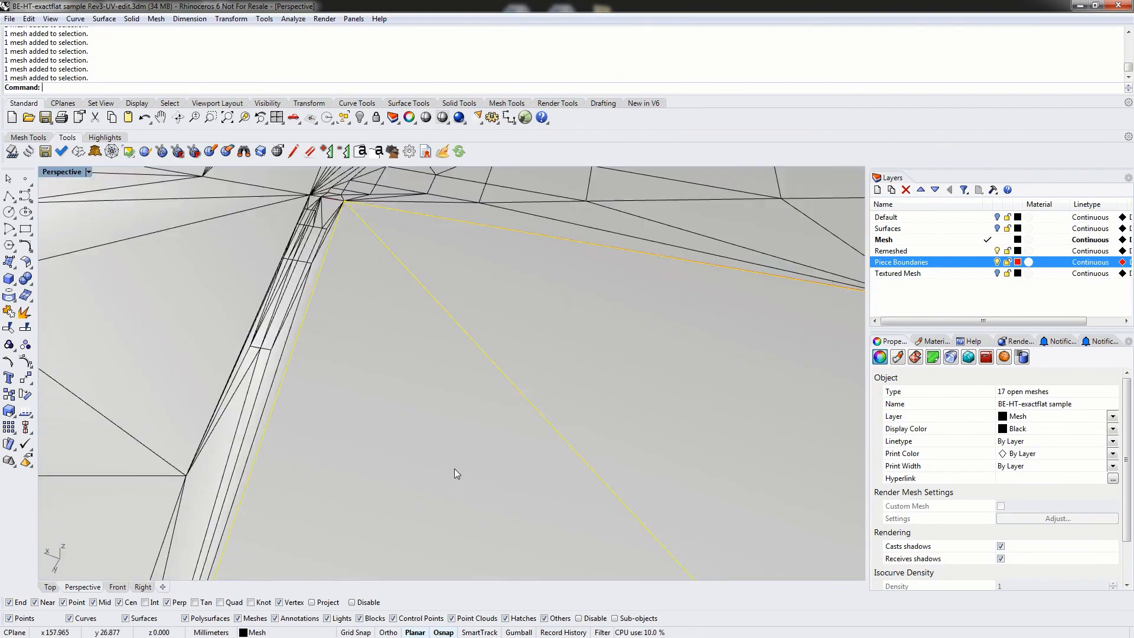
scroll(455, 464, "up", 5)
scroll(359, 432, "up", 4)
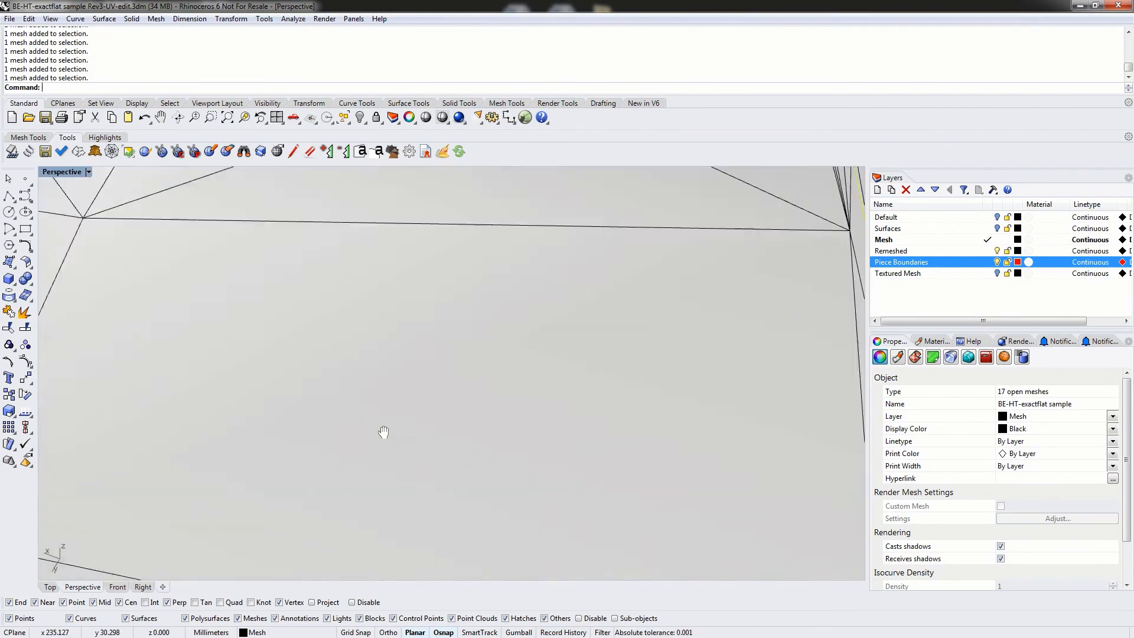
scroll(372, 425, "down", 12)
Add the bottom edge strip meshes beneath the first side panel and the adjoining back to the selection
right_click_drag(560, 458, 476, 584)
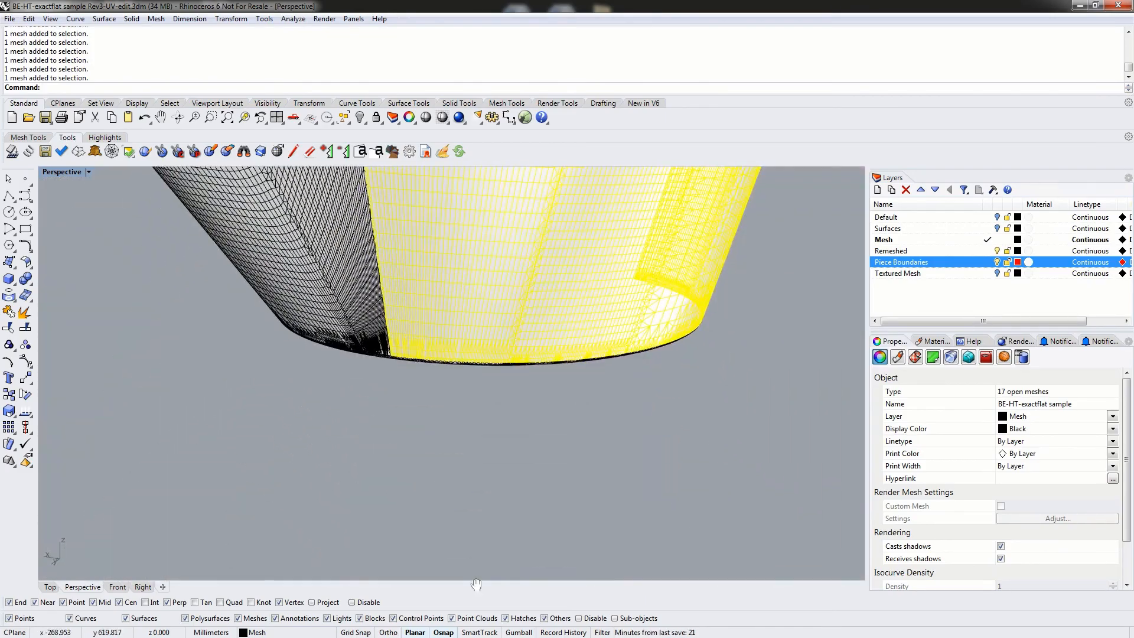
right_click_drag(455, 453, 457, 349)
scroll(452, 407, "up", 6)
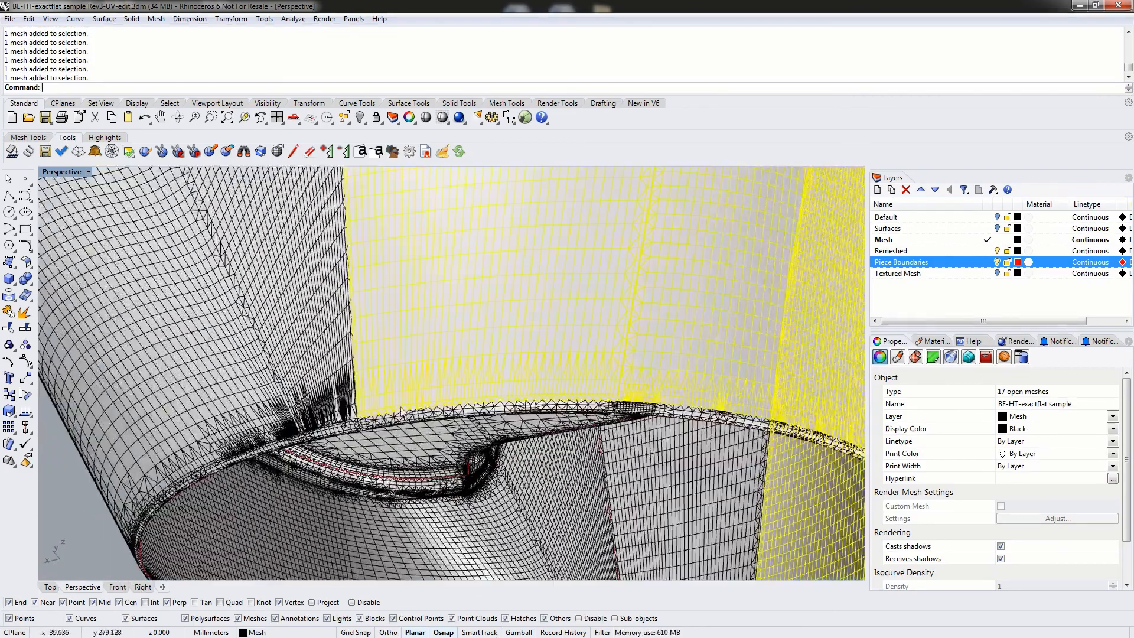
scroll(363, 413, "down", 1)
left_click(331, 421, "shift")
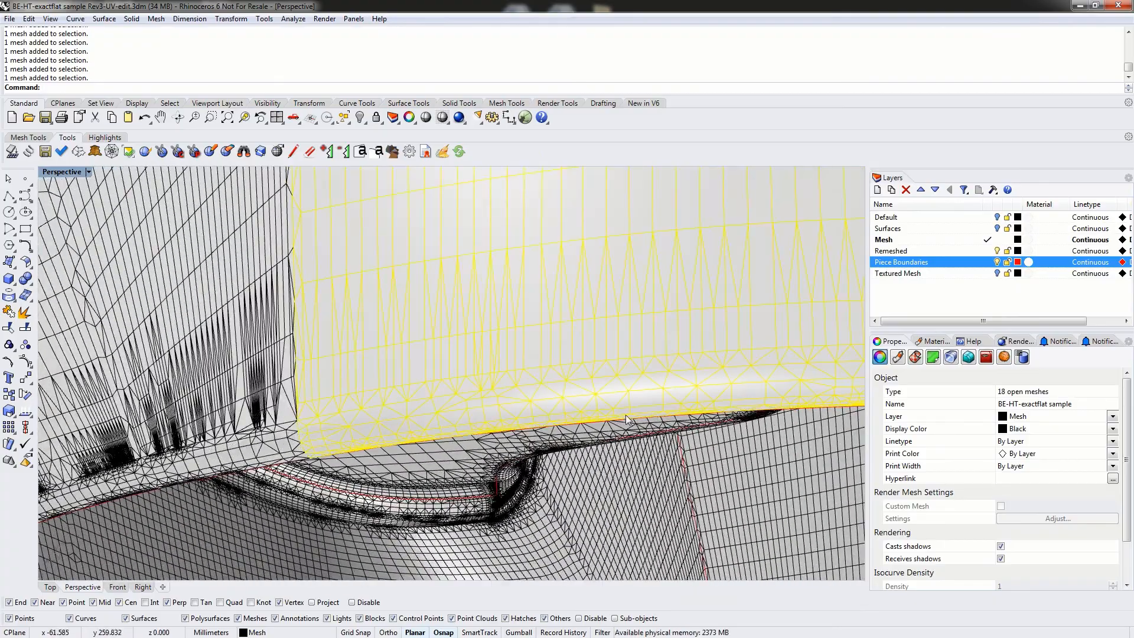
scroll(614, 412, "up", 2)
scroll(598, 422, "down", 3)
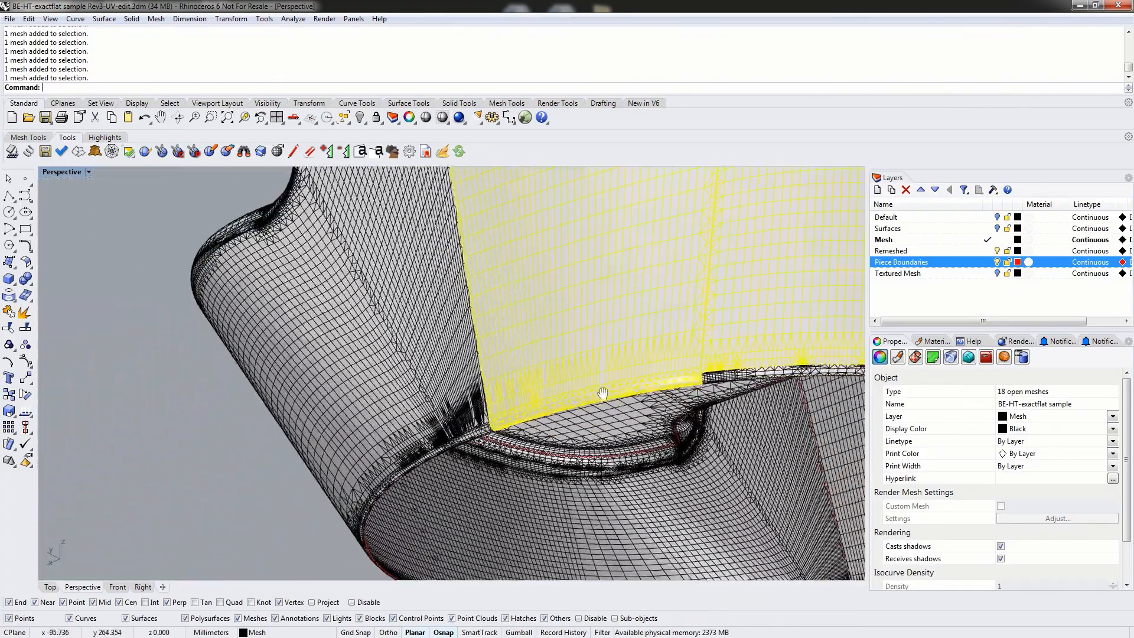
right_click_drag(532, 413, 202, 436, "shift")
left_click(336, 419, "shift")
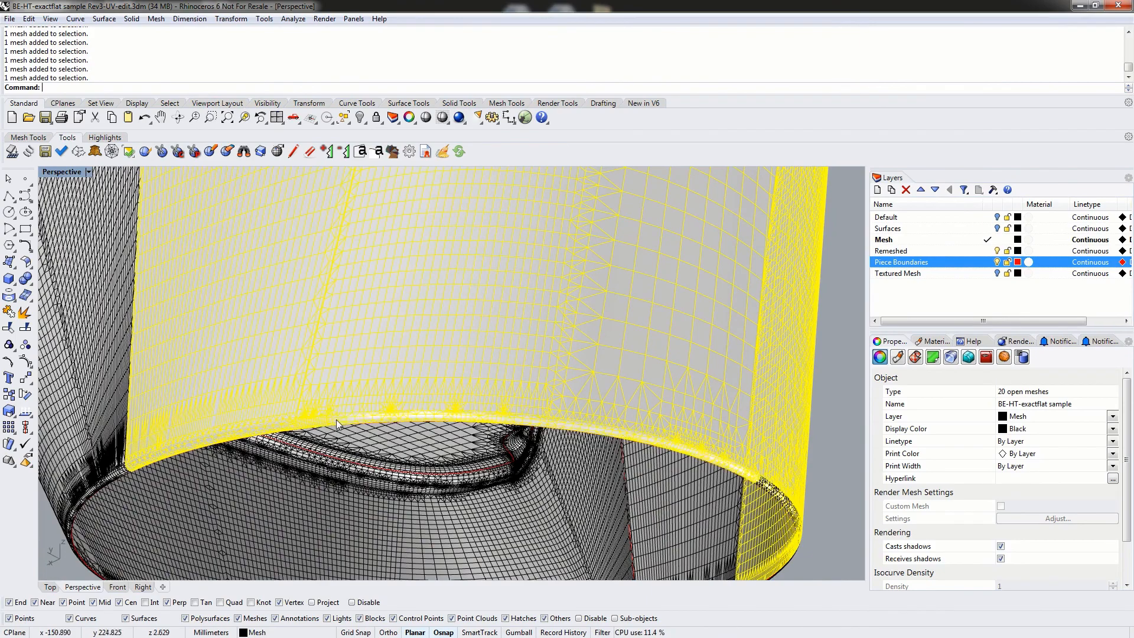
Correct the selection along the back's bottom edge by removing a wrongly picked mesh and adding neighbouring edge strips
right_click_drag(485, 413, 437, 451, "shift")
scroll(453, 457, "up", 5)
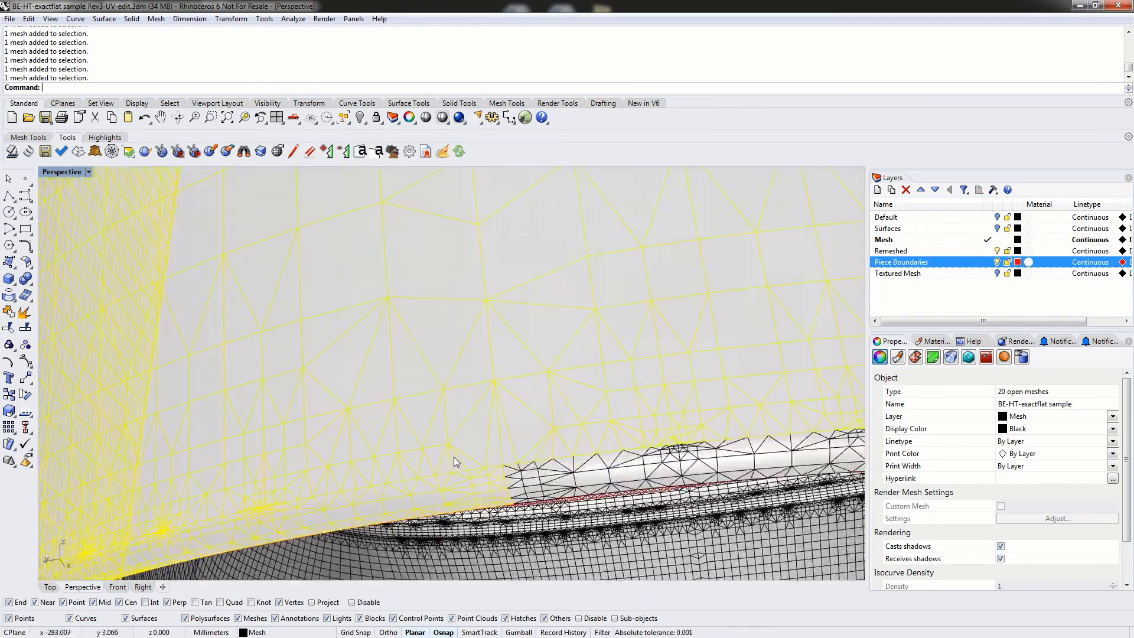
left_click(512, 530, "ctrl")
mouse_move(544, 508)
right_mouse_down()
mouse_move(540, 469)
mouse_move(535, 492)
right_mouse_up()
left_click(381, 416, "shift")
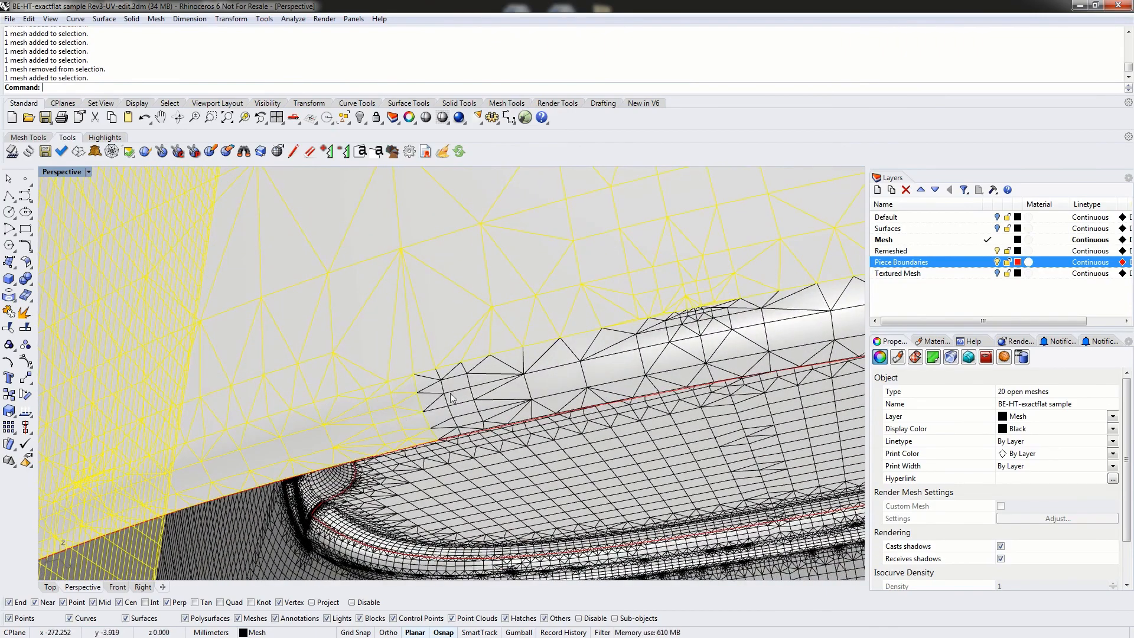
left_click(453, 392, "shift")
Deselect the remaining wrongly picked meshes at the bottom edge and add the back's missing lower edge strips
scroll(515, 352, "down", 5)
mouse_move(667, 362)
right_mouse_down("shift")
mouse_move(646, 371)
mouse_move(663, 408)
mouse_move(657, 378)
right_mouse_up("shift")
scroll(509, 434, "up", 5)
left_click(490, 434, "ctrl")
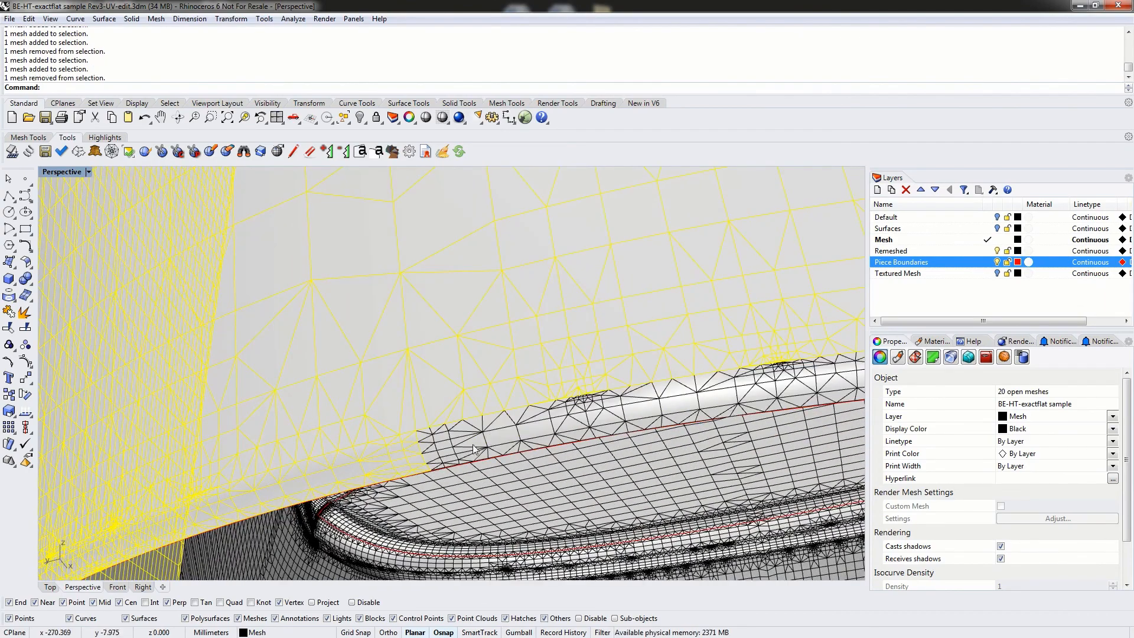
right_click_drag(475, 449, 532, 430)
left_click(499, 418, "ctrl")
left_click(609, 520, "shift")
left_click(659, 515, "shift")
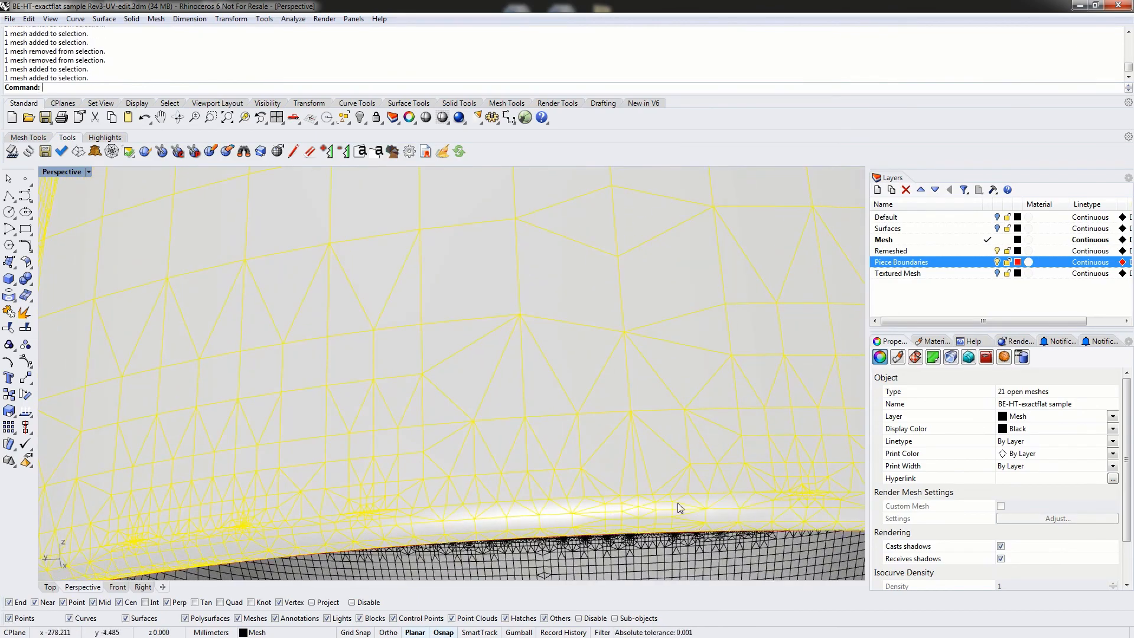
Add the bottom edge strip meshes beneath the second side panel, picking the mesh instead of the overlapping boundary curve
right_click_drag(678, 502, 529, 437)
left_click(515, 442, "shift")
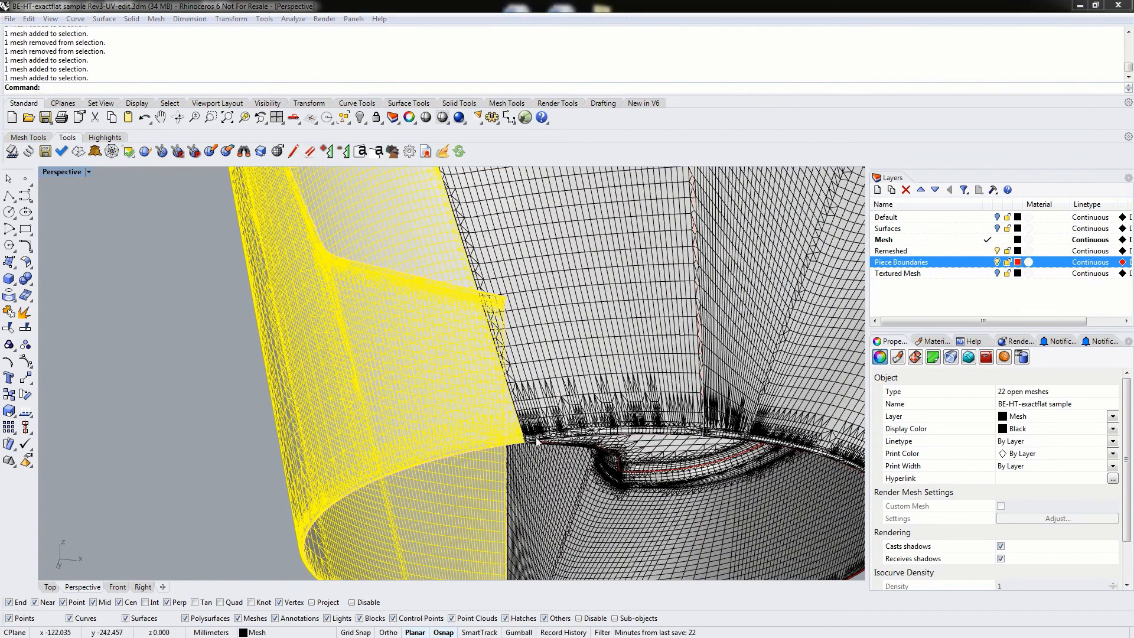
left_click(540, 443, "shift")
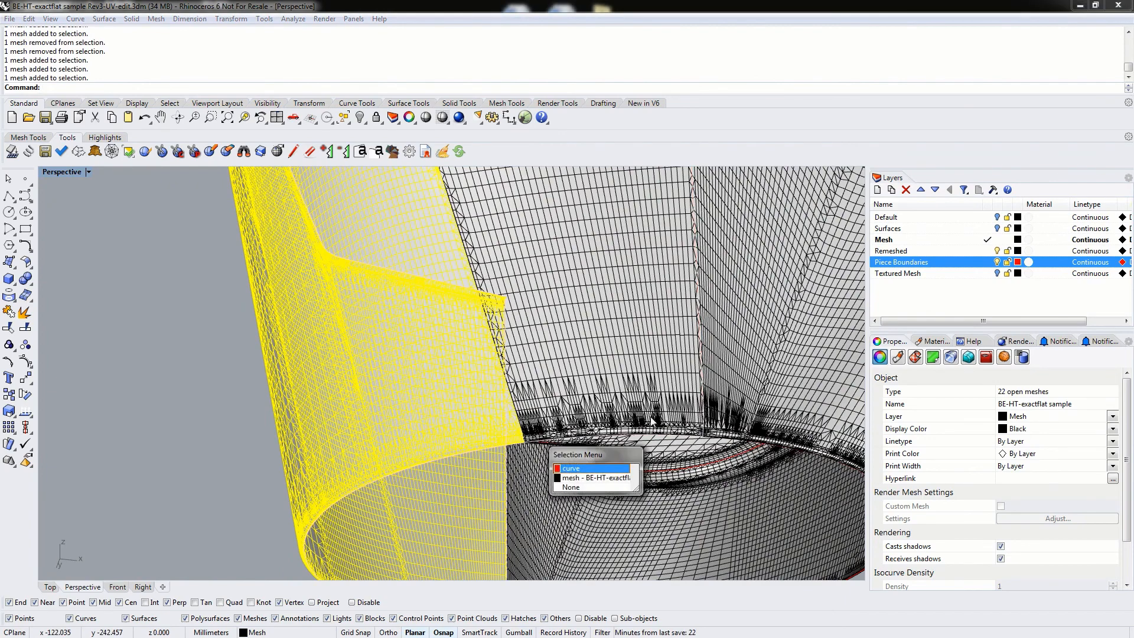
left_click(594, 479)
Add the outer meshes between the backrest and the second armrest's side panel to the selection
right_click_drag(558, 391, 450, 300)
right_click_drag(535, 353, 550, 567, "shift")
scroll(505, 414, "up", 6)
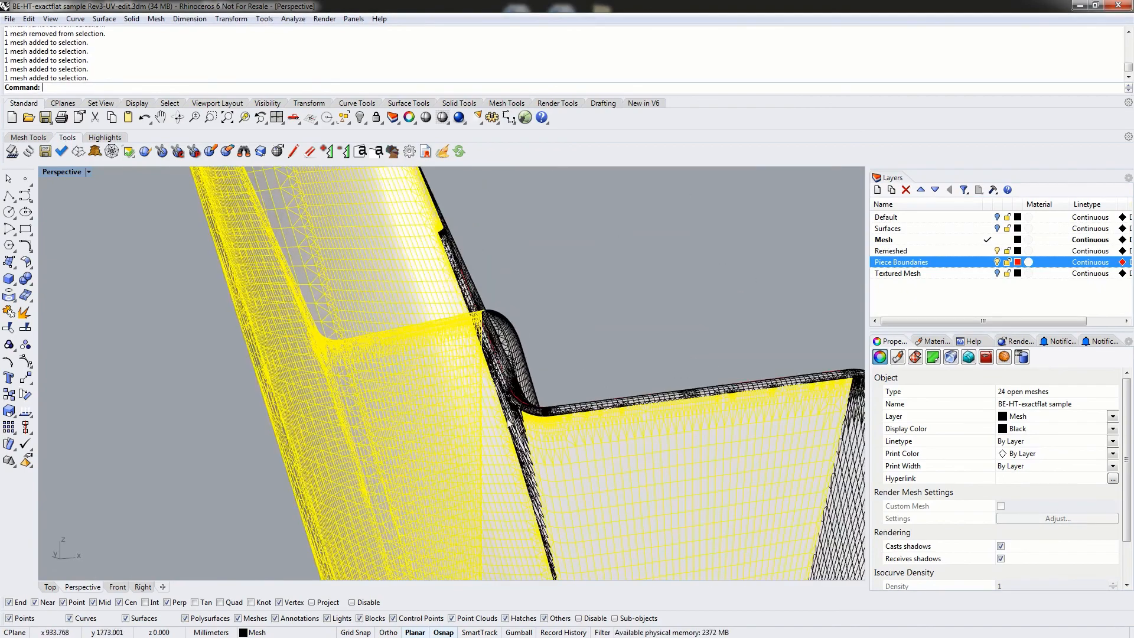
scroll(509, 422, "up", 3)
left_click(511, 420, "shift")
scroll(745, 418, "down", 5)
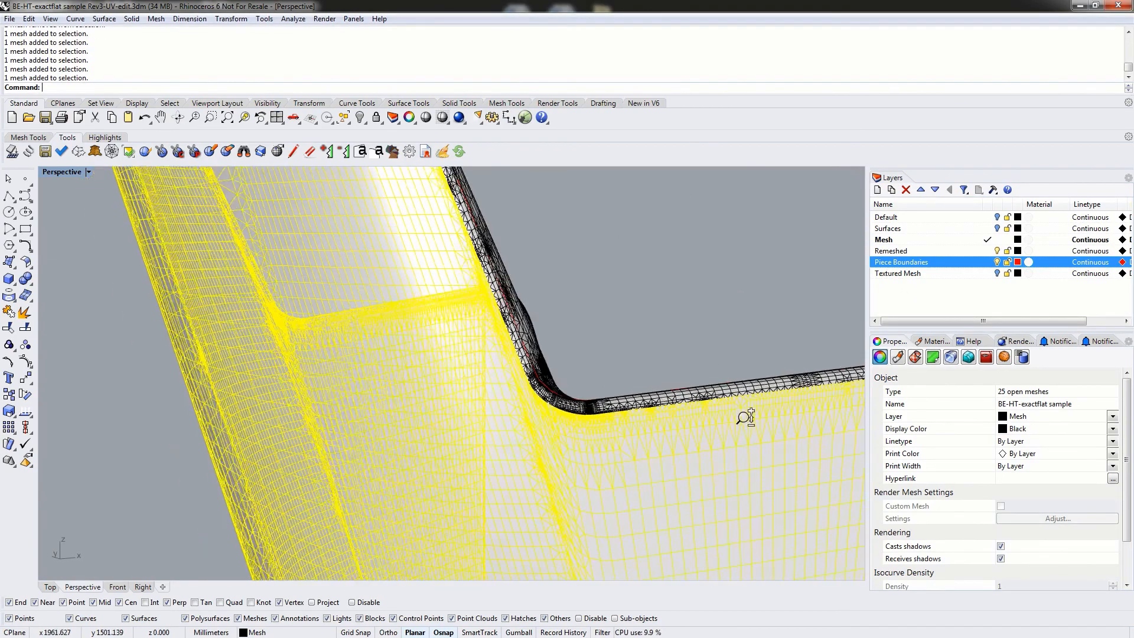
Add the second armrest's upper edge strips, inner corner pieces and adjoining backrest edge strip to the selection
scroll(693, 417, "up", 2)
right_click_drag(538, 407, 313, 416, "shift")
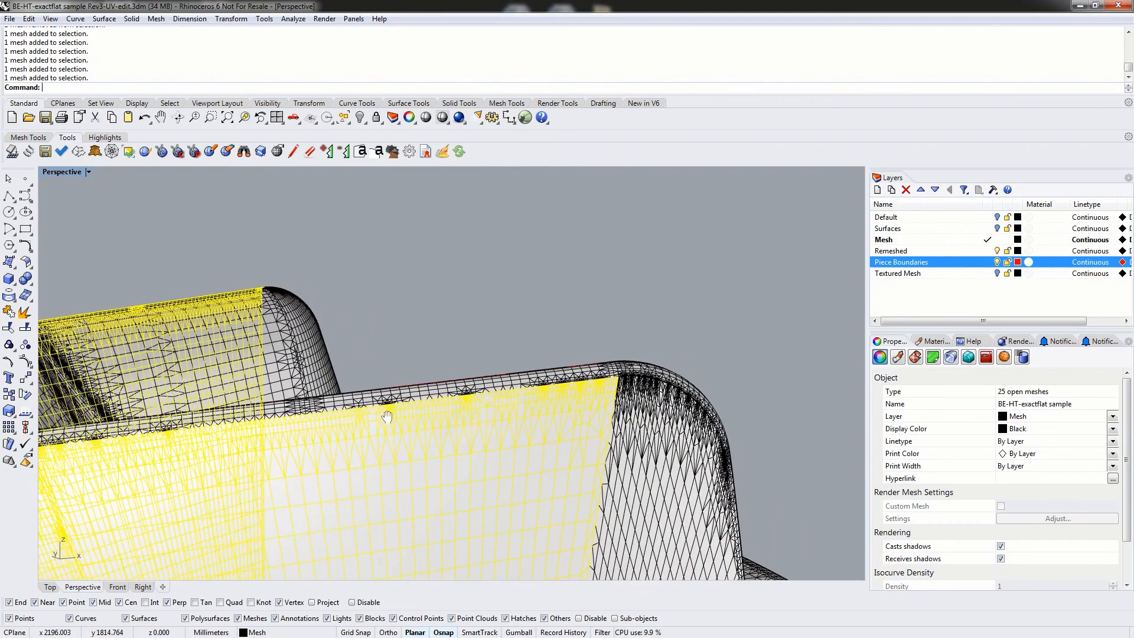
left_click(592, 374, "shift")
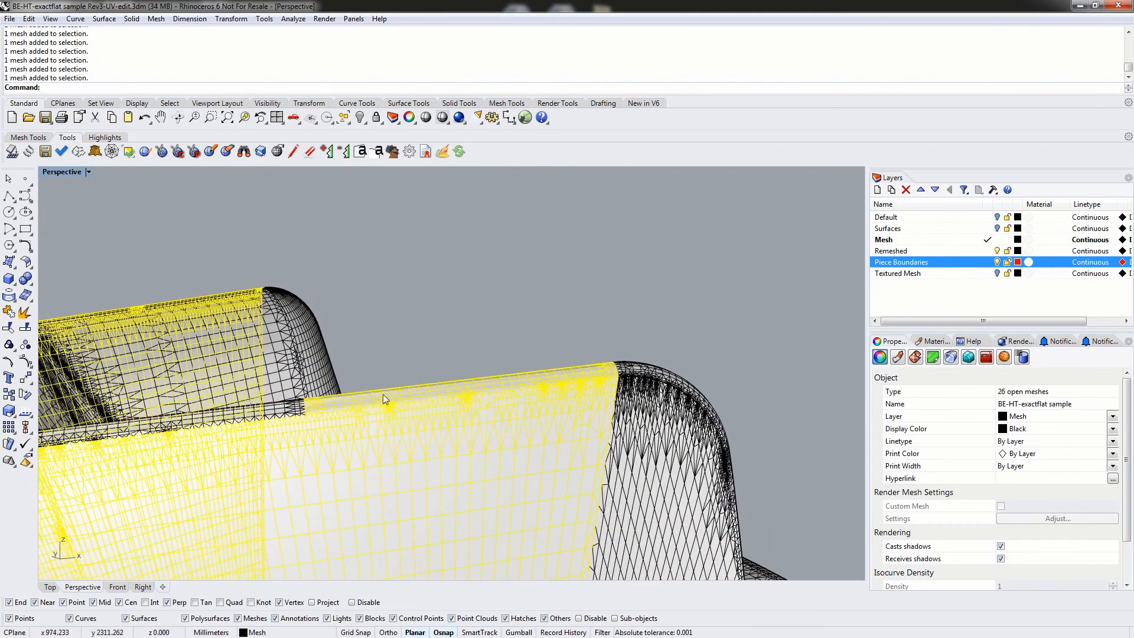
left_click(292, 408, "shift")
right_click_drag(299, 413, 387, 419)
scroll(309, 471, "up", 3)
left_click(294, 474, "shift")
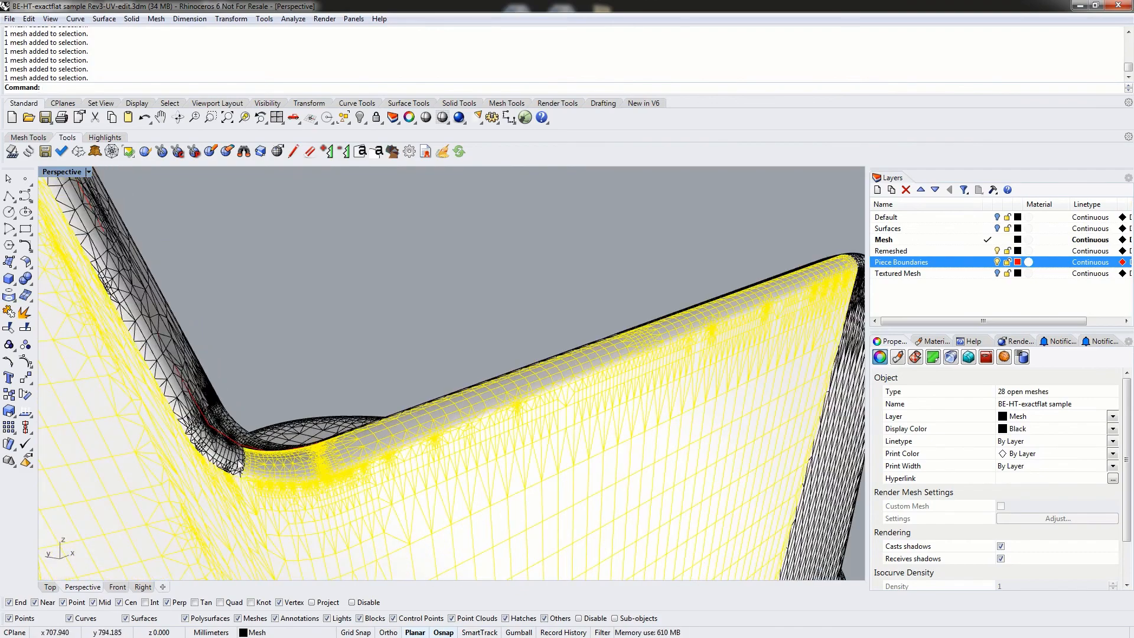
left_click(239, 471, "shift")
left_click(187, 410, "shift")
Join the selected outer back and side meshes into one mesh and weld it with an angle tolerance of 180
scroll(199, 430, "down", 10)
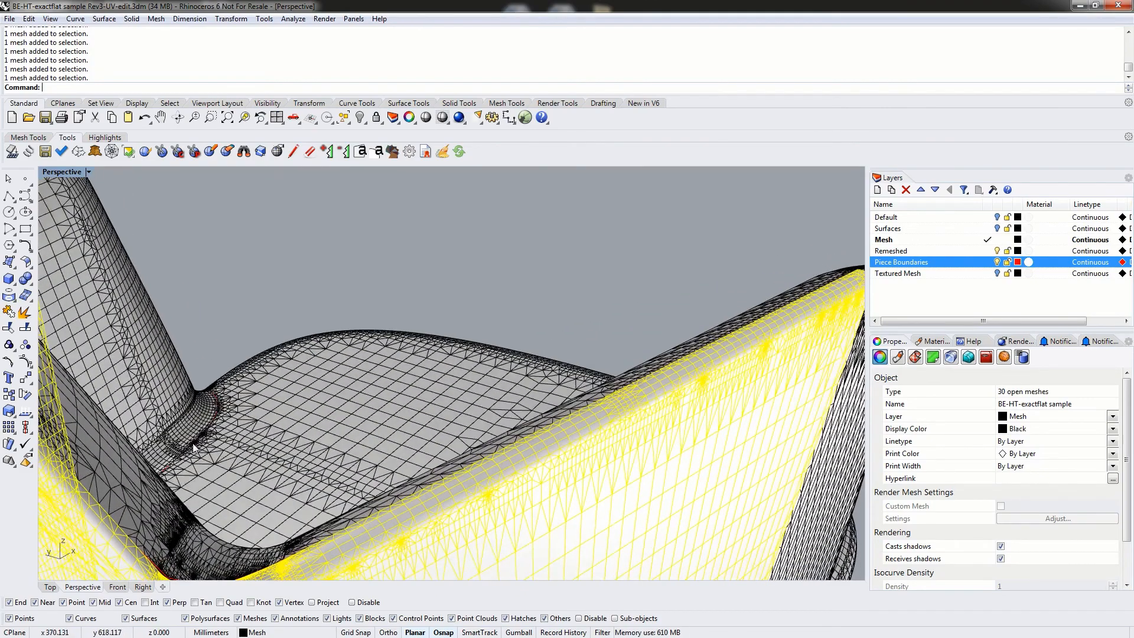
right_click_drag(171, 454, 260, 378)
scroll(264, 455, "down", 8)
right_click_drag(264, 456, 244, 417, "shift")
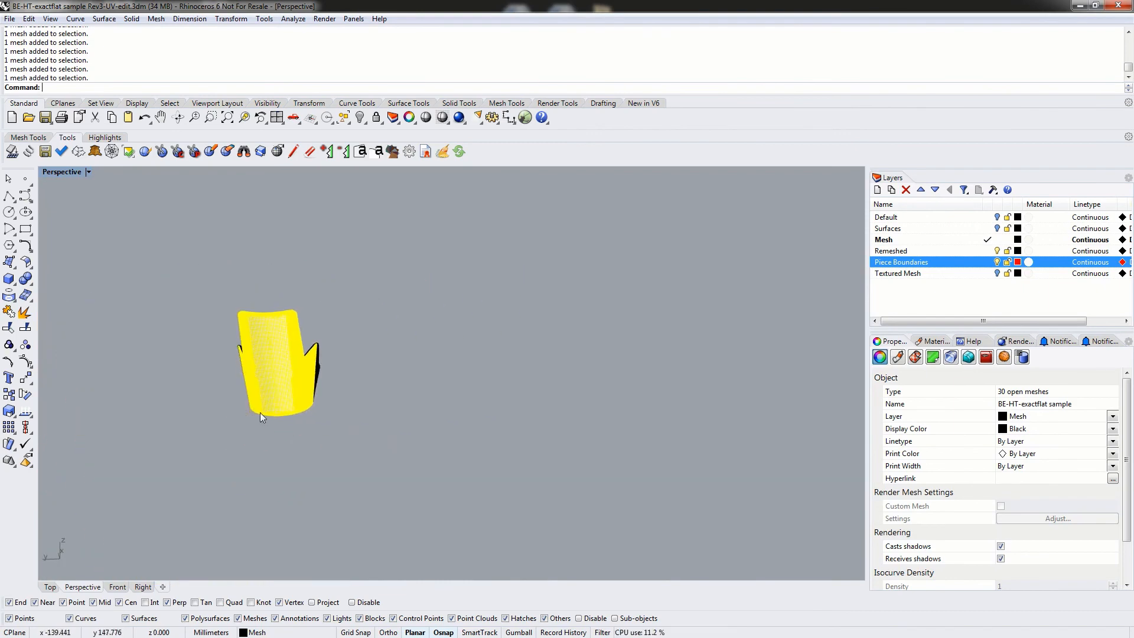
key("Return")
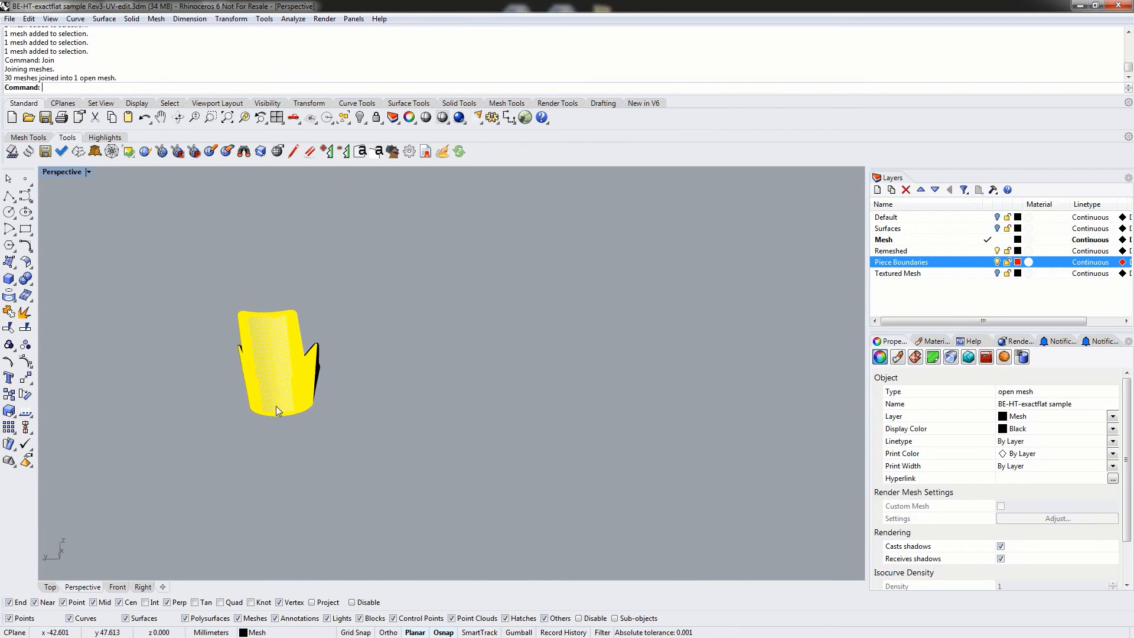
key("Return")
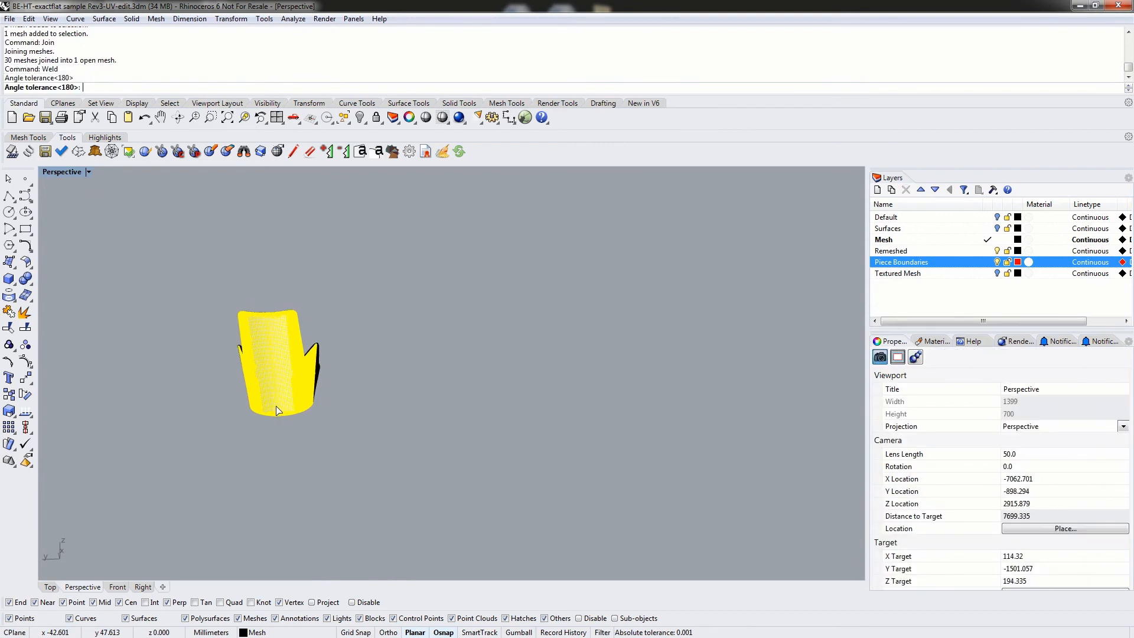
key("Return")
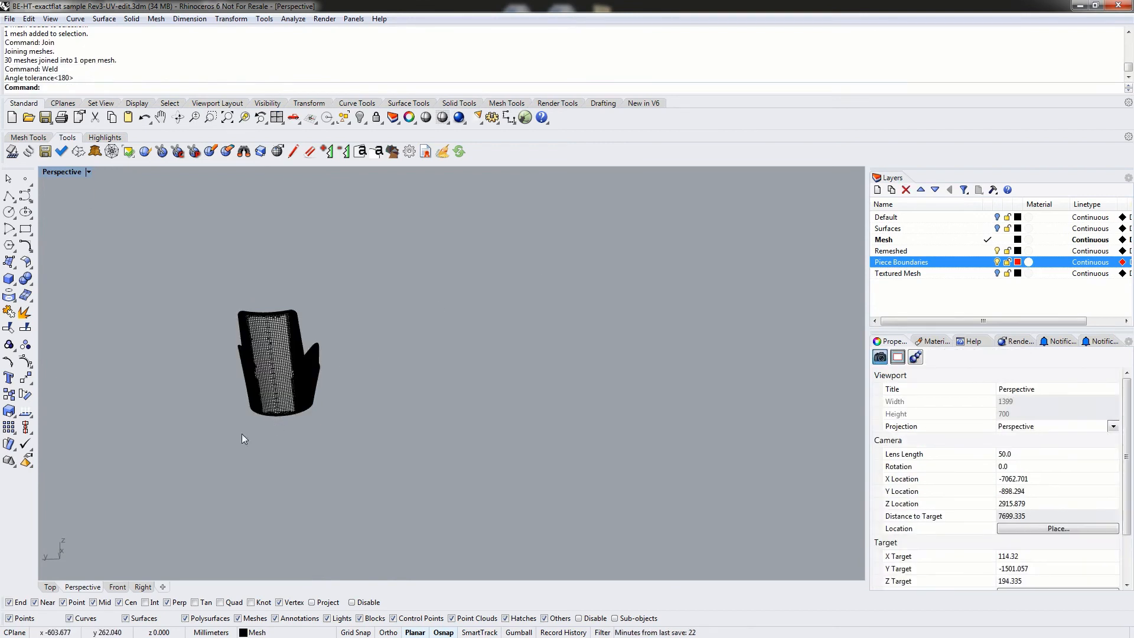
Hide the joined outer back and side mesh of the chair
right_click_drag(242, 438, 317, 452)
left_click(348, 438)
right_click_drag(441, 373, 583, 318)
key("ctrl+h")
scroll(328, 336, "up", 10)
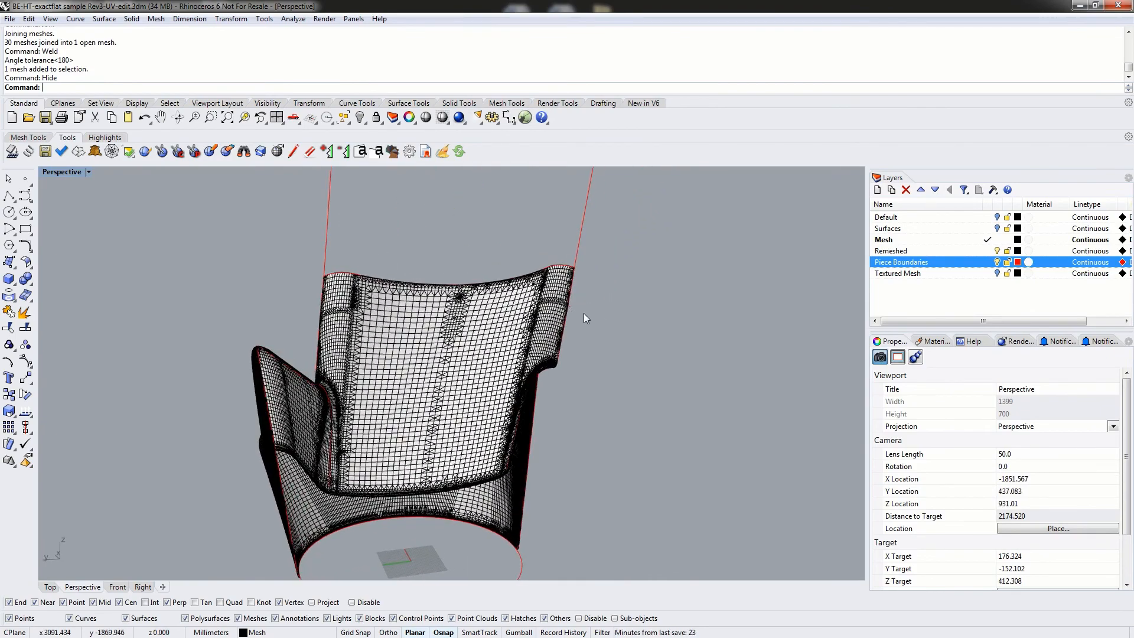
right_click_drag(583, 318, 611, 503)
left_click(525, 473)
left_click(455, 425)
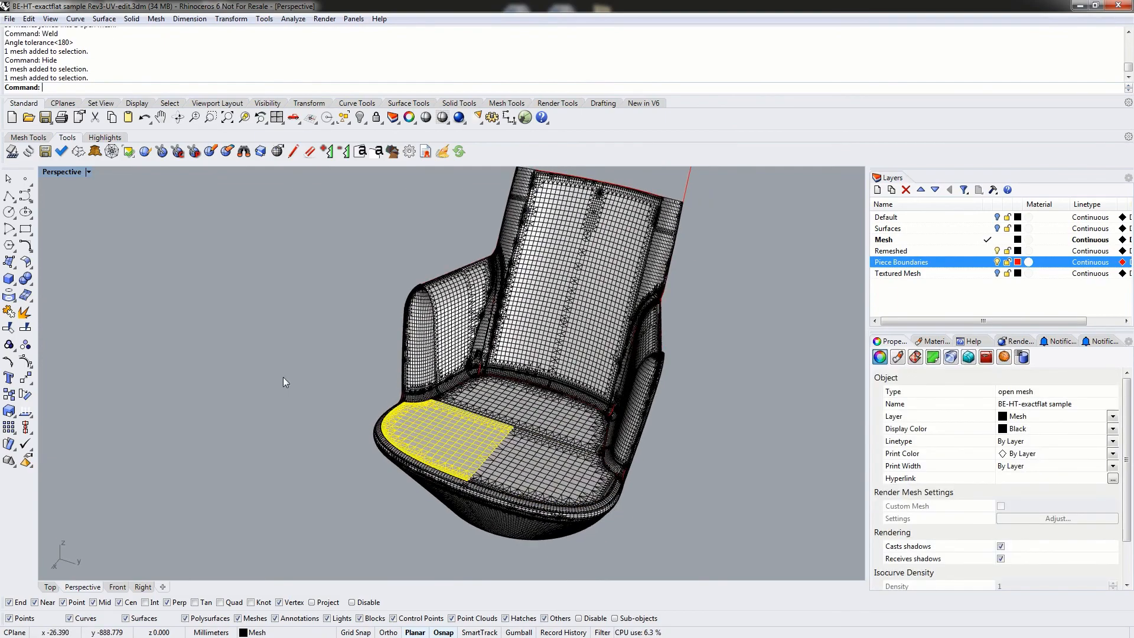
right_click_drag(282, 376, 546, 302)
left_click(546, 298)
Select the meshes across the front of the backrest, including the top corner pieces and the side strip below one corner
right_click_drag(534, 259, 447, 417, "shift")
scroll(524, 386, "up", 14)
left_click(118, 278)
left_click(331, 355, "shift")
left_click(650, 425, "shift")
left_click(850, 526, "shift")
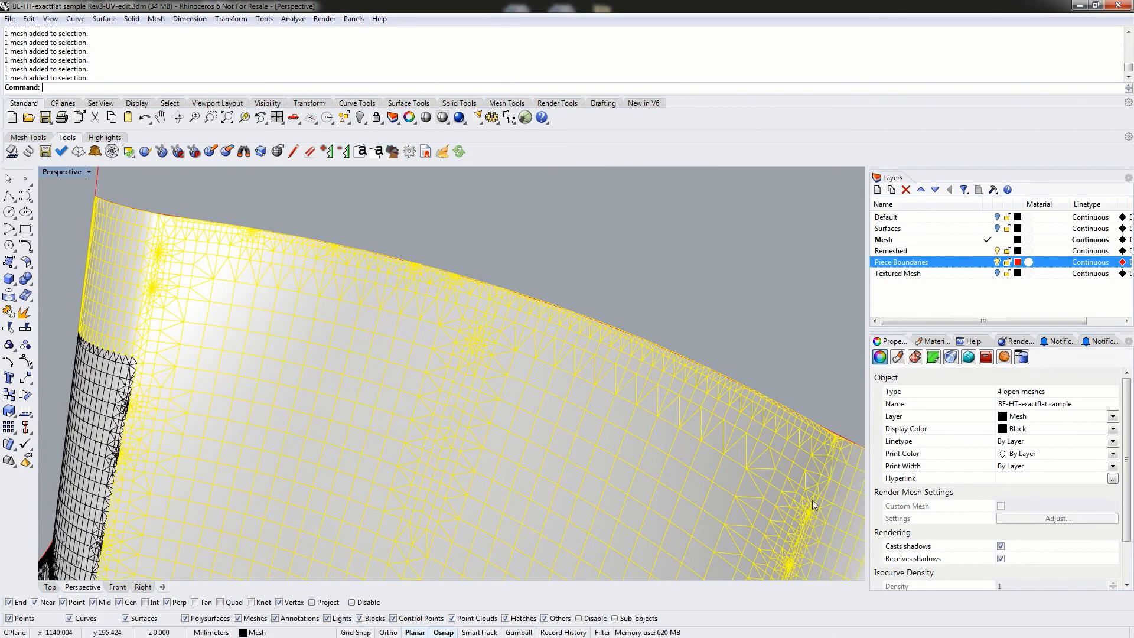
right_click_drag(813, 500, 423, 500)
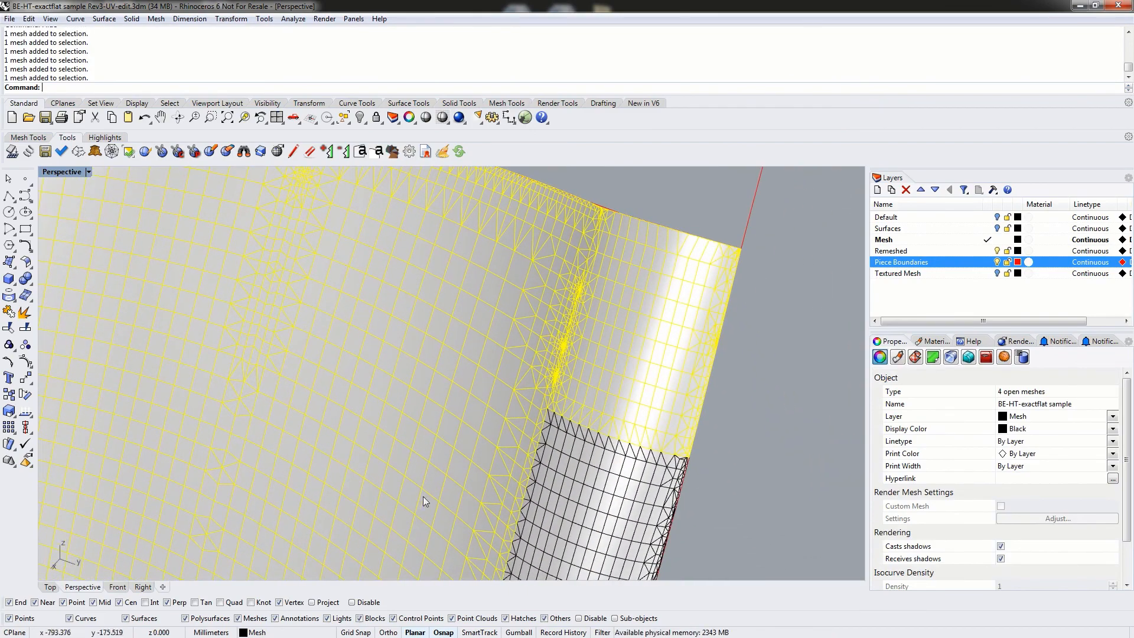
left_click(602, 475, "shift")
Add the thin edge strip meshes along that side of the backrest to the selection
right_click_drag(611, 392, 644, 286)
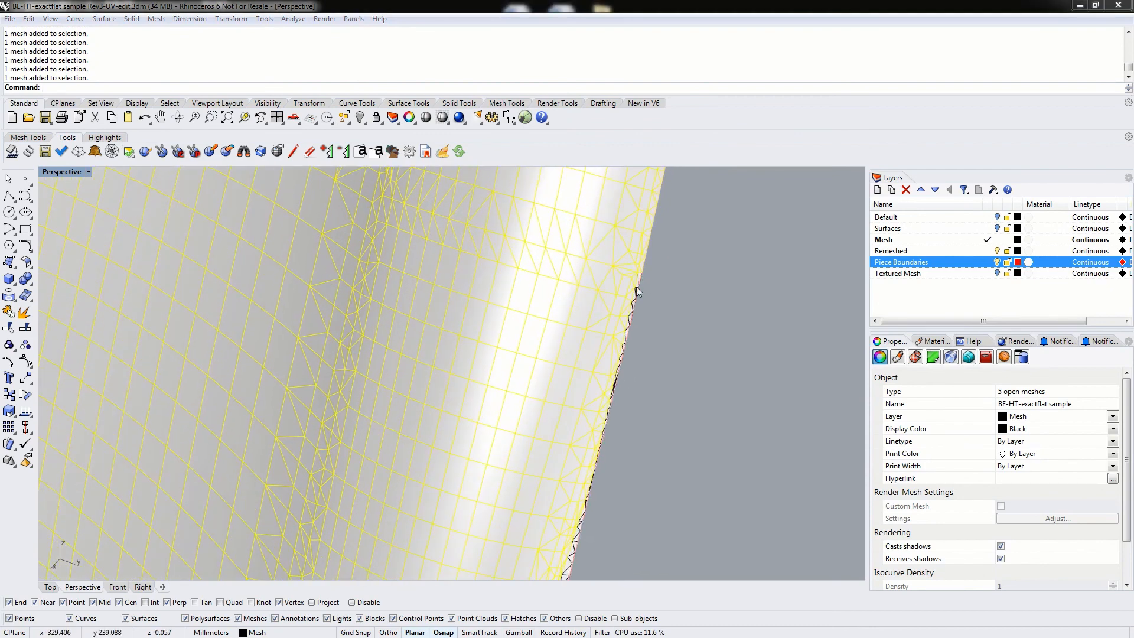
left_click(636, 285)
left_click(676, 336)
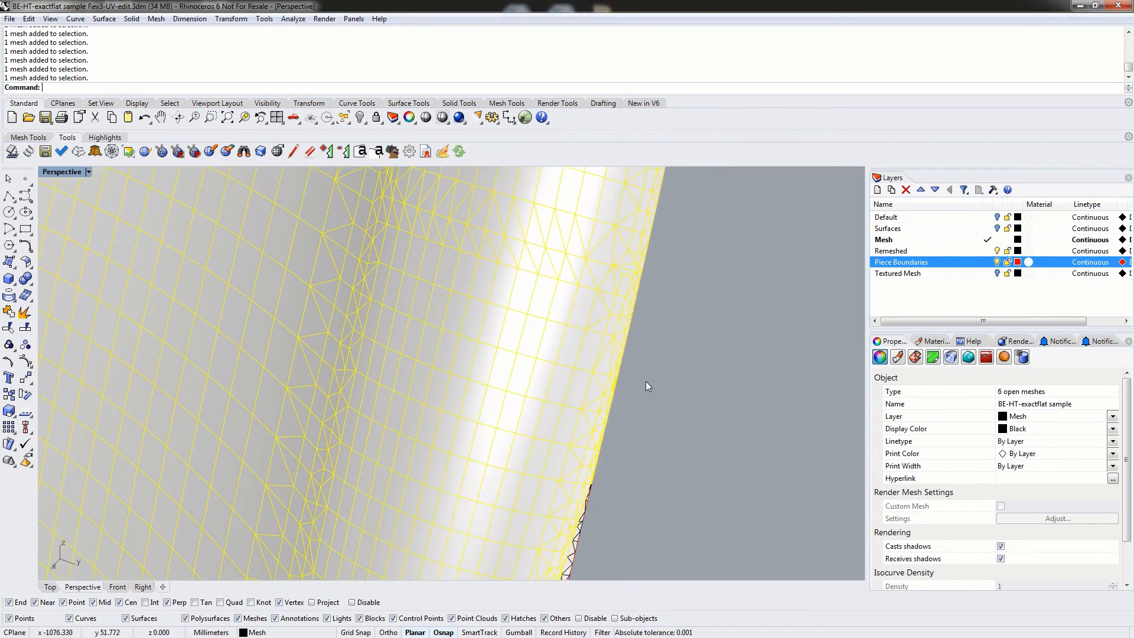
scroll(565, 562, "down", 6)
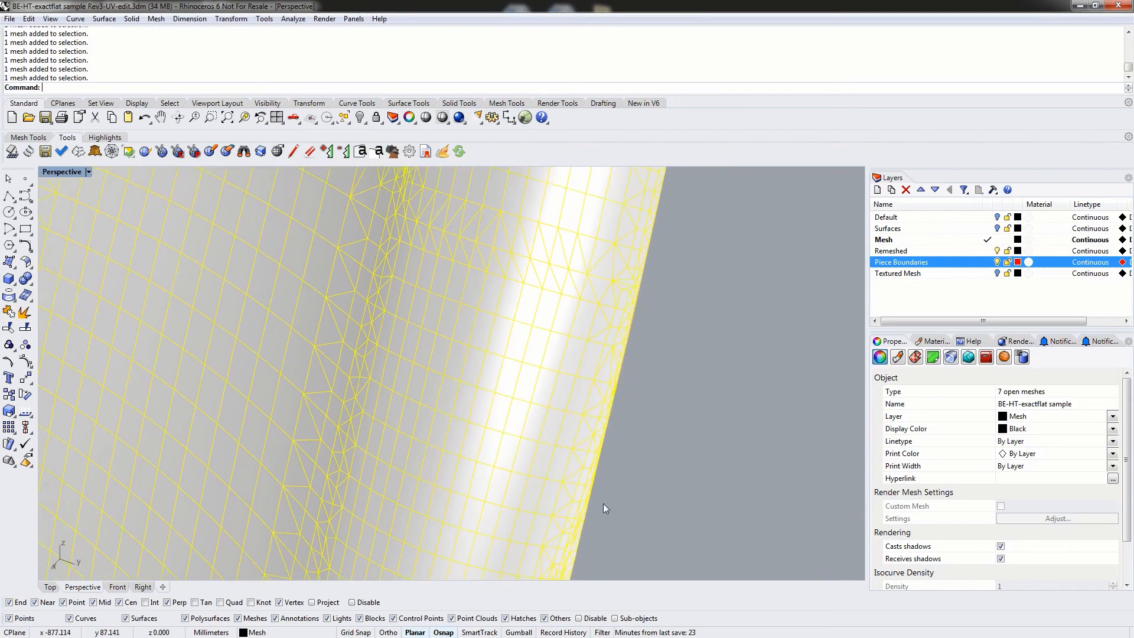
Add the curved transition meshes between the backrest and the adjoining armrest to the selection
right_click_drag(591, 512, 612, 372)
scroll(412, 406, "up", 8)
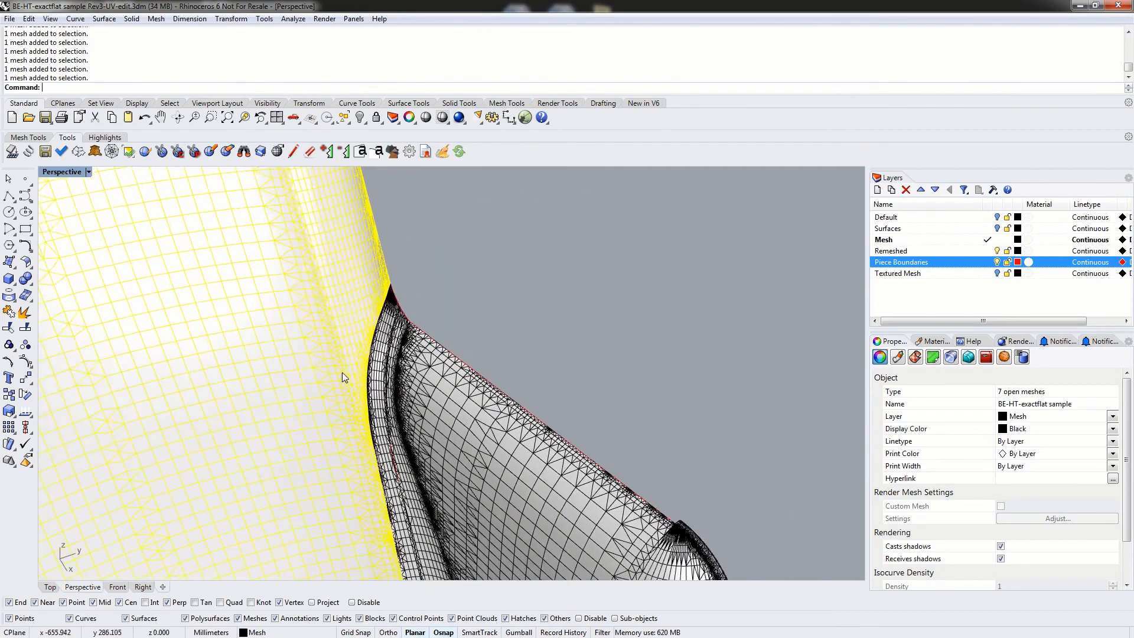
left_click(387, 520, "shift")
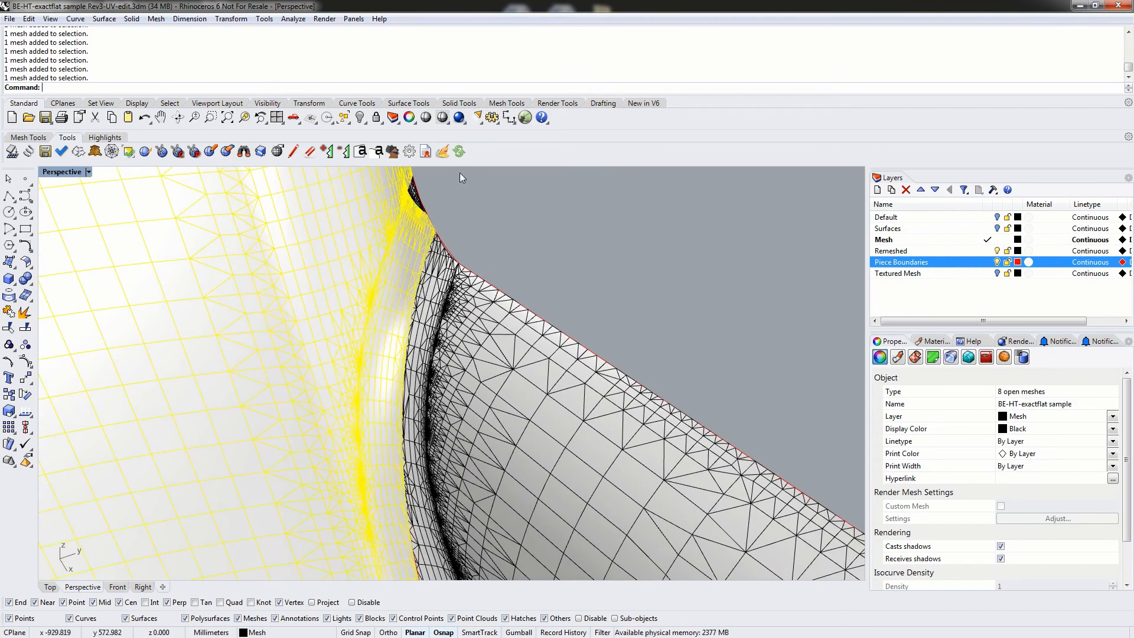
scroll(390, 260, "down", 8)
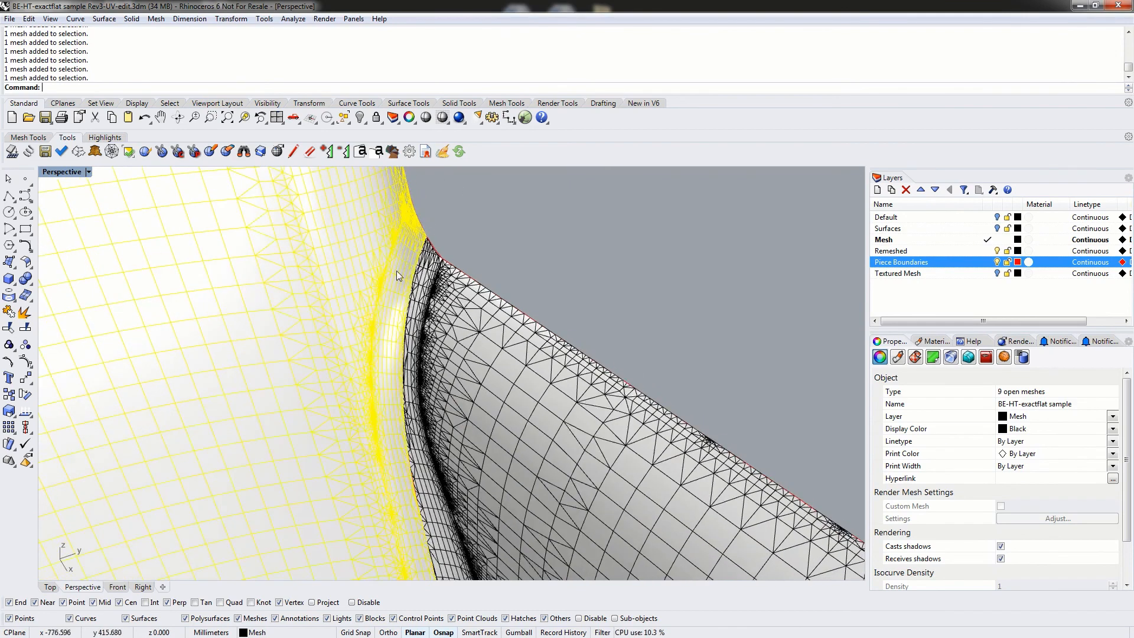
Add the small corner meshes and the adjoining strip along the backrest's lower edge to the selection
scroll(378, 427, "up", 5)
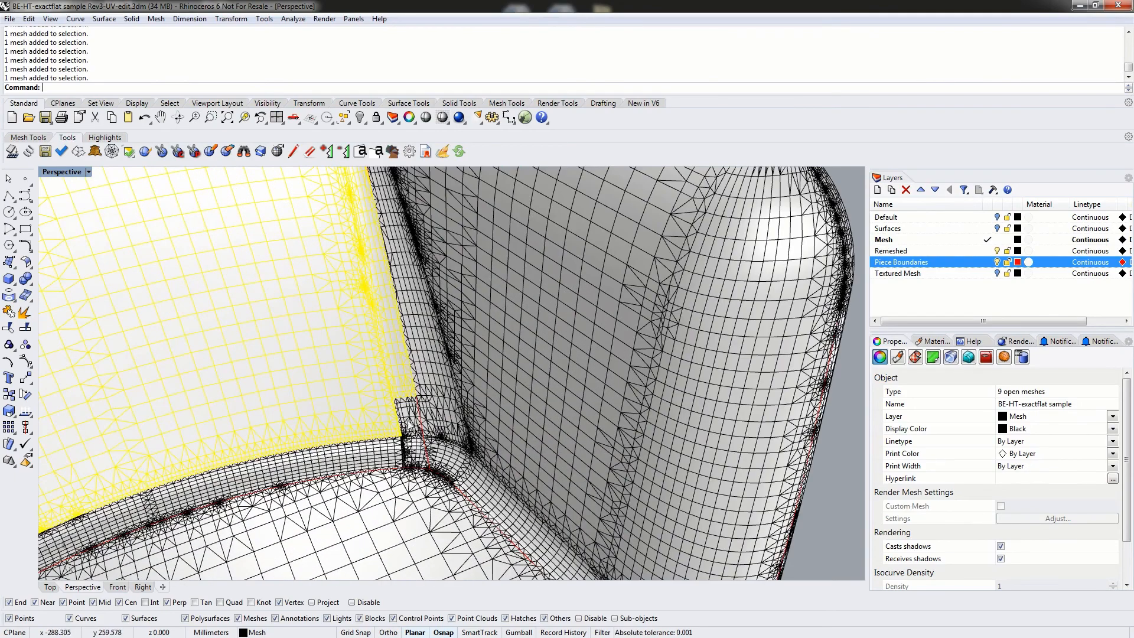
left_click(389, 459, "shift")
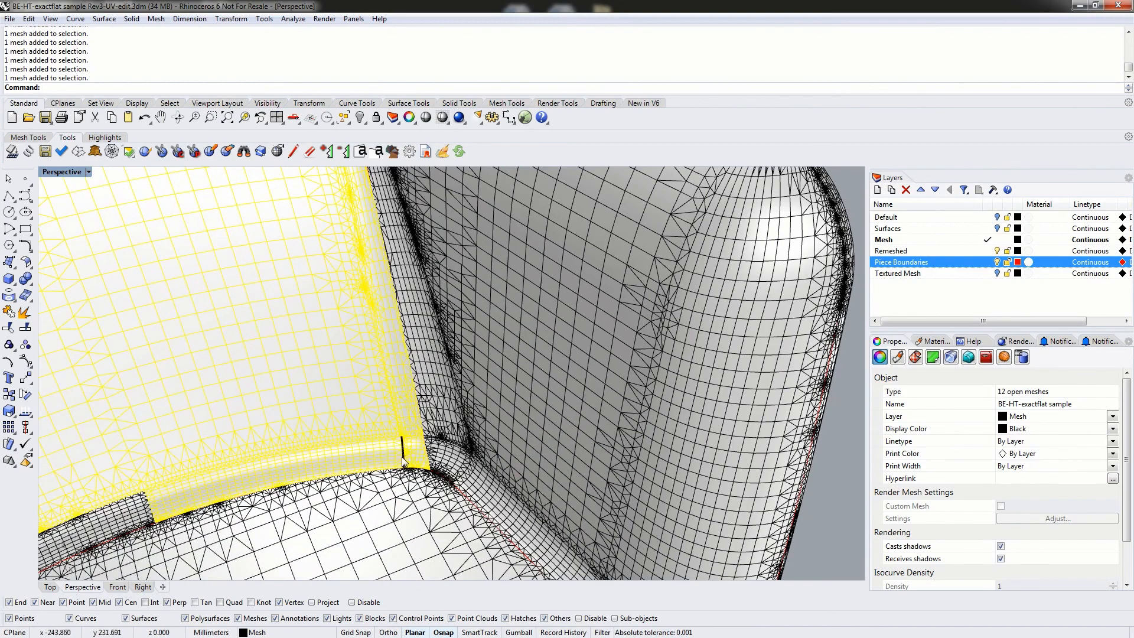
scroll(404, 458, "up", 4)
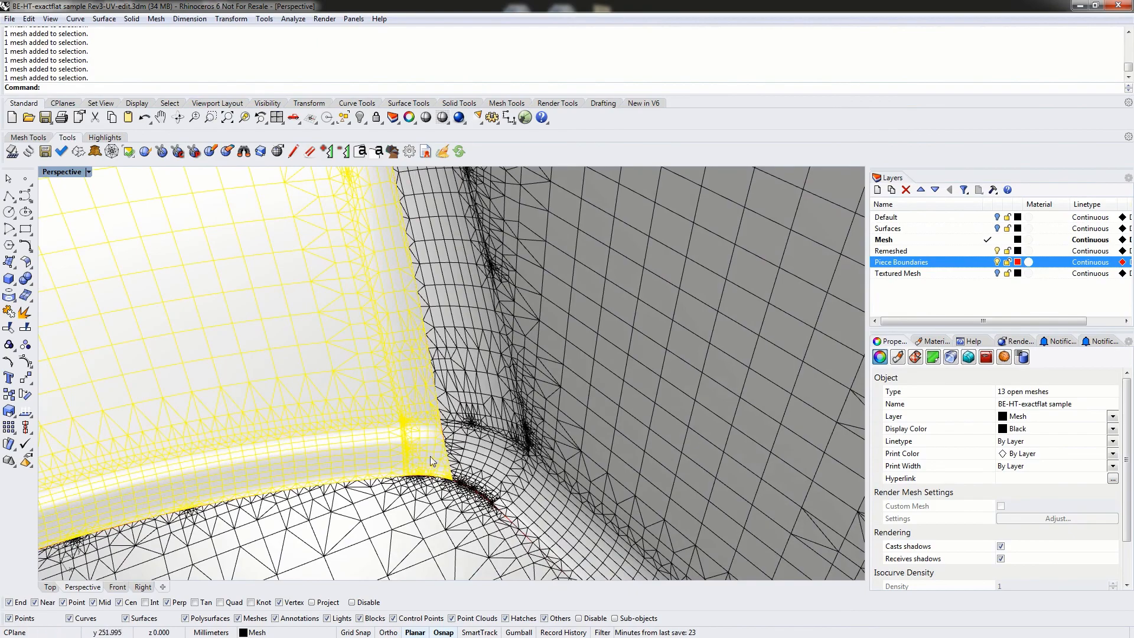
scroll(431, 461, "up", 2)
Add the remaining lower backrest strip and the small meshes at the opposite corner, picking the meshes among overlapping objects
scroll(348, 449, "down", 4)
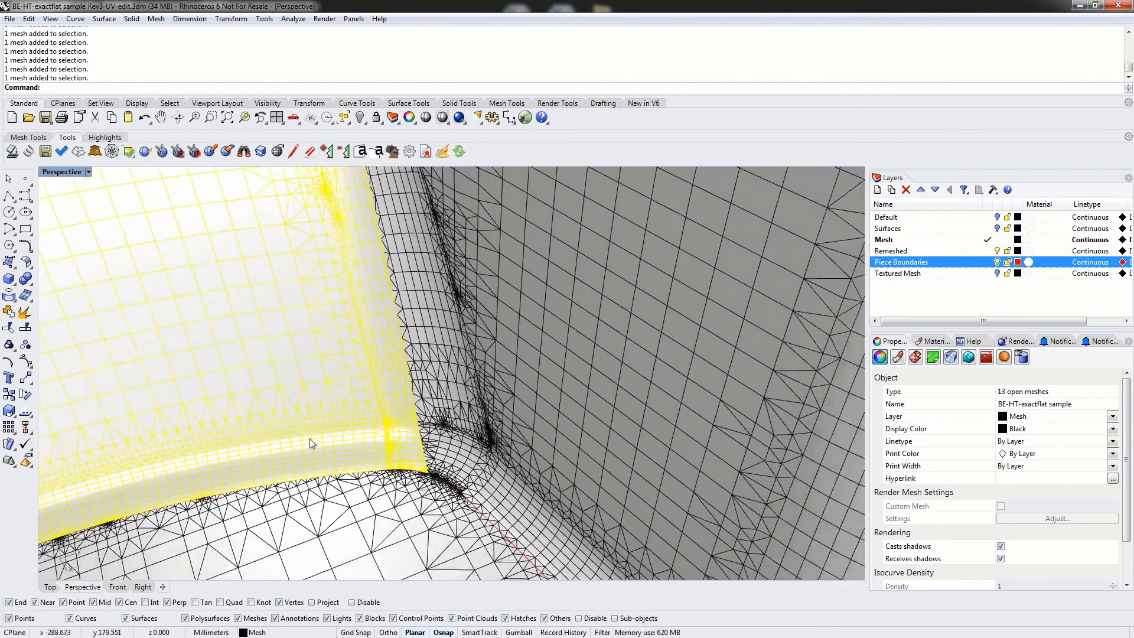
scroll(312, 444, "down", 3)
right_click_drag(271, 440, 554, 324)
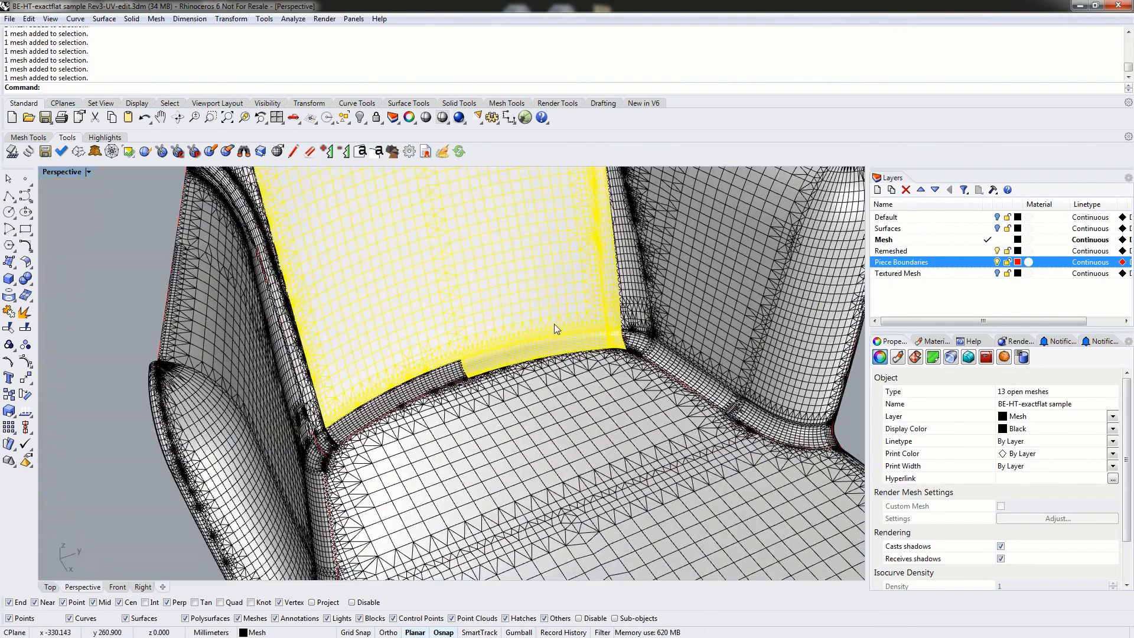
left_click(452, 380, "shift")
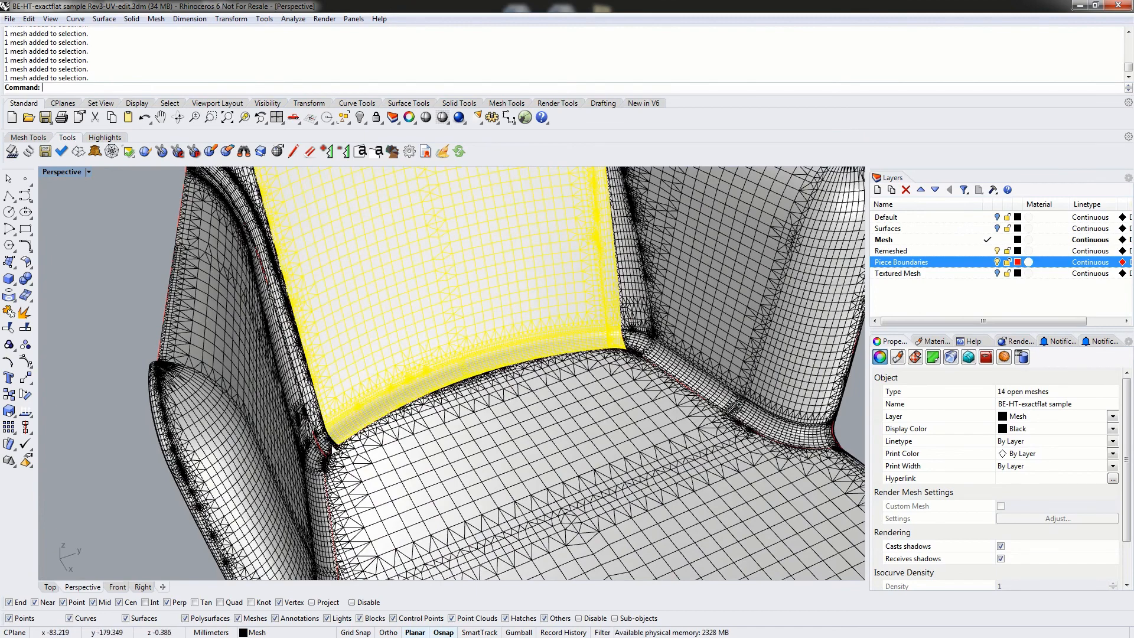
left_click(332, 446, "shift")
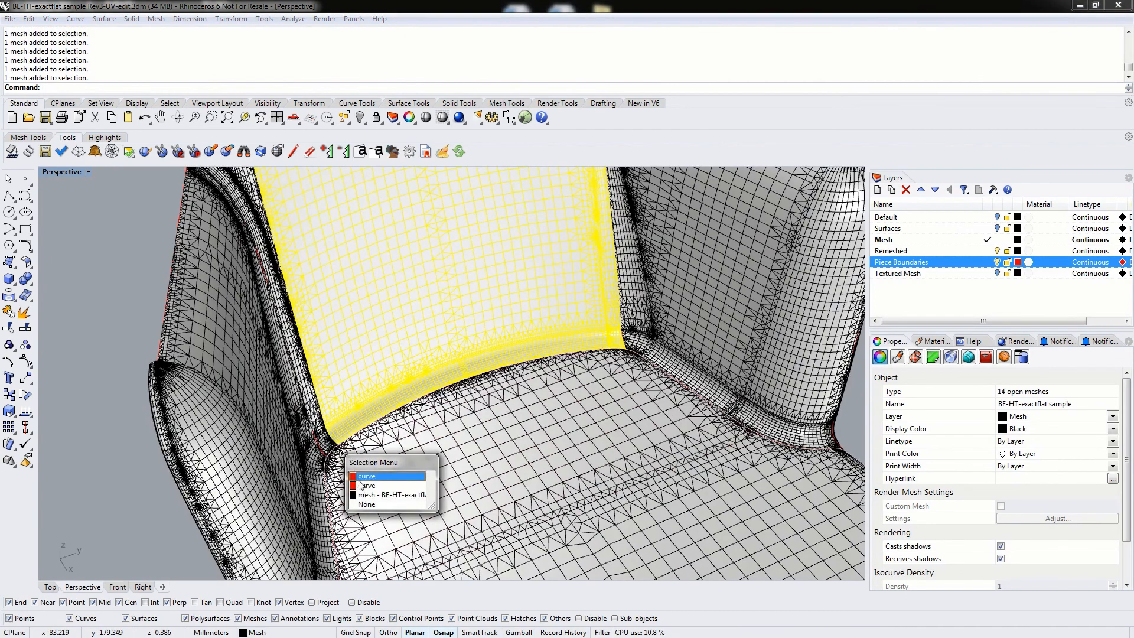
left_click(366, 504)
left_click(328, 445, "shift")
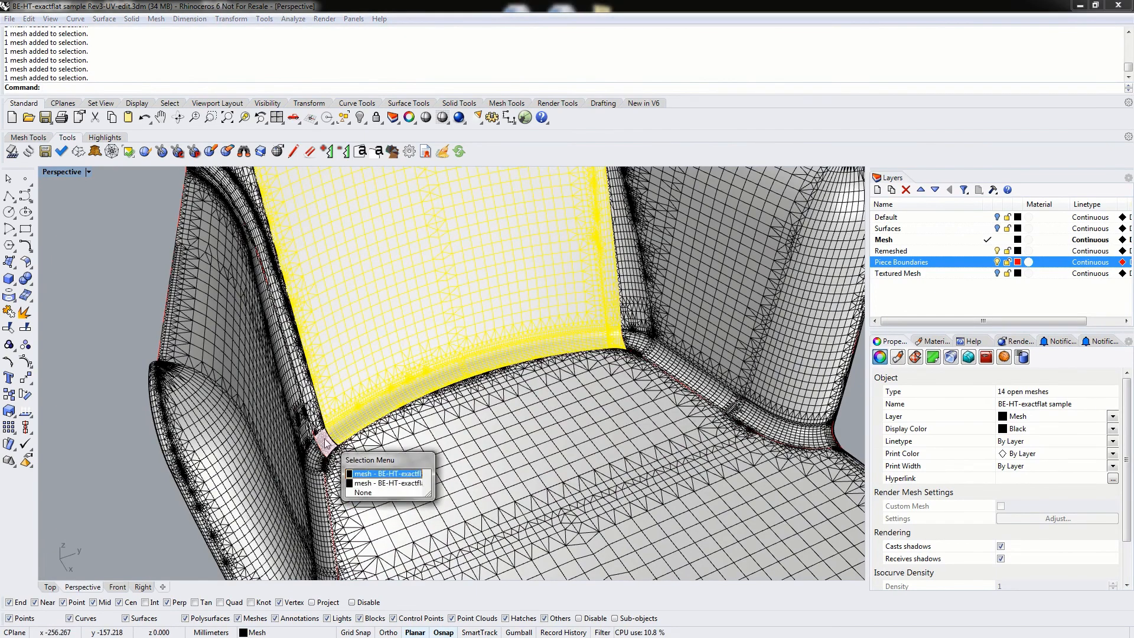
left_click(360, 484)
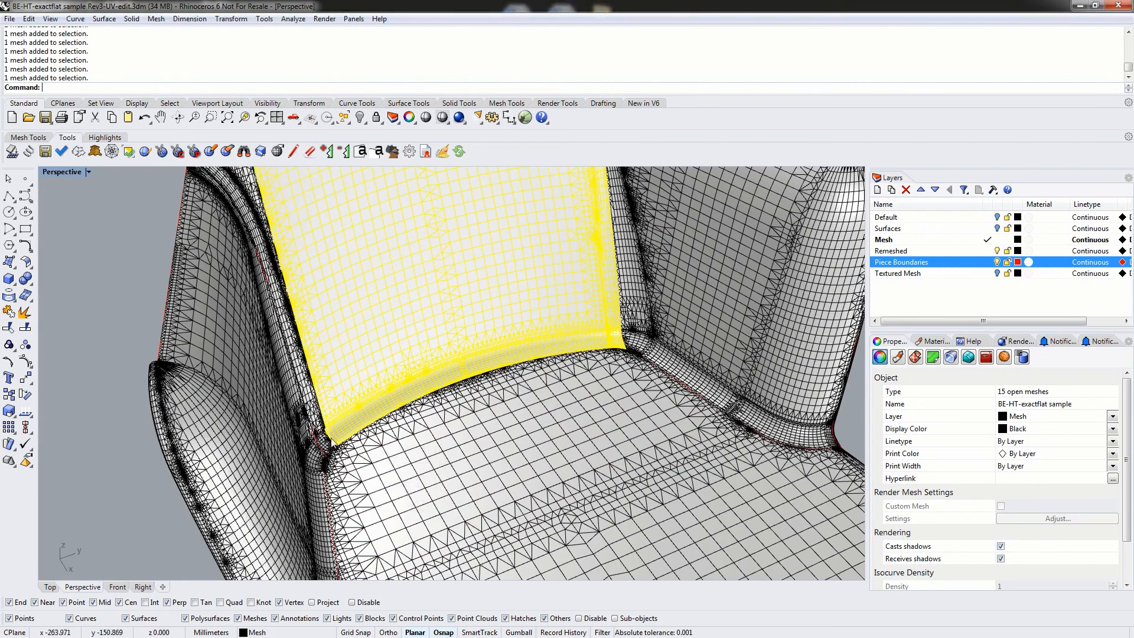
left_click(330, 439, "shift")
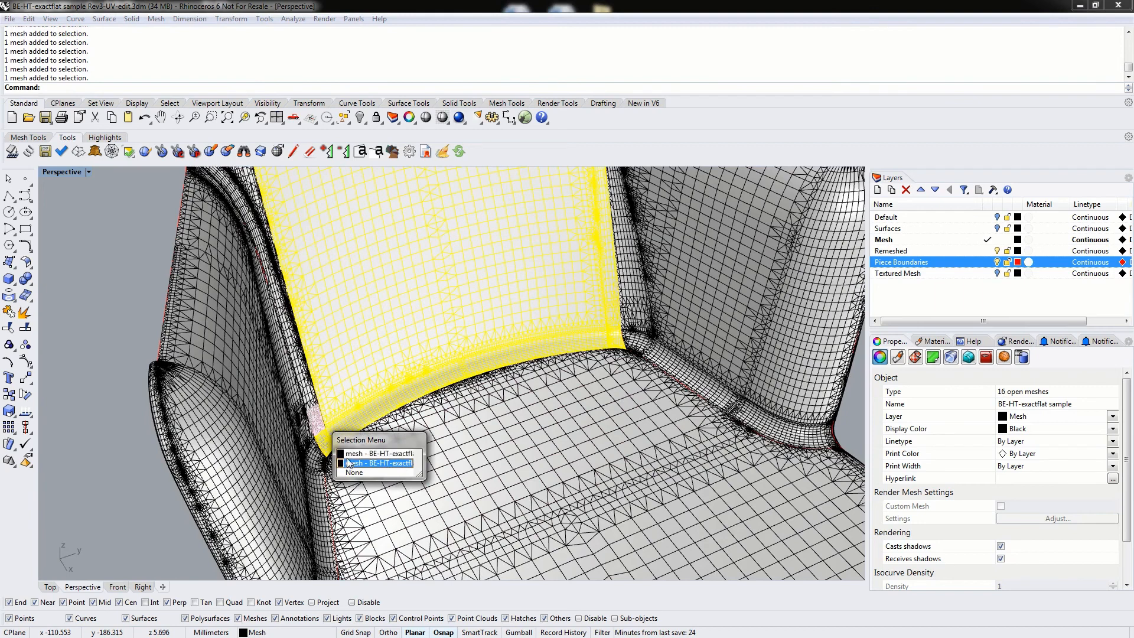
left_click(347, 453)
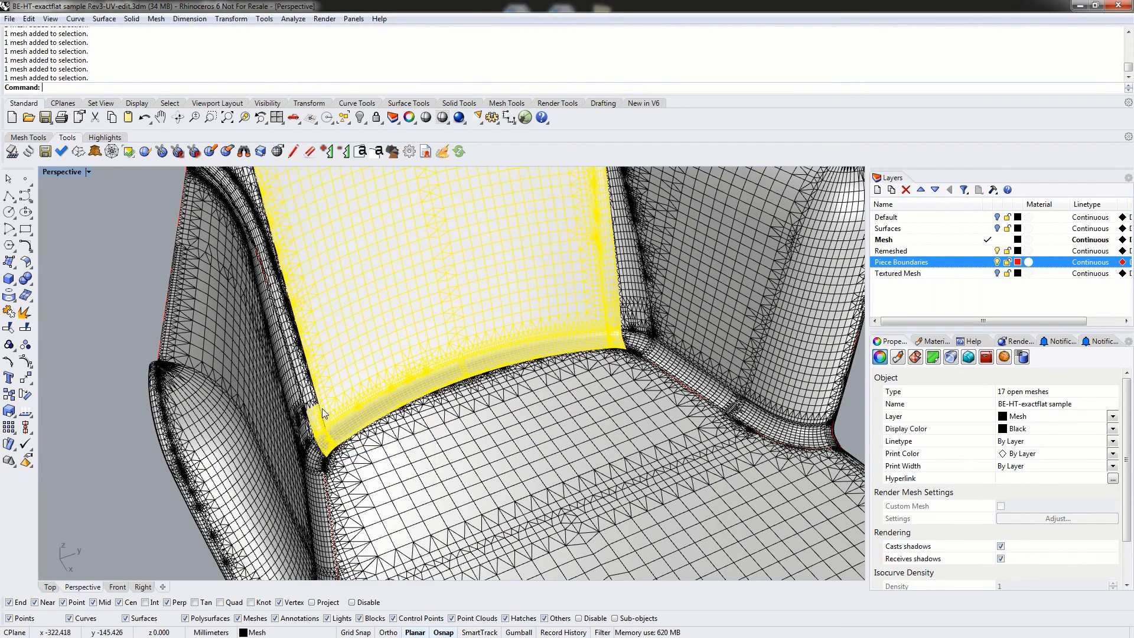
Add the strip meshes along the backrest's opposite side, including the armrest transition and the thin outer edge strip
left_click(314, 398, "shift")
left_click(316, 395)
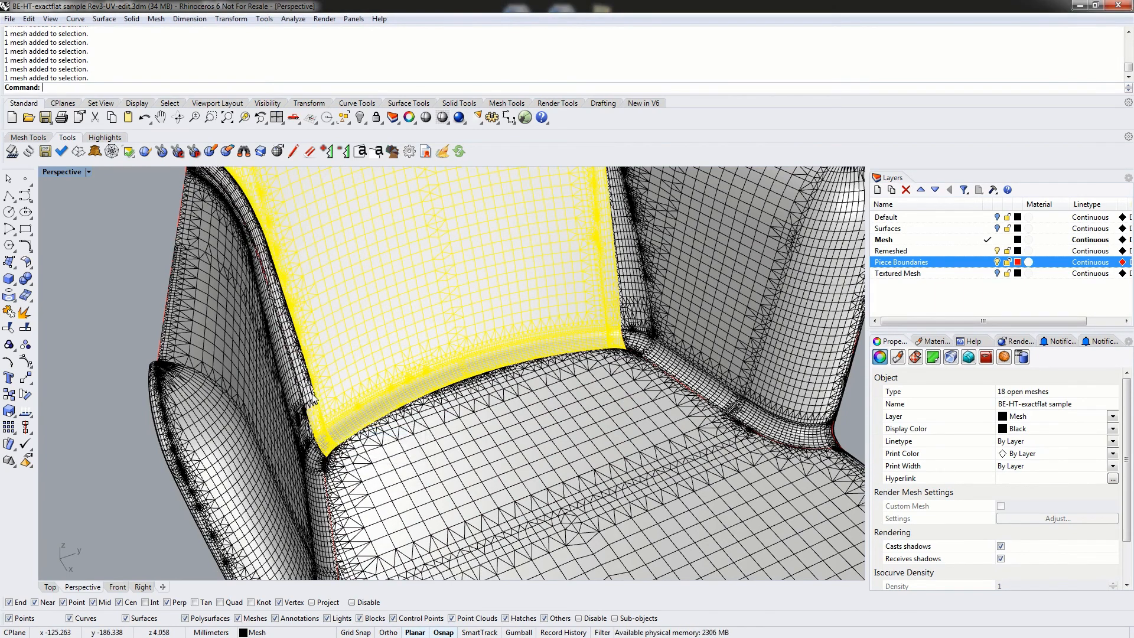
left_click(280, 278, "shift")
right_click_drag(364, 261, 331, 444, "shift")
scroll(458, 308, "up", 4)
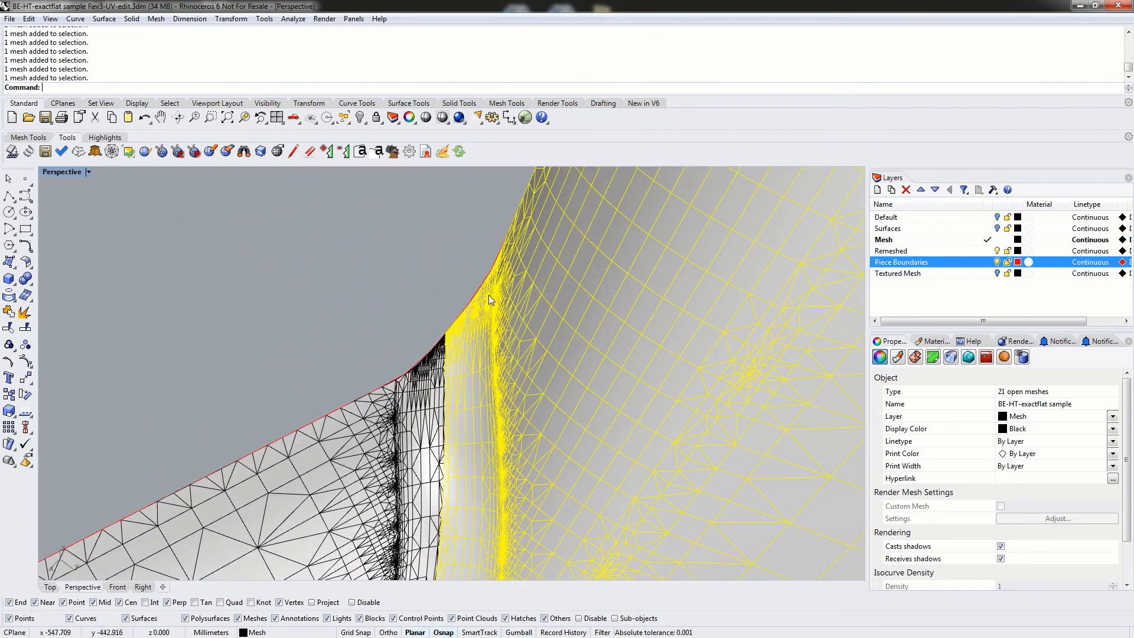
scroll(465, 345, "down", 8)
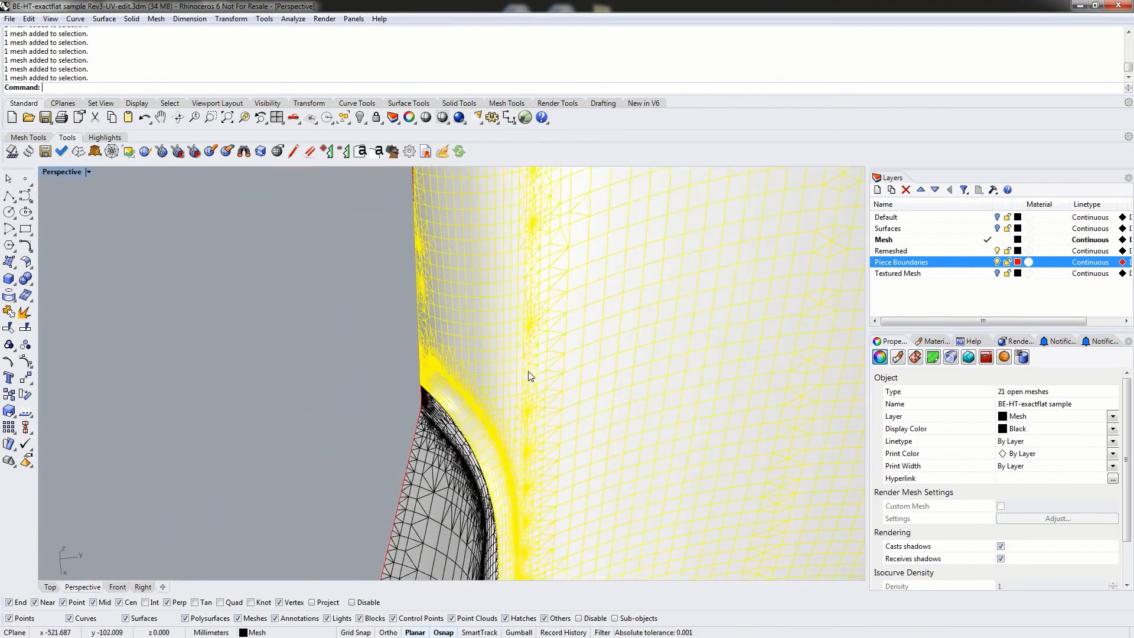
scroll(508, 320, "up", 8)
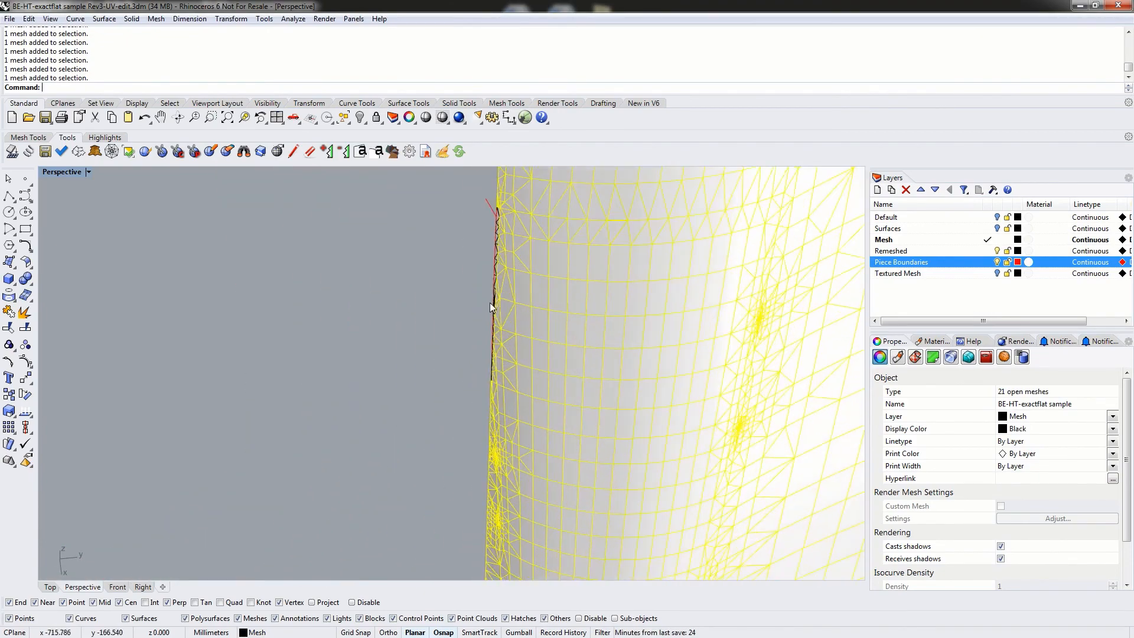
left_click(509, 190, "shift")
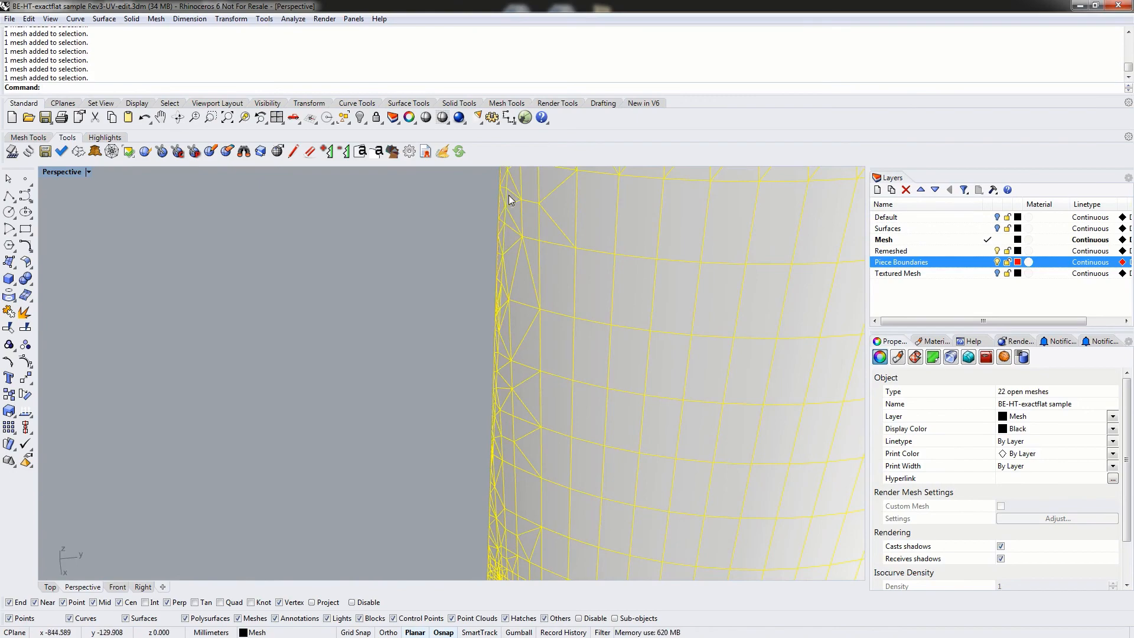
Join the selected backrest meshes into one mesh and weld it with an angle tolerance of 180
scroll(552, 385, "down", 5)
right_click_drag(710, 373, 562, 260)
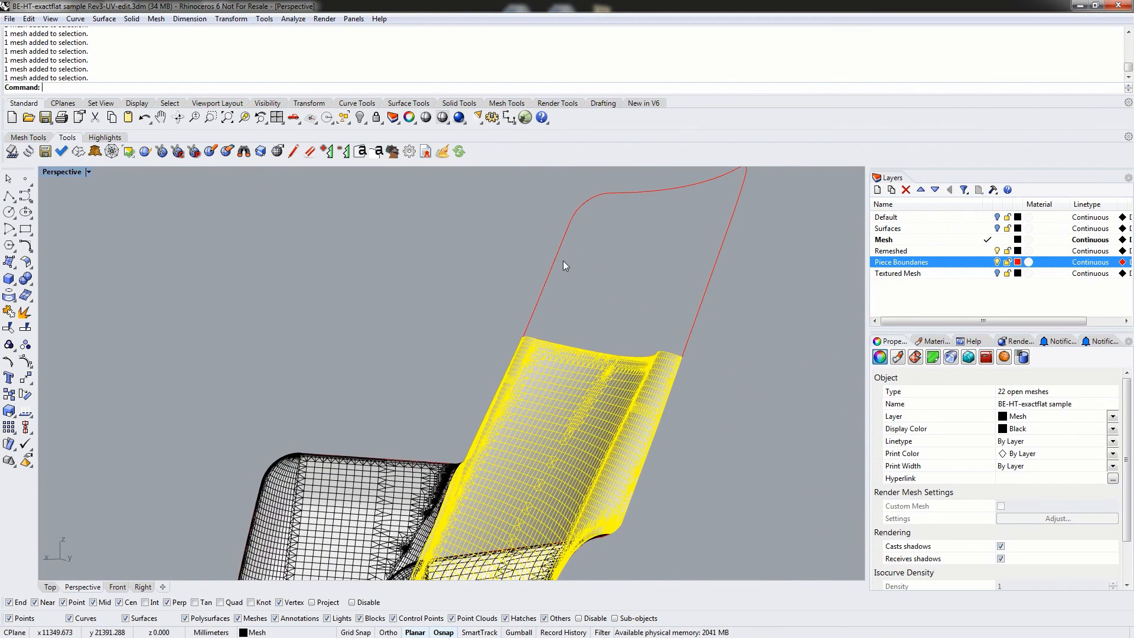
key("Return")
type("We")
key("Return")
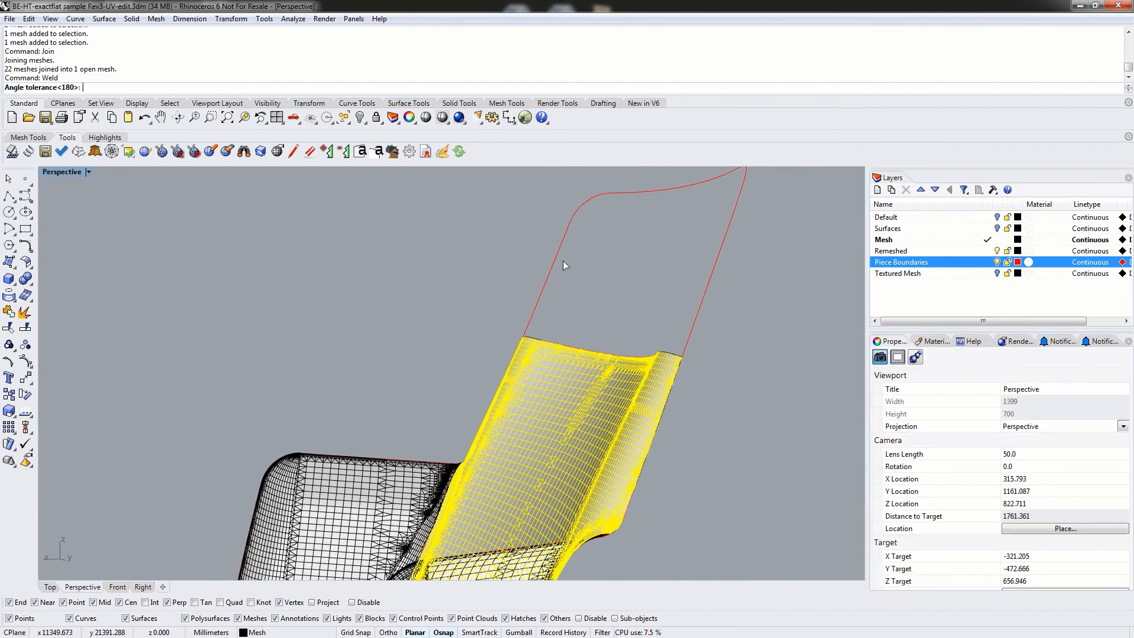
key("Return")
Hide the joined backrest mesh
type("Hide")
key("Return")
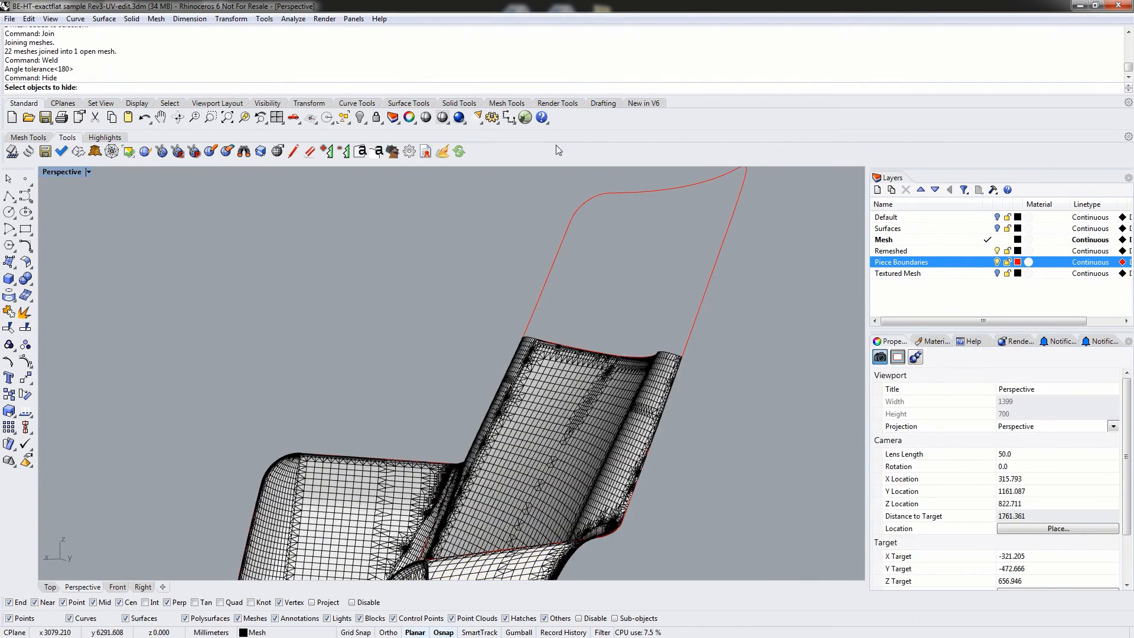
left_click(584, 373)
key("Return")
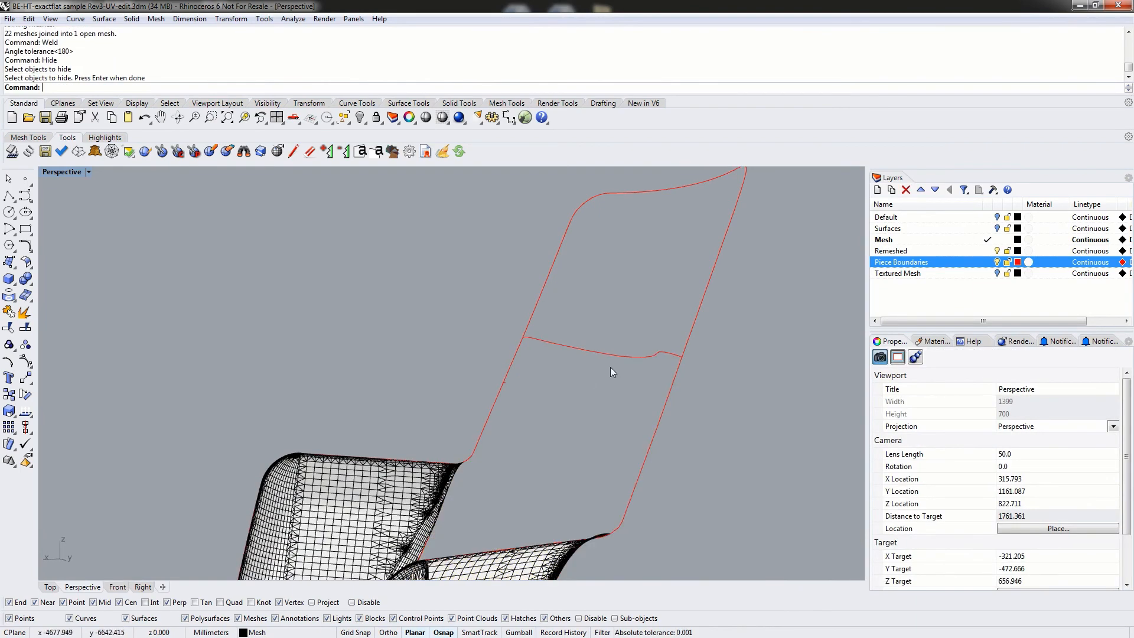
Select the first armrest's inner meshes, from the narrow rear corner across the flat panel to the rounded front section
right_click_drag(611, 367, 420, 313)
scroll(532, 324, "up", 5)
scroll(567, 362, "up", 3)
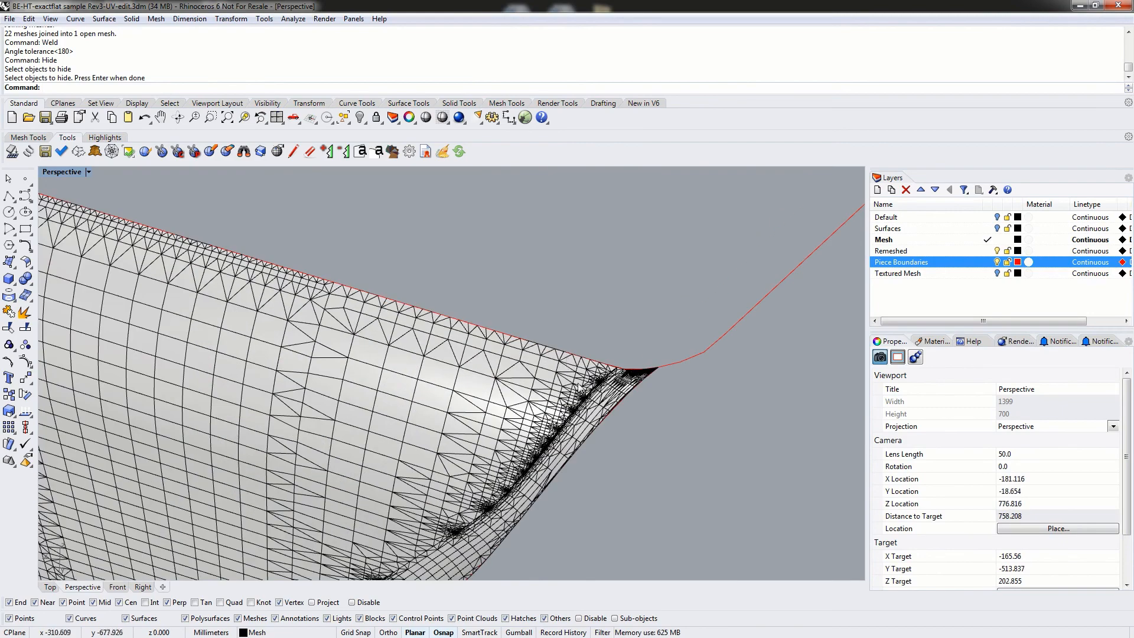
left_click(608, 399)
left_click(574, 402)
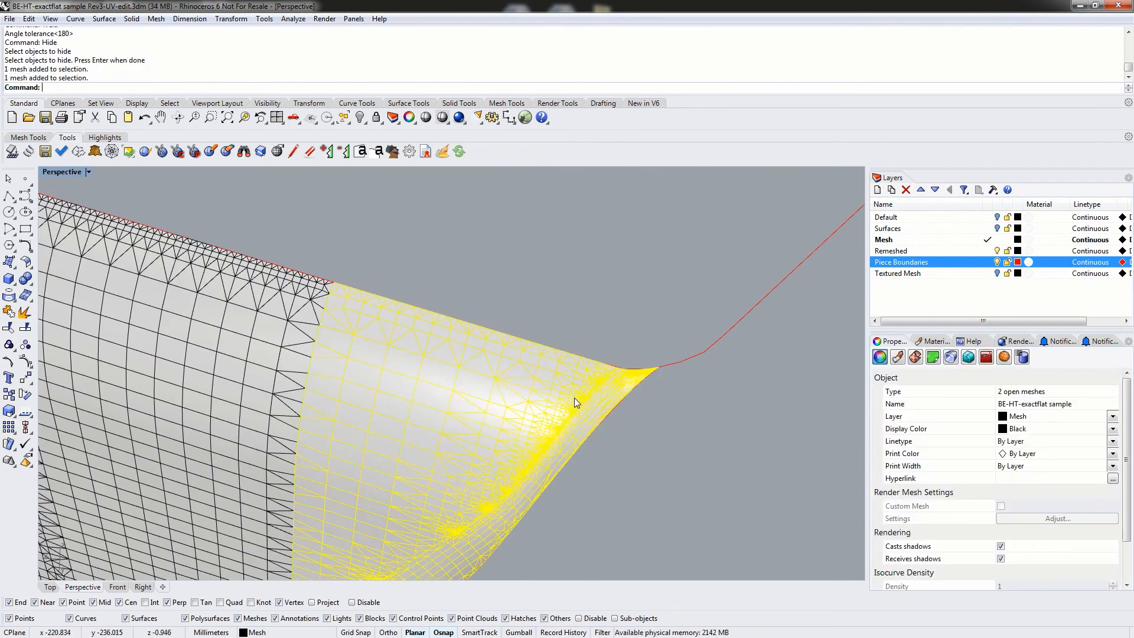
left_click(258, 341)
right_click_drag(244, 342, 593, 340)
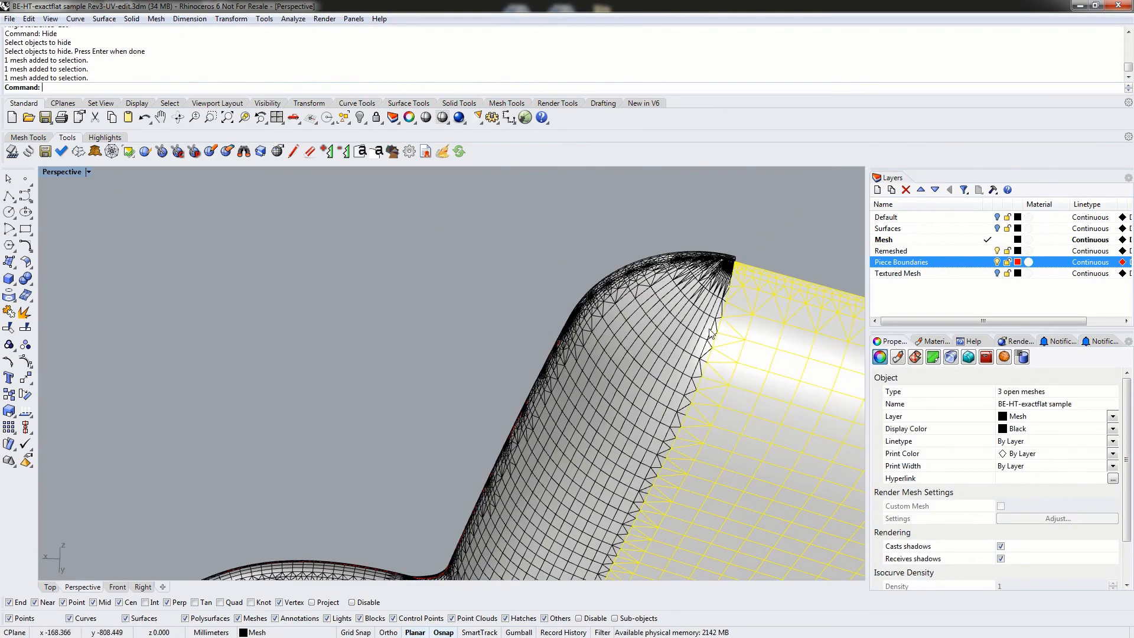
left_click(691, 337)
right_click_drag(691, 336, 525, 392)
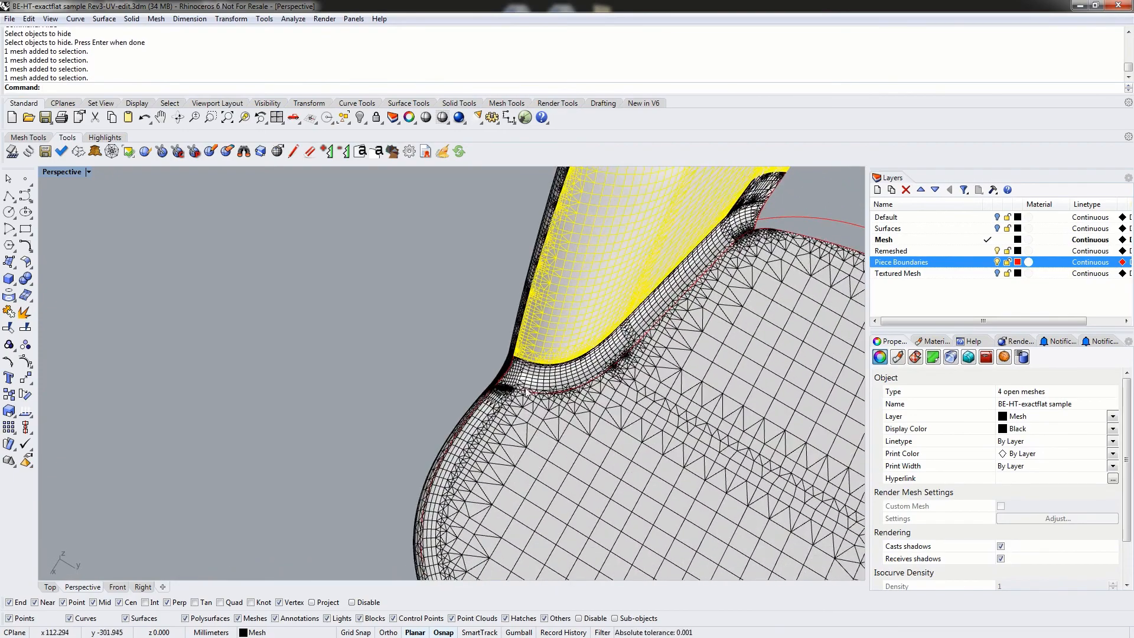
scroll(526, 392, "up", 6)
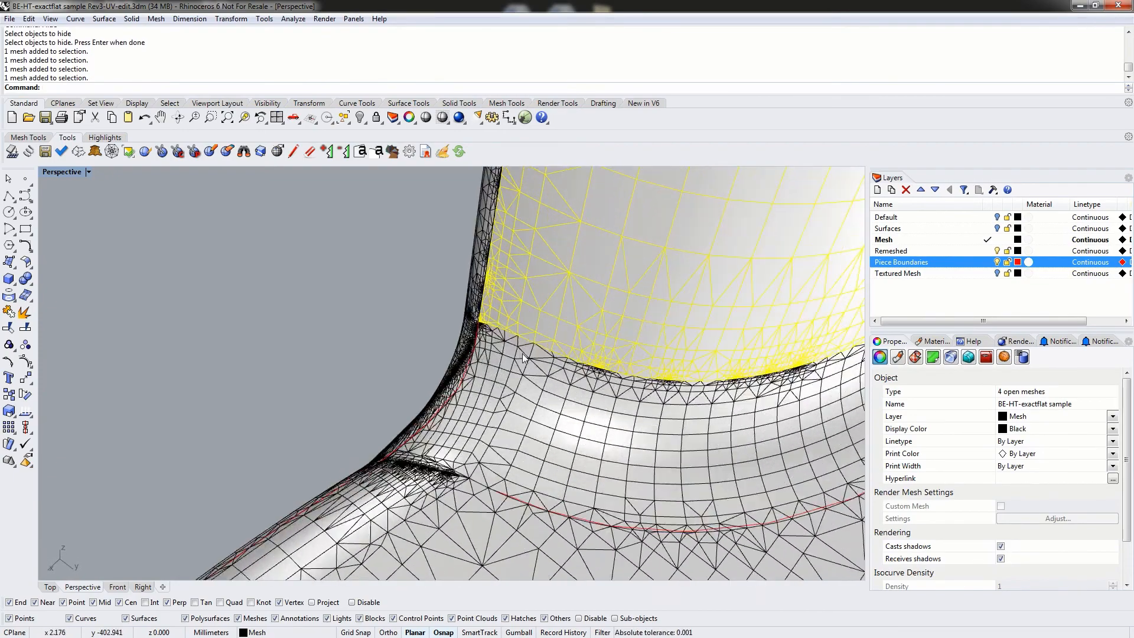
left_click(495, 374)
right_click_drag(470, 420, 540, 508)
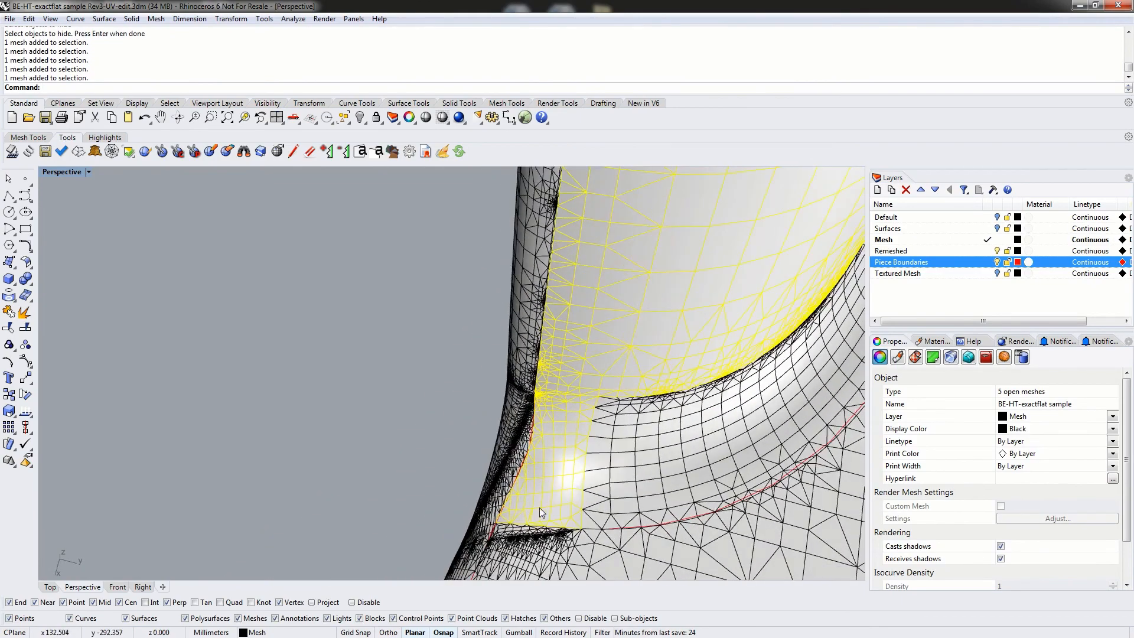
scroll(540, 507, "up", 5)
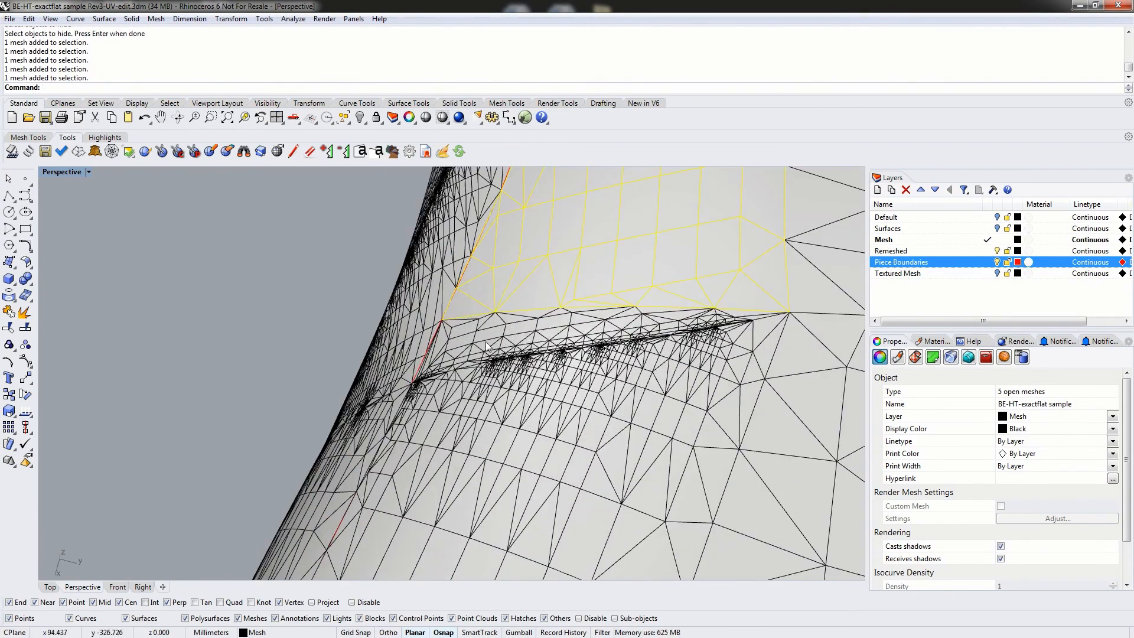
left_click(608, 268, "ctrl")
right_click_drag(597, 309, 544, 303)
left_click(775, 476)
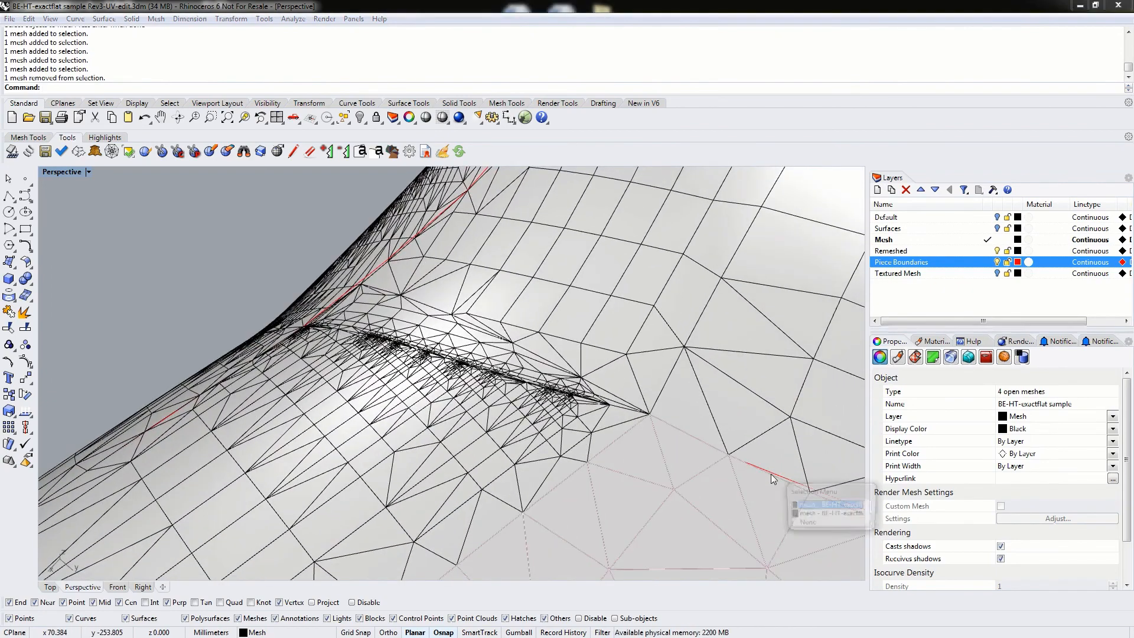
left_click(801, 524)
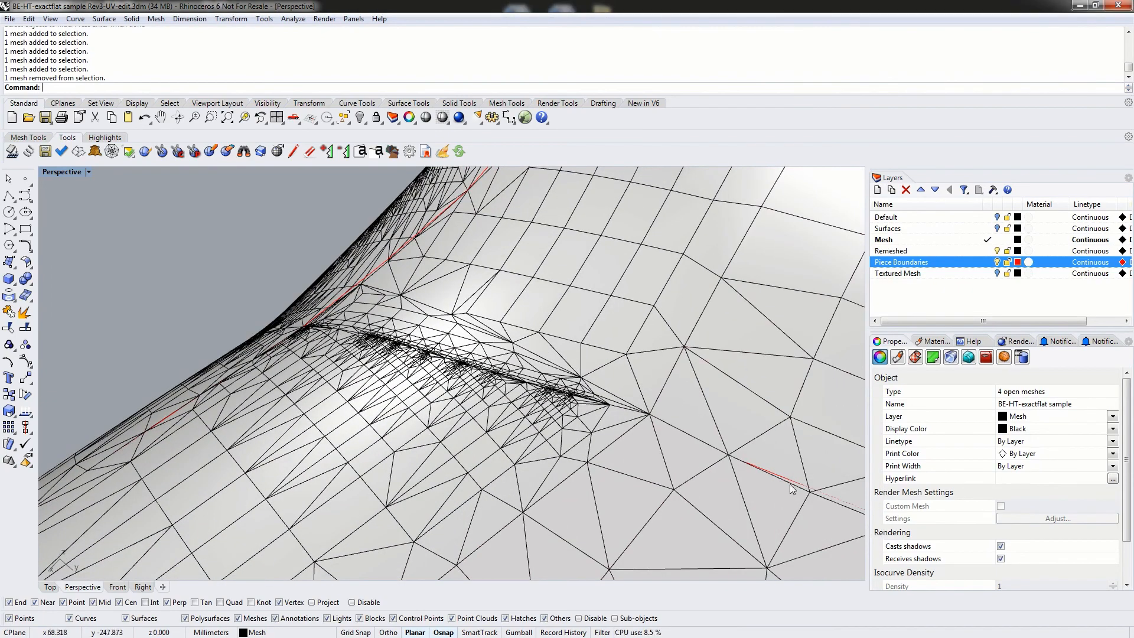
left_click(789, 482)
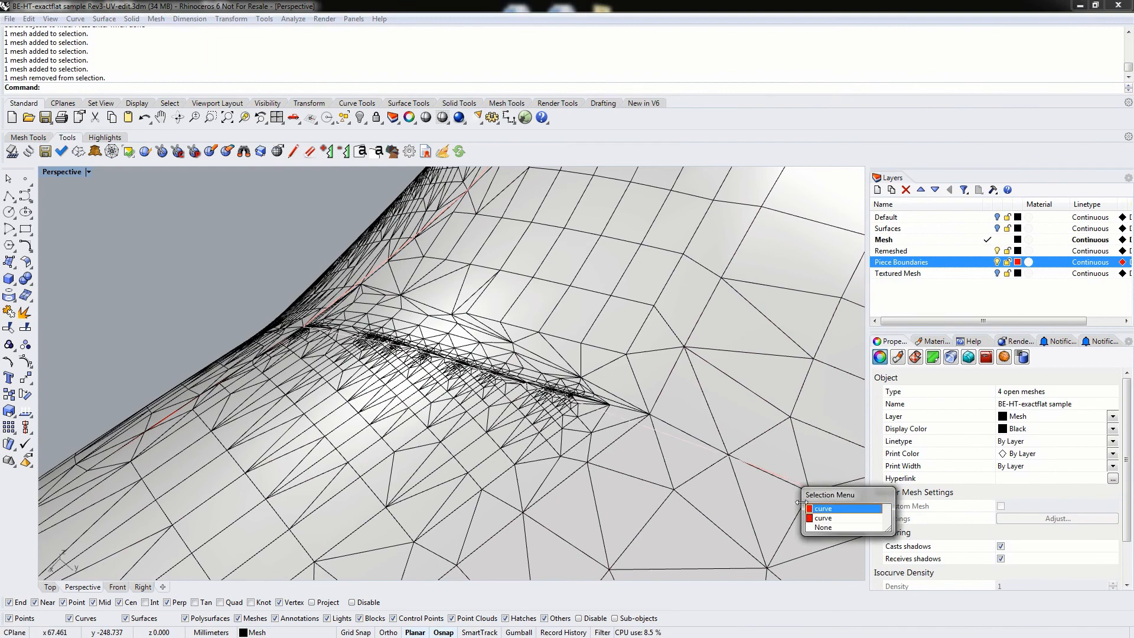
left_click(820, 524)
Add the small lower corner meshes, the seat transition strips and the remaining rear corner mesh to the armrest selection
left_click(367, 313, "shift")
left_click(459, 298, "shift")
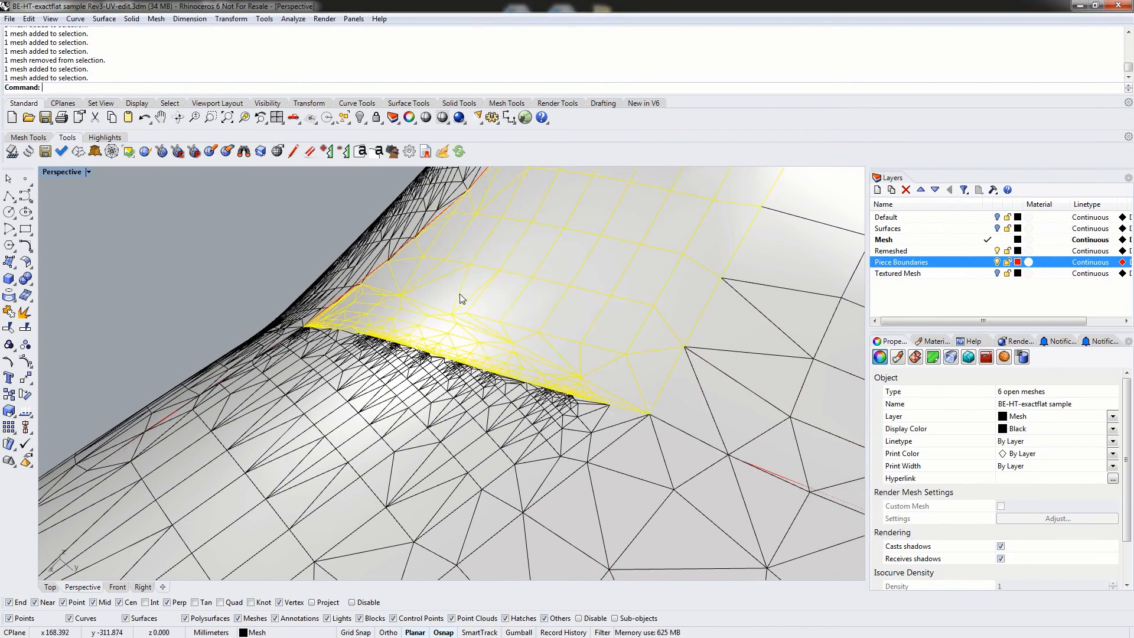
left_click(725, 397, "shift")
right_click_drag(725, 396, 195, 118)
left_click(518, 392, "shift")
left_click(444, 303, "shift")
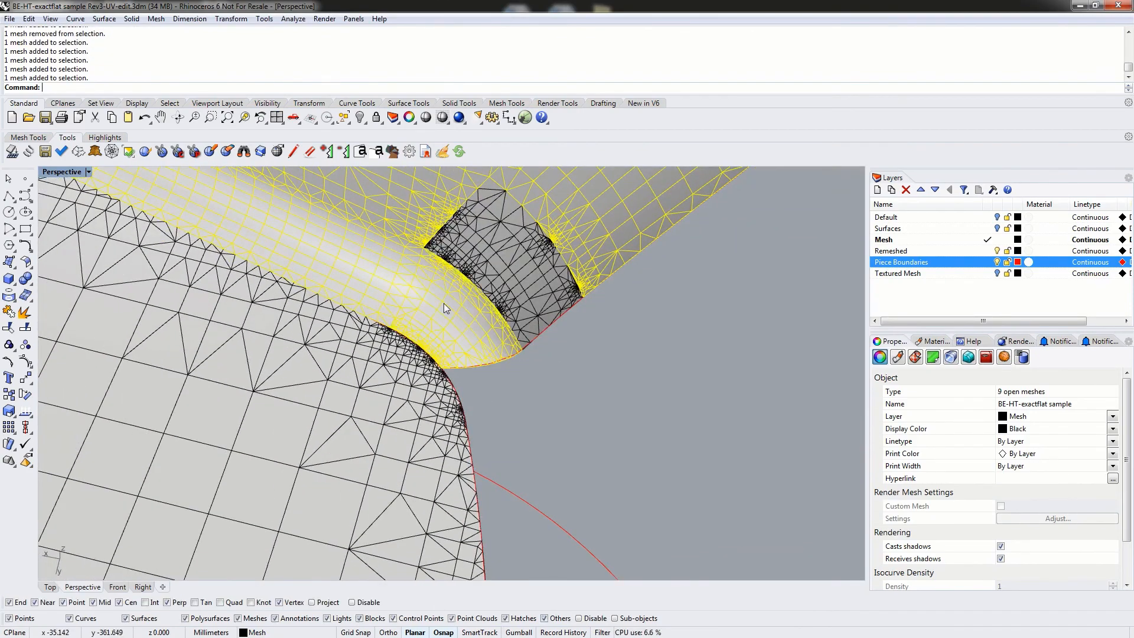
left_click(505, 288, "shift")
scroll(471, 237, "down", 3)
right_click_drag(471, 236, 295, 289)
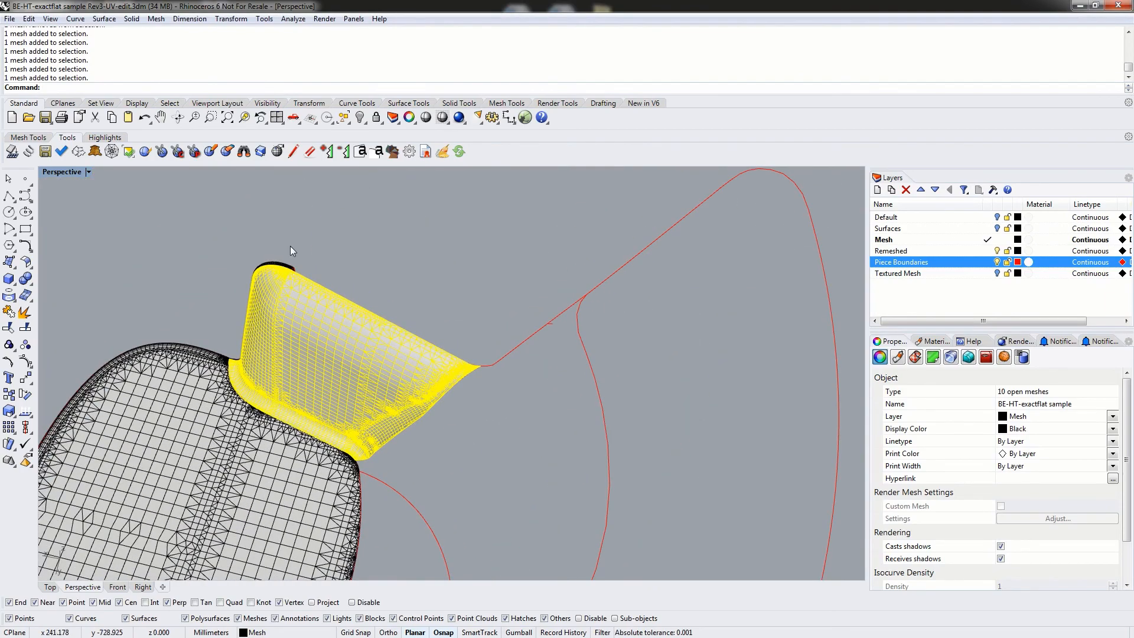
Join the selected armrest meshes into one mesh and weld it with an angle tolerance of 180
key("Return")
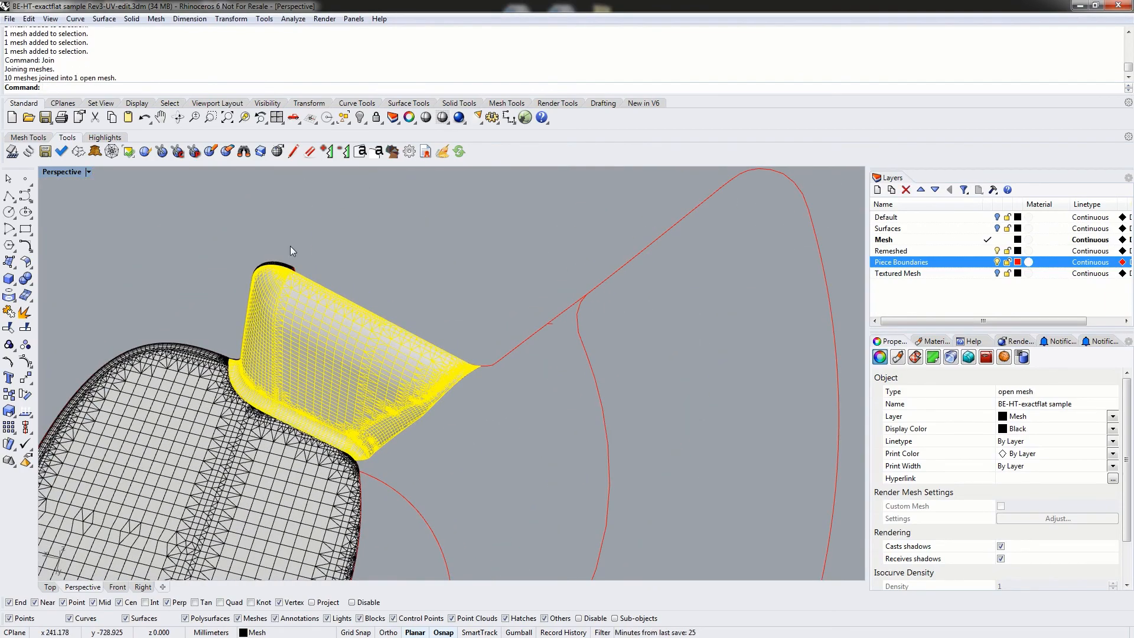
type("weld")
key("Return")
key("Return")
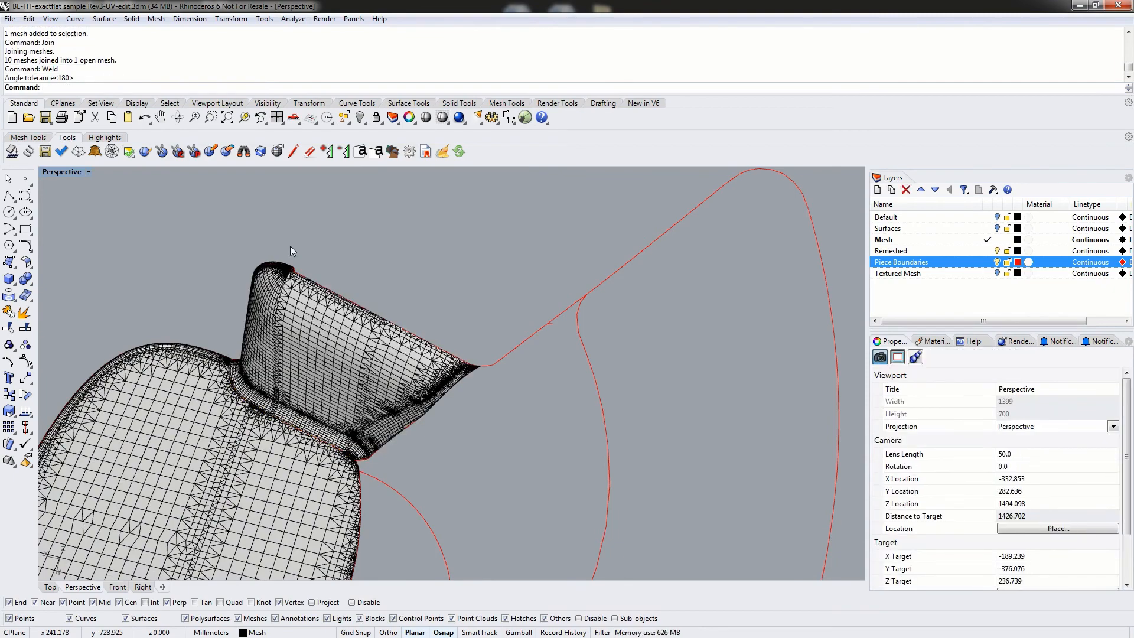
Hide the joined mesh of the first armrest's inner side
left_click(306, 310)
type("Hide")
key("Return")
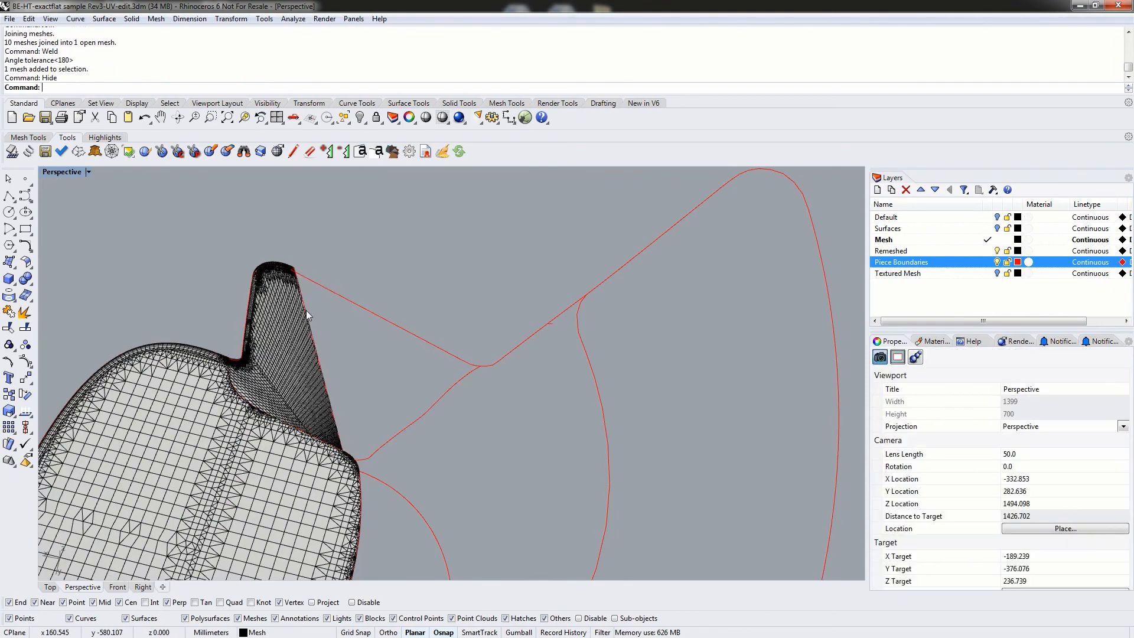
Select the small corner meshes and the curved seat transition strip at the base of the opposite armrest
right_click_drag(351, 279, 483, 567)
scroll(612, 466, "up", 15)
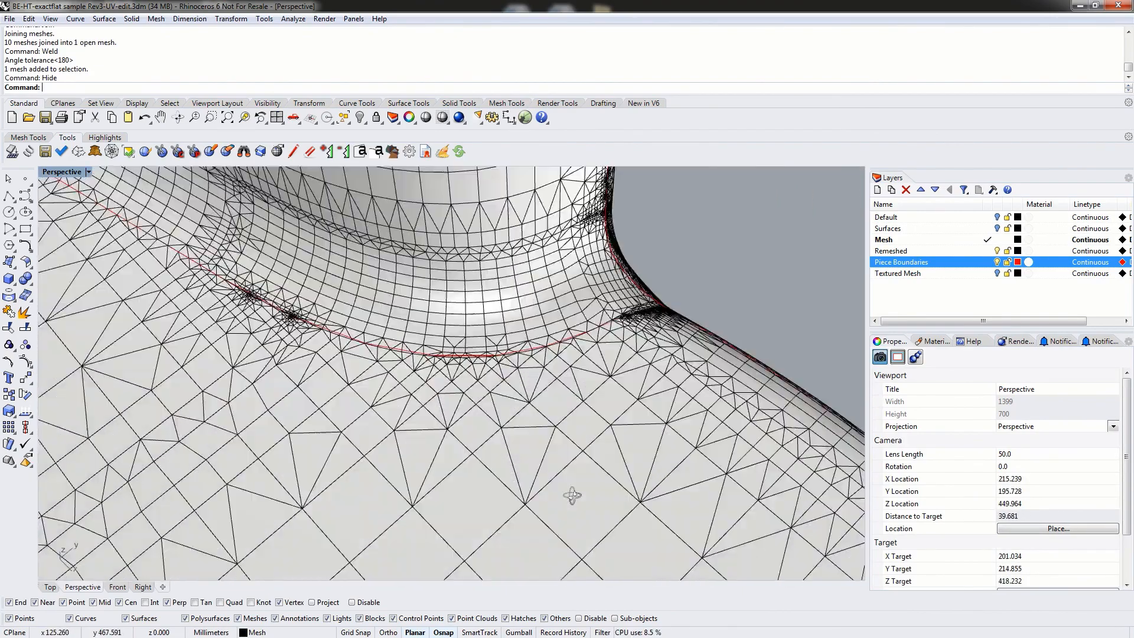
right_click_drag(571, 496, 687, 354)
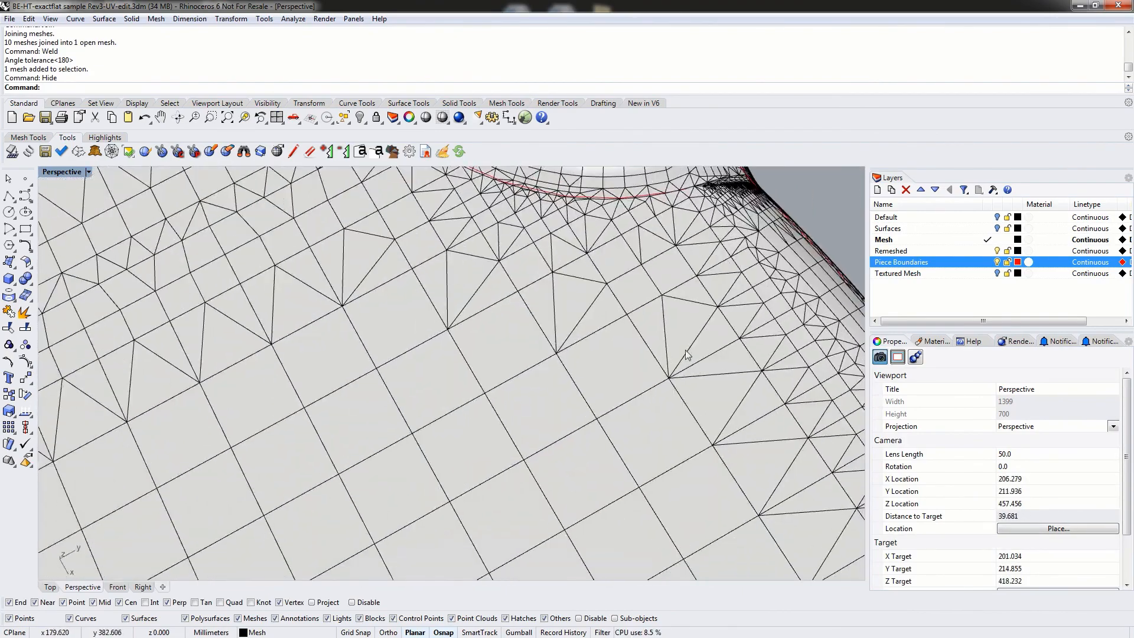
right_click_drag(648, 440, 622, 490)
scroll(732, 206, "up", 4)
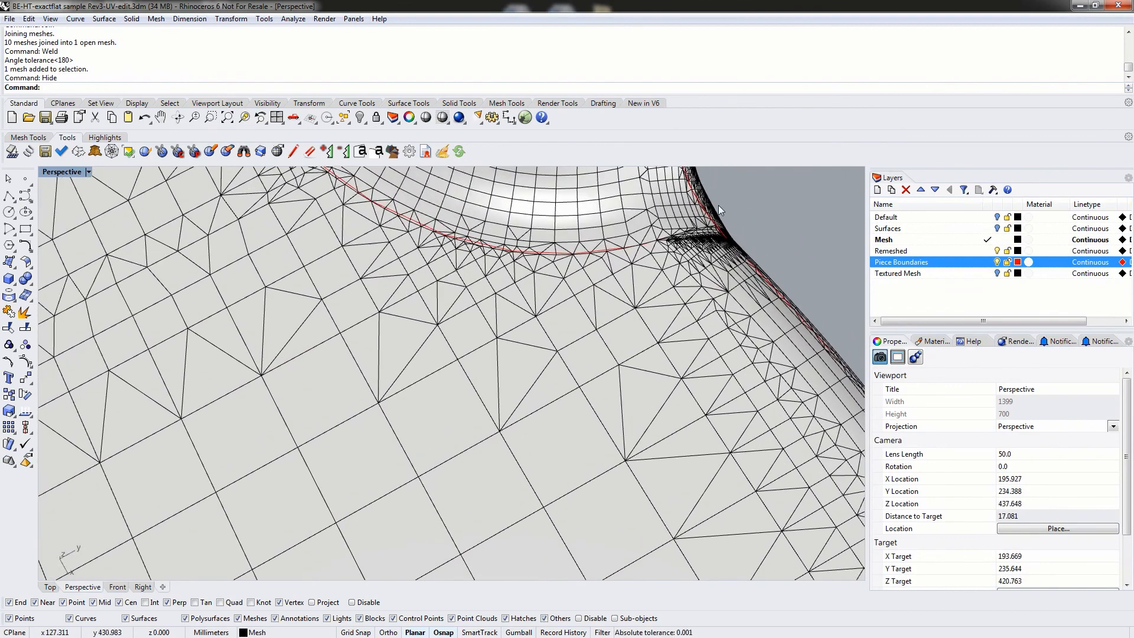
left_click(715, 248)
left_click(733, 258)
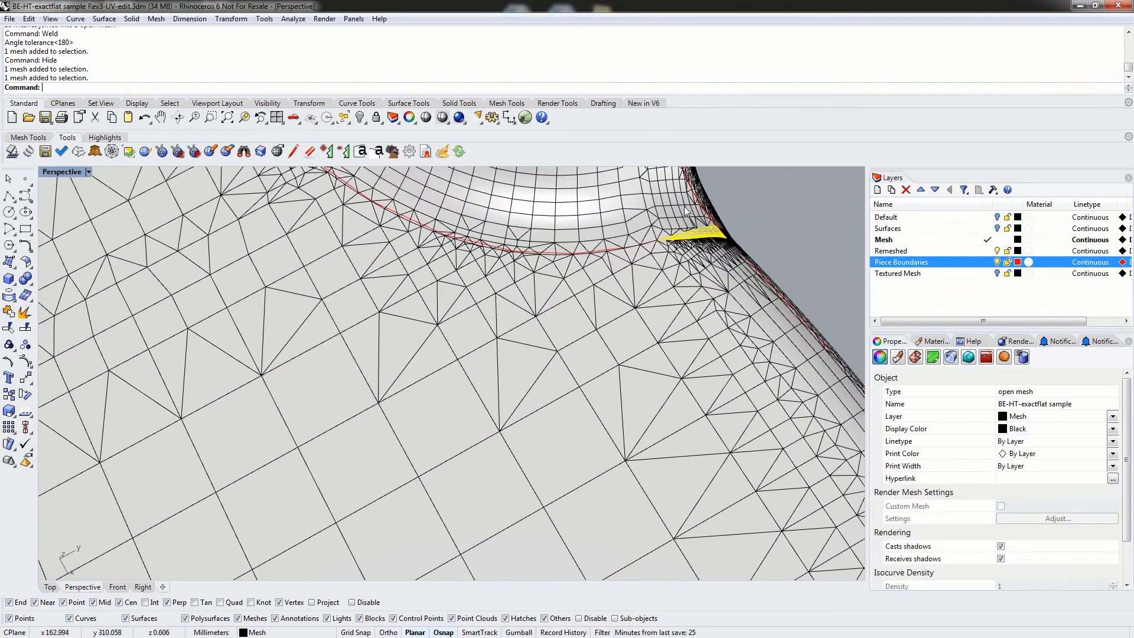
left_click(636, 225, "shift")
Add the opposite armrest's rounded front section, remaining transition strips, inner panel and narrow rear meshes to the selection
scroll(592, 242, "down", 7)
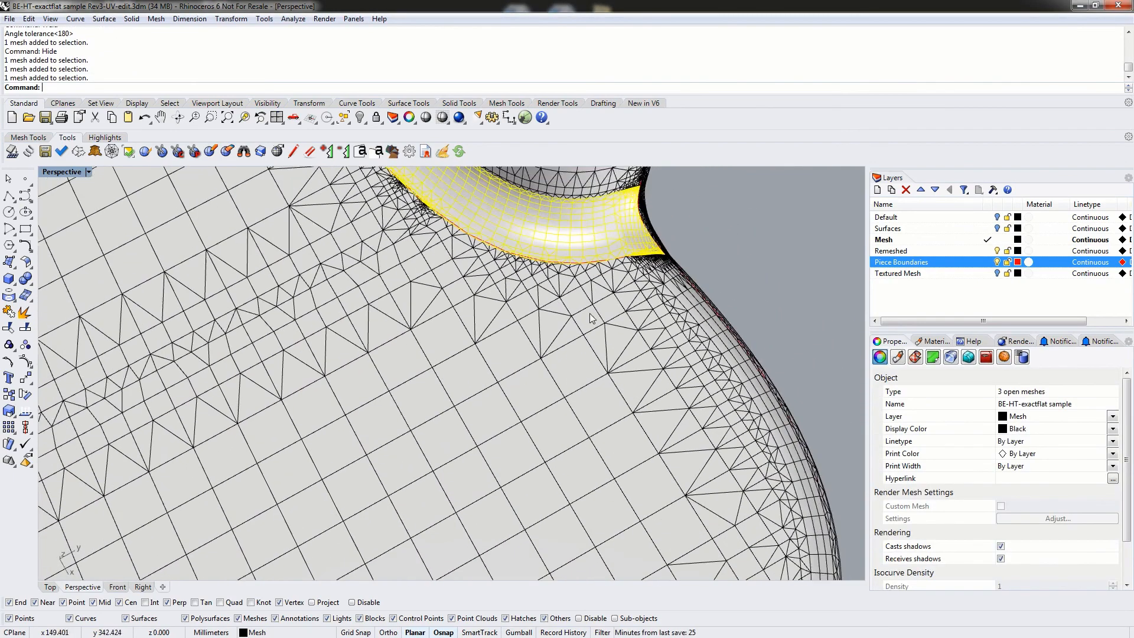
right_click_drag(602, 261, 416, 463, "shift")
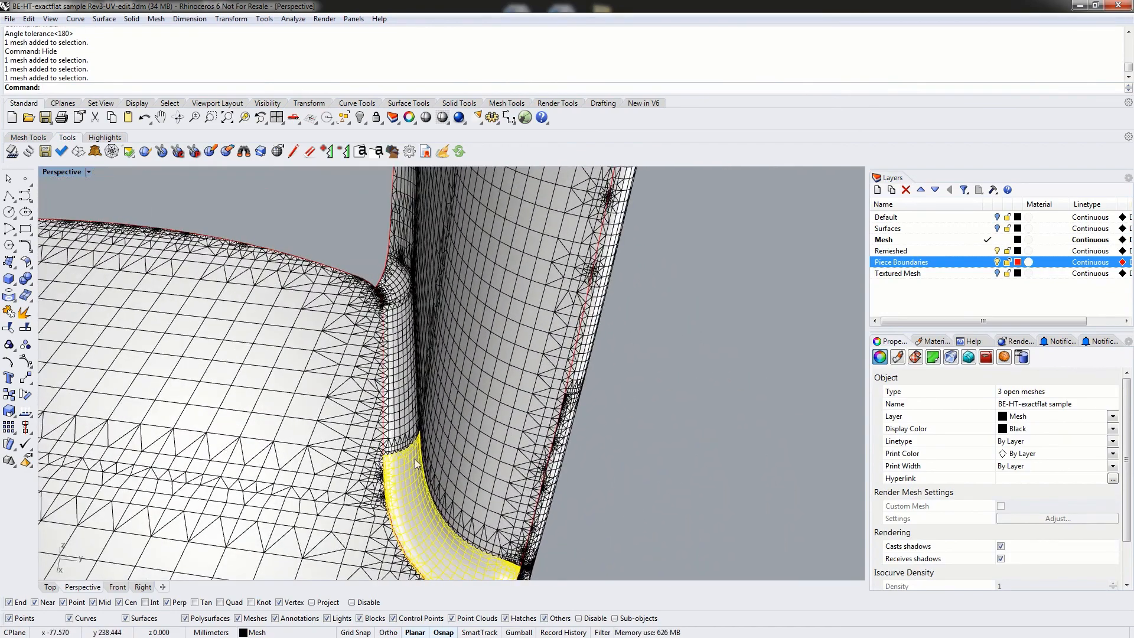
left_click(514, 544, "shift")
right_click_drag(374, 338, 473, 354)
left_click(171, 434, "shift")
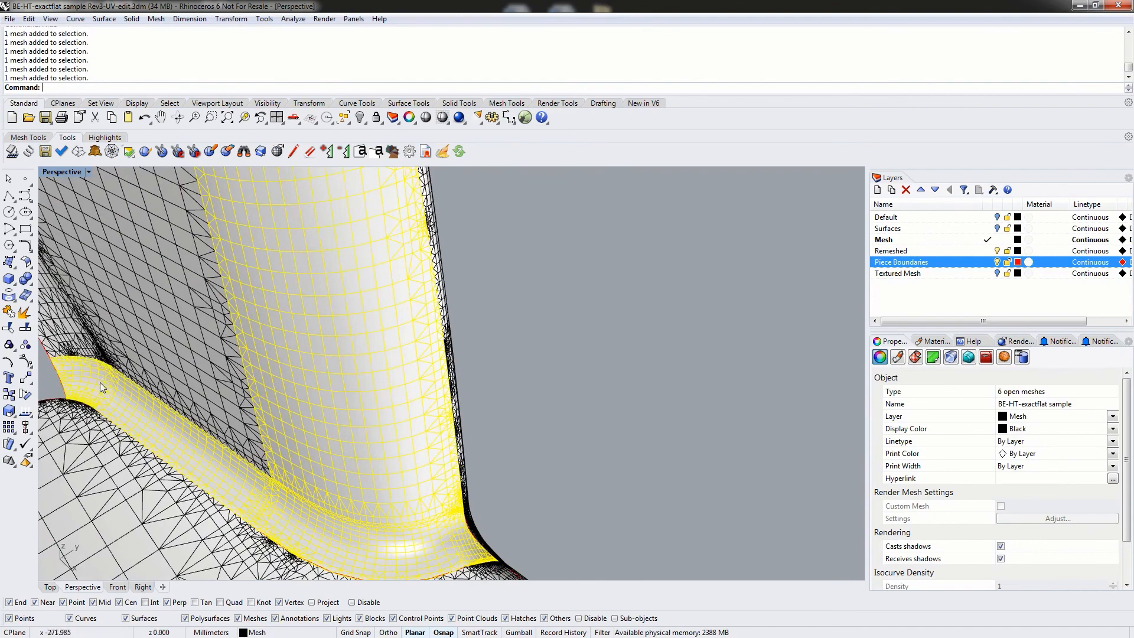
left_click(91, 352, "shift")
left_click(83, 319, "shift")
scroll(175, 310, "down", 9)
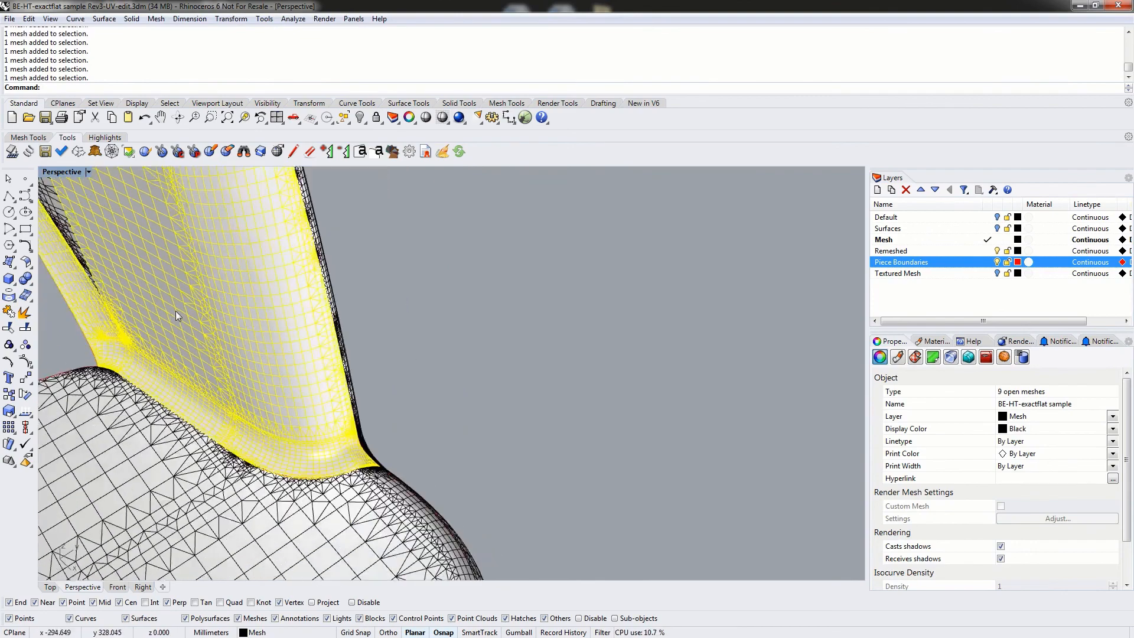
right_click_drag(132, 254, 502, 443, "shift")
right_click_drag(502, 443, 355, 404)
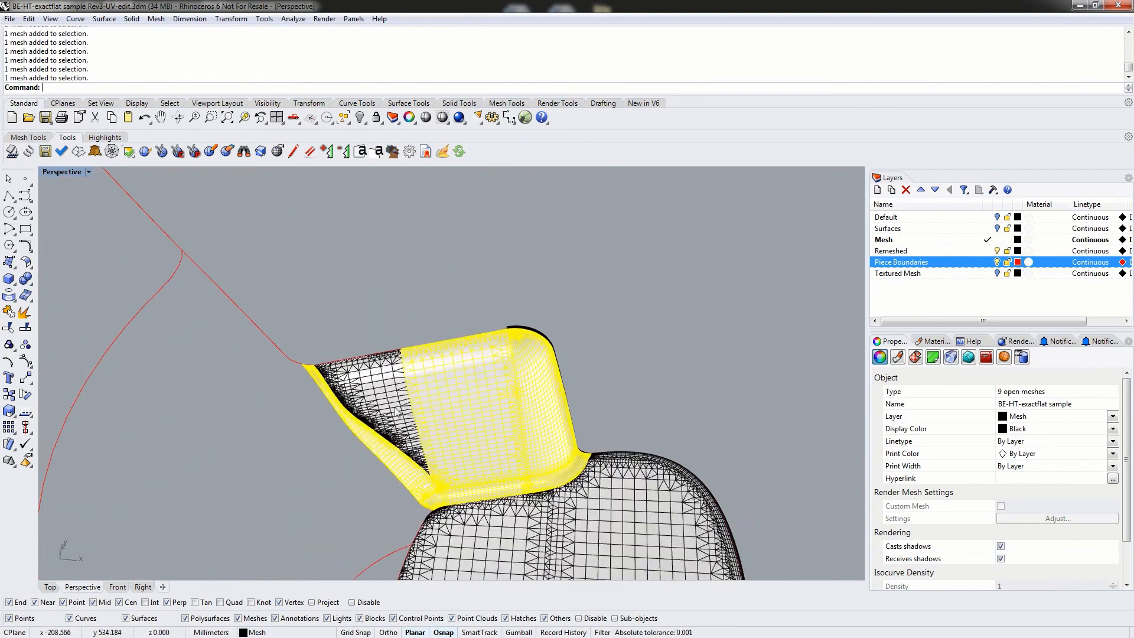
left_click(353, 403, "shift")
Join the selected meshes of the opposite armrest and weld the result with an angle tolerance of 180
type("Join")
key("Return")
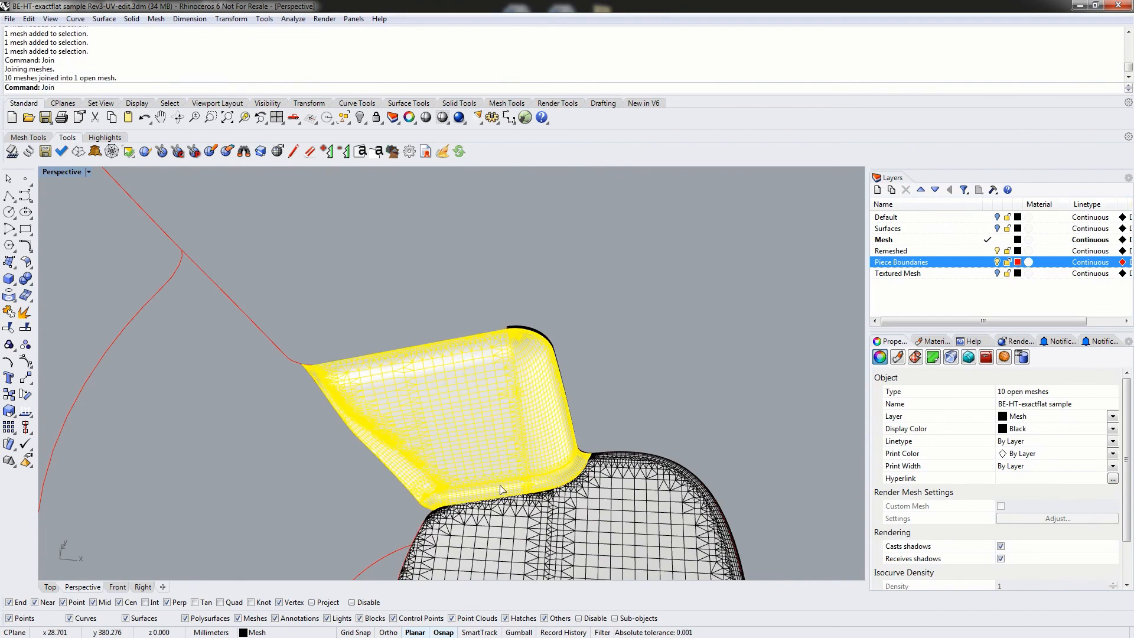
key("Return")
key("Return")
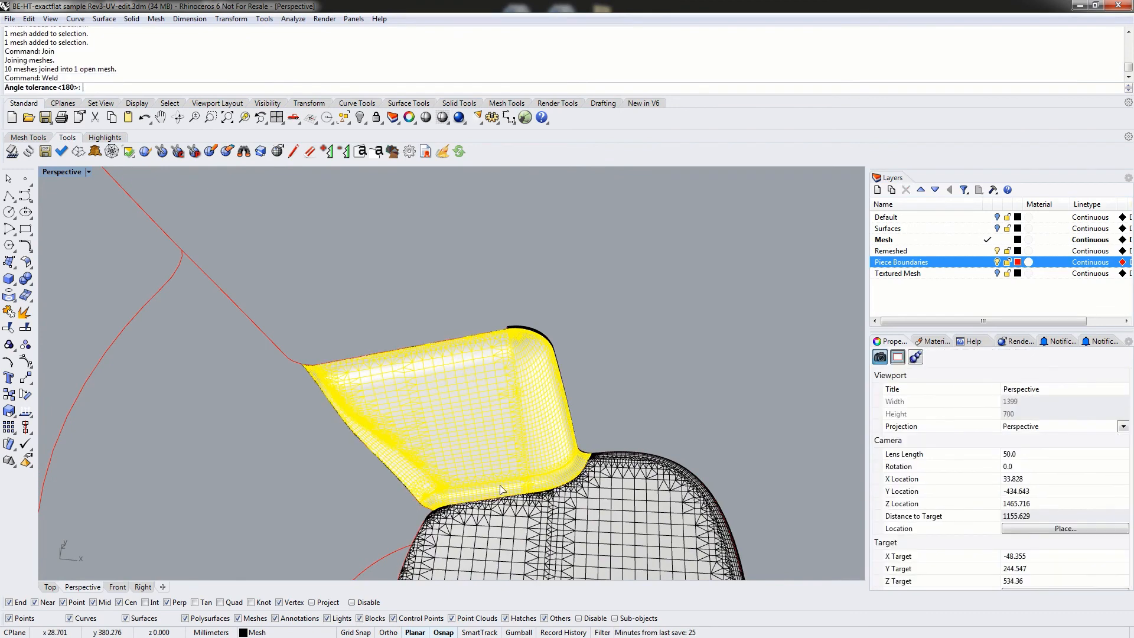
Hide the joined inner mesh of the opposite armrest
type("H")
key("Return")
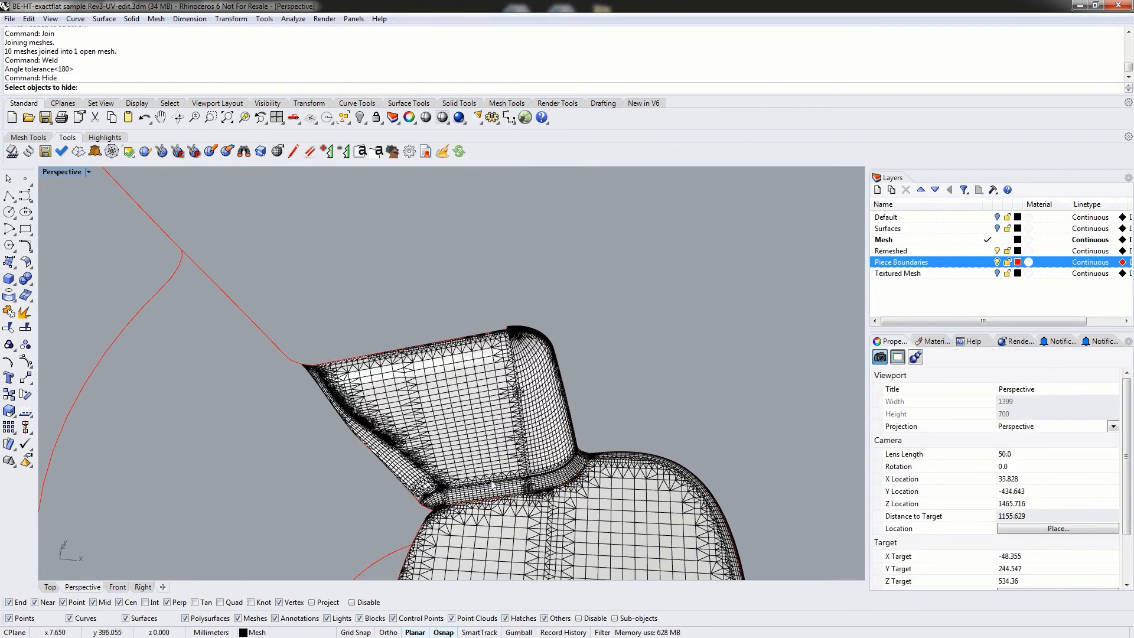
left_click(435, 443)
key("Return")
Select all curves and examine the piece boundaries around the remaining armrest and seat meshes, then clear the selection
right_click_drag(716, 300, 503, 381)
scroll(503, 380, "down", 4)
right_click_drag(513, 502, 473, 401, "shift")
scroll(472, 349, "up", 6)
scroll(463, 341, "up", 4)
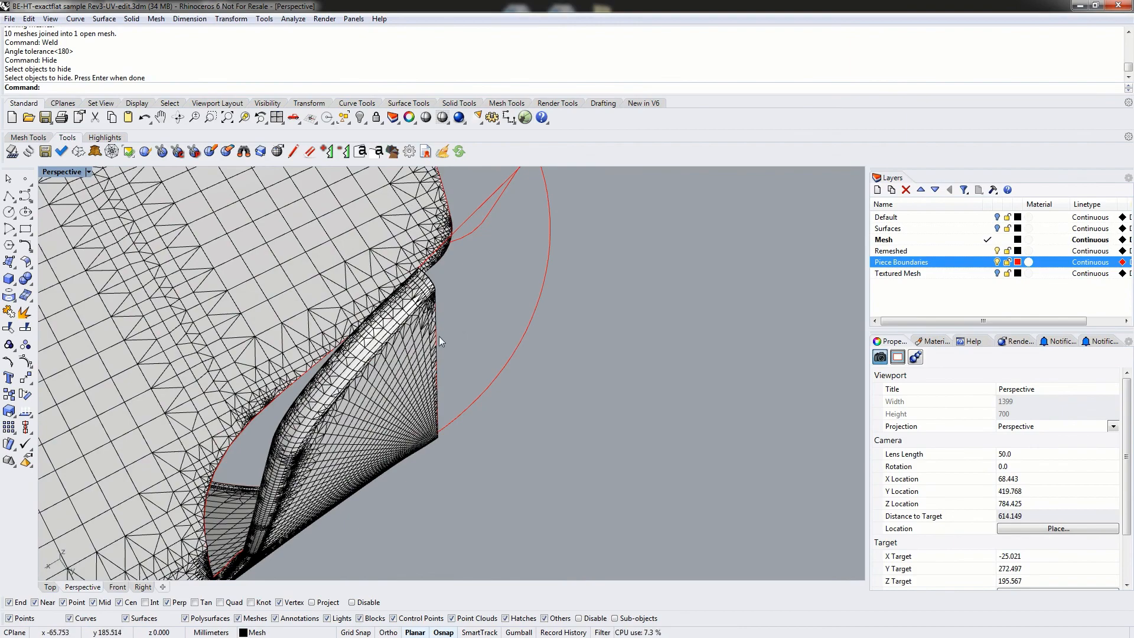
left_click(438, 338)
type("SelCrv")
key("Return")
right_click_drag(493, 366, 450, 314)
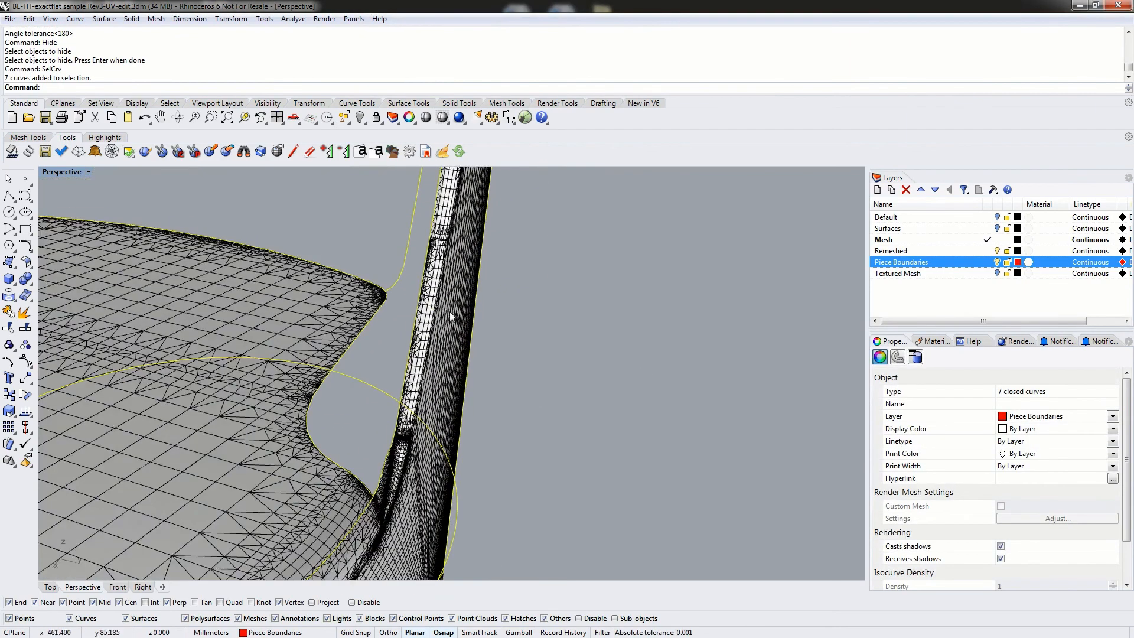
scroll(469, 325, "down", 6)
right_click_drag(449, 365, 433, 393)
left_click(403, 326)
right_click_drag(403, 326, 465, 375)
scroll(465, 375, "up", 10)
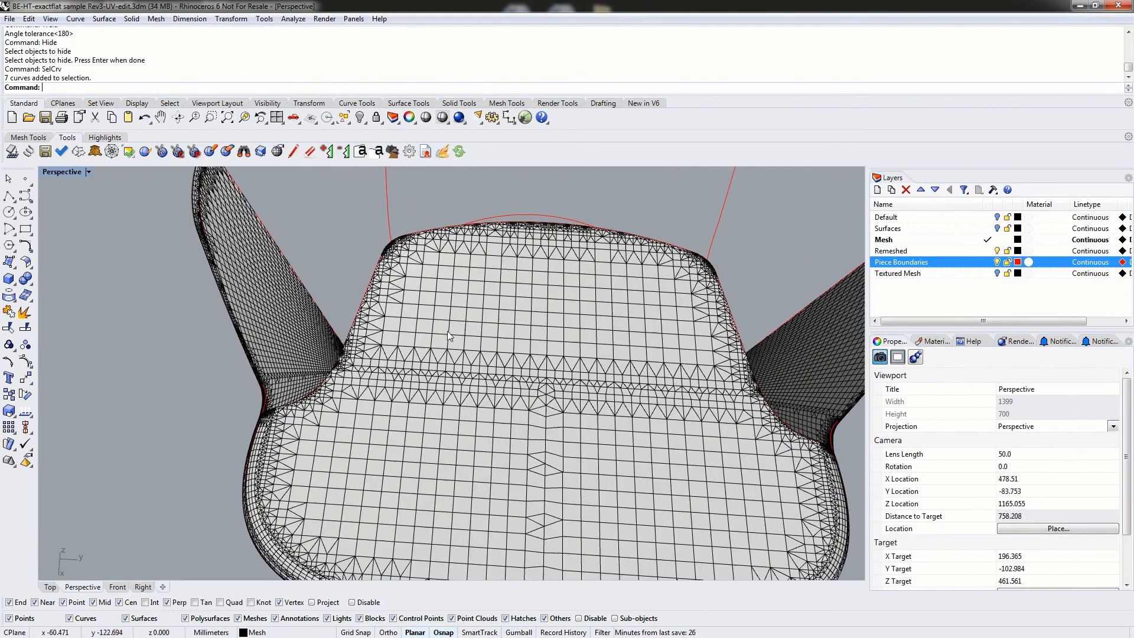
Select the rear and front seat meshes one at a time to examine how the seat is divided
left_click(463, 311)
left_click(445, 453)
left_click(571, 415)
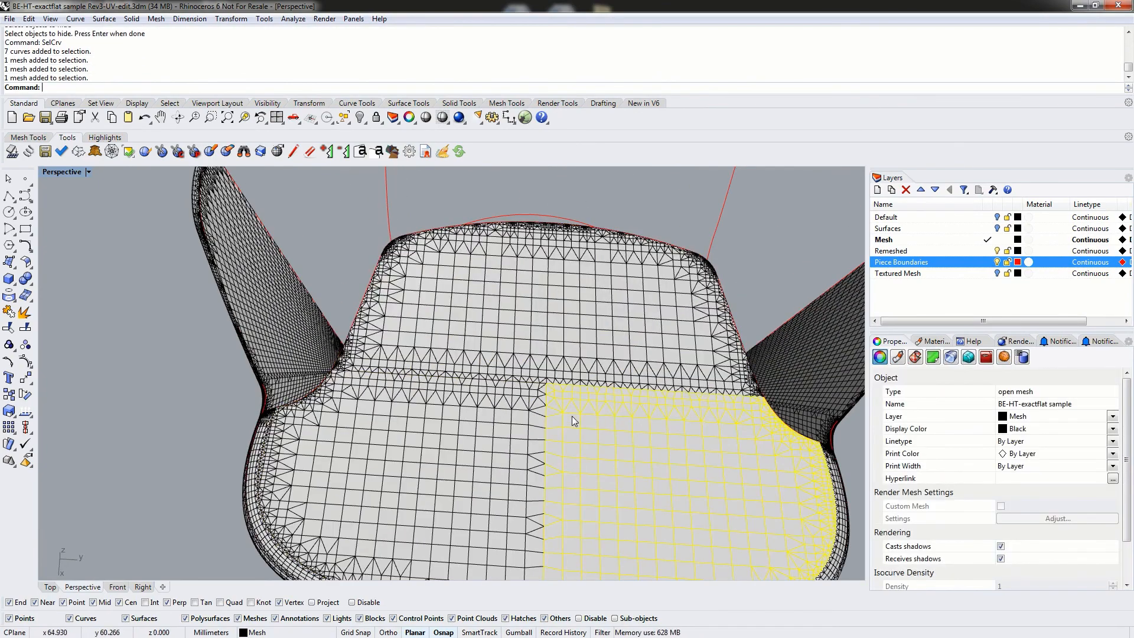
left_click(452, 312)
left_click(608, 455)
right_click_drag(455, 443, 490, 372)
left_click(208, 453)
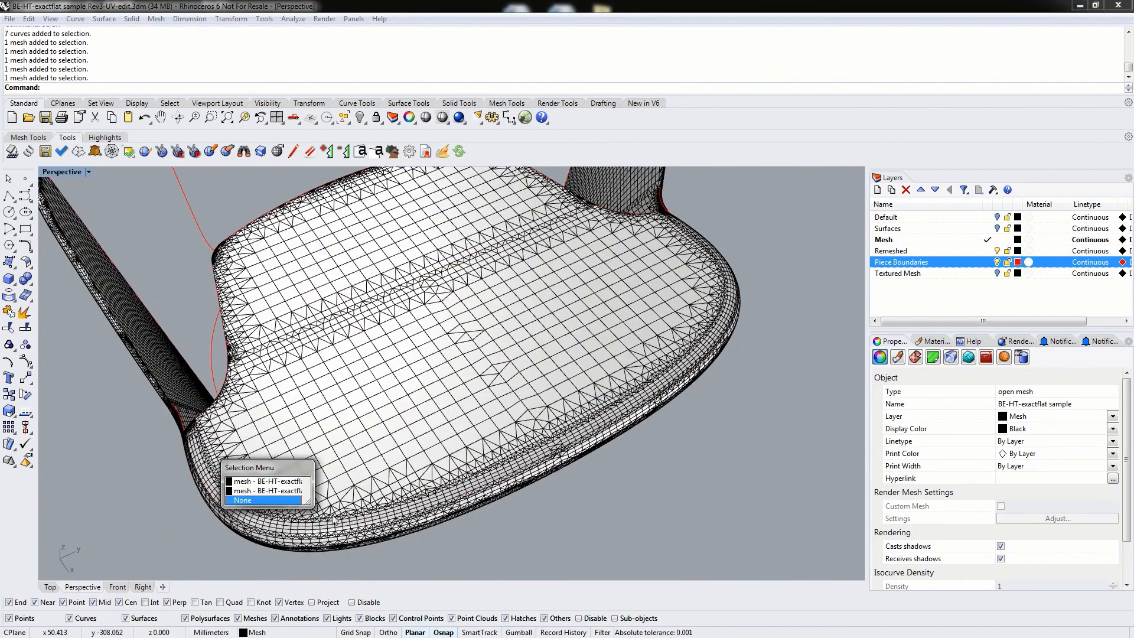
Make the Mesh layer current
right_click_drag(590, 251, 424, 423)
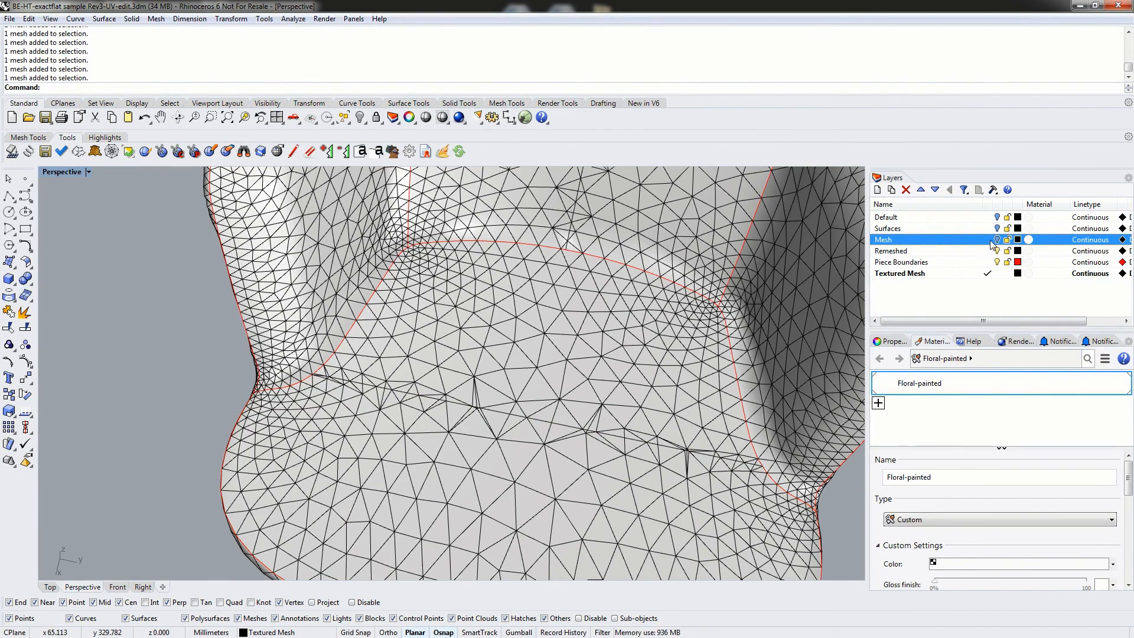
left_click(988, 240)
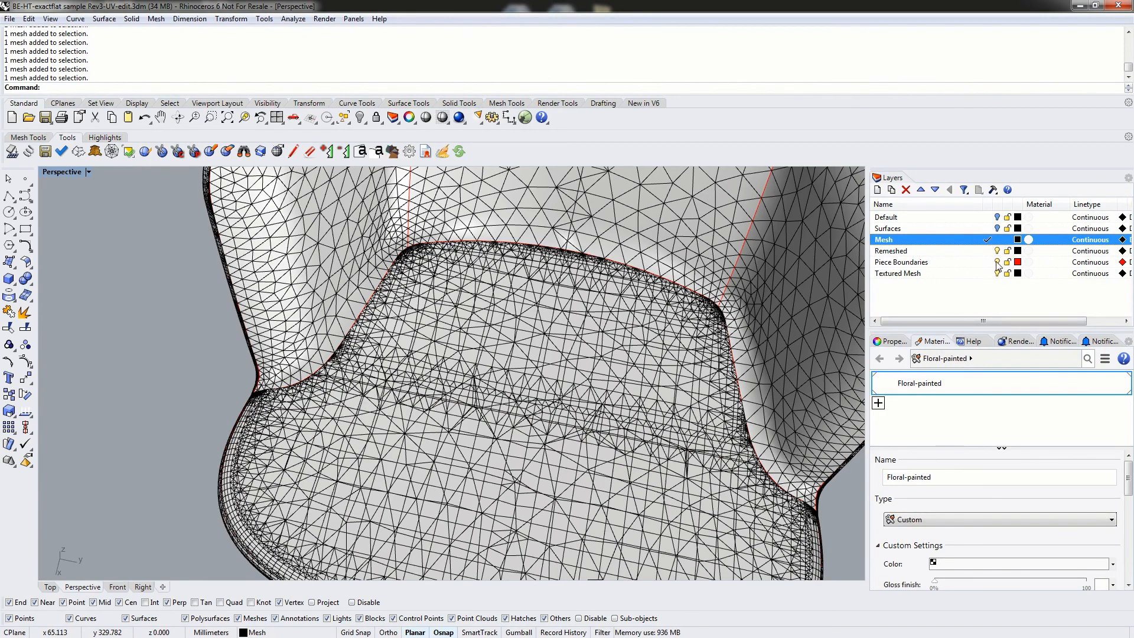
Turn off the Textured Mesh and Remeshed layers and join the five meshes of the seat's upper surface into one mesh
left_click(996, 273)
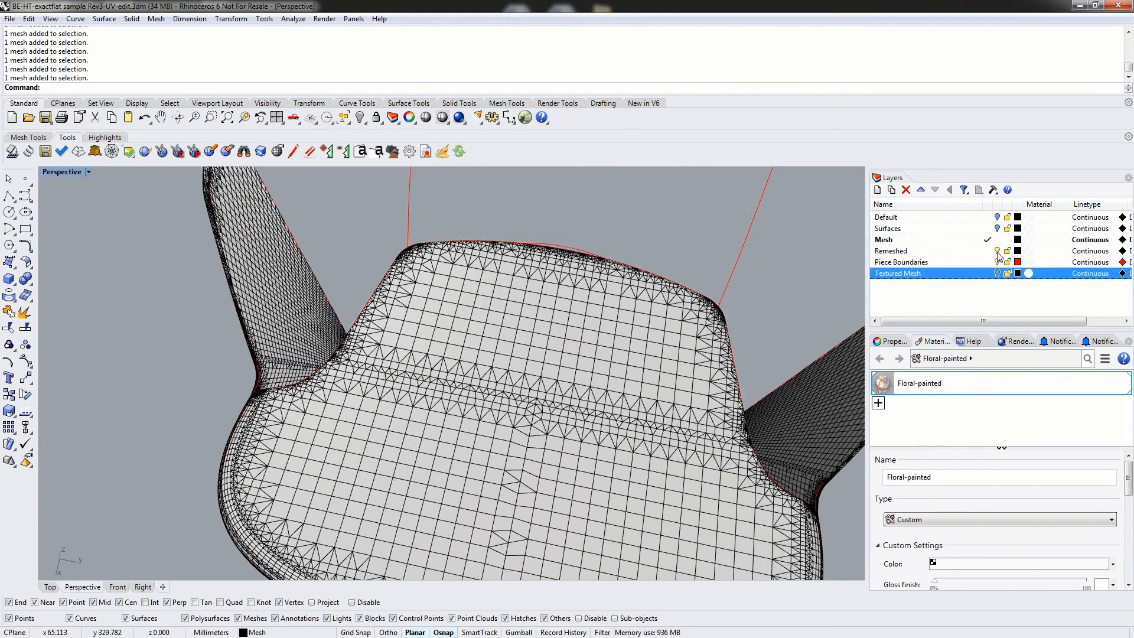
left_click(996, 254)
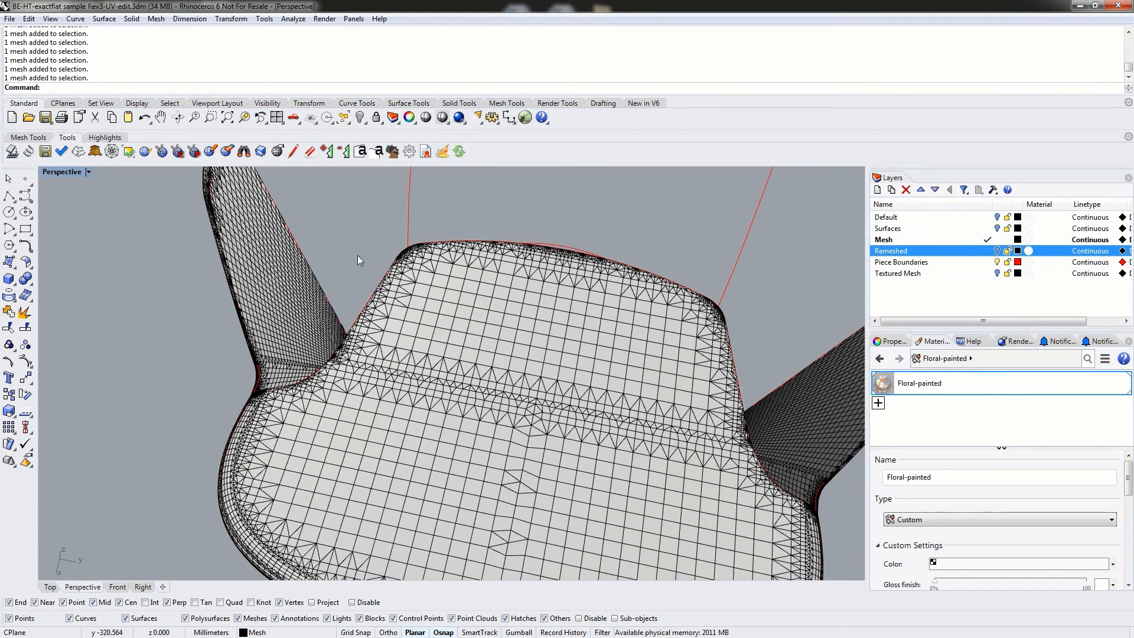
left_click(551, 342)
left_click(453, 420, "shift")
left_click(638, 501, "shift")
right_click_drag(604, 436, 553, 228, "shift")
left_click(764, 308, "shift")
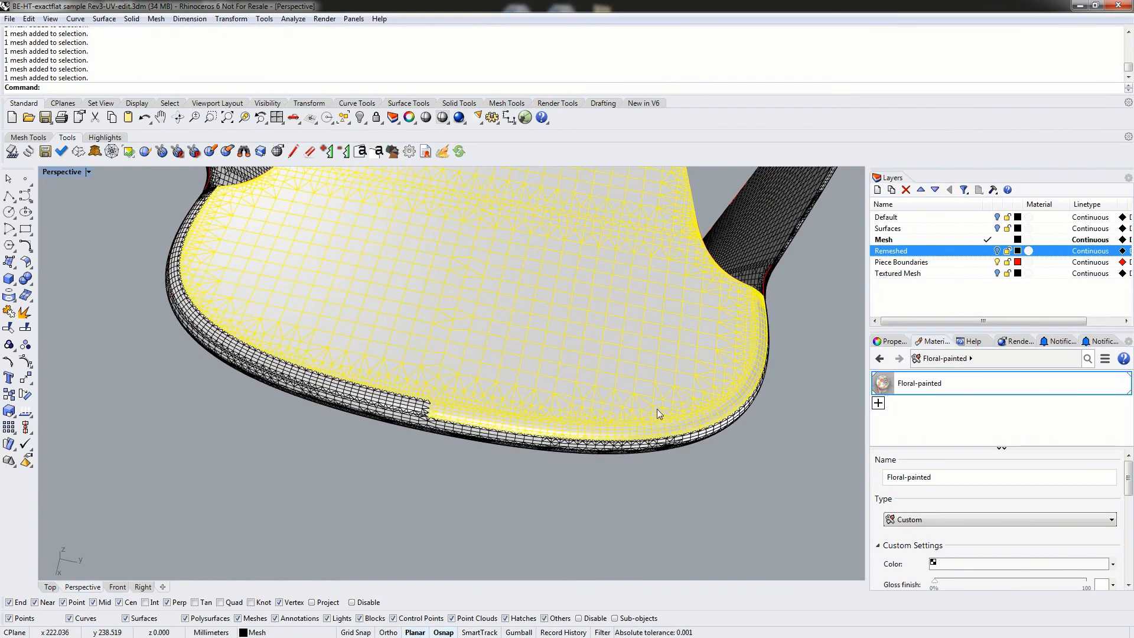
left_click(429, 412, "shift")
right_click_drag(185, 278, 577, 327)
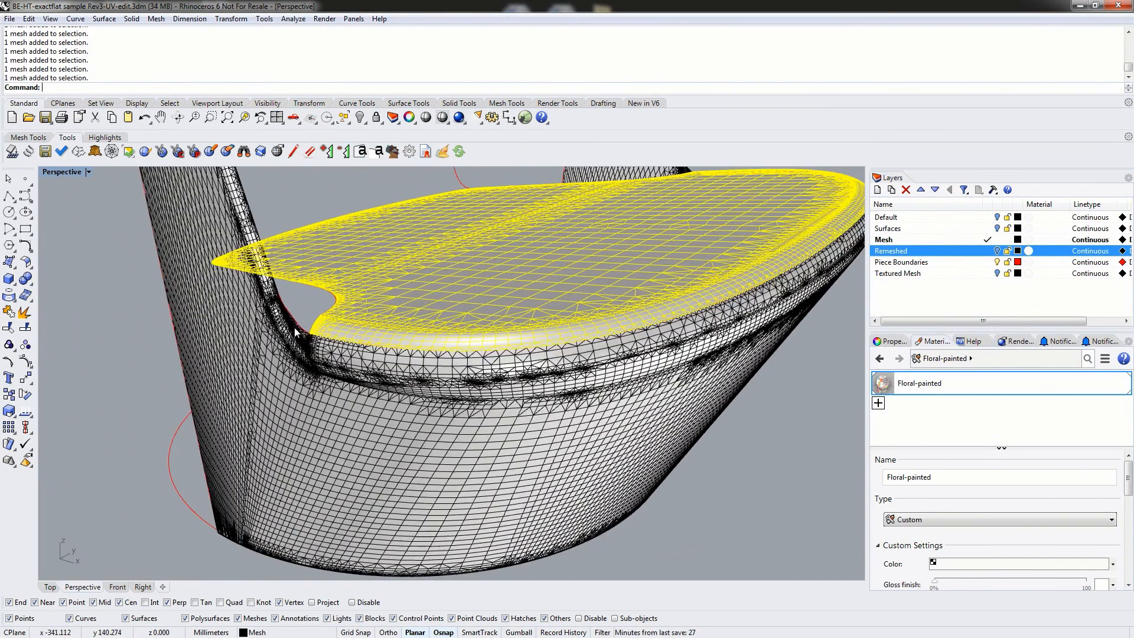
scroll(577, 327, "up", 4)
type("join")
key("Return")
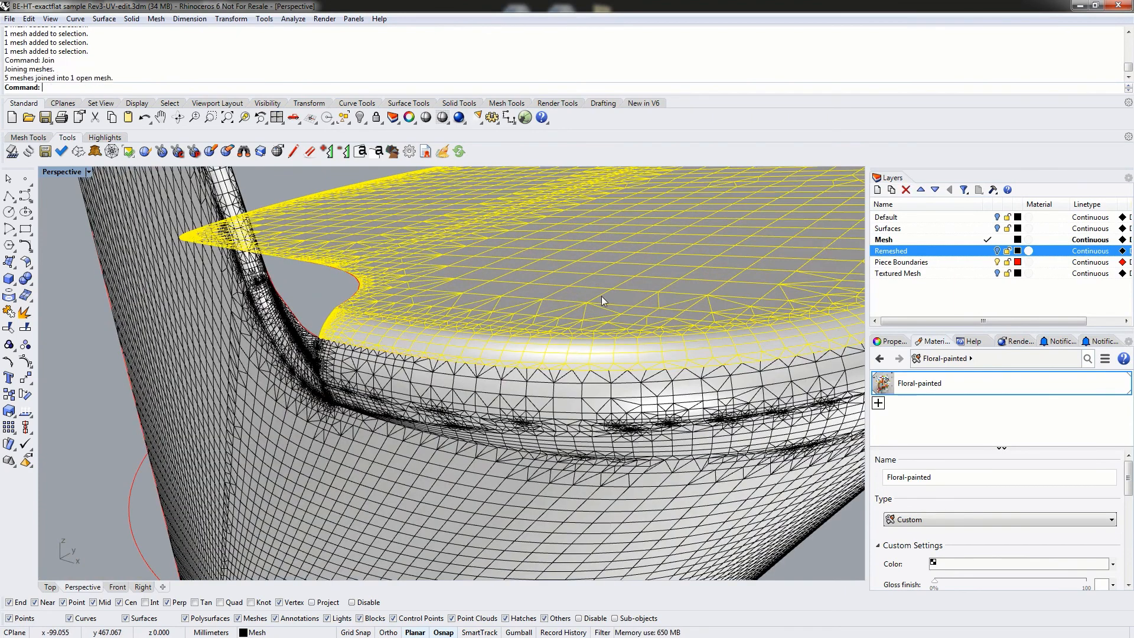
Weld the joined seat mesh with an angle tolerance of 180 and hide it
type("We")
key("Return")
key("Return")
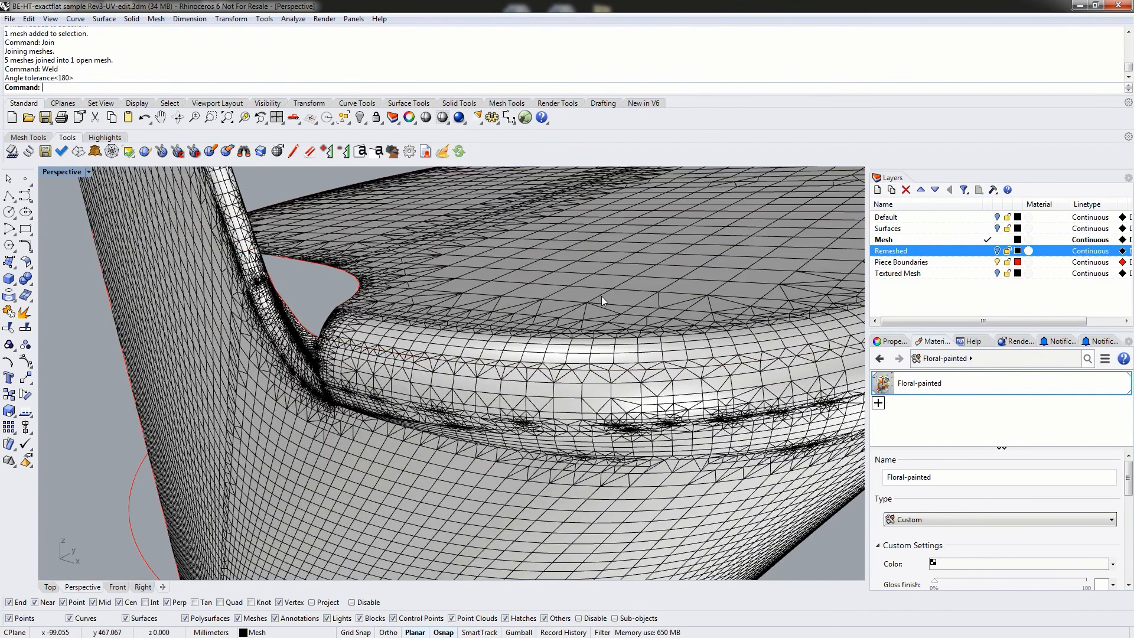
left_click(601, 295)
type("hide")
key("Return")
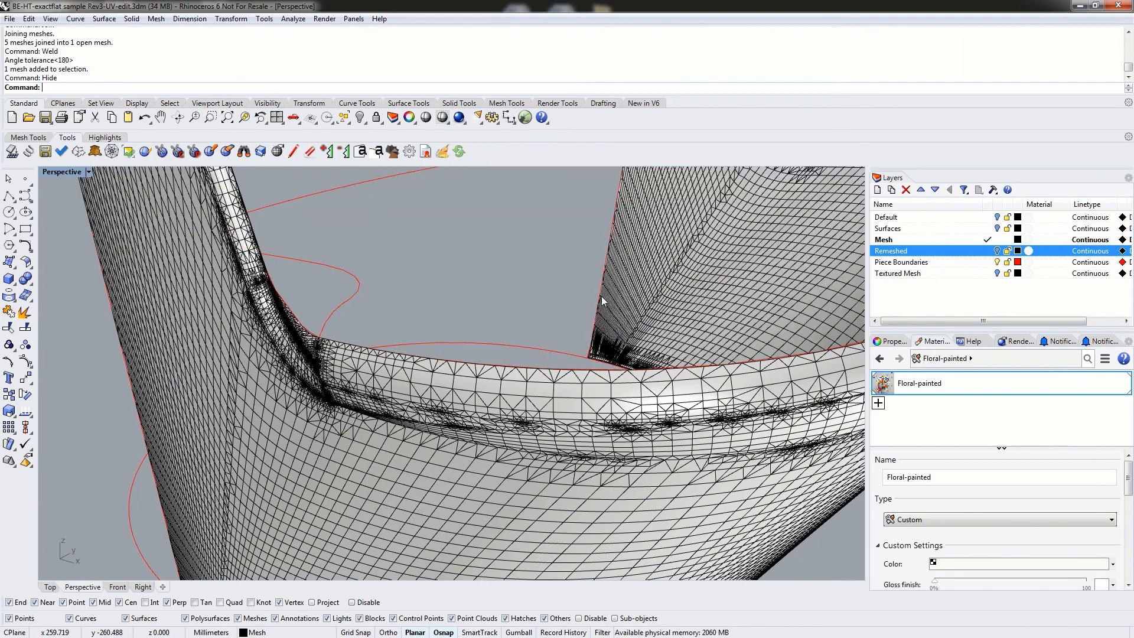
Select all remaining visible meshes of the chair's base and outer armrests and join them into one mesh
scroll(671, 281, "down", 10)
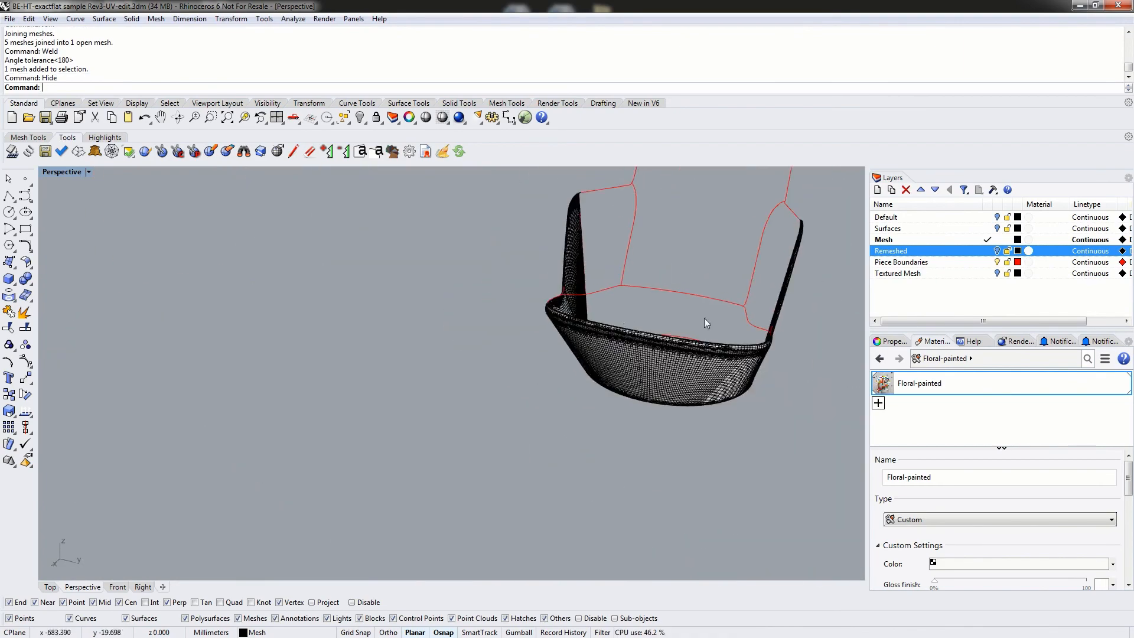
right_click_drag(554, 305, 547, 413)
type("SelMesh")
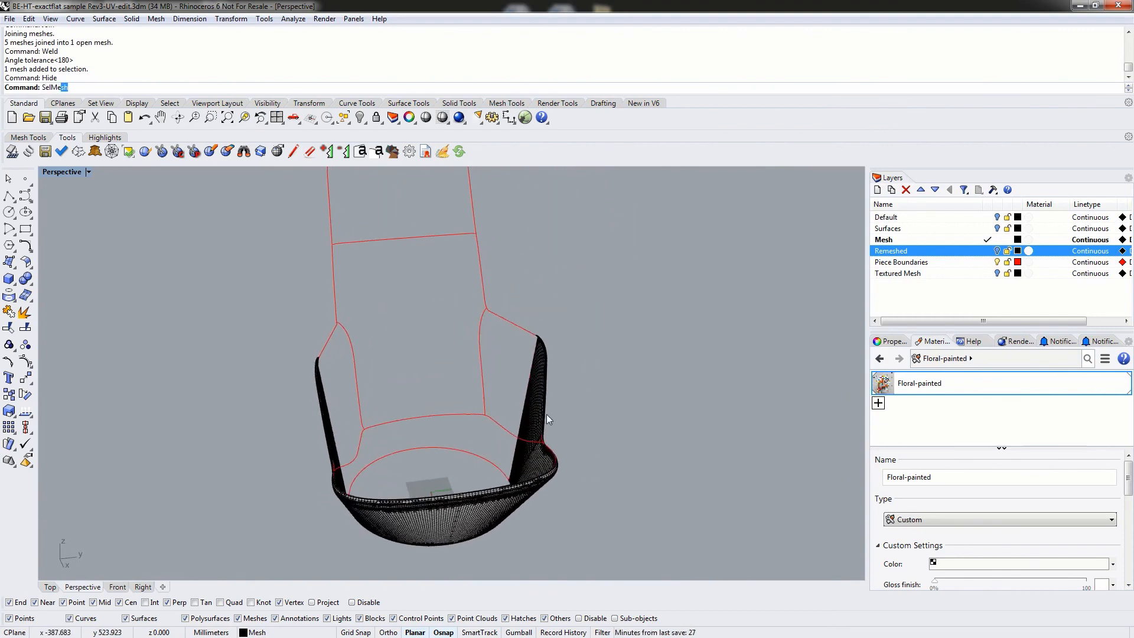
key("Return")
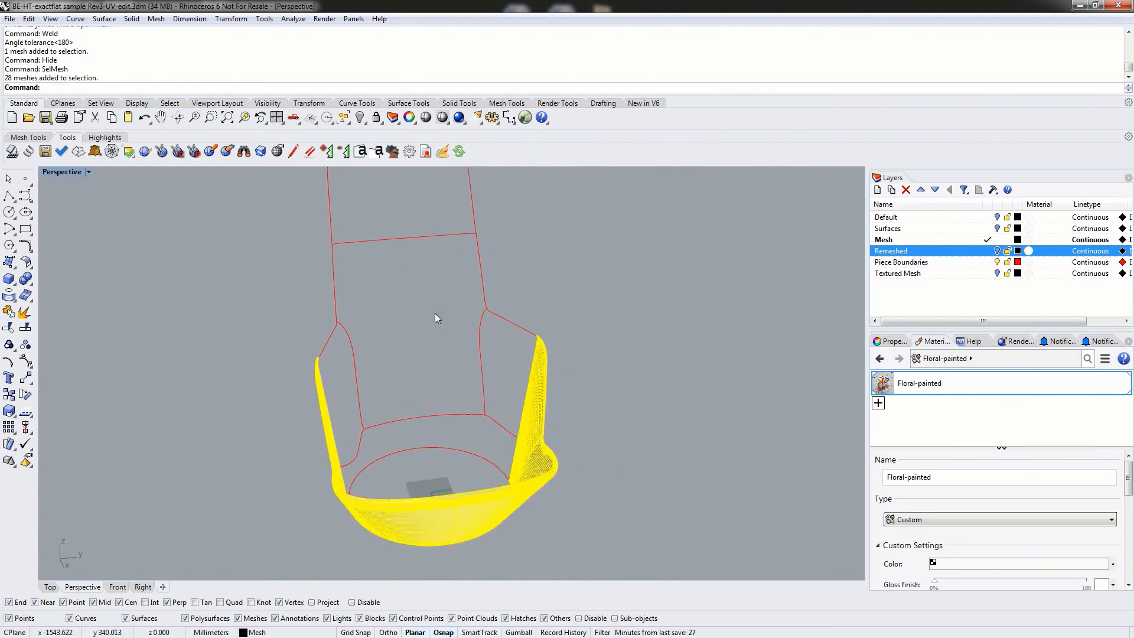
right_click_drag(405, 423, 430, 409)
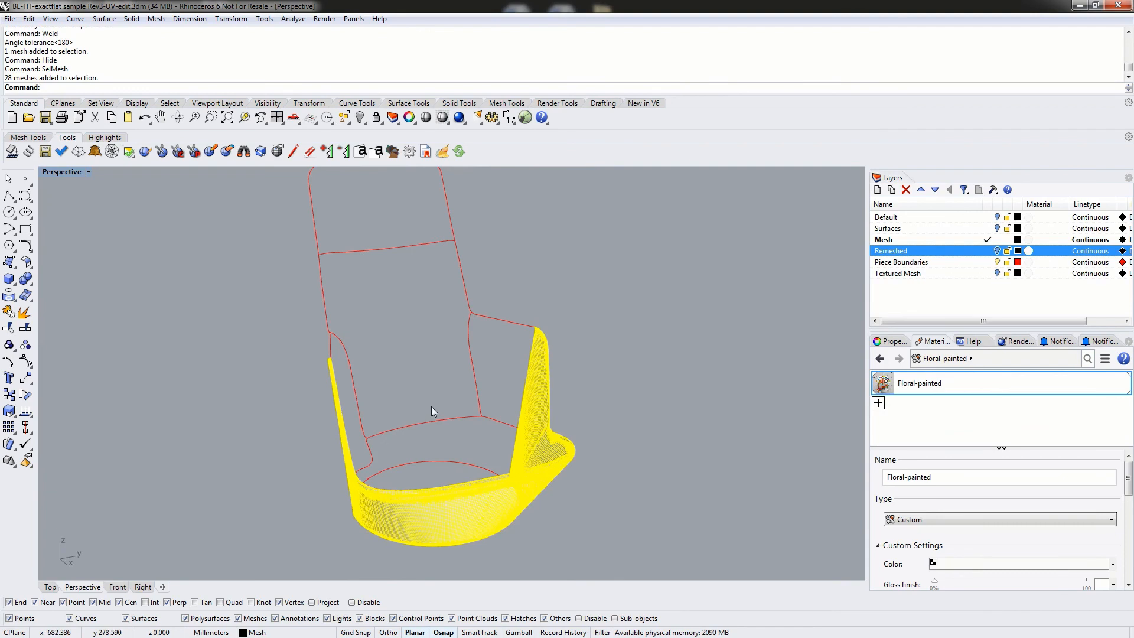
type("zoom")
key("Return")
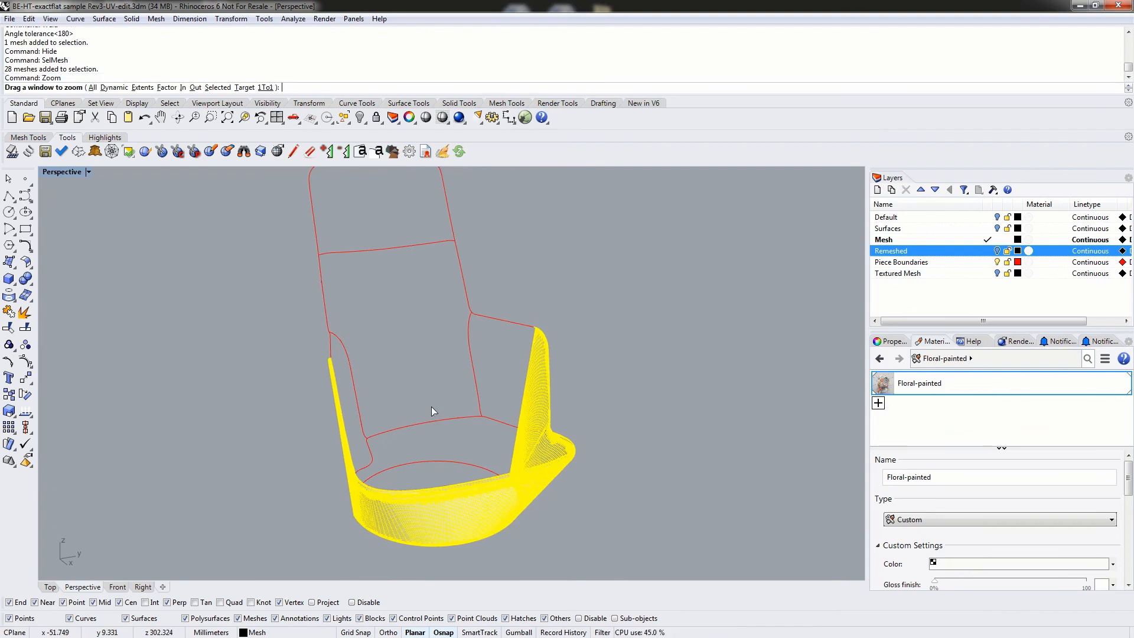
left_click(218, 87)
right_click_drag(529, 231, 742, 321)
key("Return")
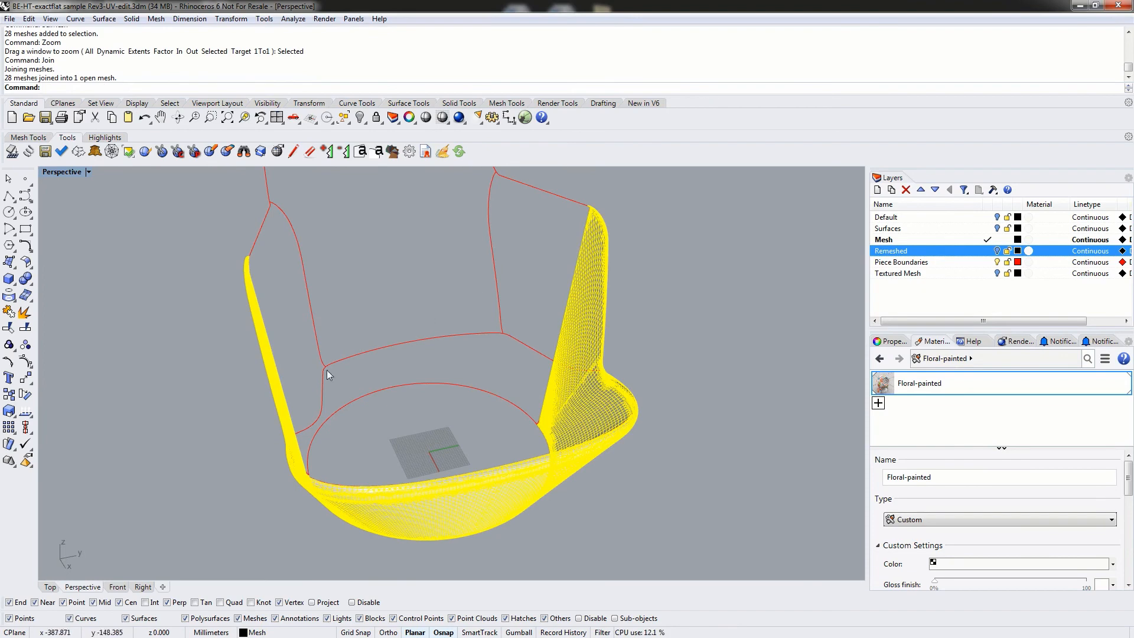
Weld the joined base and outer armrest mesh with an angle tolerance of 180 and hide it
right_click_drag(327, 369, 402, 337)
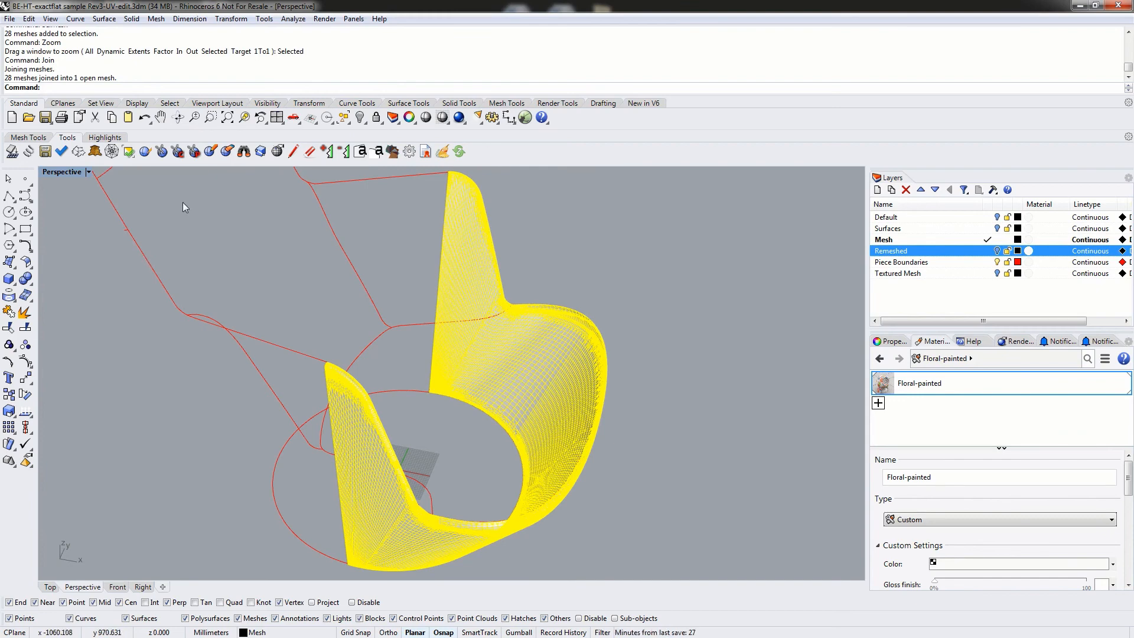
type("weld")
key("Return")
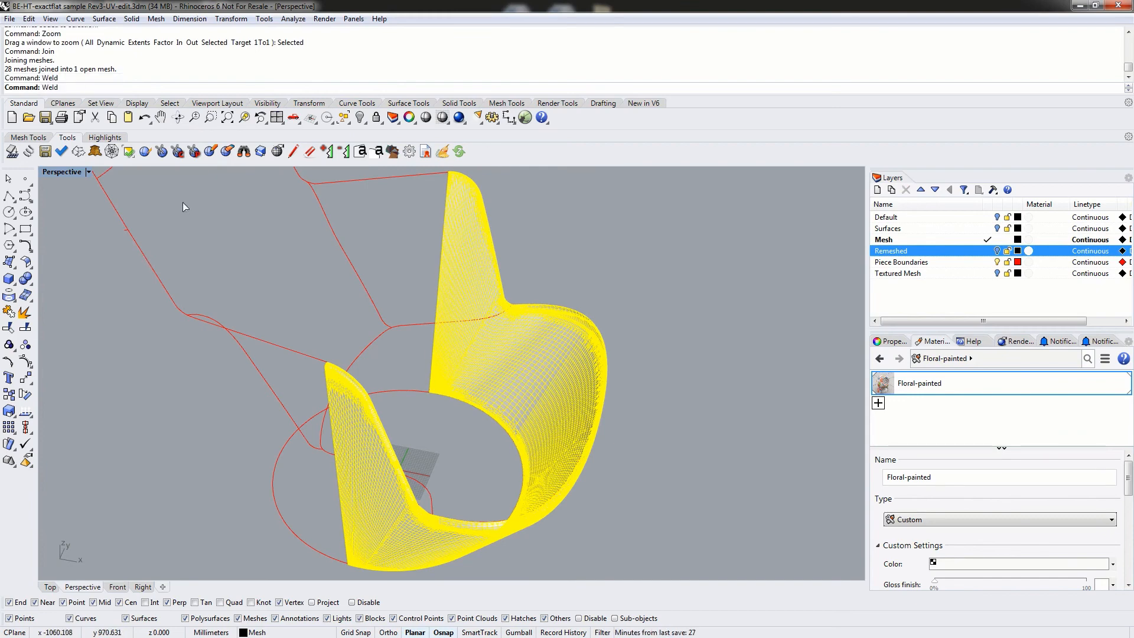
key("Return")
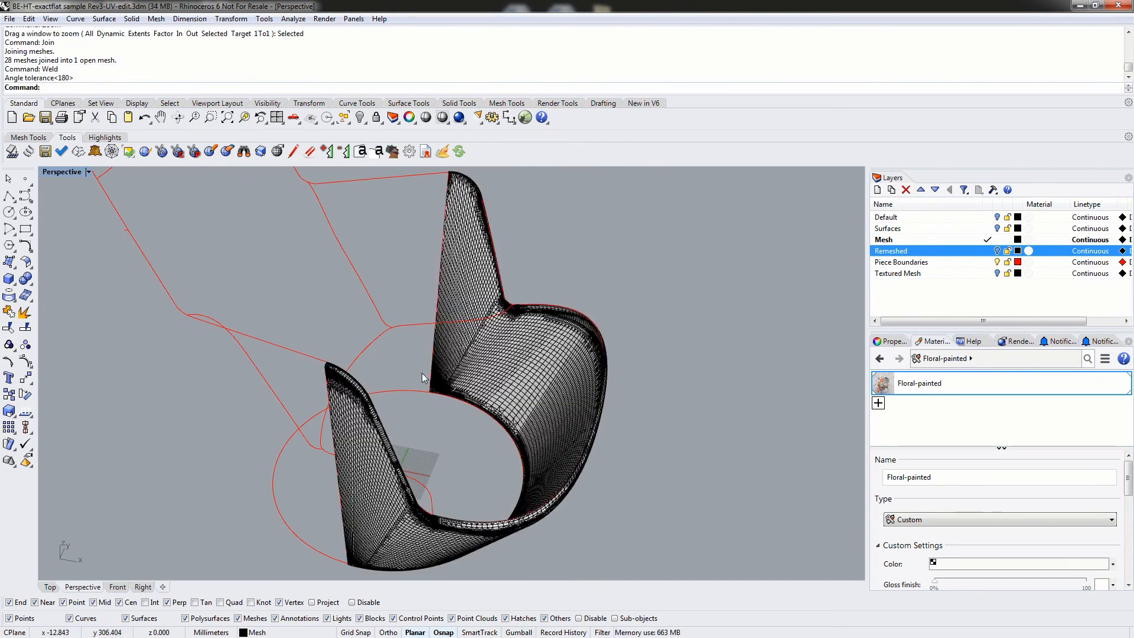
left_click(527, 378)
type("h")
key("Return")
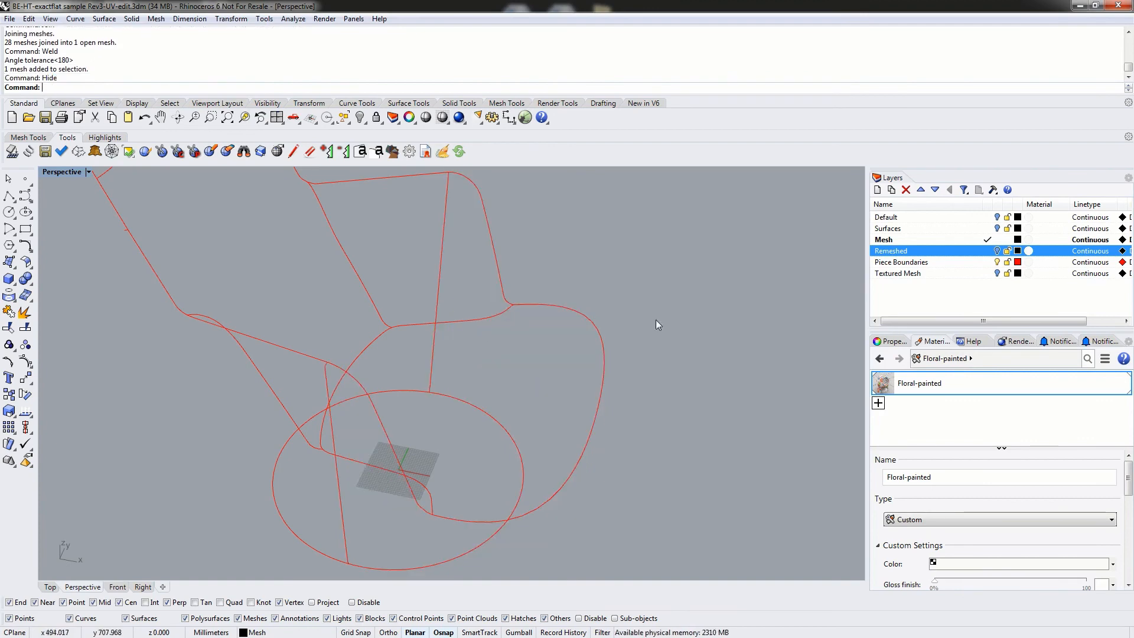
Check for any meshes left among the piece boundaries, and show all the hidden chair pieces
right_click_drag(657, 324, 412, 331)
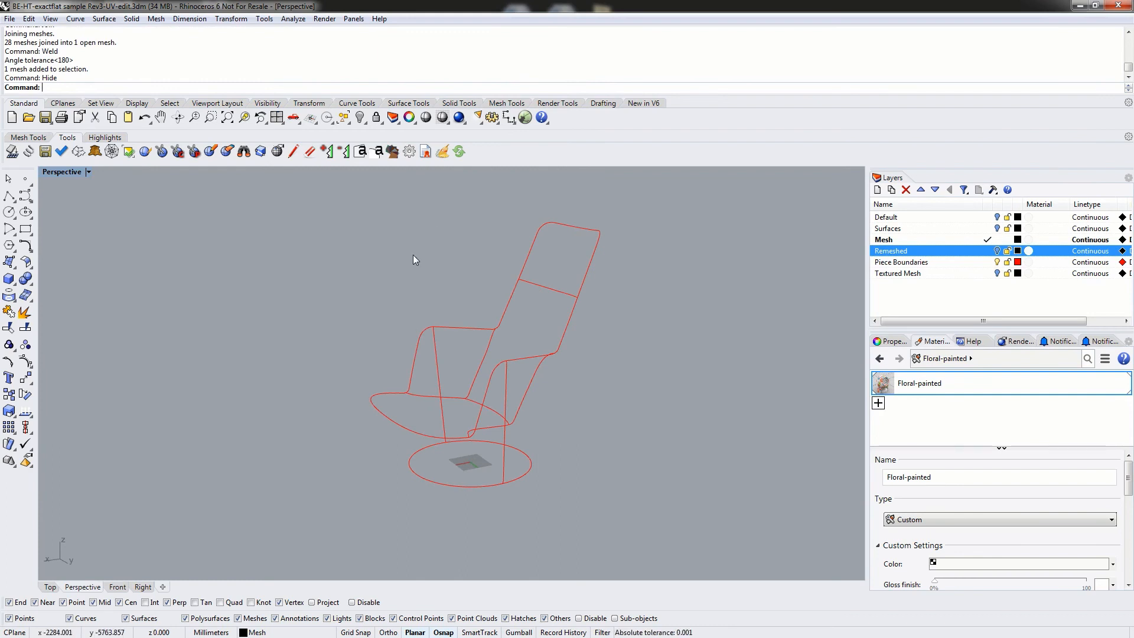
key("Return")
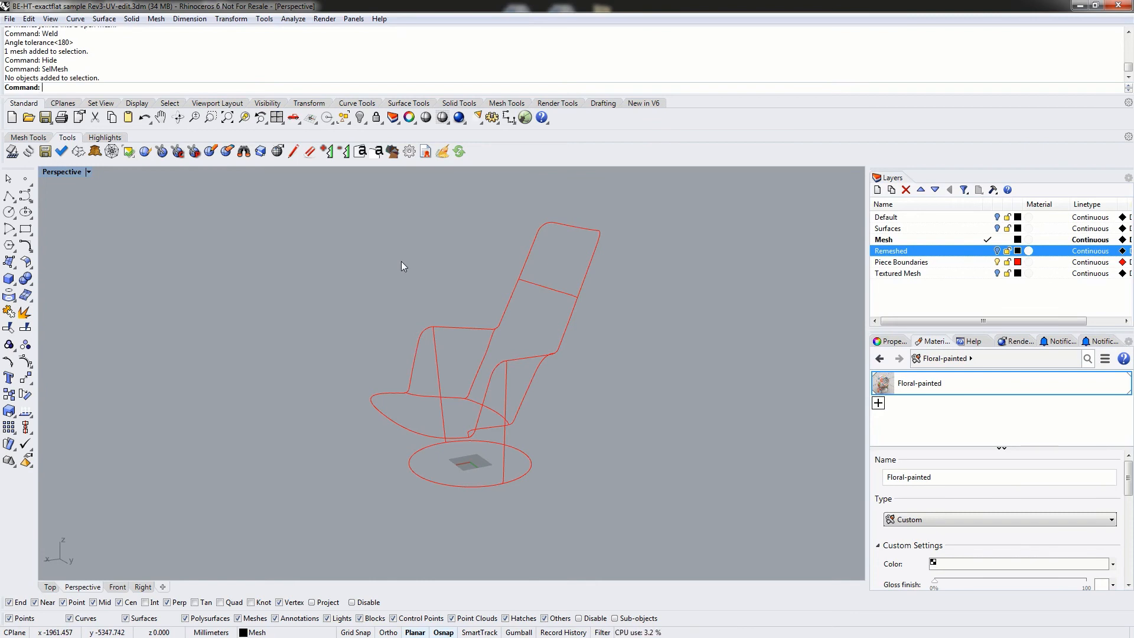
type("Show")
key("Return")
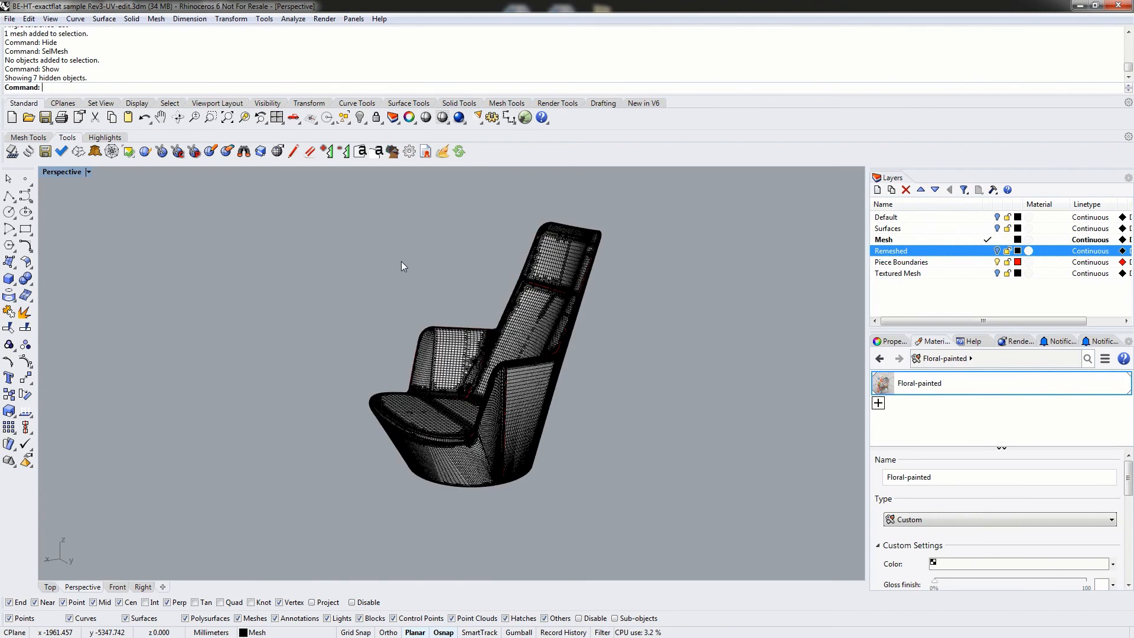
Select individual chair pieces, including the seat, to inspect how they were joined, and clear the selection
right_click_drag(373, 200, 490, 216)
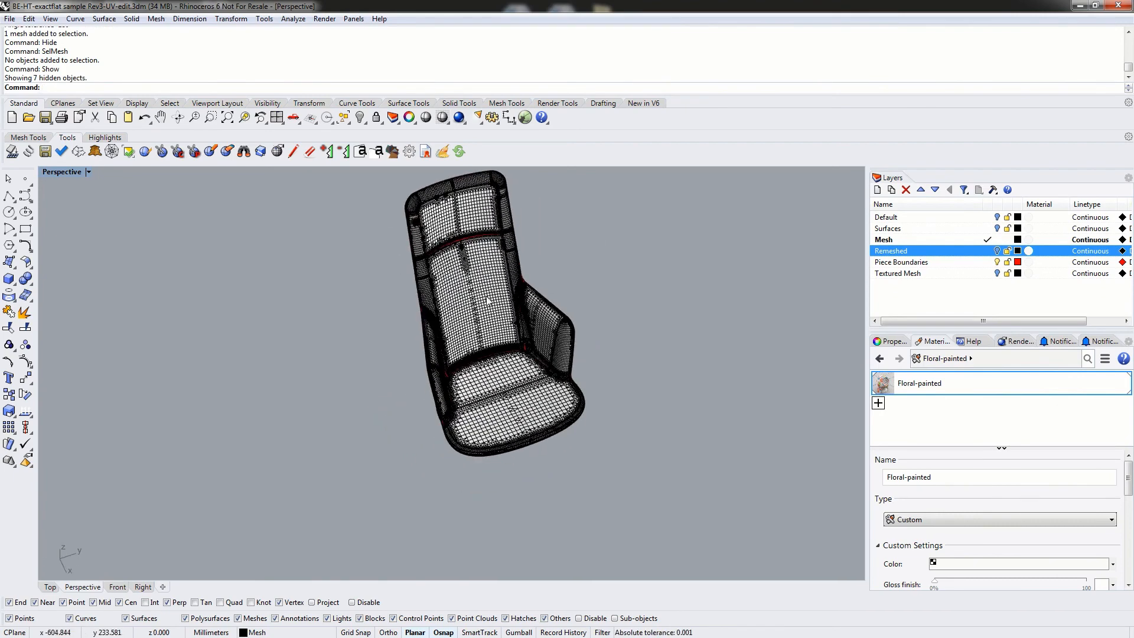
left_click(594, 296)
left_click(549, 399)
right_click_drag(599, 378, 639, 353)
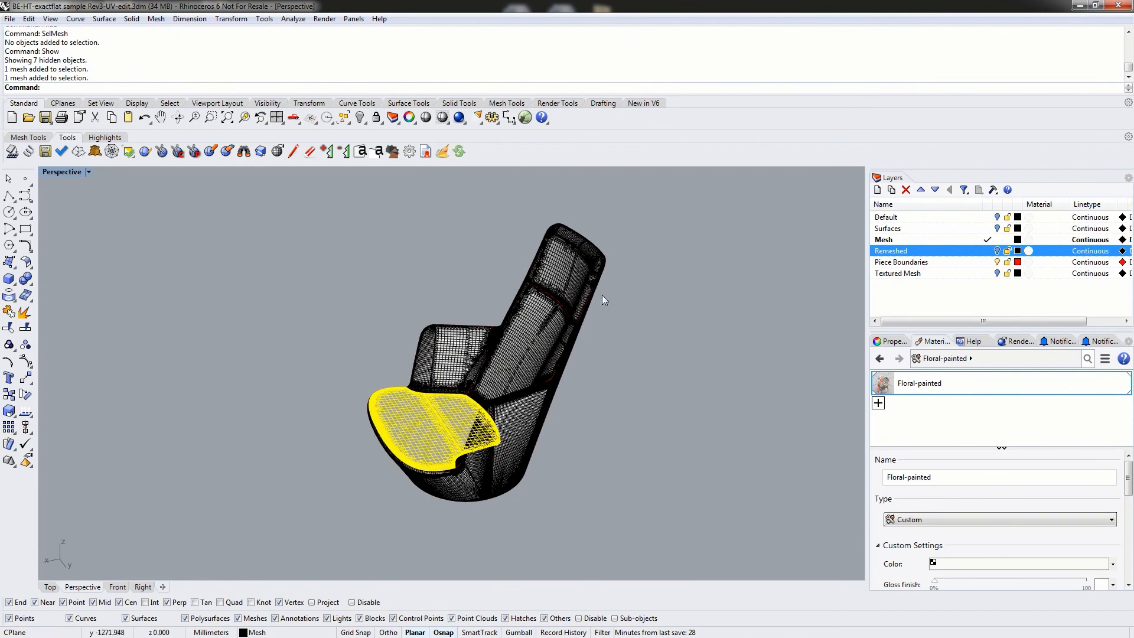
left_click(707, 271)
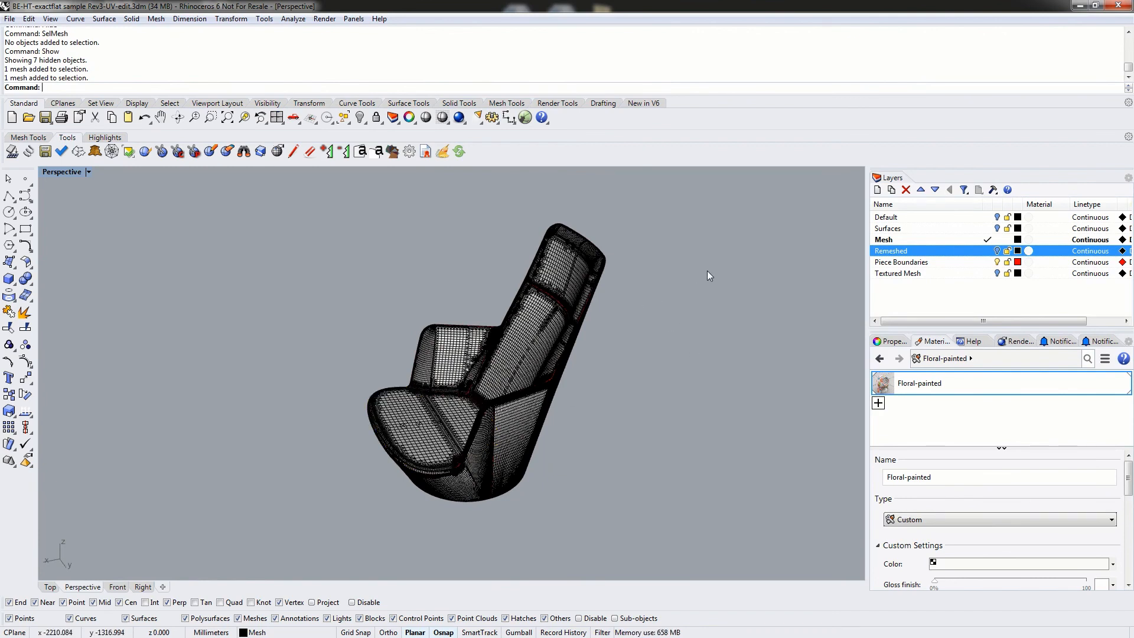
Select all the chair meshes and validate them with the ExactFlat mesh validator
type("Sel")
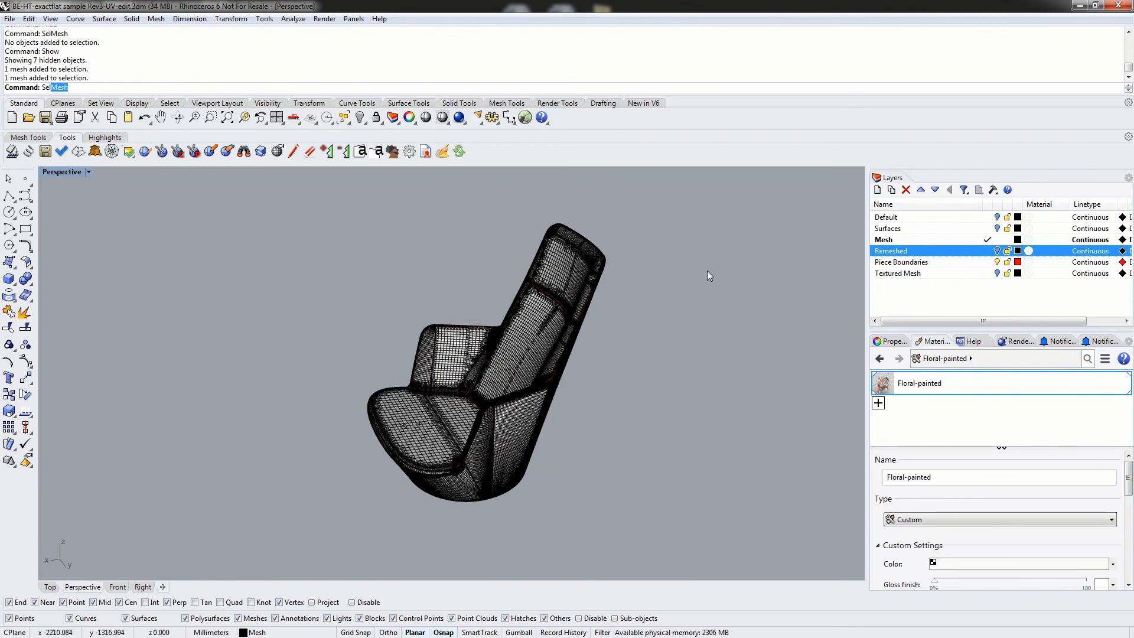
key("Return")
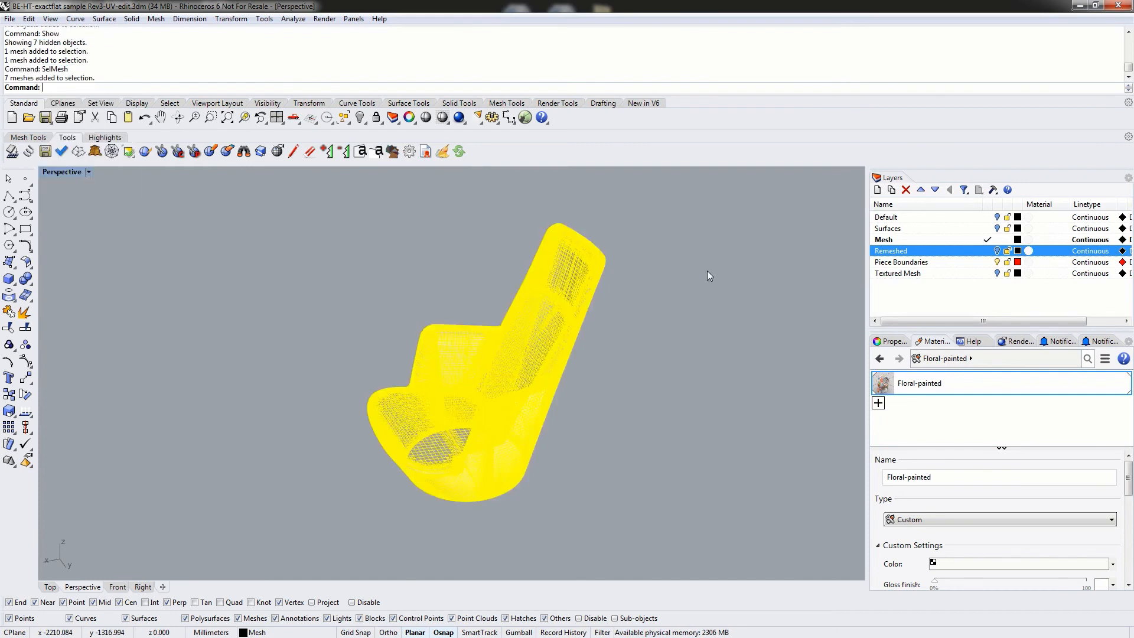
left_click(35, 139)
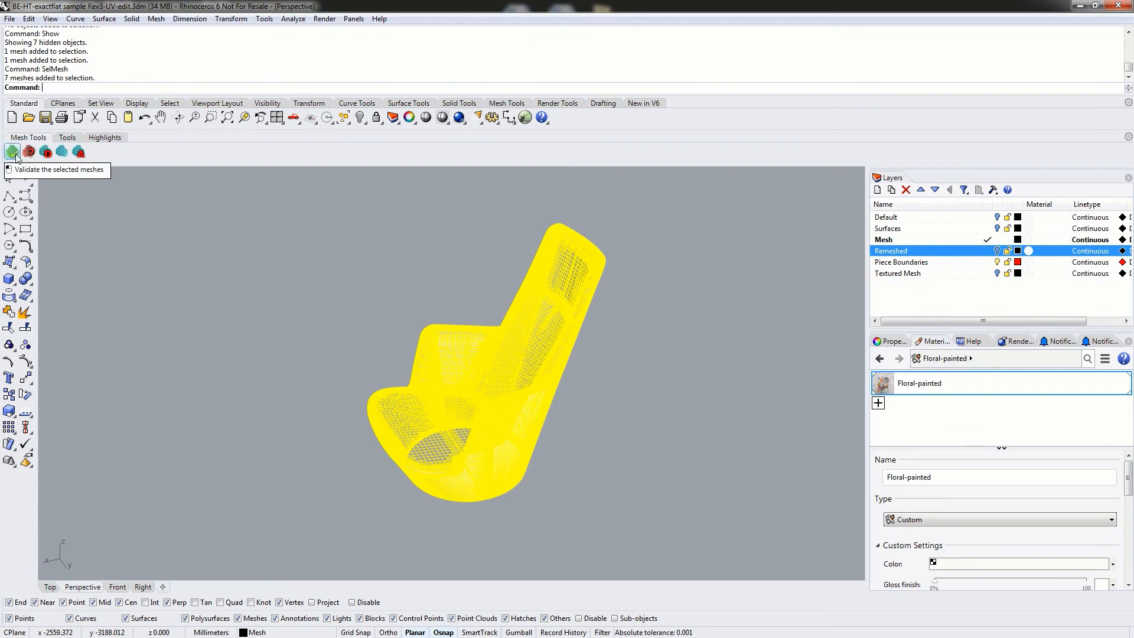
left_click(15, 155)
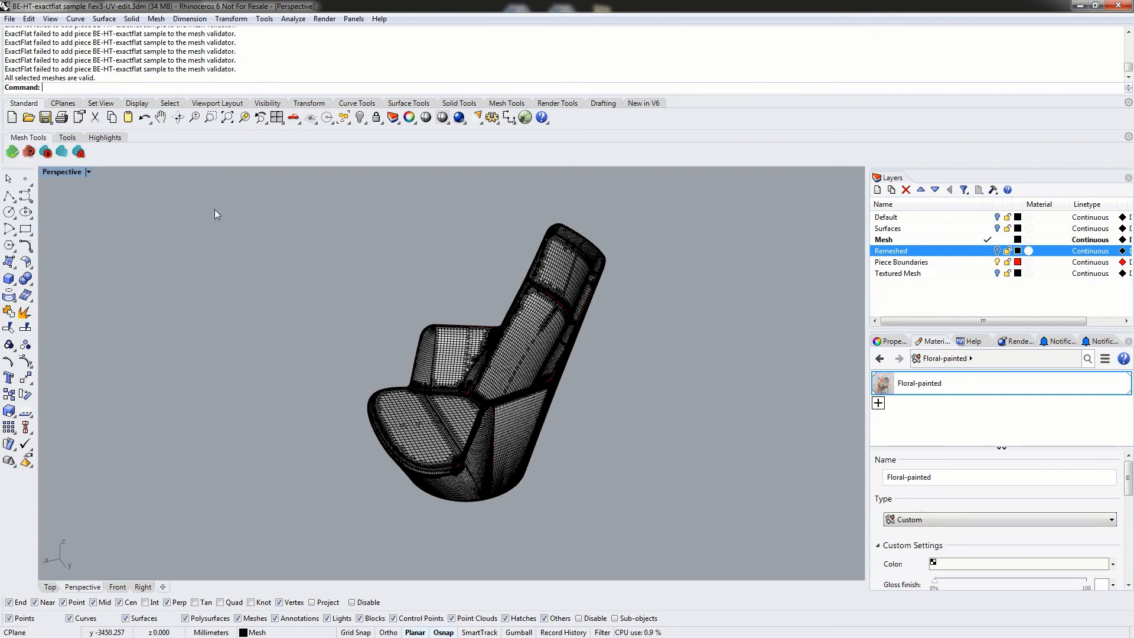
Examine the complete chair mesh and its piece boundaries from several sides
right_click_drag(300, 306, 474, 327)
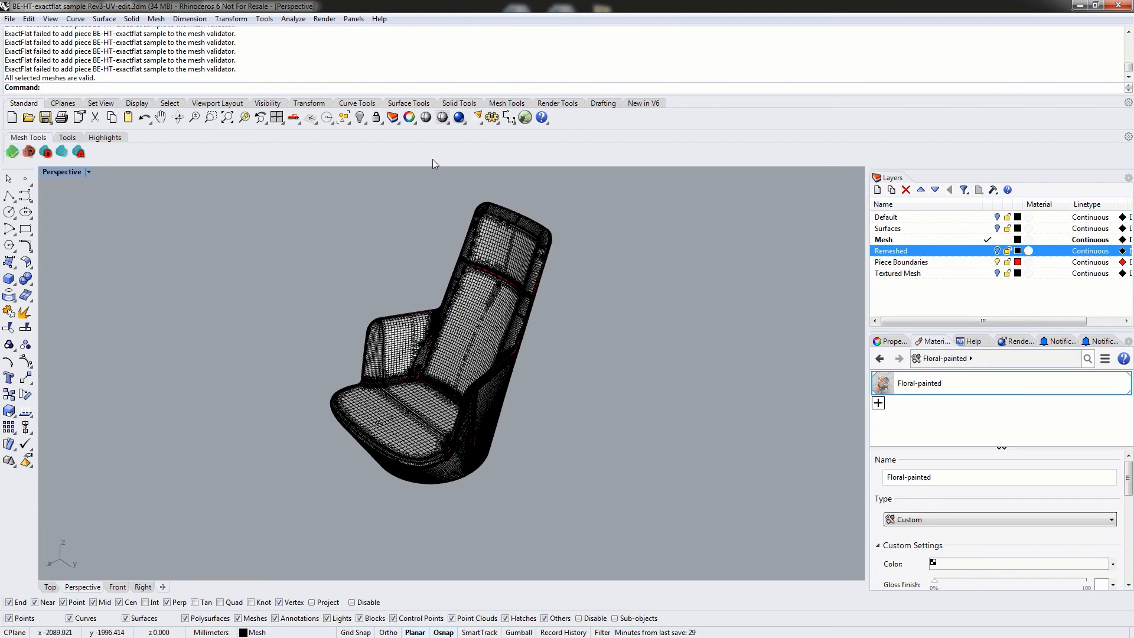
right_click_drag(319, 248, 465, 296)
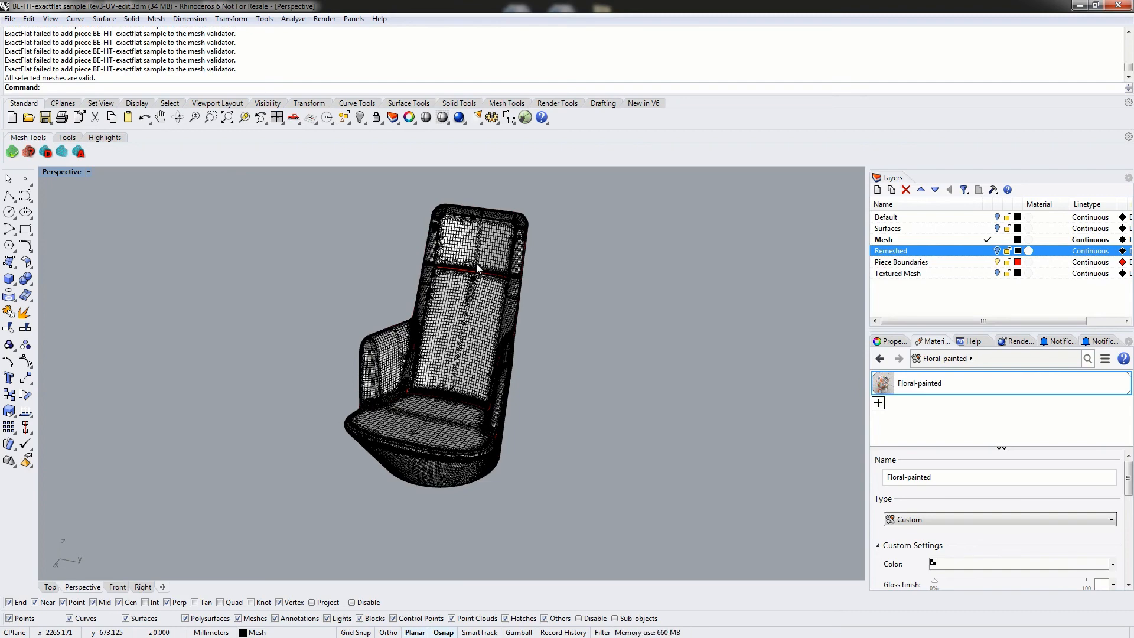
right_click_drag(517, 275, 533, 255)
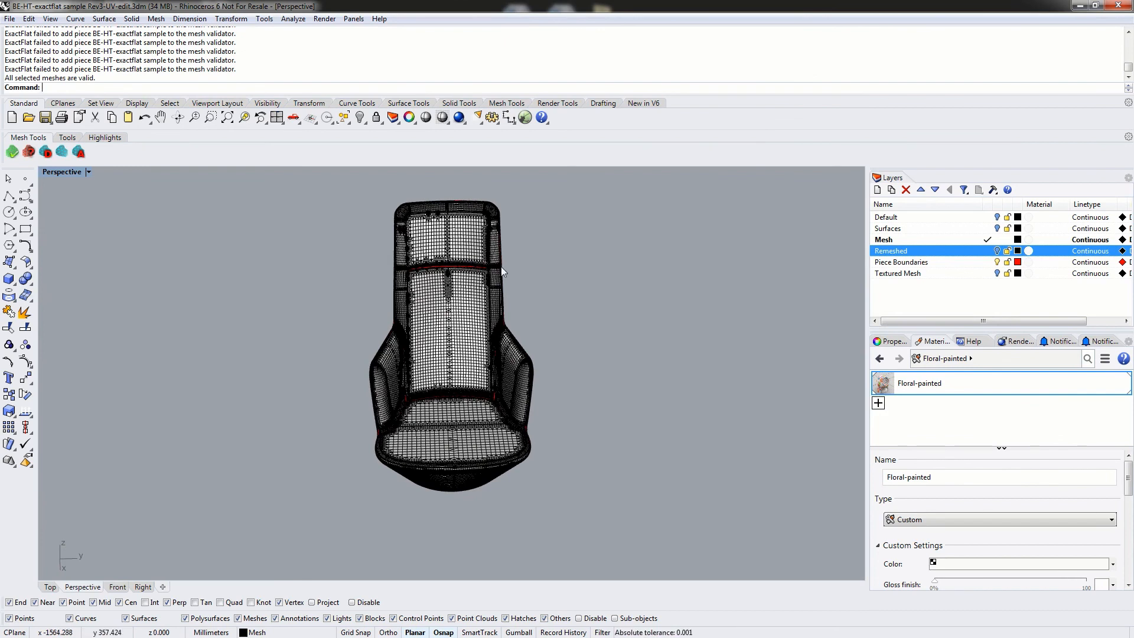
right_click_drag(500, 267, 444, 333)
scroll(462, 309, "up", 6)
scroll(488, 296, "down", 4)
scroll(488, 293, "down", 4)
scroll(452, 334, "up", 2)
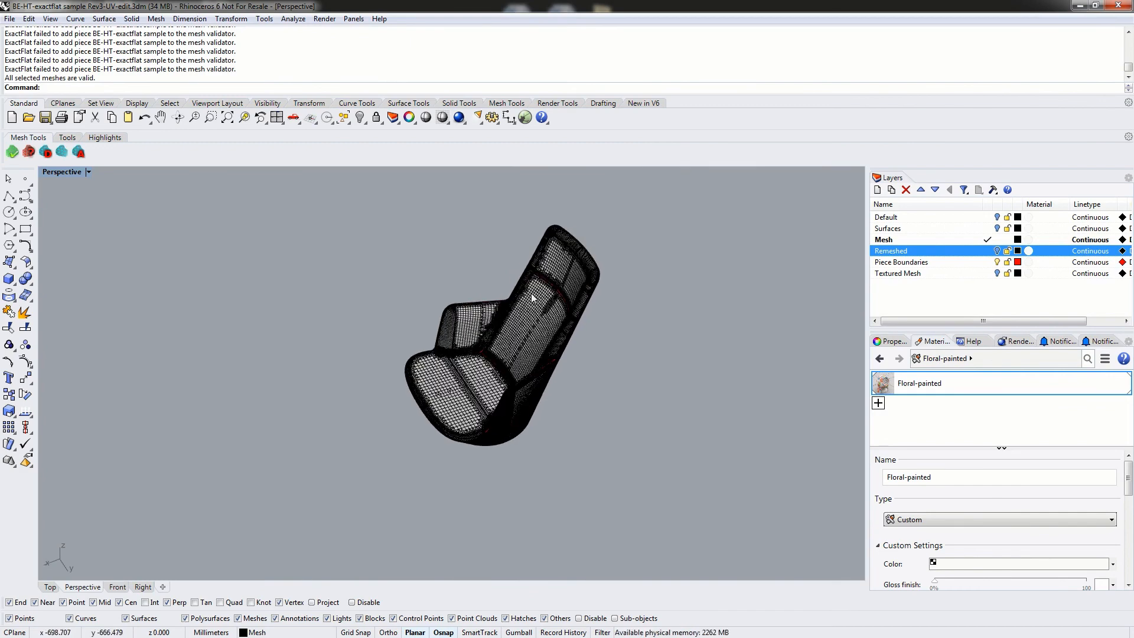
right_click_drag(463, 363, 568, 364)
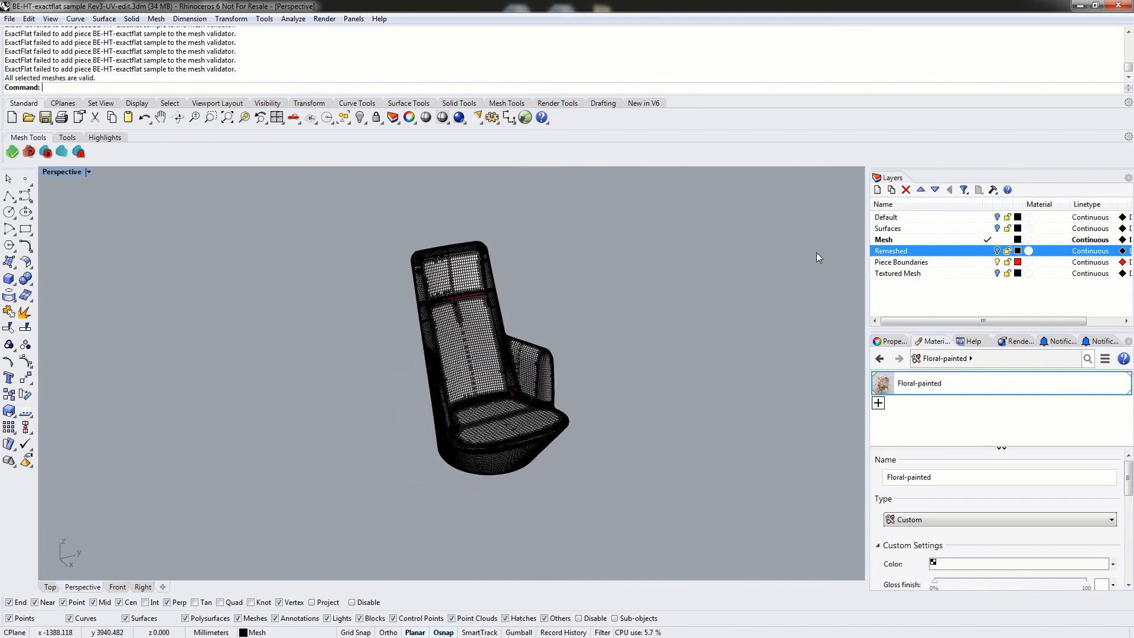
Make the Remeshed layer current, select all the chair meshes, copy them to the Remeshed layer, and clear the selection
left_click(987, 251)
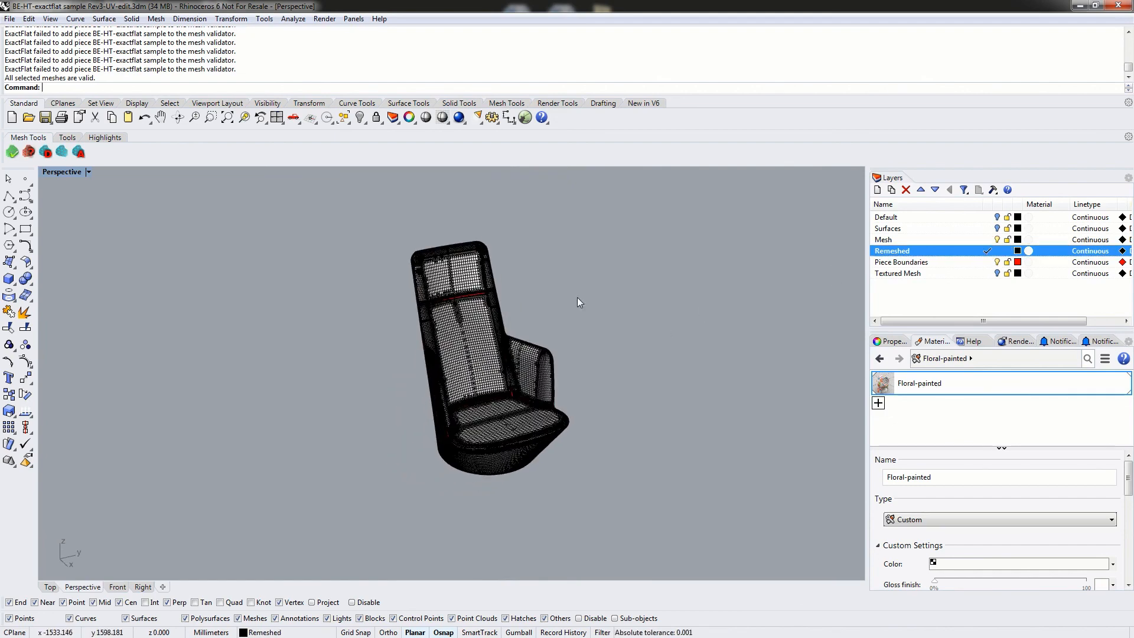
type("SelMesh")
key("Return")
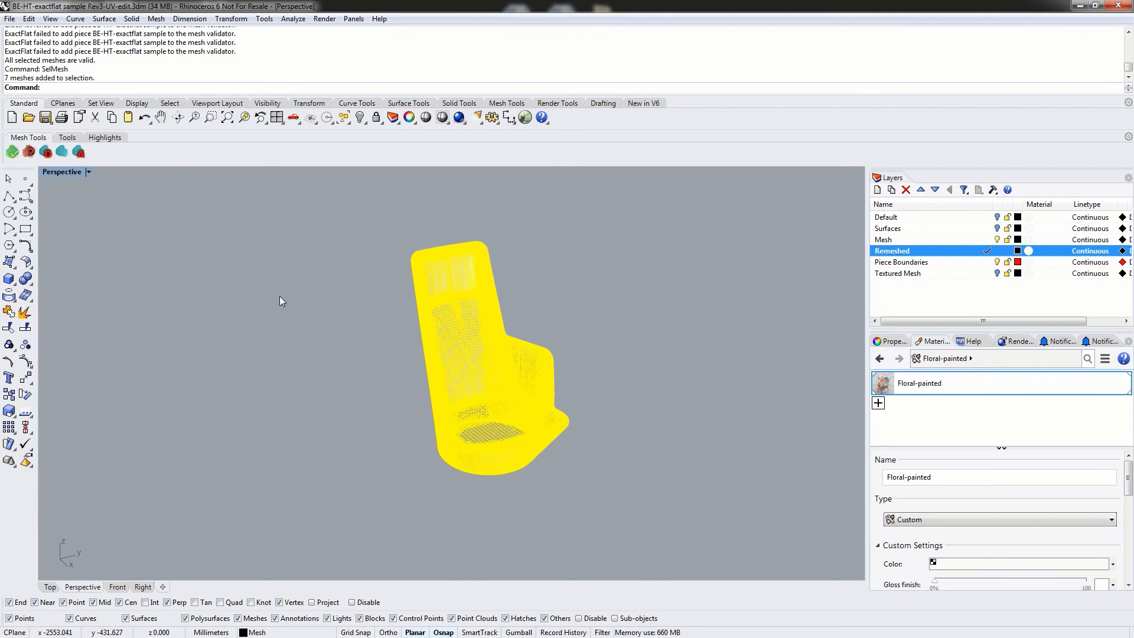
type("CopyToLayer")
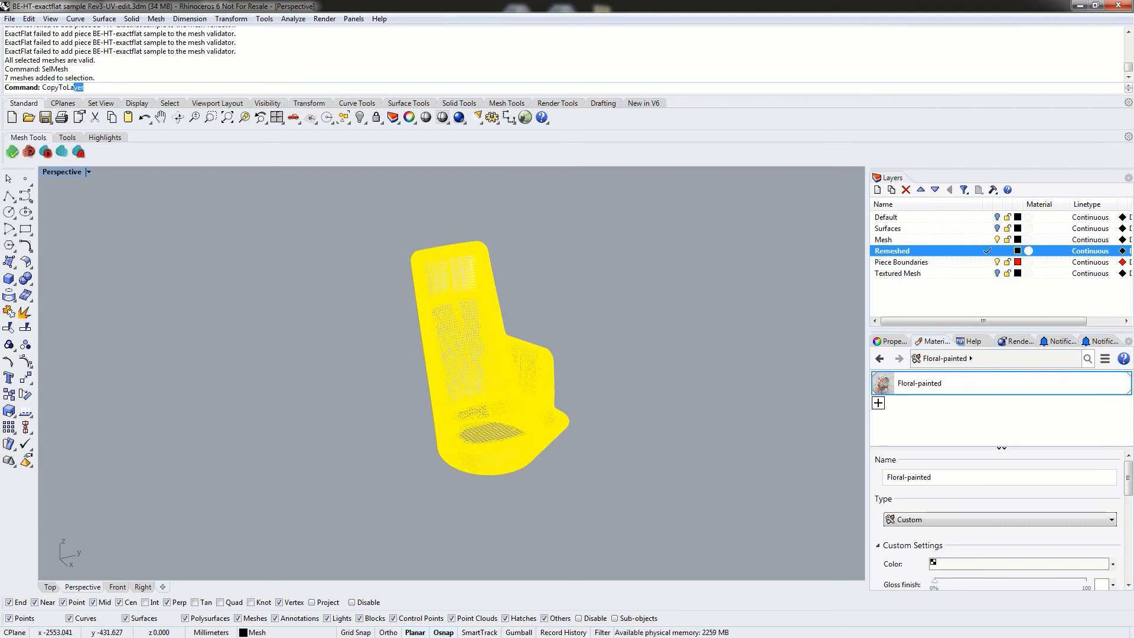
key("Return")
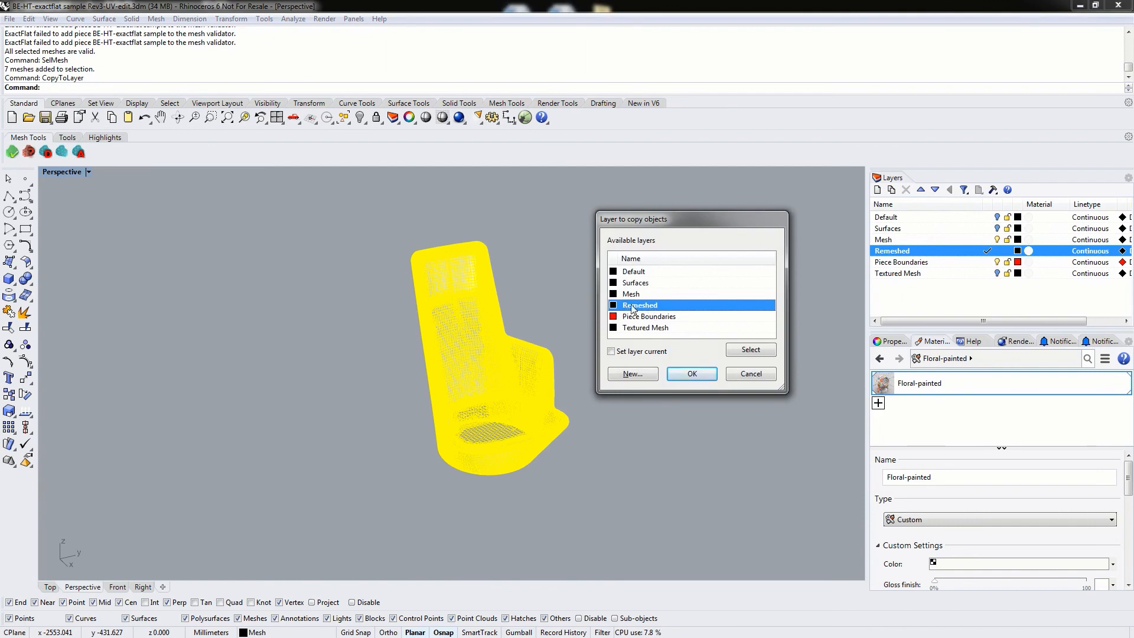
left_click(691, 375)
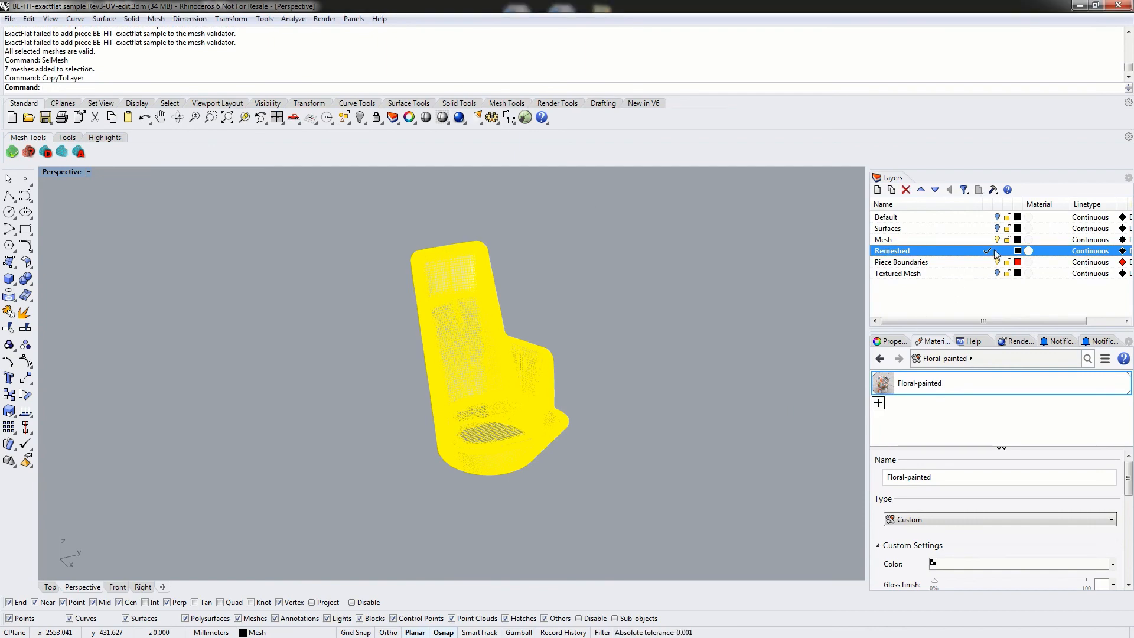
left_click(724, 353)
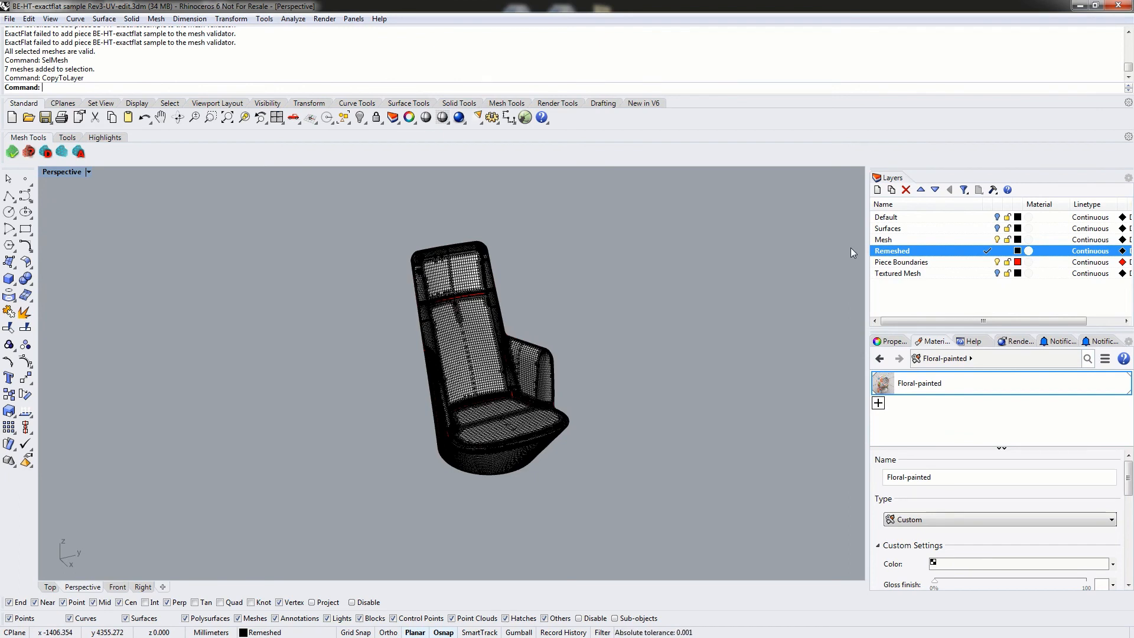
Compare the Mesh and Remeshed layers, leave Remeshed current with Mesh and Piece Boundaries hidden, and check what remains selectable
left_click(993, 241)
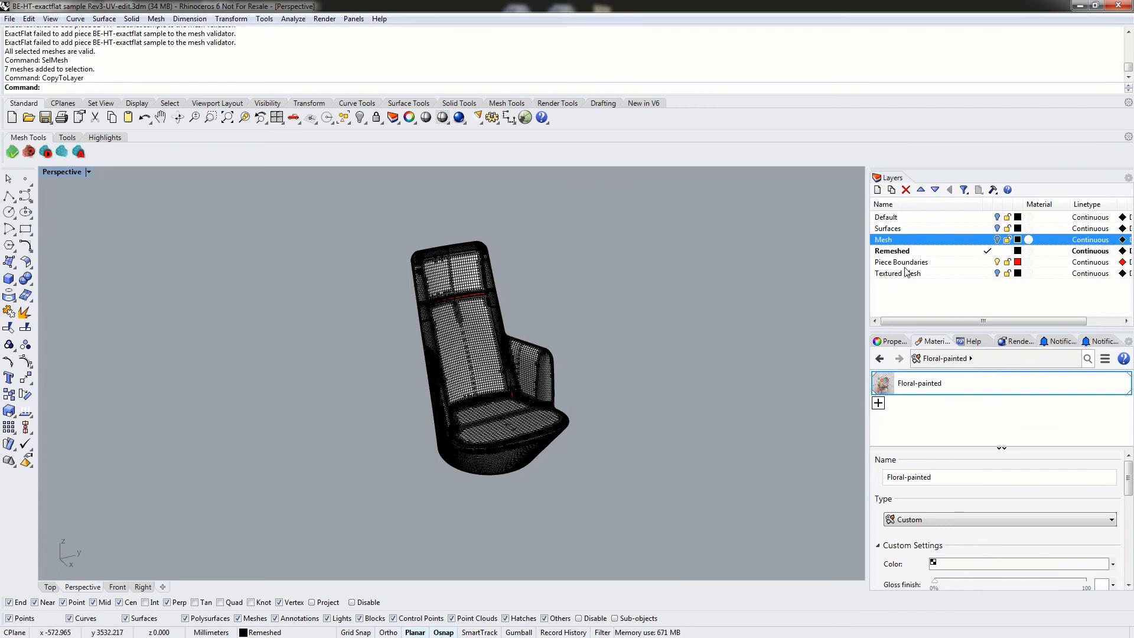
left_click(987, 239)
left_click(993, 251)
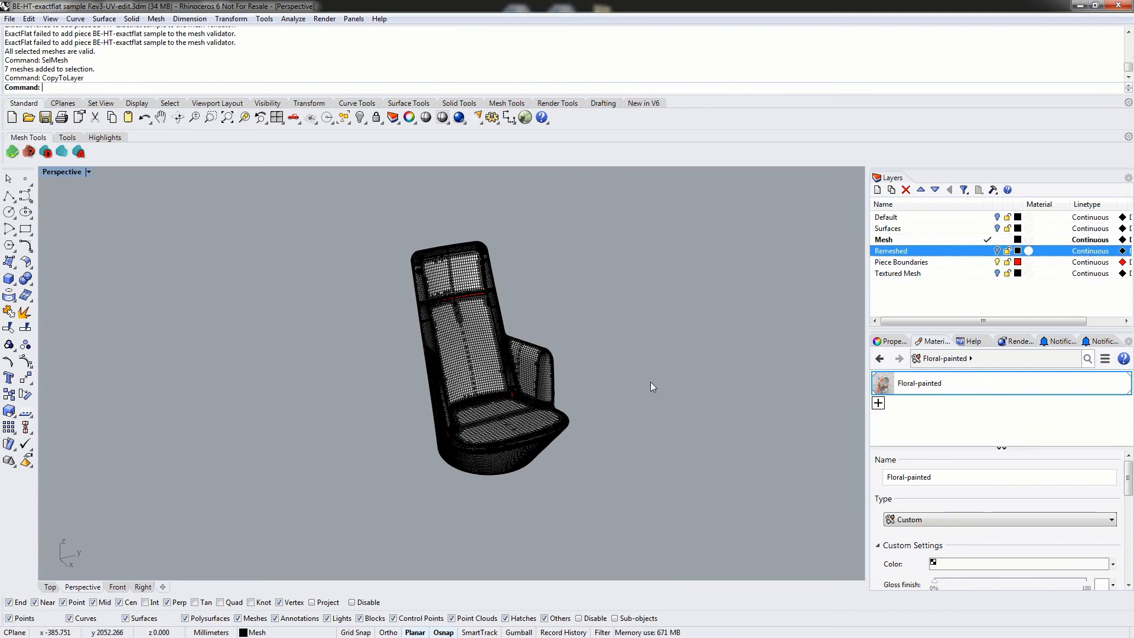
left_click(988, 251)
left_click(998, 240)
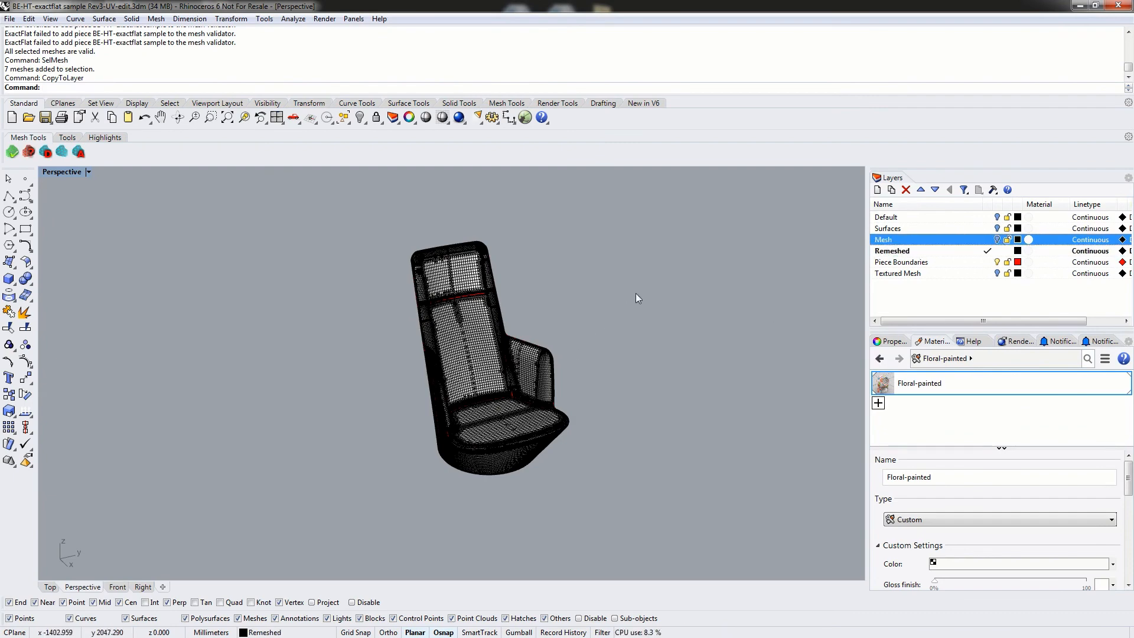
mouse_move(611, 342)
right_mouse_down()
mouse_move(577, 367)
mouse_move(602, 363)
right_mouse_up()
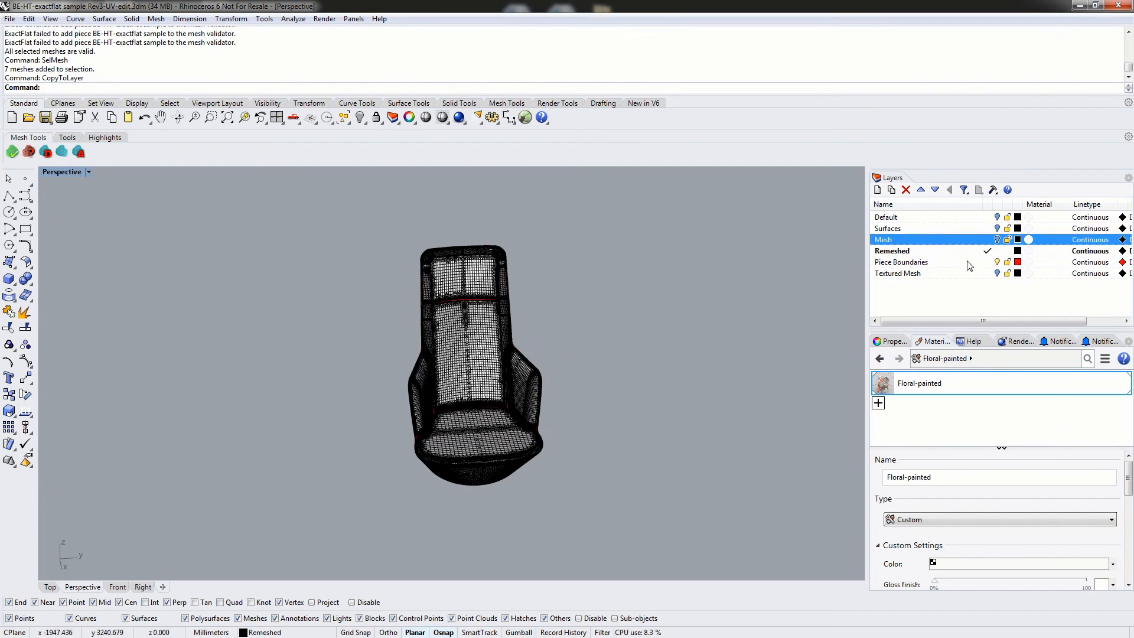
left_click(997, 262)
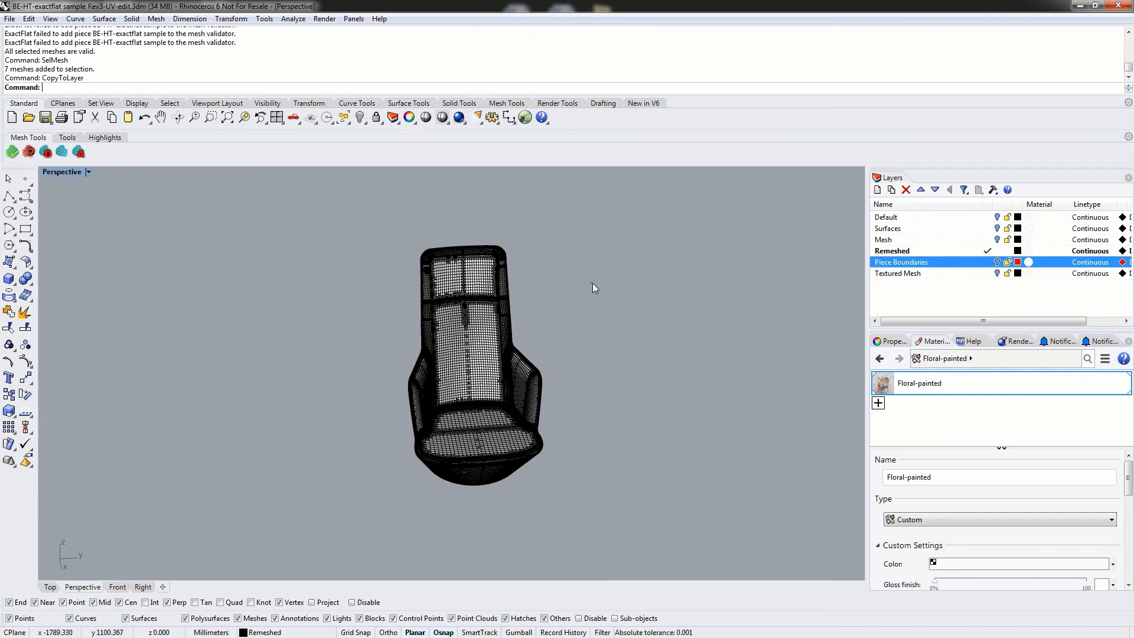
left_click_drag(285, 205, 679, 551)
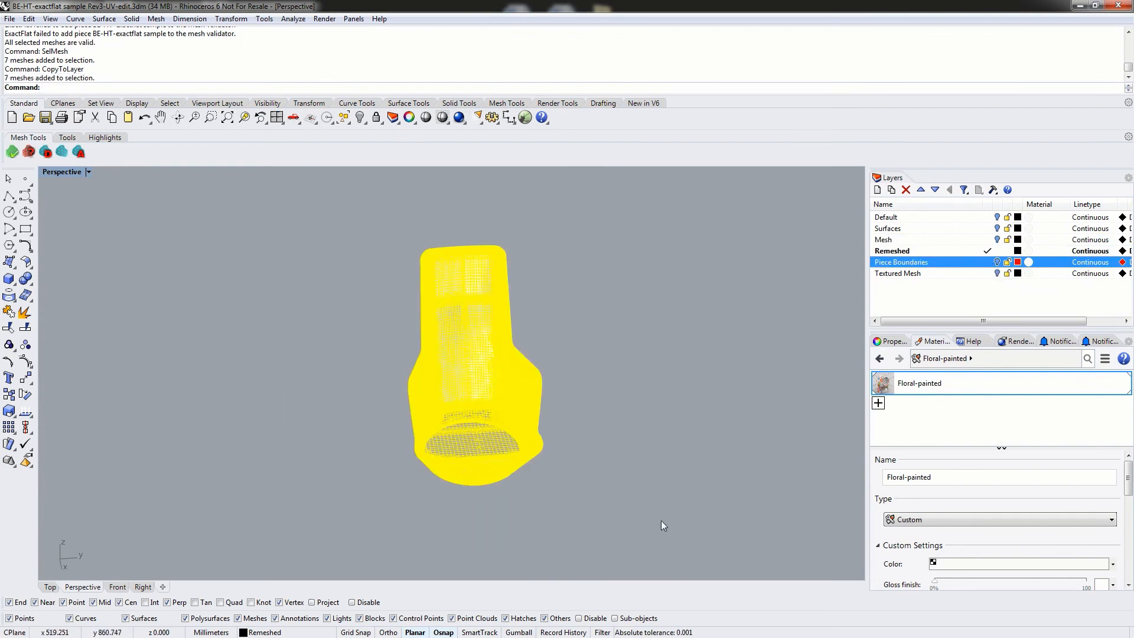
left_click(266, 284)
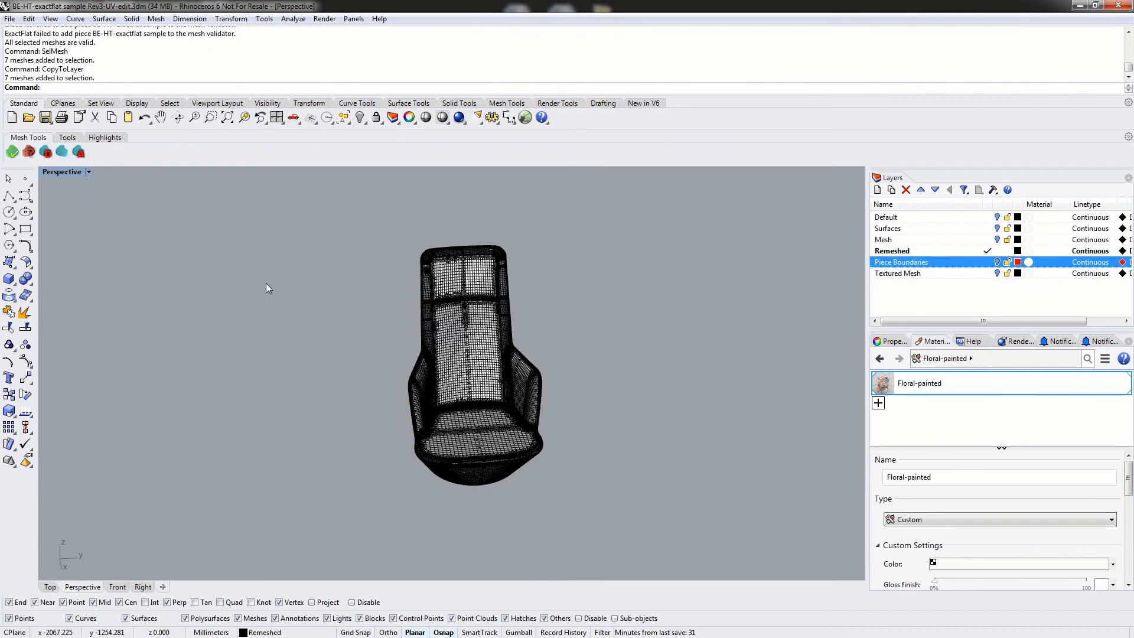
Select all meshes on the Remeshed layer and run Adaptive Remesh with its default tolerances, continuing despite the high vertex count, and accept the result
type("Slem")
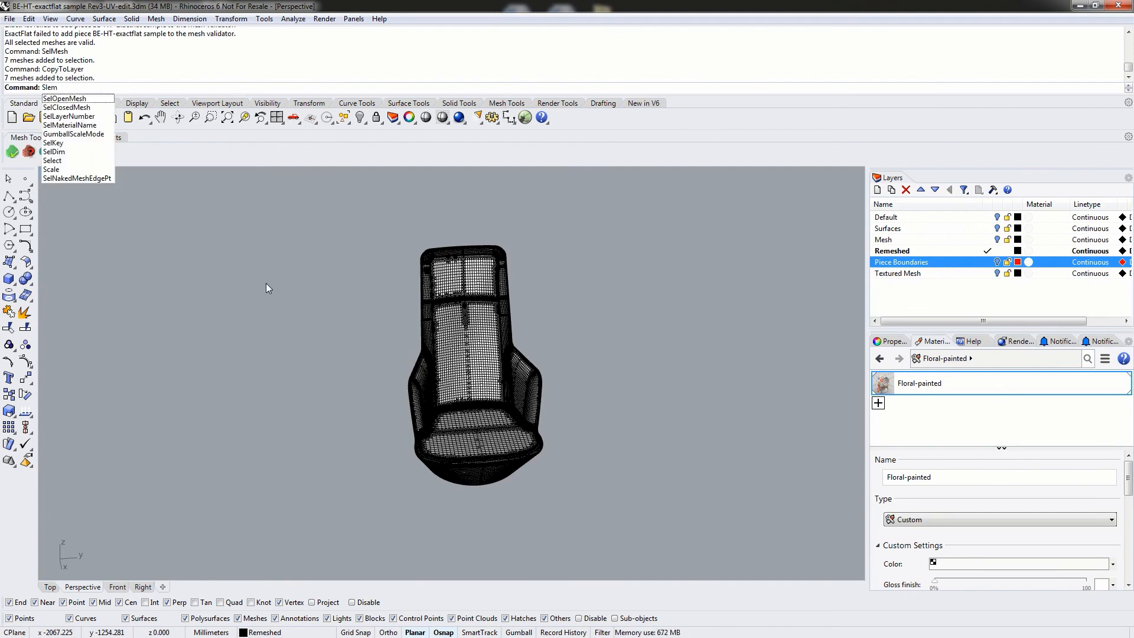
key("BackSpace")
key("BackSpace")
key("BackSpace")
type("elMesh")
key("Return")
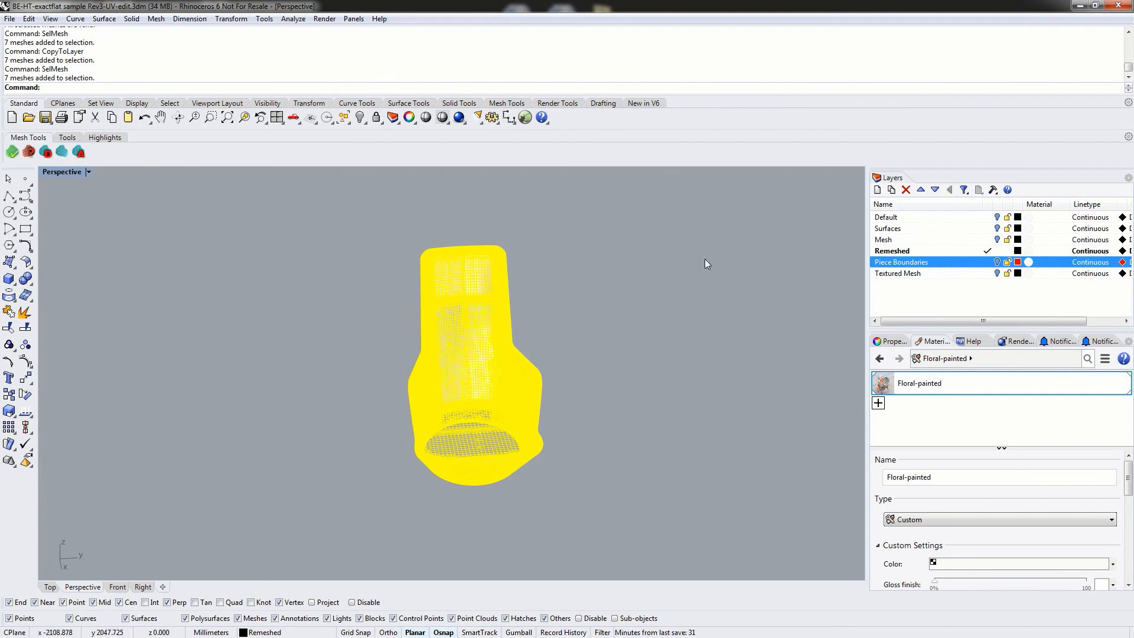
left_click(81, 153)
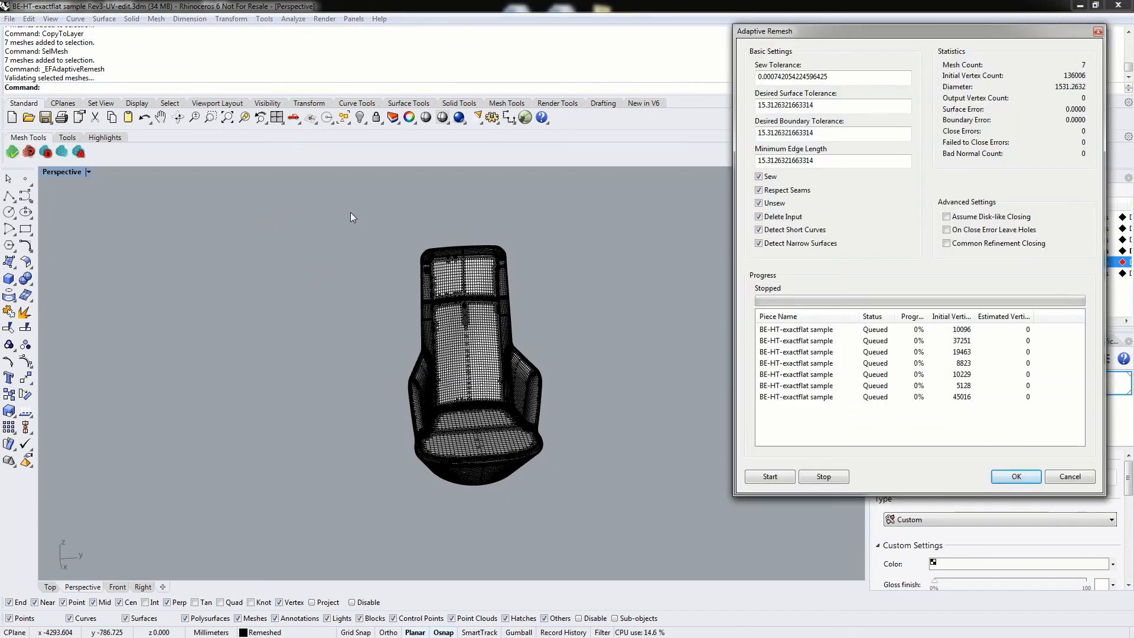
left_click_drag(768, 31, 744, 49)
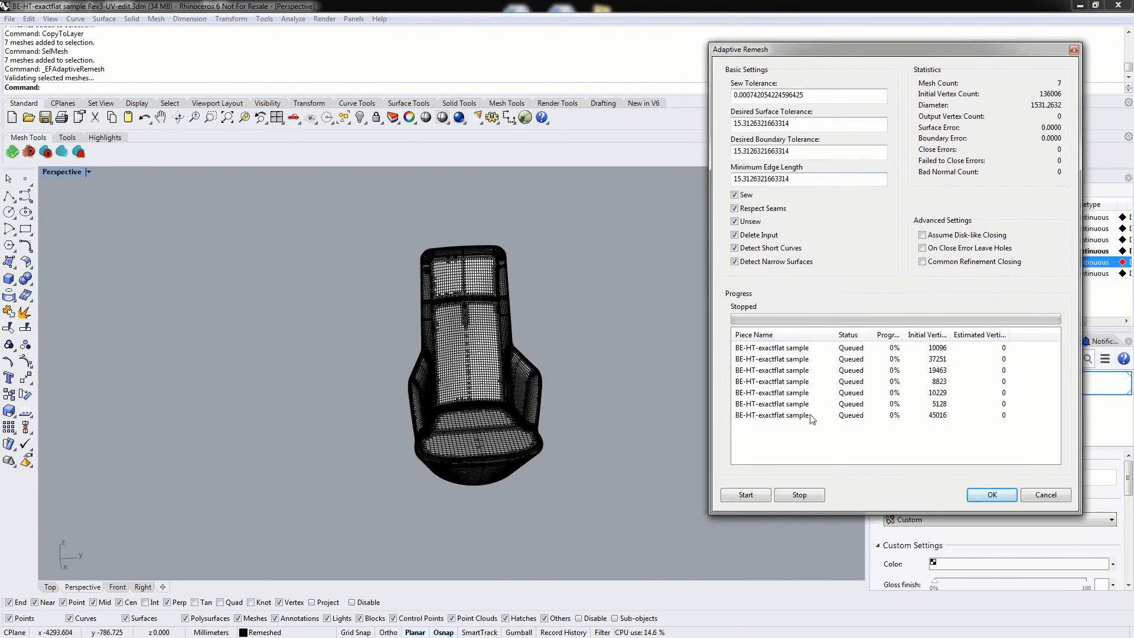
left_click(746, 495)
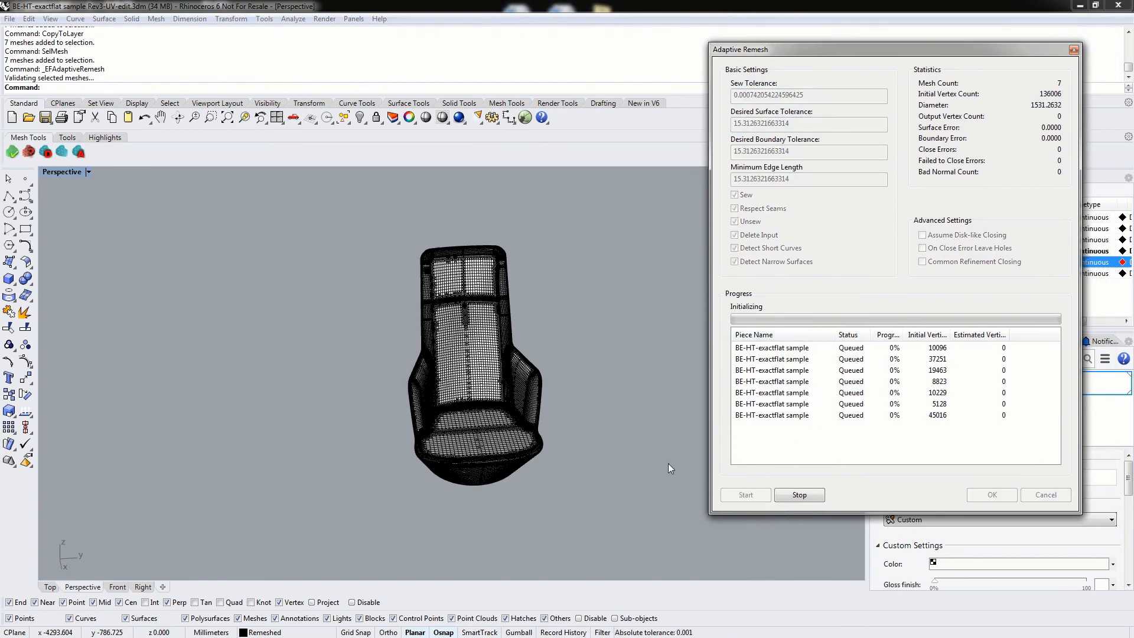
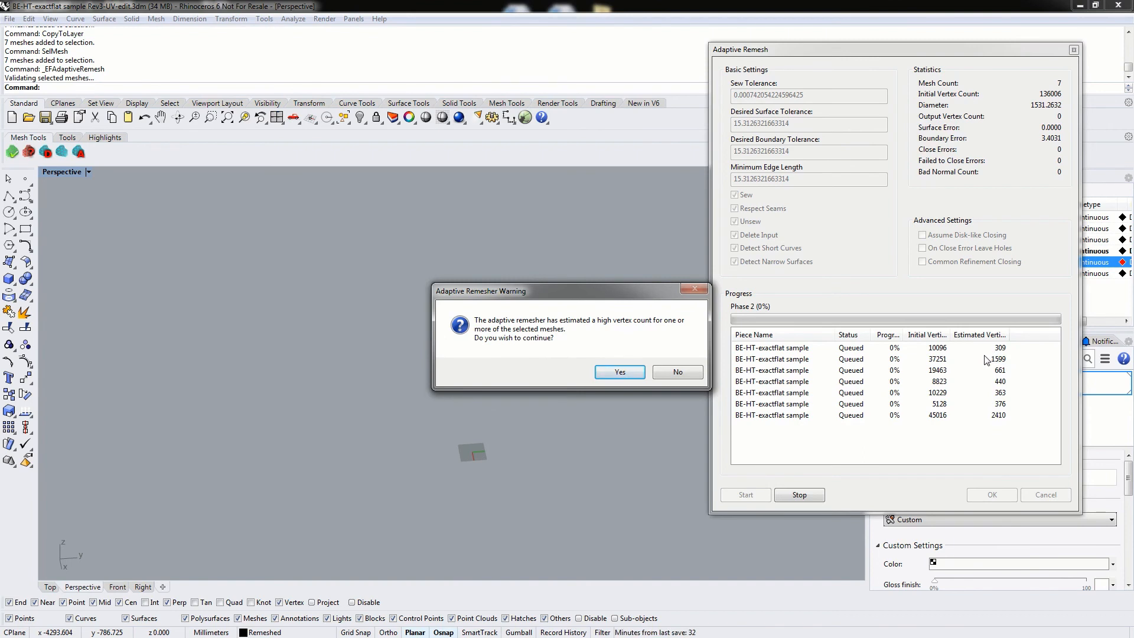
left_click(620, 372)
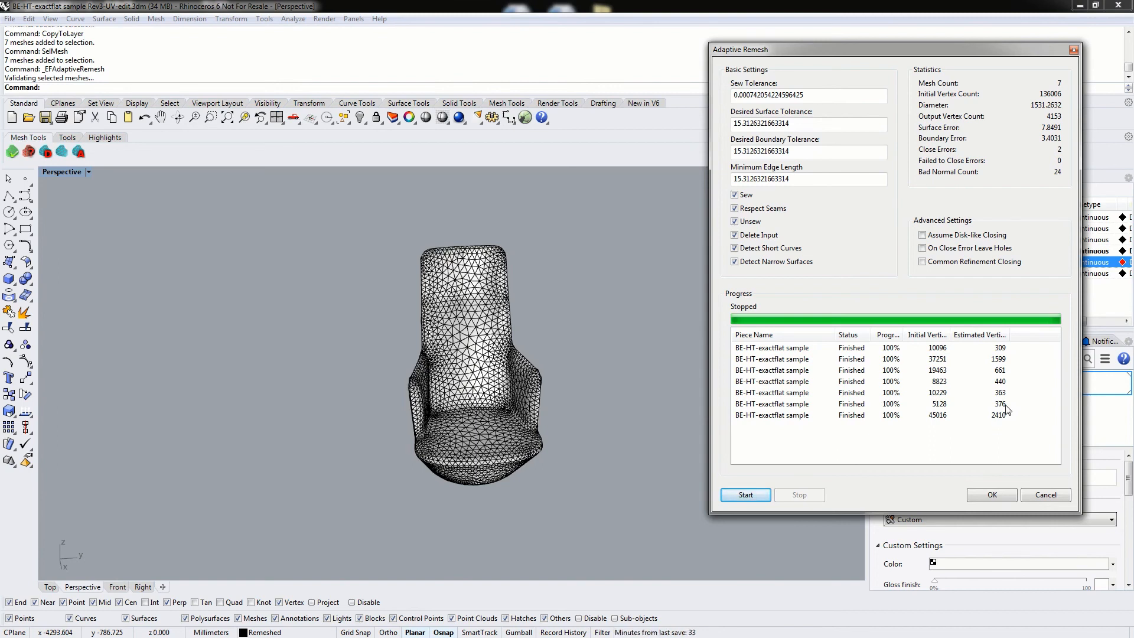
left_click(992, 496)
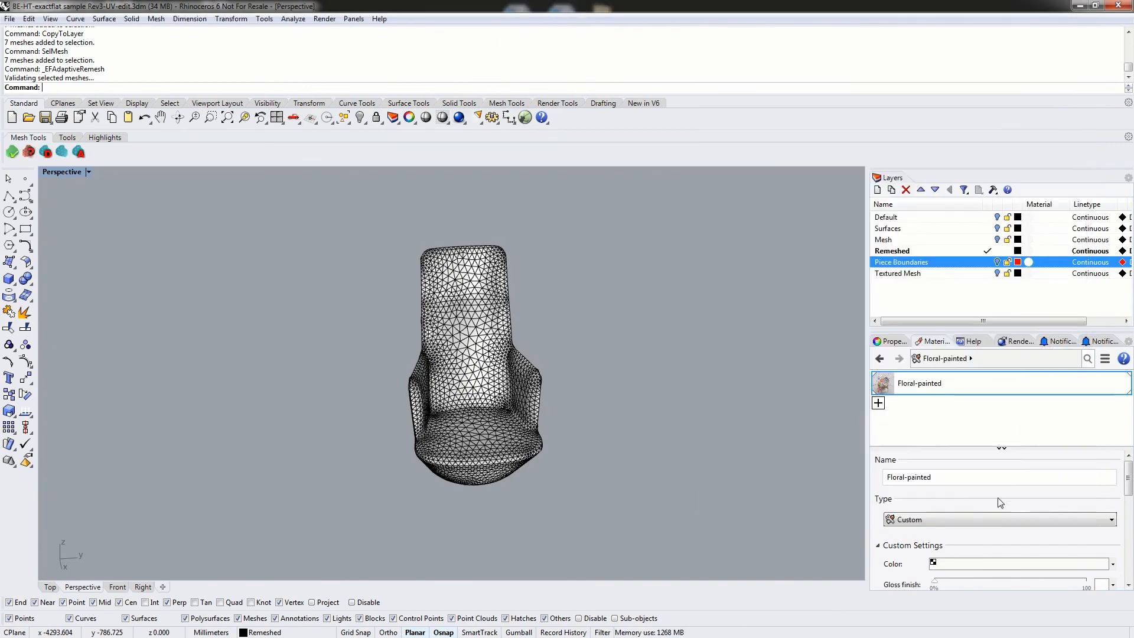
Examine the remeshed triangles up close at the corner where the armrest meets the seat, selecting the outer piece there
right_click_drag(506, 466, 603, 387)
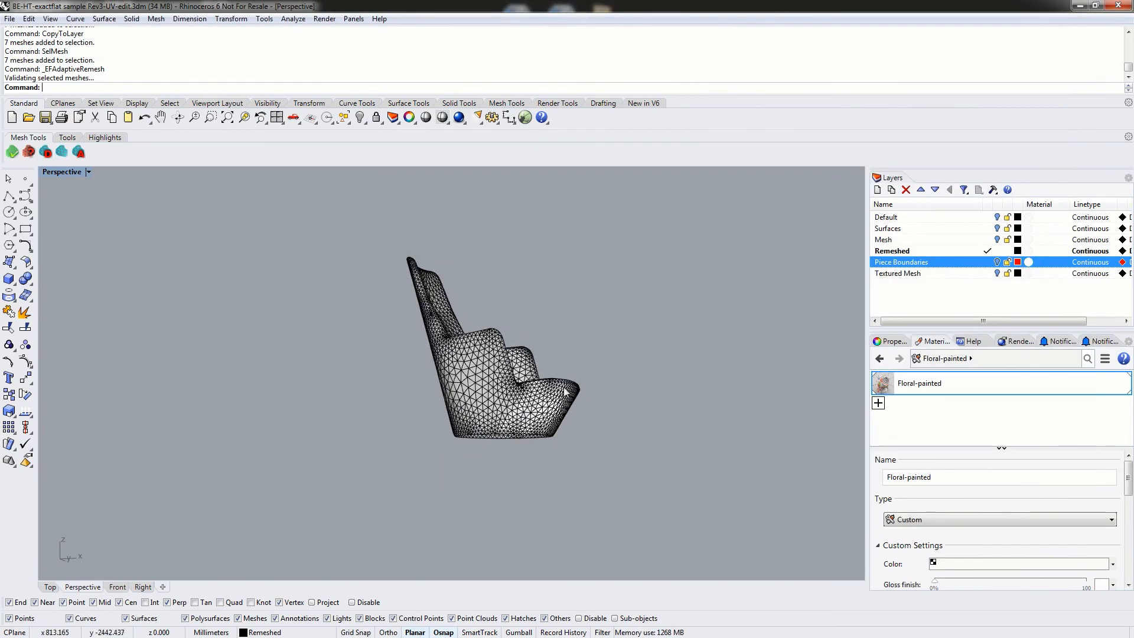
scroll(507, 385, "up", 13)
right_click_drag(506, 384, 498, 416)
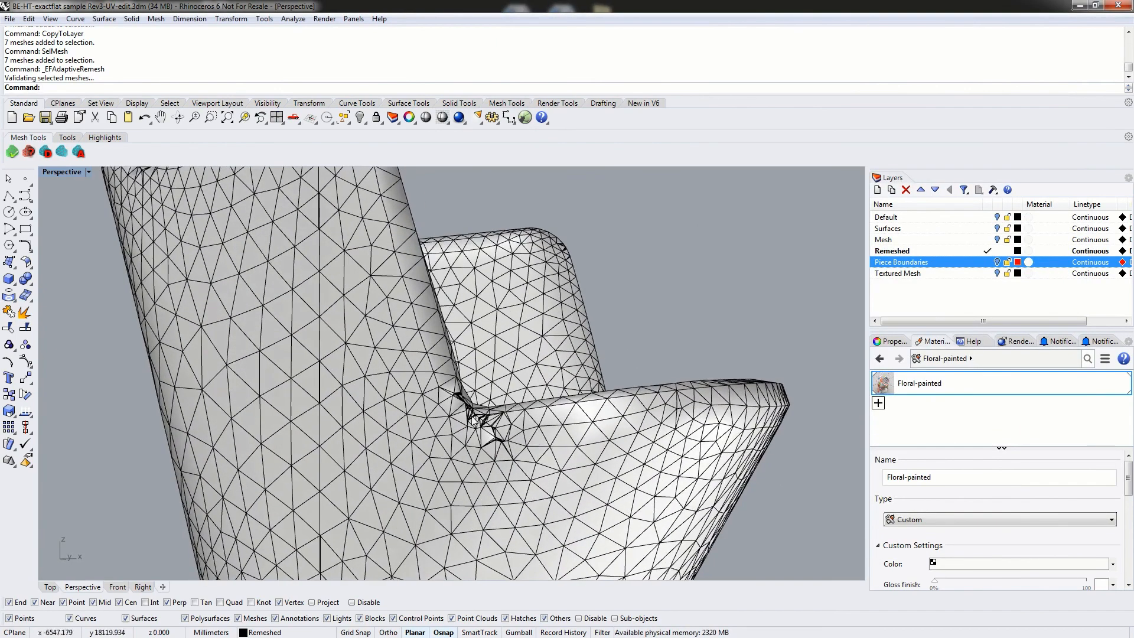
scroll(498, 416, "up", 10)
left_click(543, 454)
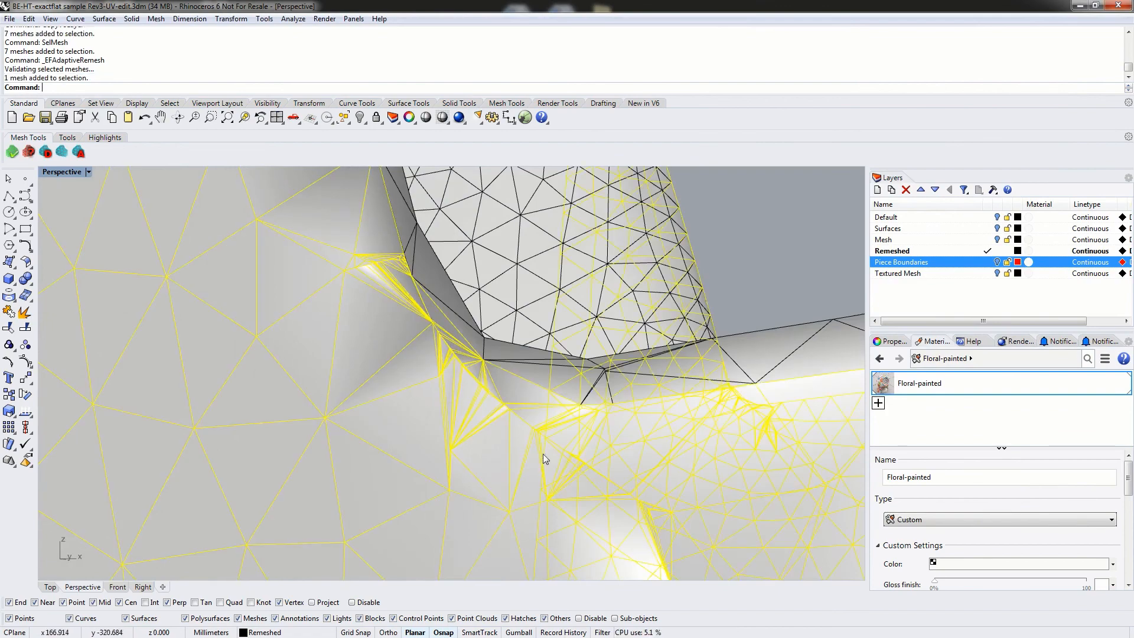
left_click(762, 255)
right_click_drag(763, 252, 754, 260)
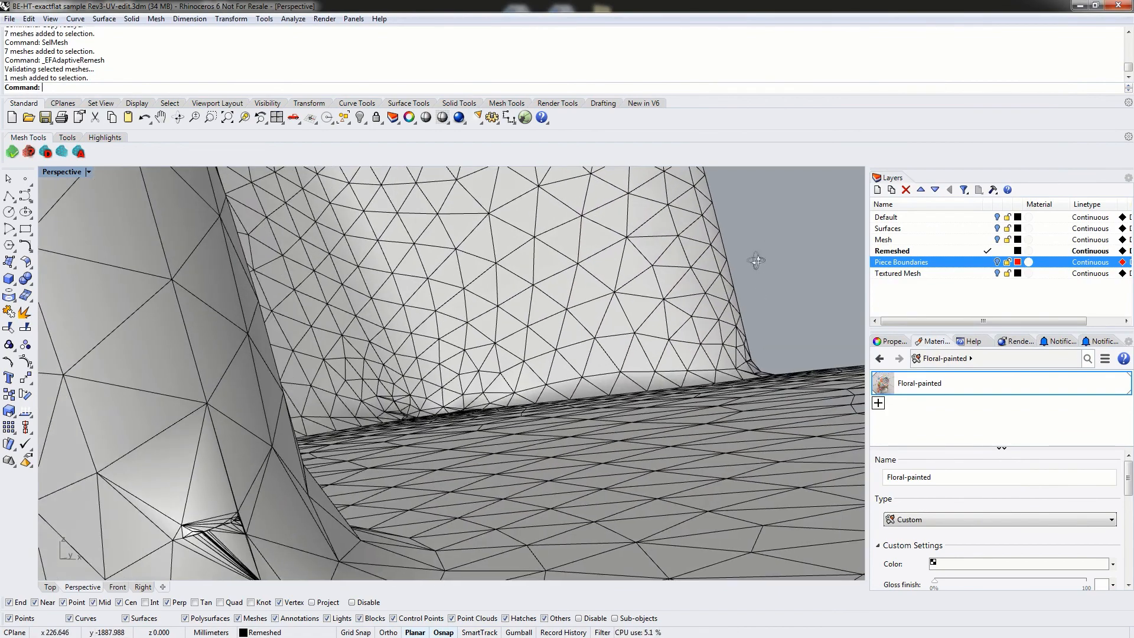
scroll(468, 419, "down", 6)
left_click(416, 476)
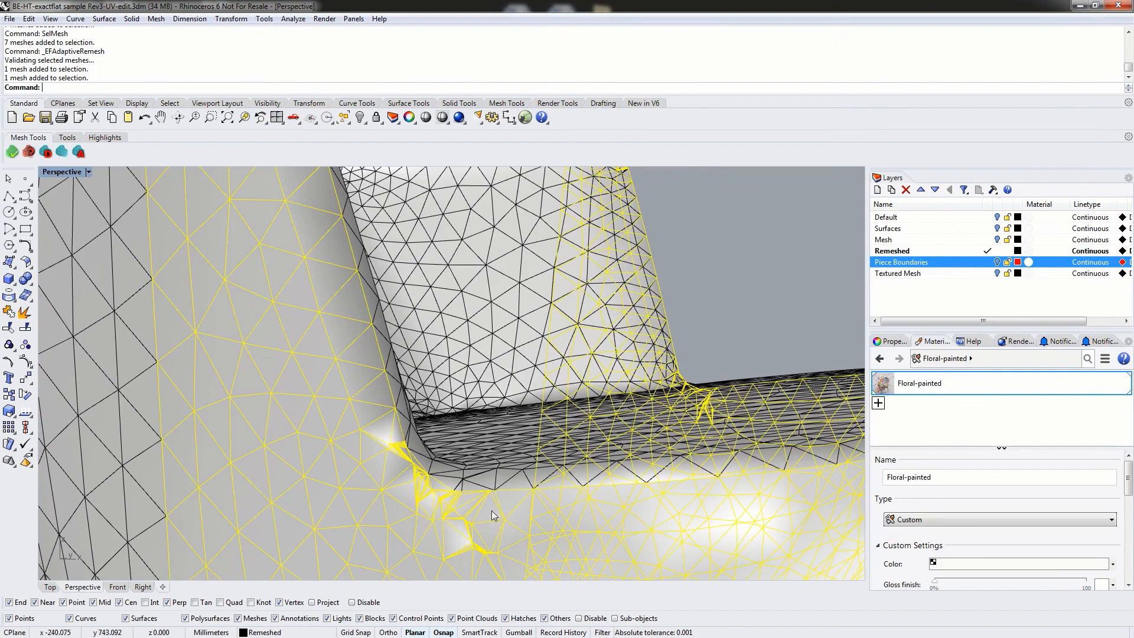
scroll(492, 510, "down", 8)
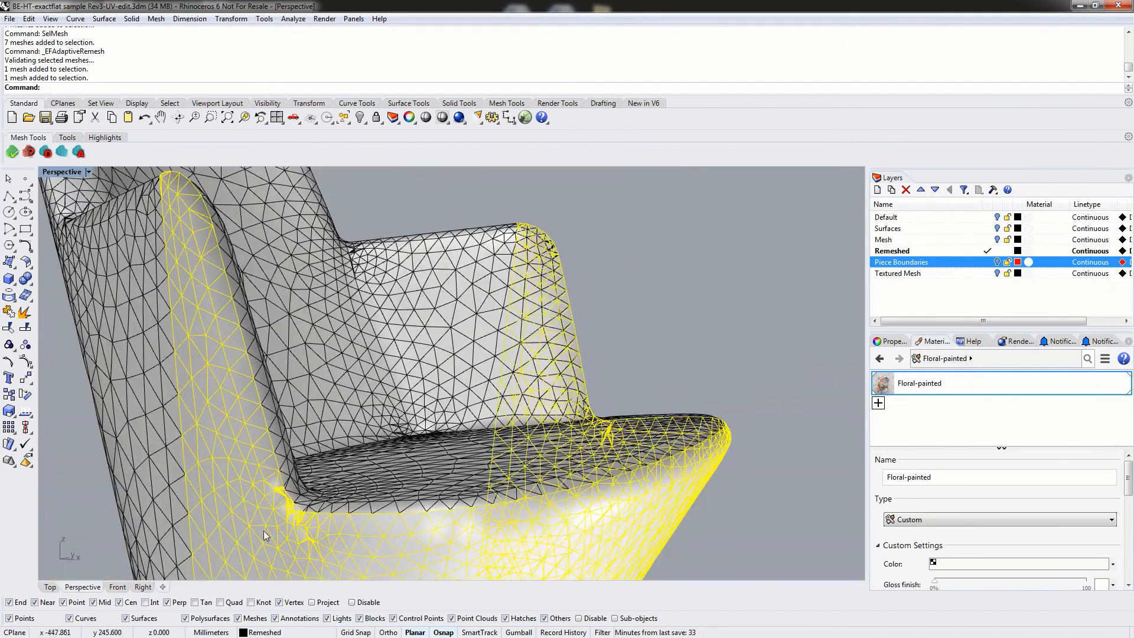
Inspect the remeshed triangles near the edge on another side of the chair, selecting the piece and clearing the selection
right_click_drag(264, 530, 713, 412)
right_click_drag(641, 345, 296, 313)
scroll(295, 313, "up", 5)
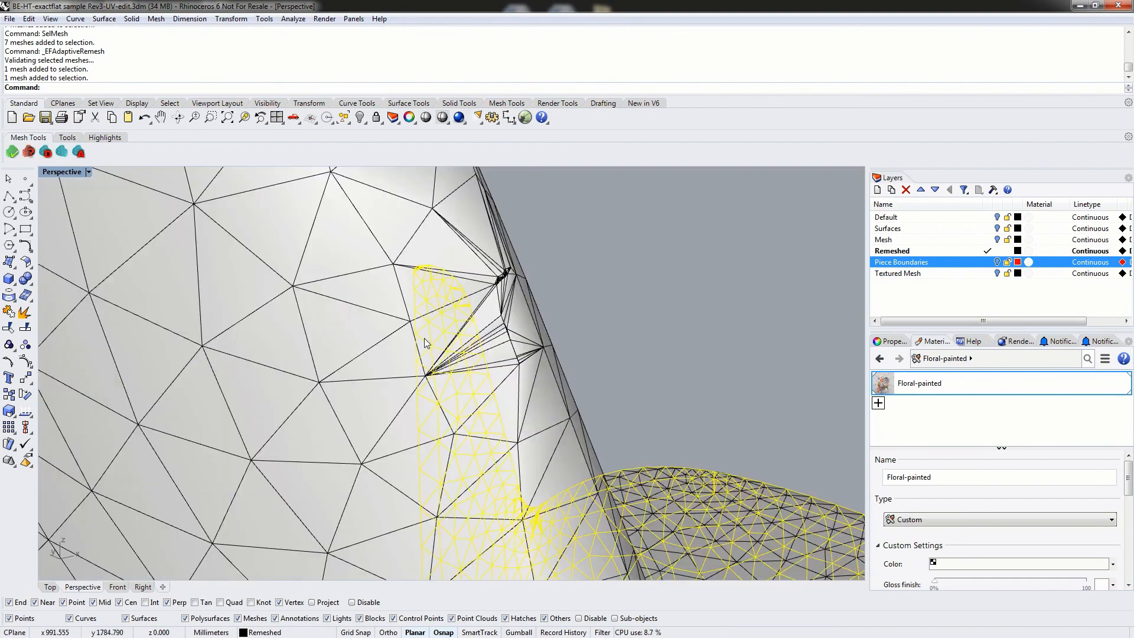
left_click(636, 298)
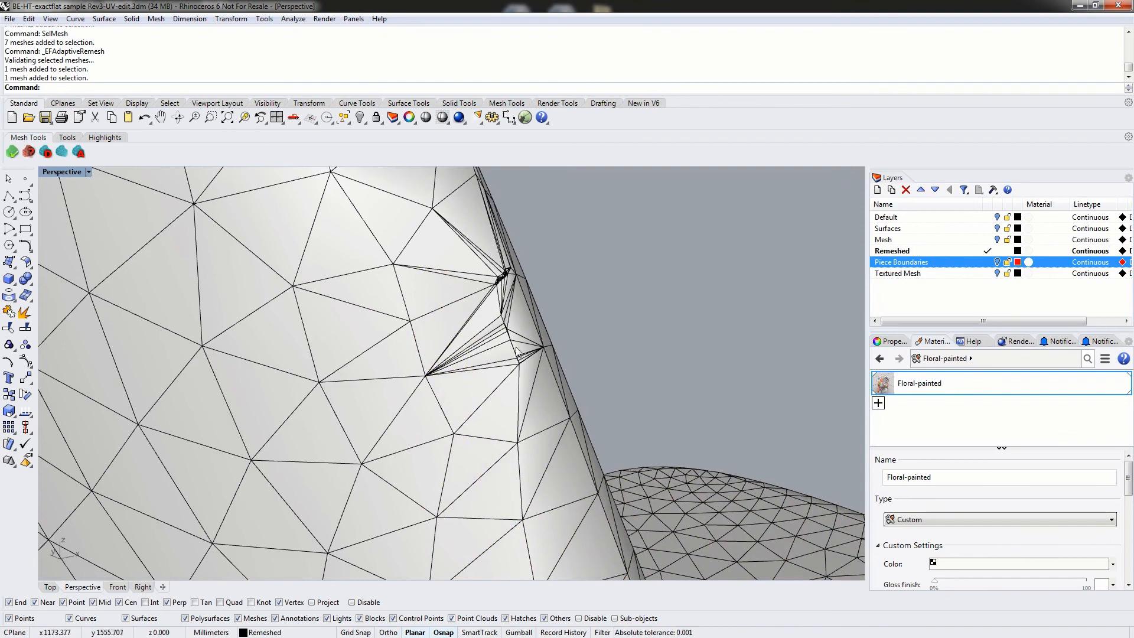
left_click(442, 392)
key("Escape")
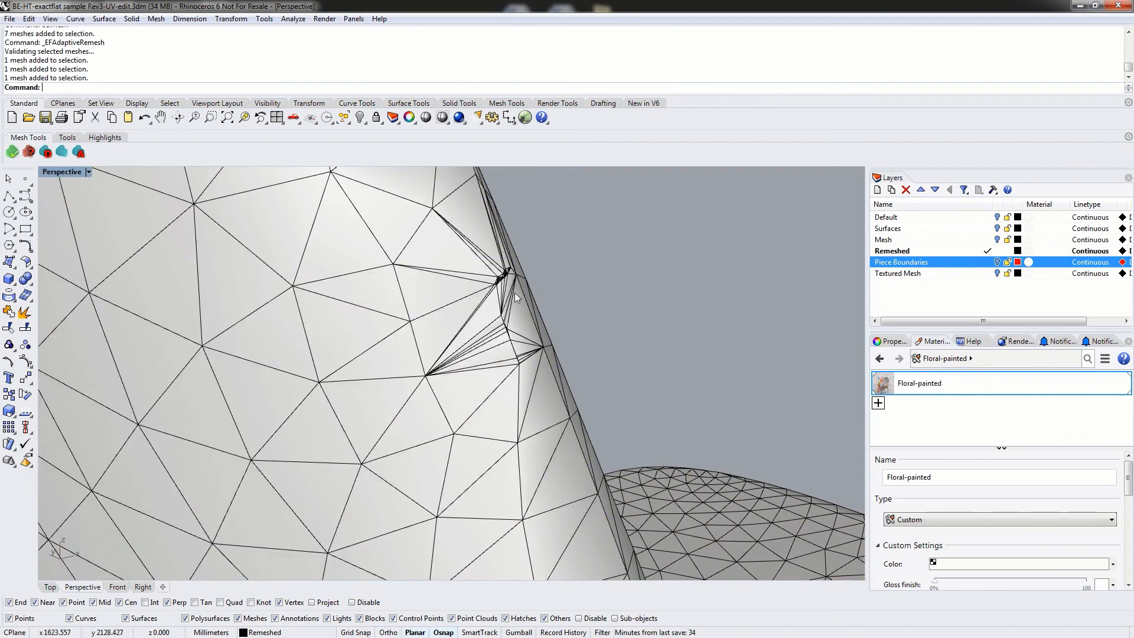
right_click_drag(475, 321, 463, 322)
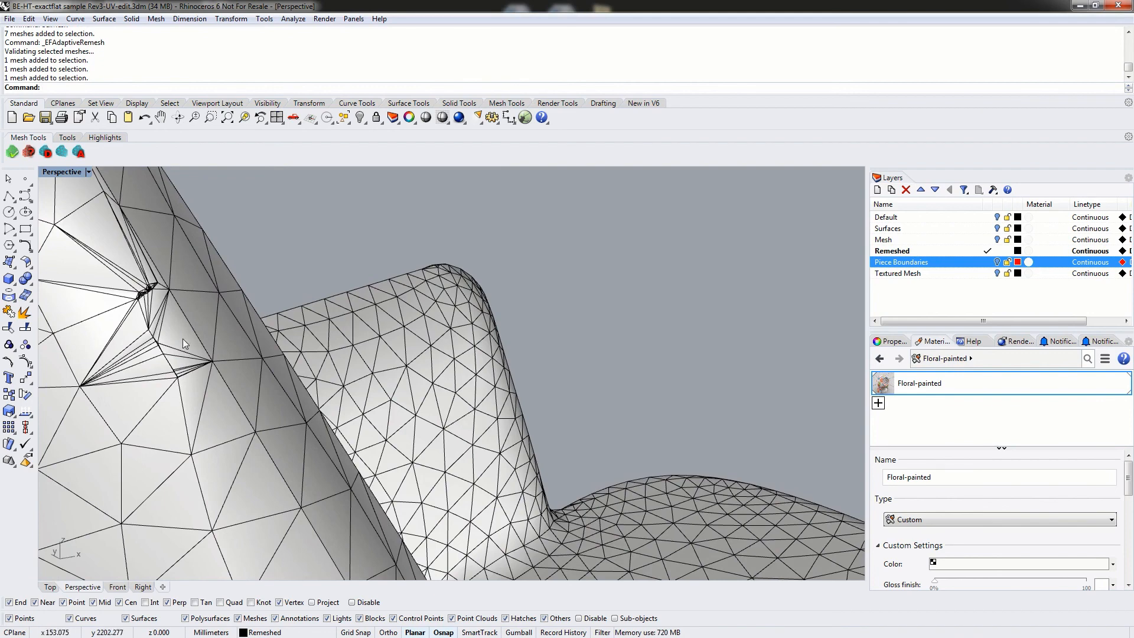
Make the Mesh layer current, hide the Remeshed layer, and select the original piece to examine its mesh at the same spot
left_click(988, 240)
left_click(997, 251)
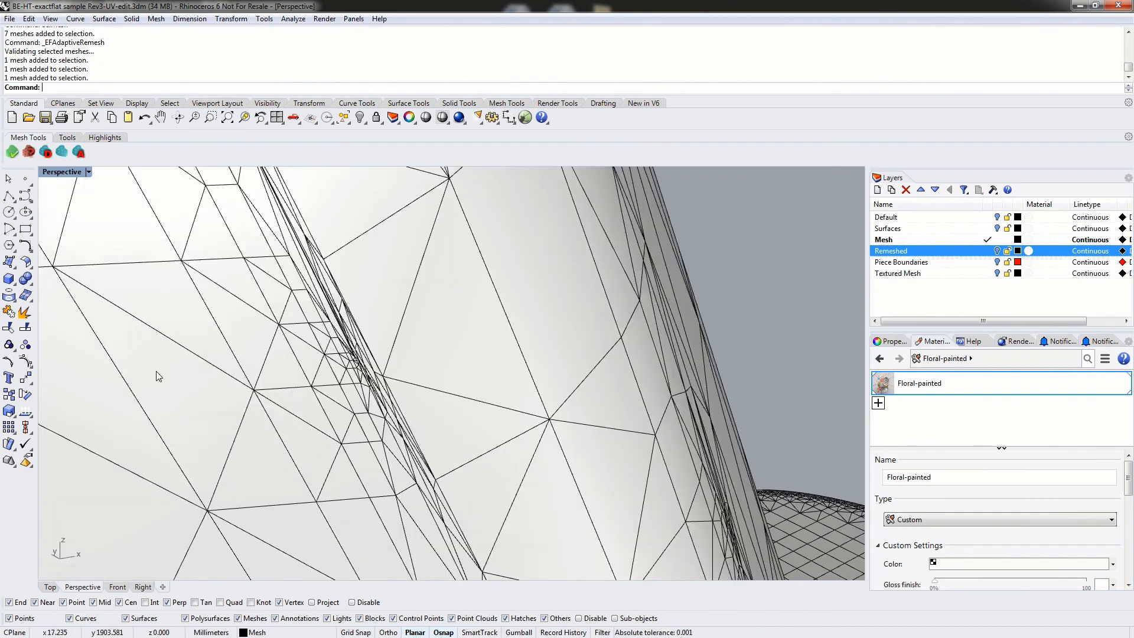
scroll(157, 375, "up", 5)
left_click(312, 343)
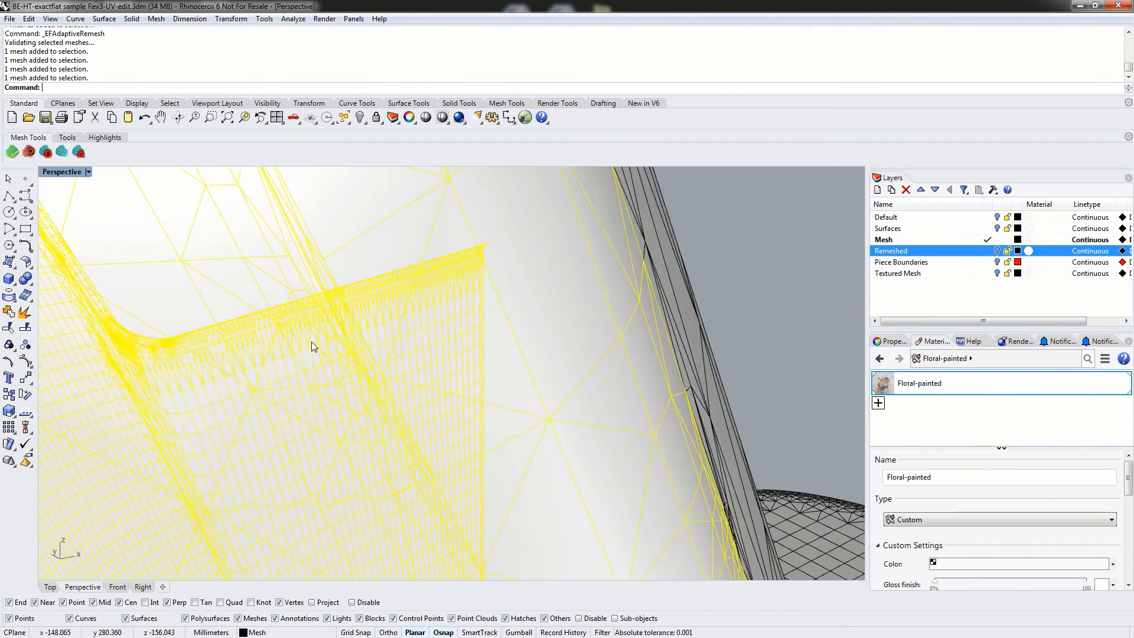
left_click(772, 214)
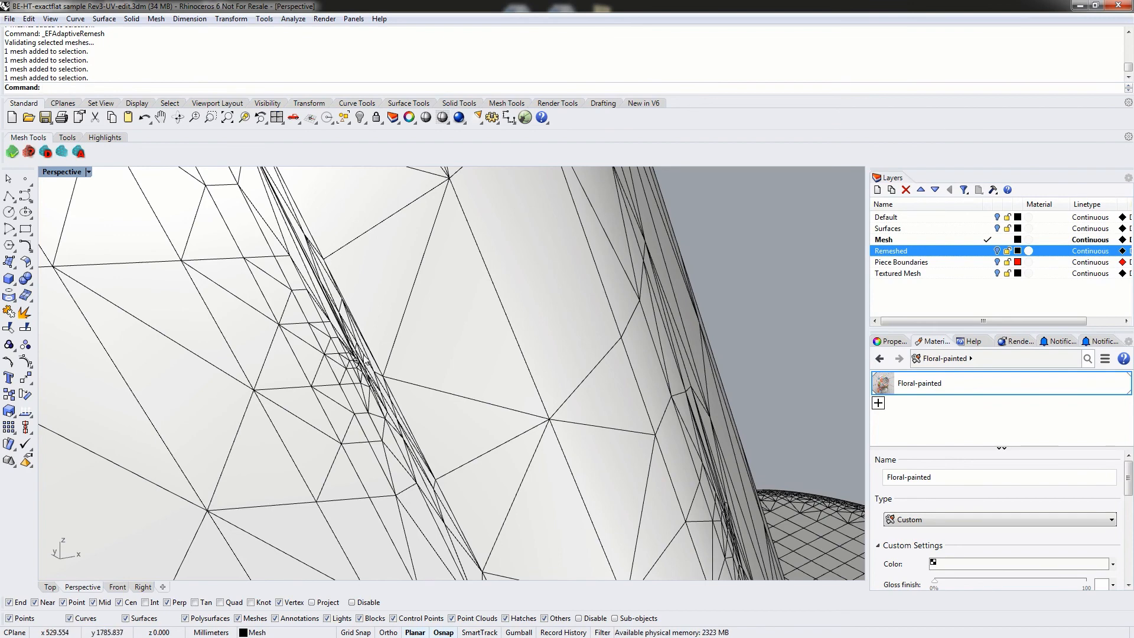
left_click(339, 326)
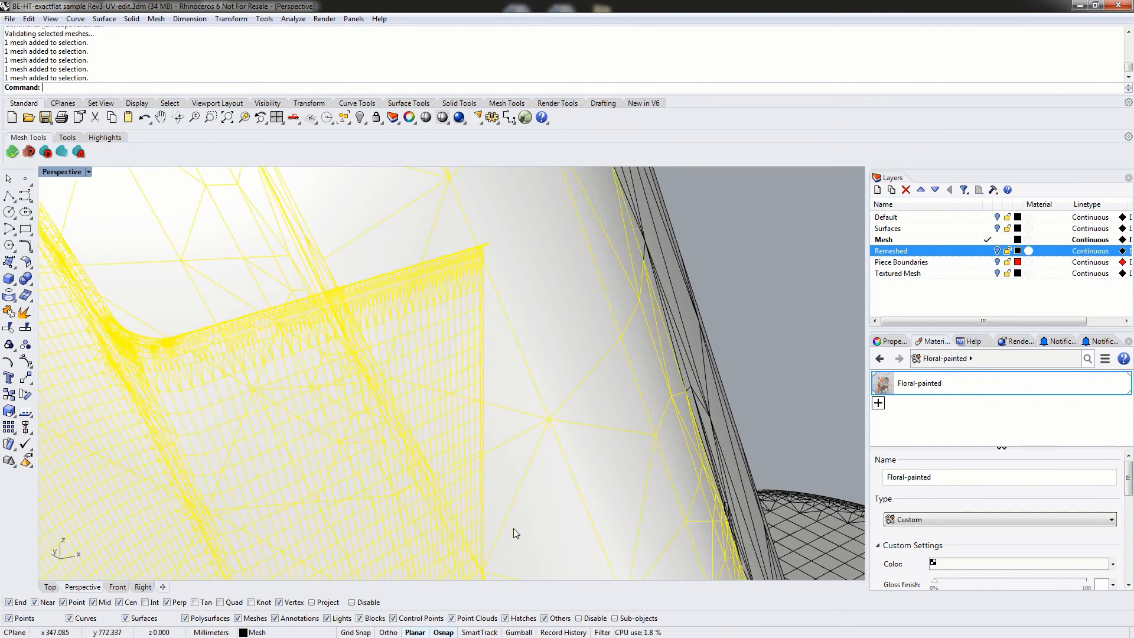
Turn on the control points of the selected original mesh piece
type("PointsOn")
key("Return")
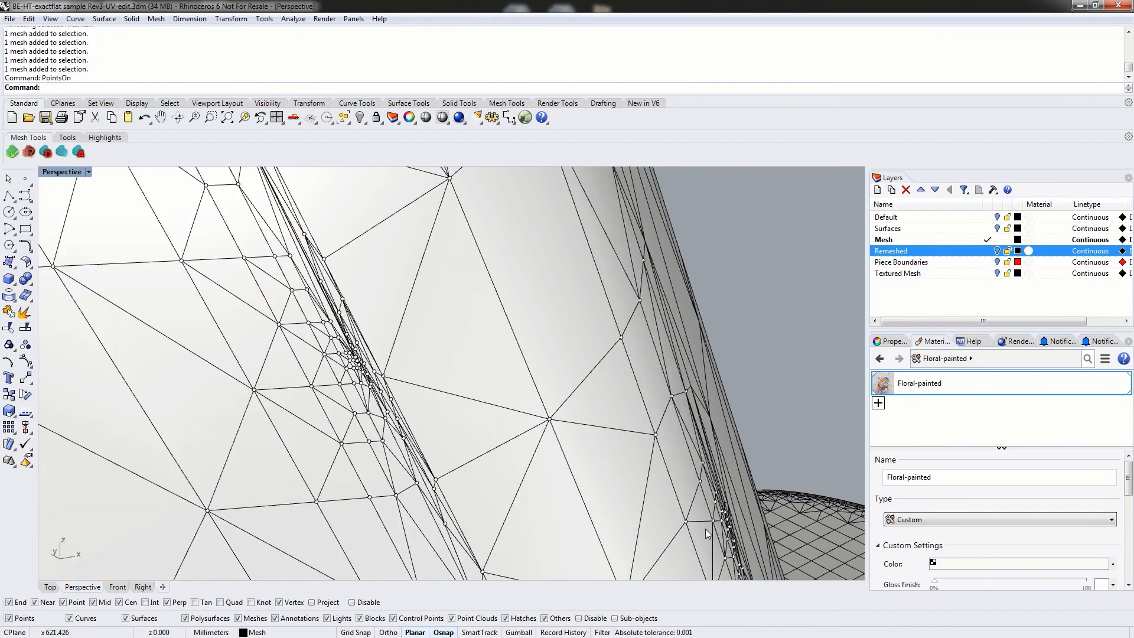
Select the original mesh piece by the armrest, isolate it, clear the selection, and examine its mesh up close along the edges
left_click(468, 417)
scroll(514, 390, "down", 5)
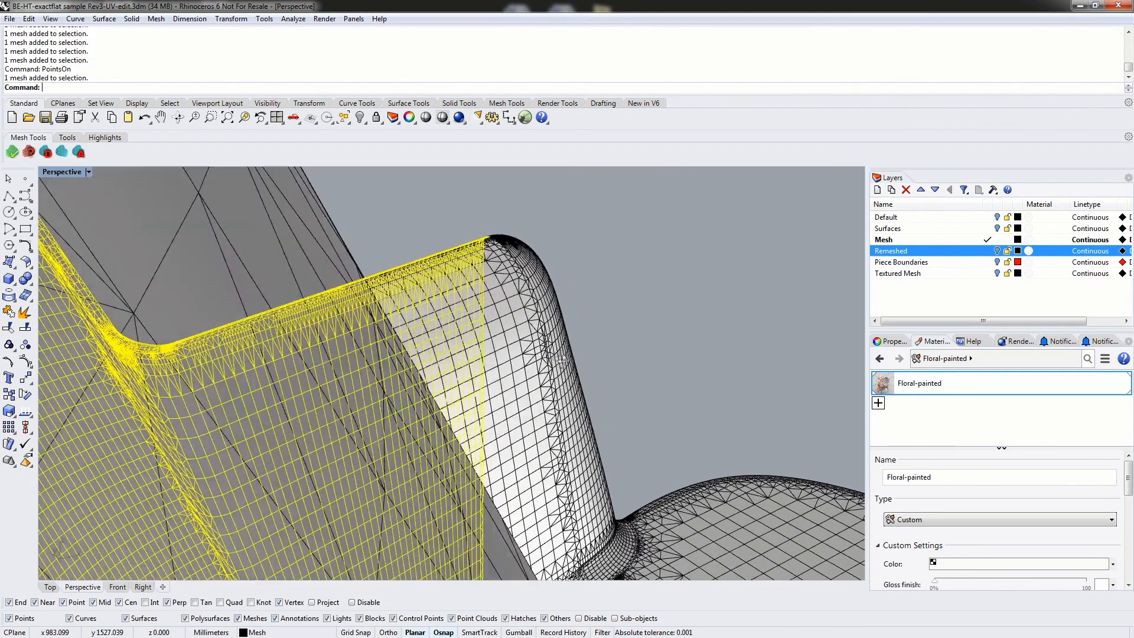
scroll(585, 346, "up", 5)
scroll(567, 342, "down", 5)
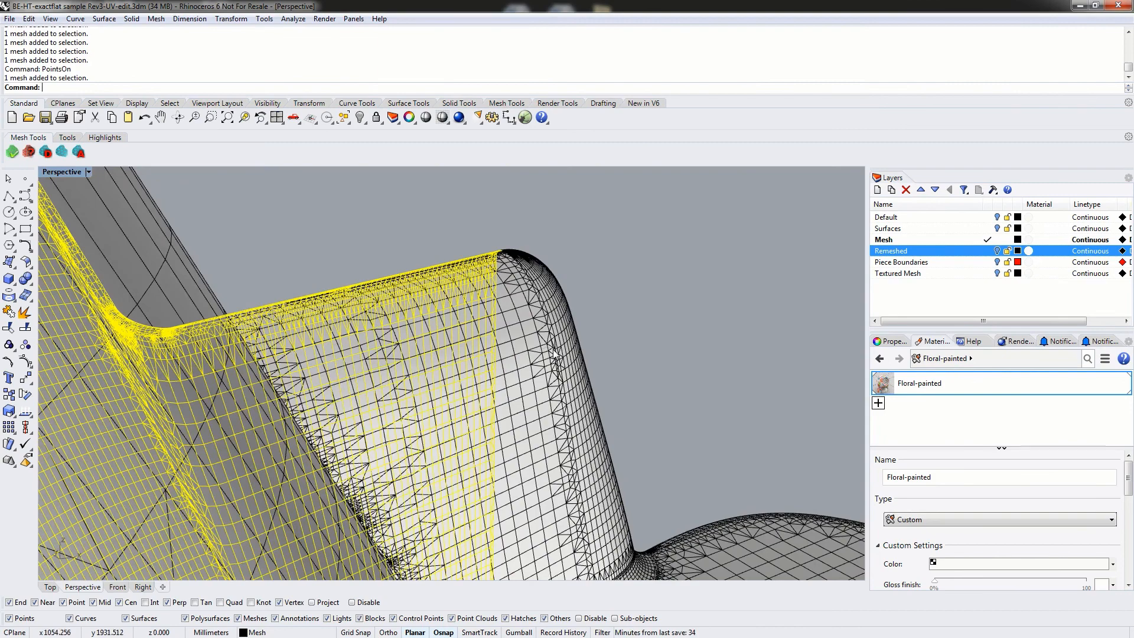
type("Isolate")
key("Return")
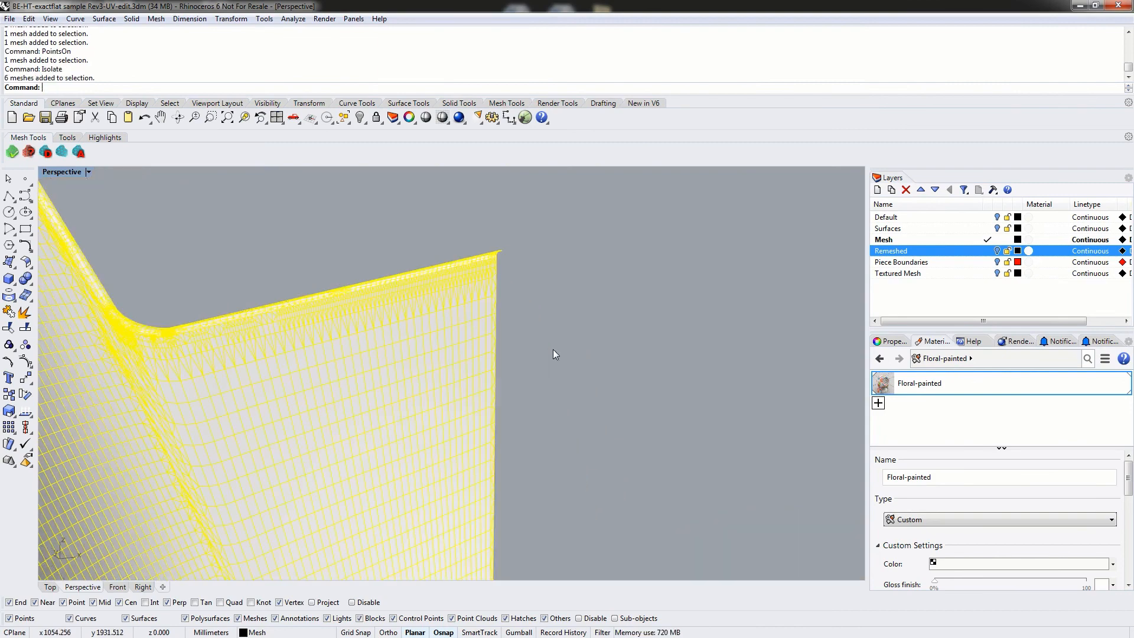
left_click(569, 365)
scroll(339, 377, "up", 10)
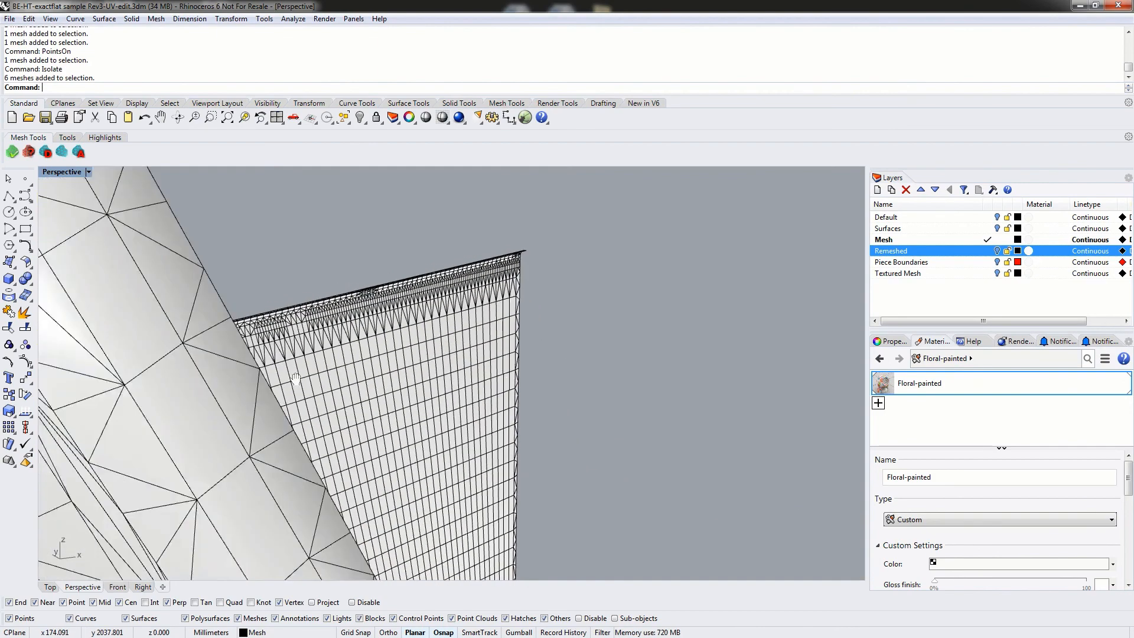
scroll(339, 377, "down", 5)
scroll(568, 319, "down", 5)
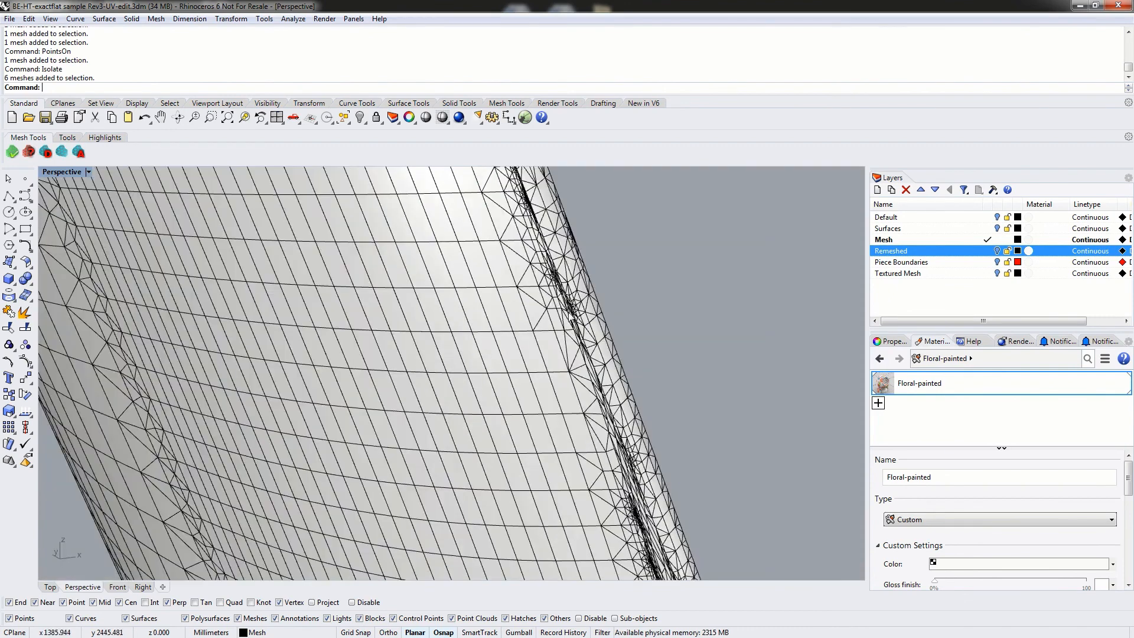
Make the Remeshed layer current, hide the Mesh layer and examine the distorted triangles near the edge of the remeshed model
scroll(562, 315, "up", 5)
scroll(562, 315, "up", 2)
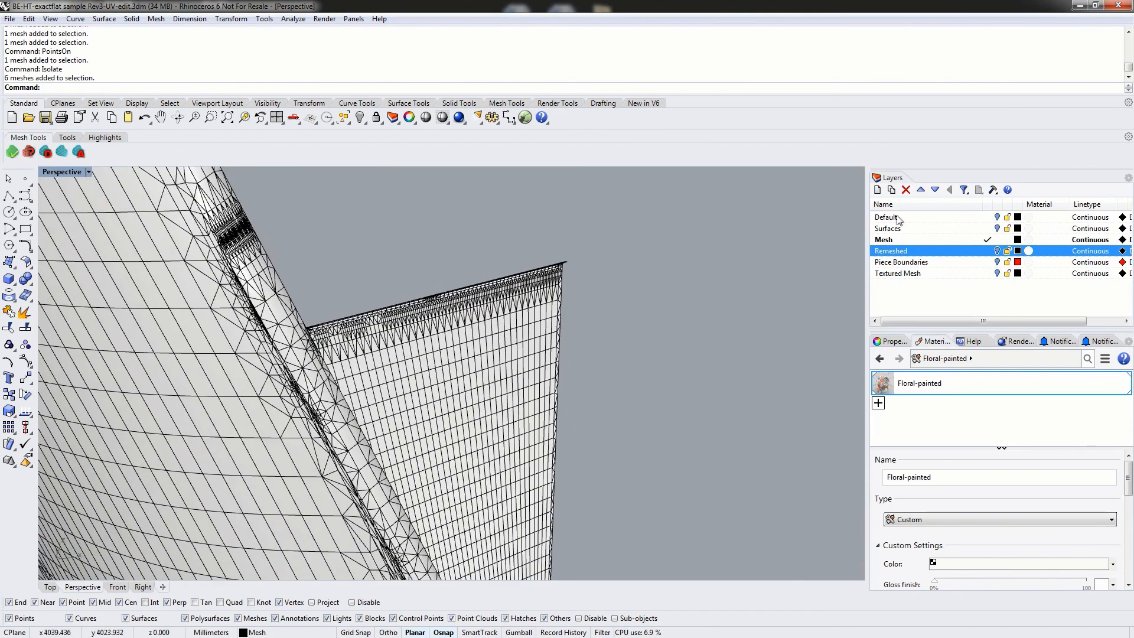
left_click(987, 250)
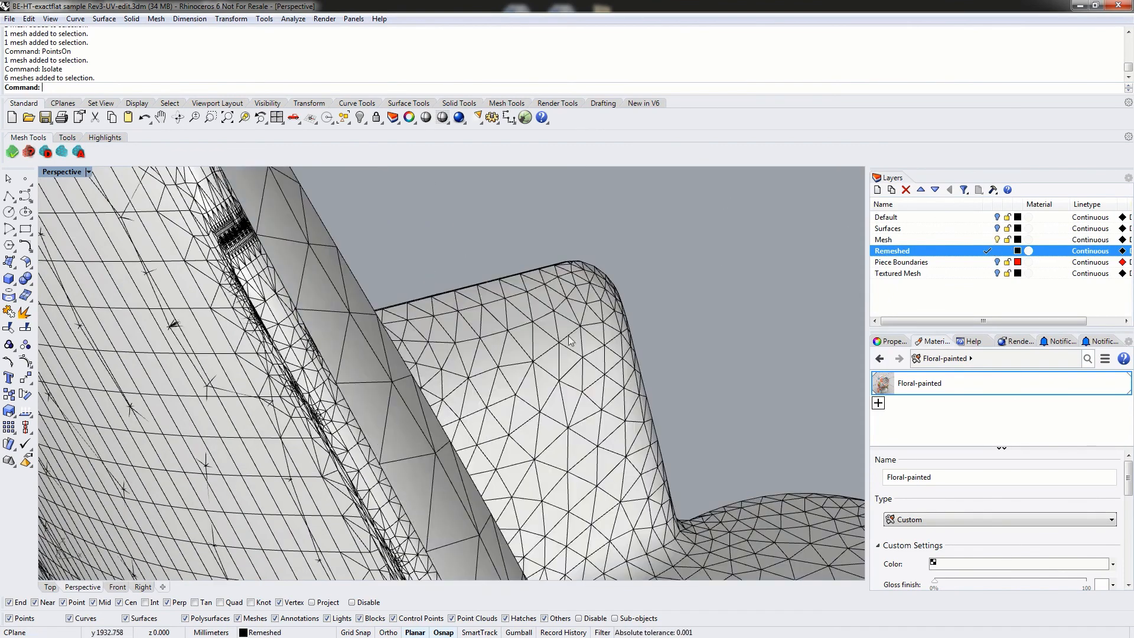
left_click(996, 240)
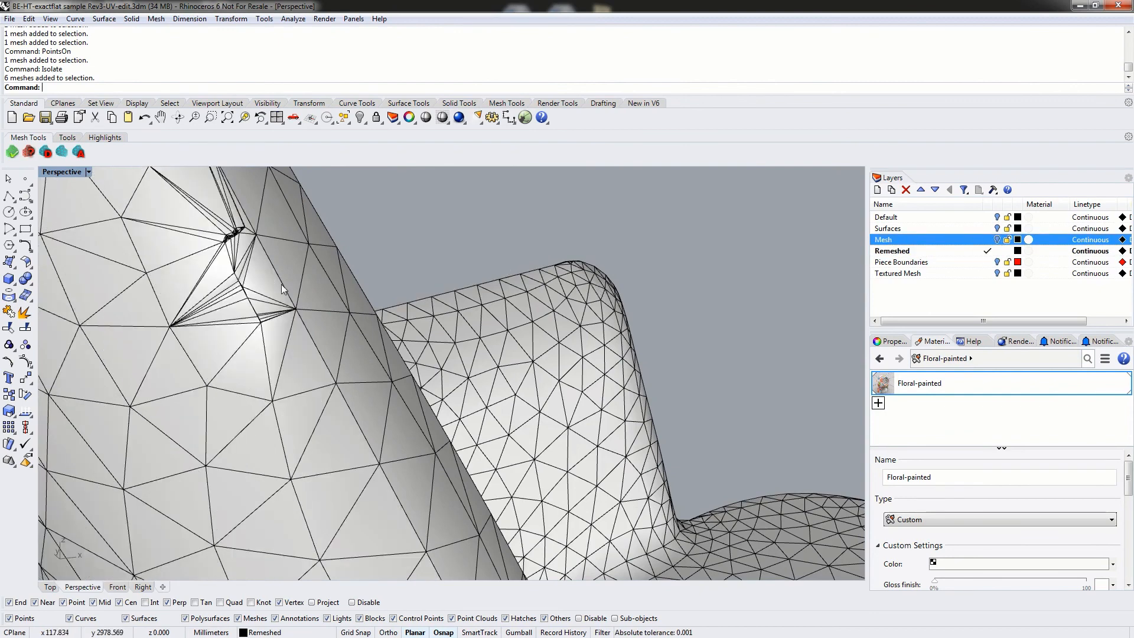
type("Z")
key("Return")
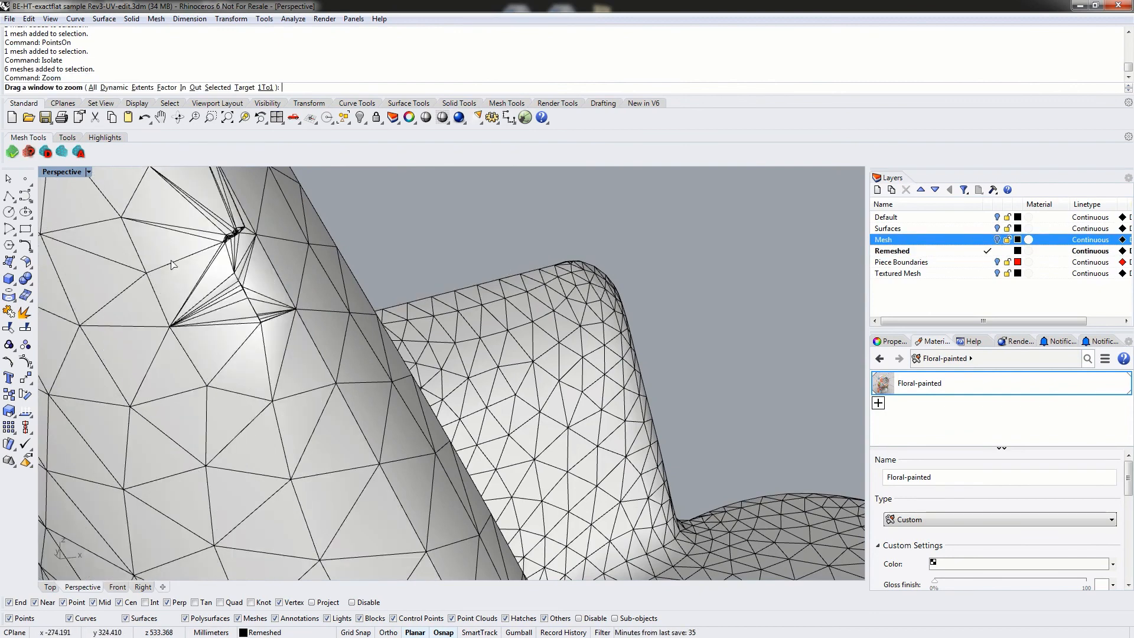
left_click_drag(184, 207, 308, 359)
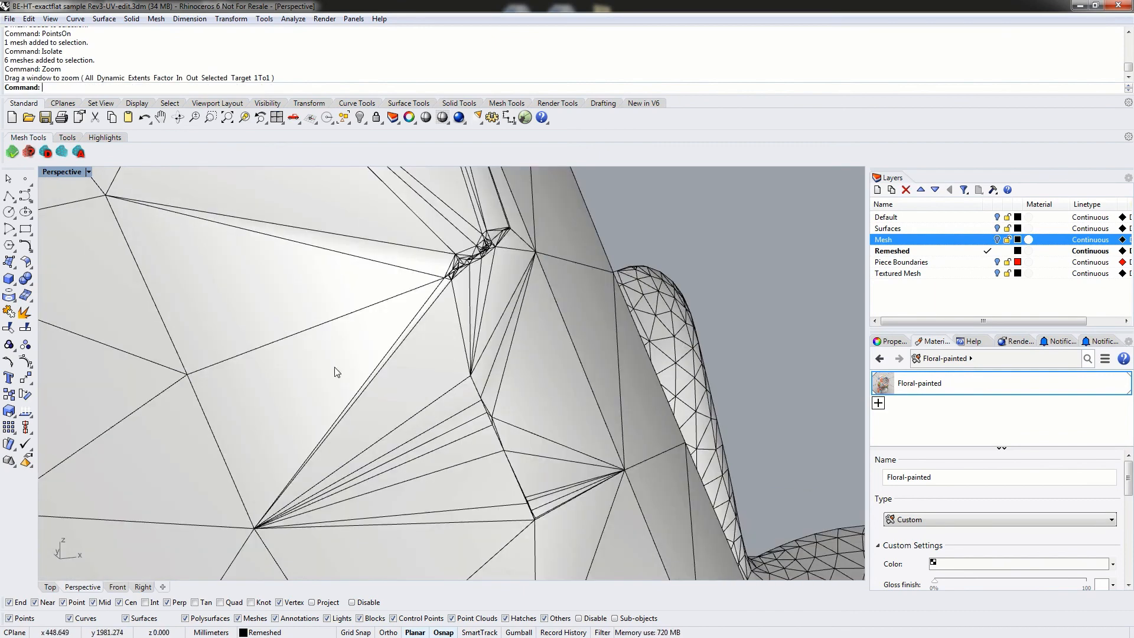
Make the Mesh layer current again, hide the Remeshed layer and examine the dense faces along the rolled edge
left_click(996, 239)
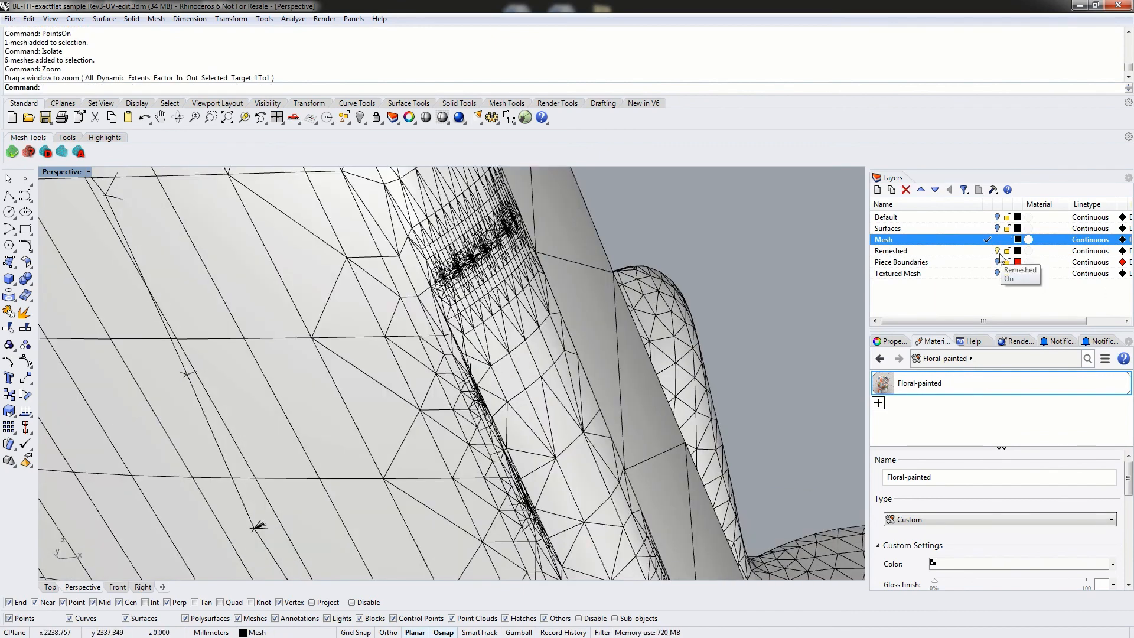
left_click(996, 250)
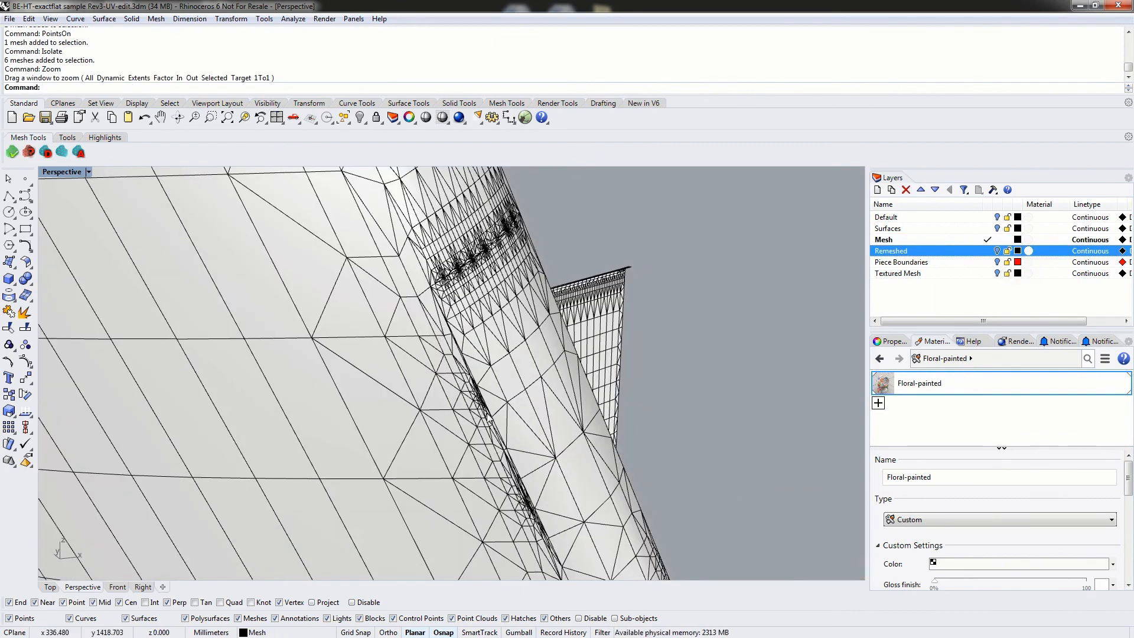
right_click_drag(488, 417, 512, 467)
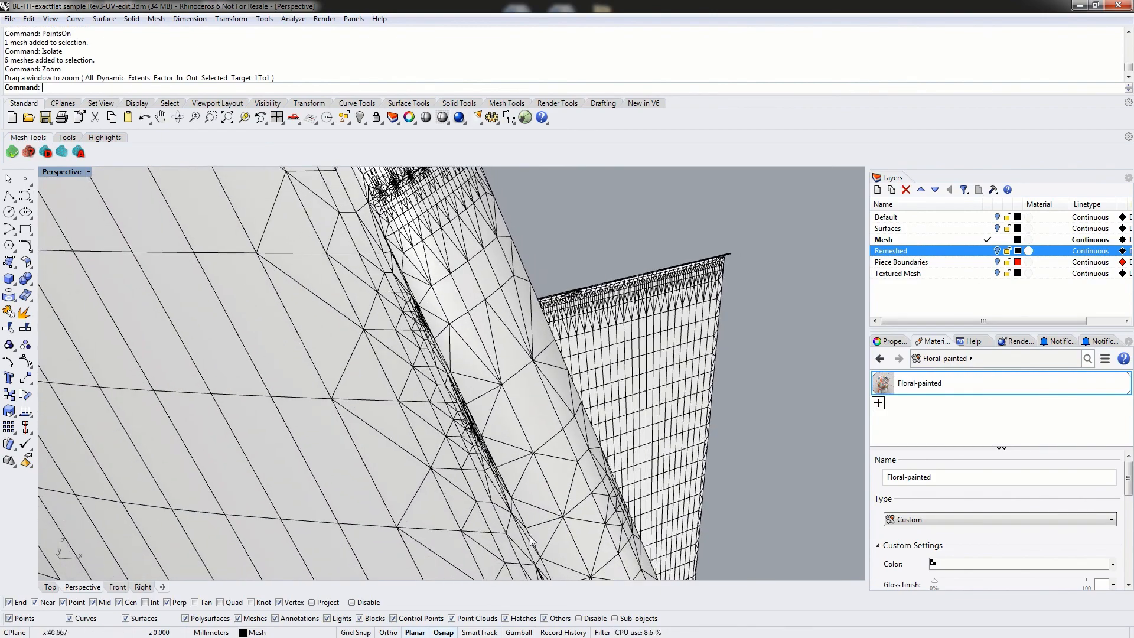
right_click_drag(486, 449, 428, 348)
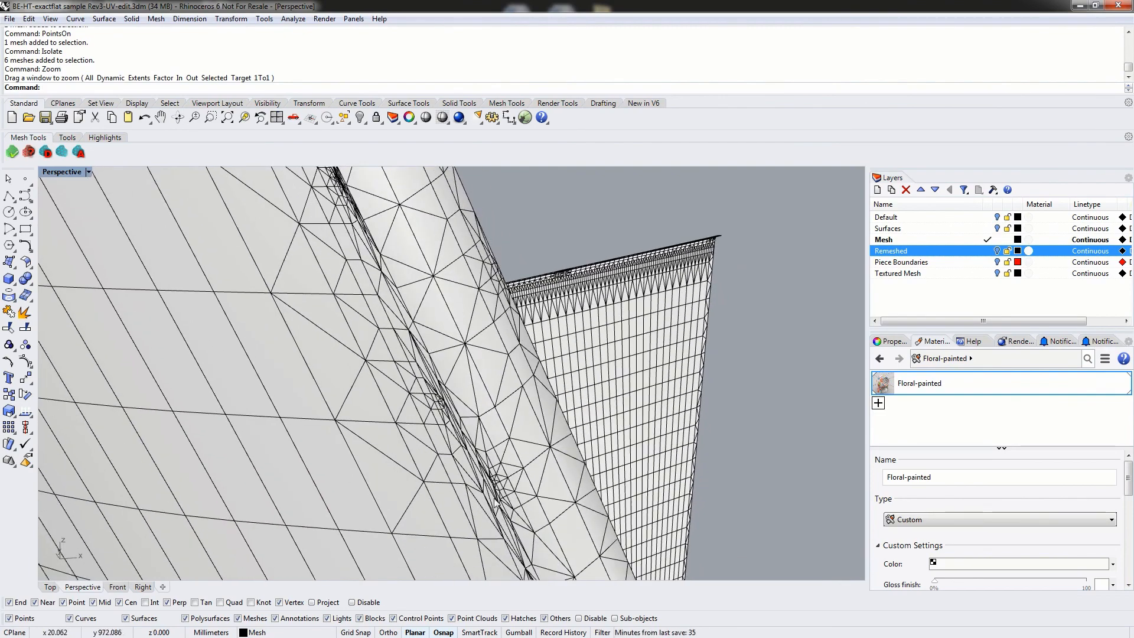
right_click_drag(385, 253, 488, 434)
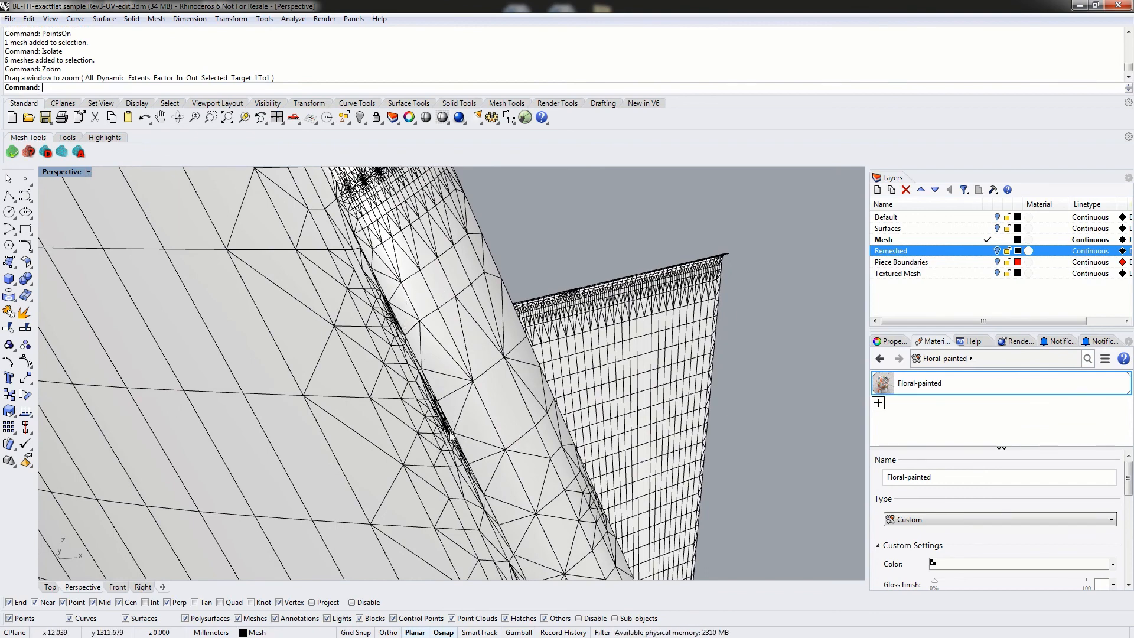
scroll(440, 448, "up", 5)
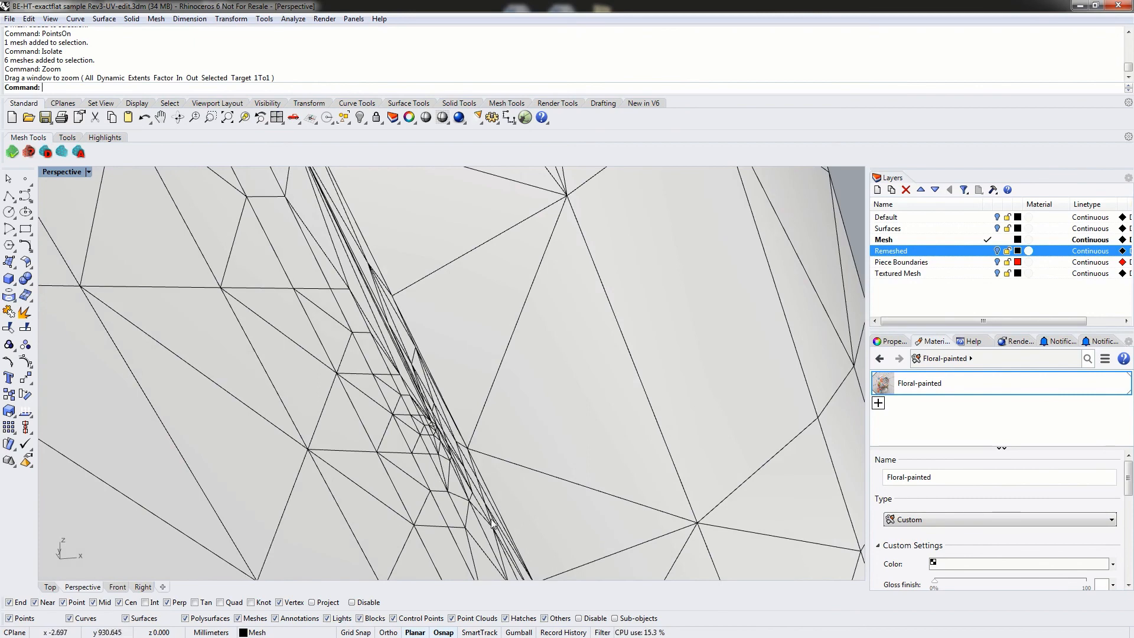
Turn on the mesh's control points with PointsOn and zoom in on the crowded vertices along the edge
left_click(418, 447)
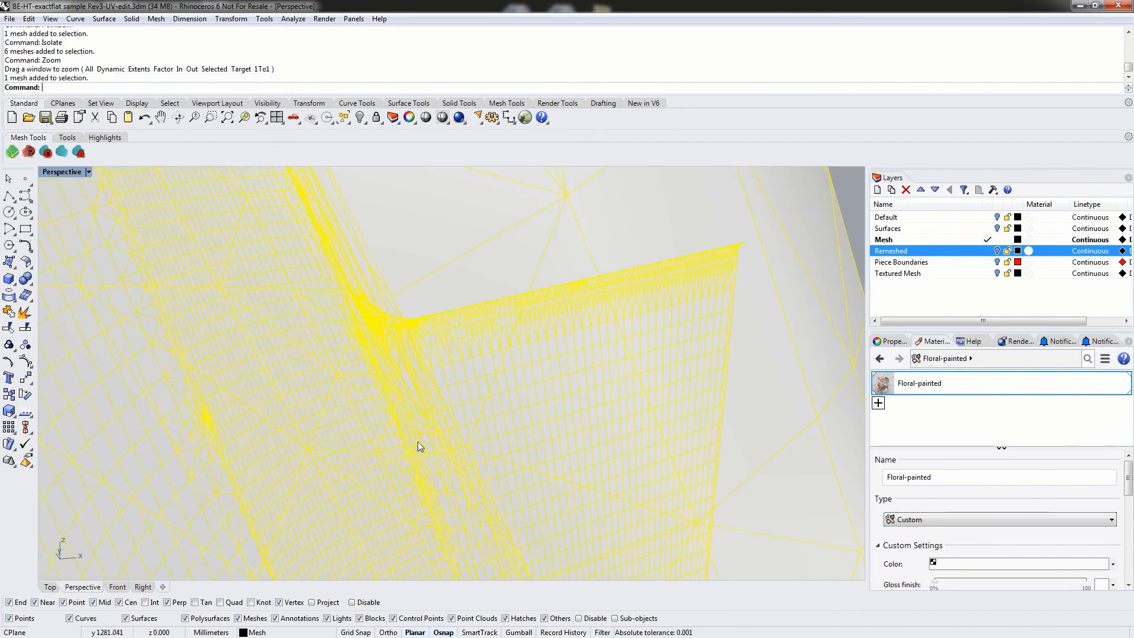
type("PointsOn")
key("Return")
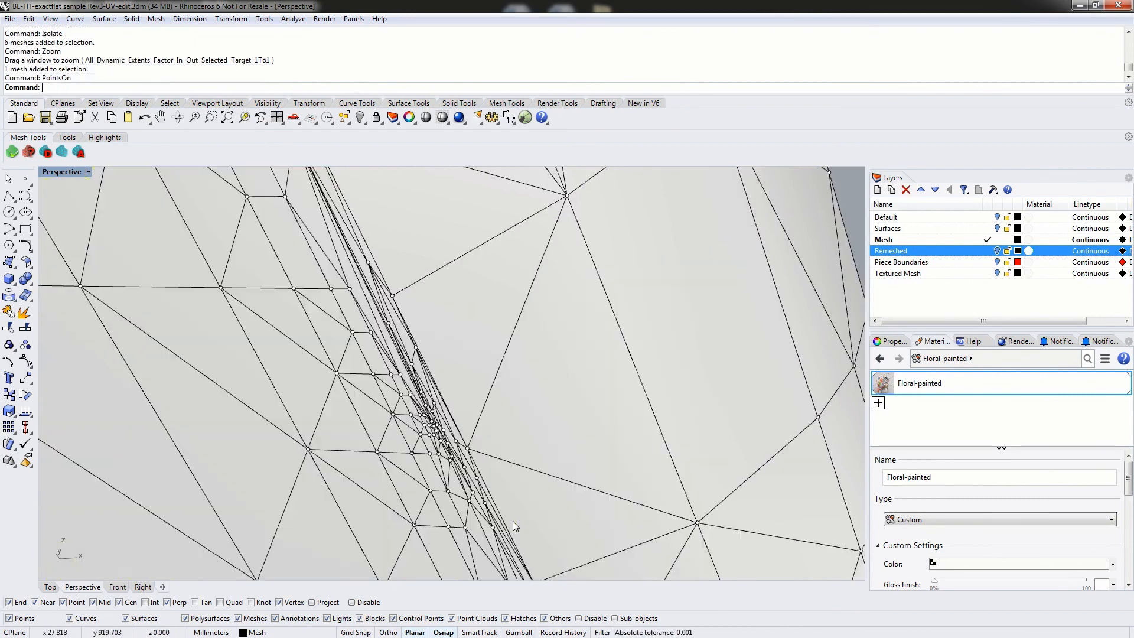
mouse_move(478, 448)
right_mouse_down()
mouse_move(451, 455)
mouse_move(484, 451)
right_mouse_up()
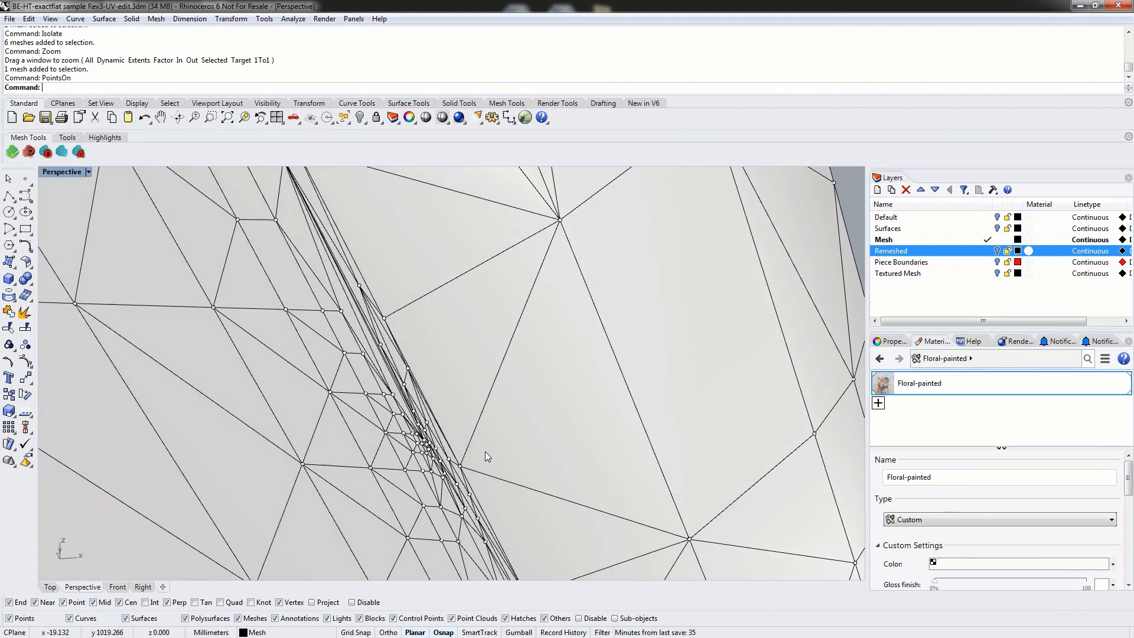
type("Zoom")
key("Return")
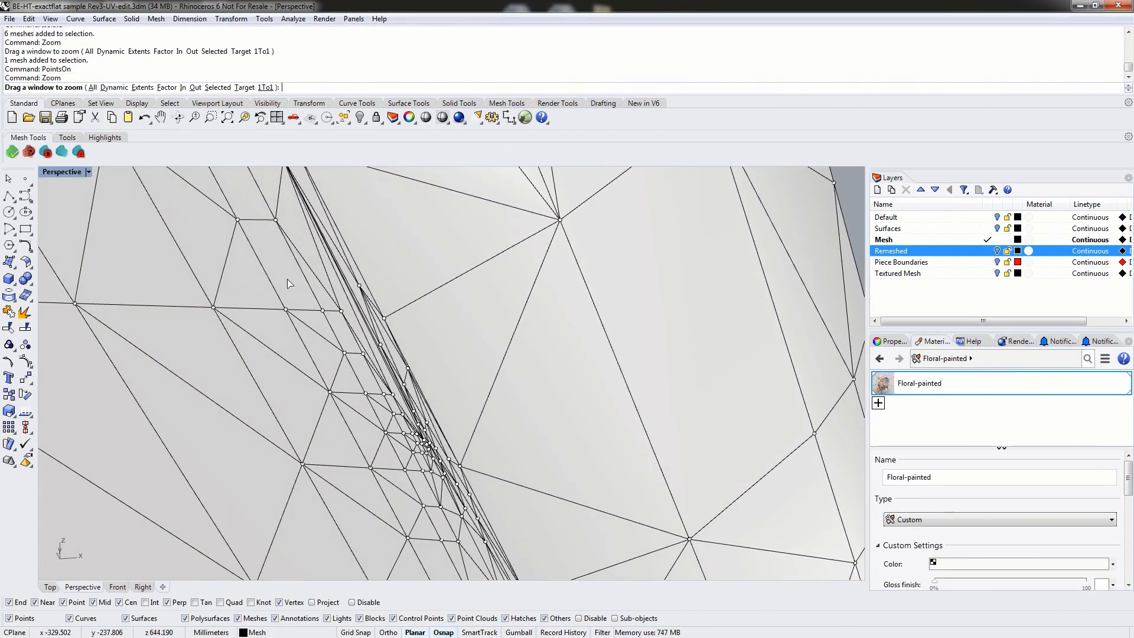
left_click_drag(287, 279, 532, 552)
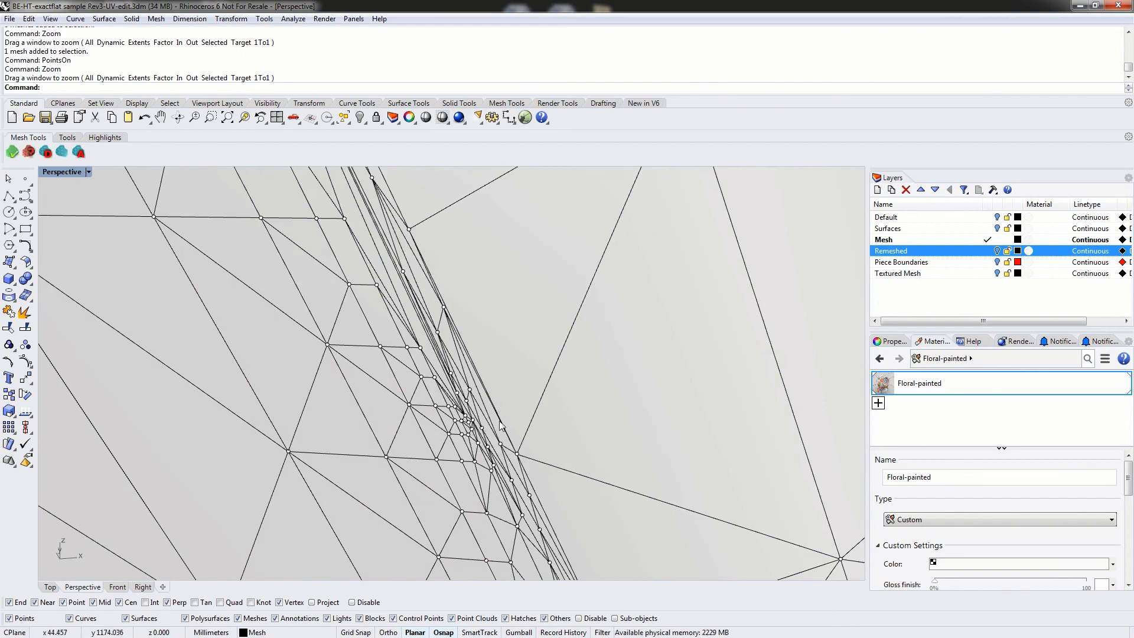
Select the mesh from the opposite side of the edge and run PointsOn around its crowded vertices
mouse_move(686, 373)
right_mouse_down()
mouse_move(663, 367)
mouse_move(466, 425)
mouse_move(306, 400)
mouse_move(362, 431)
mouse_move(459, 401)
right_mouse_up()
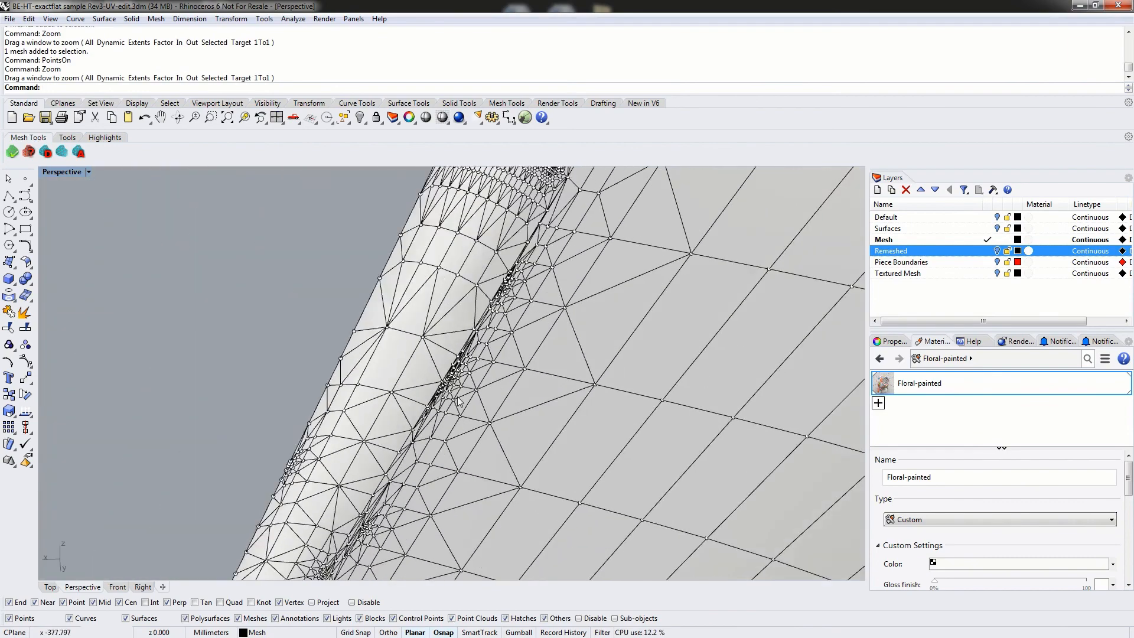
right_click_drag(443, 329, 373, 392)
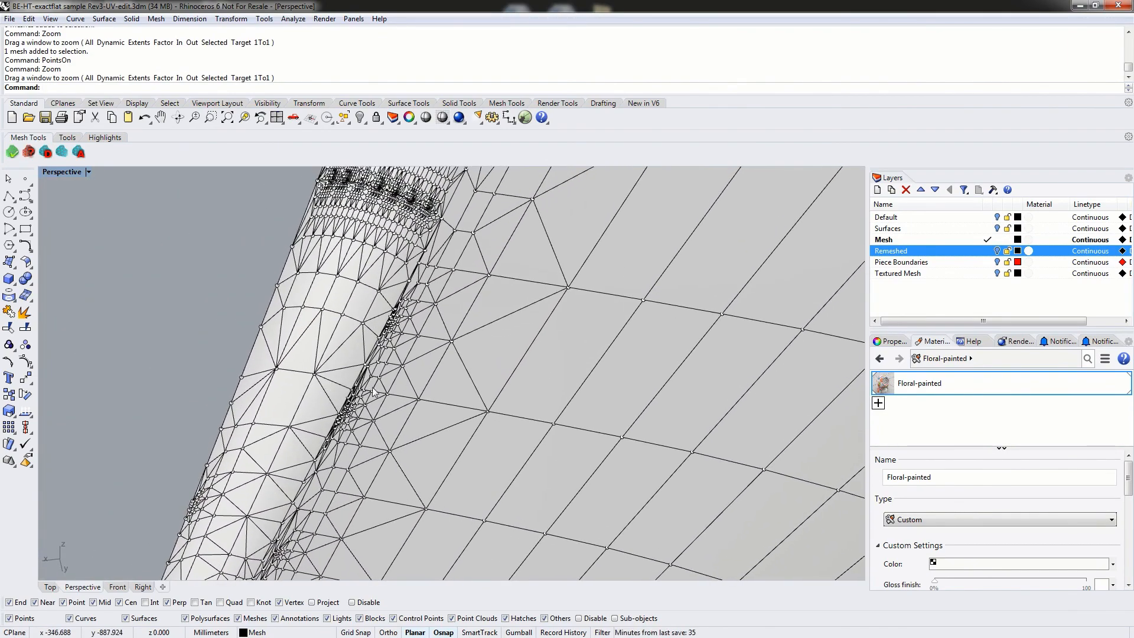
scroll(396, 278, "up", 10)
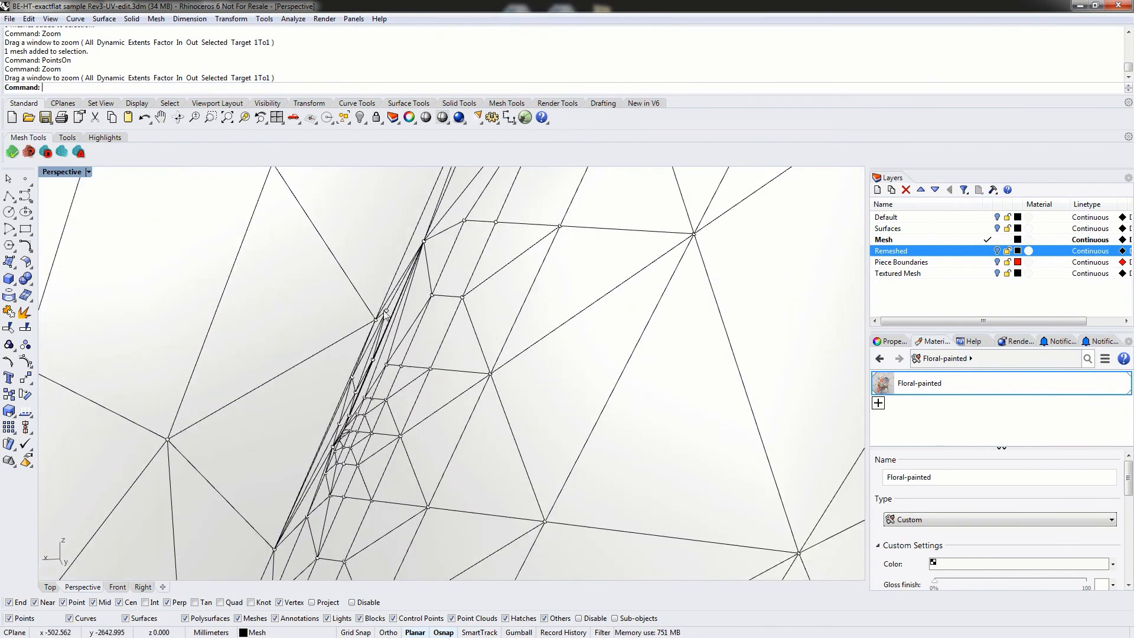
left_click(372, 390)
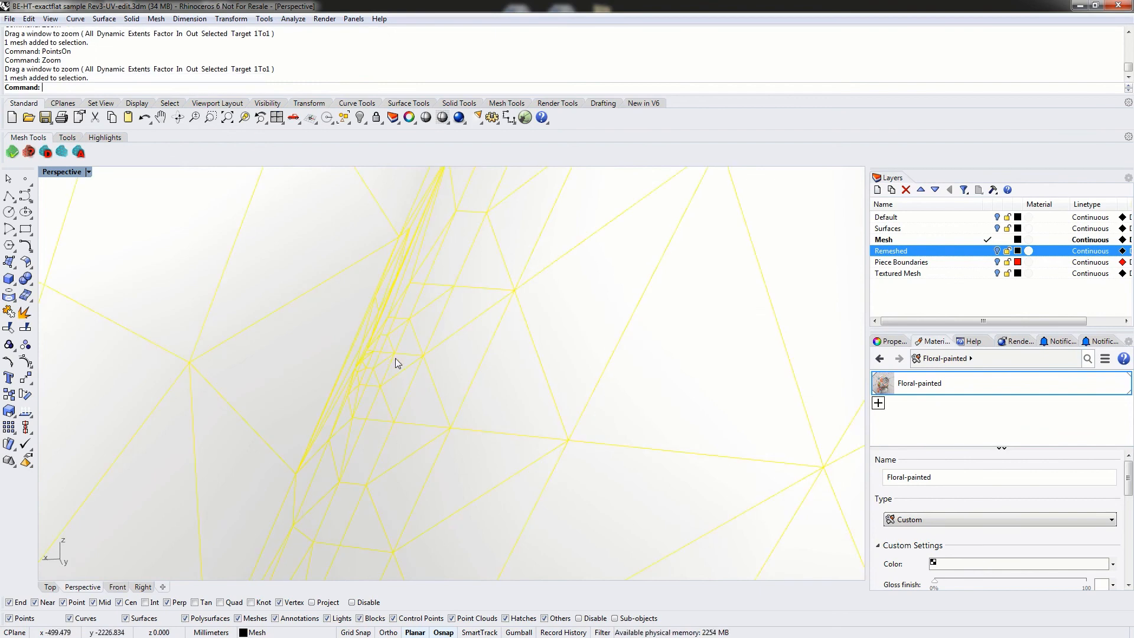
type("PointsOn")
key("Return")
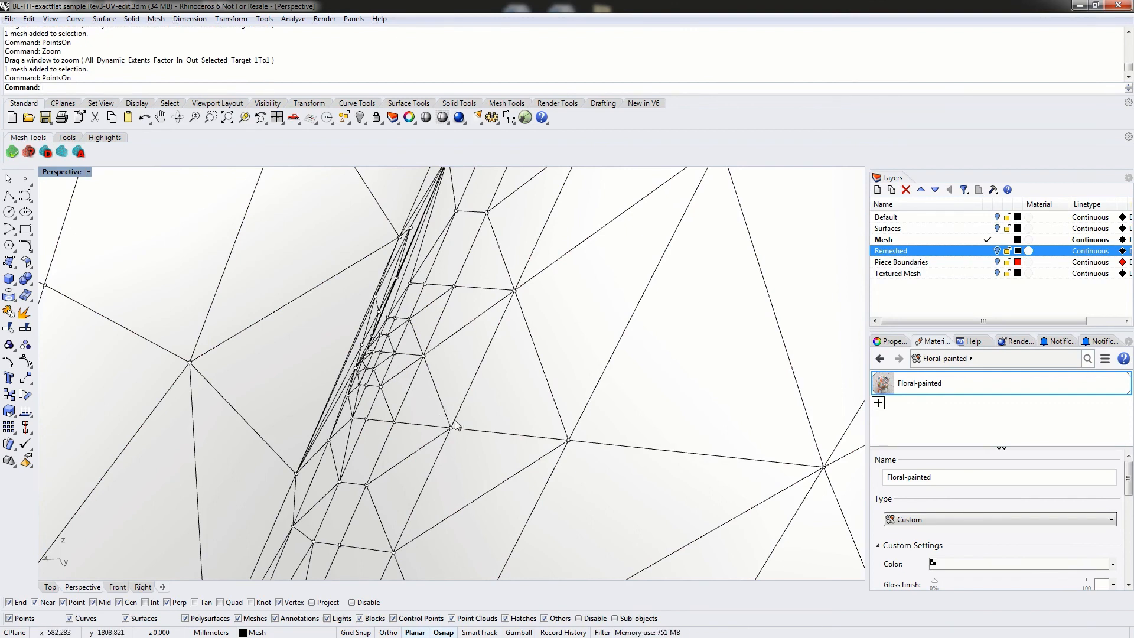
left_click_drag(457, 423, 428, 366)
left_click_drag(501, 472, 329, 276)
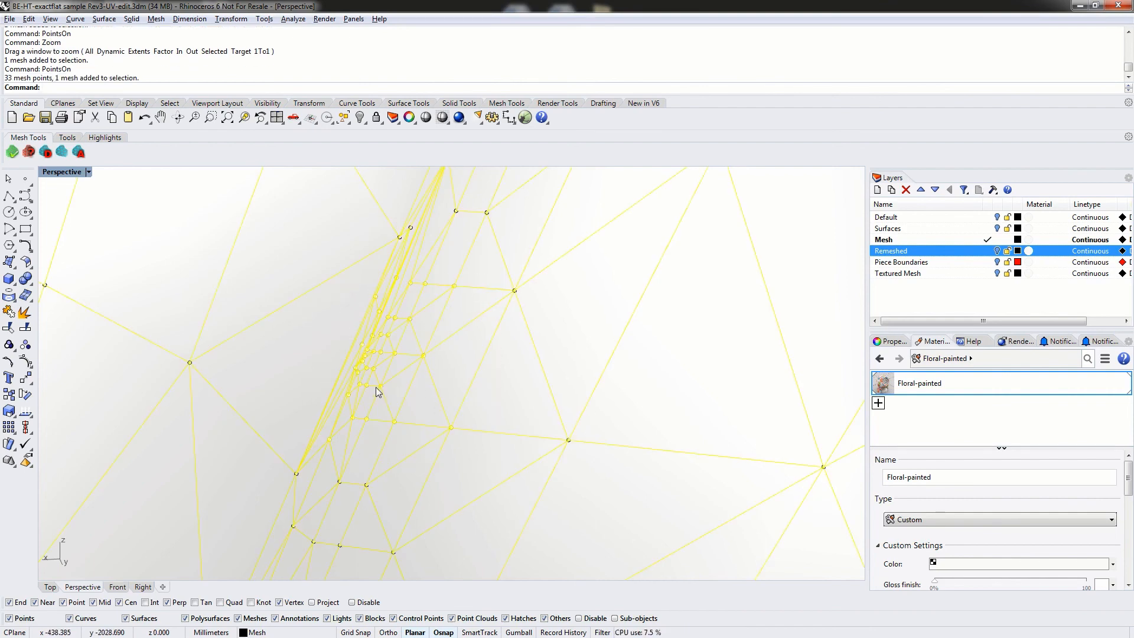
key("Escape")
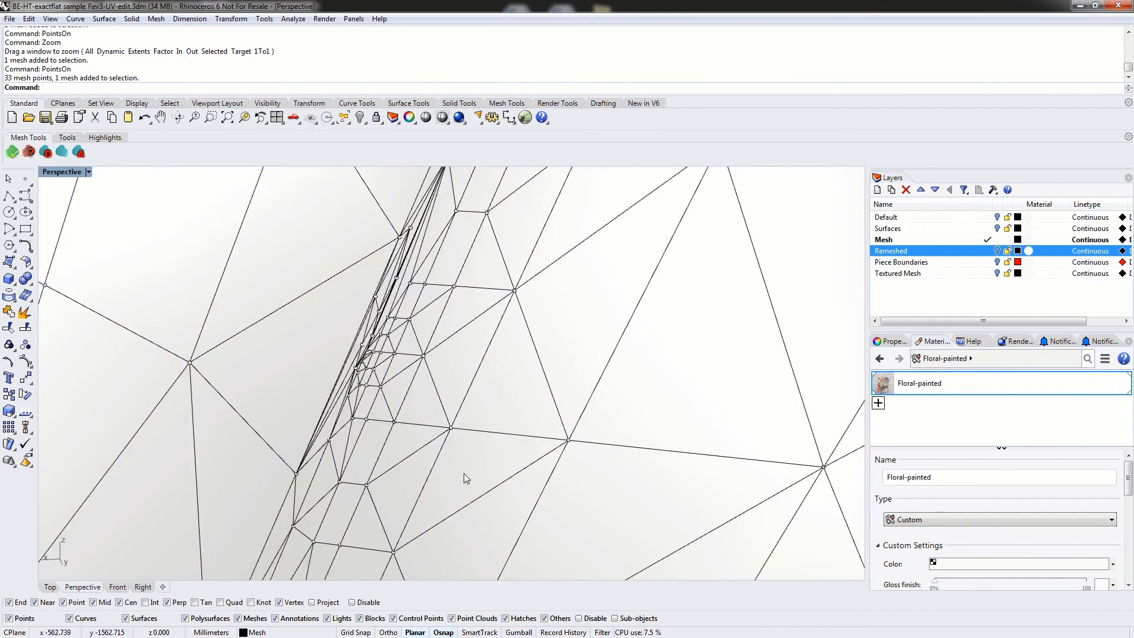
left_click_drag(474, 479, 427, 364)
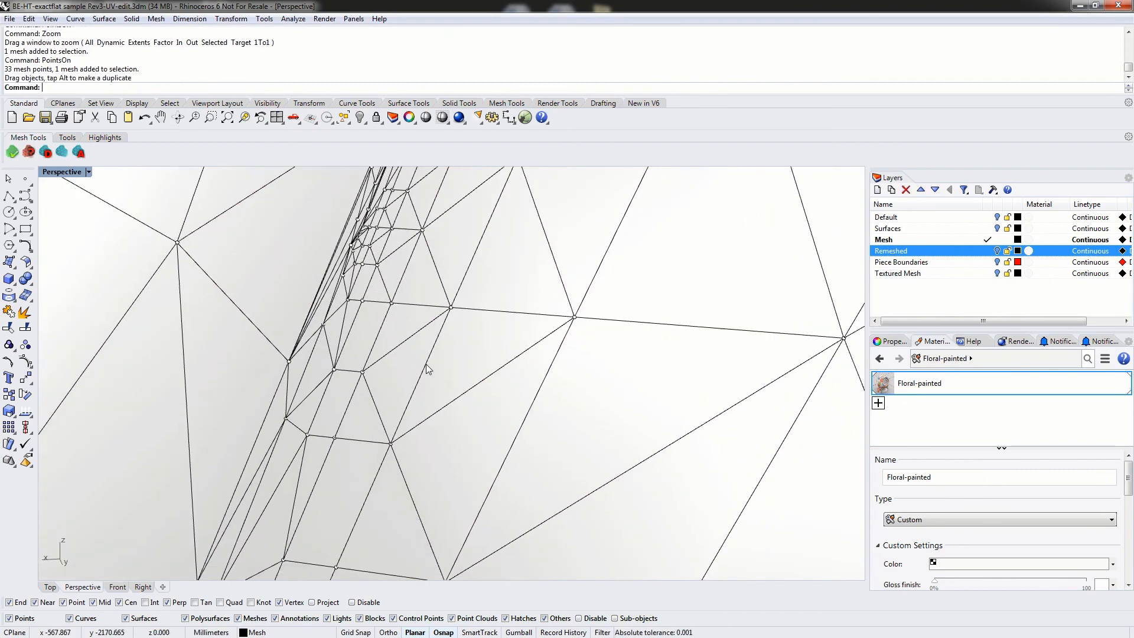
type("Undo")
key("Return")
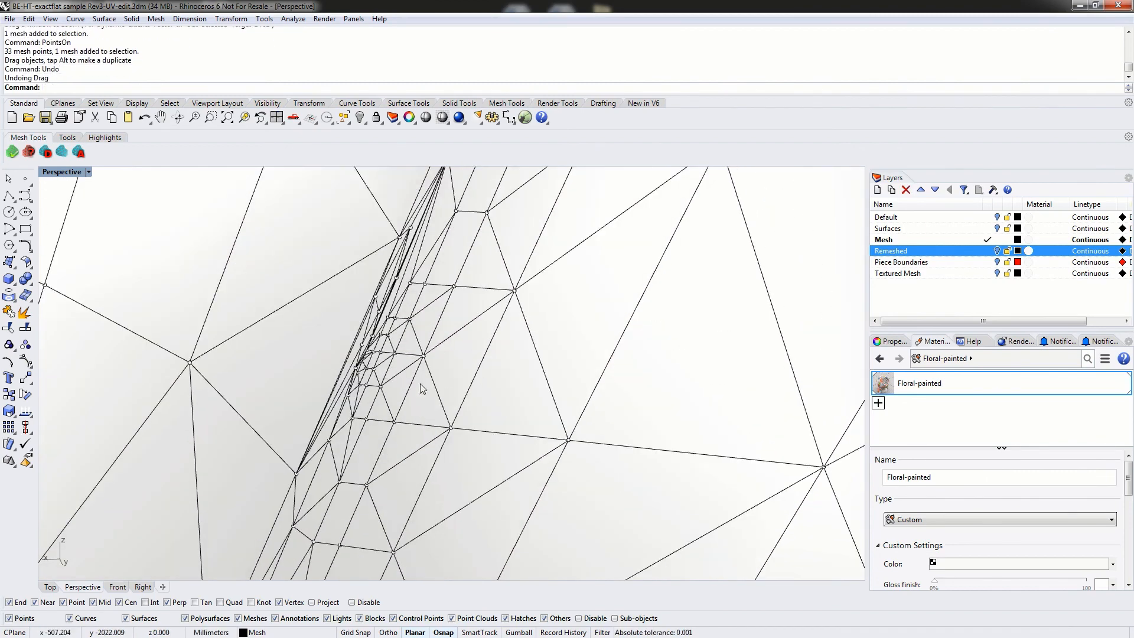
left_click_drag(474, 487, 311, 267)
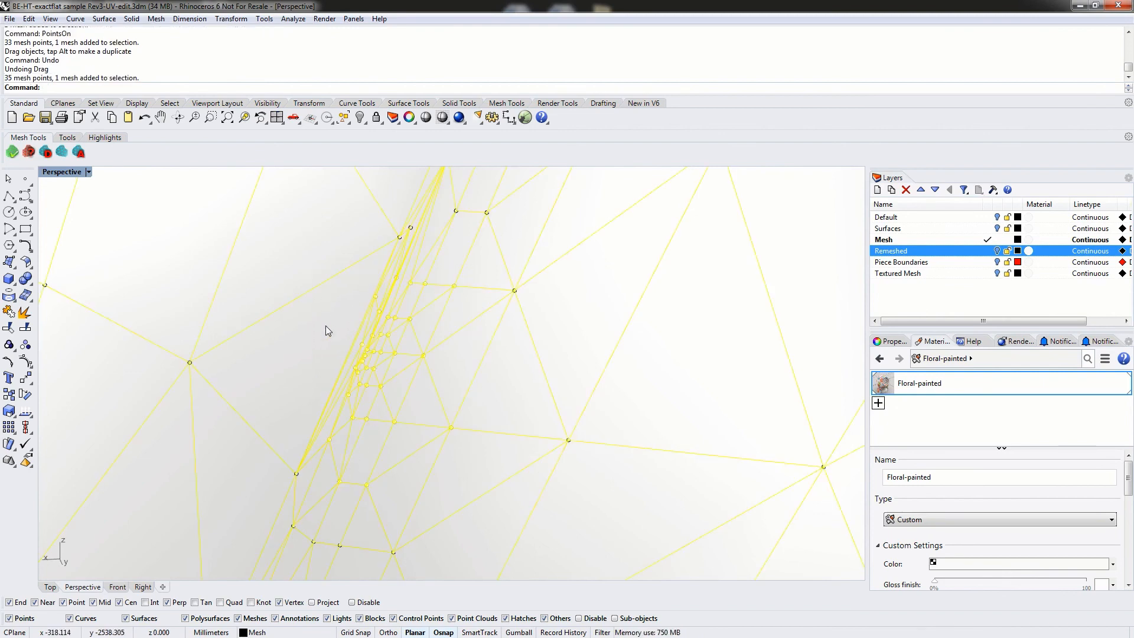
scroll(284, 371, "down", 5)
left_click(285, 371)
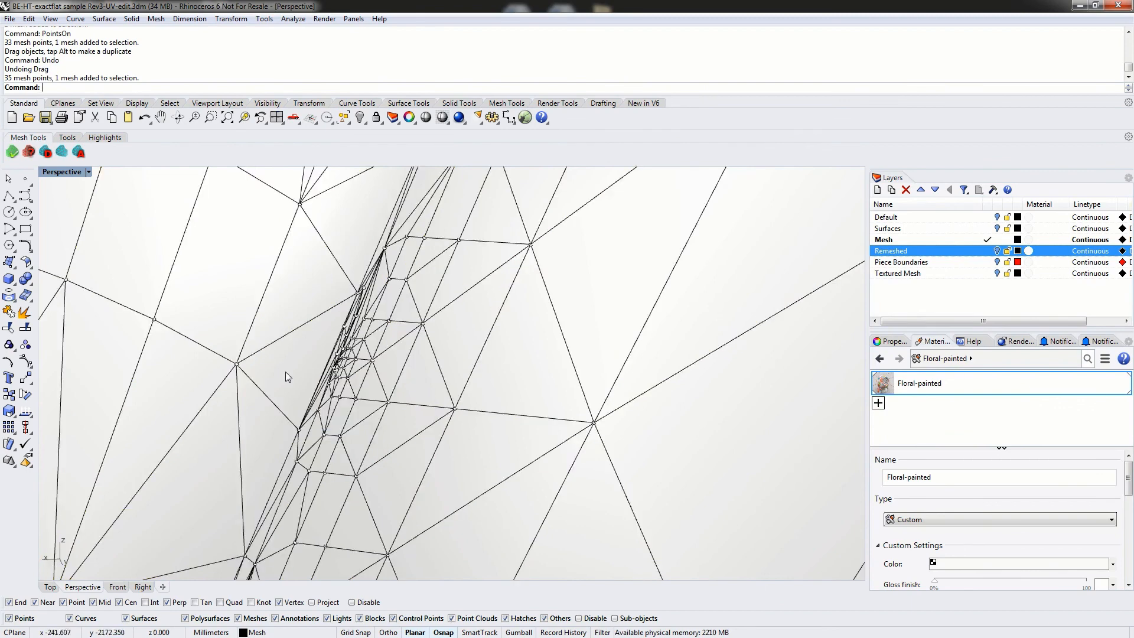
left_click(307, 359)
key("Escape")
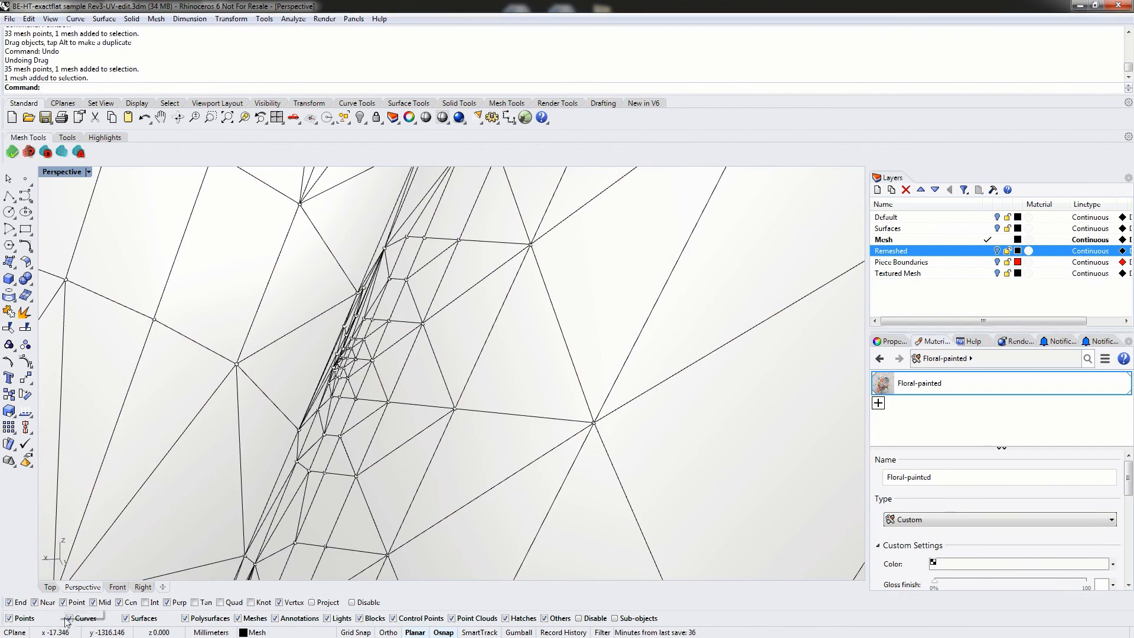
Exclude meshes from the selection filter, then delete the crowded mesh points along the edge, keeping the two outer vertices bordering the smooth side
left_click(238, 618)
left_click_drag(473, 509, 310, 322)
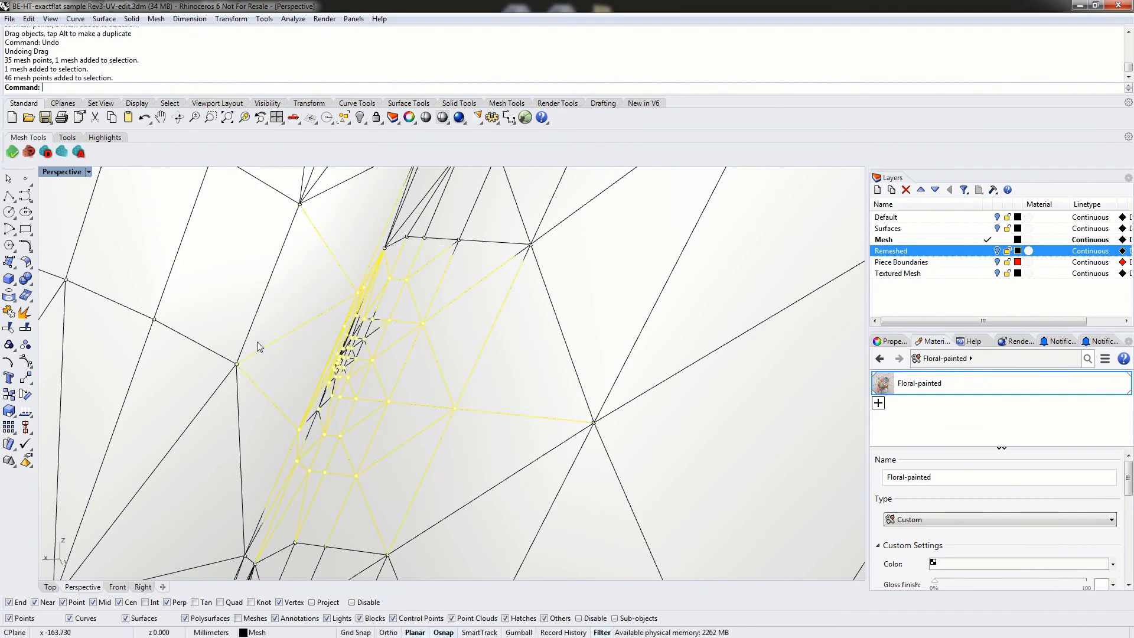
mouse_move(282, 332)
right_mouse_down()
mouse_move(324, 332)
mouse_move(292, 330)
right_mouse_up()
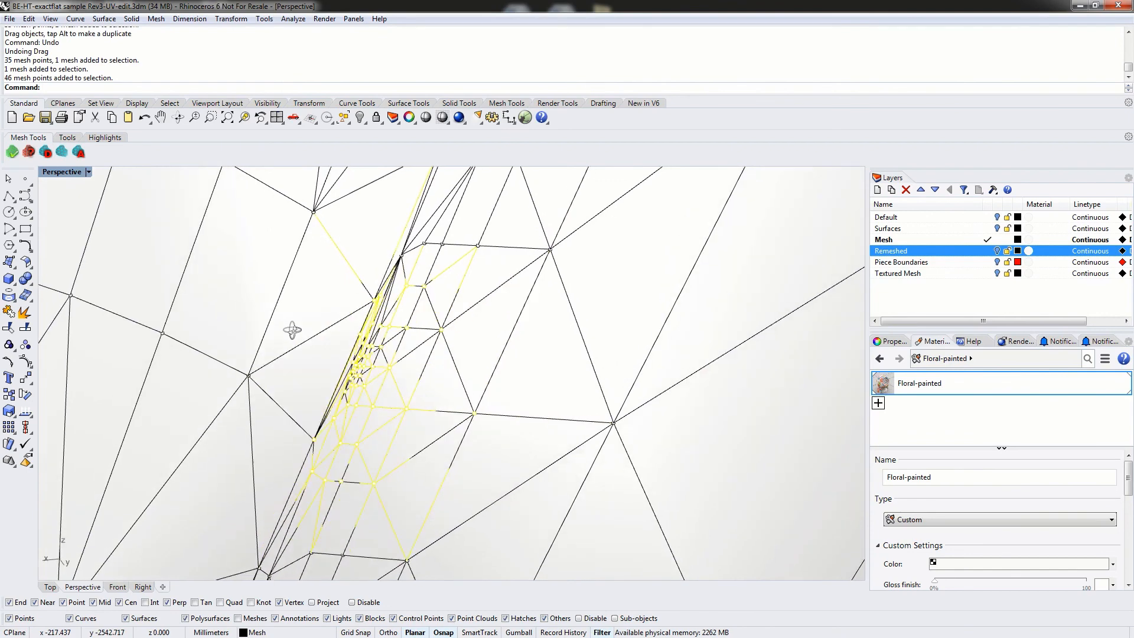
left_click(313, 441, "ctrl")
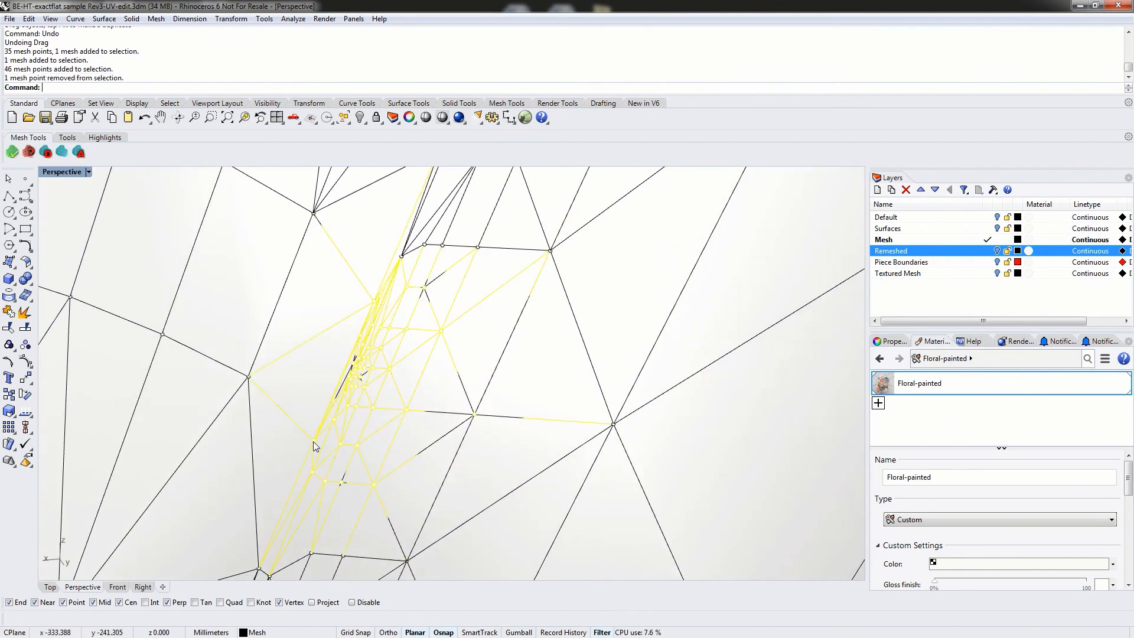
left_click(373, 303, "ctrl")
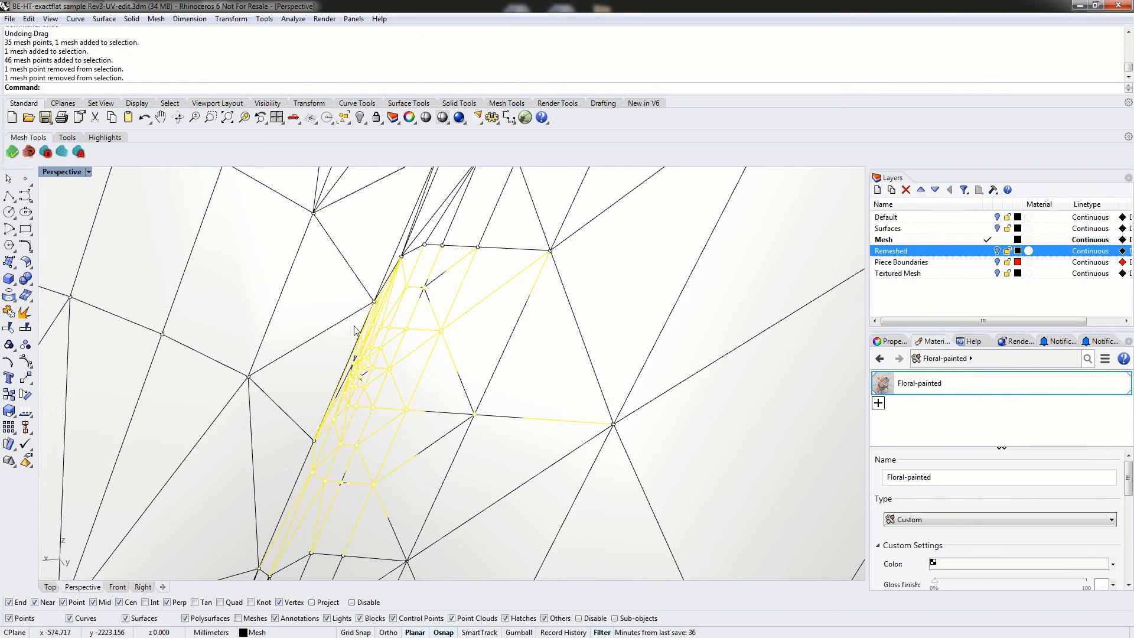
key("Delete")
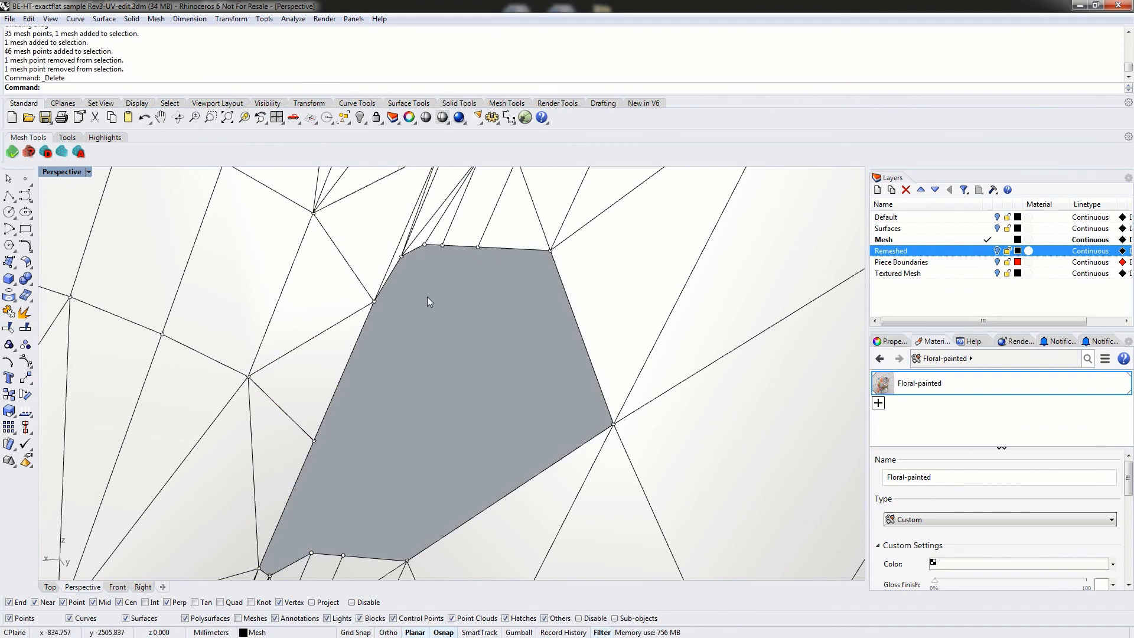
Include meshes in the selection filter again and close the hole along the edge with FillMeshHole
mouse_move(467, 305)
right_mouse_down("shift")
mouse_move(455, 377)
mouse_move(447, 305)
right_mouse_up("shift")
right_click_drag(386, 394, 393, 372, "shift")
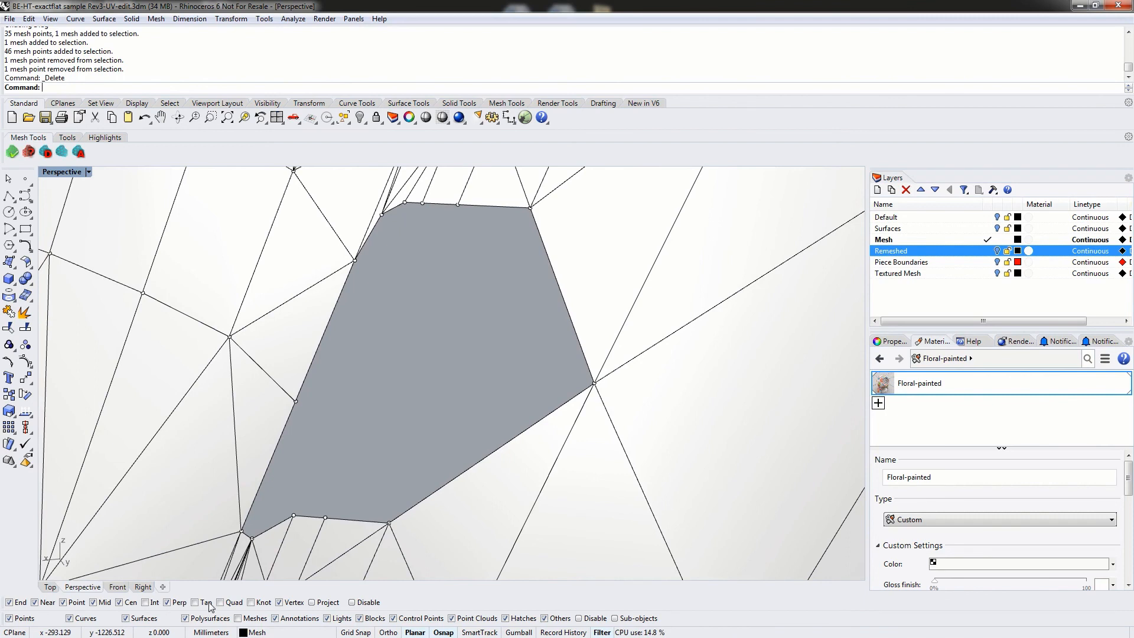
left_click(244, 618)
type("FillMeshHole")
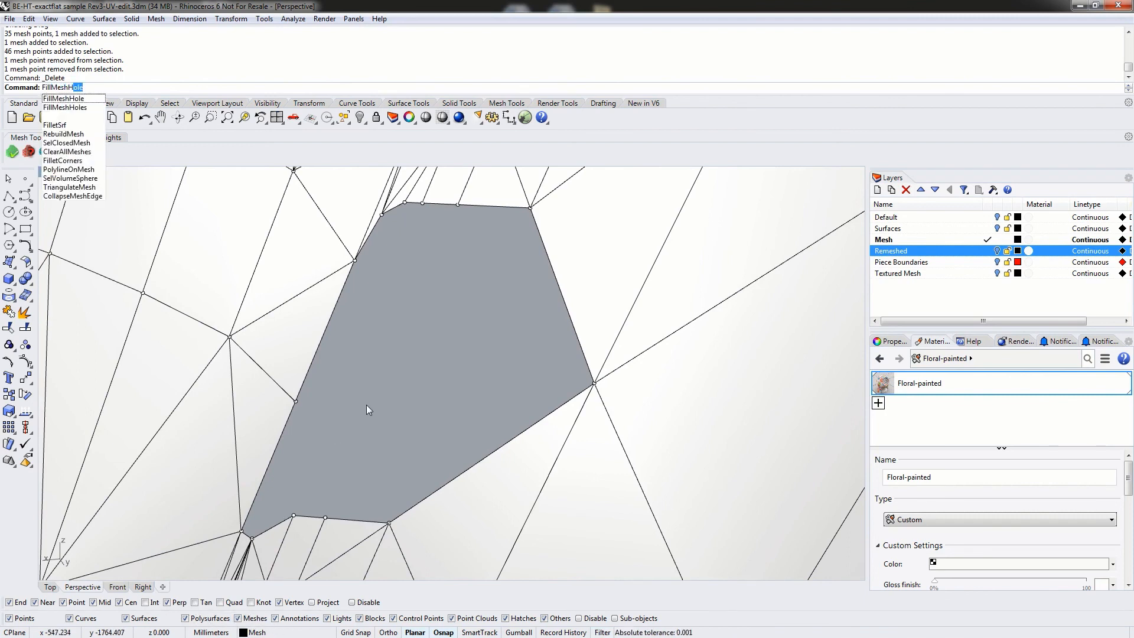
key("Return")
left_click(564, 306)
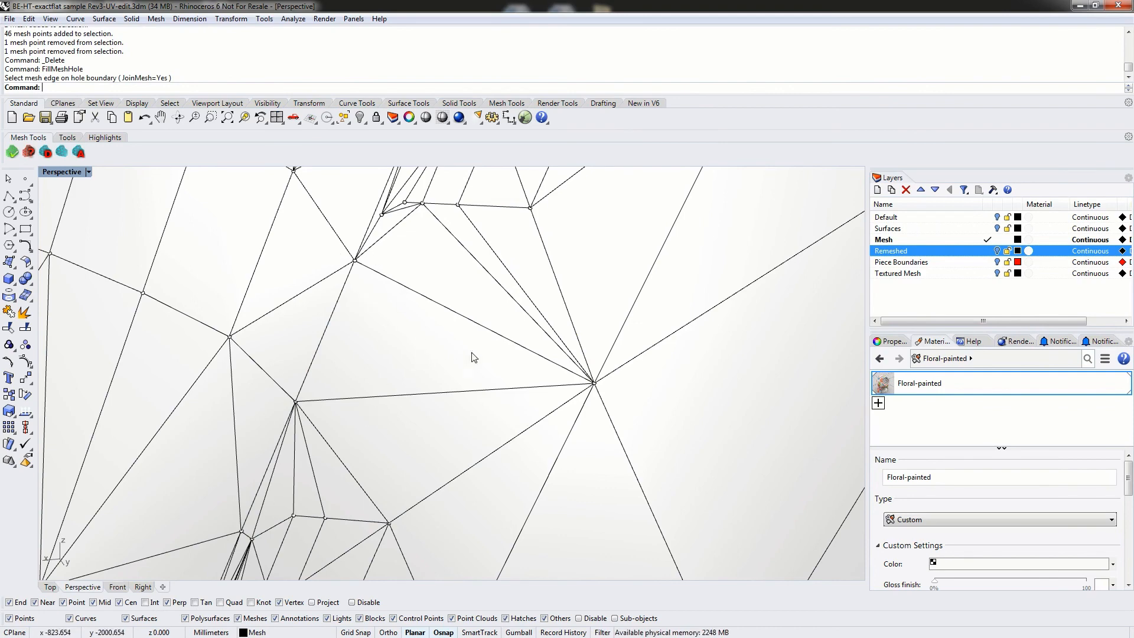
Exclude meshes from the selection filter and delete the next cluster of crowded mesh points along the edge, keeping the two outer vertices
scroll(326, 333, "down", 5)
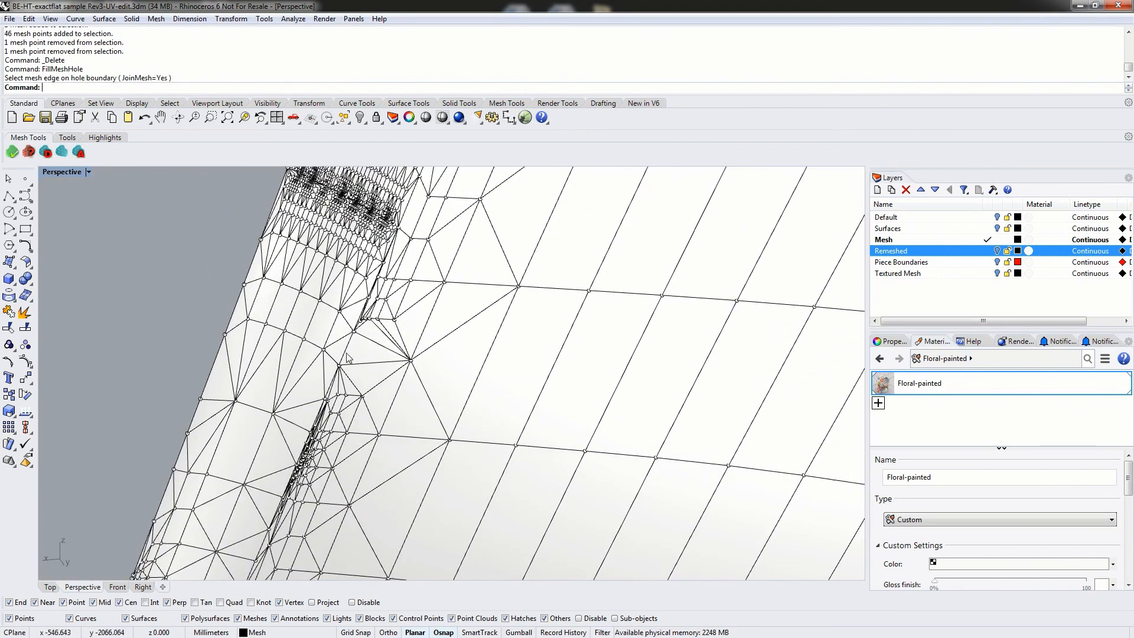
scroll(360, 442, "up", 5)
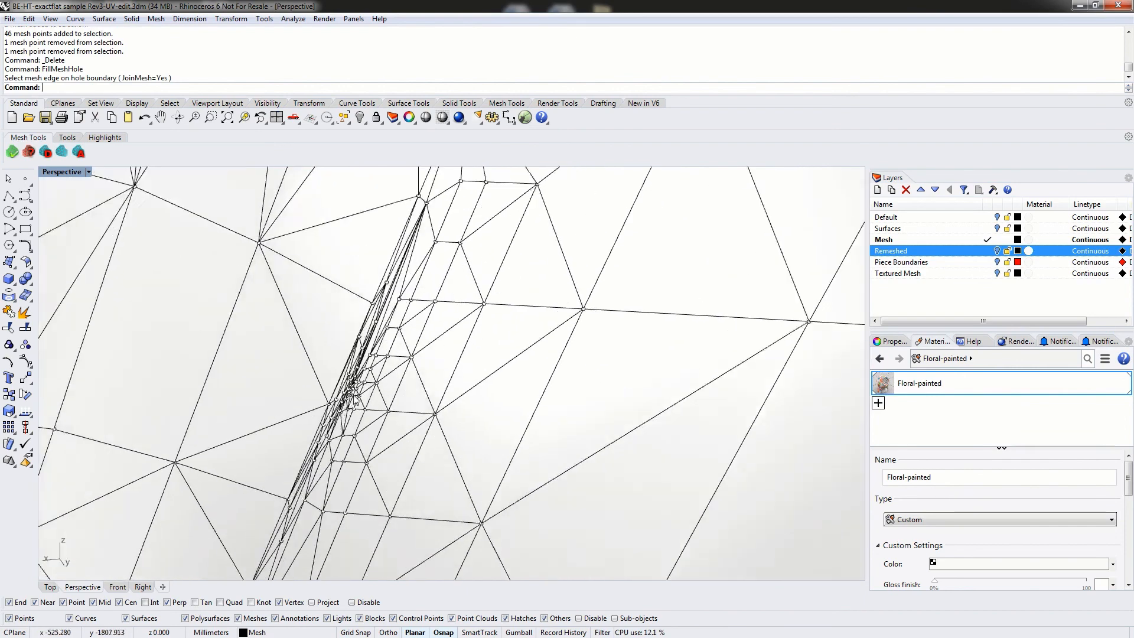
right_click_drag(381, 411, 379, 384, "shift")
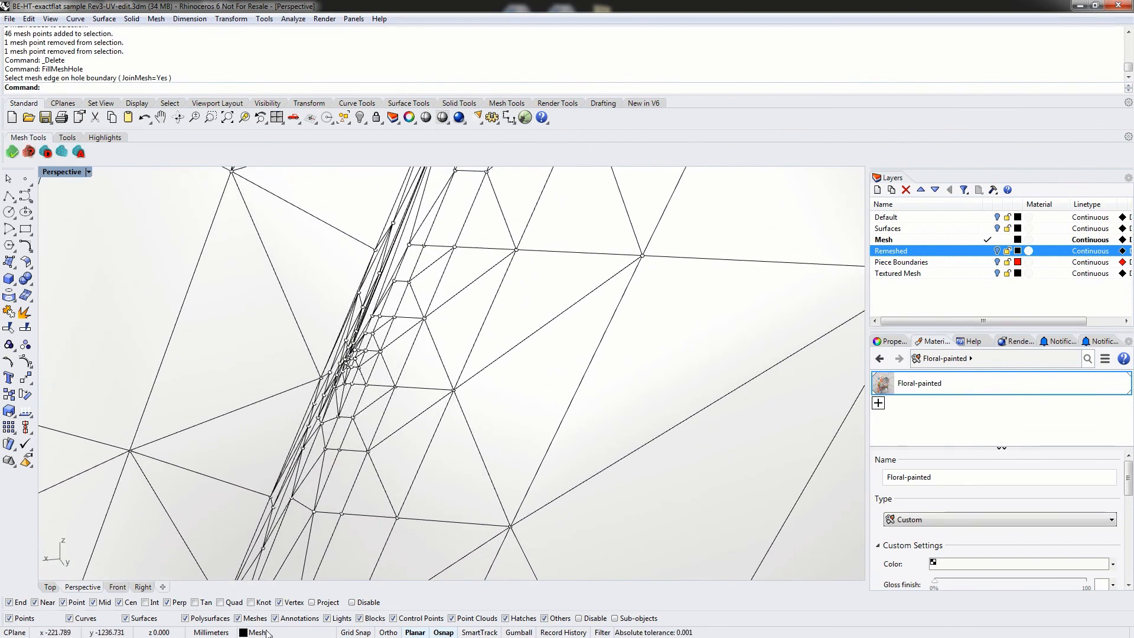
left_click(237, 618)
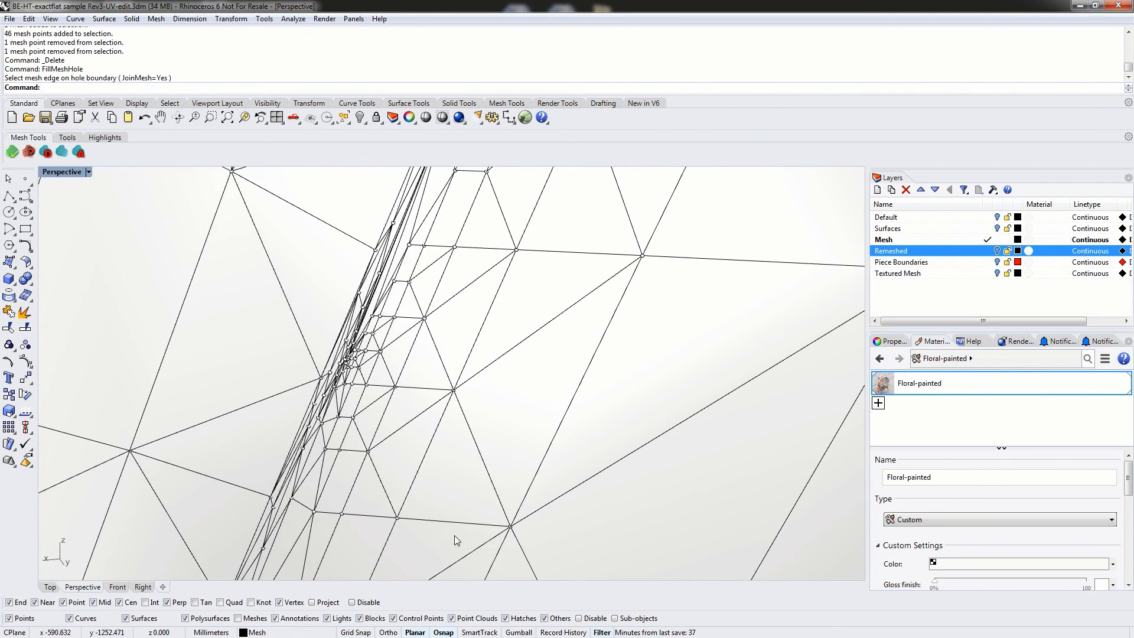
left_click_drag(464, 543, 284, 218)
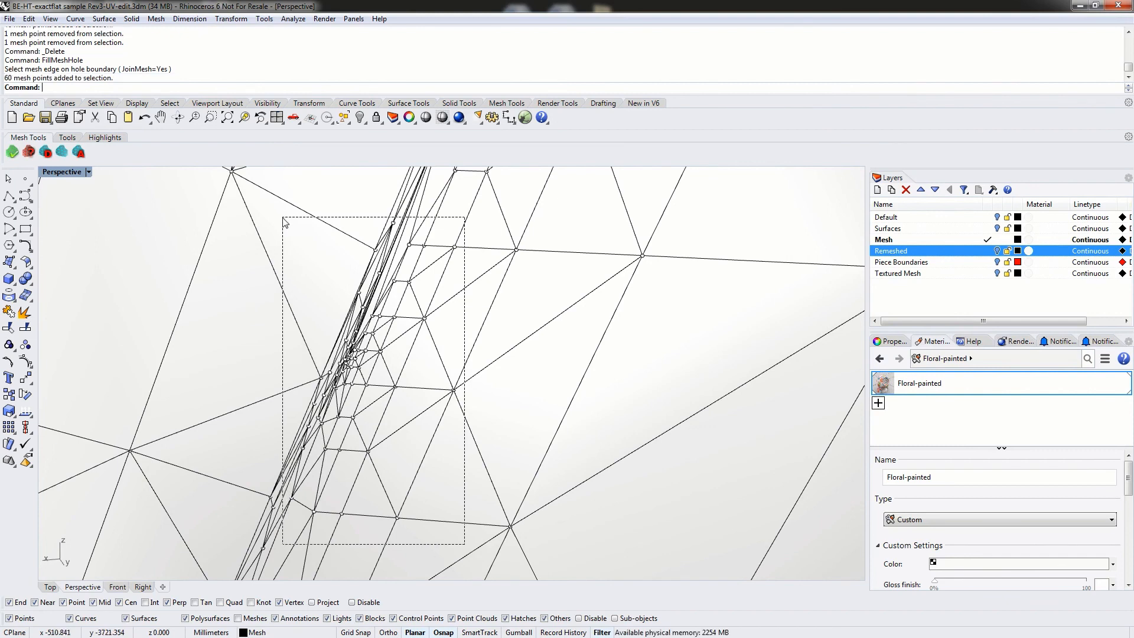
left_click(375, 250, "ctrl")
left_click(323, 376, "ctrl")
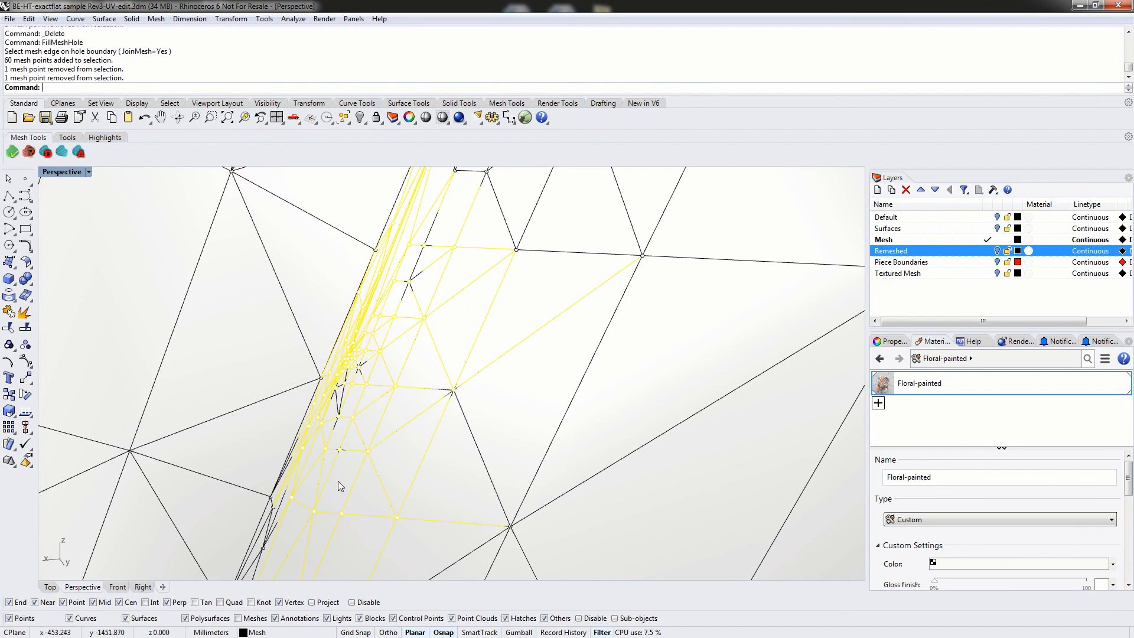
key("Delete")
Close the new hole along the edge with FillMeshHole by picking an edge on its boundary
scroll(396, 430, "down", 3)
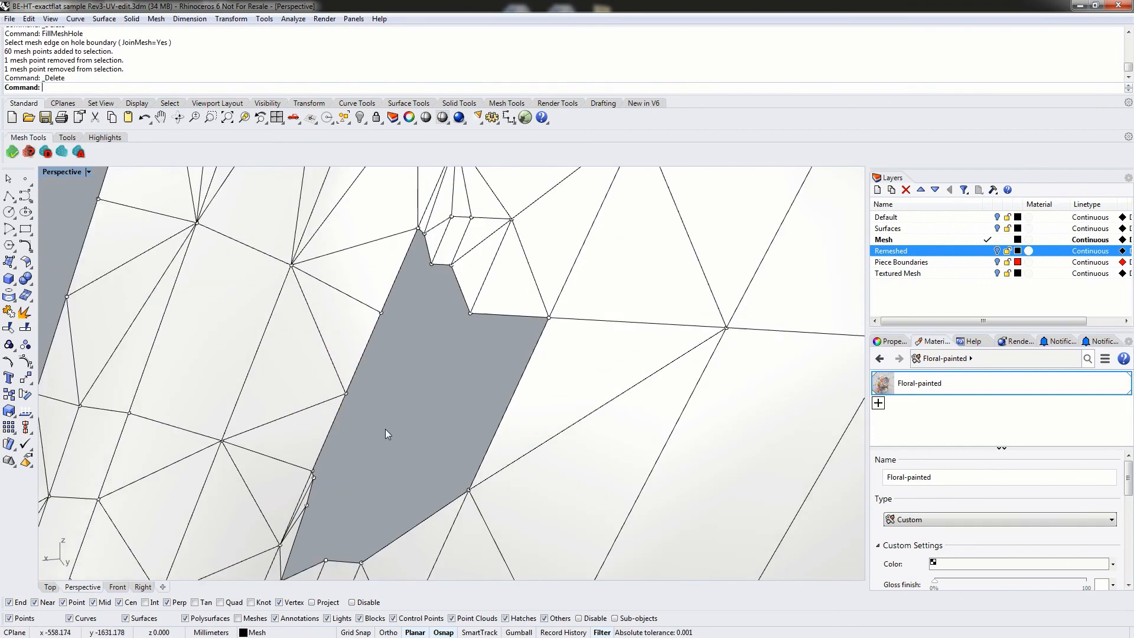
right_click_drag(385, 429, 399, 411, "shift")
key("Return")
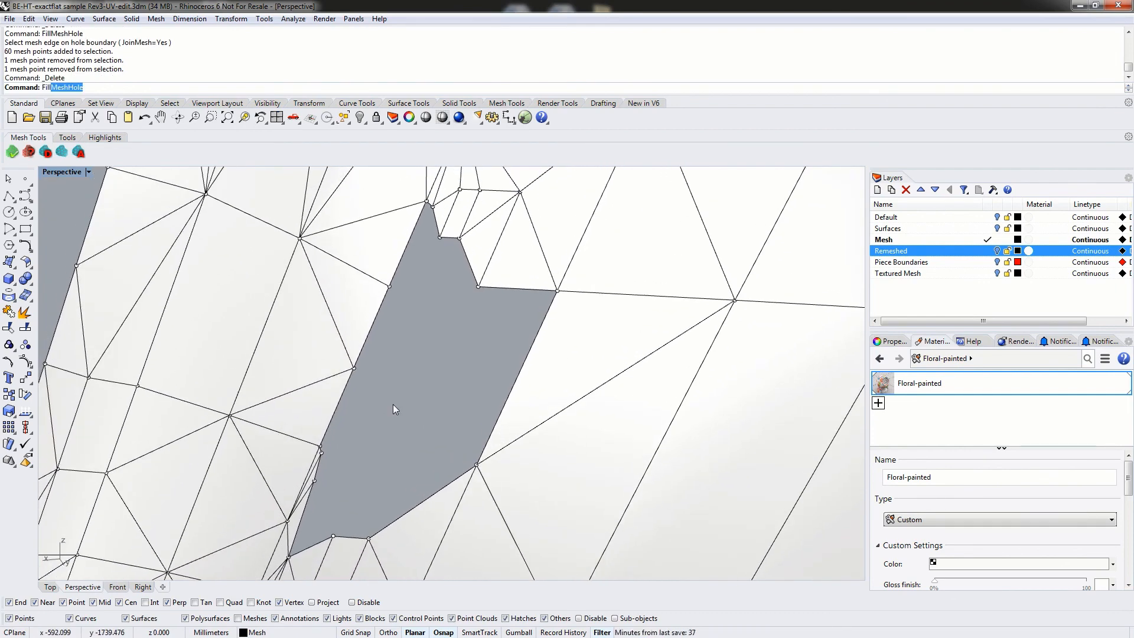
left_click(528, 365)
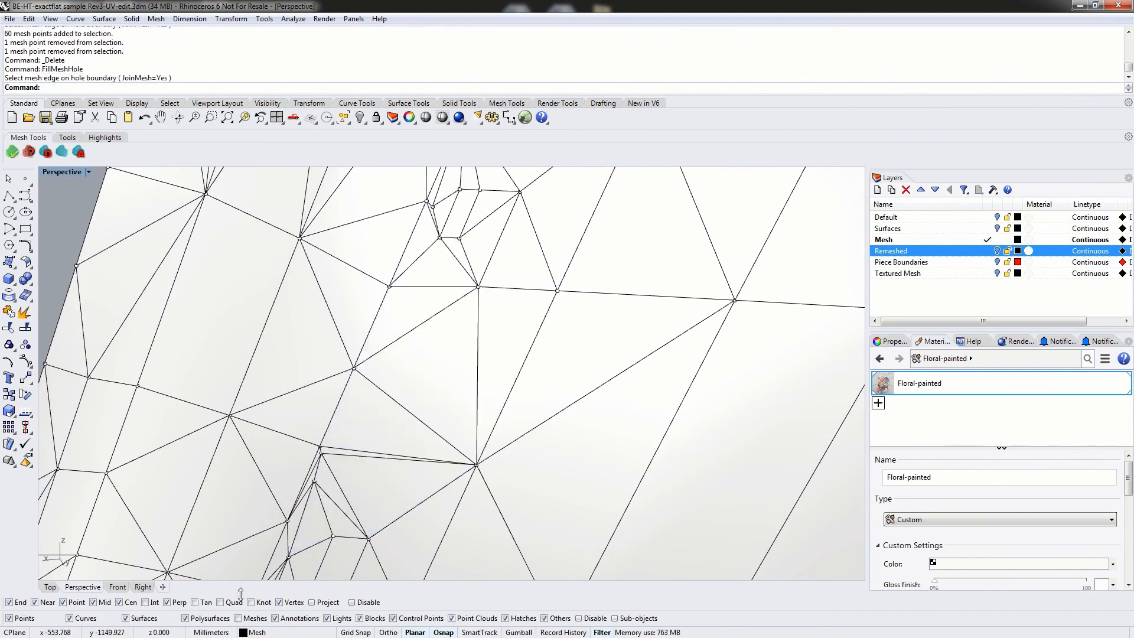
key("Return")
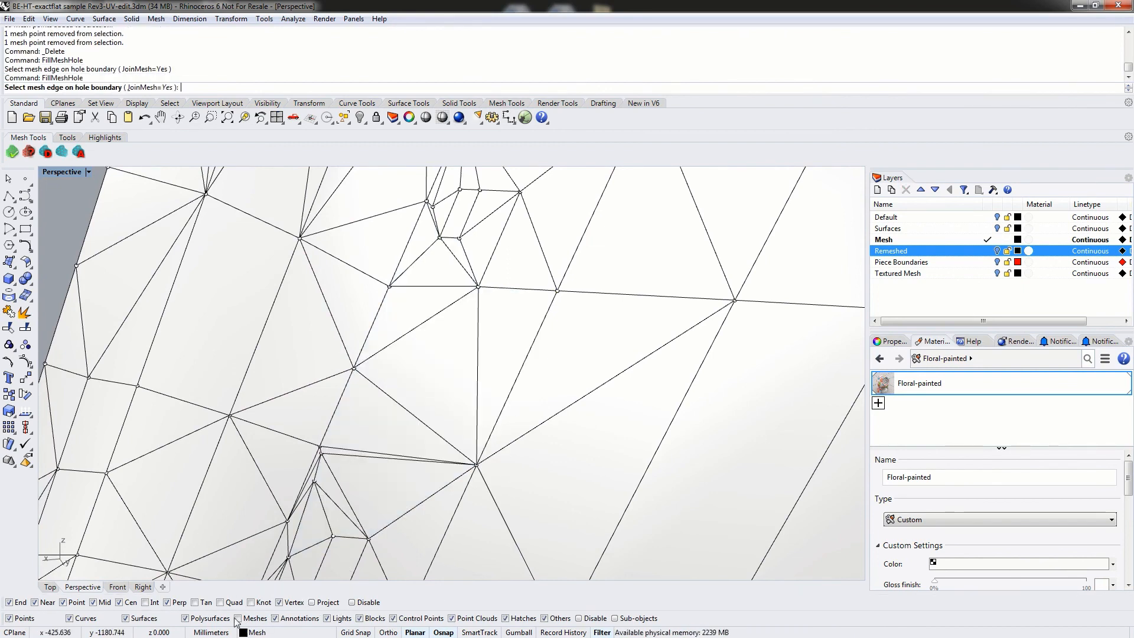
Examine the dense band of faces across the rolled edge and the coarser mesh around it
scroll(535, 413, "down", 5)
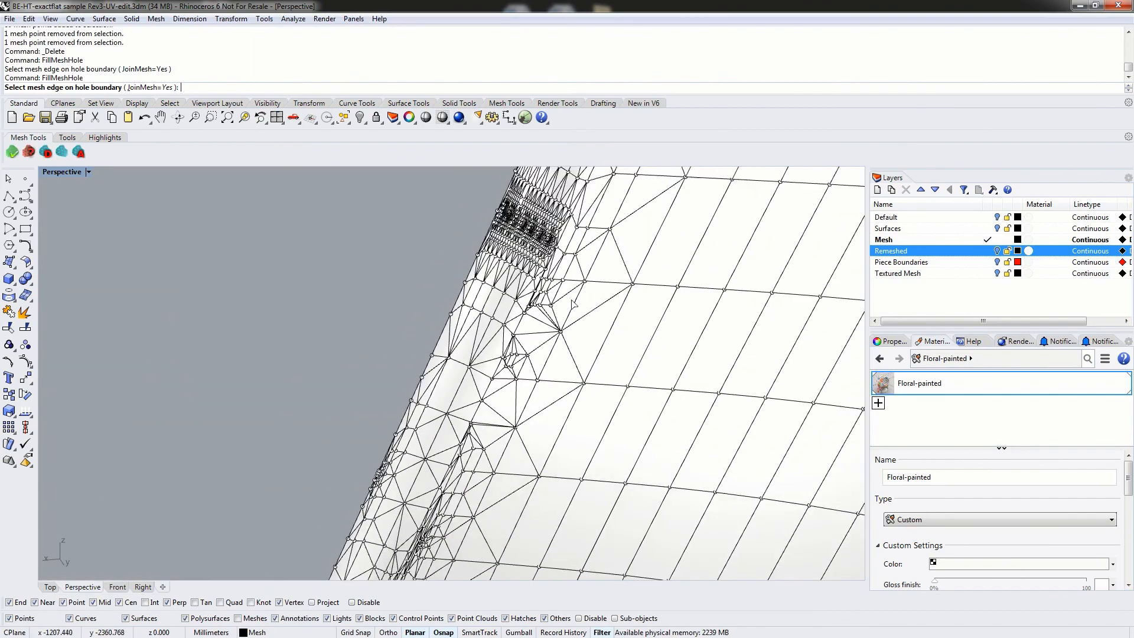
scroll(434, 437, "up", 5)
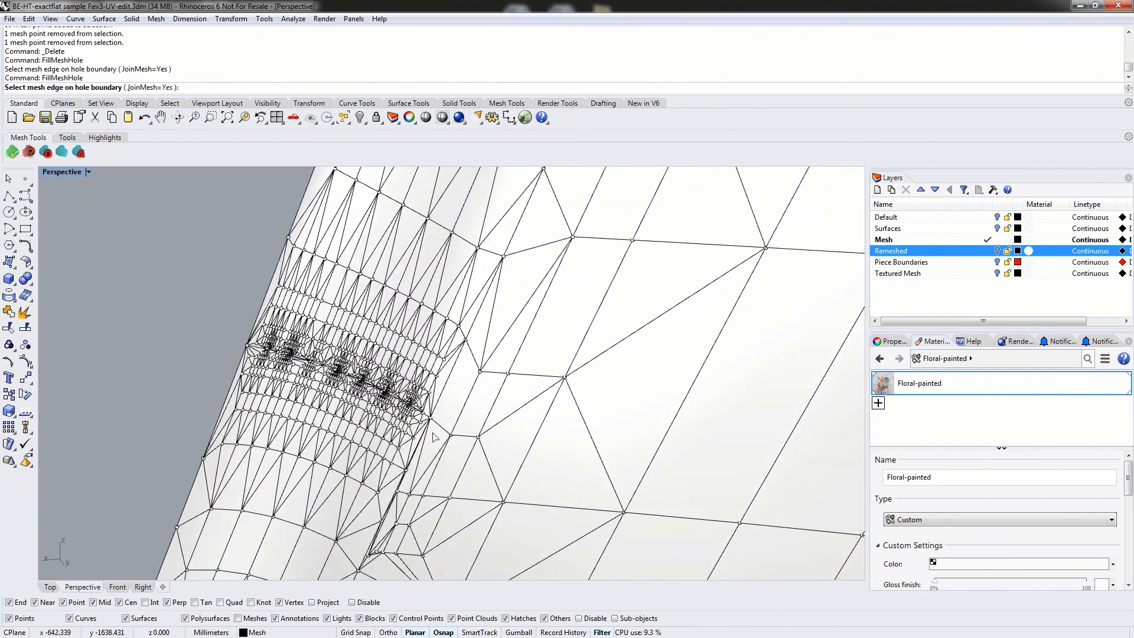
scroll(384, 400, "up", 6)
scroll(369, 387, "down", 5)
scroll(358, 375, "up", 5)
scroll(348, 360, "down", 6)
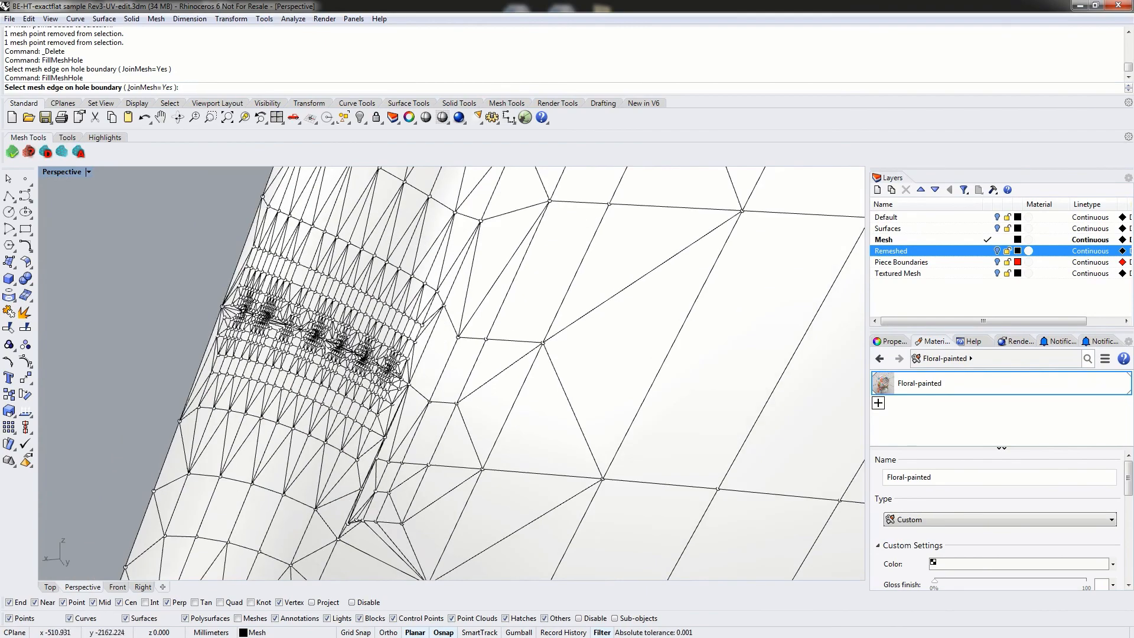
scroll(330, 354, "down", 4)
scroll(339, 350, "up", 3)
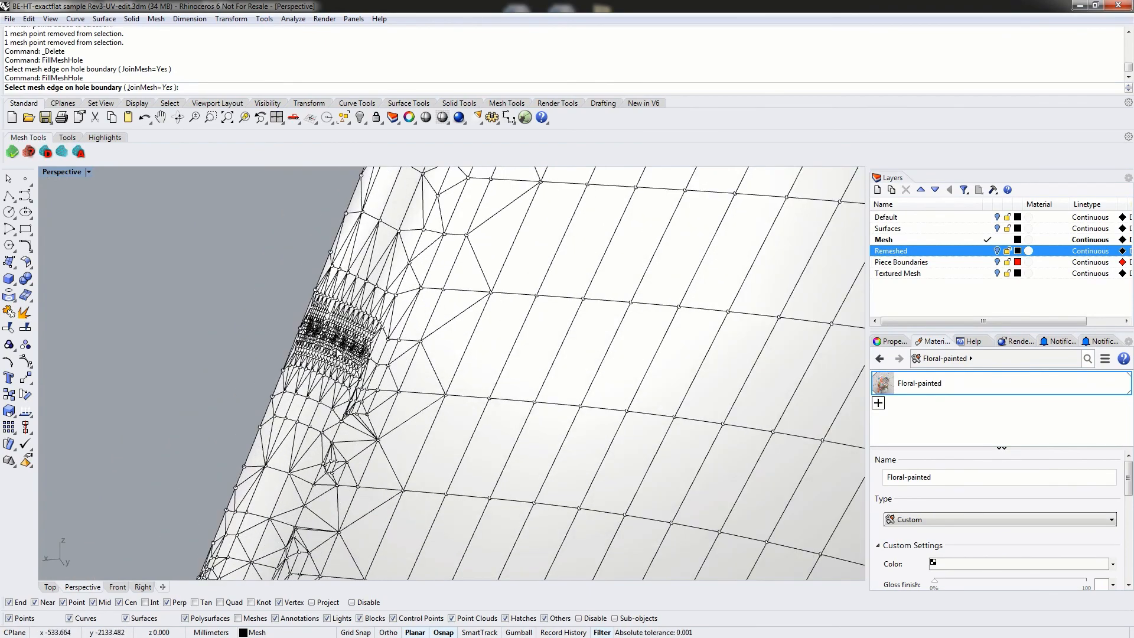
scroll(342, 352, "down", 6)
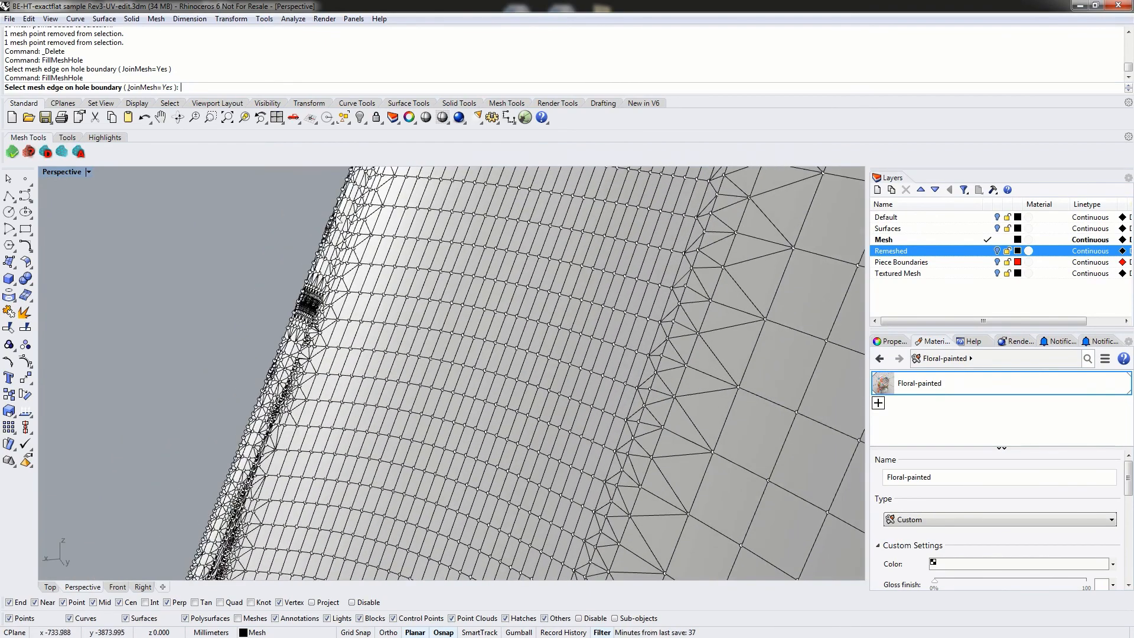
scroll(322, 279, "up", 4)
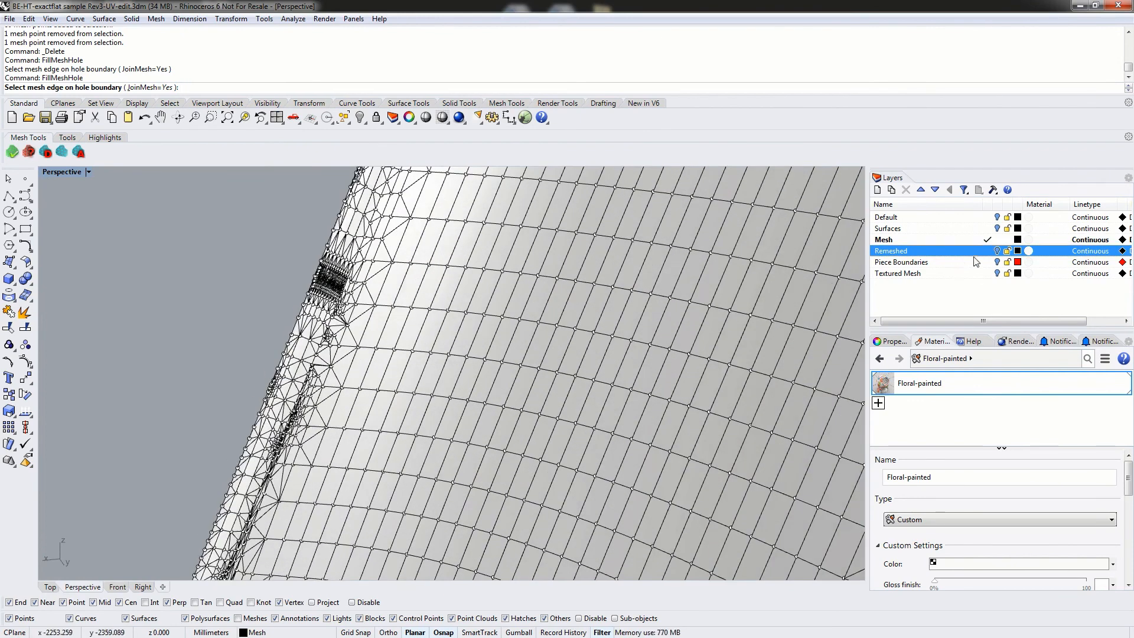
Make the Remeshed layer current, hide the Mesh layer and examine the remeshed faces where the dense band crosses the edge
left_click(987, 250)
left_click(996, 239)
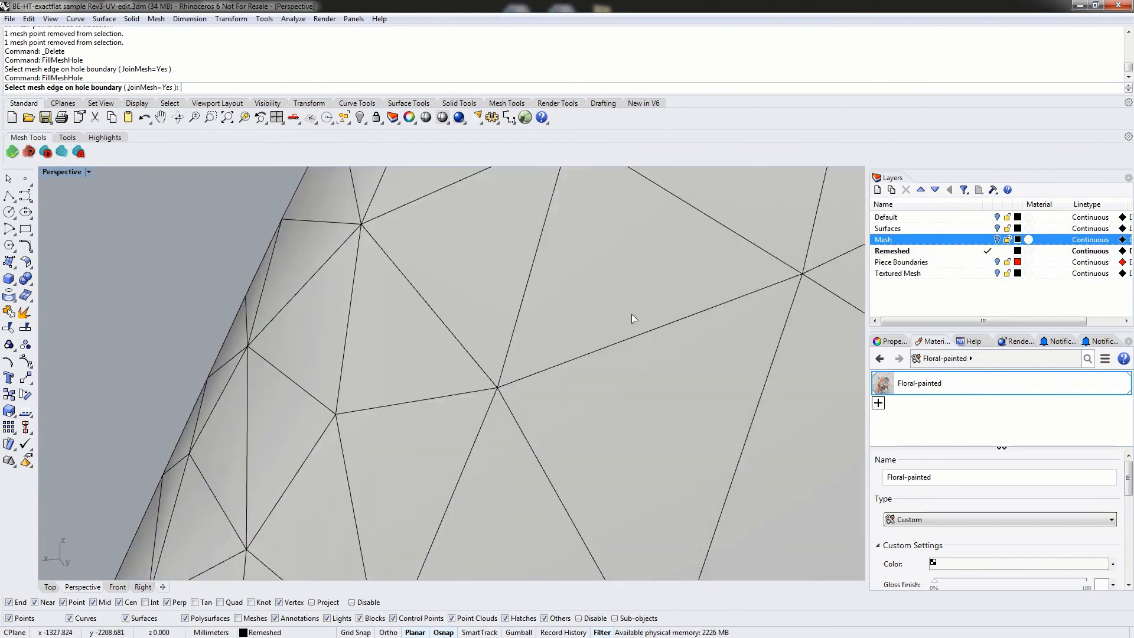
right_click_drag(633, 319, 561, 329)
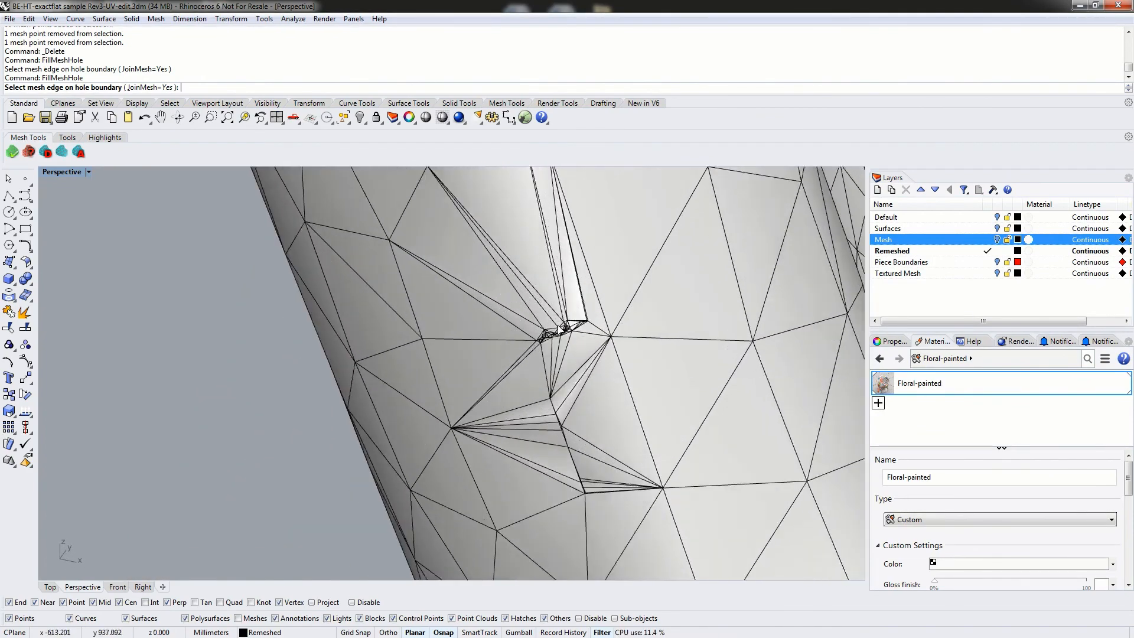
scroll(562, 329, "up", 5)
Make the Mesh layer current again, hide the Remeshed layer and inspect the dense vertex clusters across the rolled edge
left_click(987, 239)
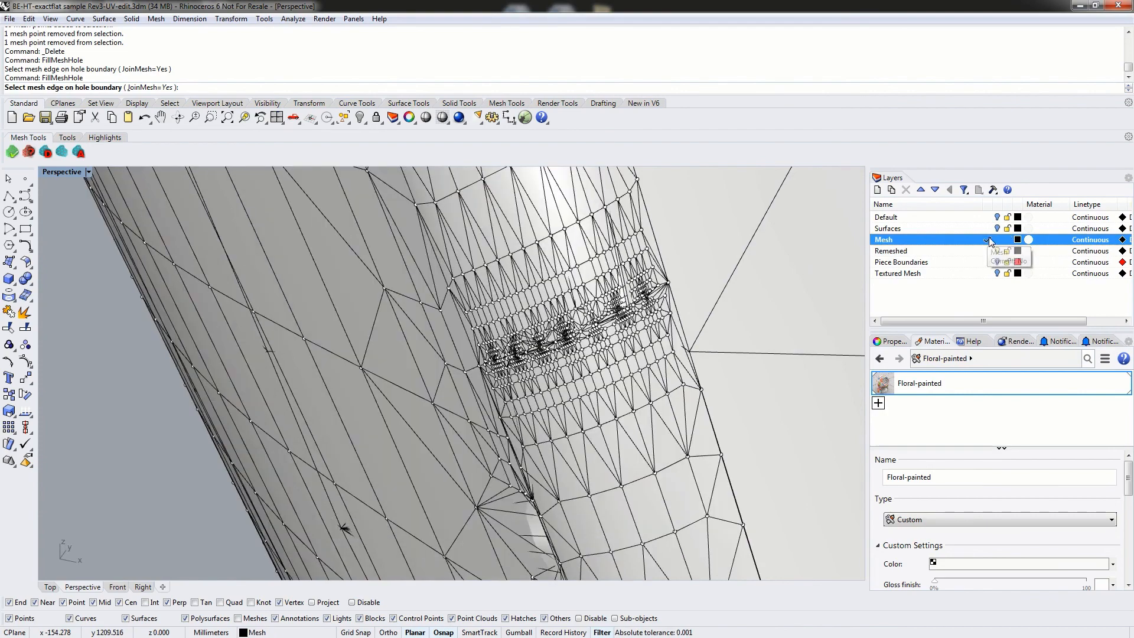
left_click(997, 250)
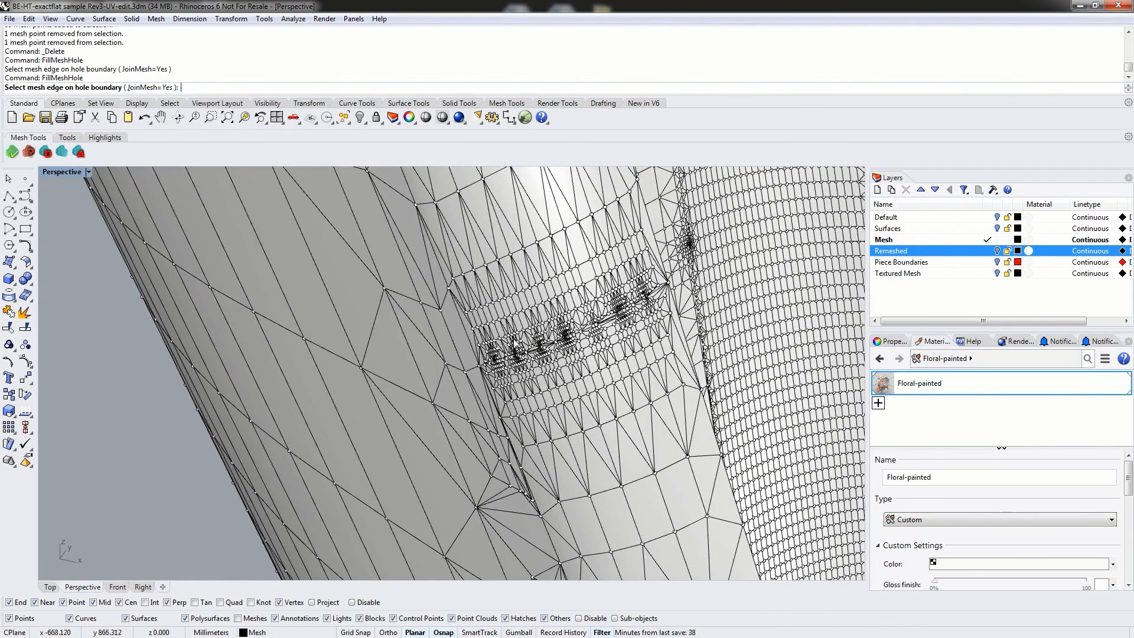
right_click_drag(595, 358, 570, 314)
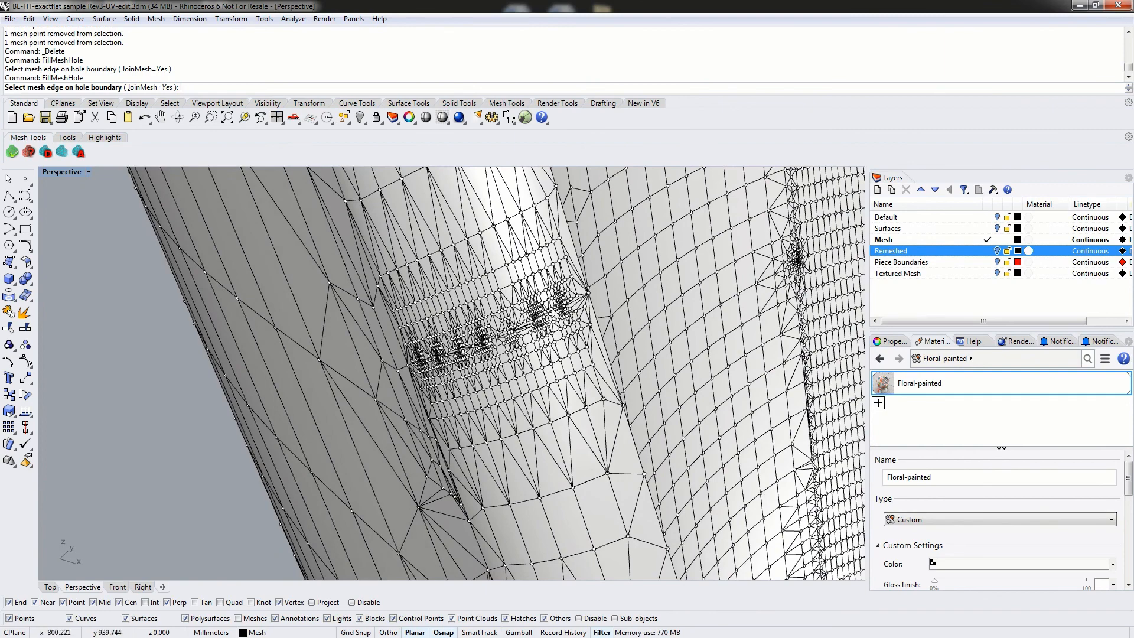
scroll(556, 316, "up", 5)
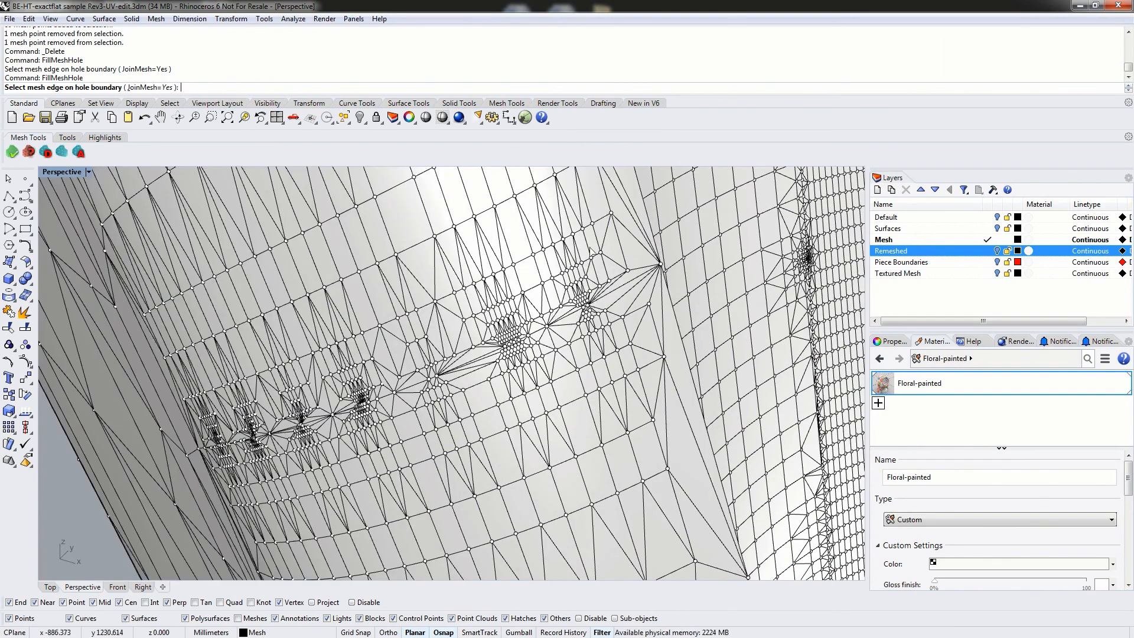
scroll(483, 392, "down", 5)
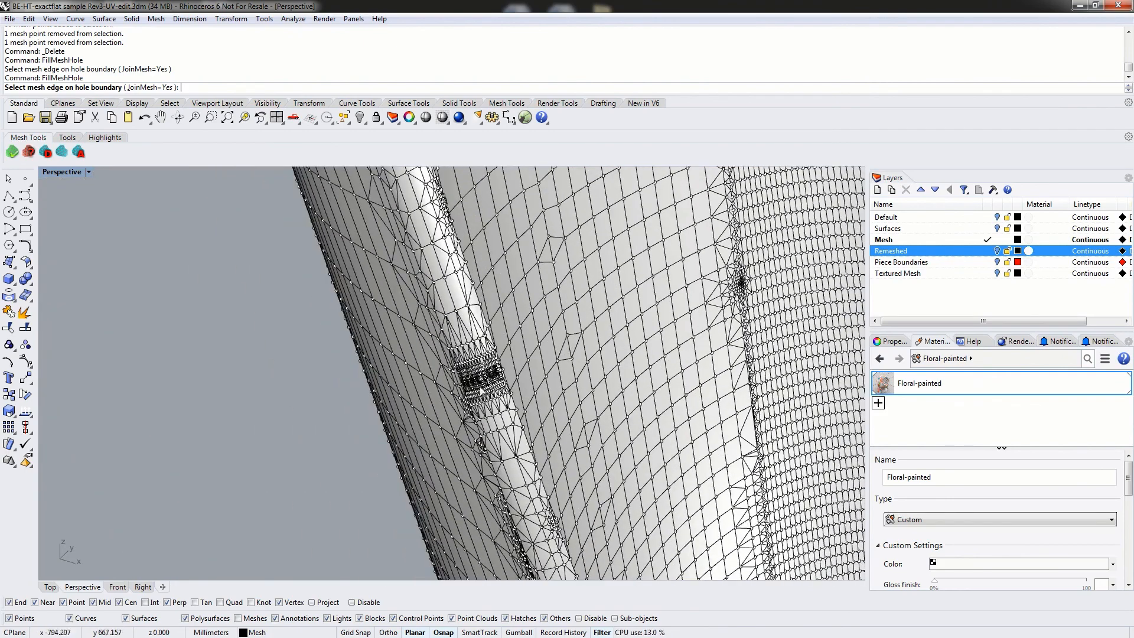
Look over the other dense spots along the neighbouring seams and return to the dense band on the rolled edge
right_click_drag(512, 391, 628, 317)
scroll(465, 375, "down", 2)
scroll(457, 358, "down", 3)
scroll(416, 317, "up", 2)
scroll(416, 319, "up", 3)
scroll(483, 317, "down", 2)
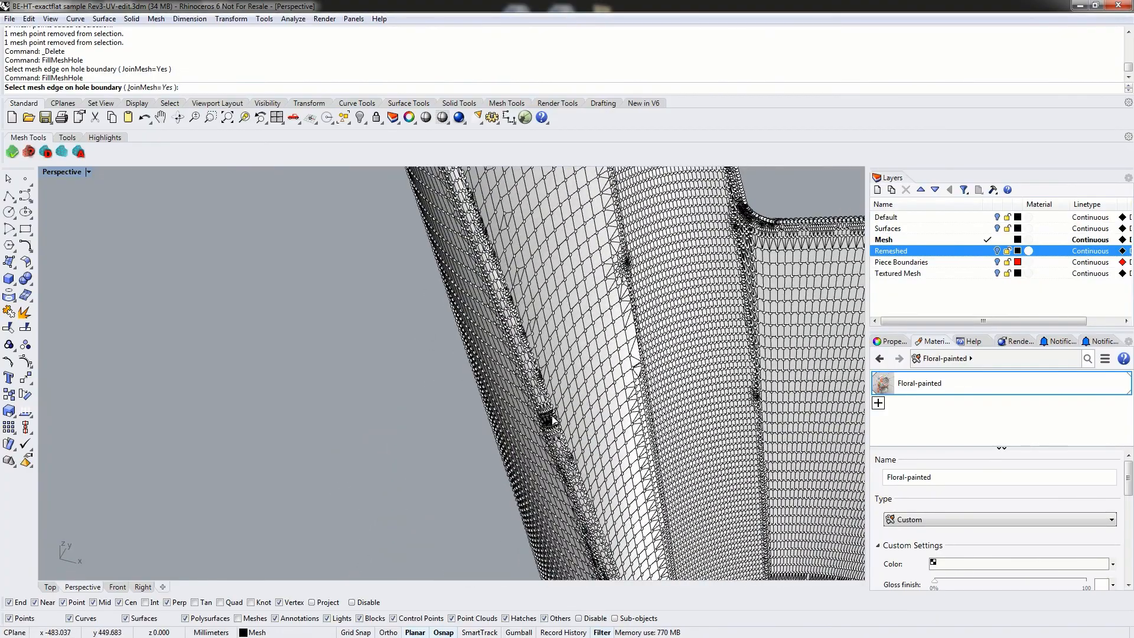
scroll(551, 421, "up", 6)
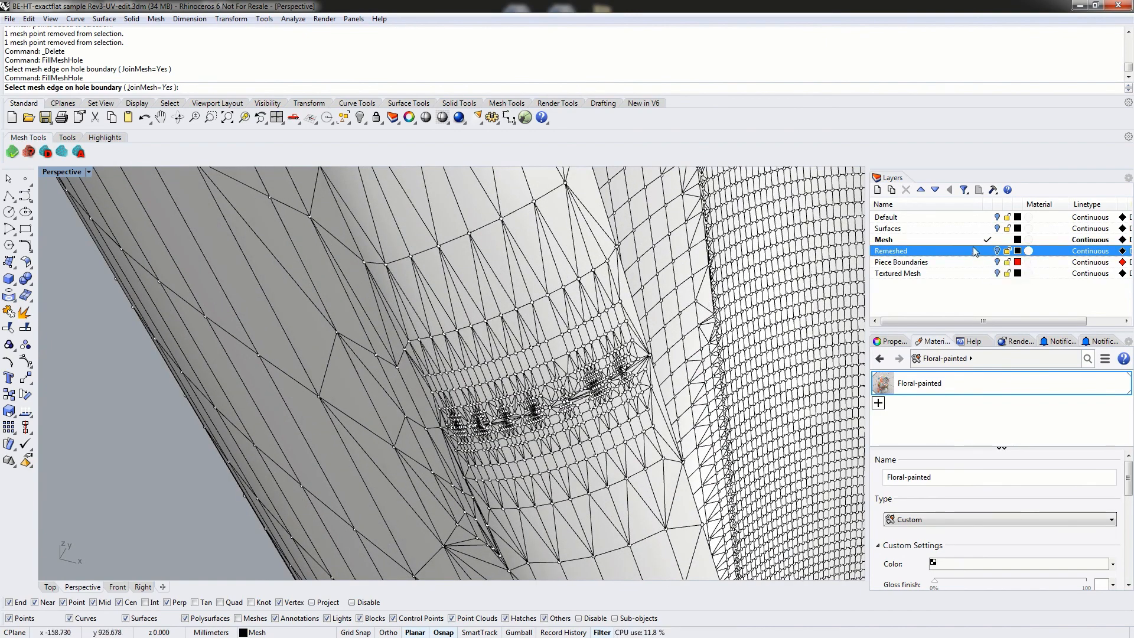
Make the Textured Mesh layer current, hide the Mesh layer and bring the whole seat into view
left_click(987, 273)
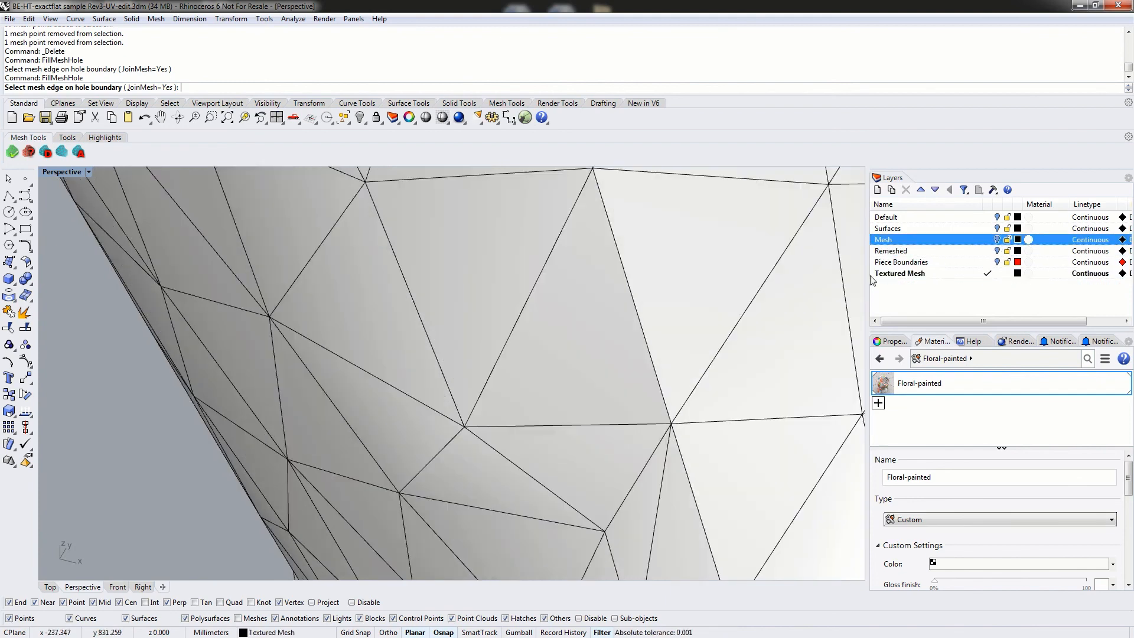
scroll(567, 332, "down", 4)
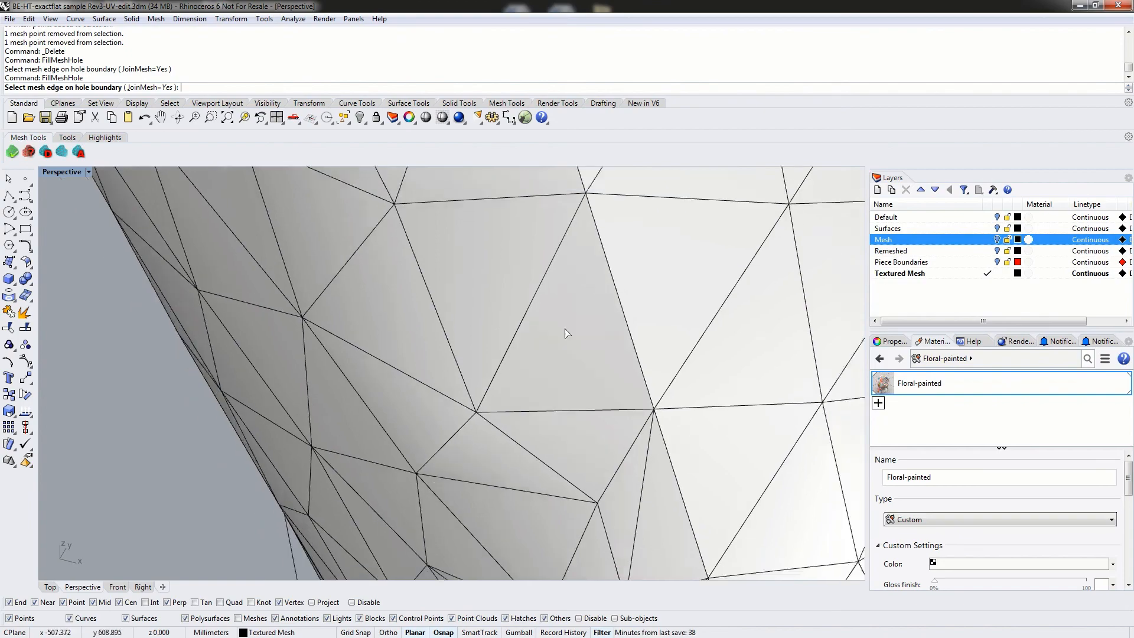
right_click_drag(535, 391, 636, 353)
scroll(636, 353, "down", 6)
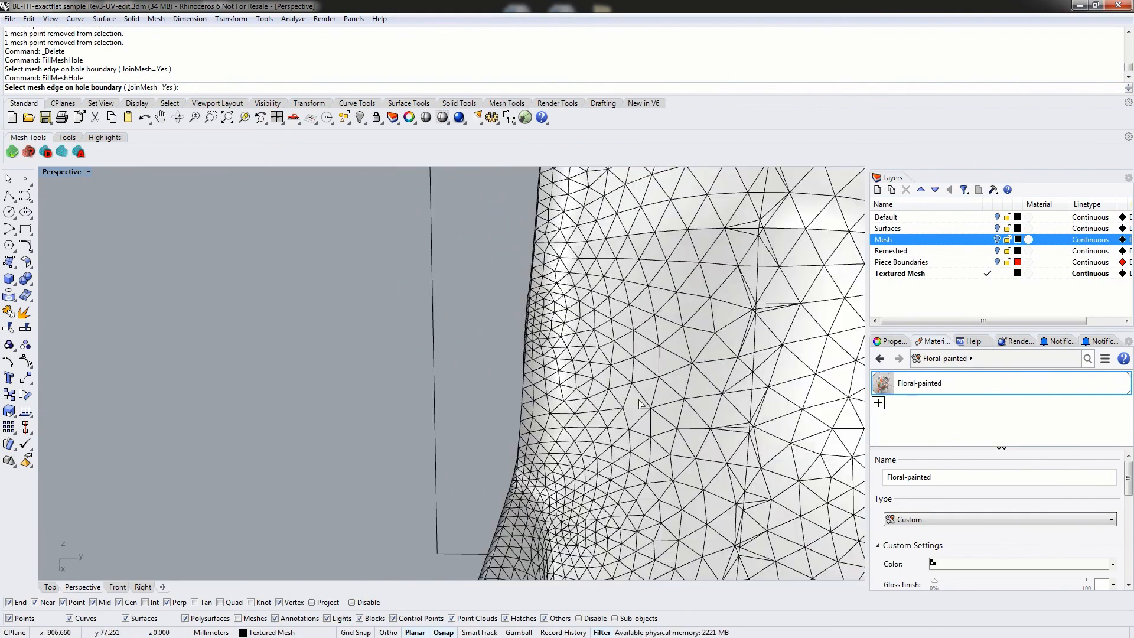
scroll(674, 353, "down", 2)
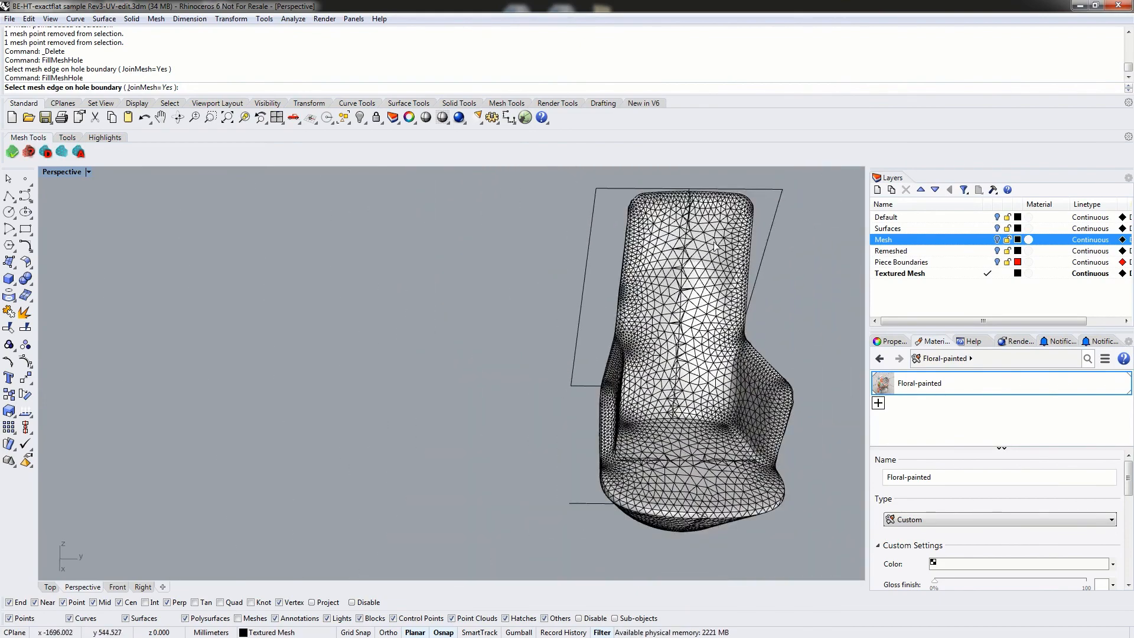
Leave the hole-filling command and select the seat's backrest mesh panels one at a time to check how the mesh is divided
right_click_drag(715, 247, 571, 324)
left_click(571, 325)
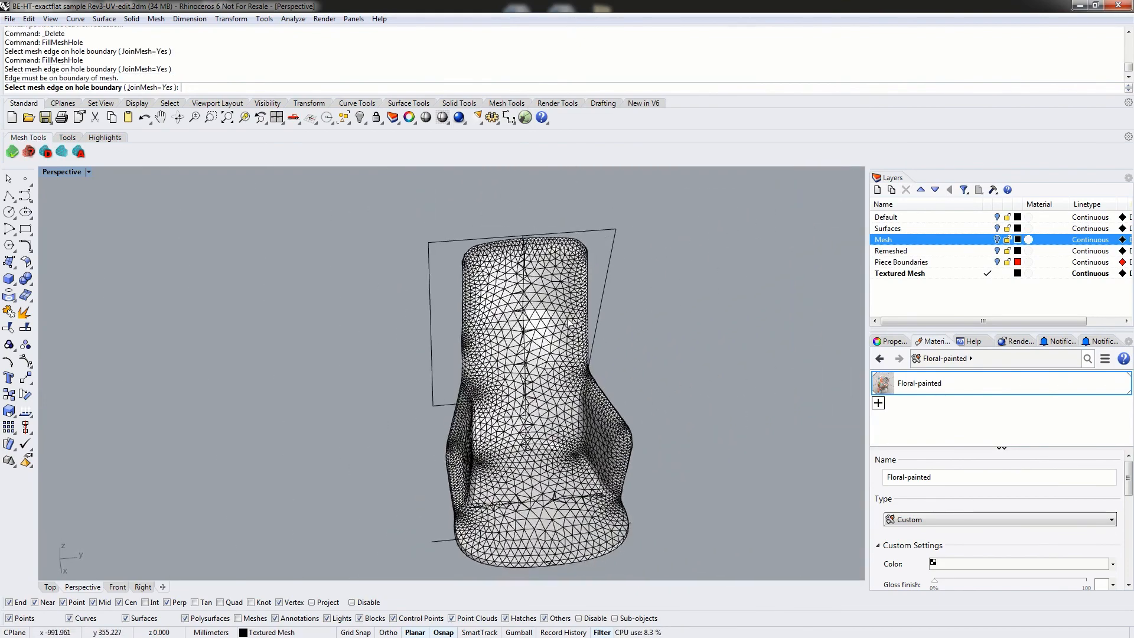
key("Escape")
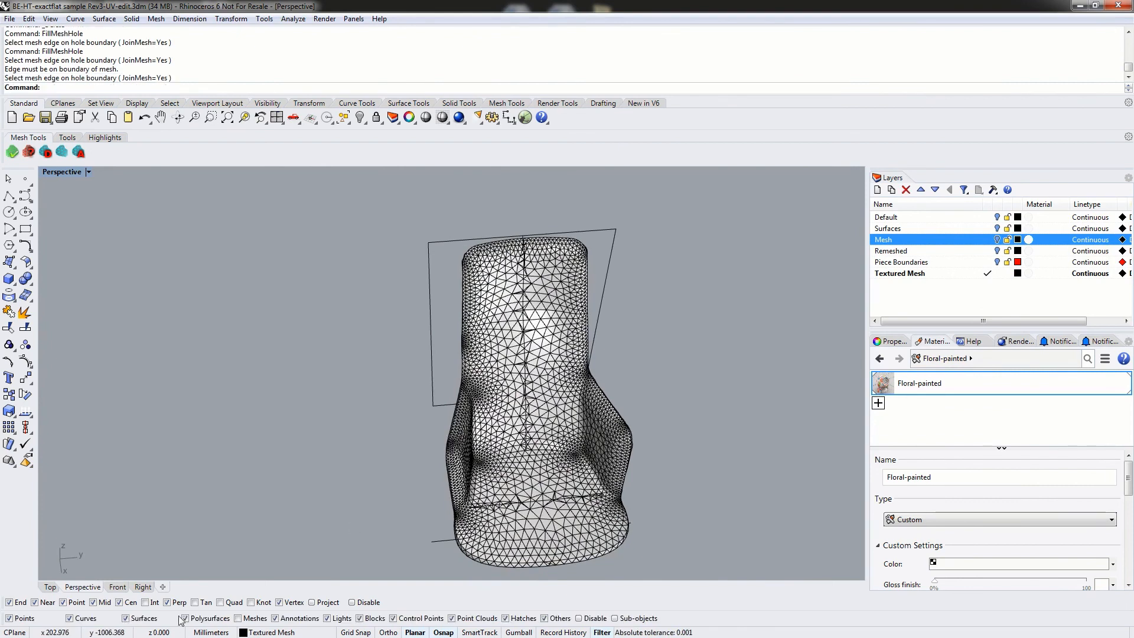
left_click(550, 324)
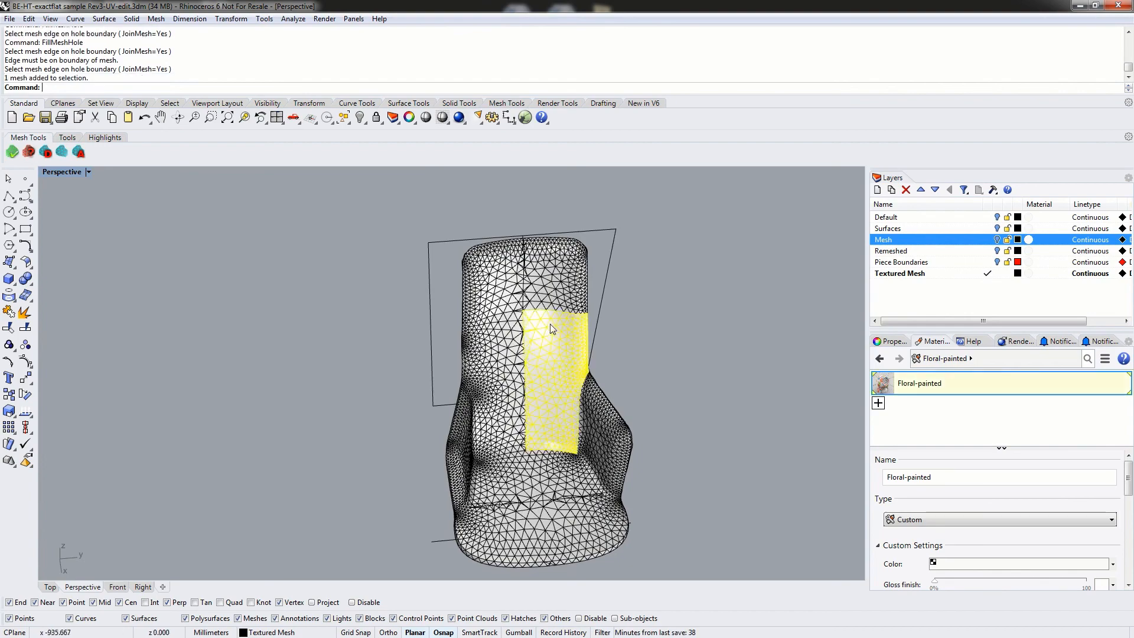
left_click(508, 340)
left_click(509, 276)
left_click(549, 279)
left_click(548, 357)
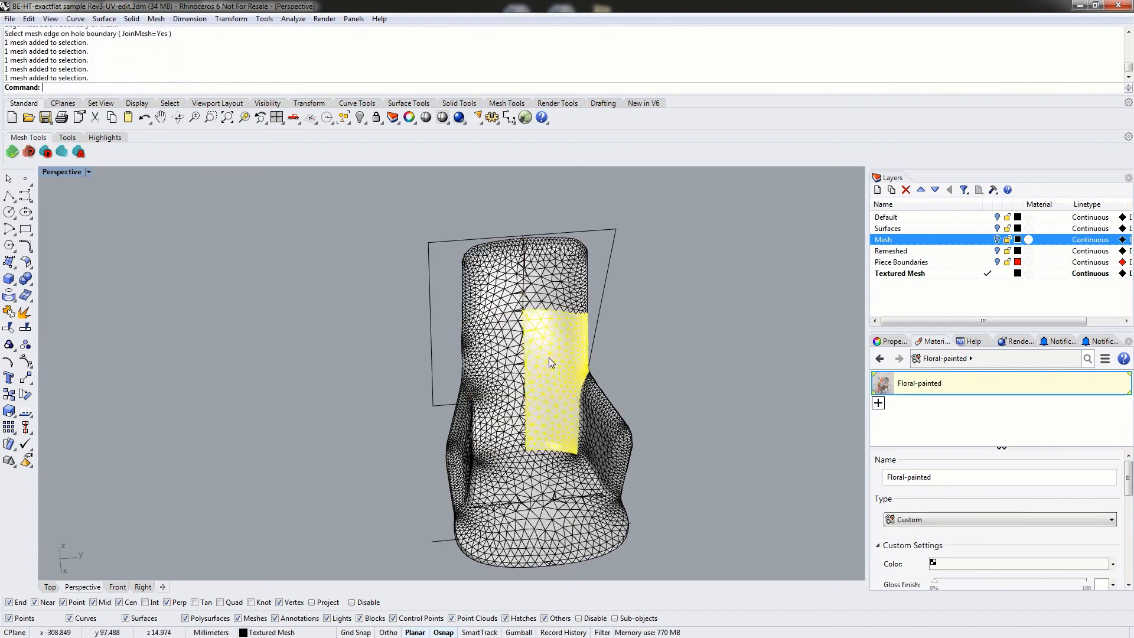
left_click(500, 349)
Examine the textured seat mesh from all sides, including the backrest's centre seam, the armrests and the seat base
right_click_drag(455, 341, 445, 363)
right_click_drag(349, 390, 393, 449)
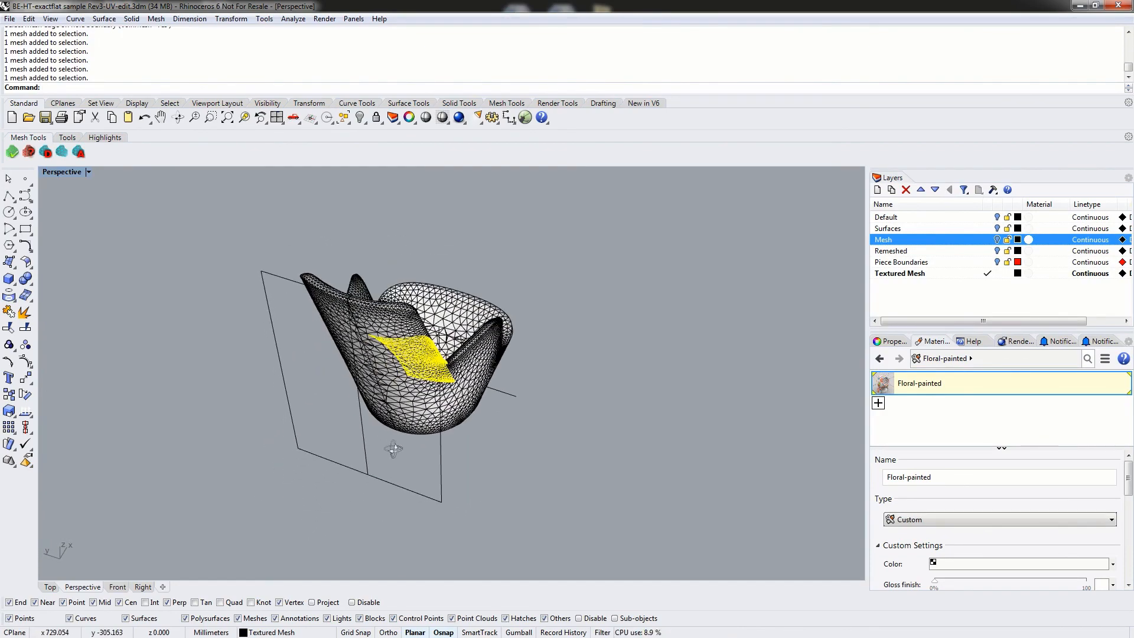
right_click_drag(623, 331, 317, 380)
right_click_drag(281, 314, 415, 335)
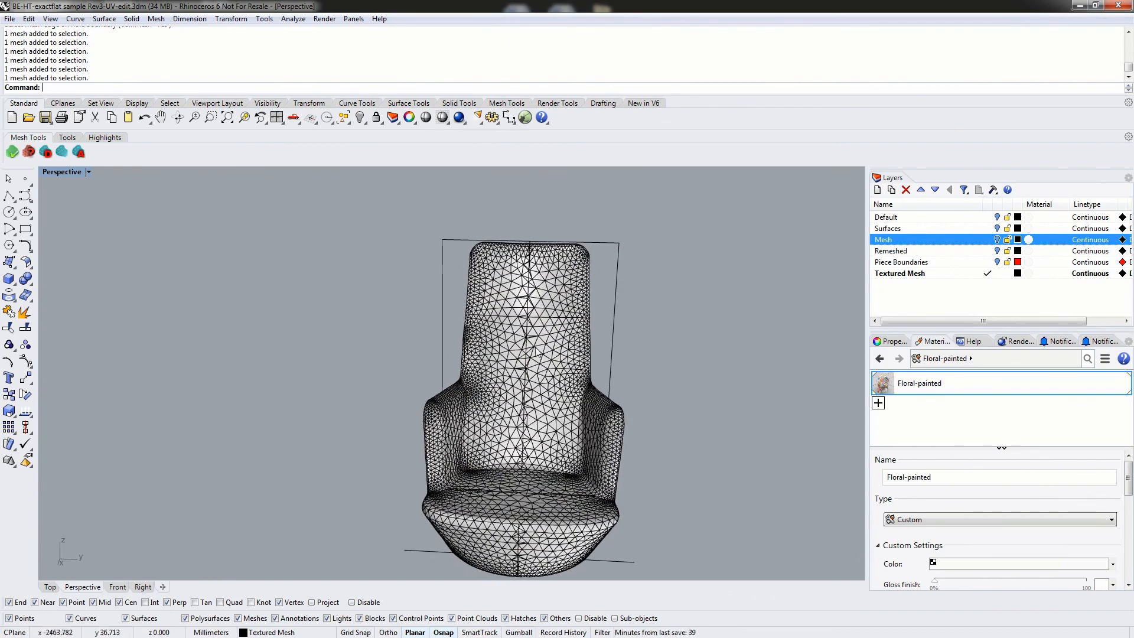
scroll(554, 219, "up", 5)
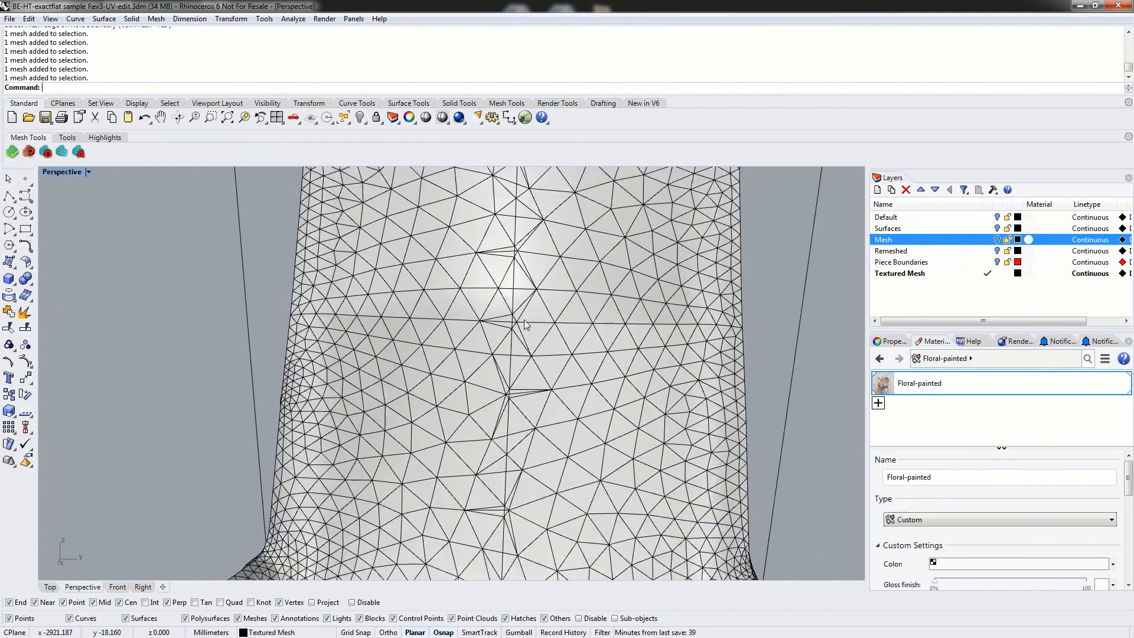
scroll(221, 286, "down", 5)
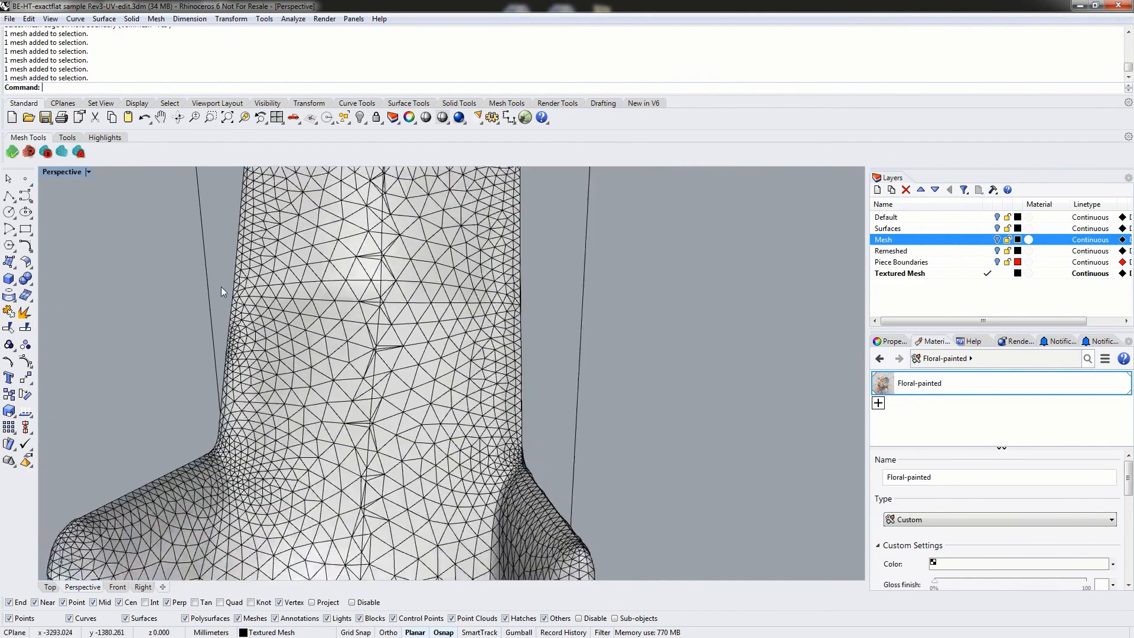
right_click_drag(221, 285, 480, 289)
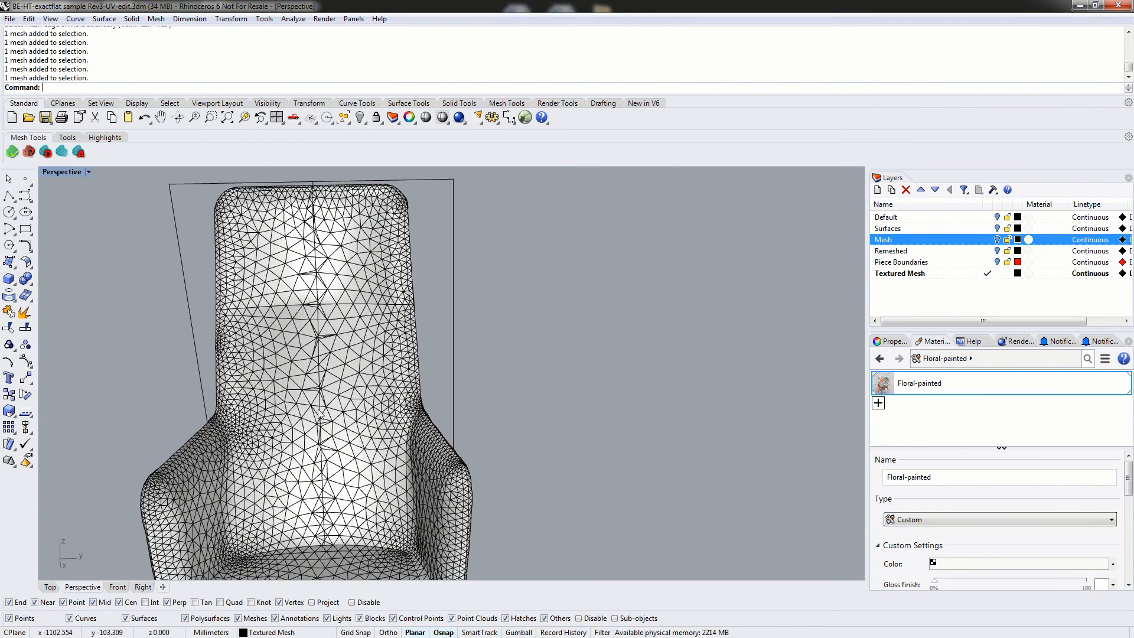
right_click_drag(236, 435, 365, 388)
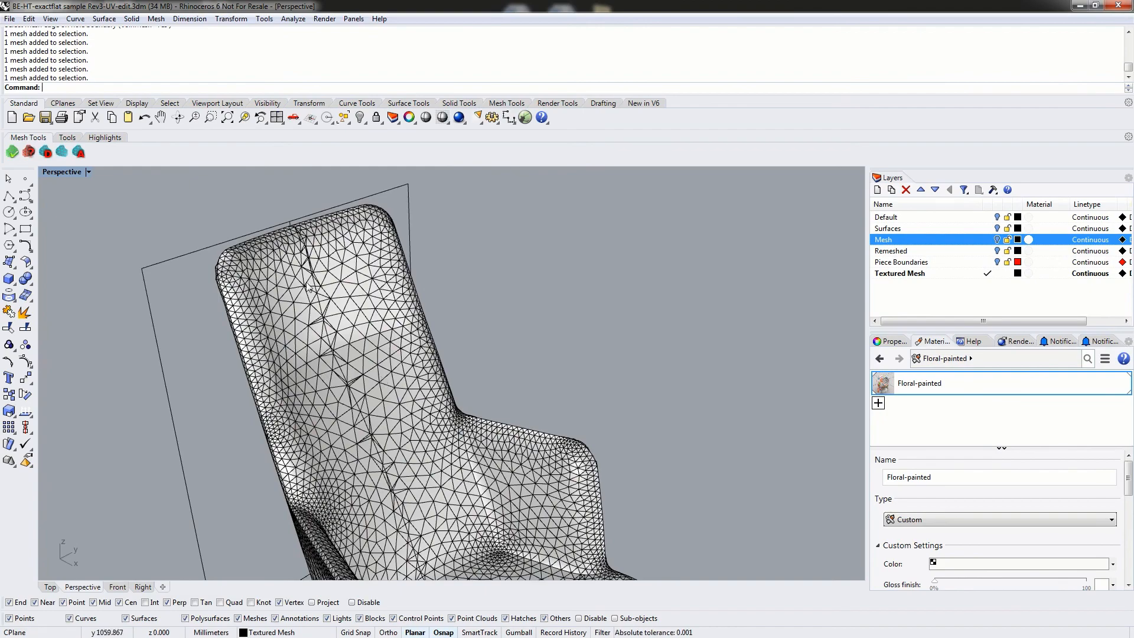
right_click_drag(445, 529, 344, 359)
scroll(344, 359, "down", 5)
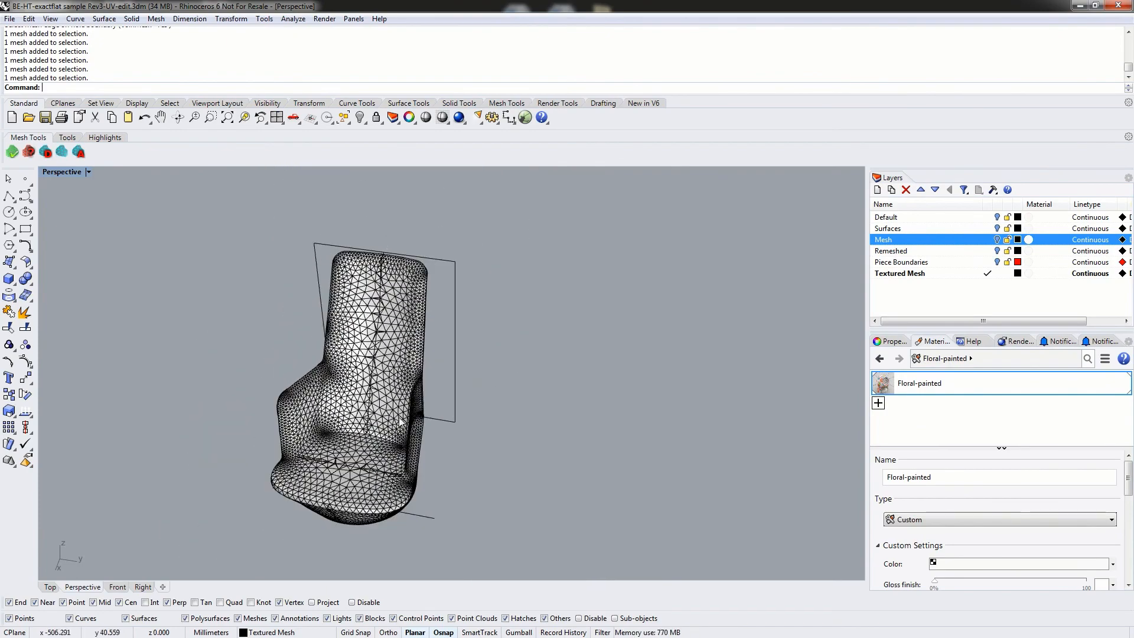
right_click_drag(389, 452, 394, 375)
scroll(392, 509, "up", 5)
scroll(399, 364, "down", 3)
scroll(437, 359, "up", 4)
scroll(415, 326, "down", 2)
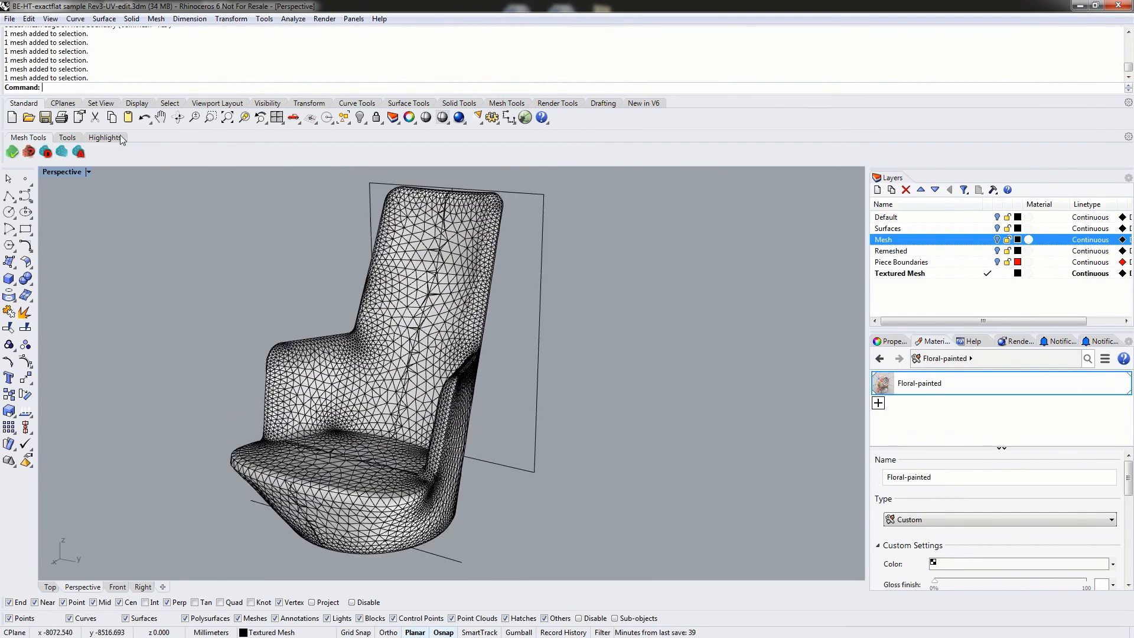
Set the Perspective viewport to Rendered display and view the floral texture on the seat from several sides
left_click(65, 173)
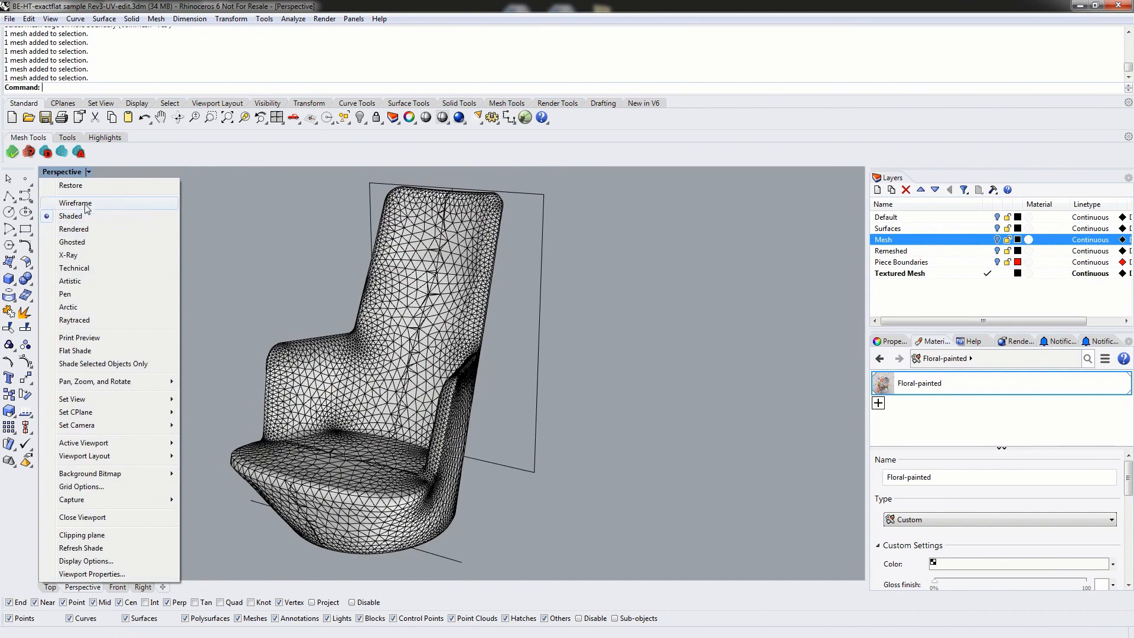
left_click(284, 187)
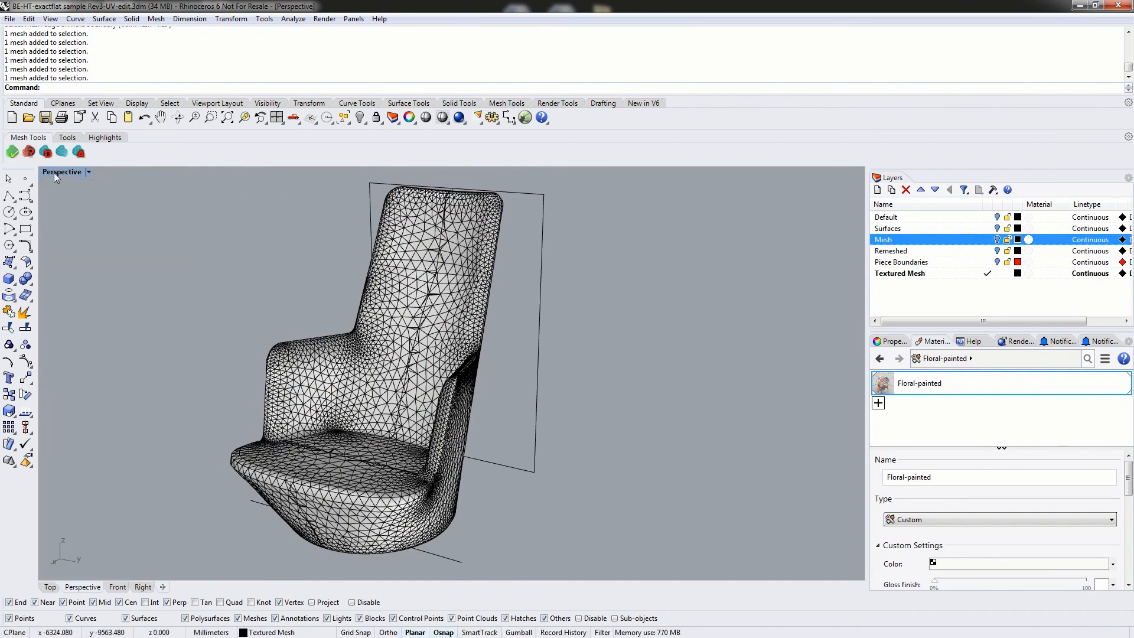
right_click(54, 172)
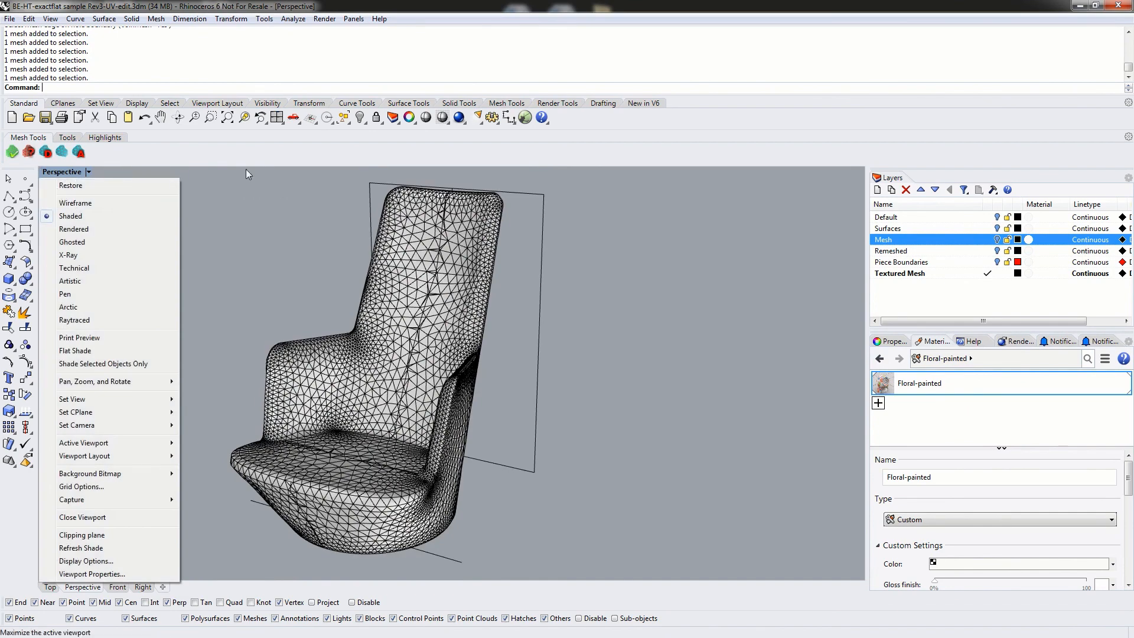
left_click(246, 173)
left_click(87, 172)
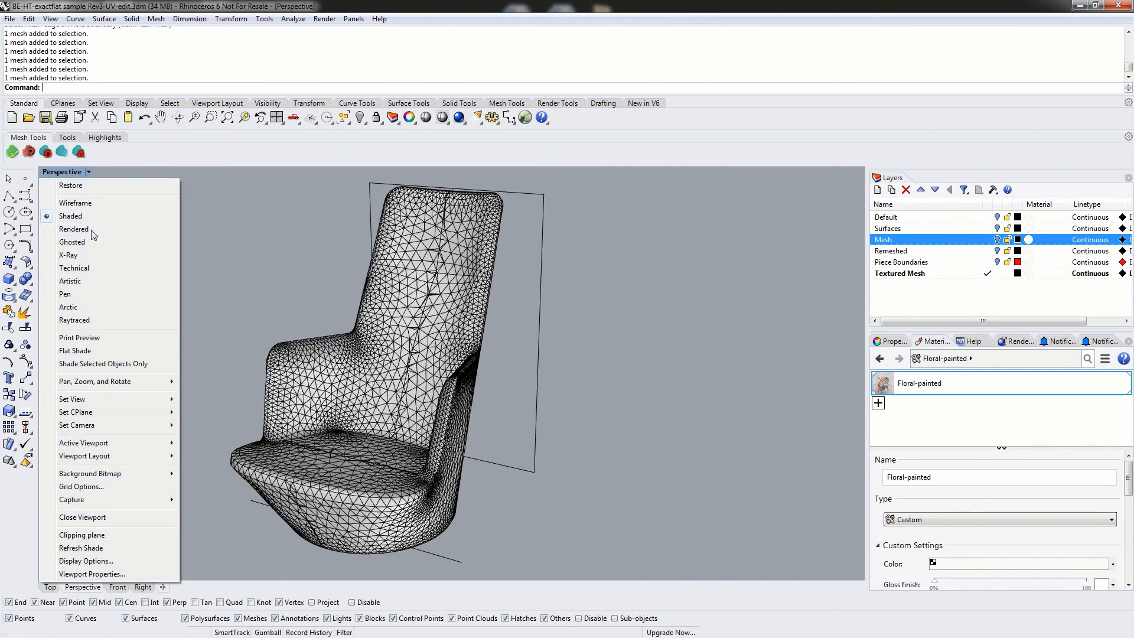
left_click(82, 230)
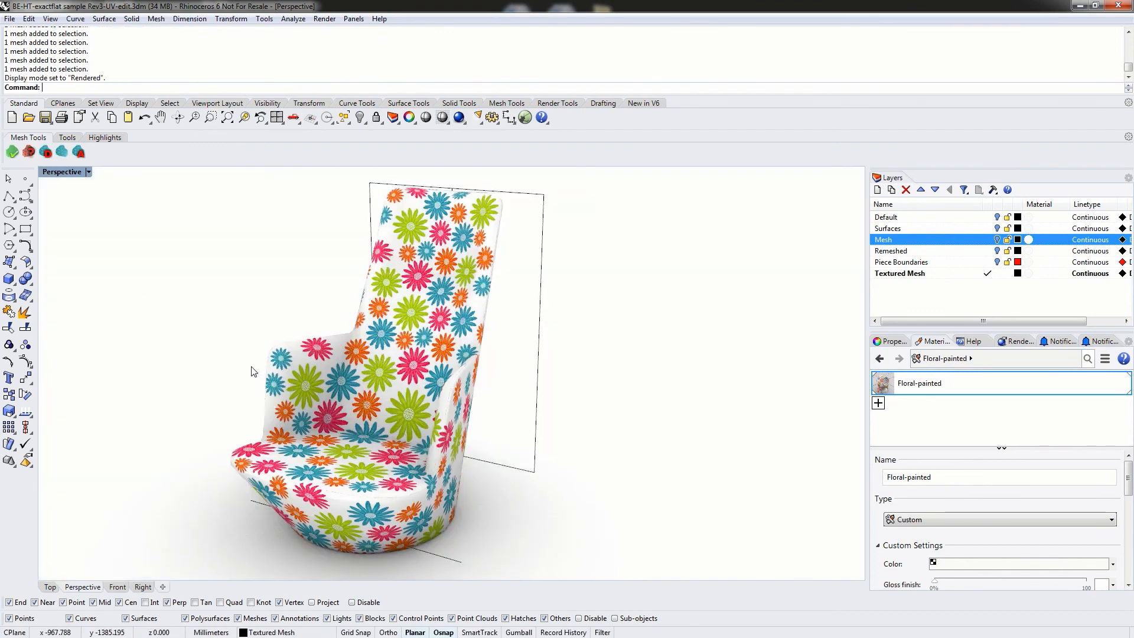
right_click_drag(253, 372, 342, 372)
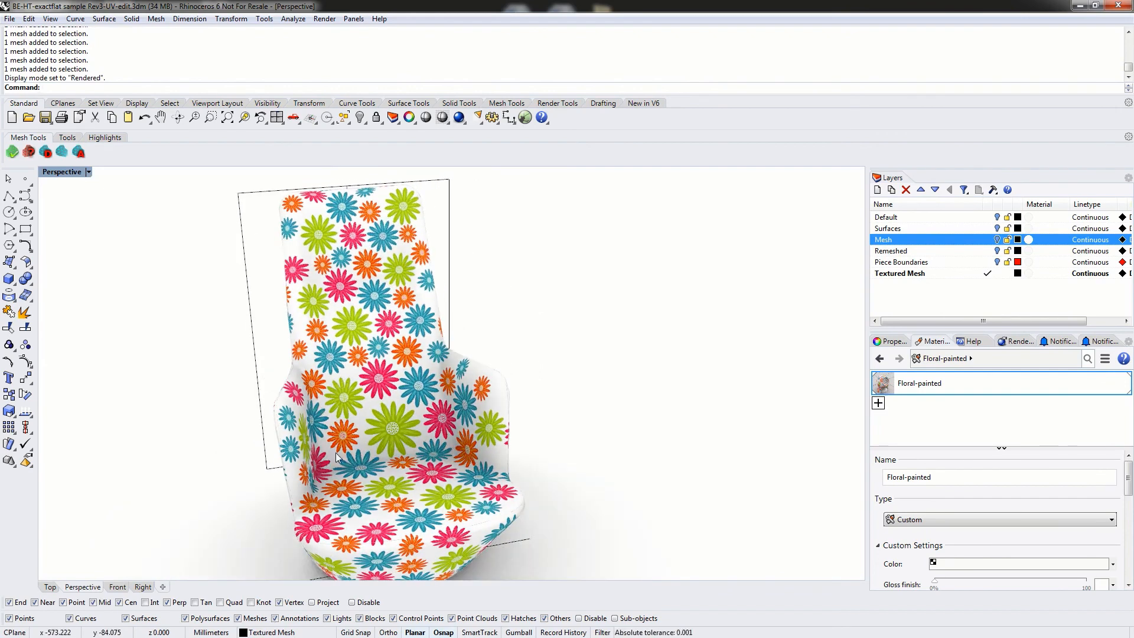
right_click_drag(336, 452, 486, 361)
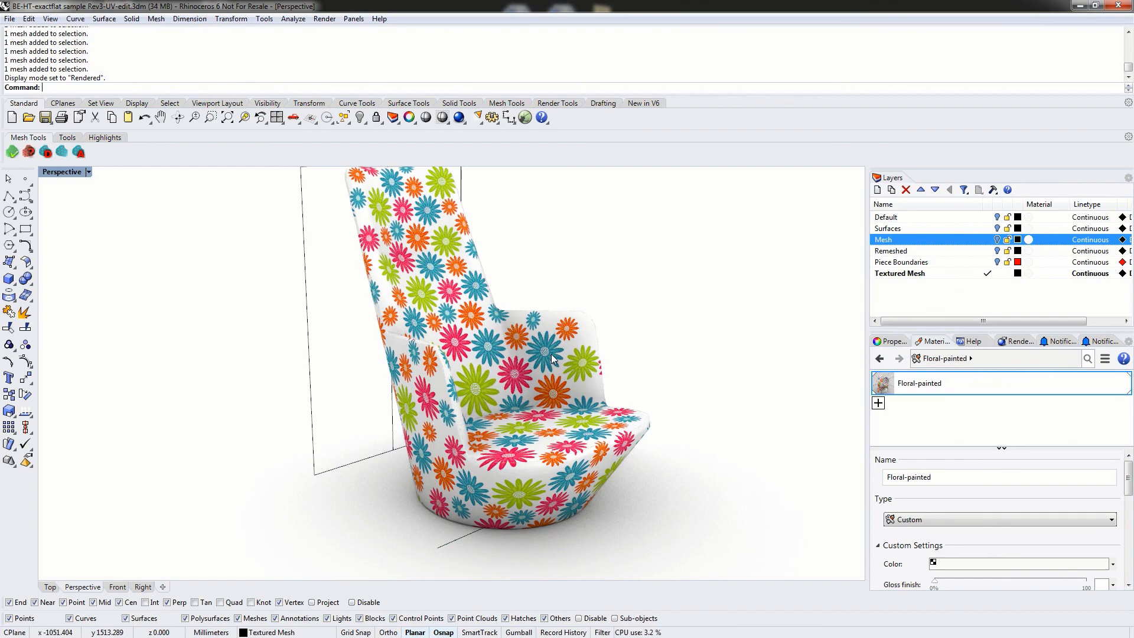
Select the two lower backrest panels one after the other to compare the floral pattern across their shared seam
left_click(461, 328)
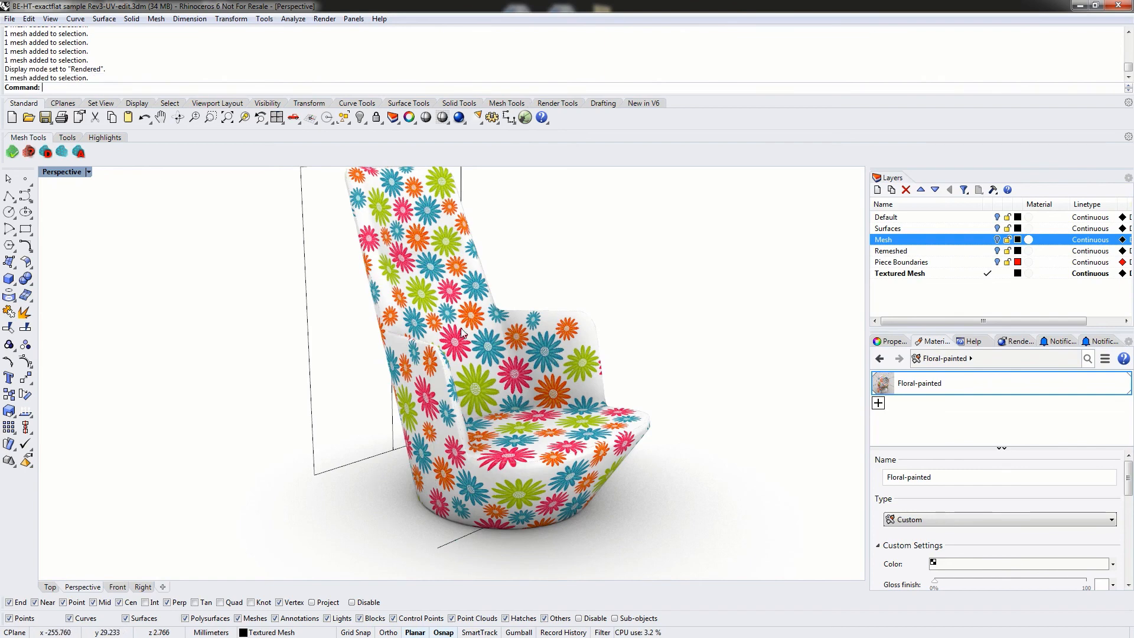
right_click_drag(649, 332, 530, 362)
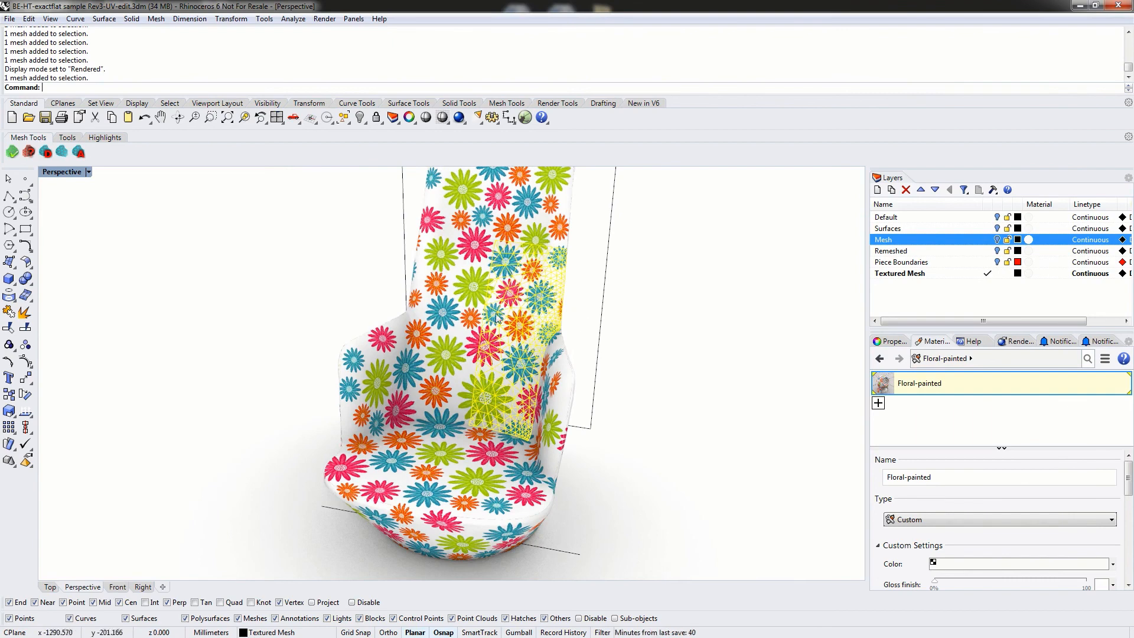
left_click(693, 348)
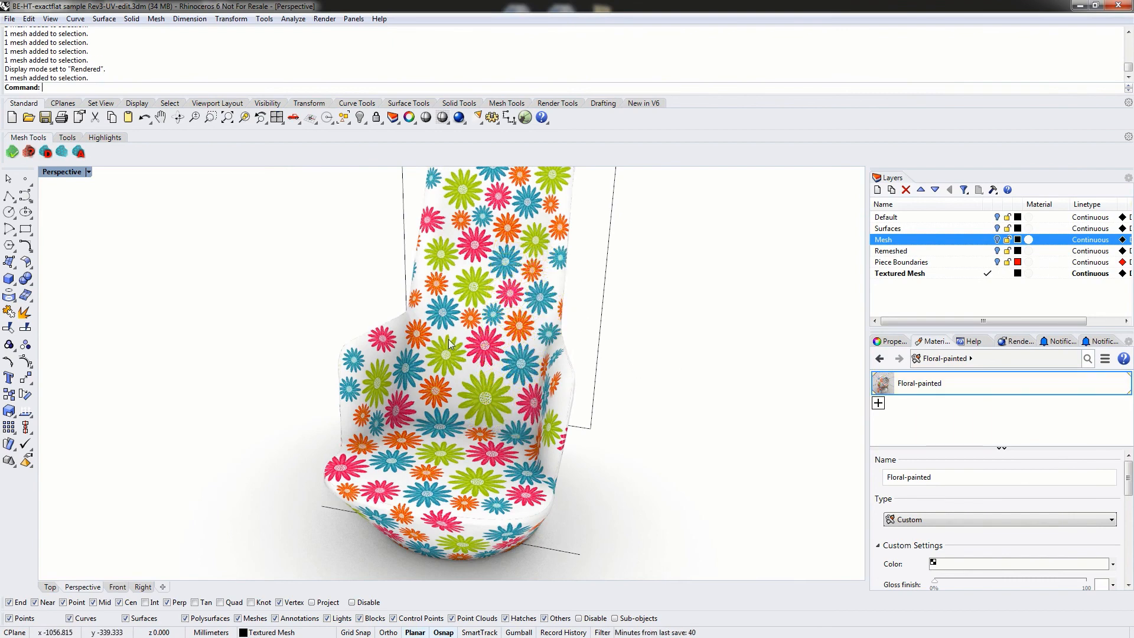
left_click(448, 339)
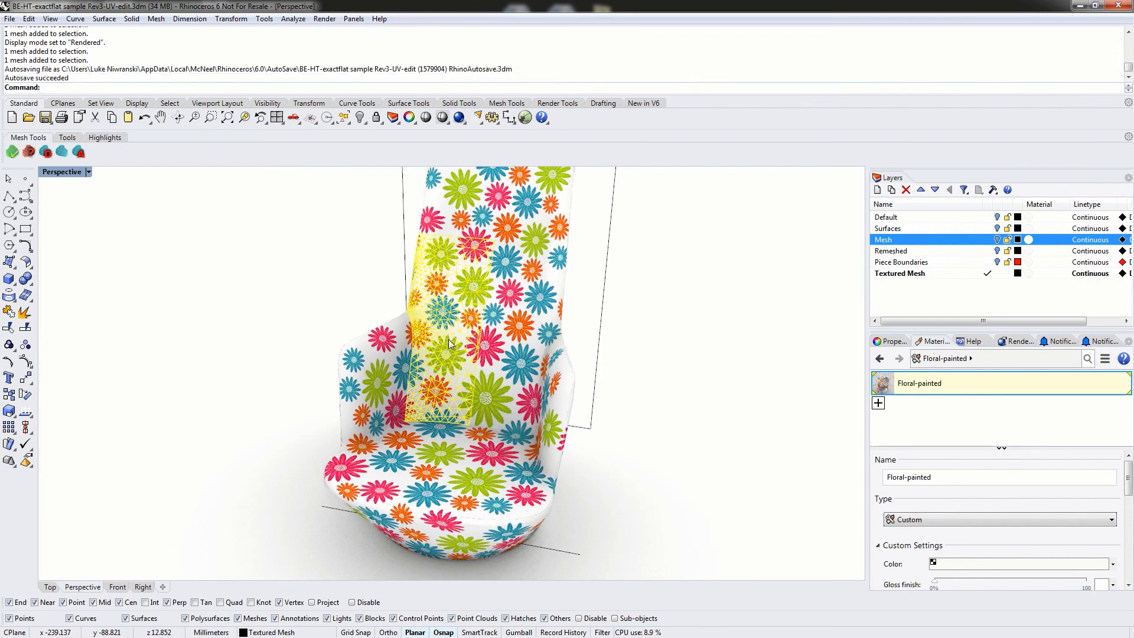
Switch the viewport to Shaded display to inspect the seat's mesh, and return it to Rendered display to view the texture
left_click(65, 173)
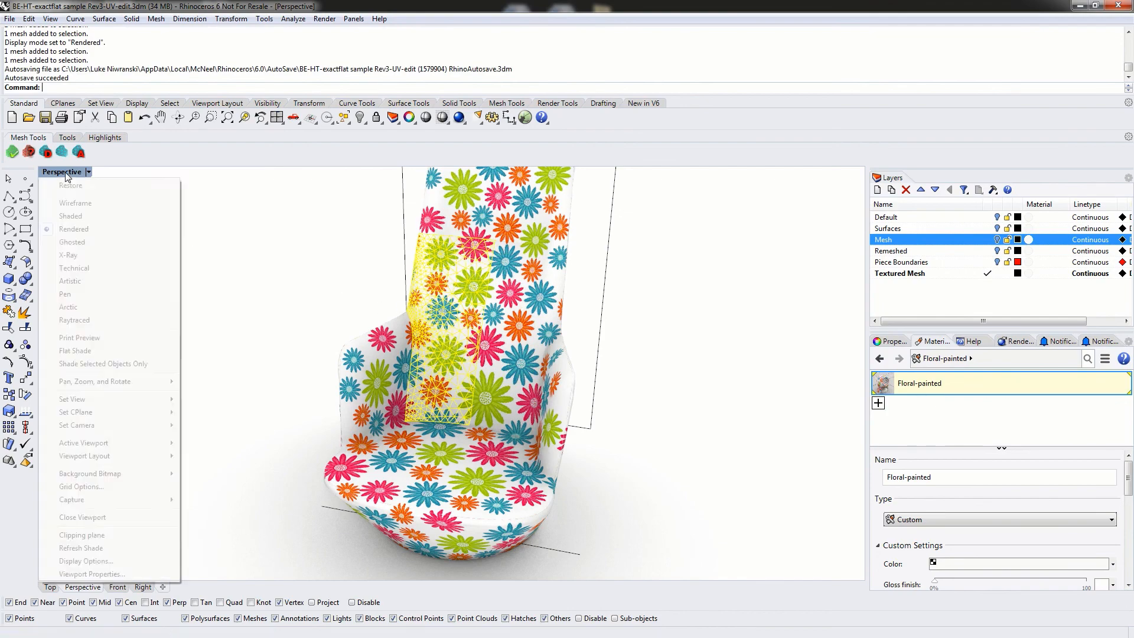
left_click(64, 216)
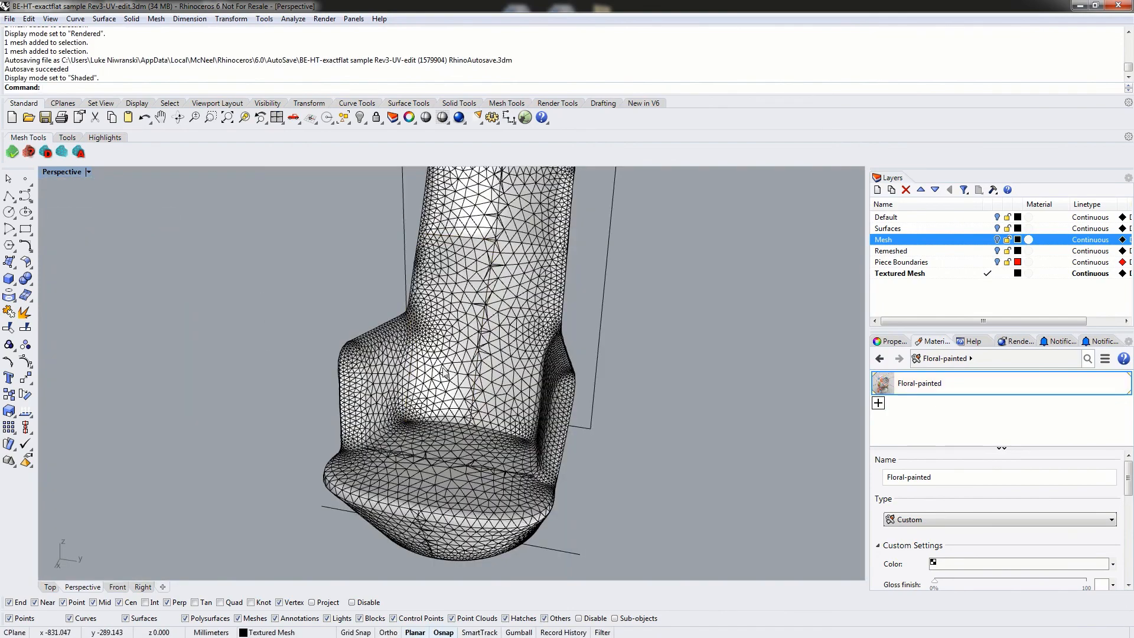
right_click_drag(444, 372, 462, 362)
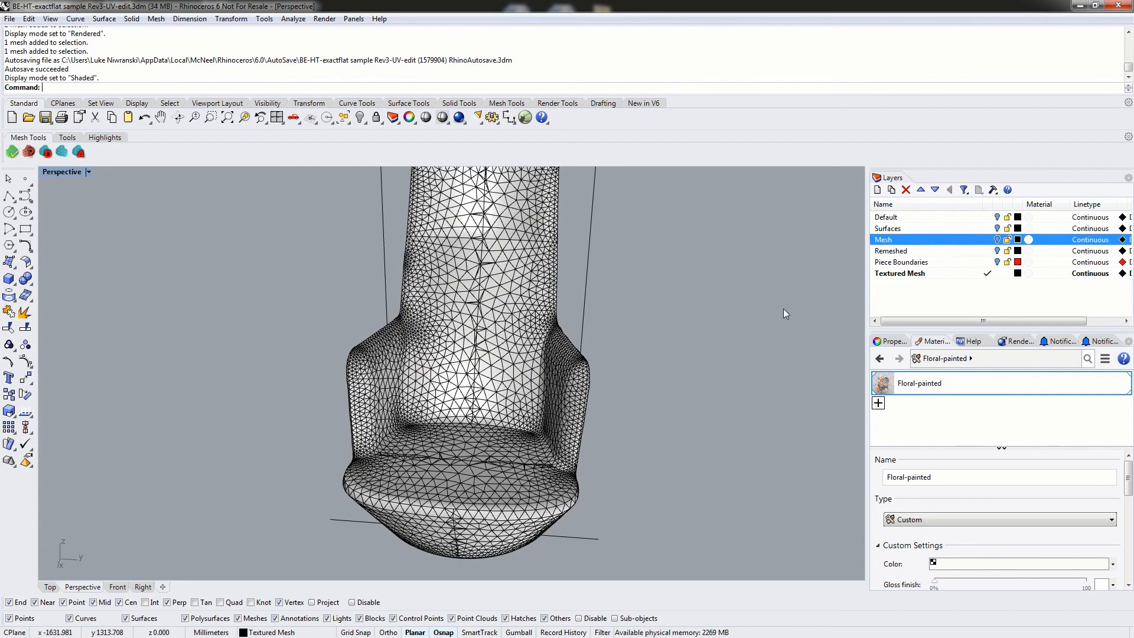
left_click(58, 172)
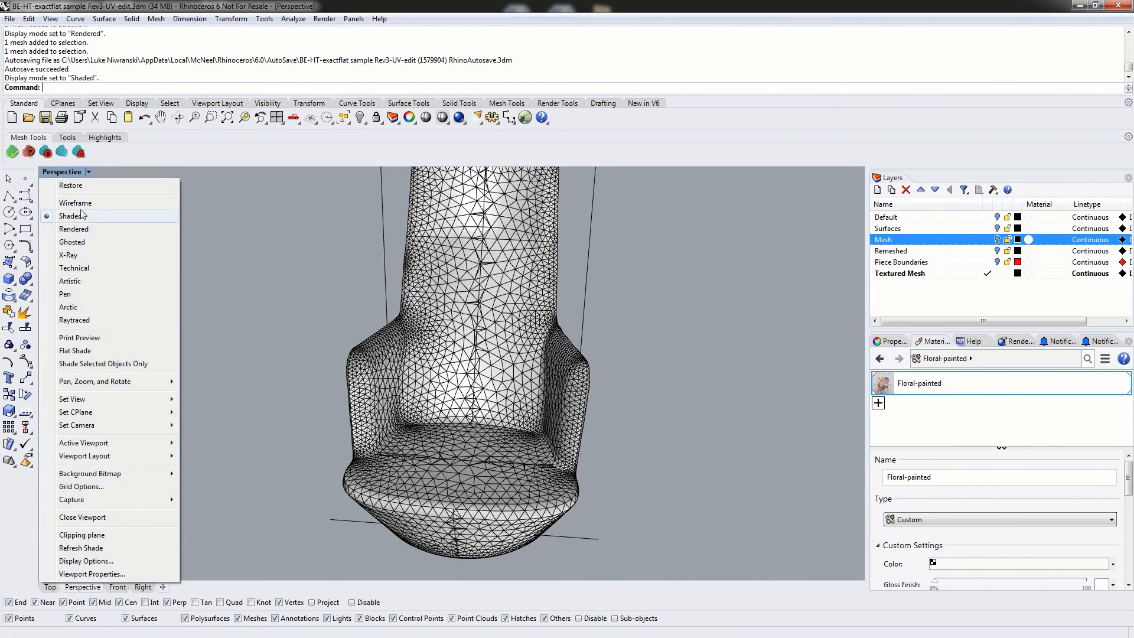
left_click(73, 230)
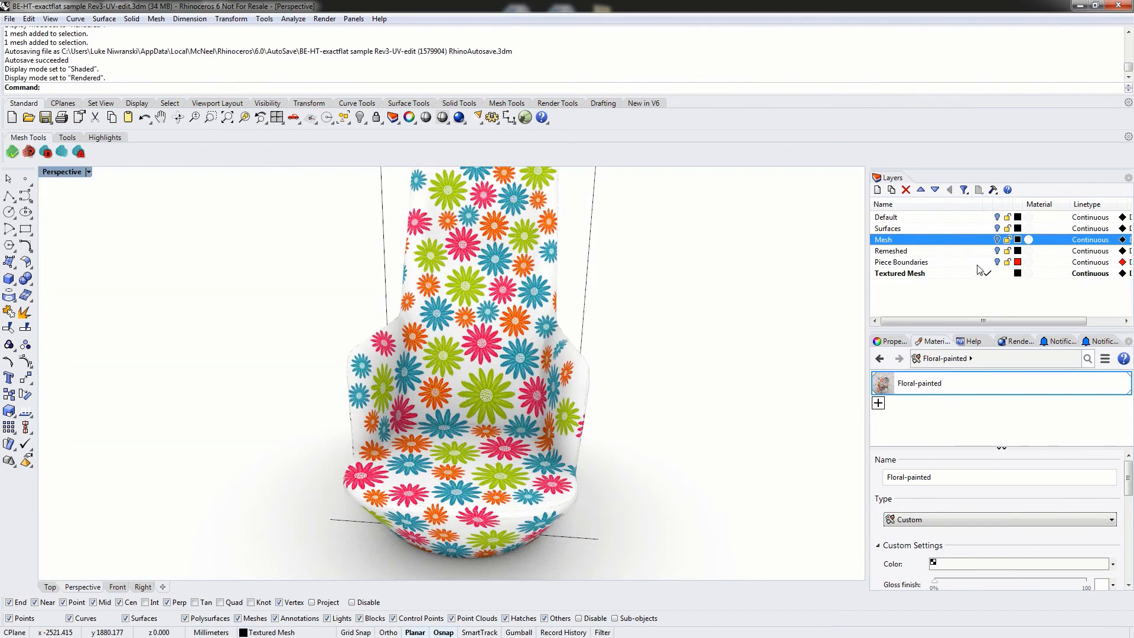
right_click_drag(550, 339, 417, 300)
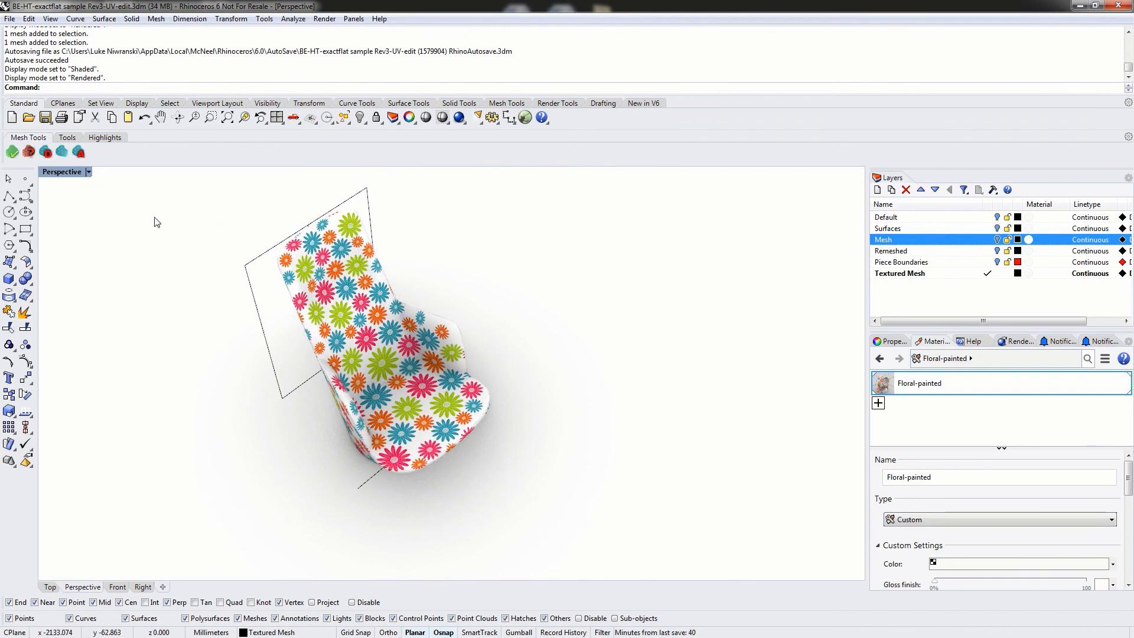
Flatten all the textured seat mesh panels with ExactFlat's EFFlatten command, keeping UseSourceCenterForOrientation at No
left_click(67, 137)
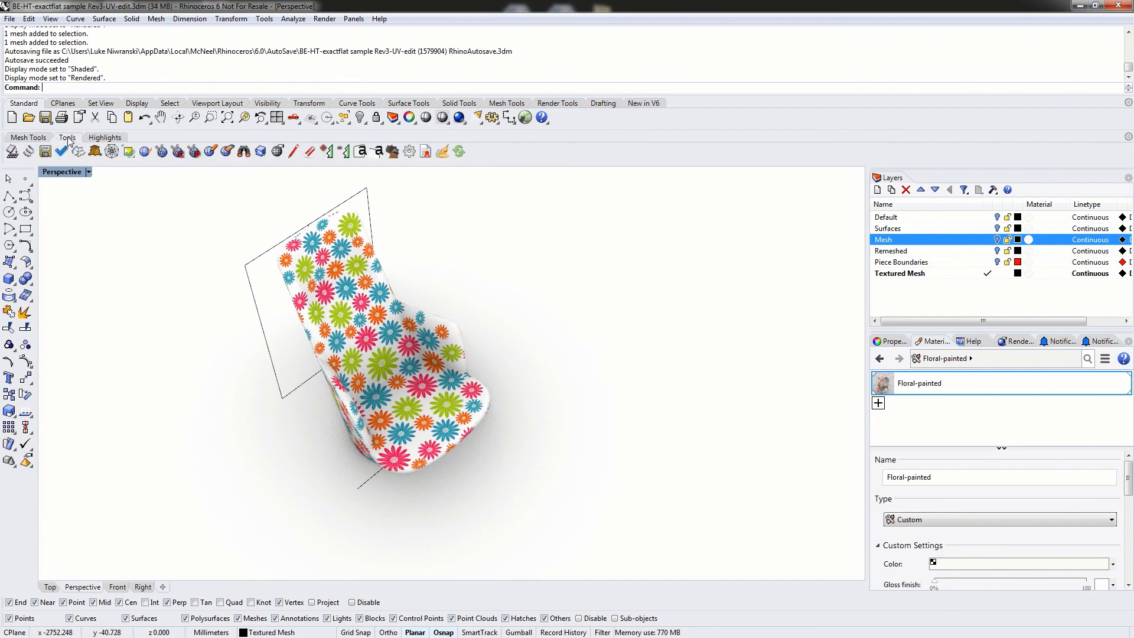
left_click(11, 152)
left_click_drag(202, 185, 611, 548)
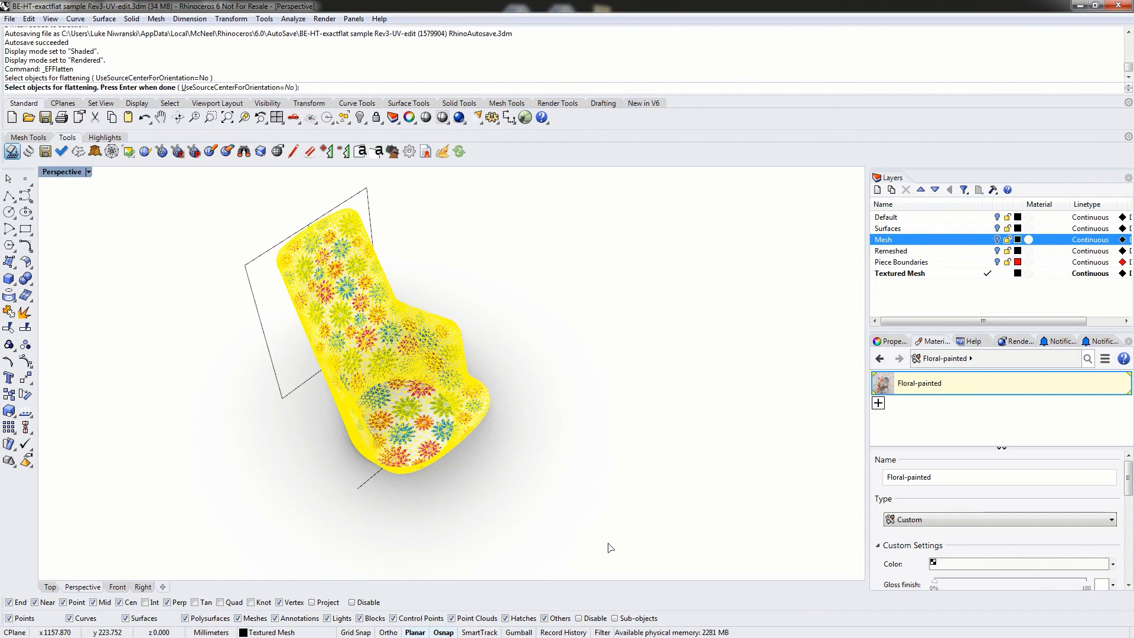
key("Return")
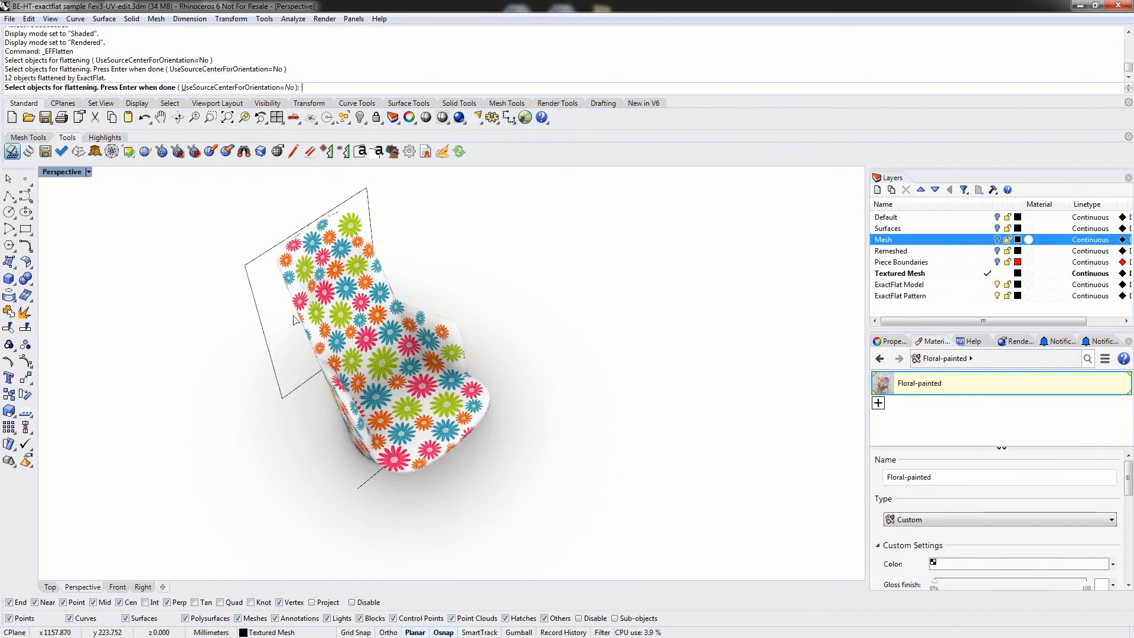
mouse_move(503, 324)
right_mouse_down()
mouse_move(472, 384)
mouse_move(493, 358)
mouse_move(480, 347)
mouse_move(500, 338)
right_mouse_up()
Bring the seat and all its flattened pattern pieces into view and set the viewport to Shaded display
scroll(472, 384, "down", 3)
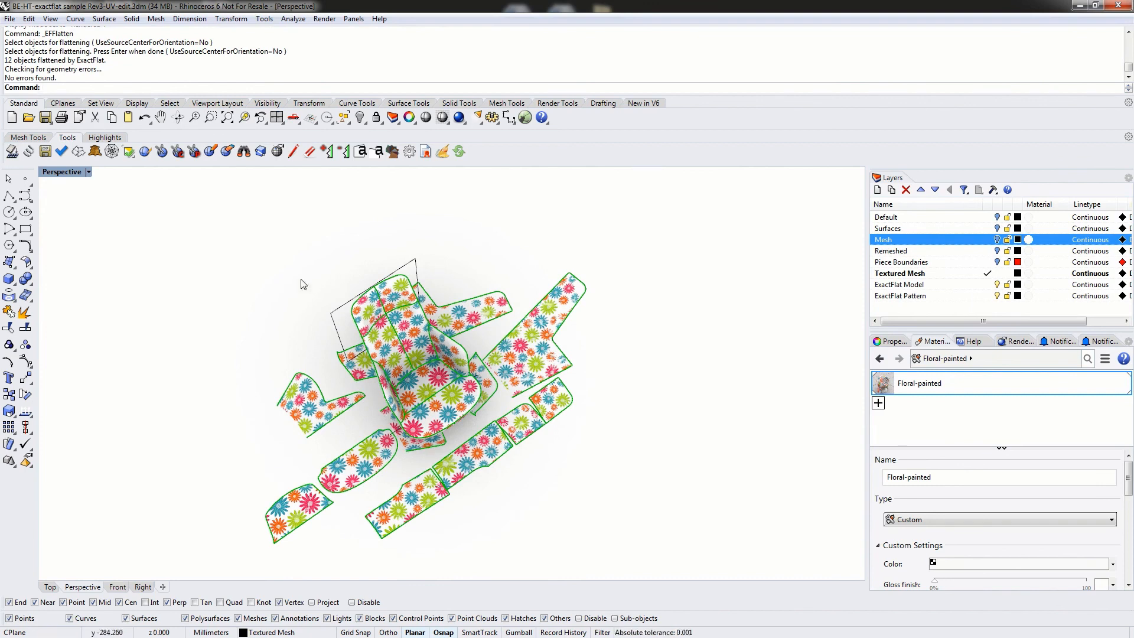
left_click(68, 177)
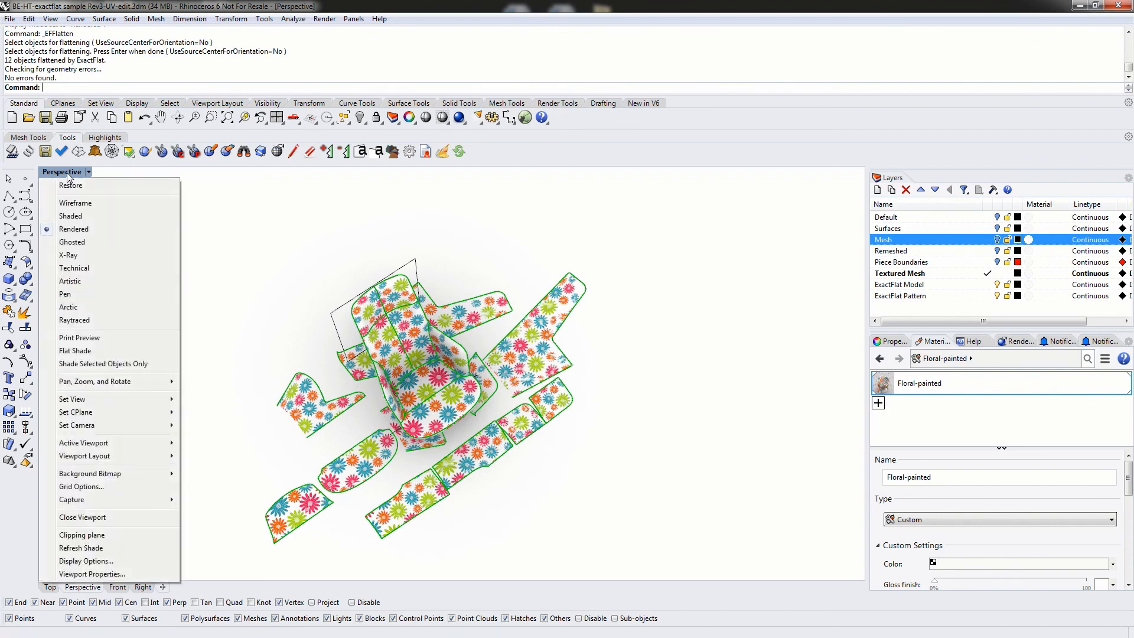
left_click(70, 216)
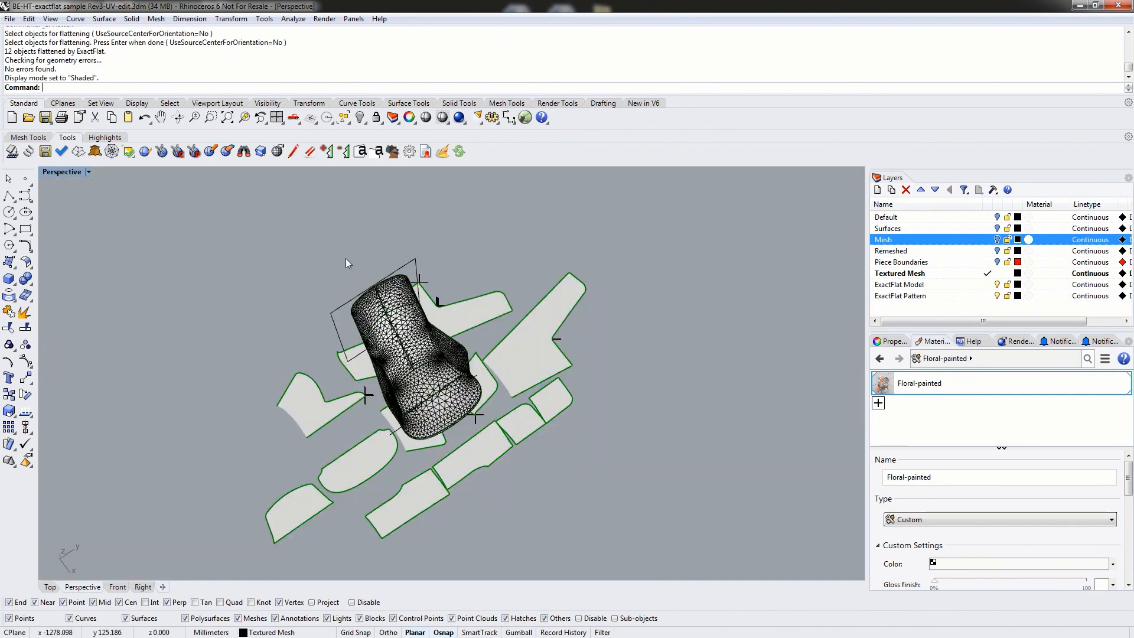
Turn on ExactFlat's stress highlight with EFToggleStress and view the stress colours on the flattened pattern pieces
left_click(105, 137)
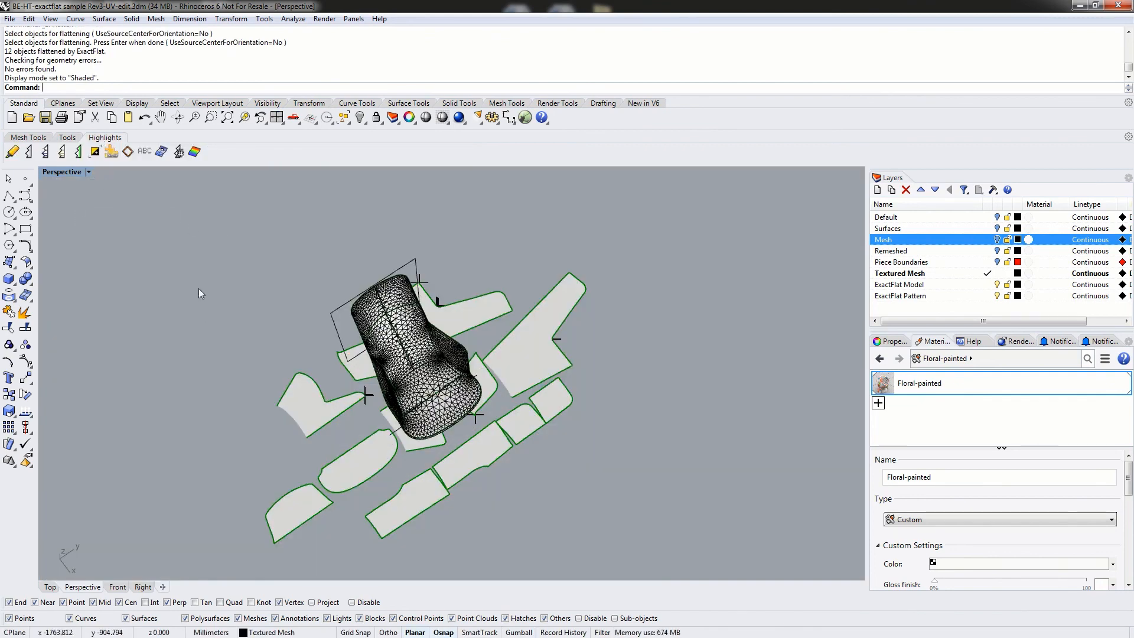
right_click_drag(266, 295, 484, 301)
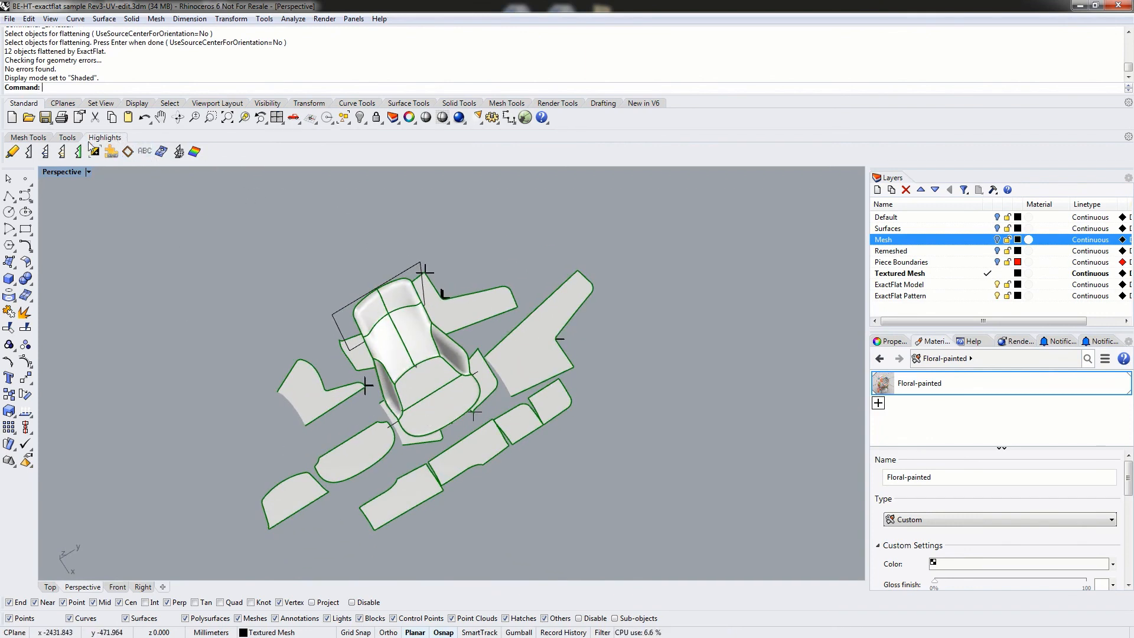
left_click(194, 152)
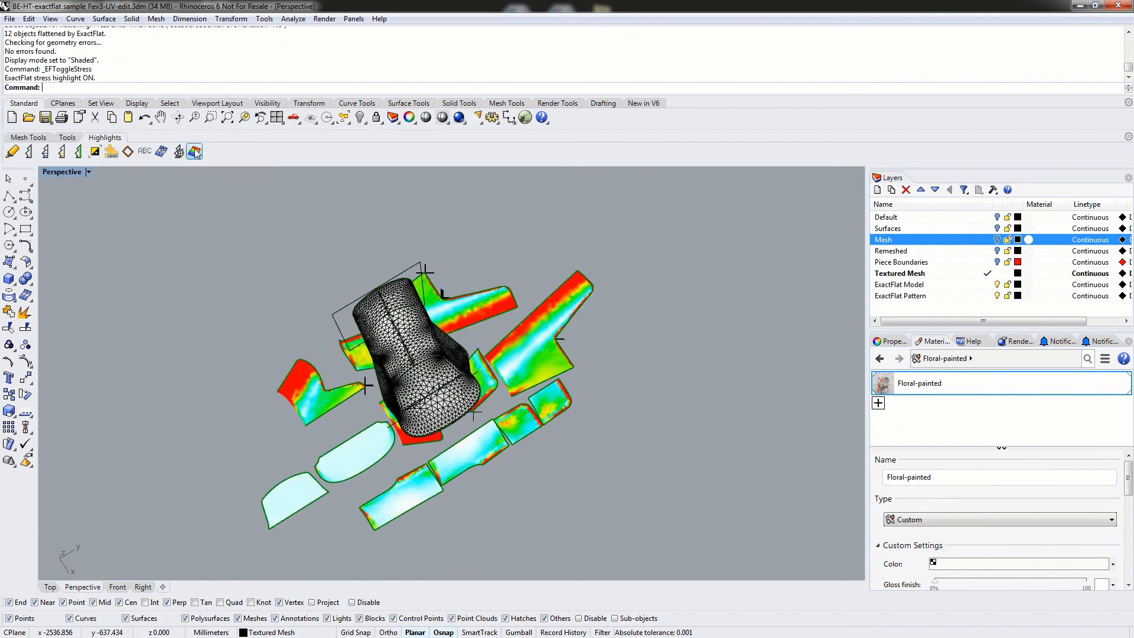
mouse_move(489, 485)
right_mouse_down()
mouse_move(435, 459)
mouse_move(496, 484)
right_mouse_up()
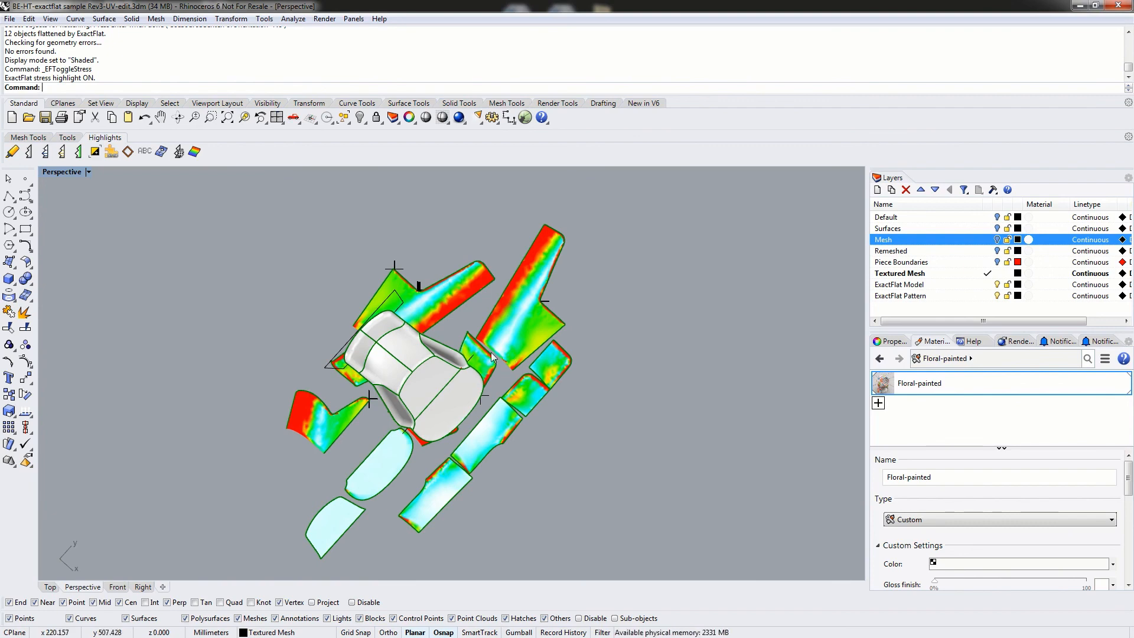
right_click_drag(487, 357, 471, 327)
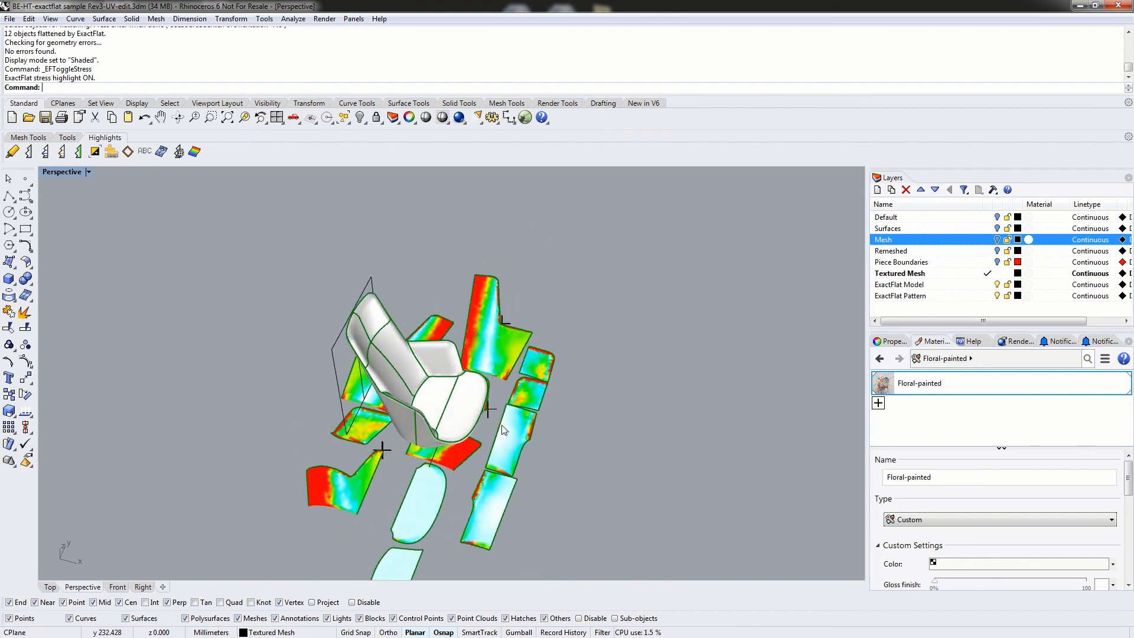
Make ExactFlat Model the current layer, hide the Textured Mesh layer, and examine the stress colours around the 3D seat
left_click(987, 286)
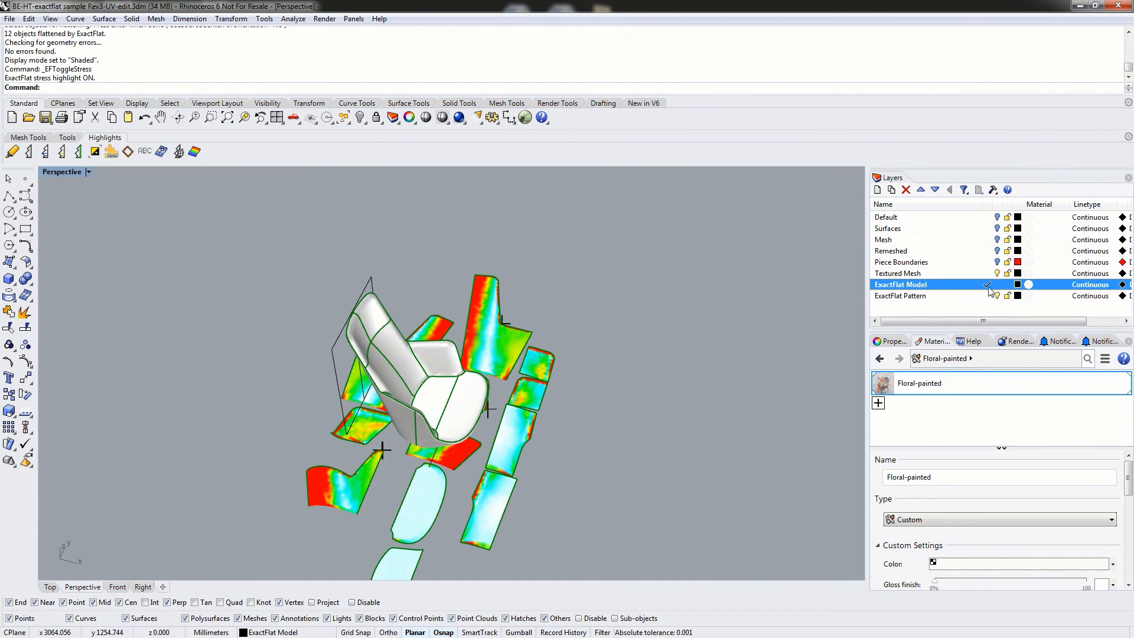
left_click(996, 273)
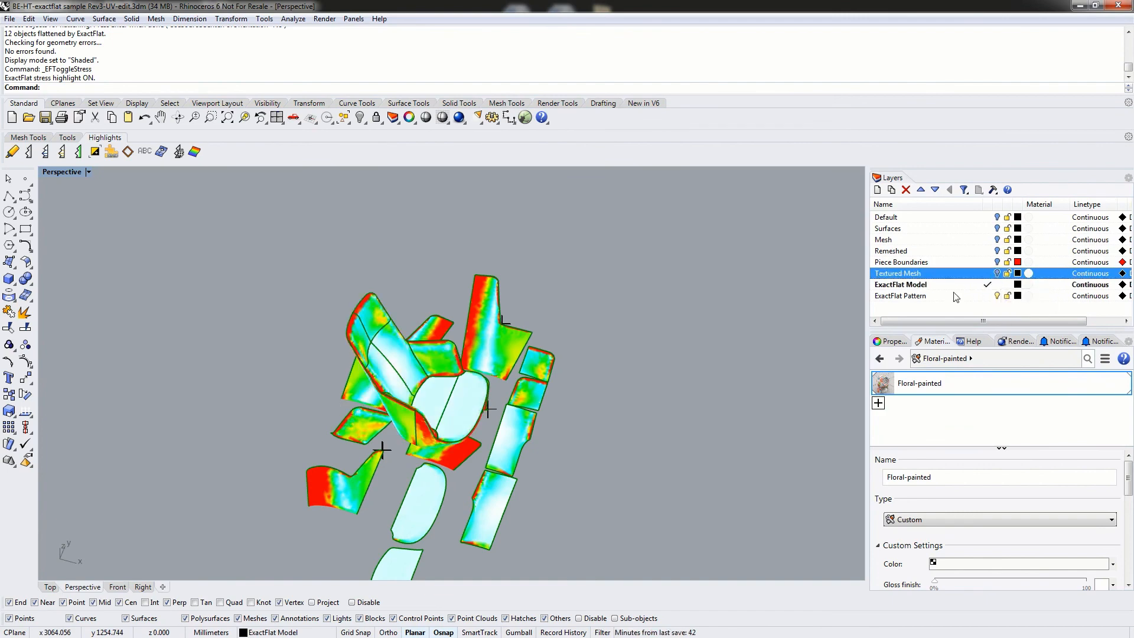
right_click_drag(610, 427, 501, 281)
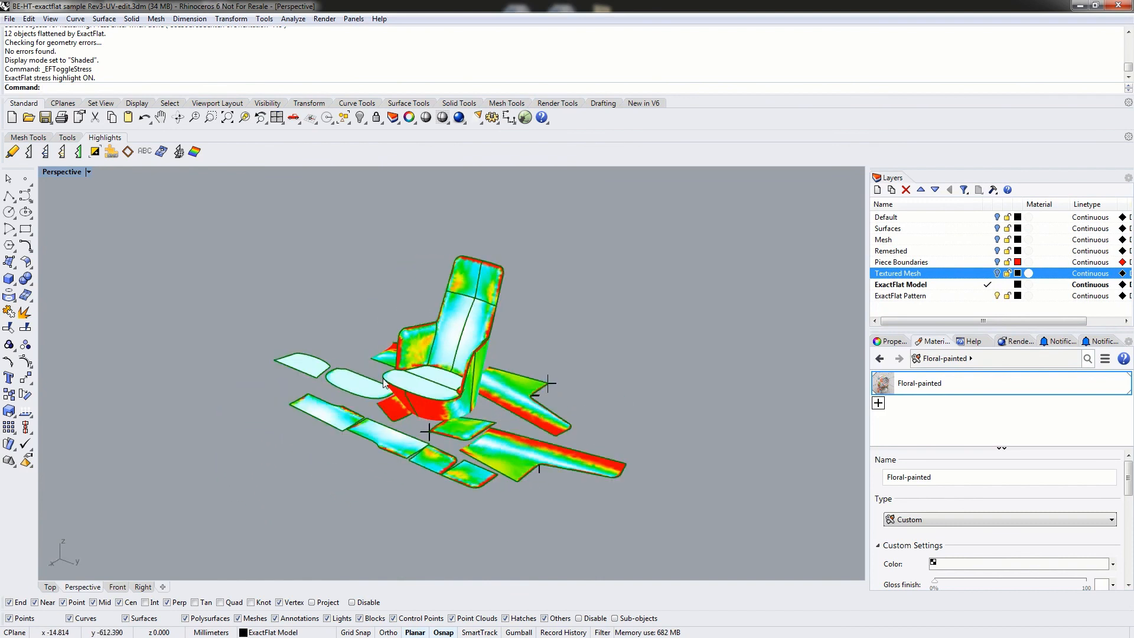
mouse_move(457, 398)
right_mouse_down()
mouse_move(386, 379)
mouse_move(473, 386)
right_mouse_up()
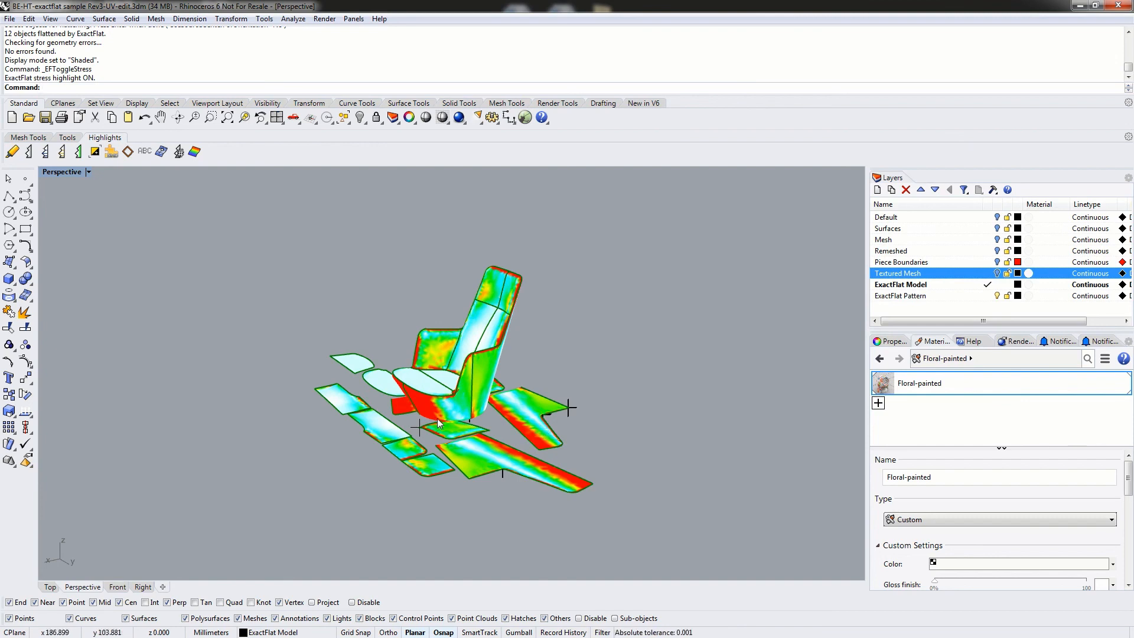
right_click_drag(544, 430, 371, 391)
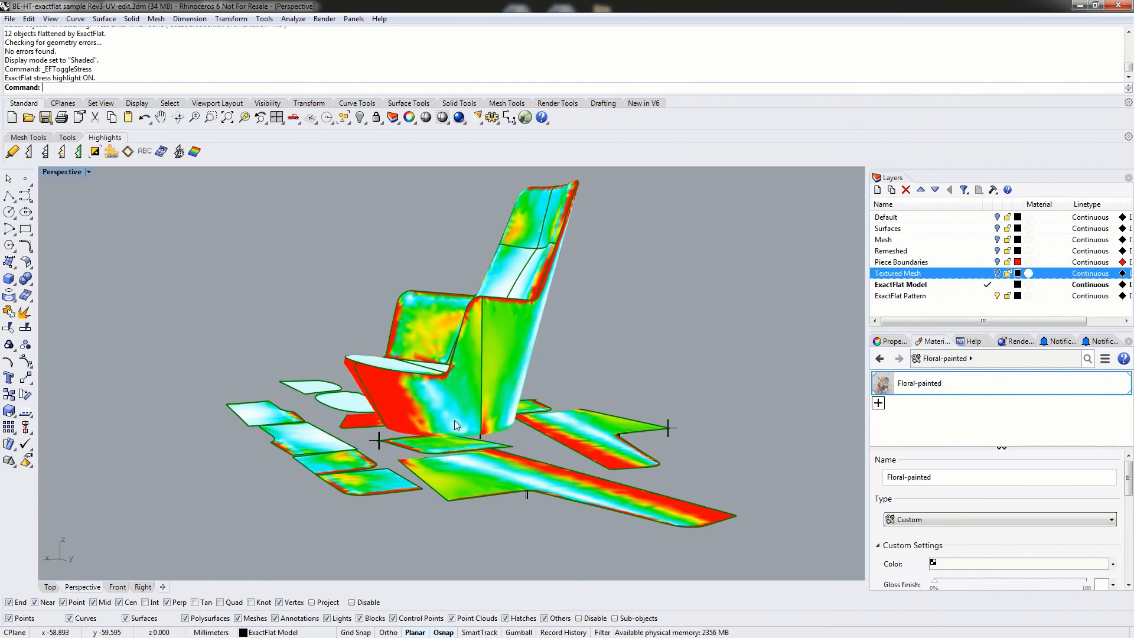
right_click_drag(396, 388, 416, 423)
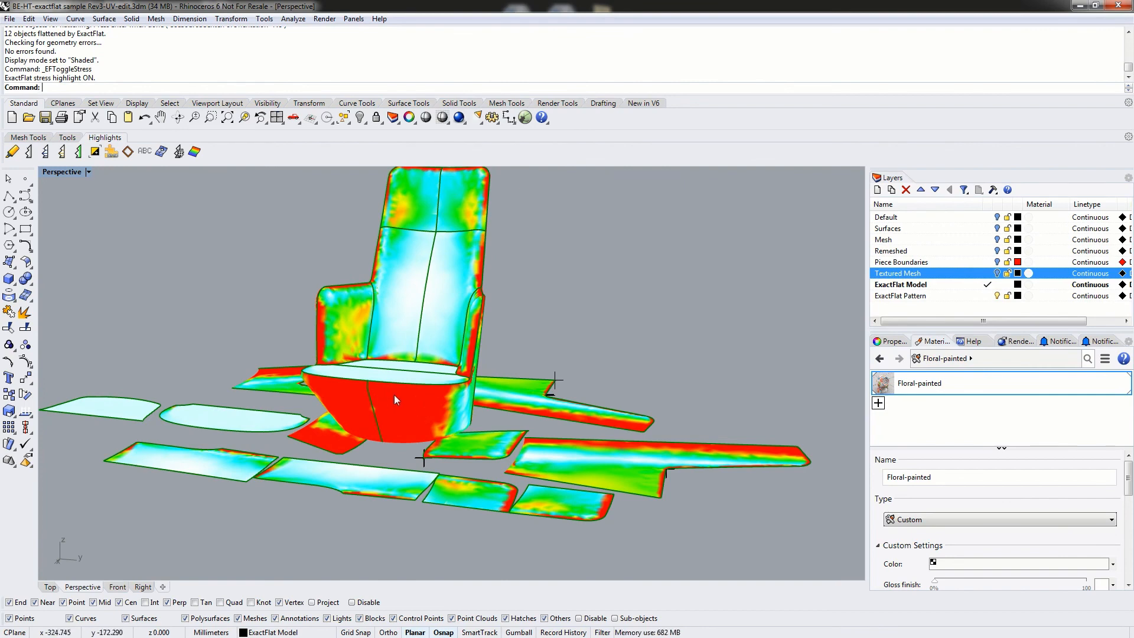
right_click_drag(407, 407, 471, 463)
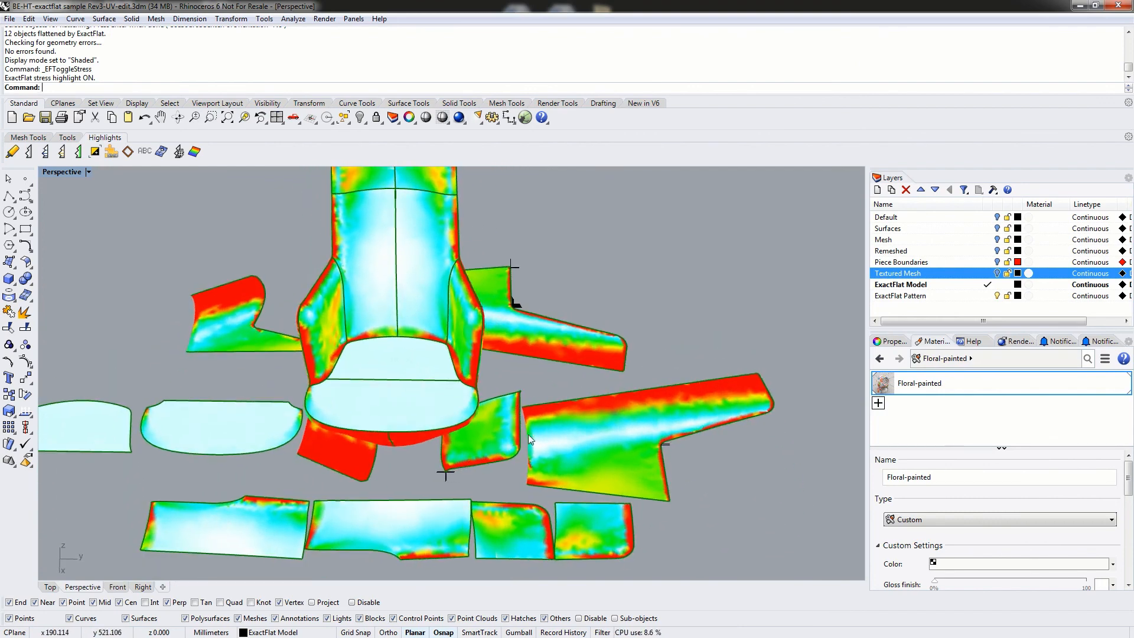
right_click_drag(528, 434, 556, 458)
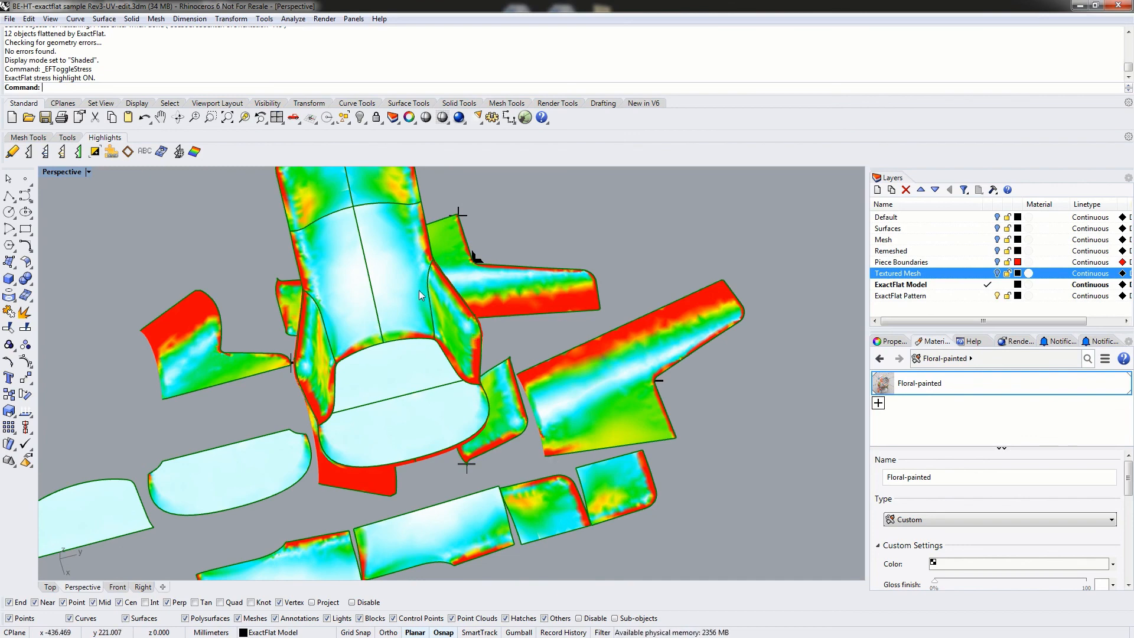
Maximize the Top view, make ExactFlat Pattern the current layer, and hide the ExactFlat Model layer to isolate the flat pieces
double_click(56, 171)
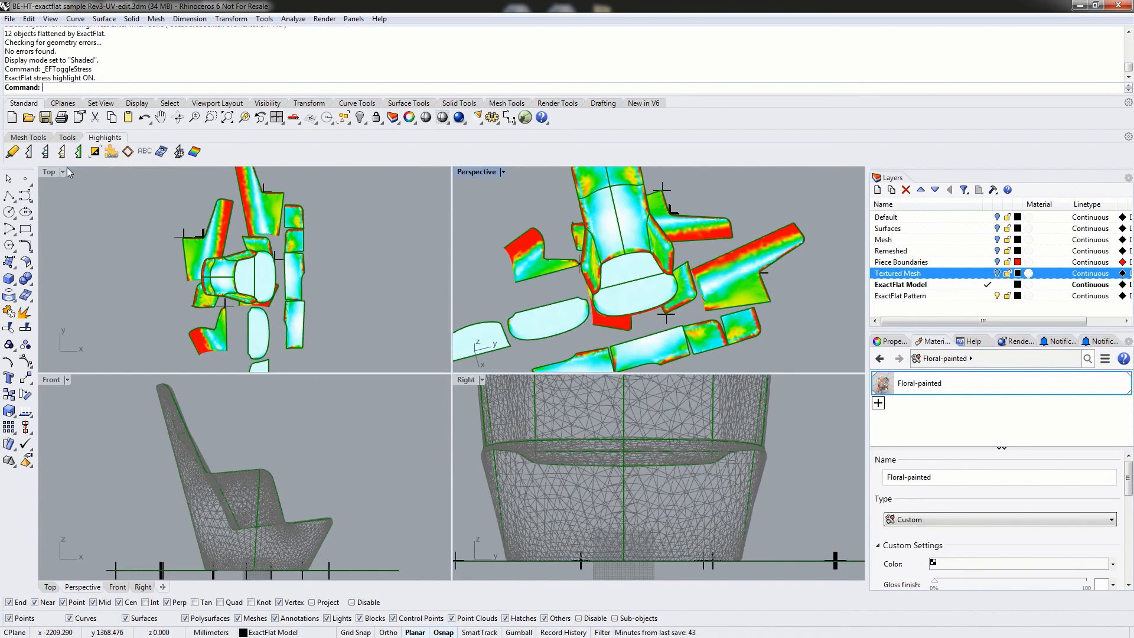
double_click(58, 175)
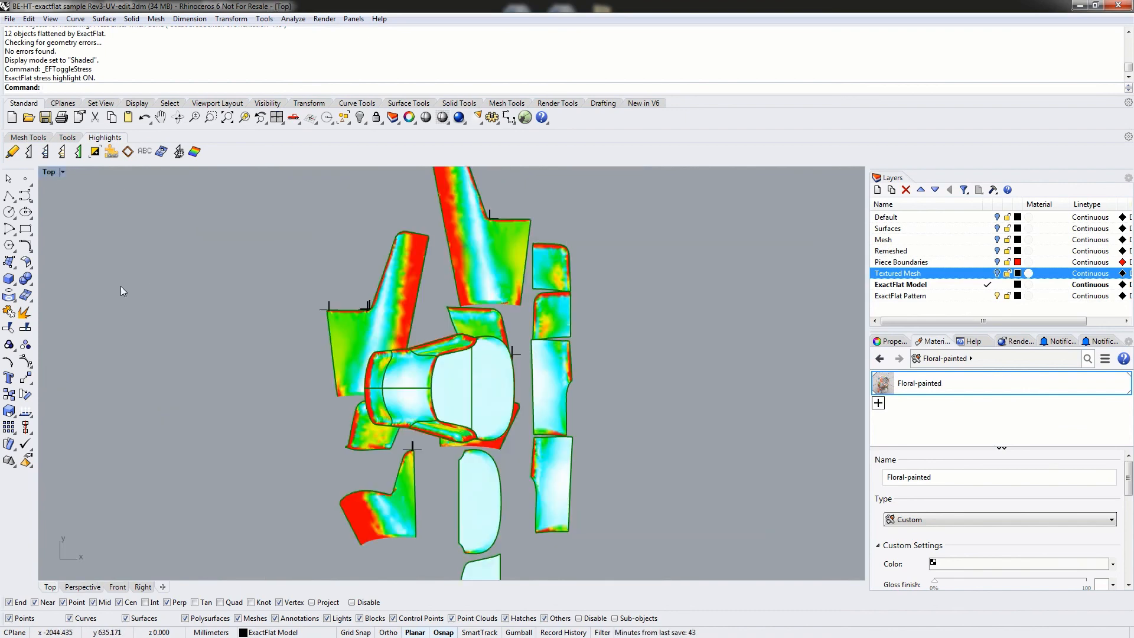
right_click_drag(593, 294, 629, 224)
left_click(988, 296)
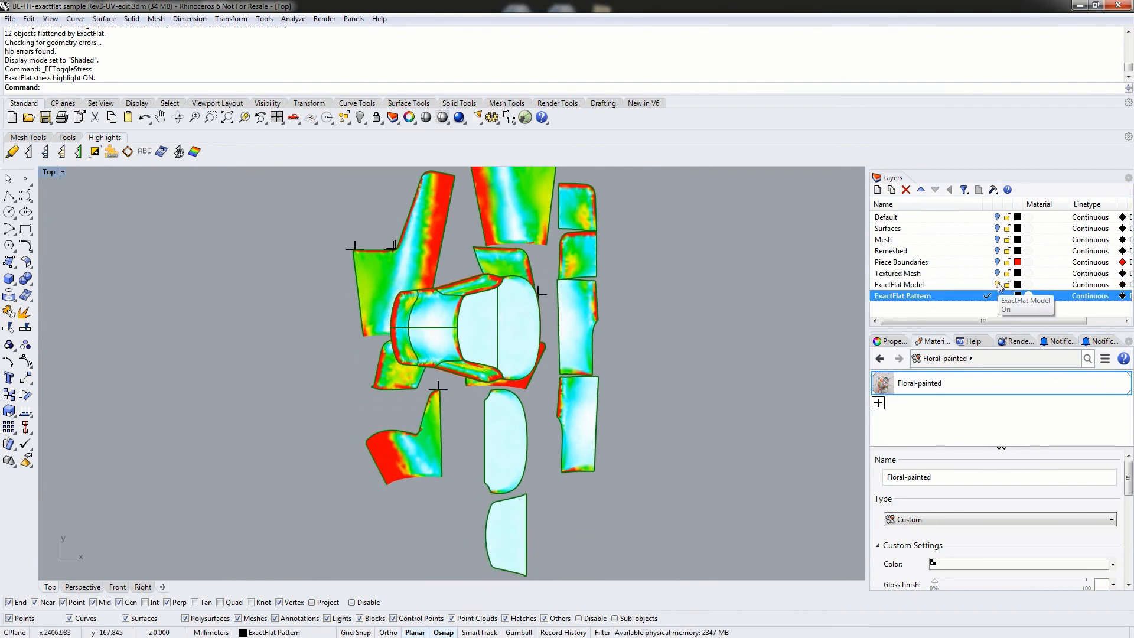
left_click(997, 285)
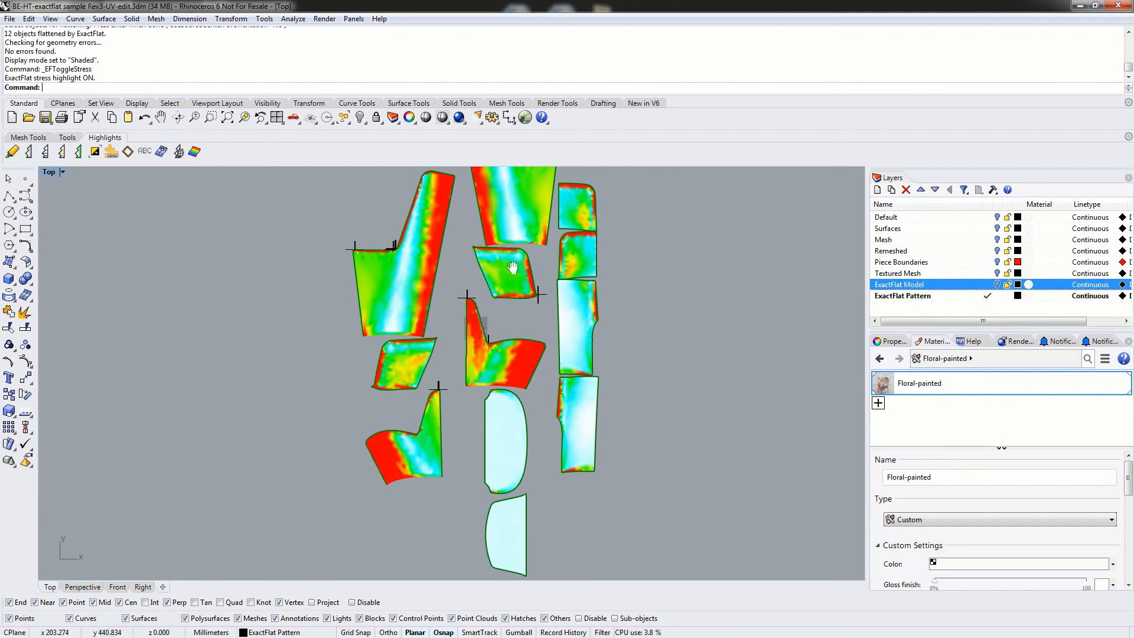
scroll(483, 310, "down", 5)
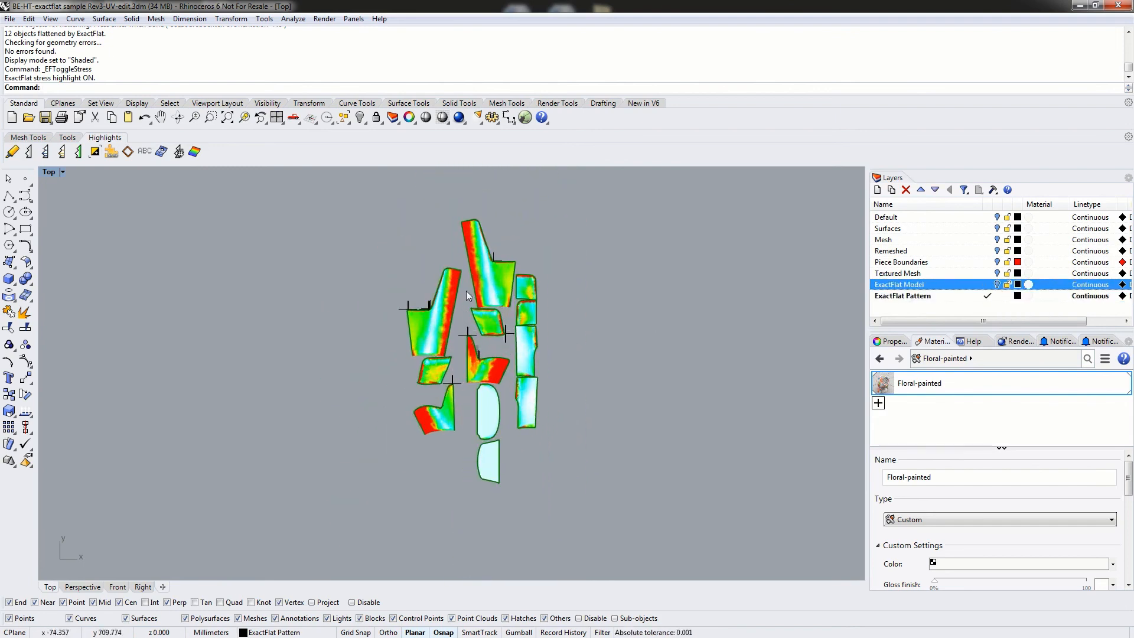
Move the two long side pieces into a mirrored pair and the two boot-shaped pieces into another pair below, clear of the small slanted piece
left_click_drag(488, 274, 332, 331)
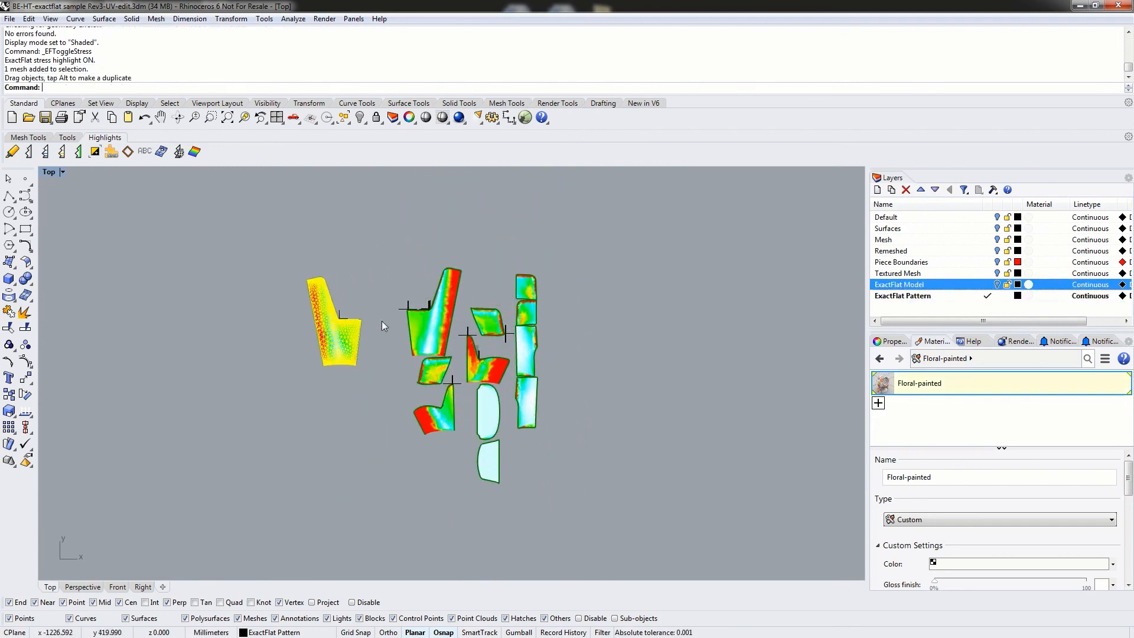
left_click(213, 262)
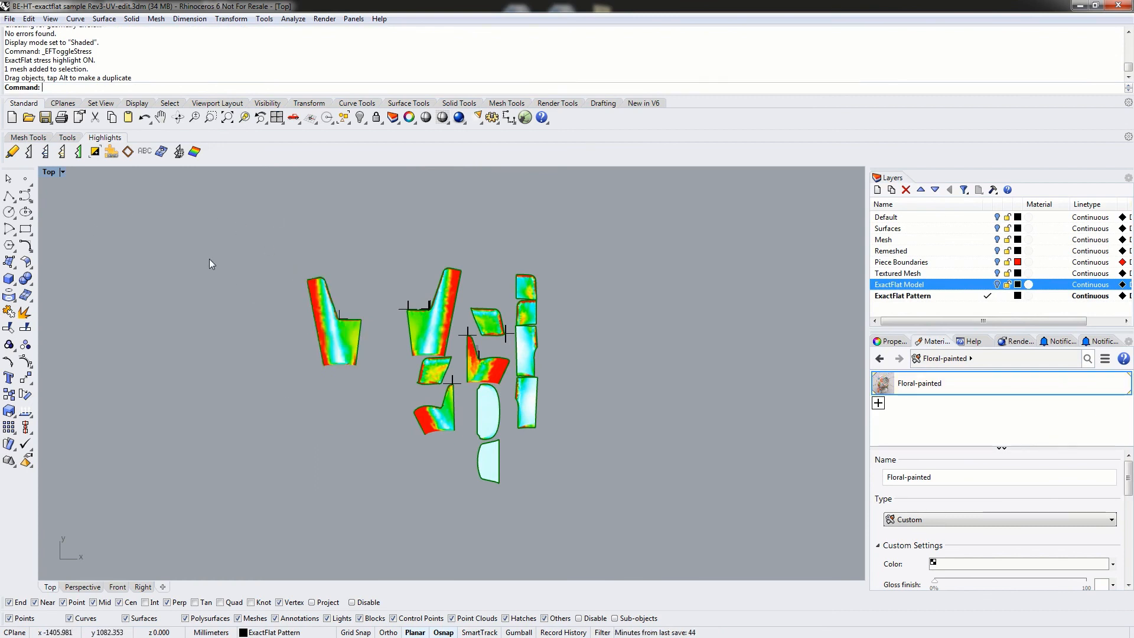
left_click_drag(433, 419, 357, 450)
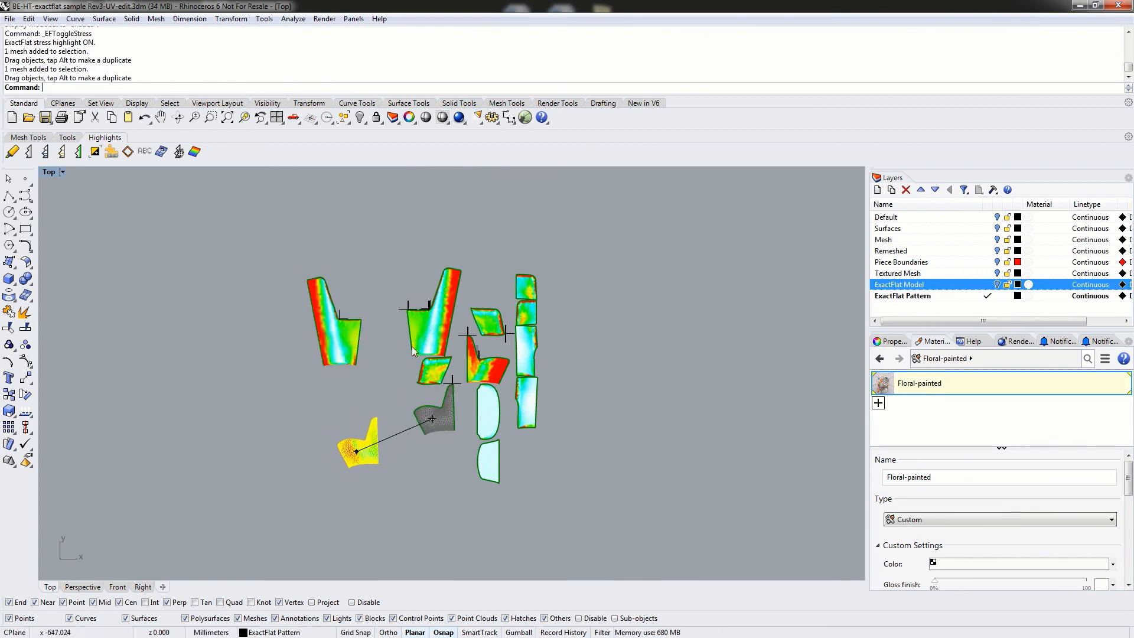
left_click_drag(412, 346, 382, 344)
left_click_drag(433, 376, 415, 426)
left_click_drag(477, 367, 438, 395)
left_click(406, 444)
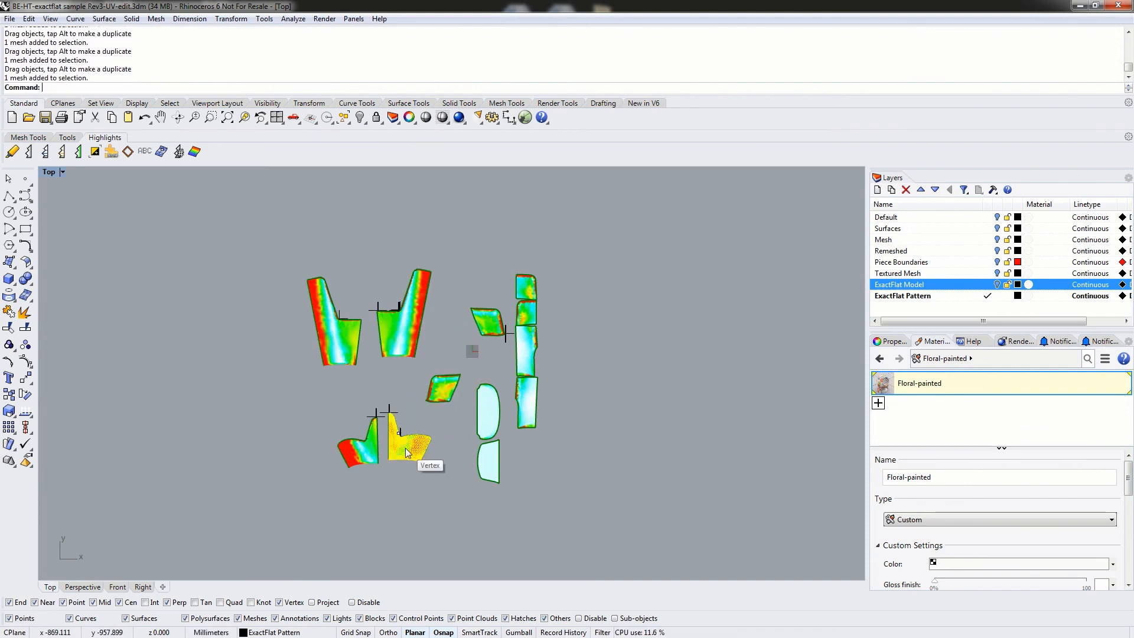
left_click_drag(403, 448, 401, 435)
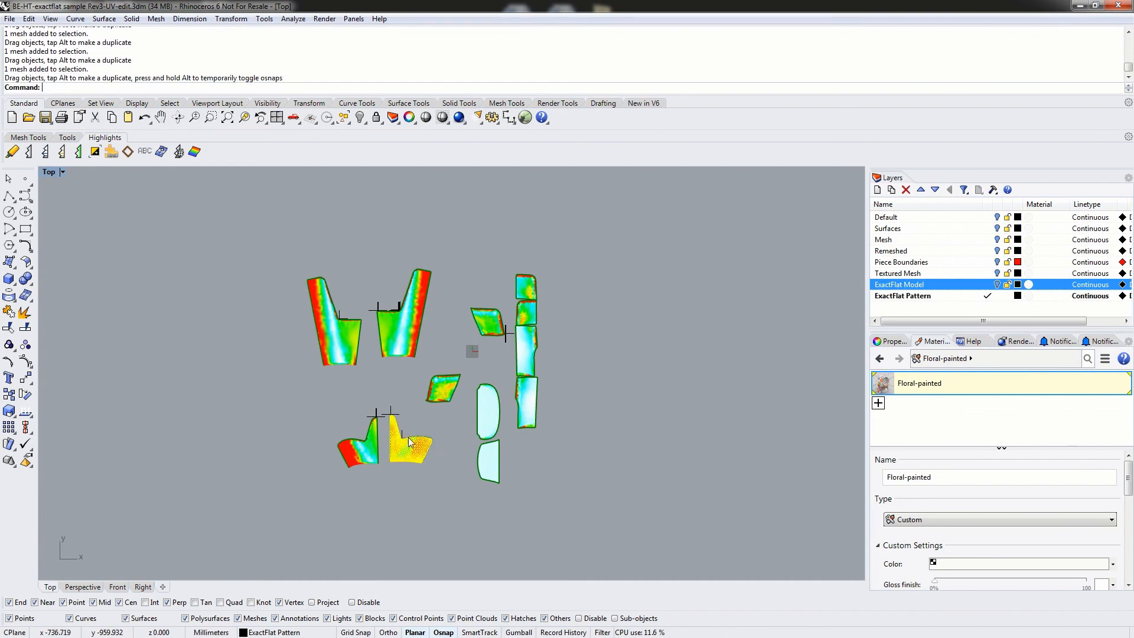
left_click(418, 417)
Examine the mesh up close at the narrow upper tips of the two boot-shaped pattern pieces
scroll(374, 418, "up", 10)
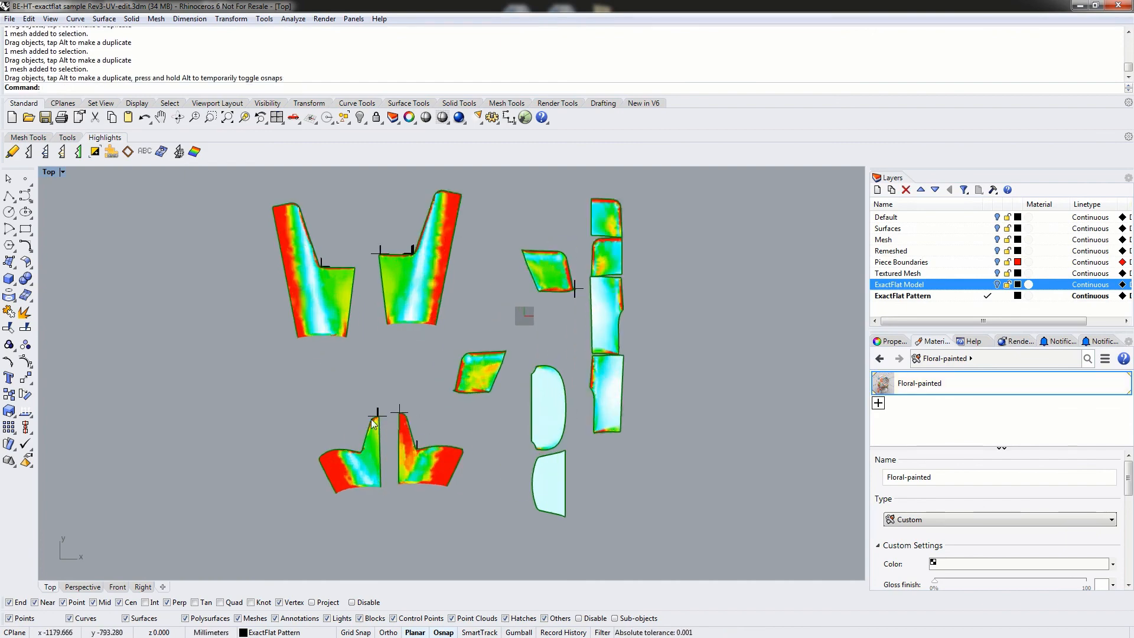
scroll(381, 415, "up", 8)
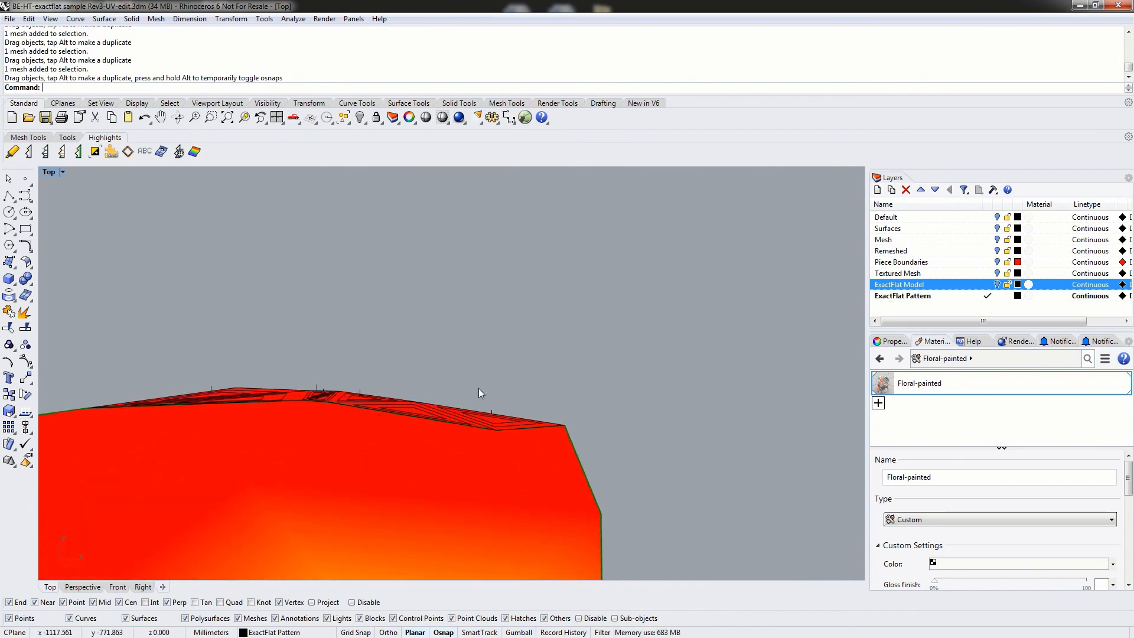
scroll(466, 430, "down", 3)
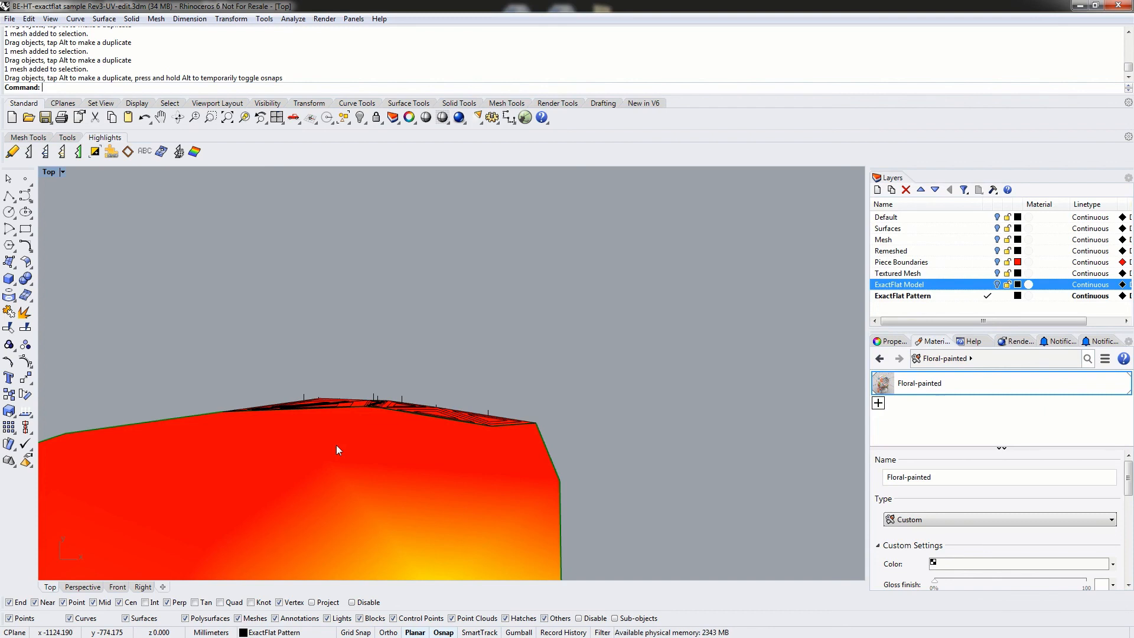
scroll(466, 349, "down", 5)
scroll(479, 339, "down", 10)
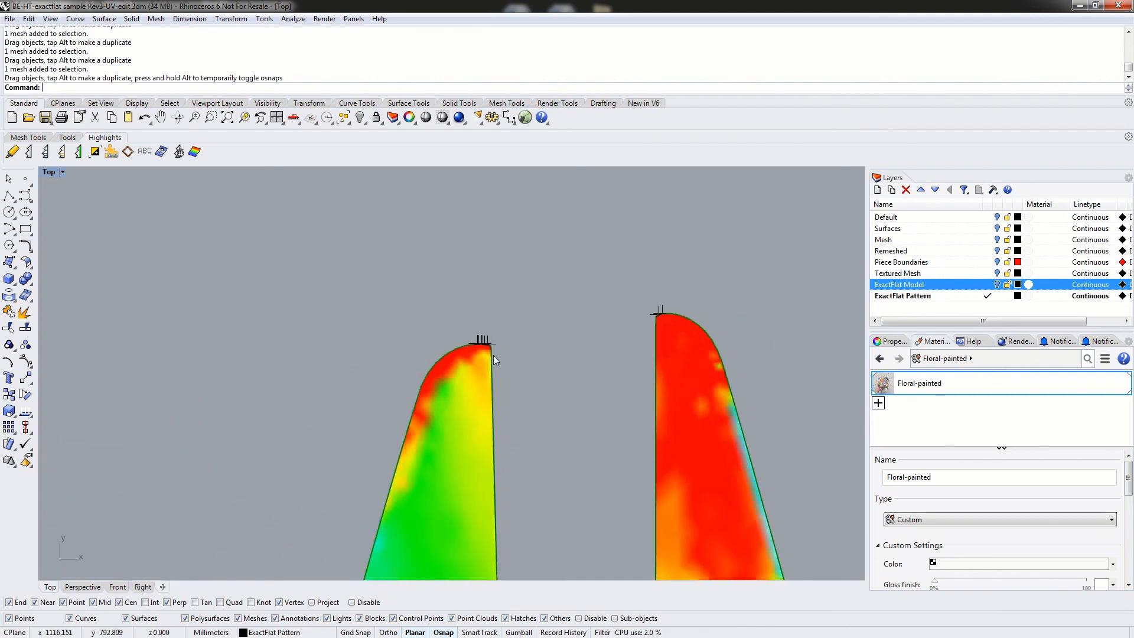
scroll(455, 358, "down", 8)
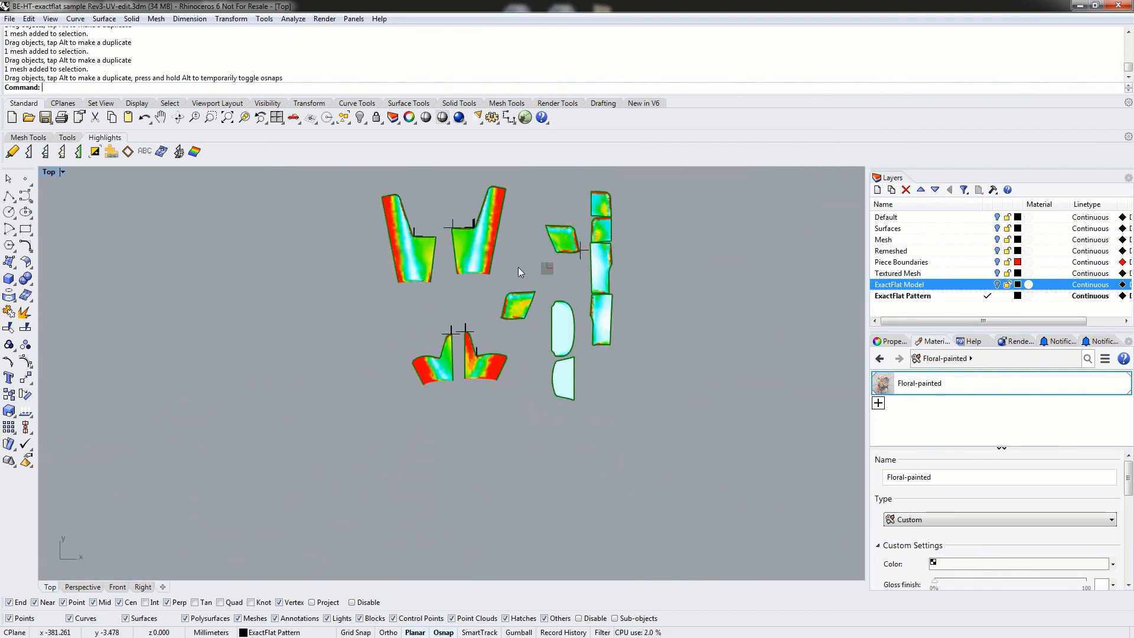
scroll(448, 339, "up", 6)
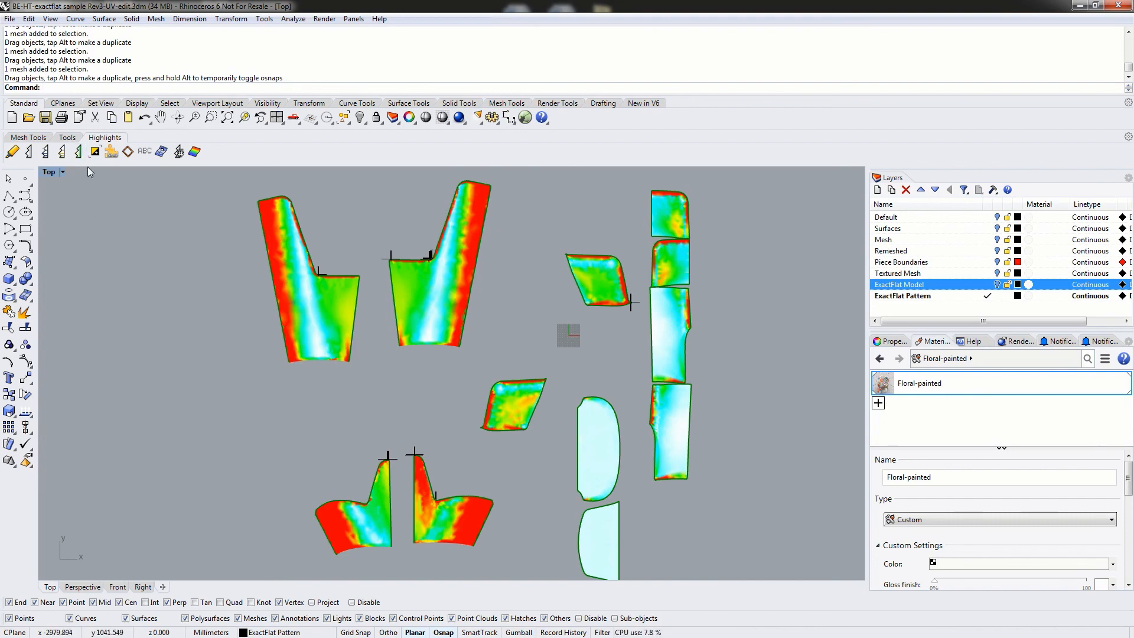
Start ExactFlat's EFFracture command and re-flatten the left piece of the long side pair
left_click(70, 138)
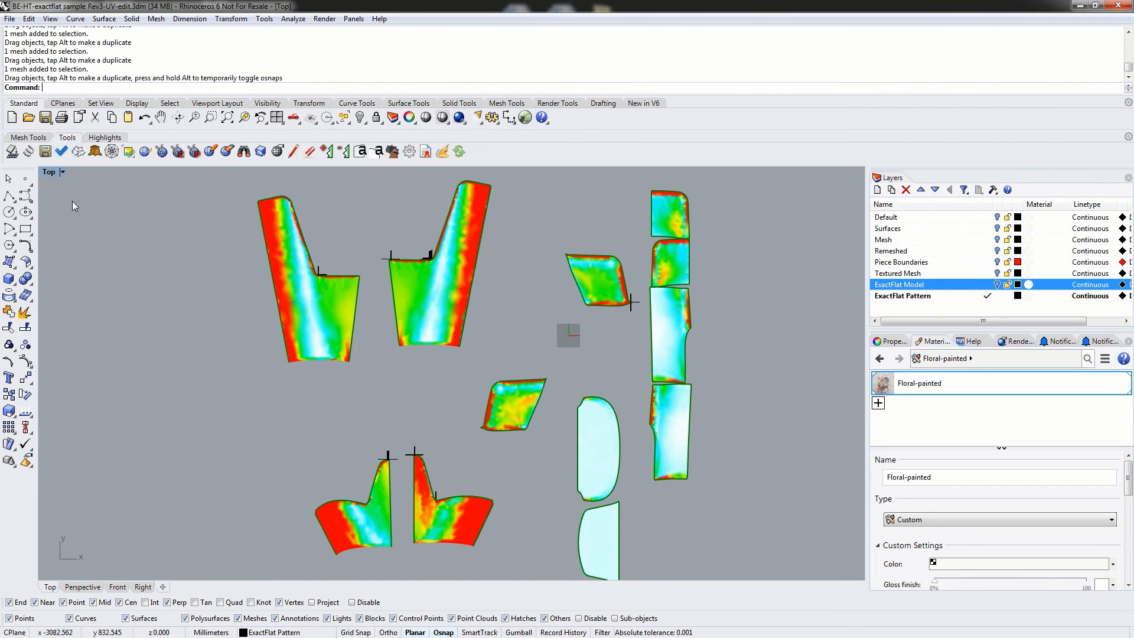
left_click(79, 153)
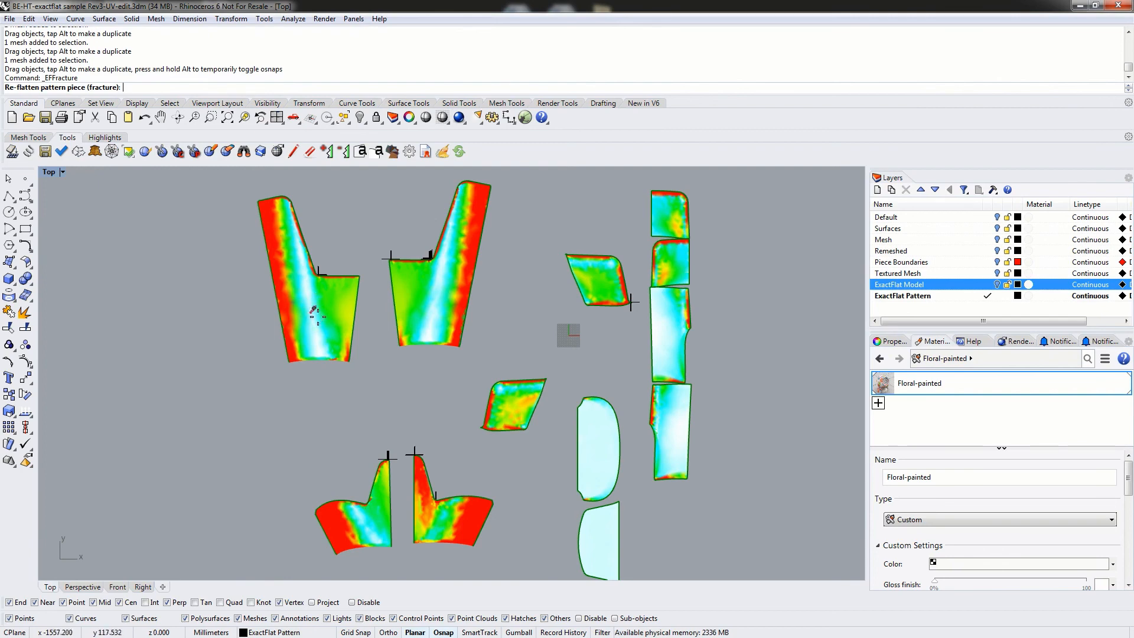
left_click(290, 287)
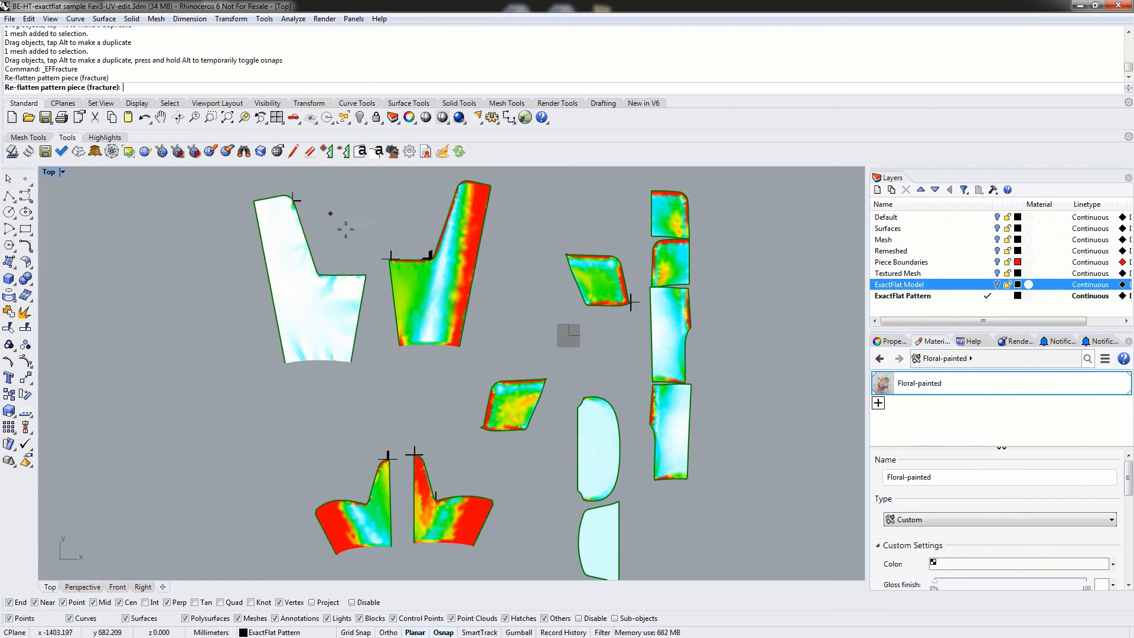
Re-flatten the right piece of the long side pair repeatedly, picking spots from its upper arm down to its lower edge
left_click(470, 264)
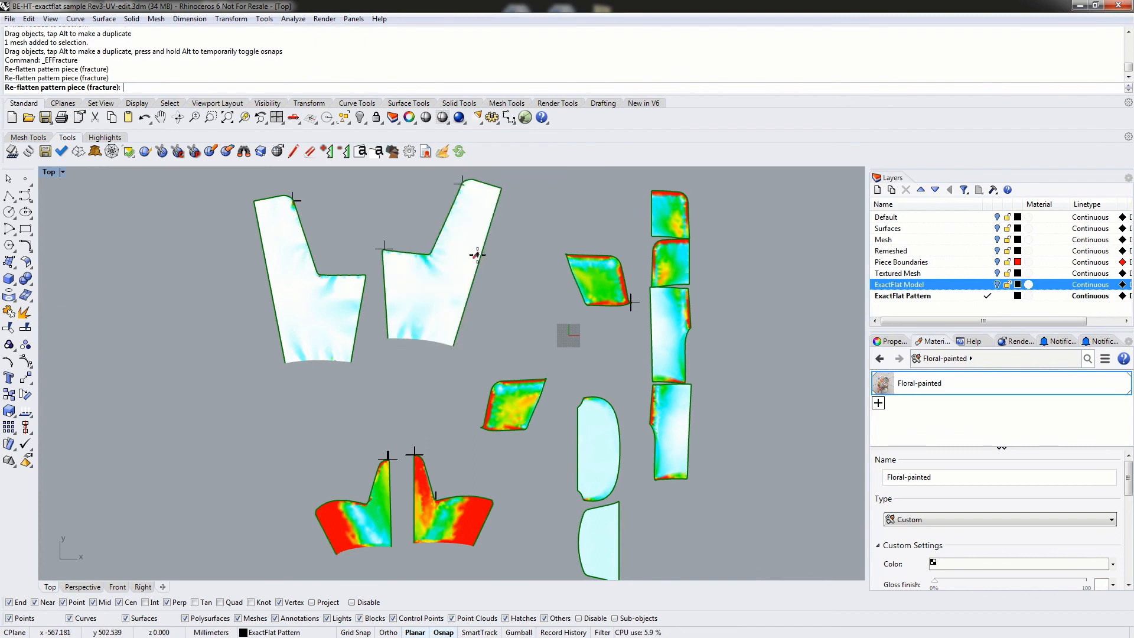
left_click(479, 251)
left_click(481, 242)
left_click(484, 227)
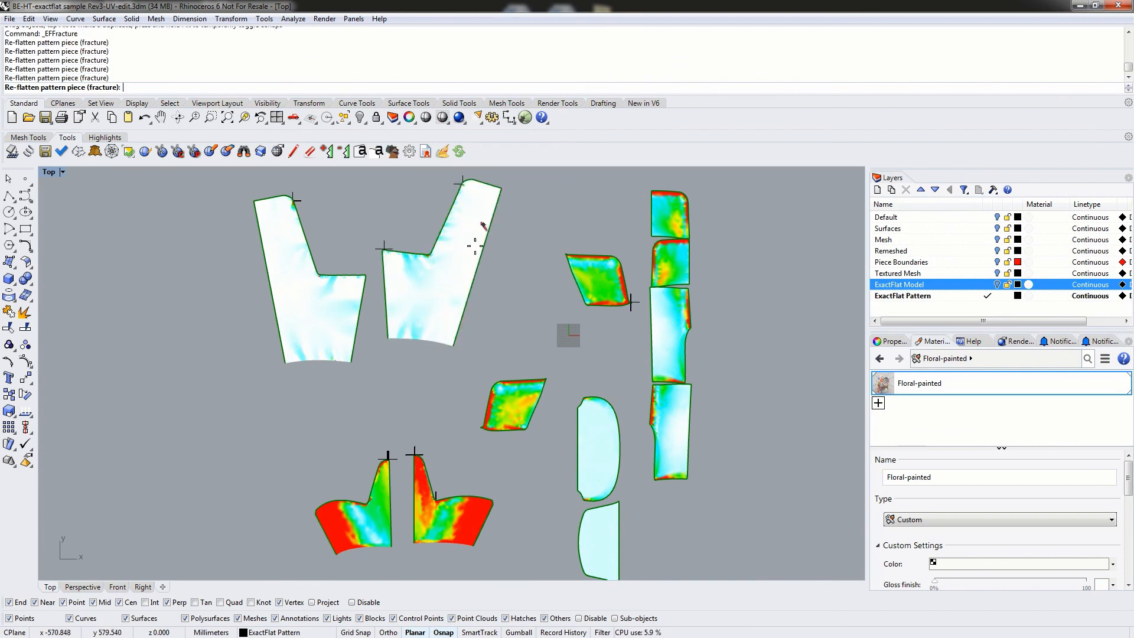
left_click(461, 292)
left_click(453, 313)
left_click(442, 331)
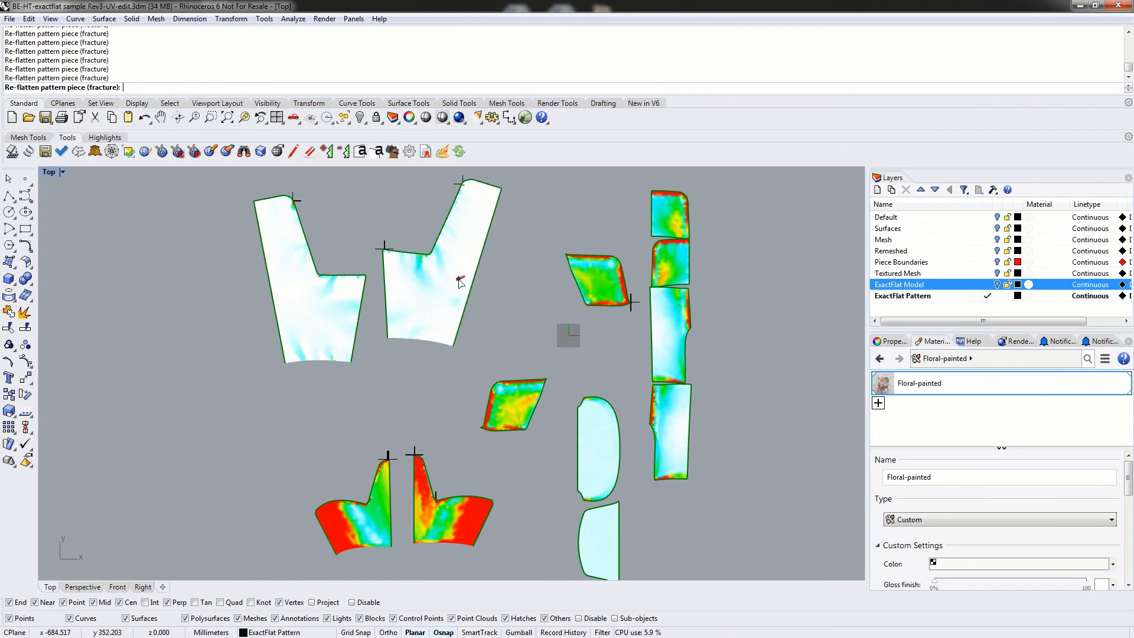
Re-flatten the right long side piece once more with EFFracture, followed by both boot-shaped pieces, repeating on the right boot-shaped one
left_click(458, 280)
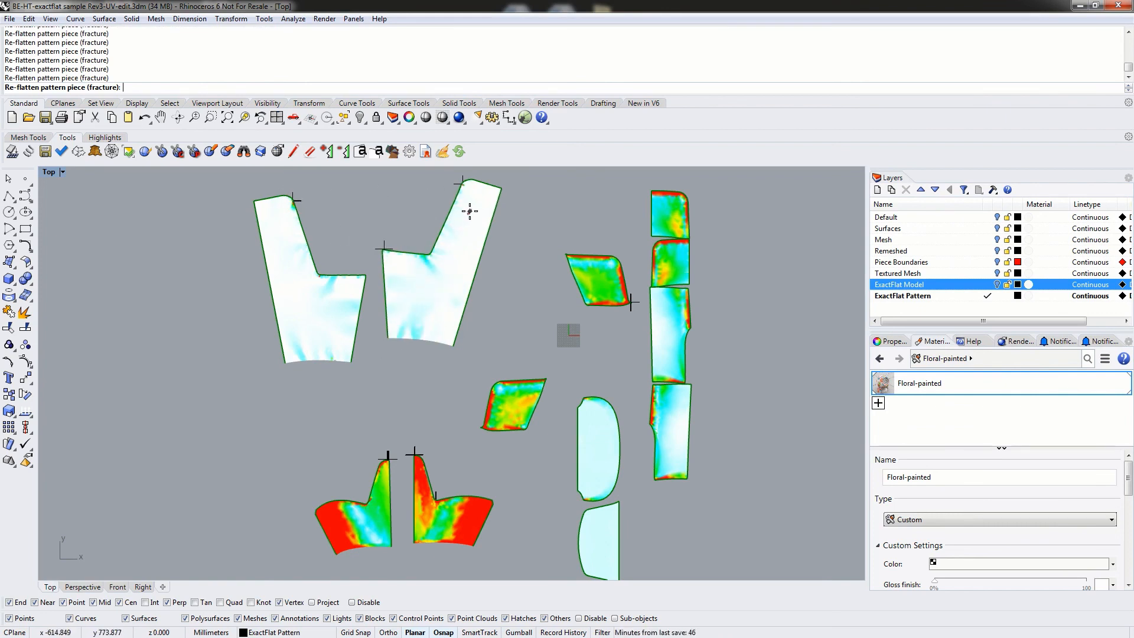
left_click(365, 532)
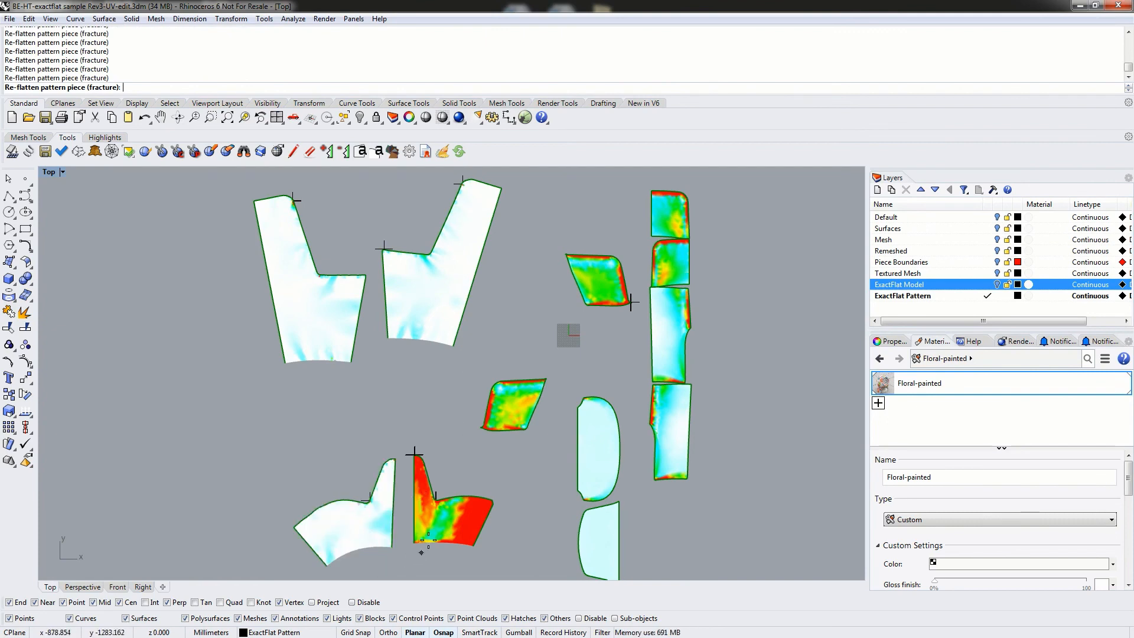
left_click(440, 518)
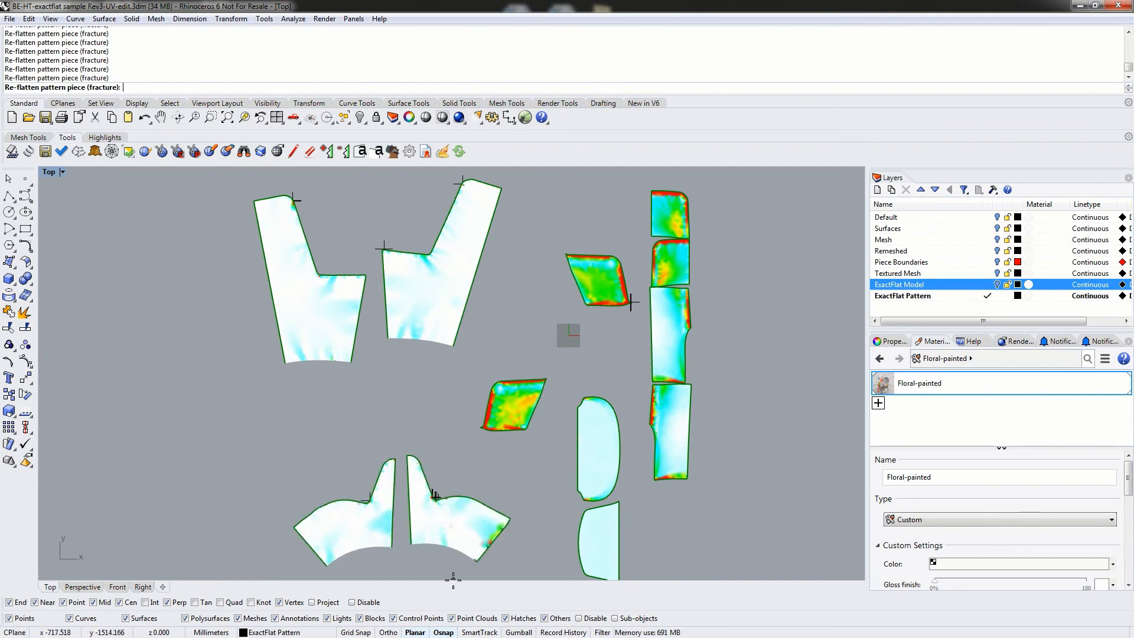
left_click(436, 511)
left_click(430, 505)
left_click(428, 498)
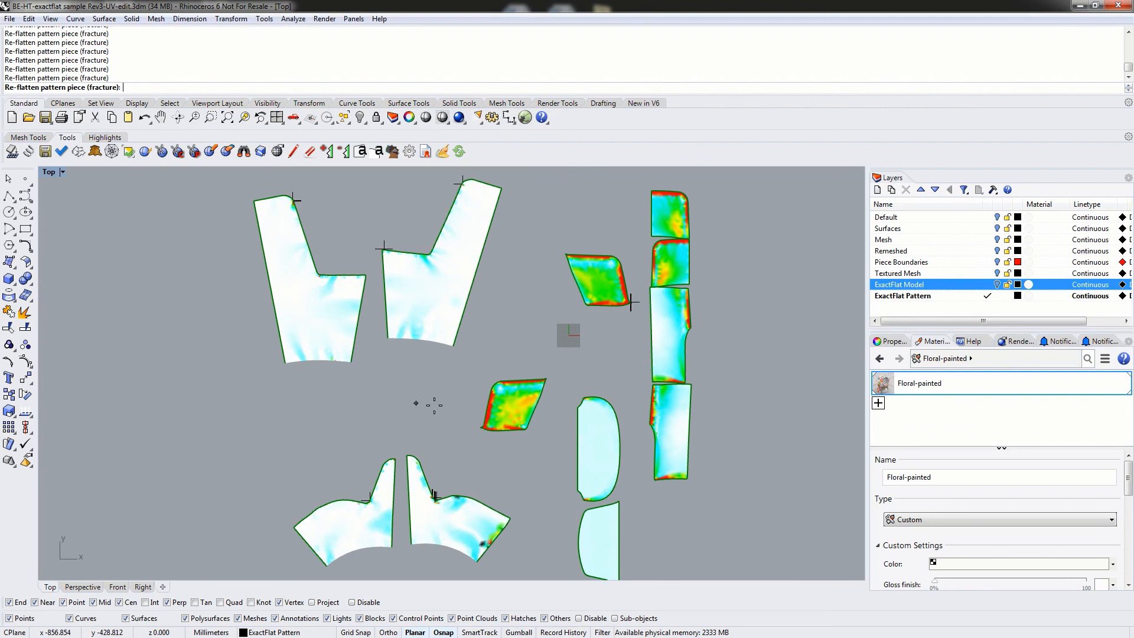
Re-flatten the two small slanted pieces and the upper rounded piece with EFFracture
left_click(513, 410)
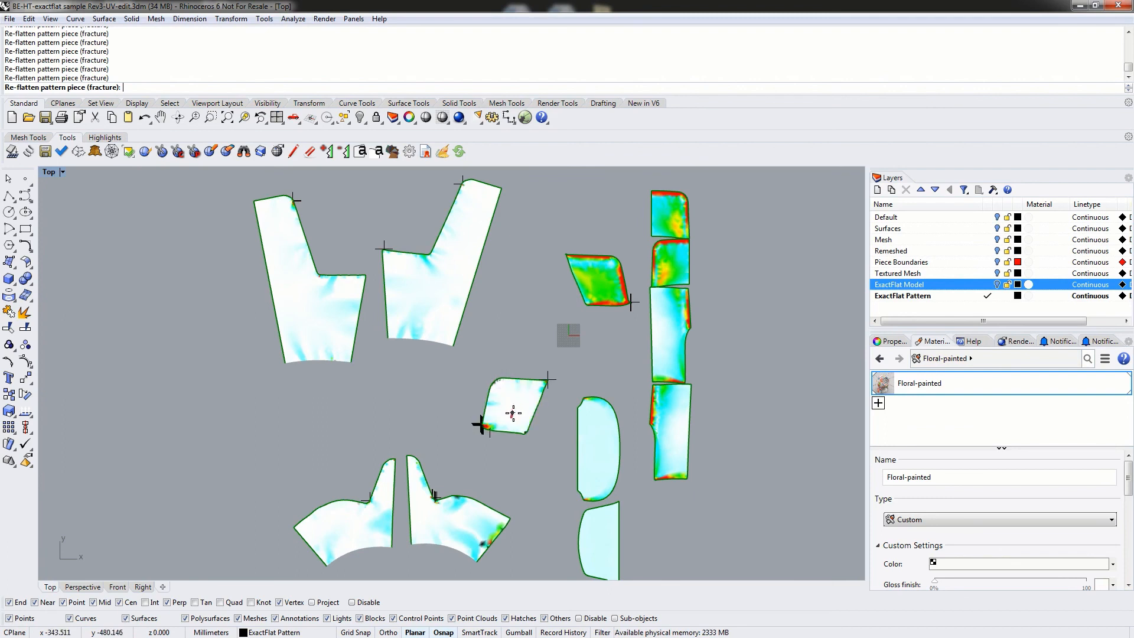
left_click(600, 269)
left_click(604, 442)
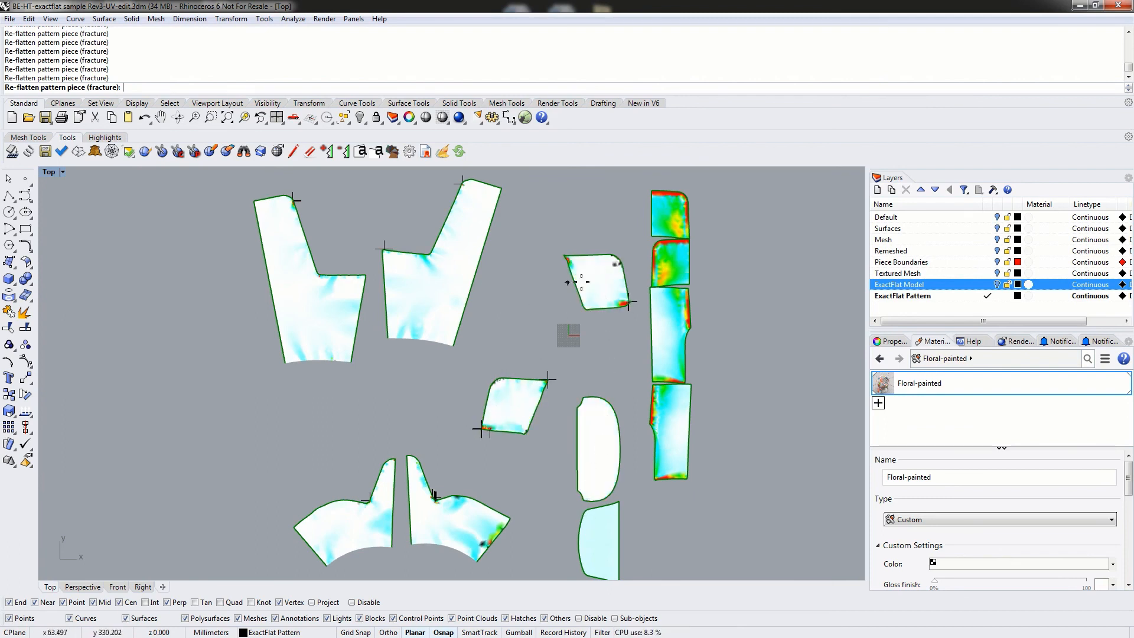
Start the EFPelt command and re-flatten the two slanted pieces, the two boot-shaped pieces and both long side pieces
left_click(94, 151)
left_click(600, 270)
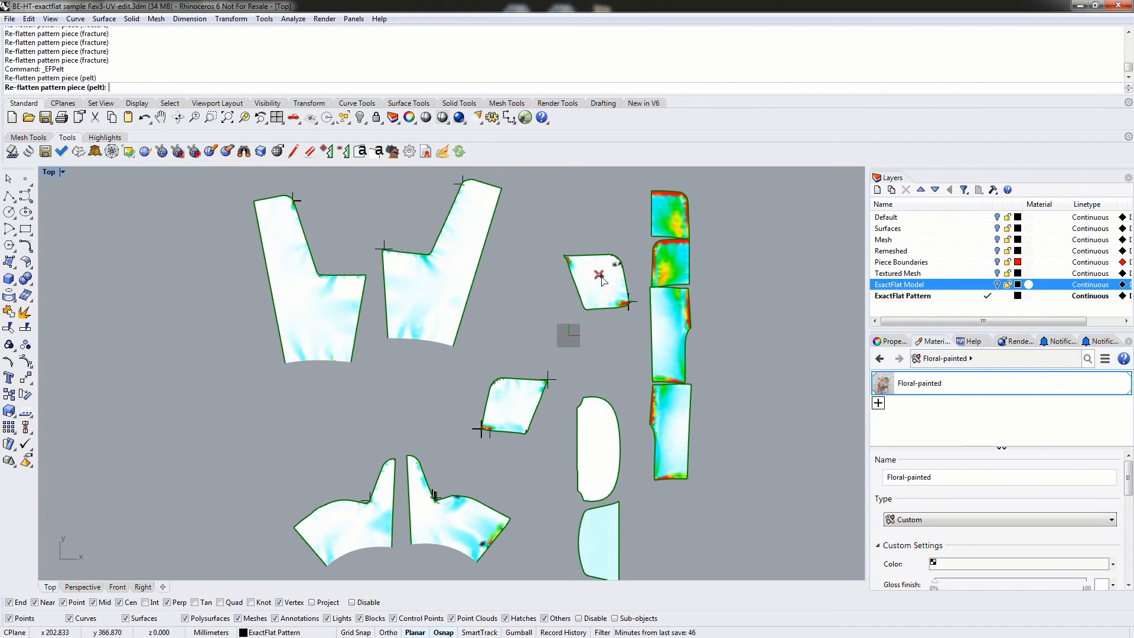
left_click(513, 402)
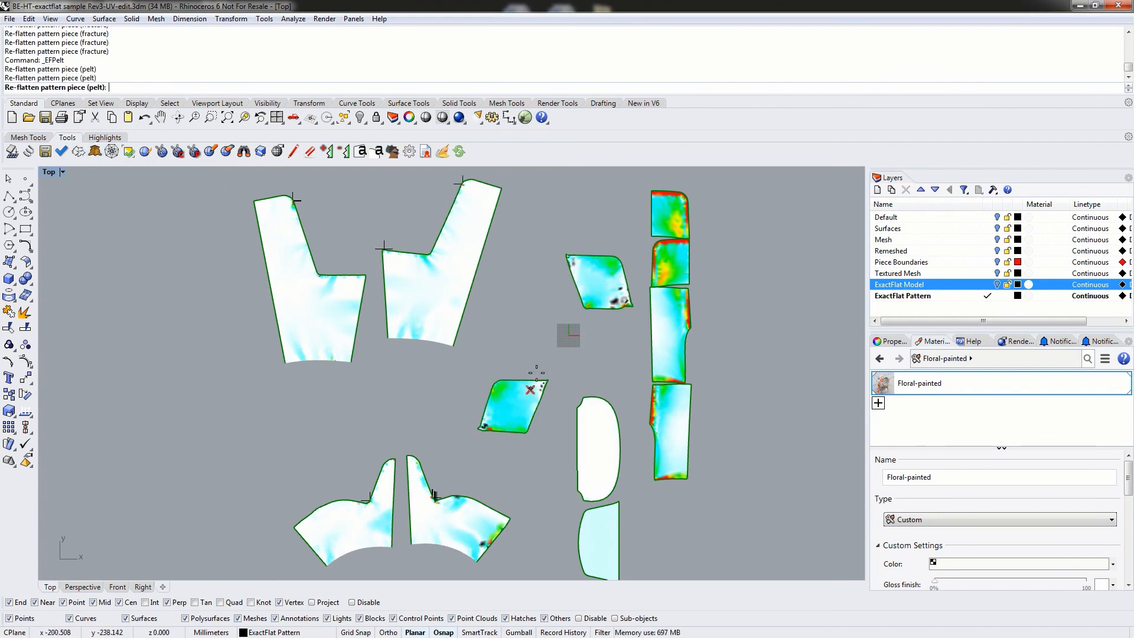
left_click(438, 519)
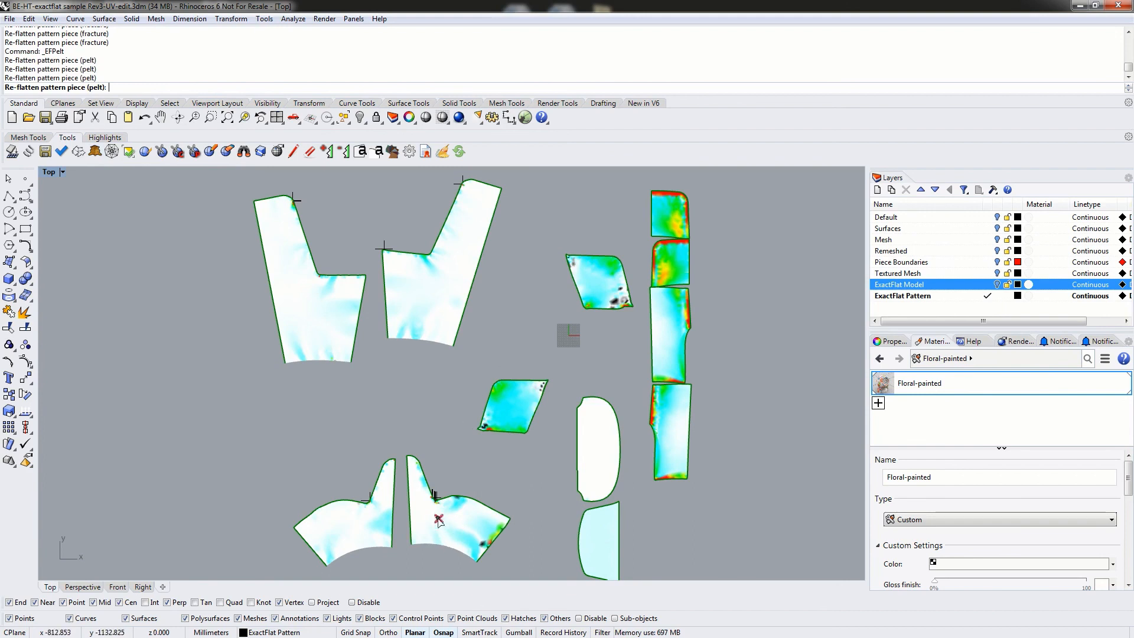
left_click(364, 536)
left_click(392, 309)
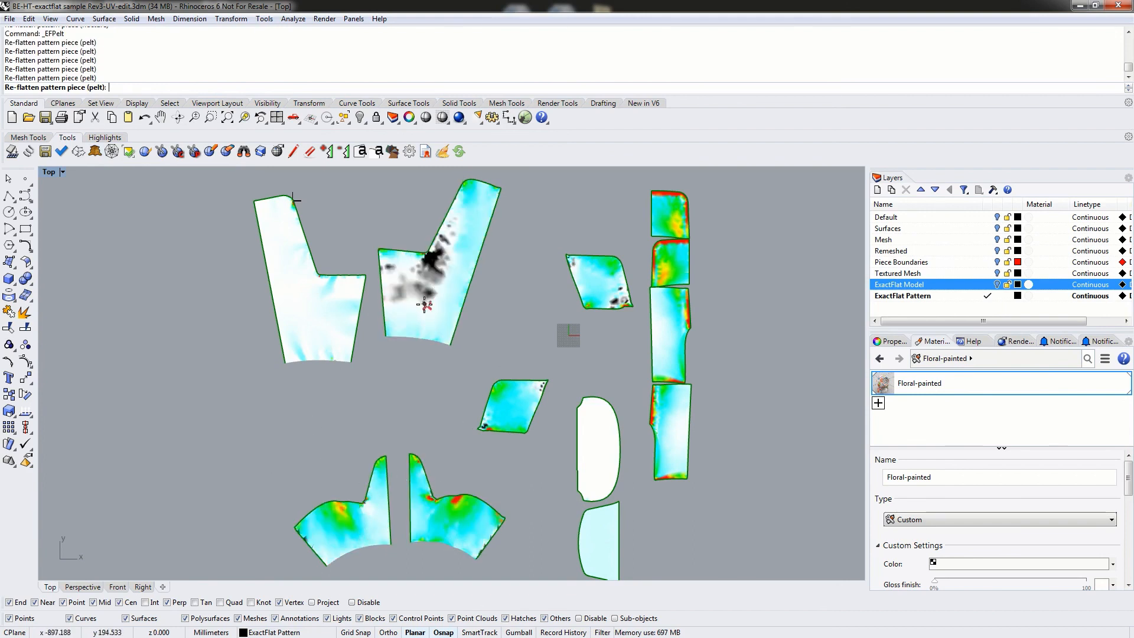
left_click(296, 301)
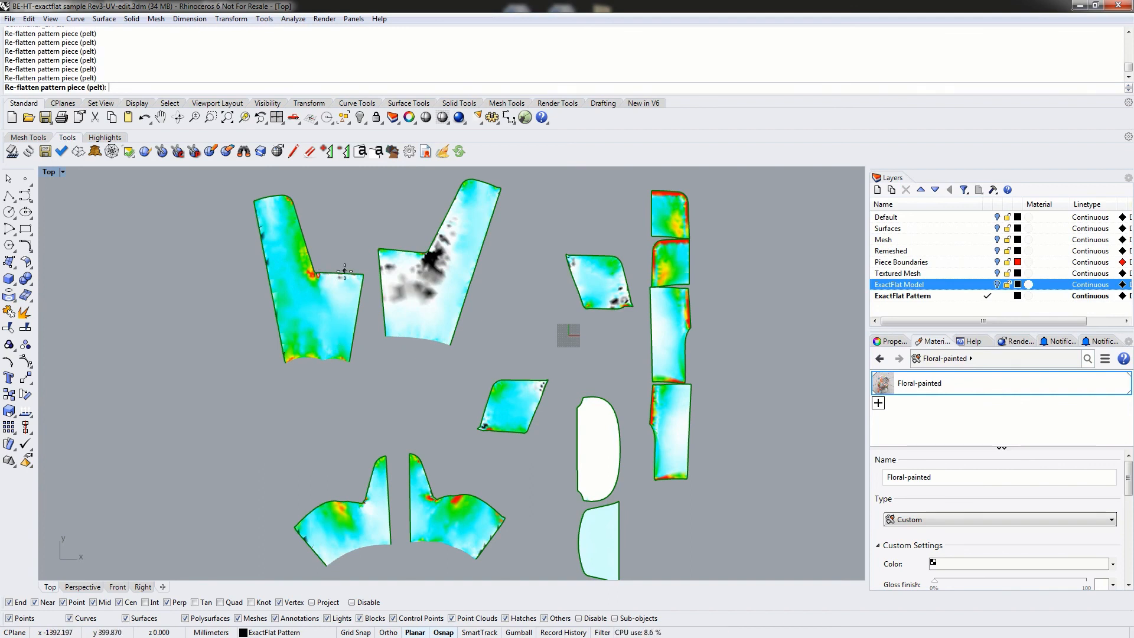
Re-flatten the four stacked pieces in the column and the two rounded pieces beside it with EFPelt
left_click(672, 213)
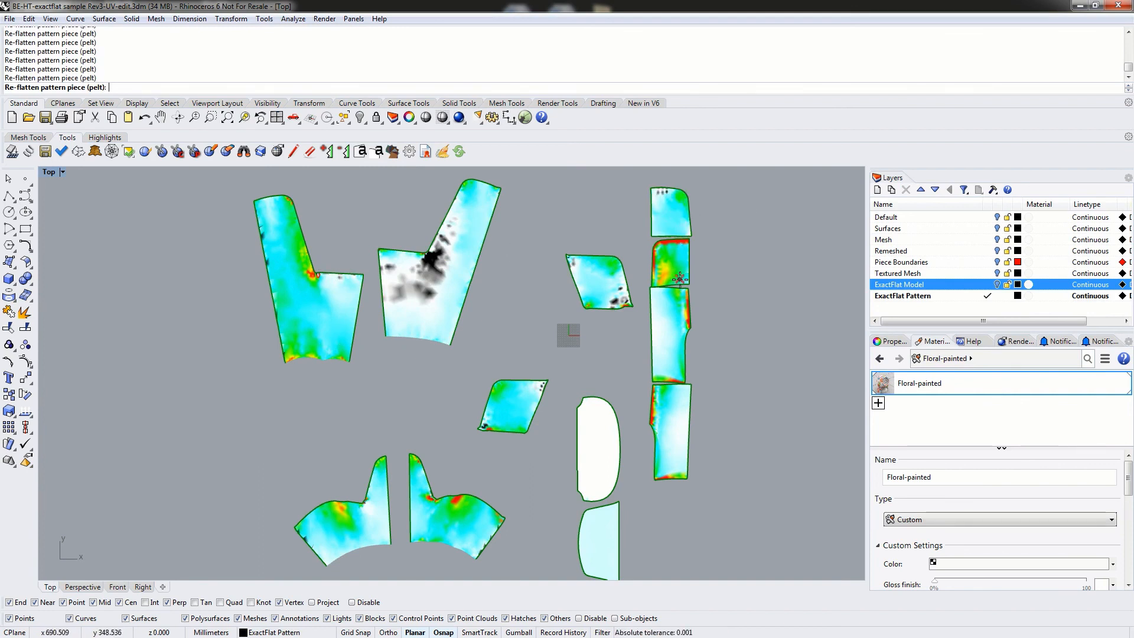
left_click(679, 277)
left_click(672, 368)
left_click(663, 441)
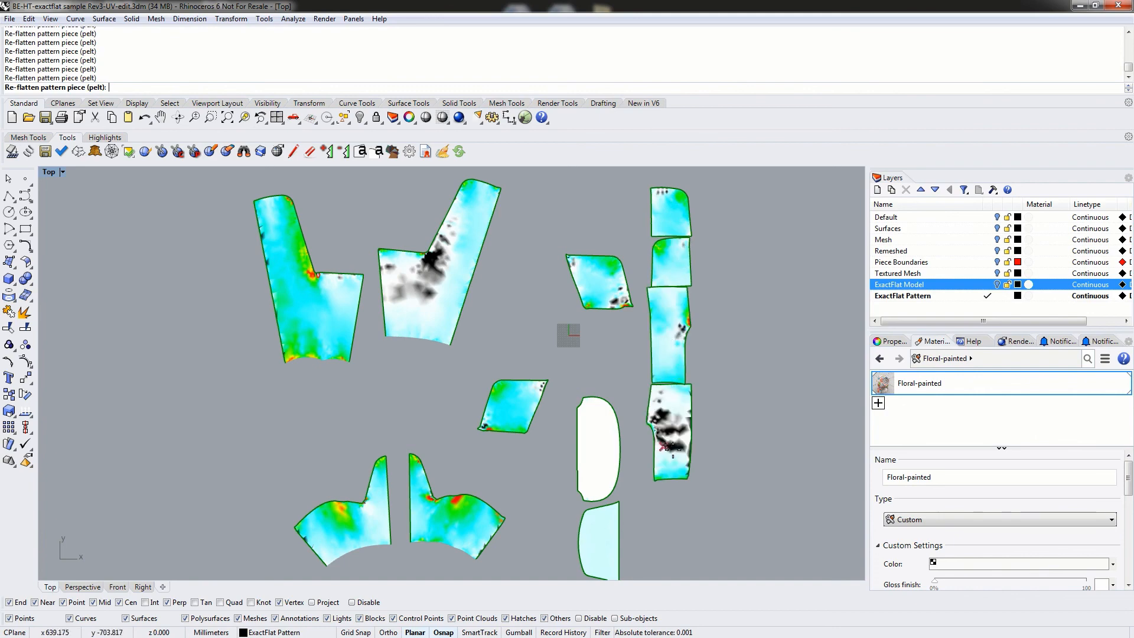
left_click(615, 453)
left_click(608, 561)
Examine the stress colours across the pelt-flattened pieces, closely at the notch of the column's third piece, and end EFPelt
scroll(642, 501, "down", 6)
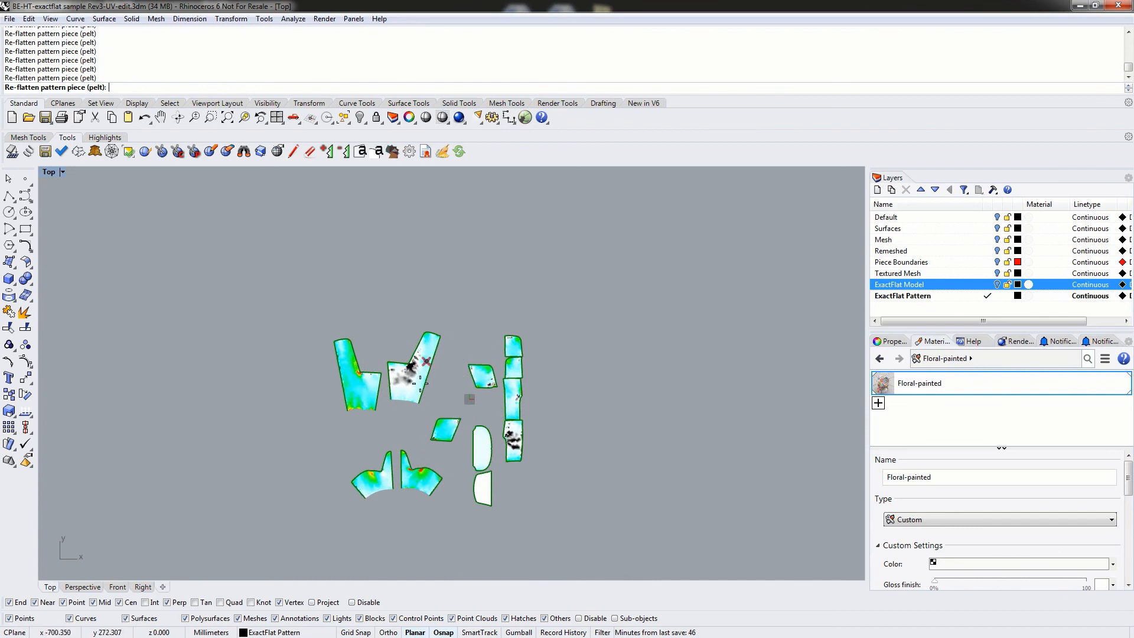
scroll(420, 383, "up", 2)
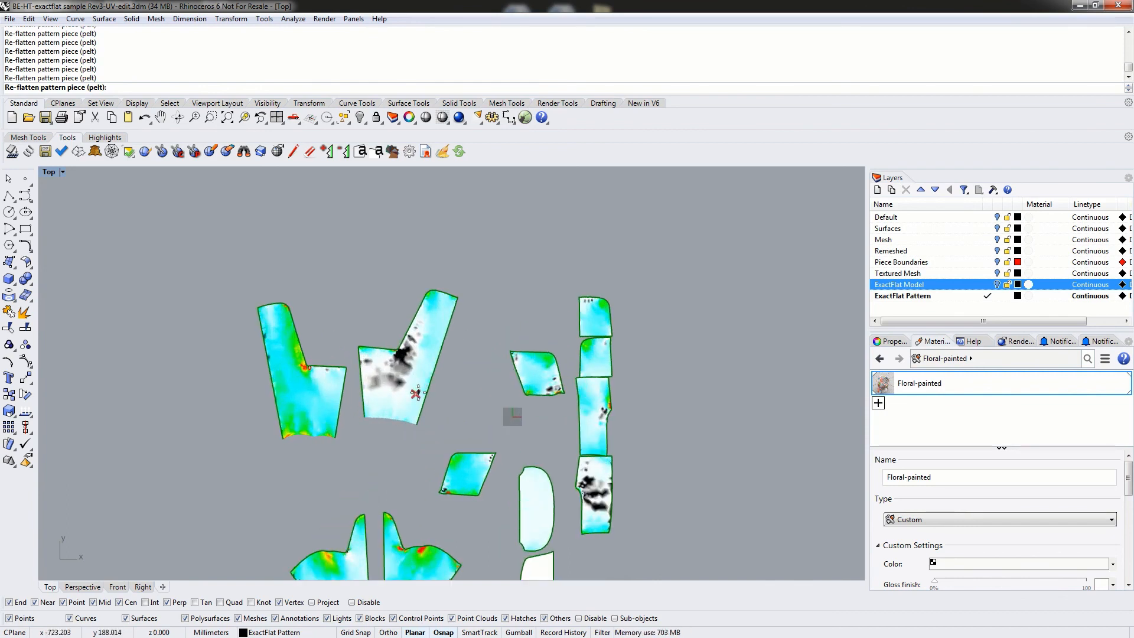
scroll(417, 392, "down", 4)
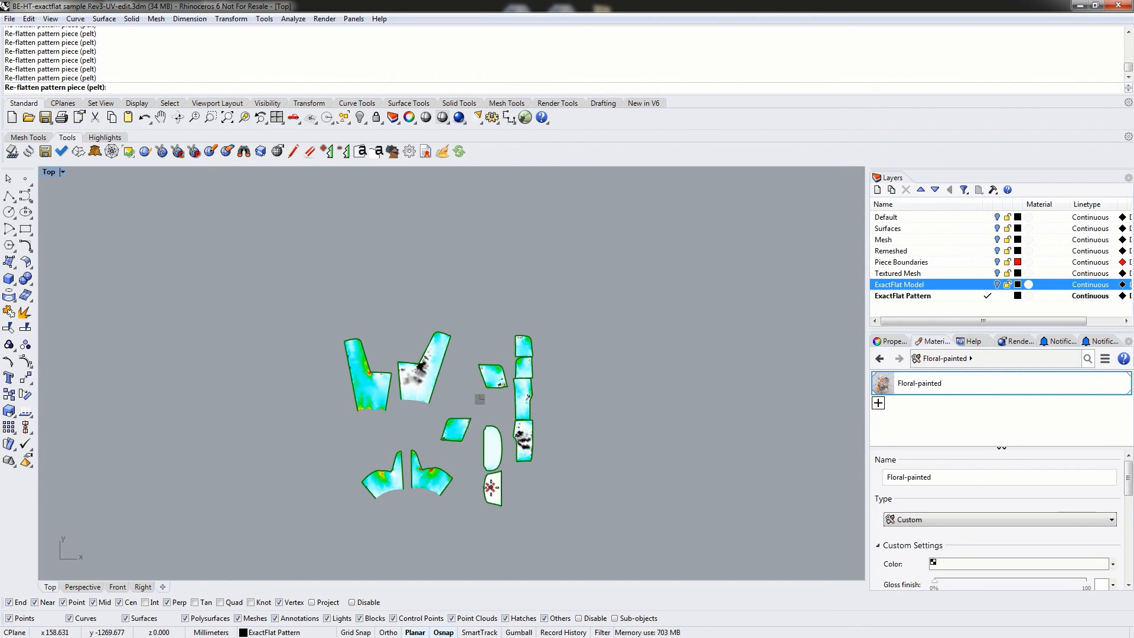
scroll(529, 384, "up", 10)
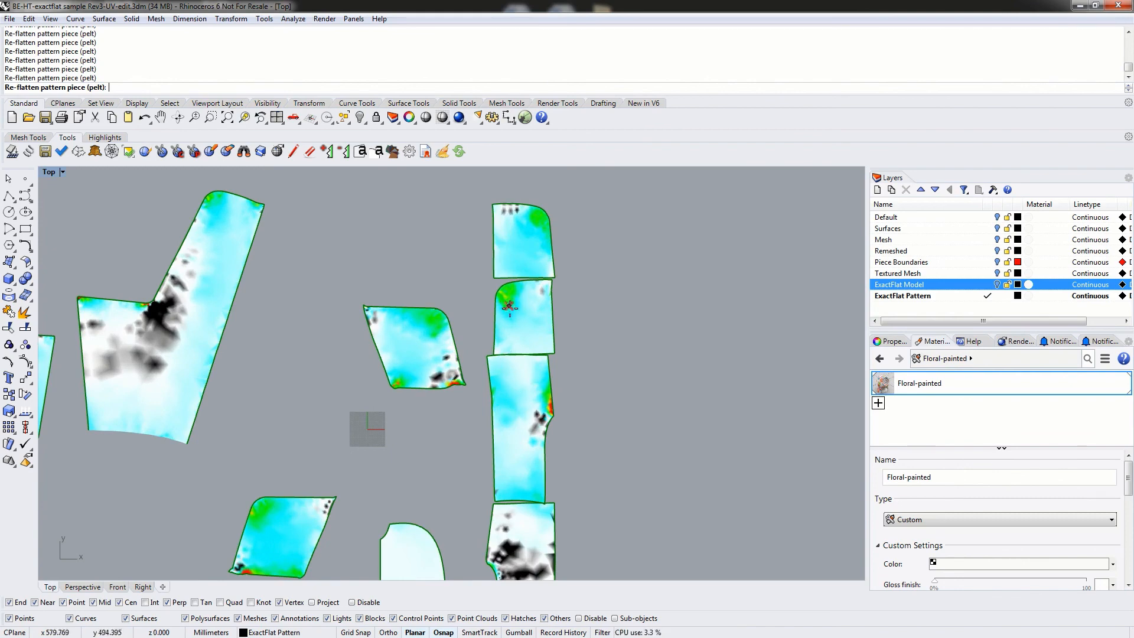
right_click_drag(376, 519, 438, 496)
scroll(610, 383, "up", 14)
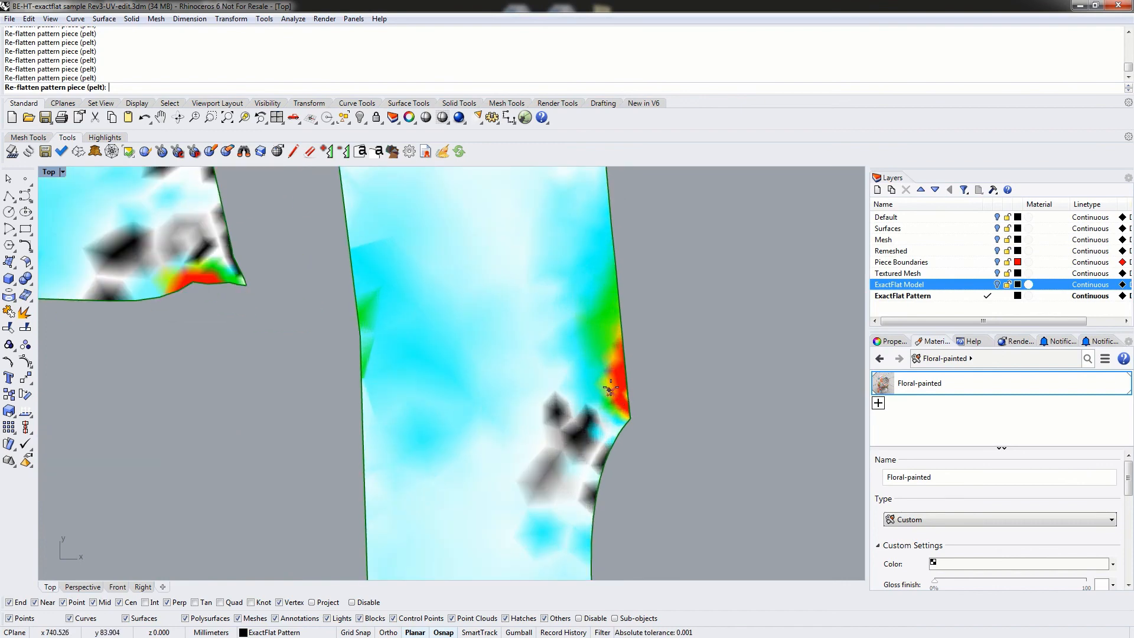
scroll(481, 372, "down", 12)
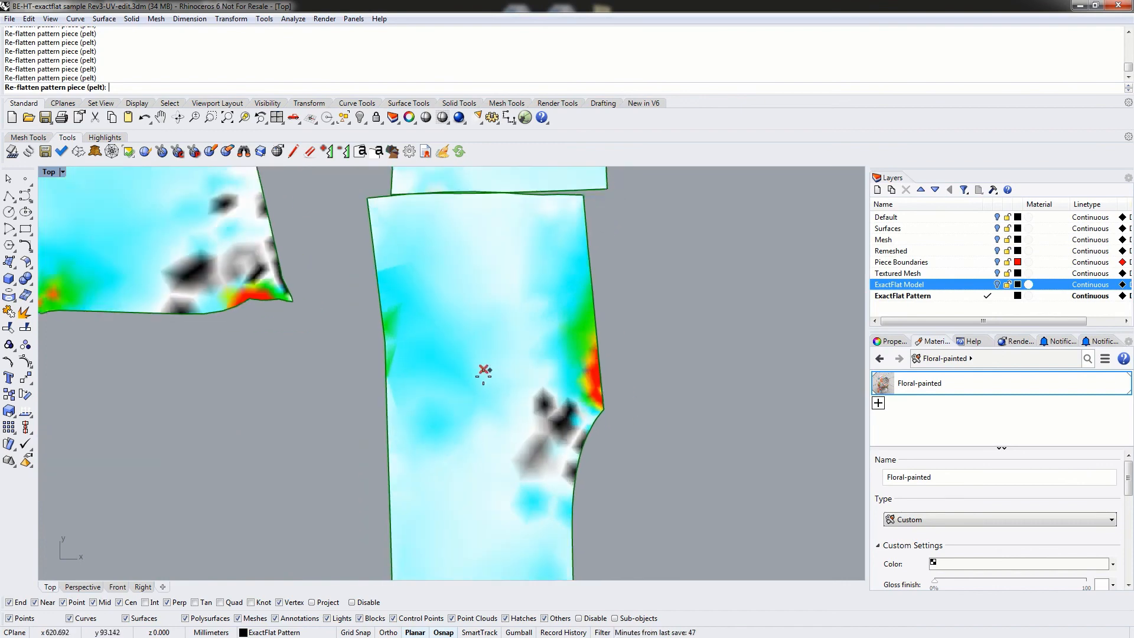
right_click_drag(316, 372, 401, 373)
scroll(372, 331, "down", 4)
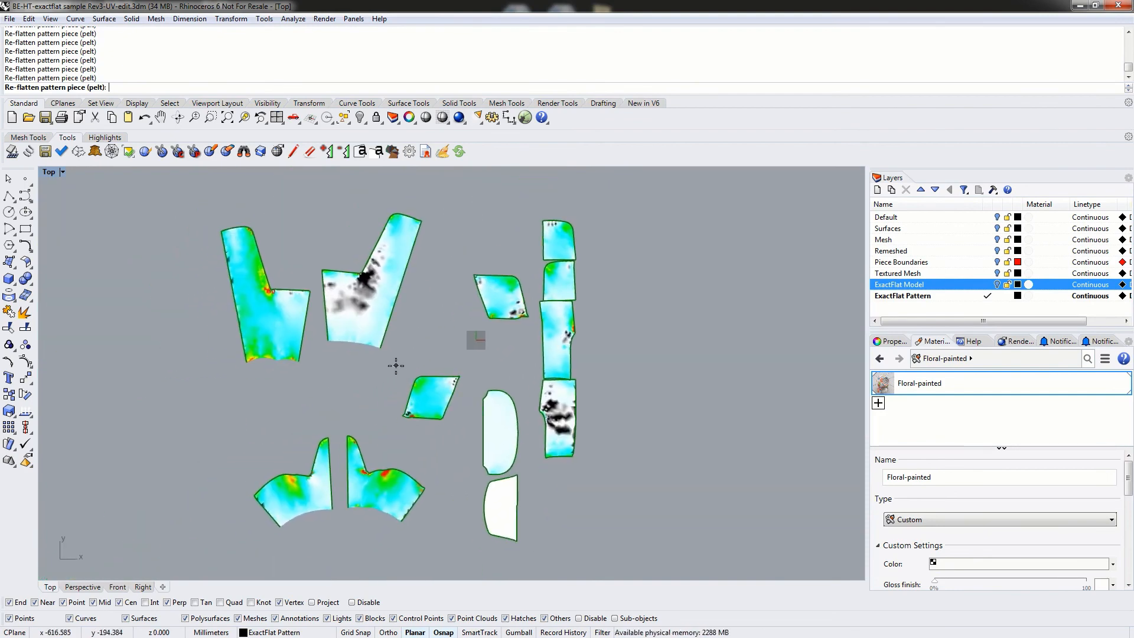
key("Return")
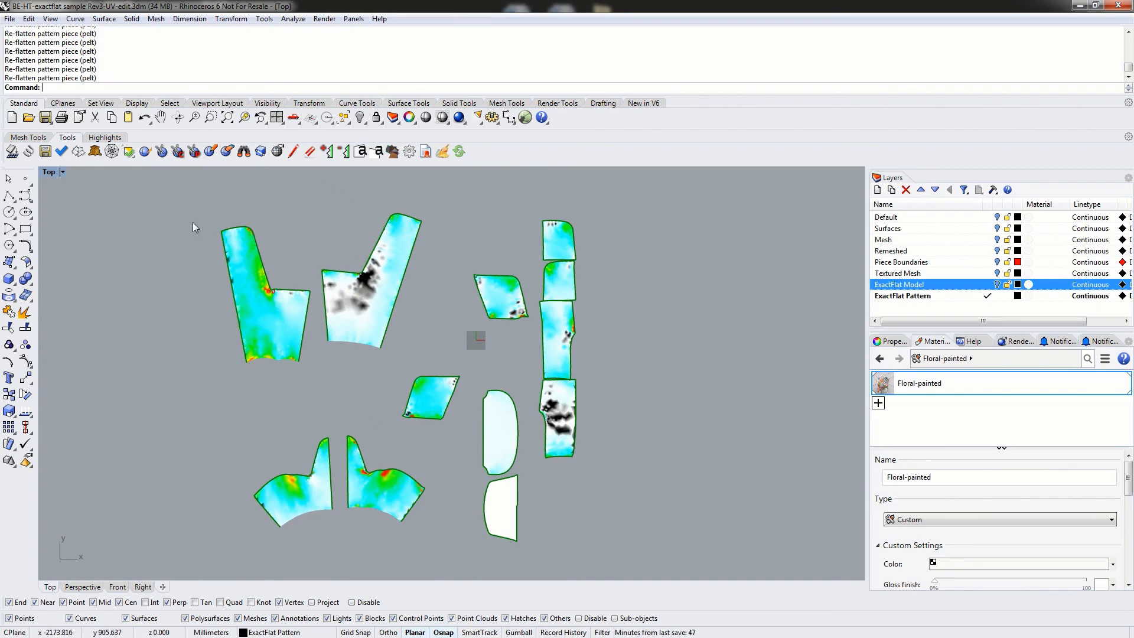
Start the EFSpring command and choose all twelve pattern pieces for the spring batch
left_click(28, 152)
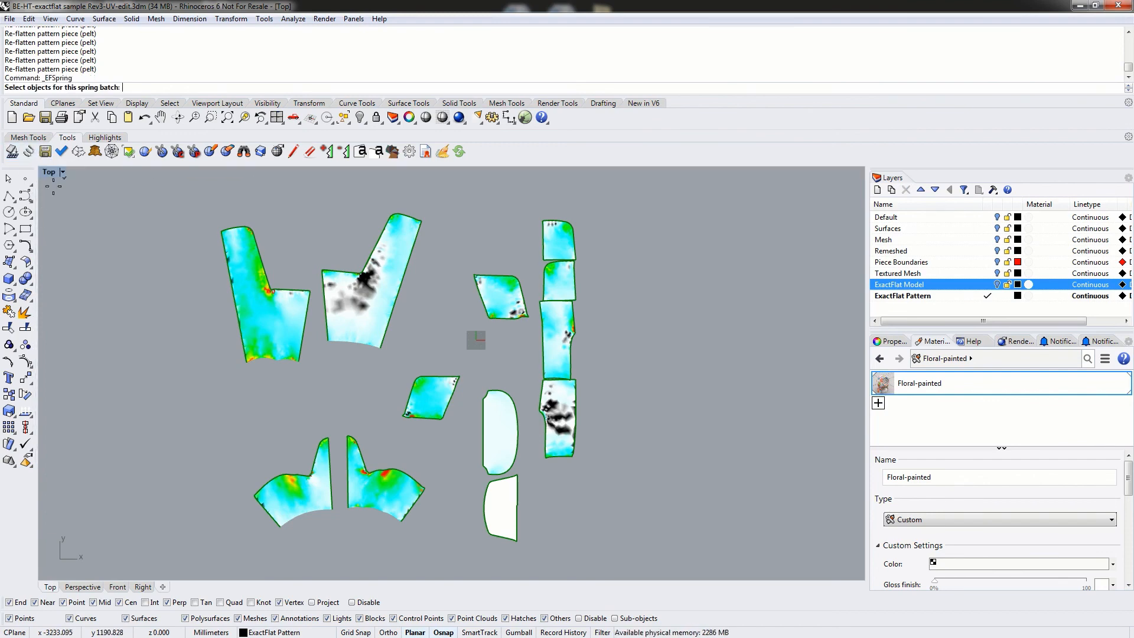
left_click(236, 251)
left_click(366, 283)
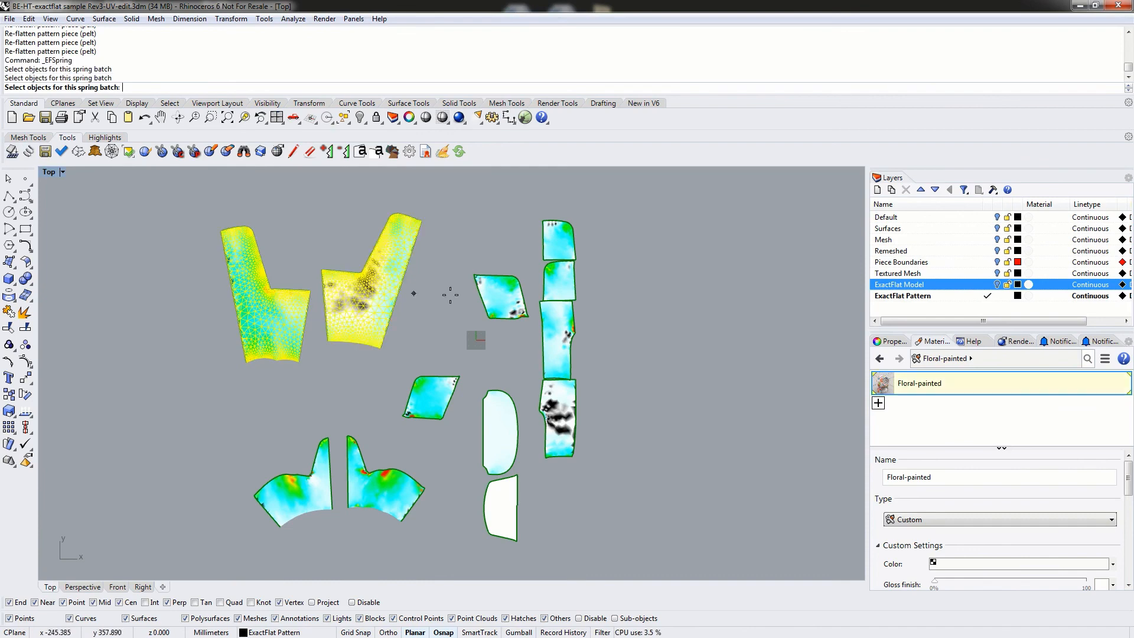
left_click(513, 277)
left_click(558, 239)
left_click(559, 280)
left_click(558, 339)
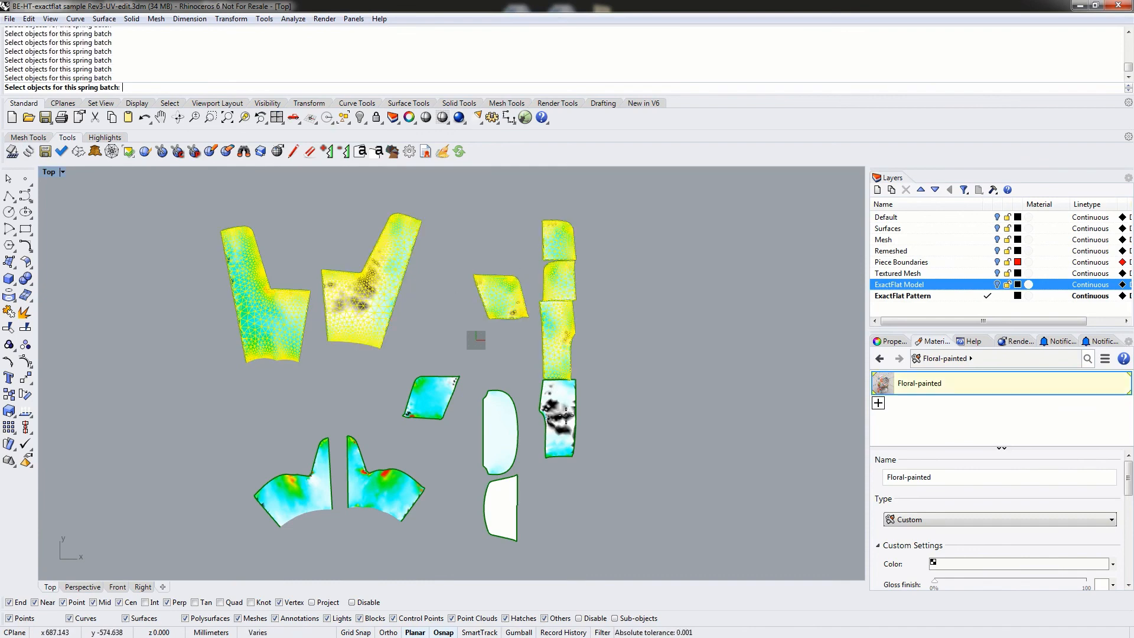
left_click(558, 420)
left_click(507, 434)
left_click(501, 508)
left_click(433, 397)
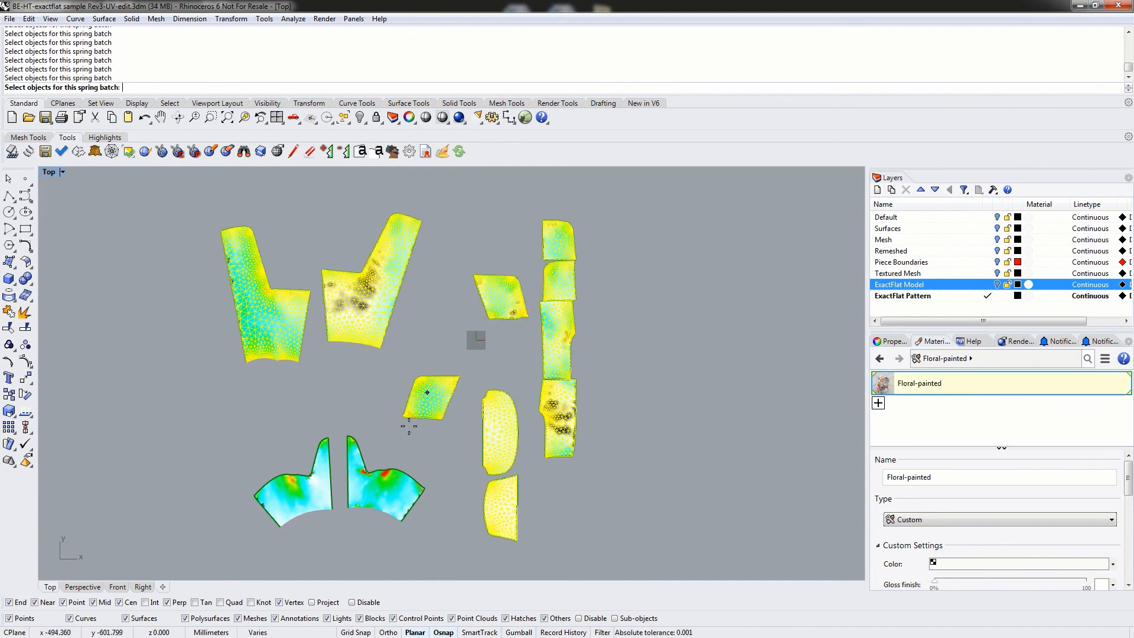
left_click(378, 487)
left_click(311, 493)
key("Return")
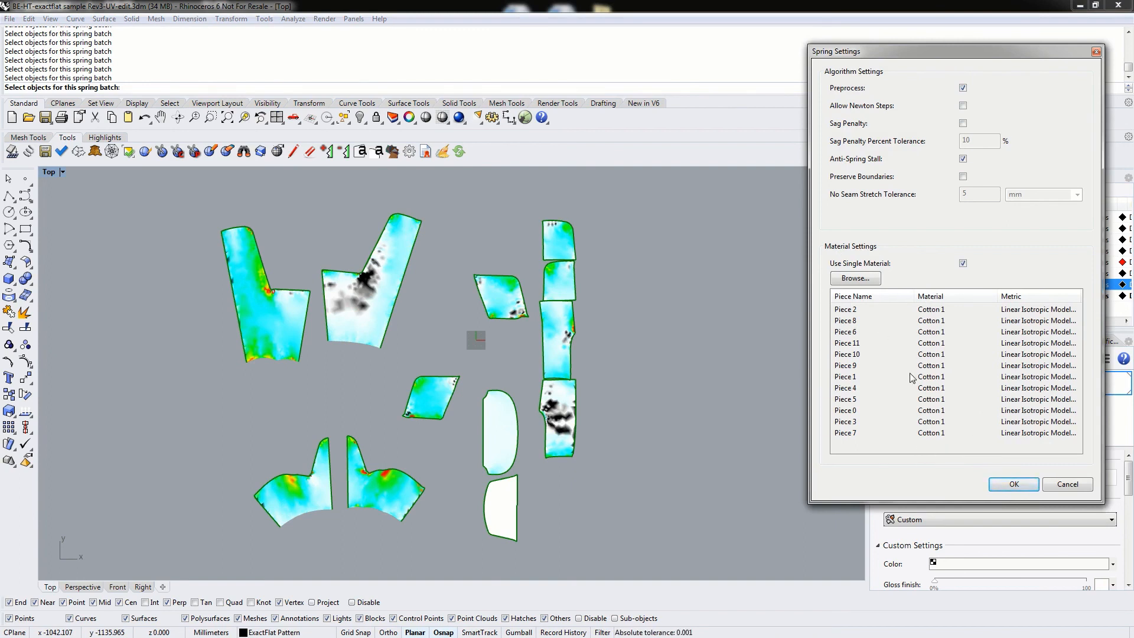
Keep Cotton 1 with the Linear Isotropic Model (fast) as the single material and run the spring algorithm
left_click(858, 278)
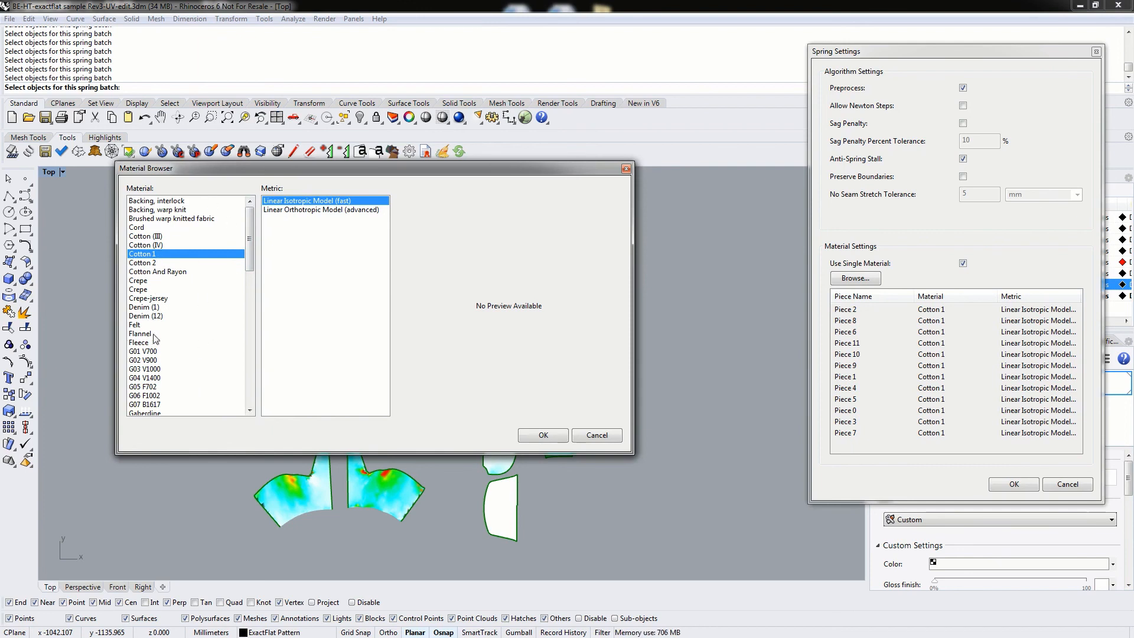
left_click(545, 435)
left_click(1012, 489)
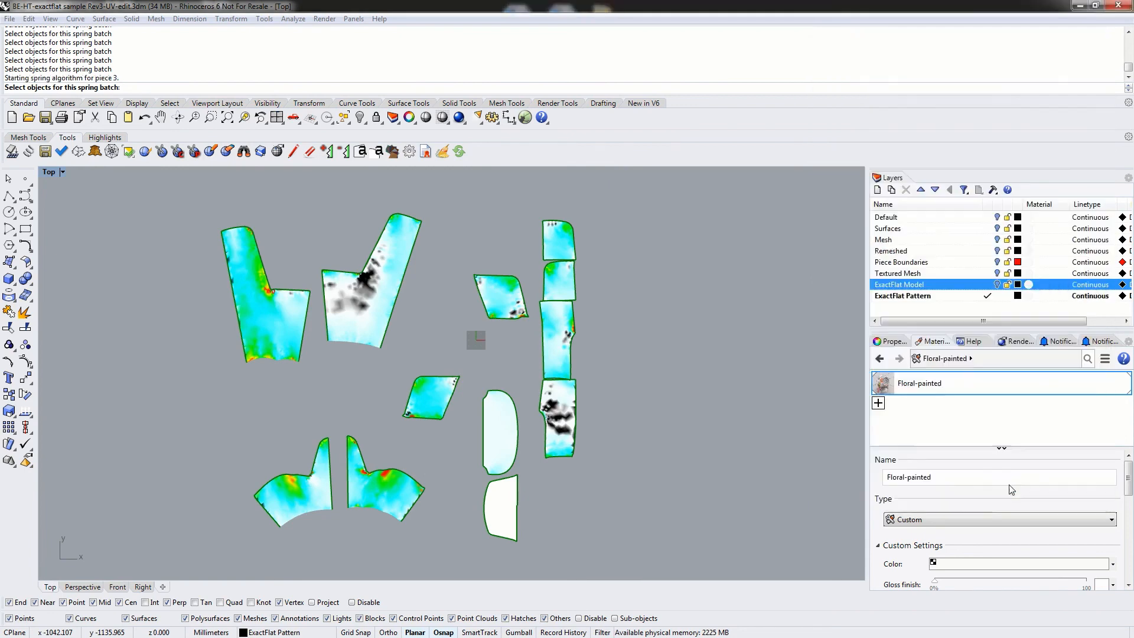
Move the Spring Status window clear of the pattern pieces during processing and accept the finished spring results
left_click_drag(718, 80, 825, 24)
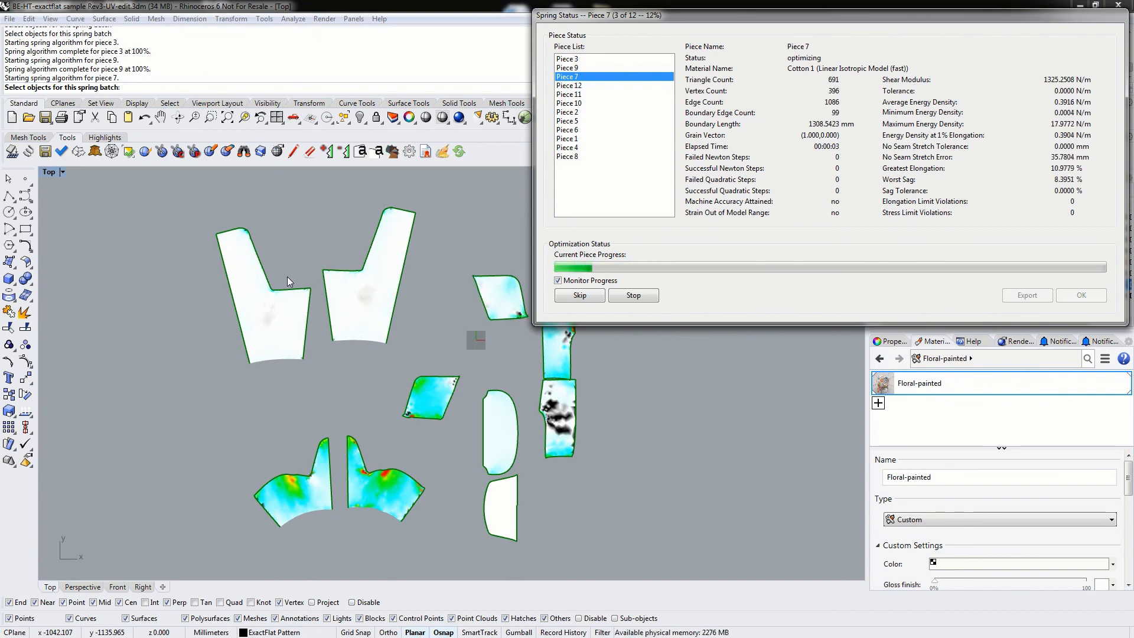
left_click_drag(660, 15, 714, 11)
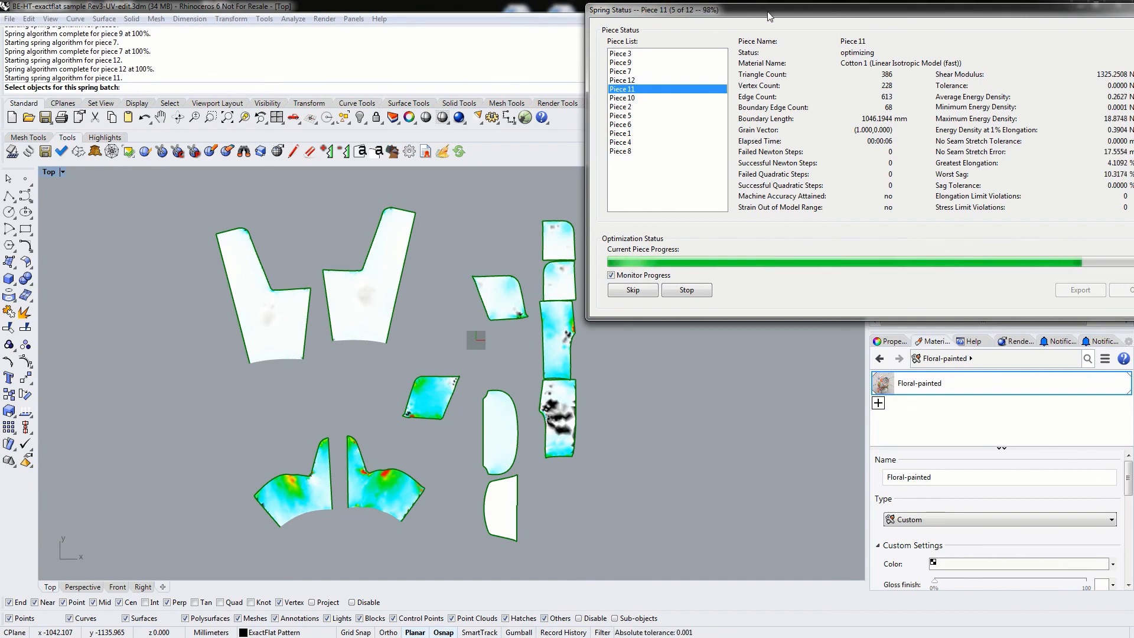
mouse_move(765, 23)
left_mouse_down()
mouse_move(751, 13)
mouse_move(163, 7)
mouse_move(640, 30)
mouse_move(768, 23)
mouse_move(795, 8)
mouse_move(778, 11)
left_mouse_up()
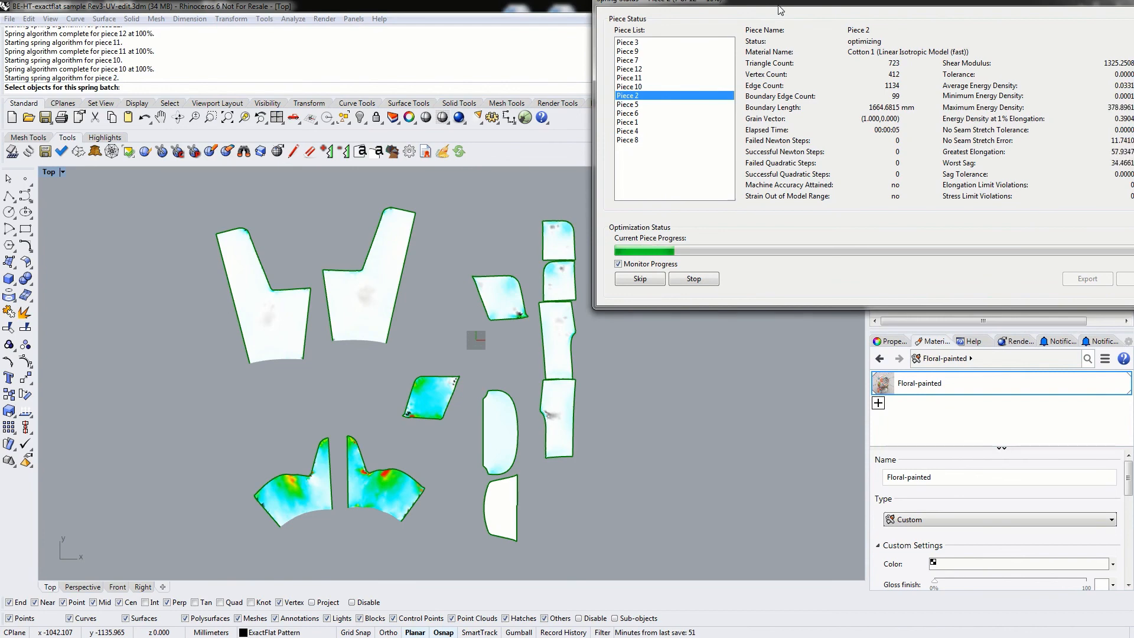
left_click_drag(779, 7, 713, 20)
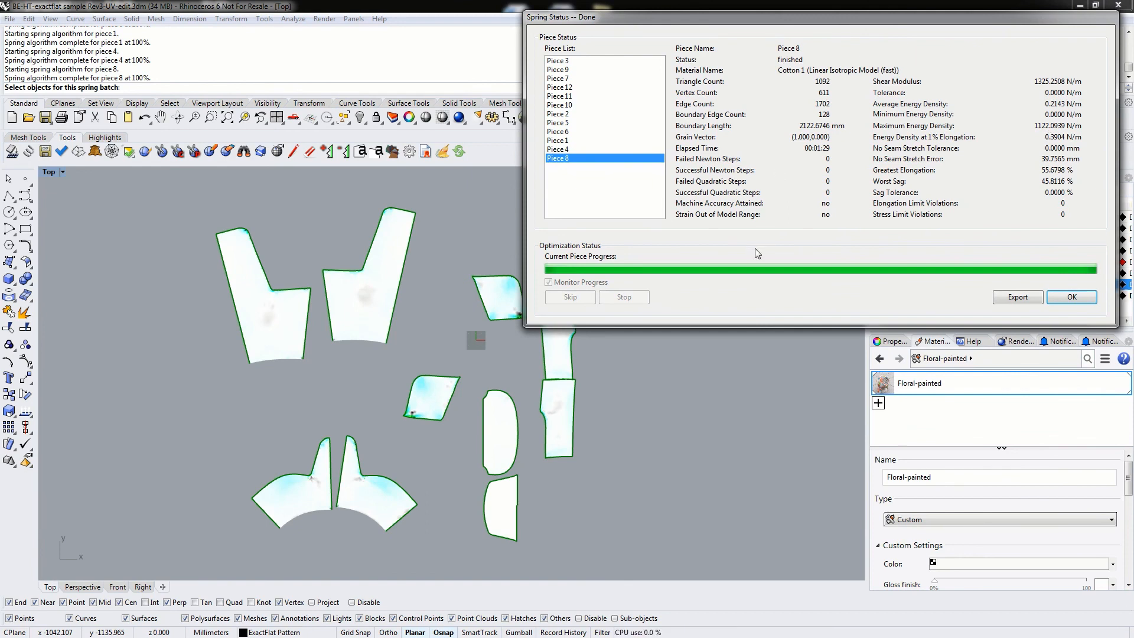
left_click(1071, 297)
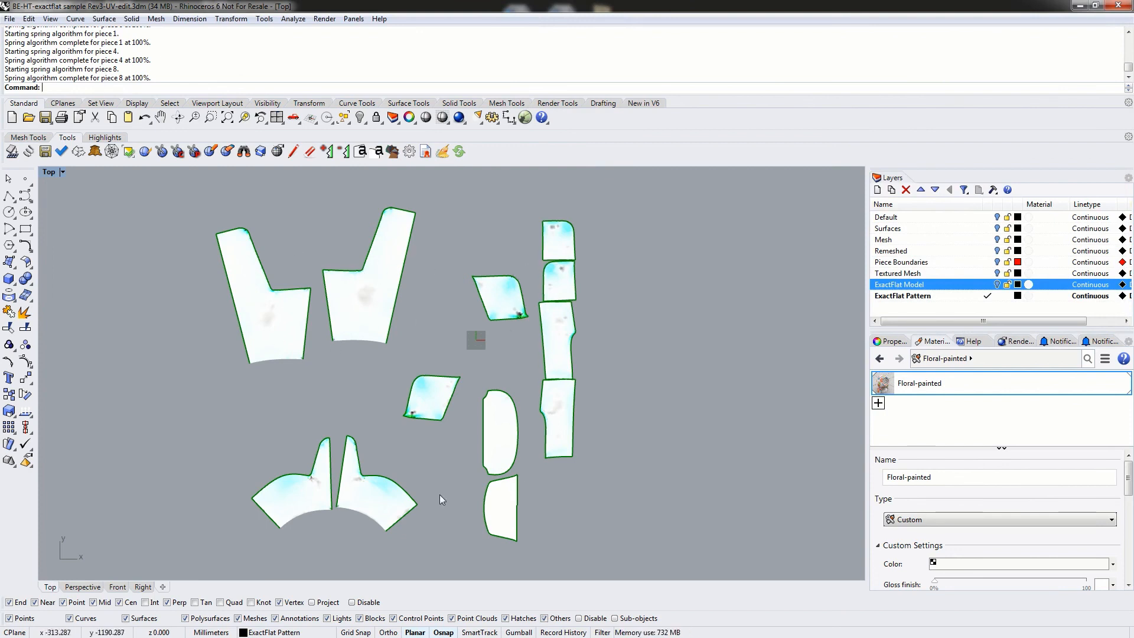
Examine the stress colours across the spring-flattened pieces, closely at the sharp corner of the upper four-sided piece and the column's notched piece
scroll(521, 319, "up", 10)
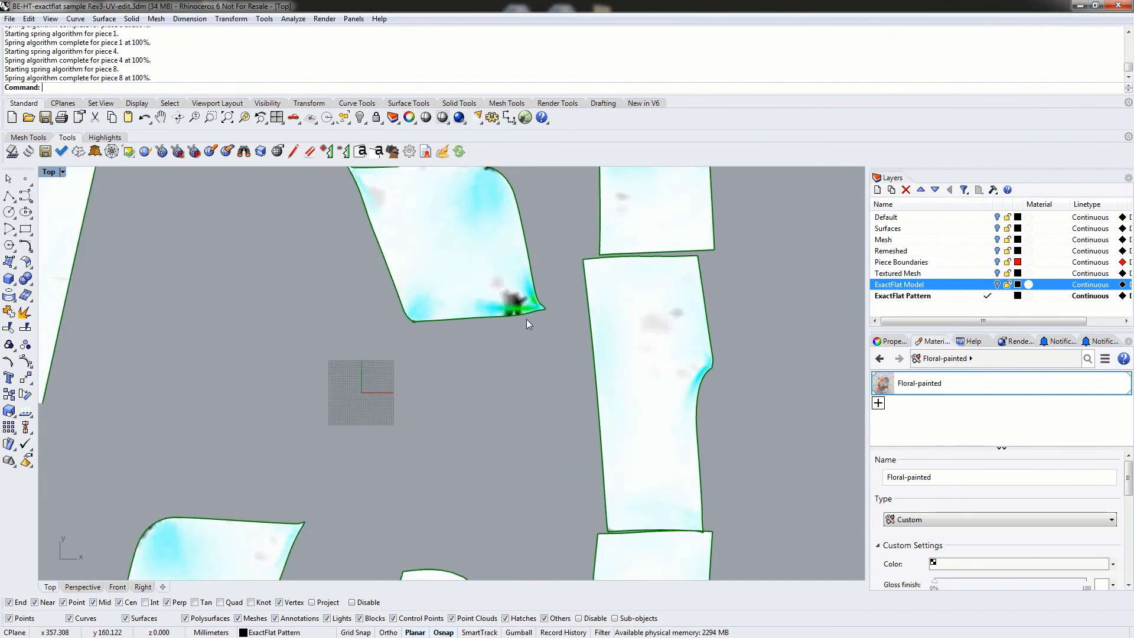
scroll(449, 282, "down", 10)
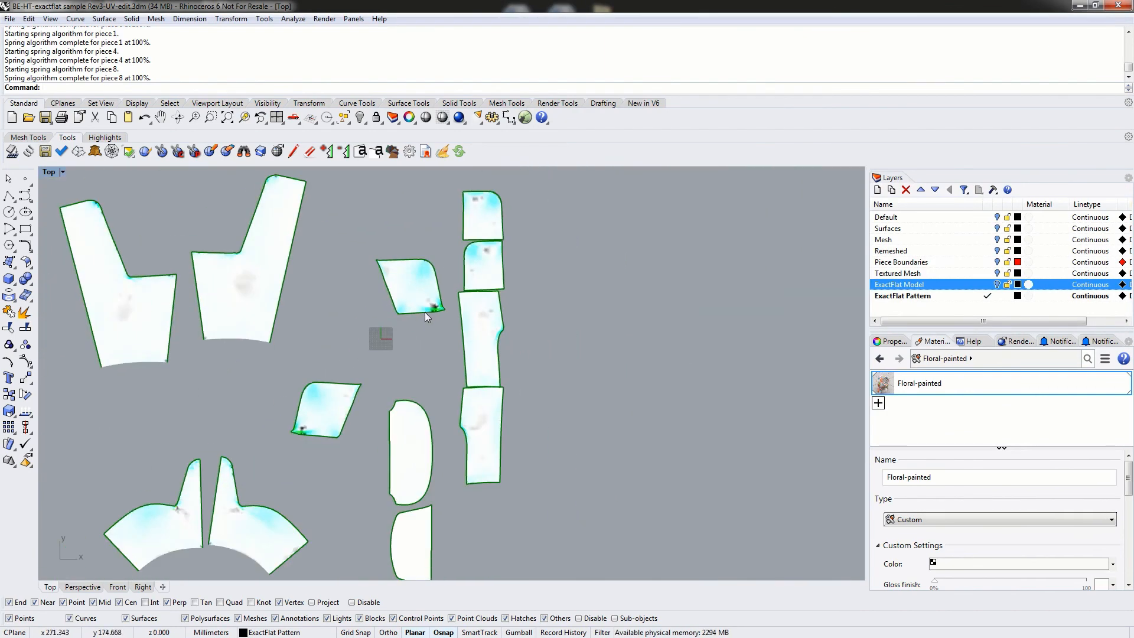
right_click_drag(365, 314, 441, 313)
scroll(445, 314, "up", 2)
scroll(481, 264, "up", 2)
right_click_drag(481, 265, 455, 328)
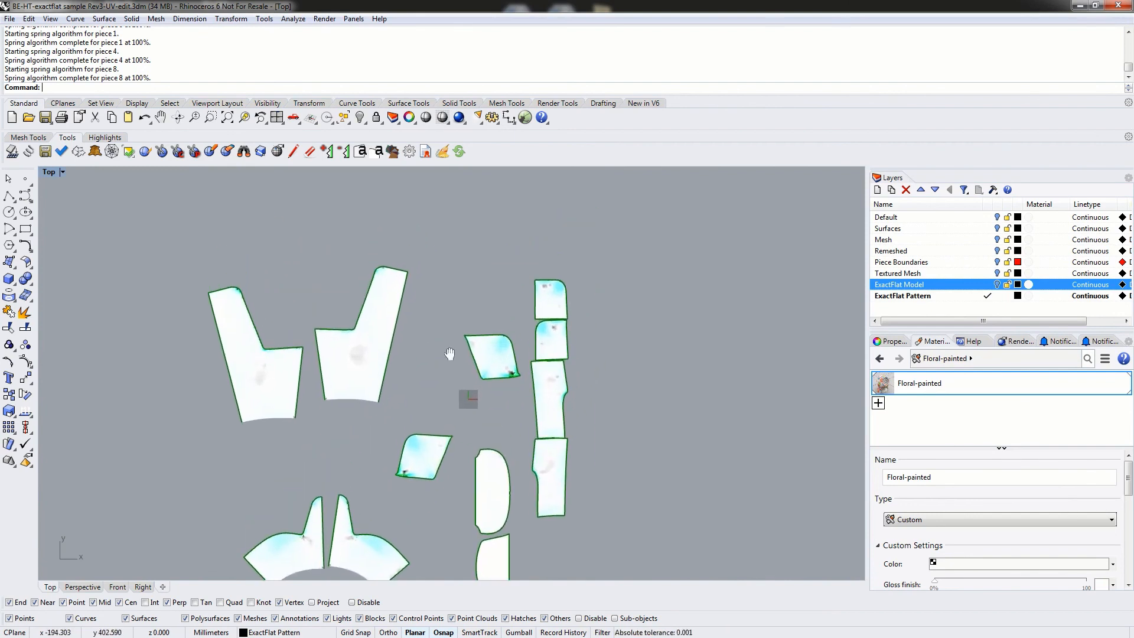
scroll(455, 327, "down", 1)
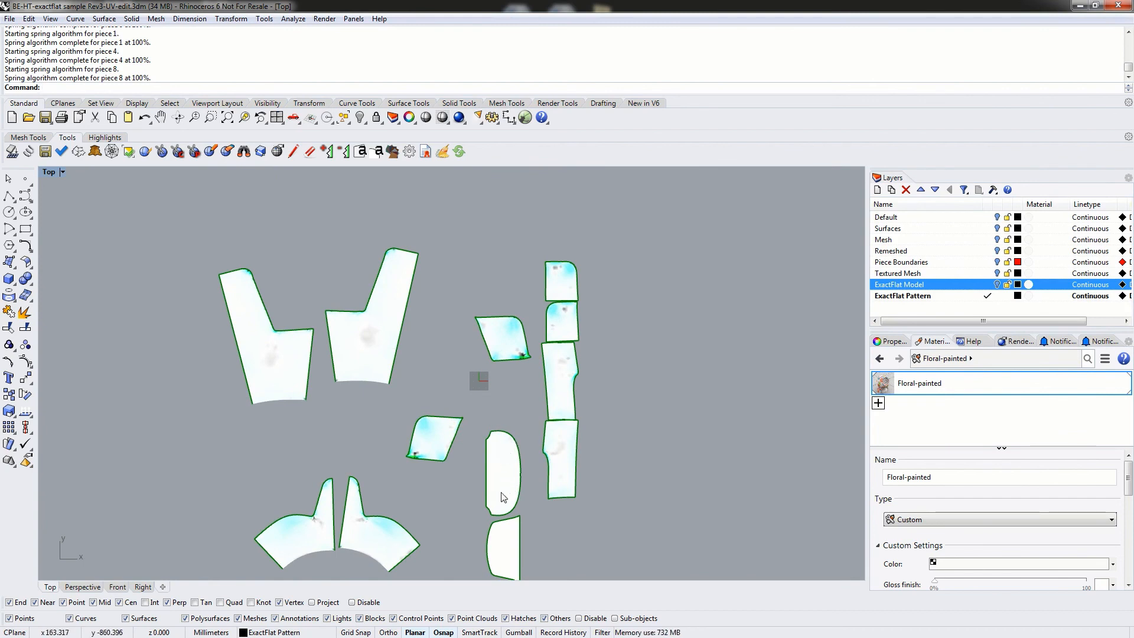
Move the two large L-shaped pieces beyond the column and the notched oval piece into the space above the paired curved pieces
left_click_drag(503, 496, 637, 493)
left_click_drag(289, 356, 794, 313)
left_click_drag(380, 325, 833, 319)
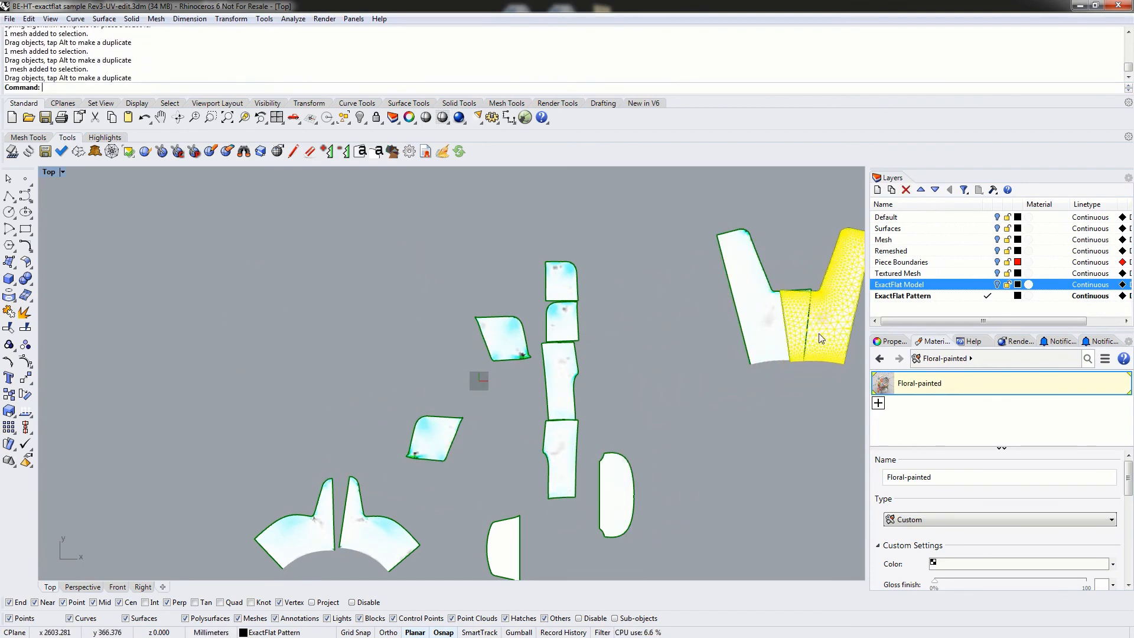
left_click_drag(619, 503, 300, 402)
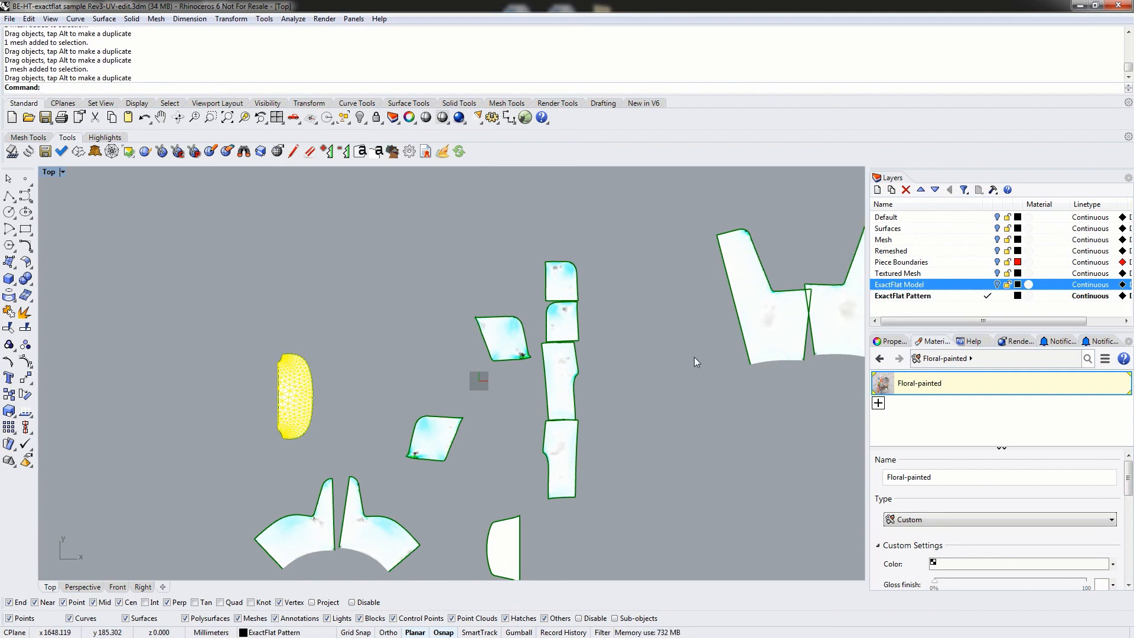
left_click(336, 377)
left_click(297, 384)
scroll(297, 399, "up", 3)
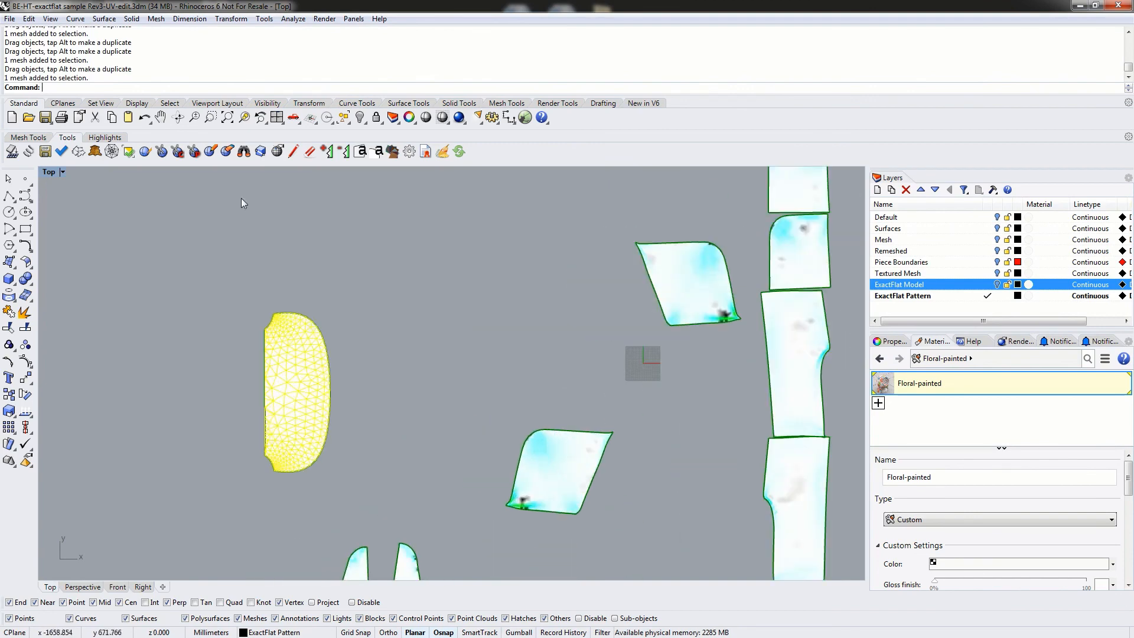
left_click(372, 358)
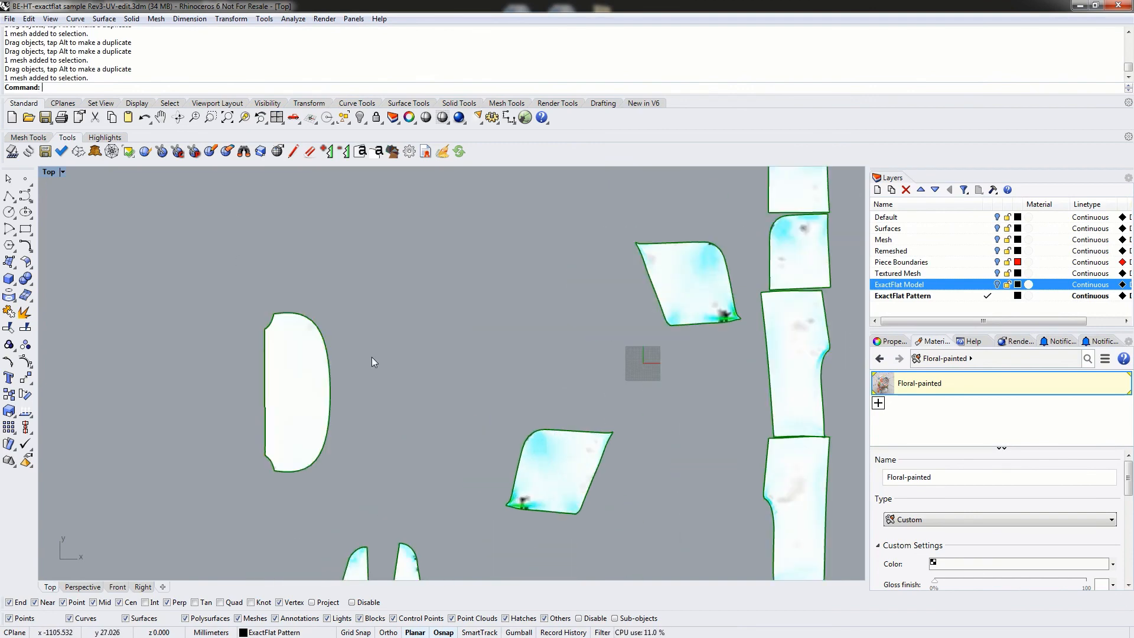
Turn on the ExactFlat mesh edge highlight for the pattern pieces
left_click(104, 138)
left_click(33, 152)
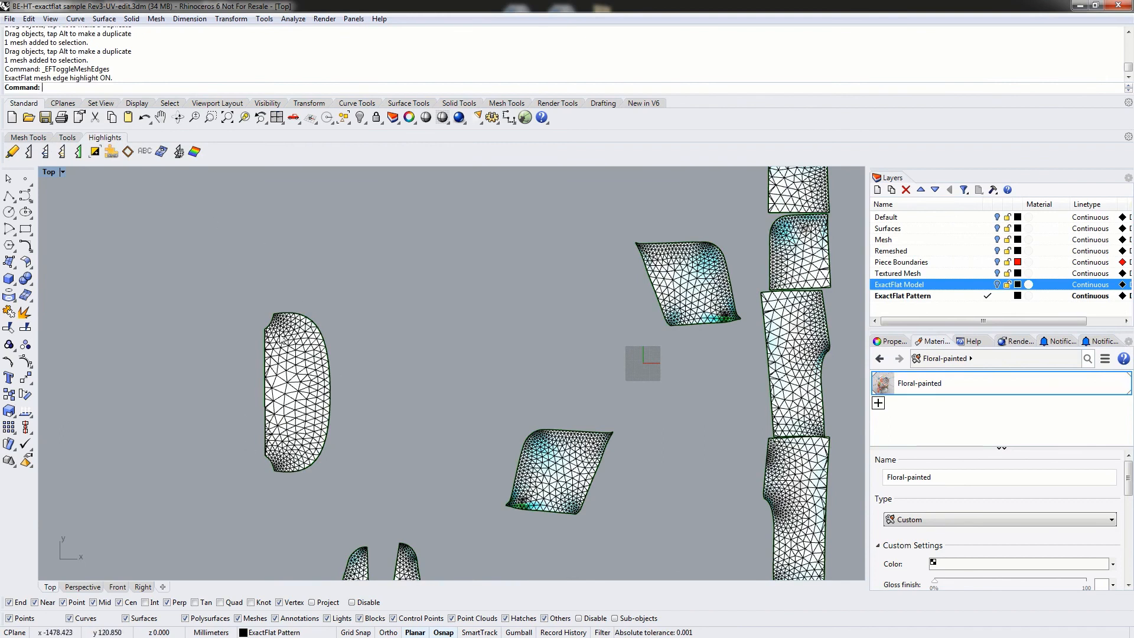
left_click(67, 141)
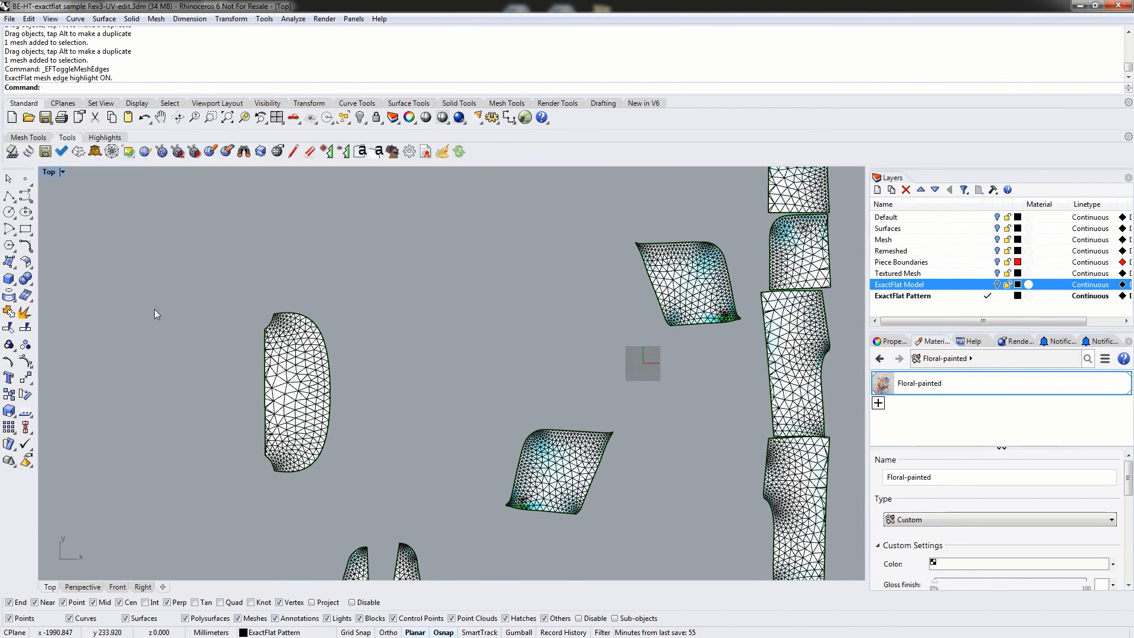
Rotate the notched oval piece about its lower straight-edge corner so that its straight edge lies horizontally at the upper side
key("Return")
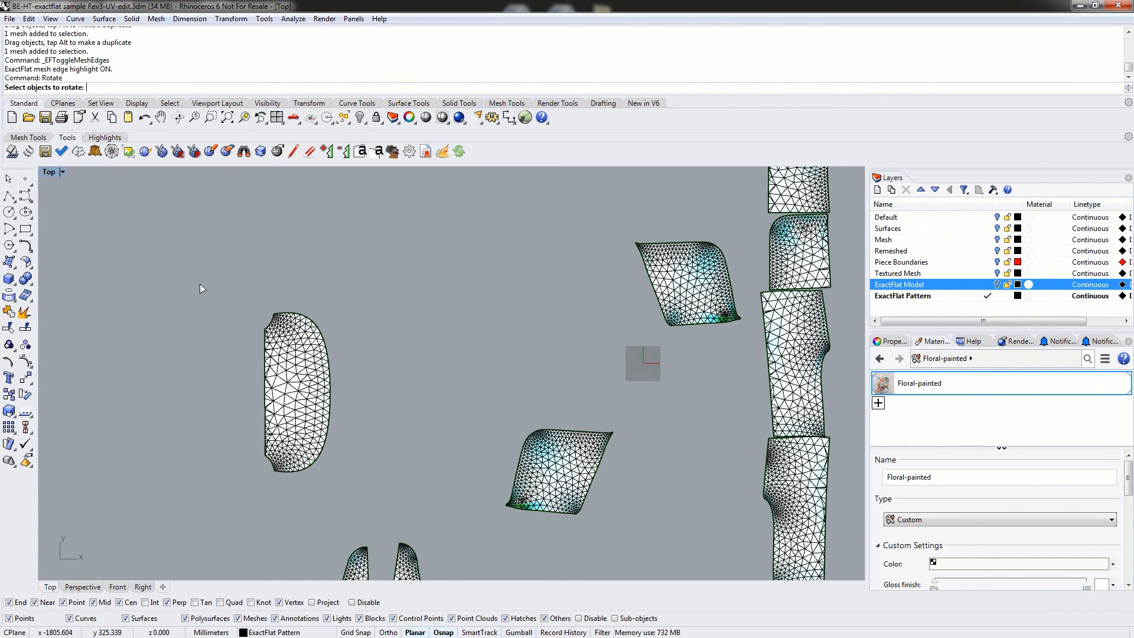
left_click(305, 411)
key("Return")
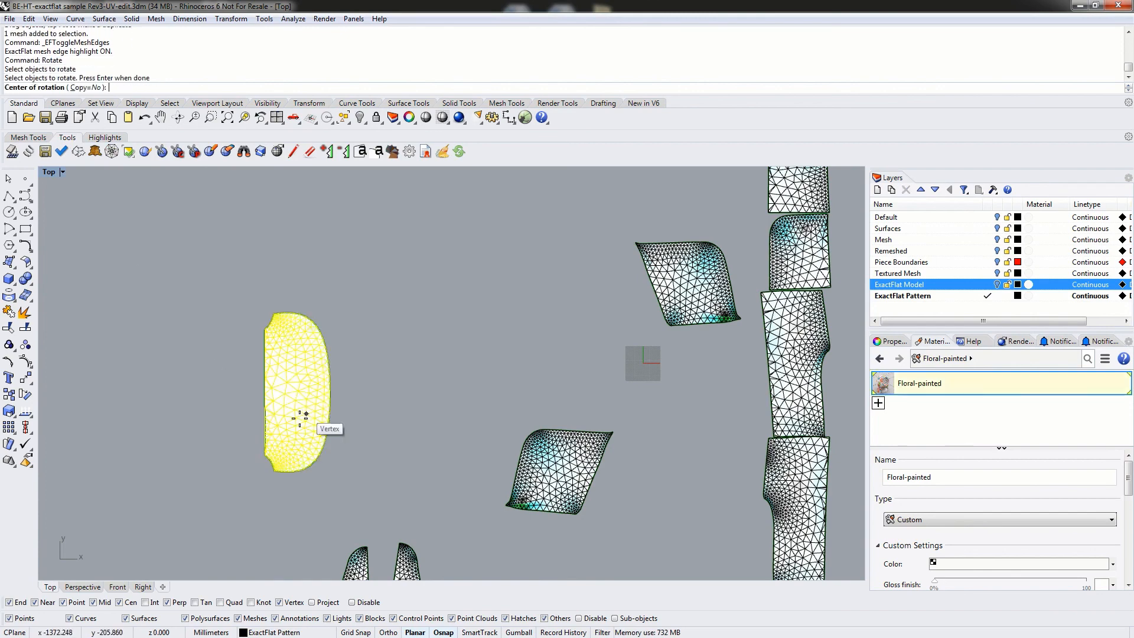
scroll(304, 417, "up", 6)
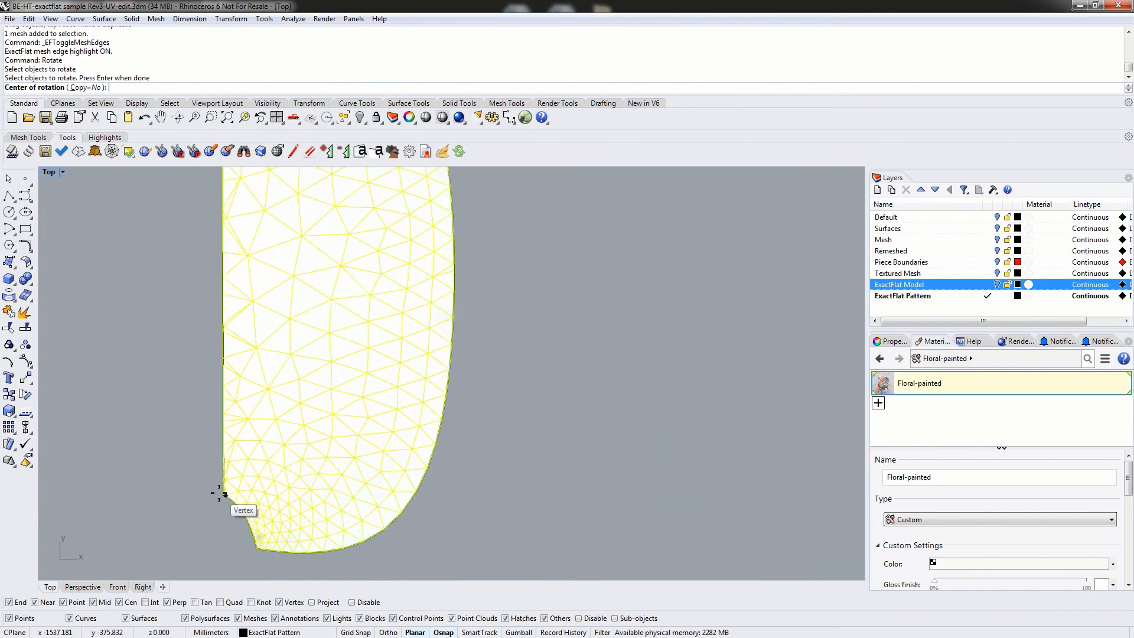
left_click(224, 481)
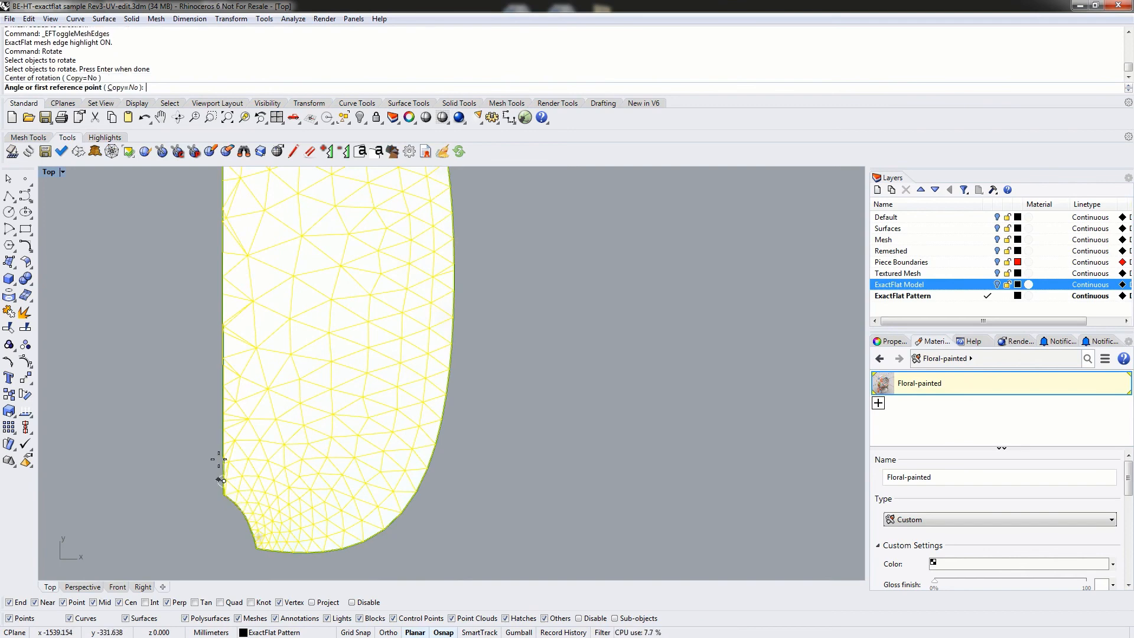
left_click(222, 181)
scroll(551, 260, "down", 5)
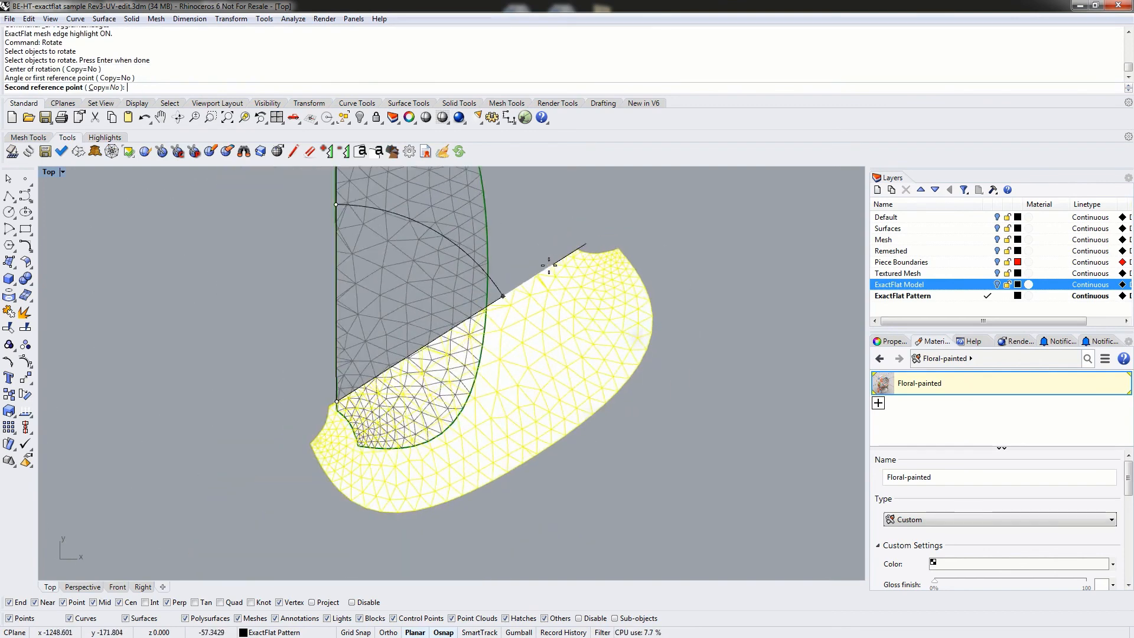
left_click(694, 319)
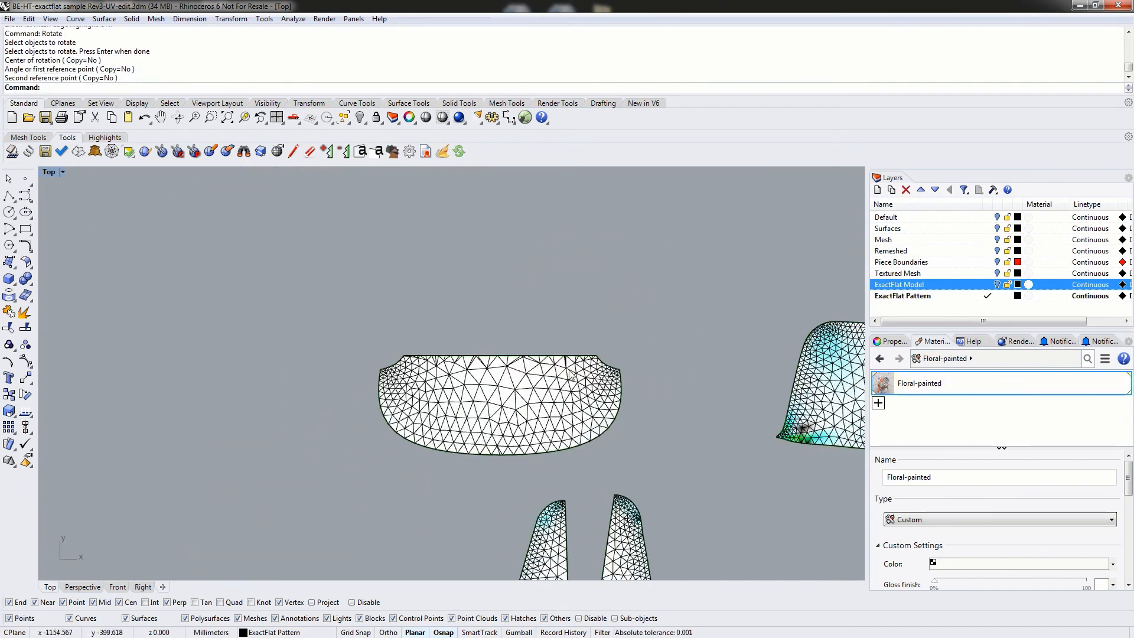
scroll(518, 313, "down", 6)
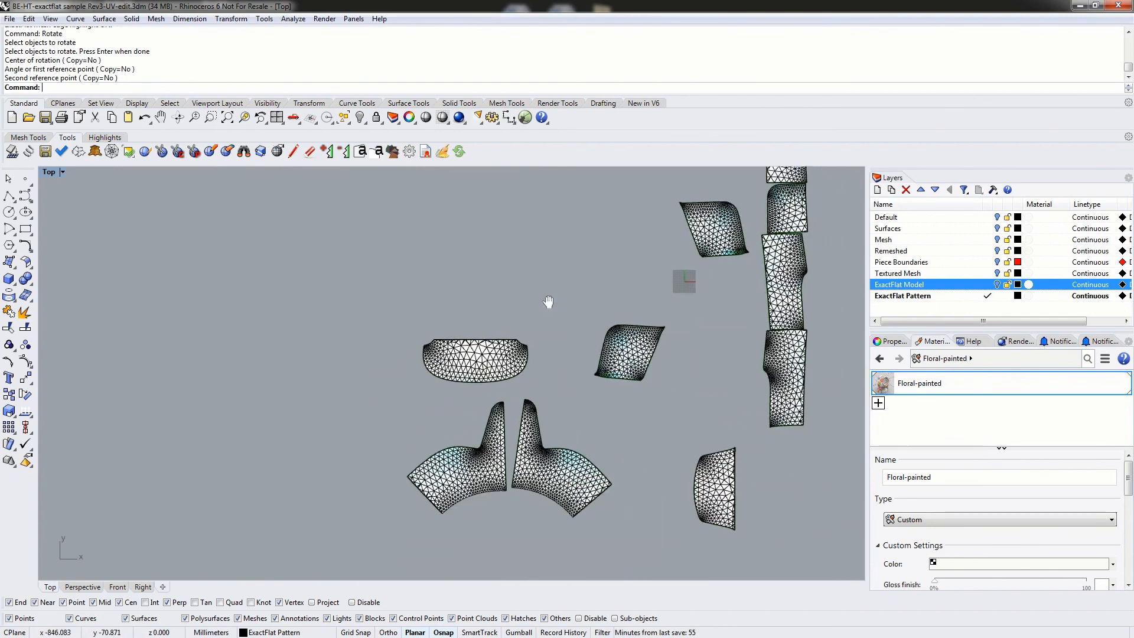
Move the rotated oval piece further away from the other pieces into open space above the paired curved pieces
left_click(327, 394)
left_click_drag(326, 394, 278, 351)
key("Escape")
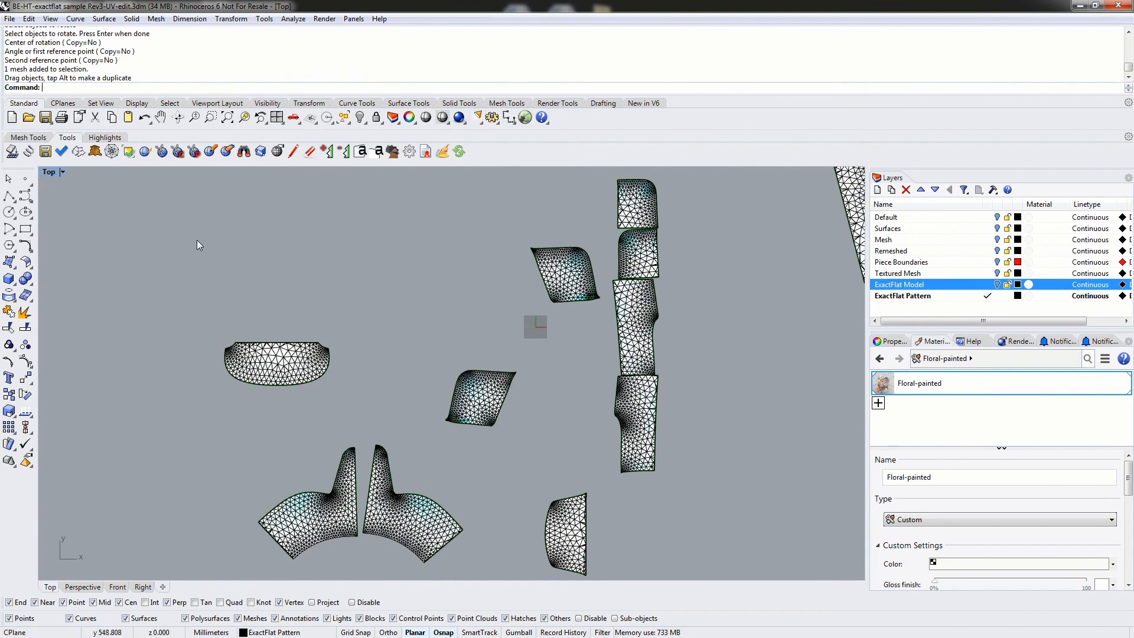
Start EFFind with an offset of 300 and bring the neighbouring piece to the oval piece's straight edge
left_click(243, 152)
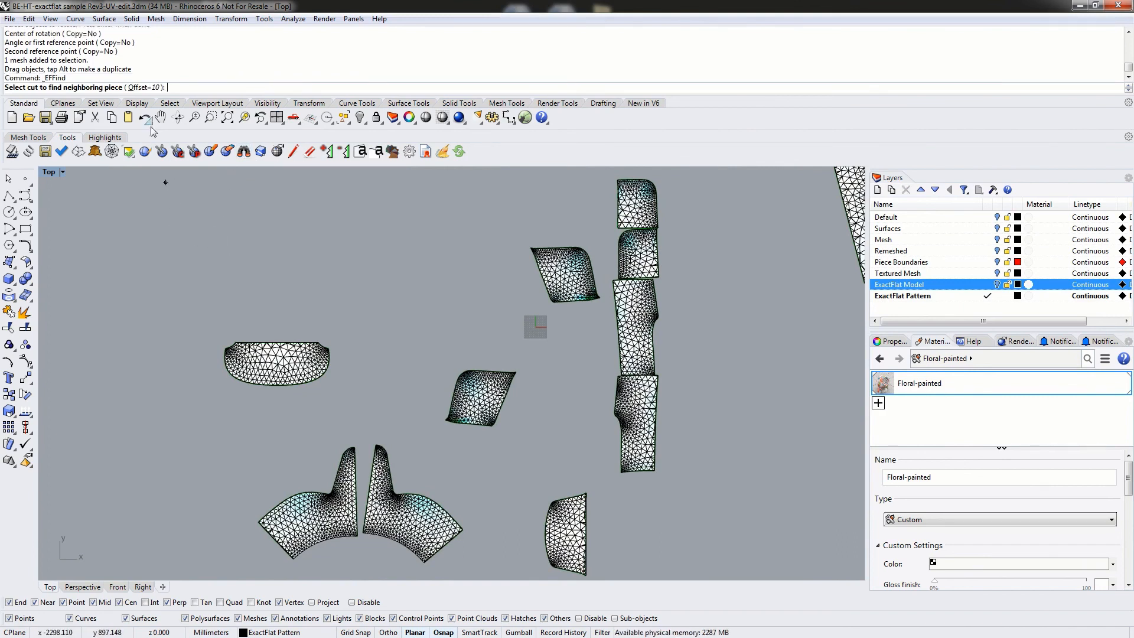
left_click(143, 87)
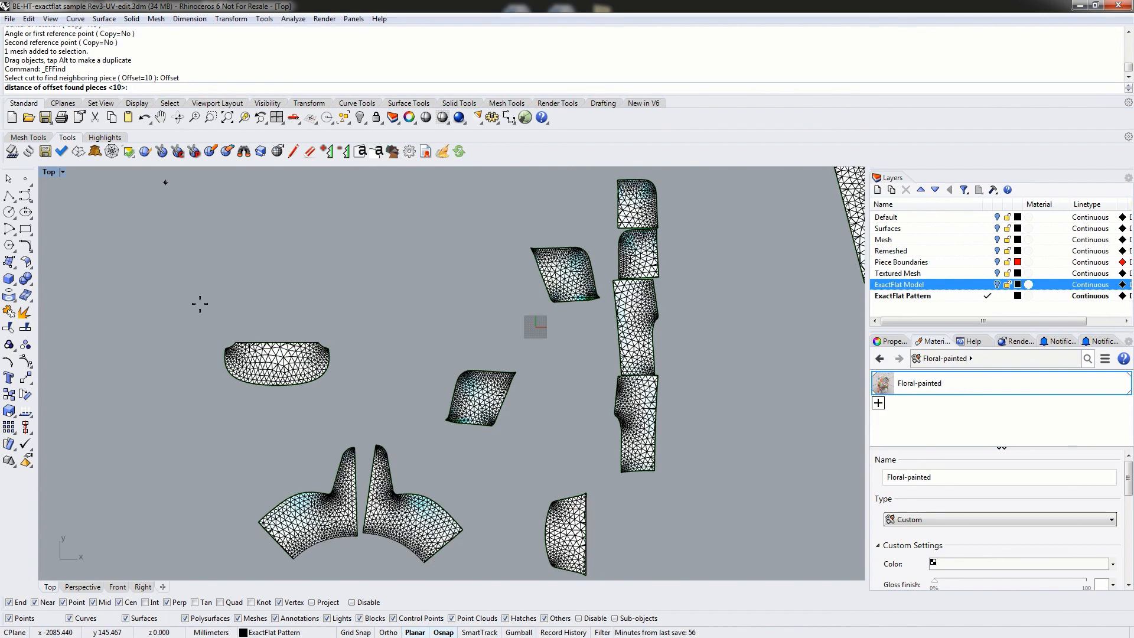
type("300")
key("Return")
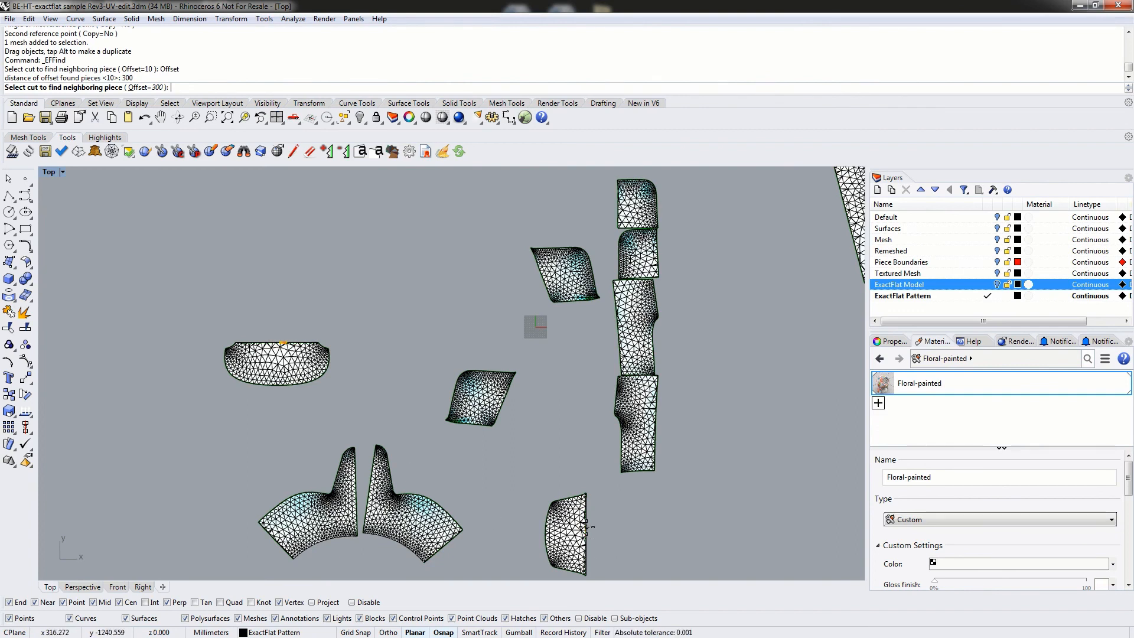
left_click(282, 342)
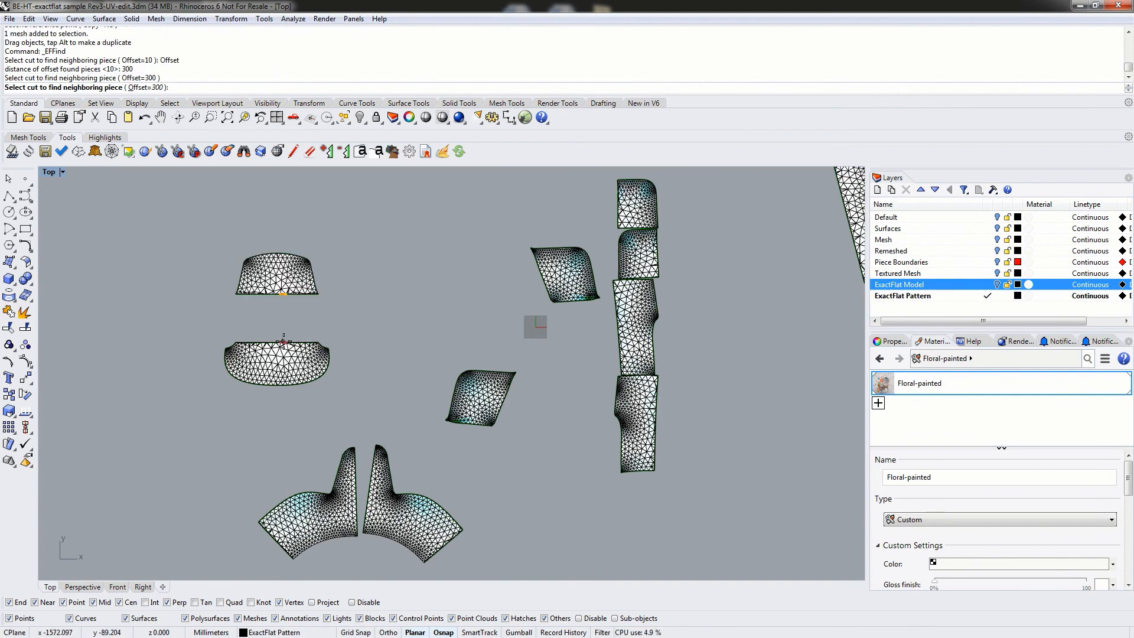
right_click_drag(252, 242, 316, 303)
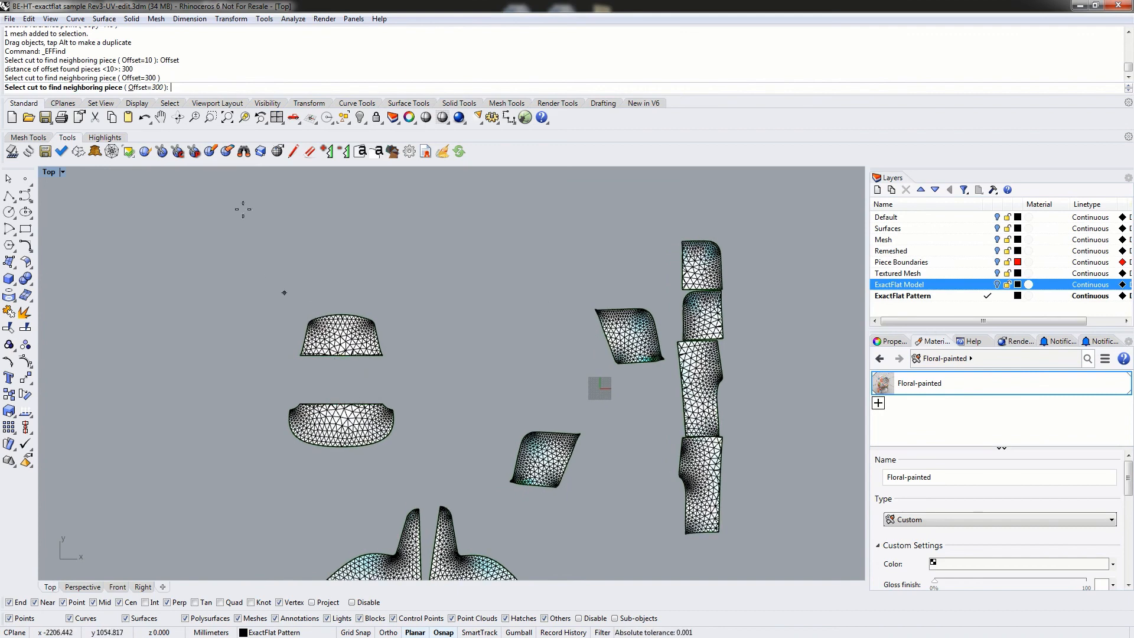
Set the EFFind offset to 100 and find the neighbour of the oval piece's straight edge again
left_click(144, 87)
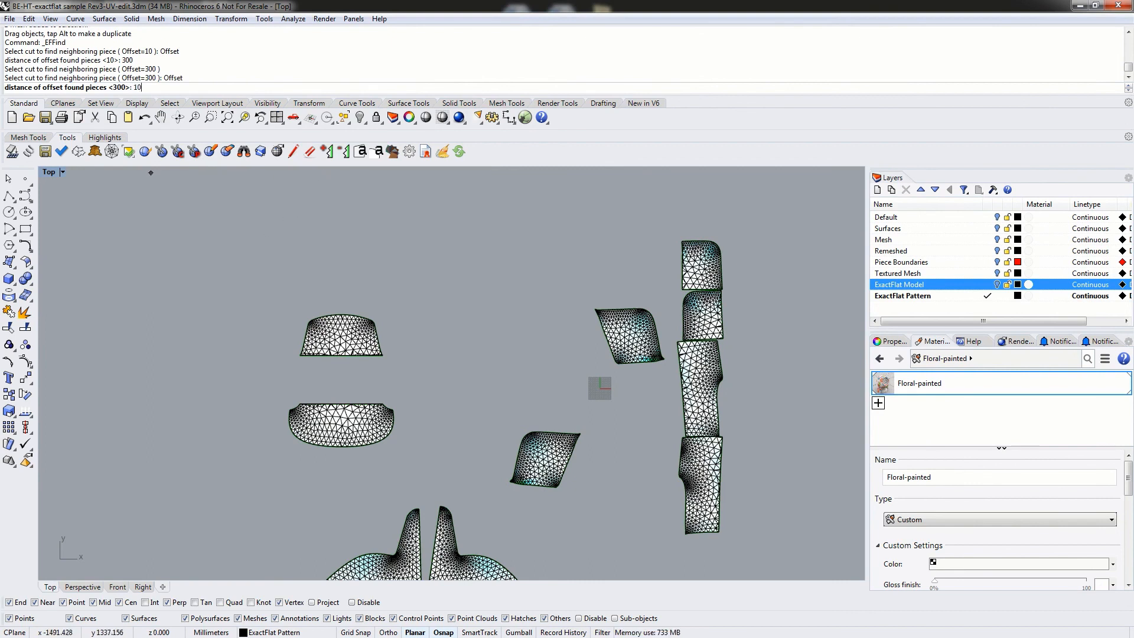
type("100")
key("Return")
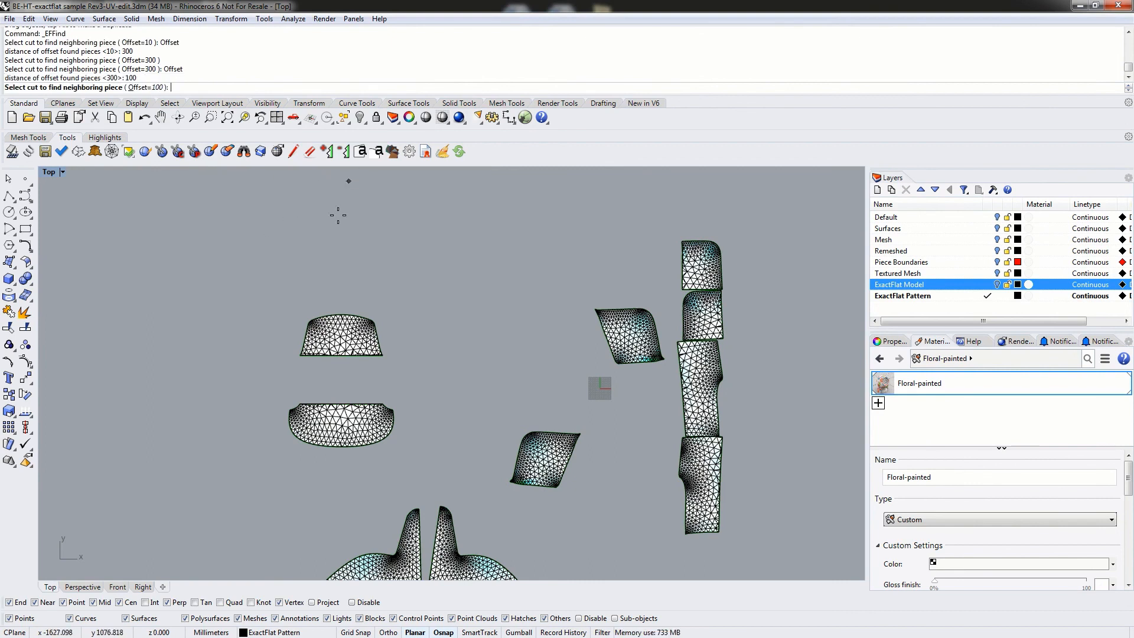
left_click(346, 404)
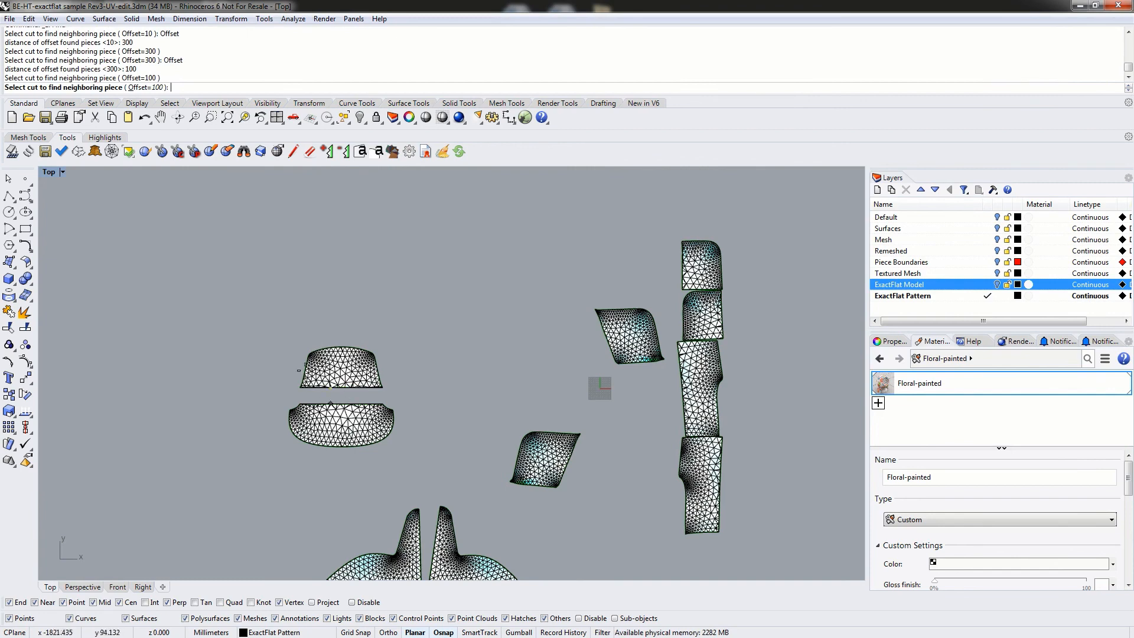
Find the neighbouring pieces at both slanted sides and both halves of the curved upper edge of the trapezoidal piece
scroll(255, 319, "down", 3)
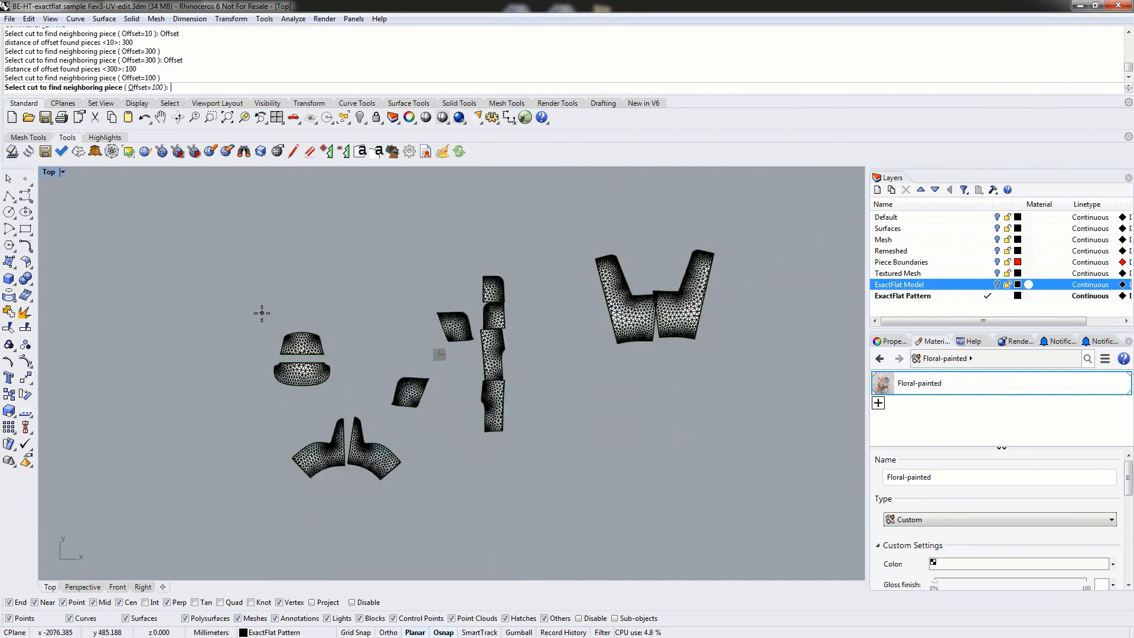
left_click(280, 346)
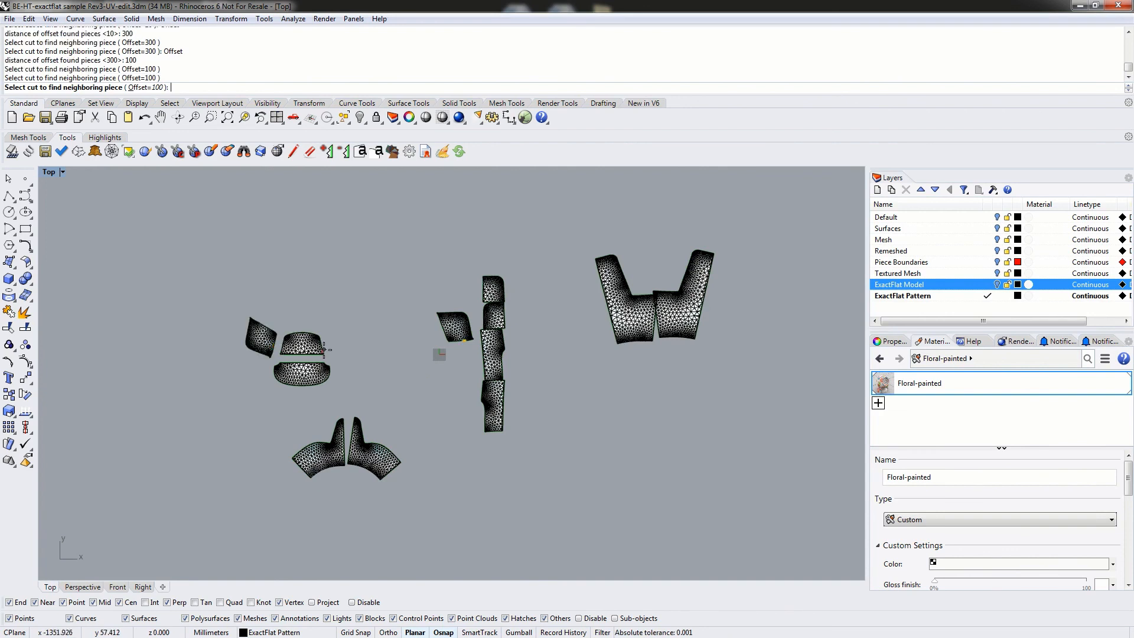
left_click(324, 350)
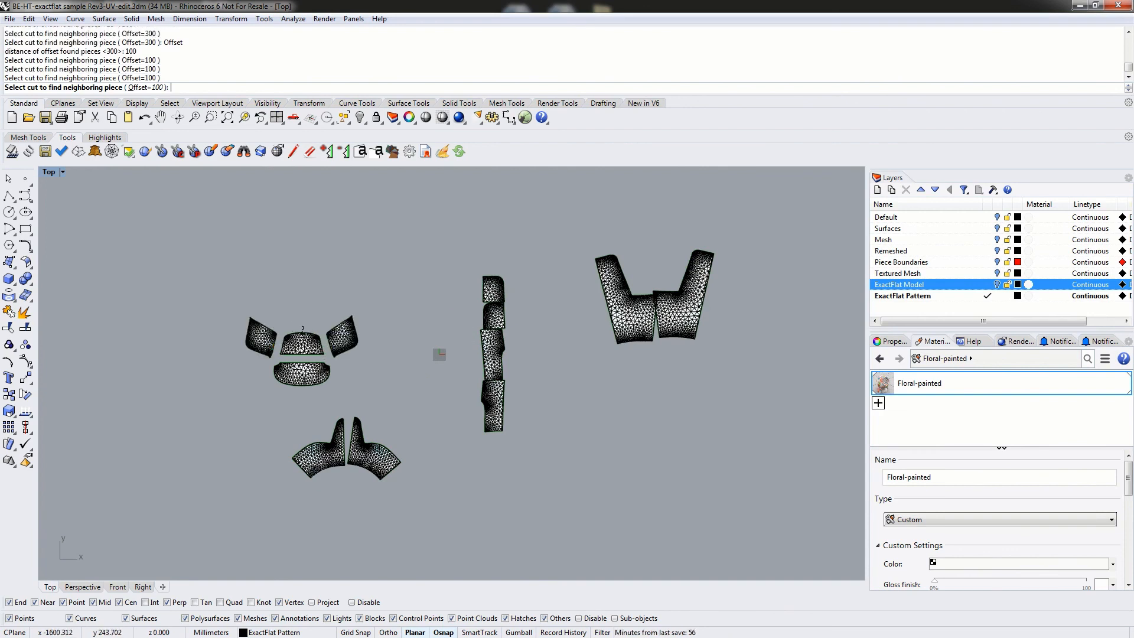
left_click(293, 331)
left_click(313, 329)
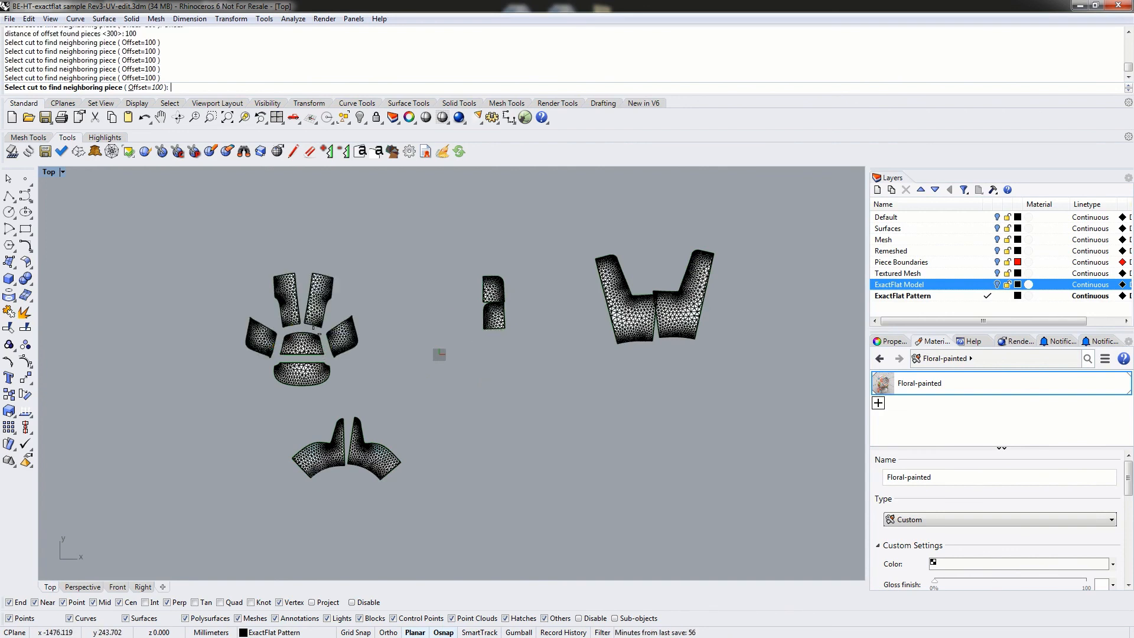
Find the small end pieces for the two notched strips and attach the large L-shaped pieces to the far ends of those end pieces
right_click_drag(319, 261, 328, 354)
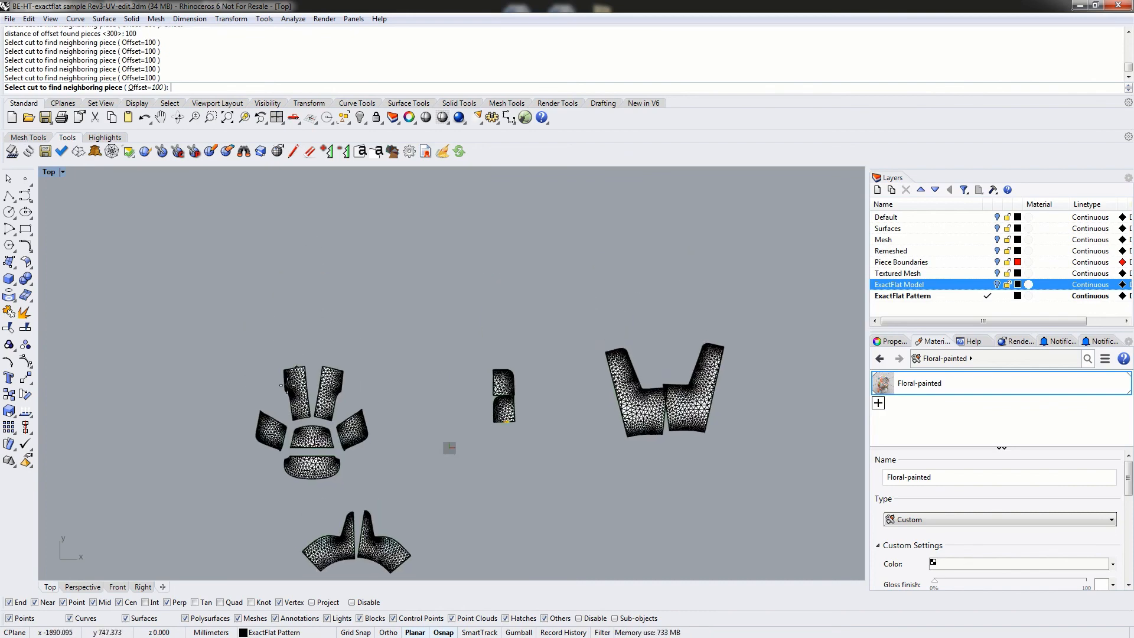
left_click(252, 425)
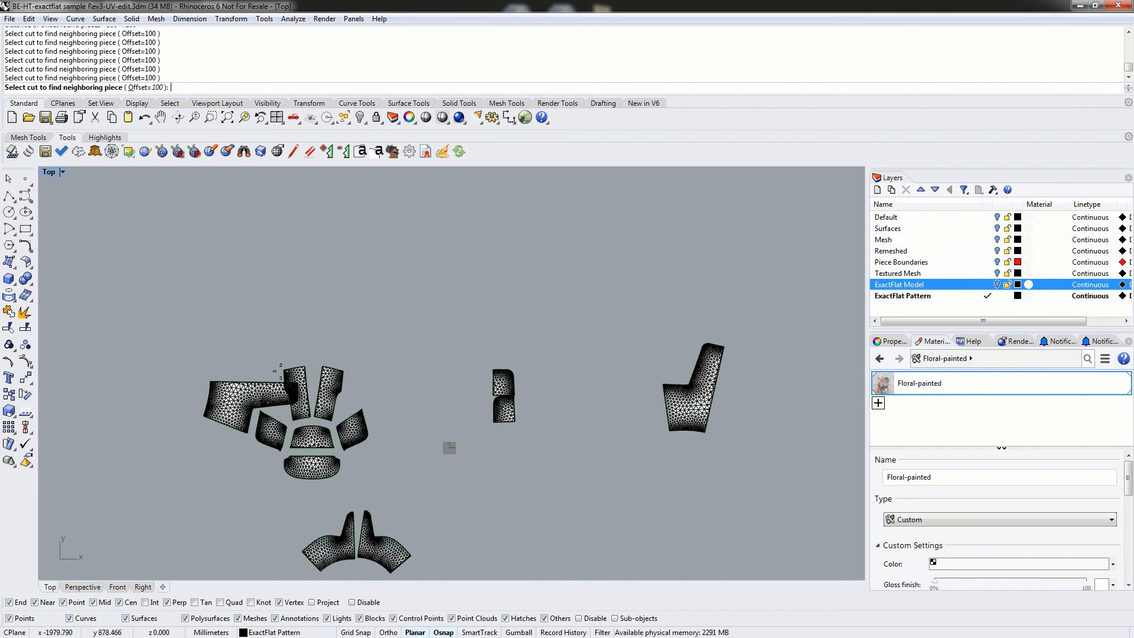
left_click(288, 365)
left_click(333, 365)
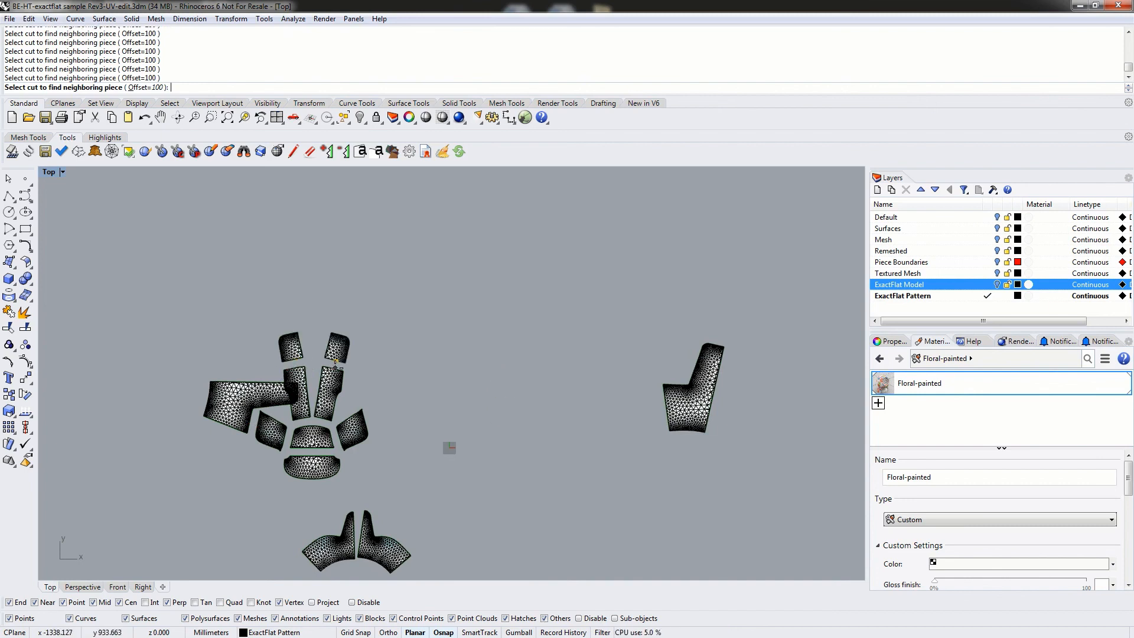
left_click(297, 329)
left_click(341, 332)
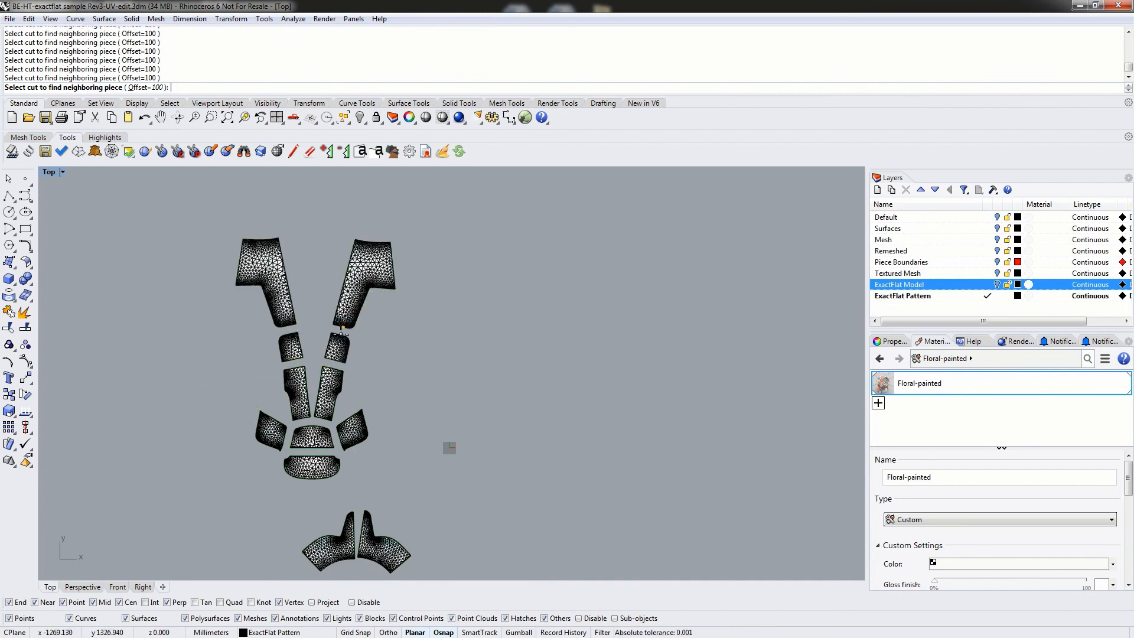
right_click_drag(386, 482, 371, 351)
right_click_drag(276, 354, 270, 377)
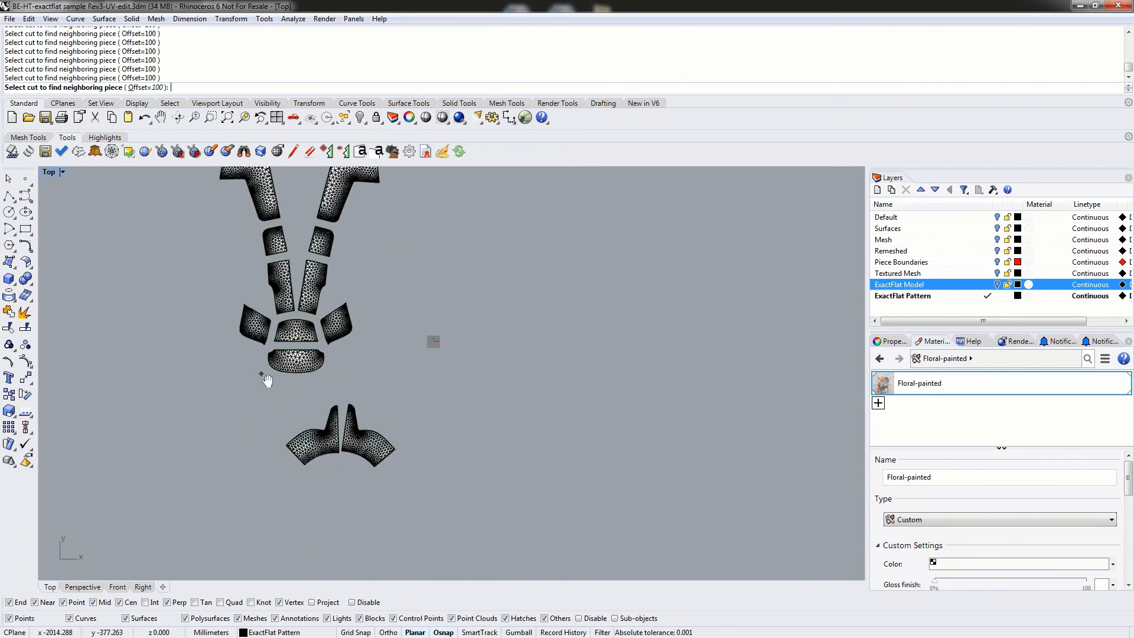
Find the neighbouring pieces at both halves of the oval piece's curved lower edge with EFFind
left_click(273, 369)
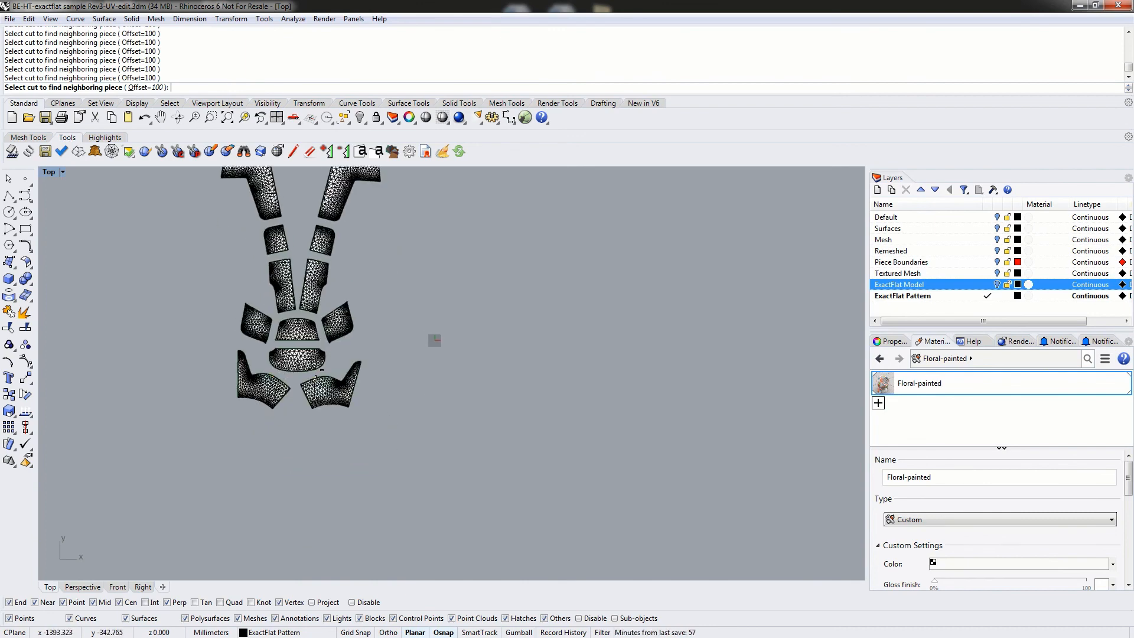
left_click(317, 374)
right_click(484, 387)
Move the two large L-shaped pieces upward and closer together, leaving a gap above the small end pieces
right_click_drag(392, 234, 468, 287)
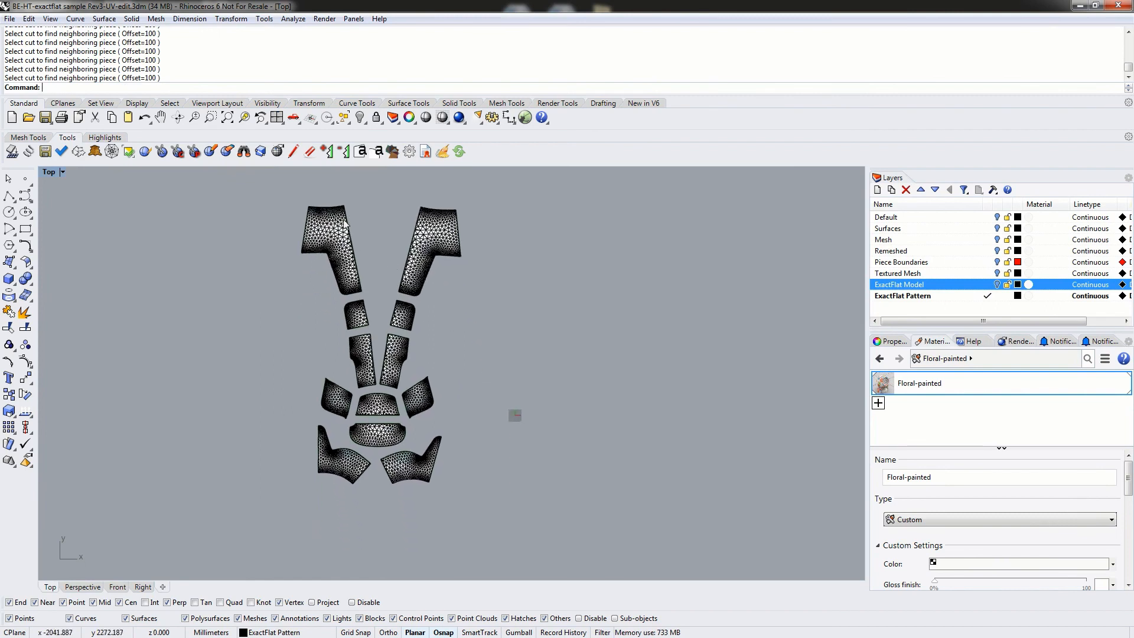
left_click_drag(357, 249, 412, 244)
left_click(460, 289)
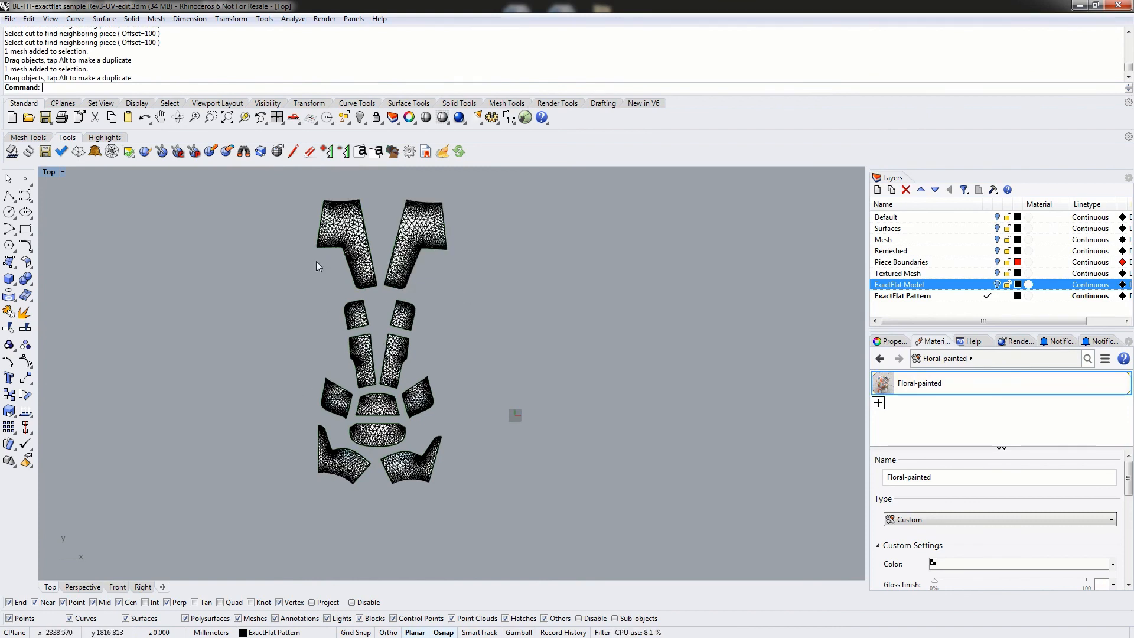
right_click_drag(317, 266, 369, 298)
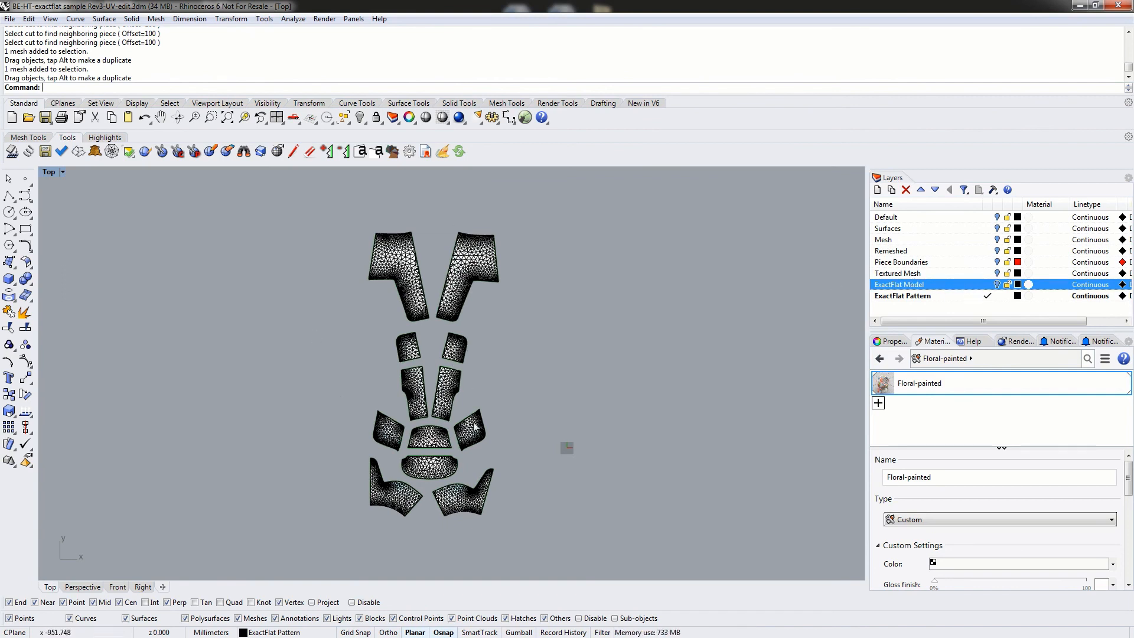
Set the Top viewport to Rendered display and examine the floral texture across the pattern pieces
left_click(49, 172)
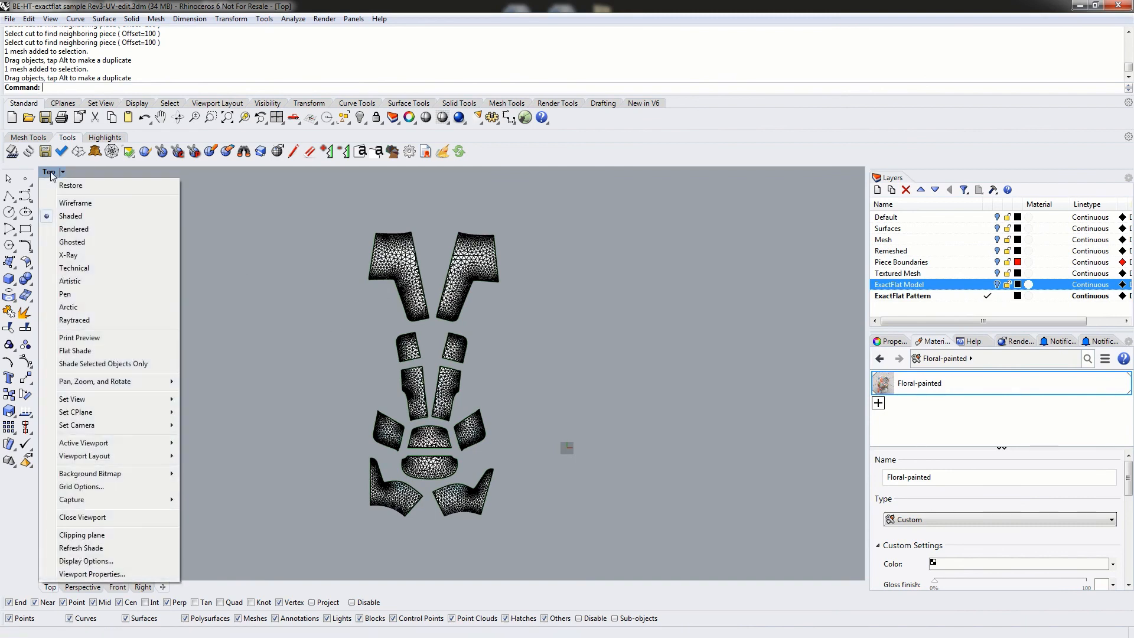
left_click(74, 228)
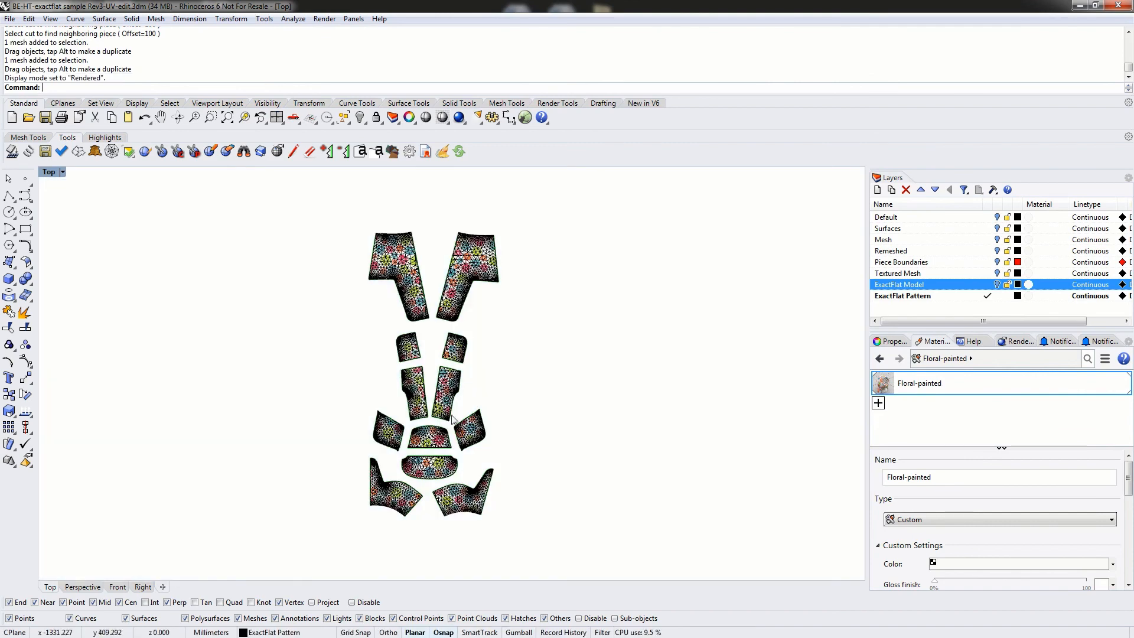
scroll(424, 278, "up", 3)
scroll(424, 278, "up", 2)
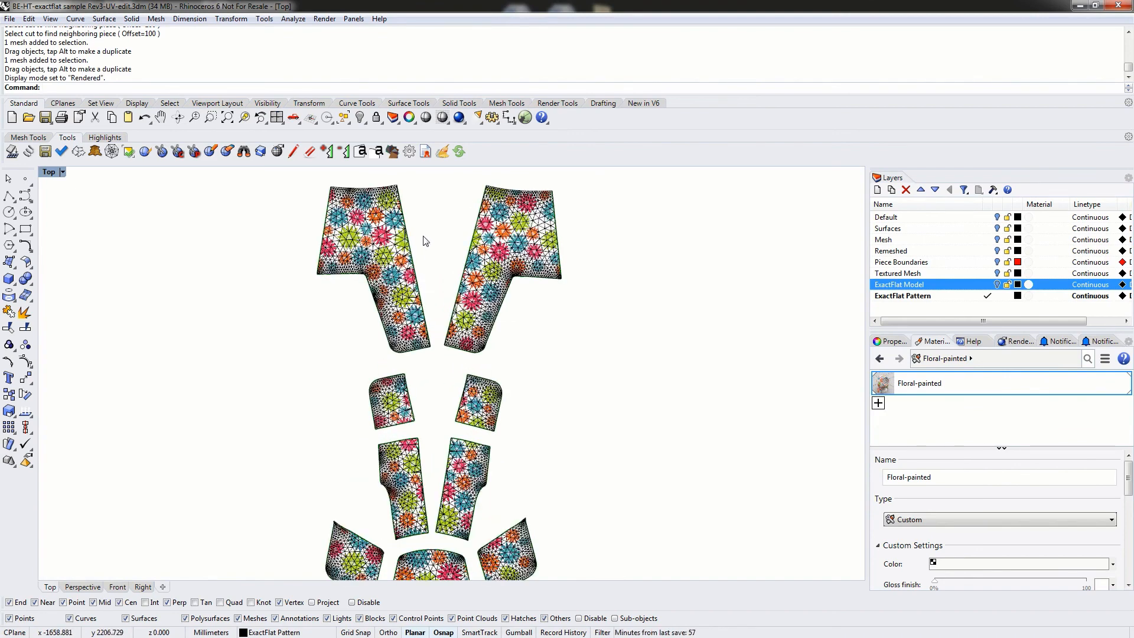
scroll(433, 396, "up", 1)
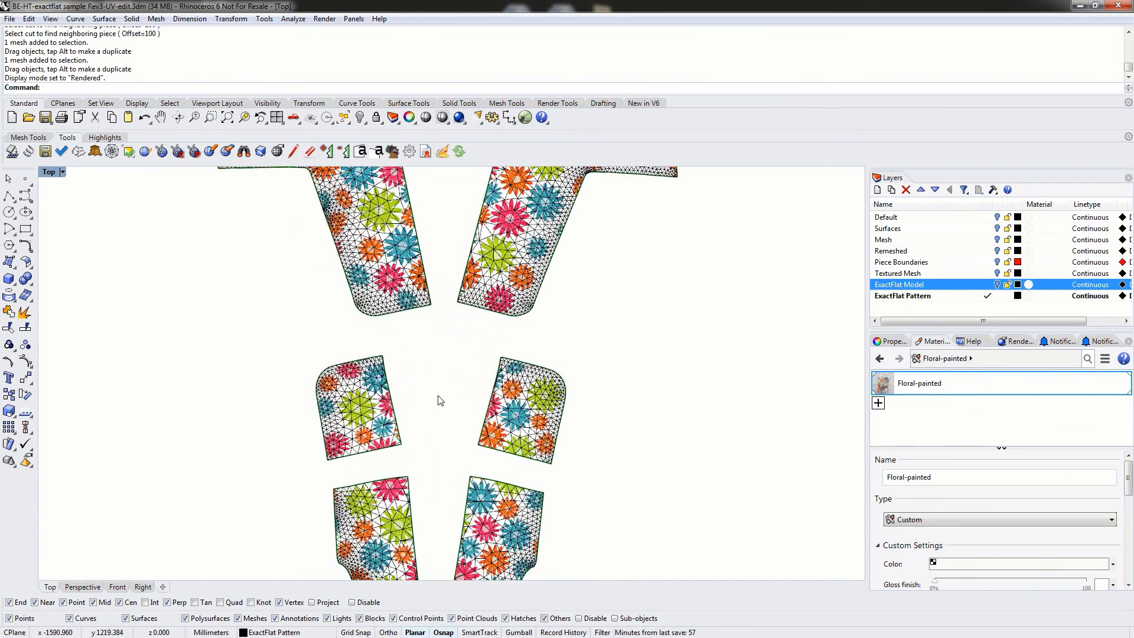
scroll(435, 399, "up", 2)
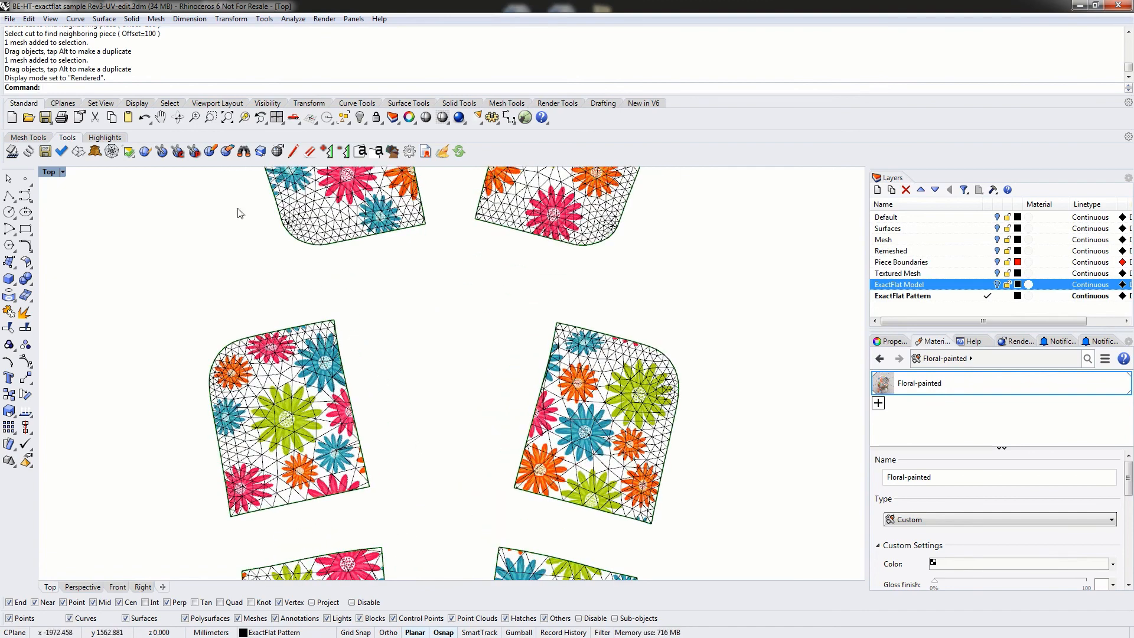
Set the EFFind offset to 0 and join the right small end piece to the left one along its inner edge
left_click(245, 153)
left_click(142, 87)
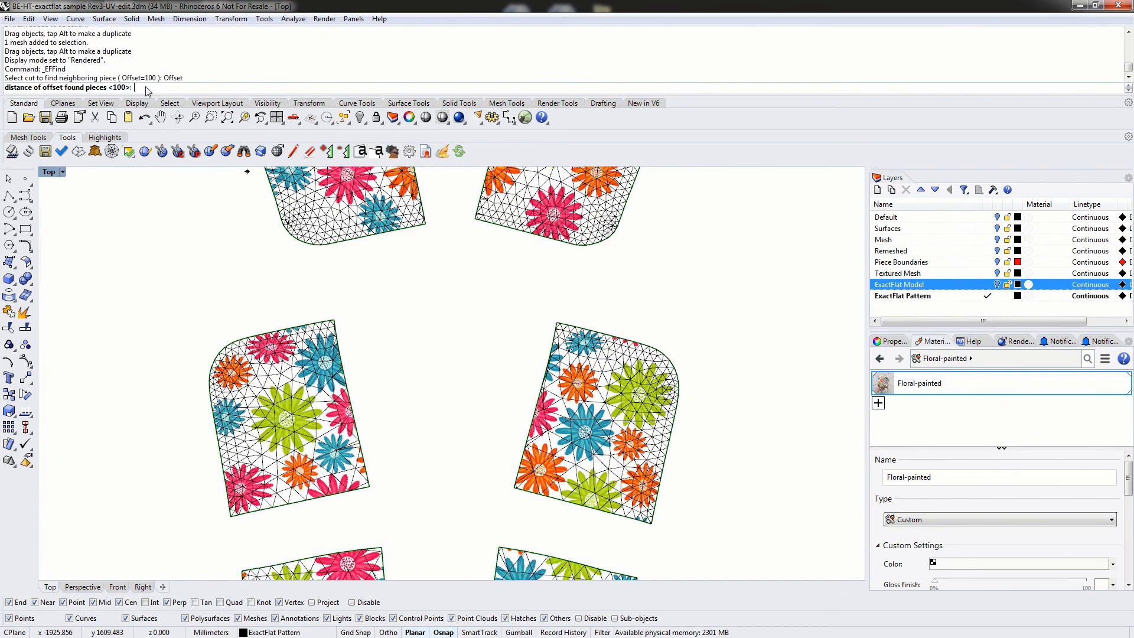
type("0")
key("Return")
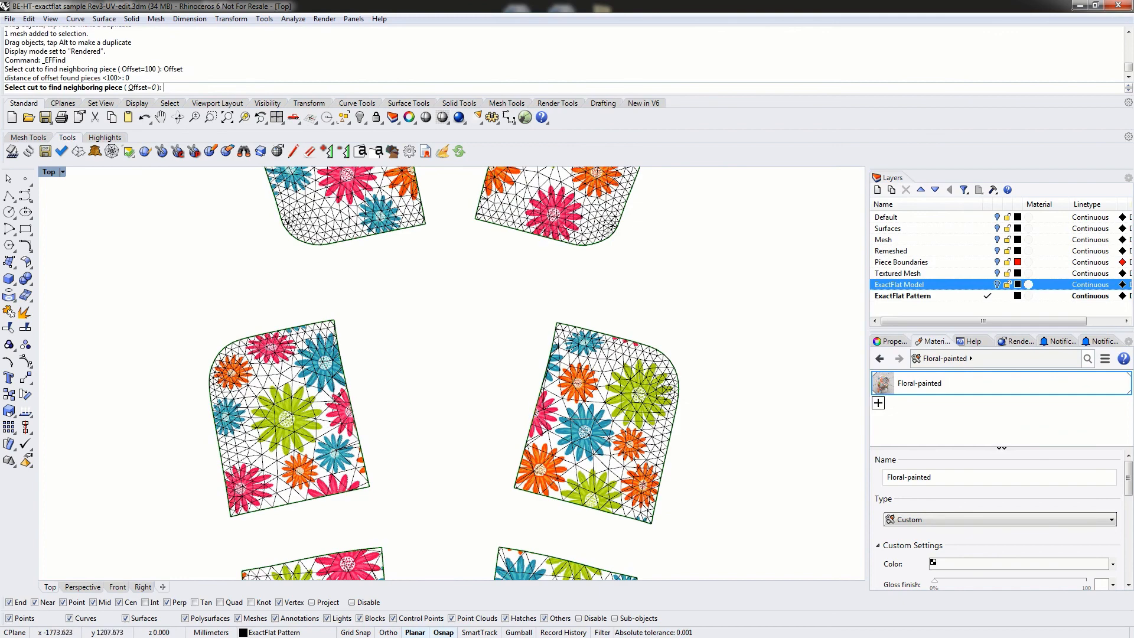
left_click(353, 415)
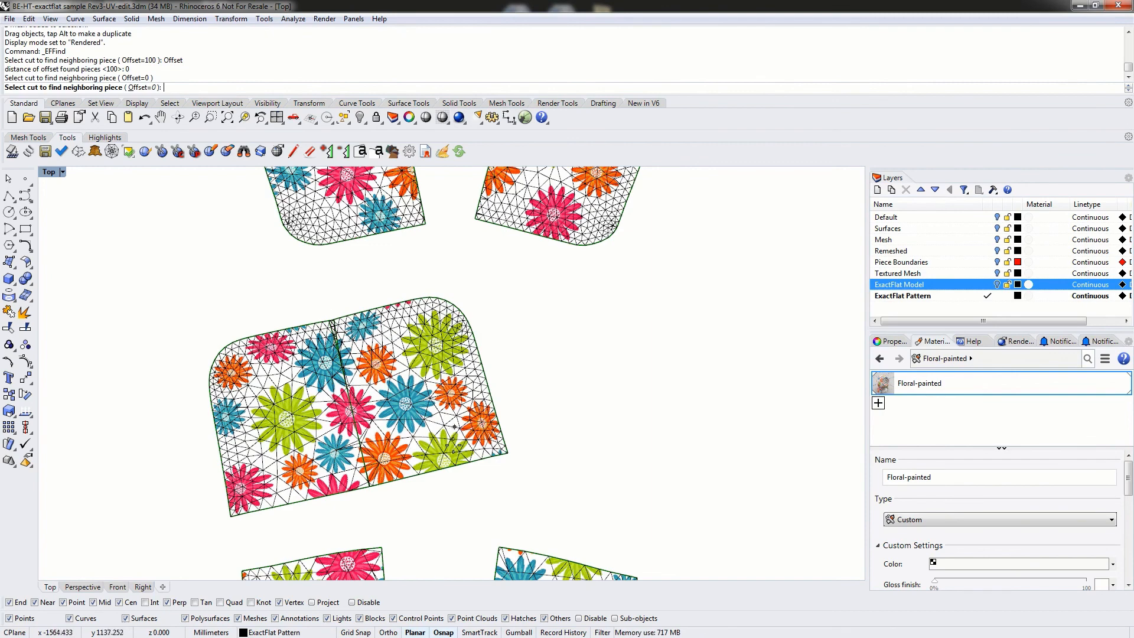
left_click(479, 453)
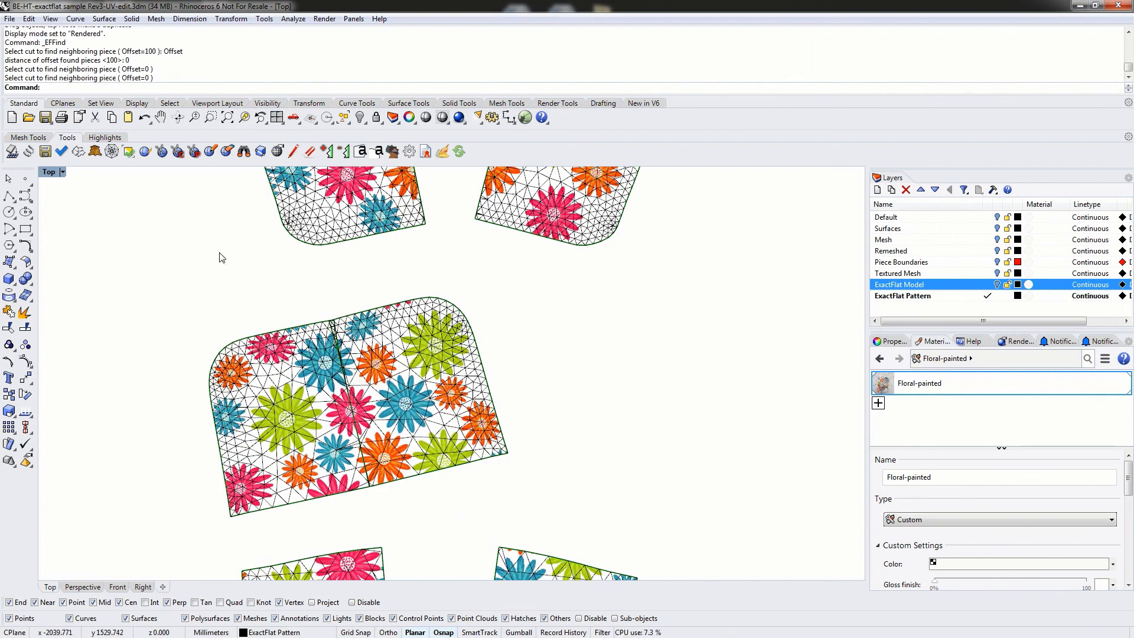
Set the EFFind offset to 100 and bring the small end piece back to the upper edge of the right notched strip
key("Return")
left_click(141, 87)
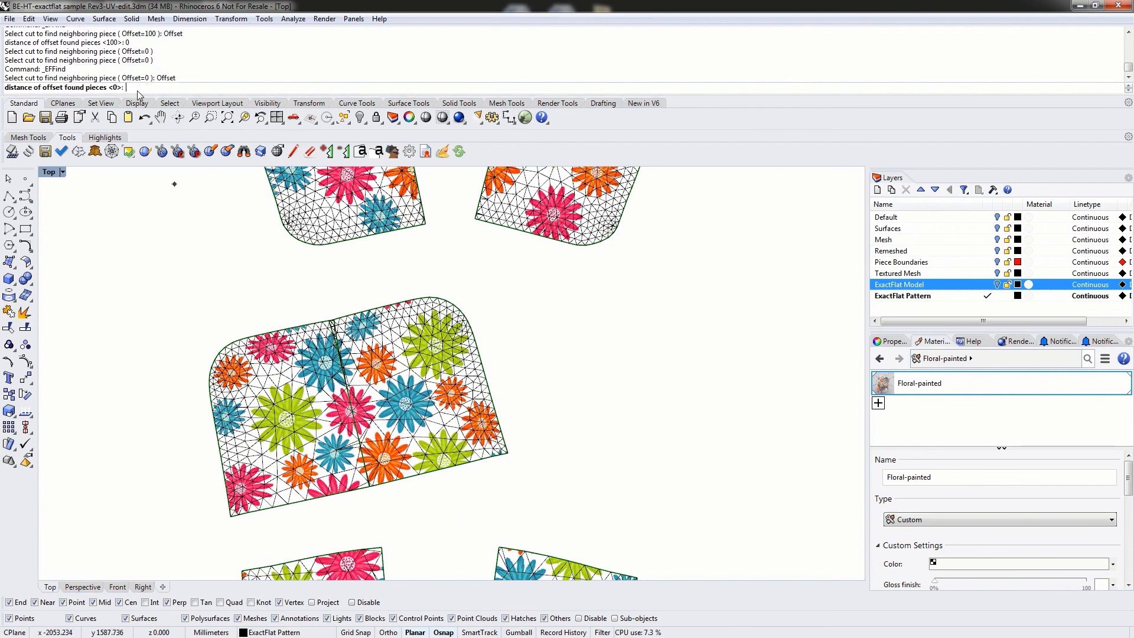
type("100")
key("Return")
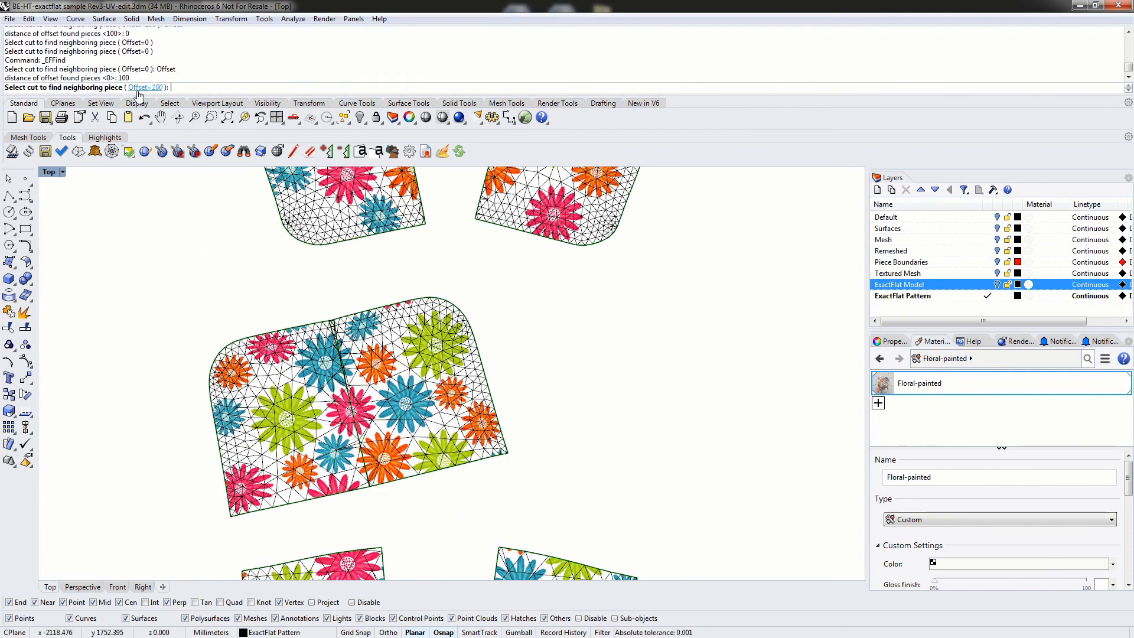
right_click_drag(489, 481, 484, 352)
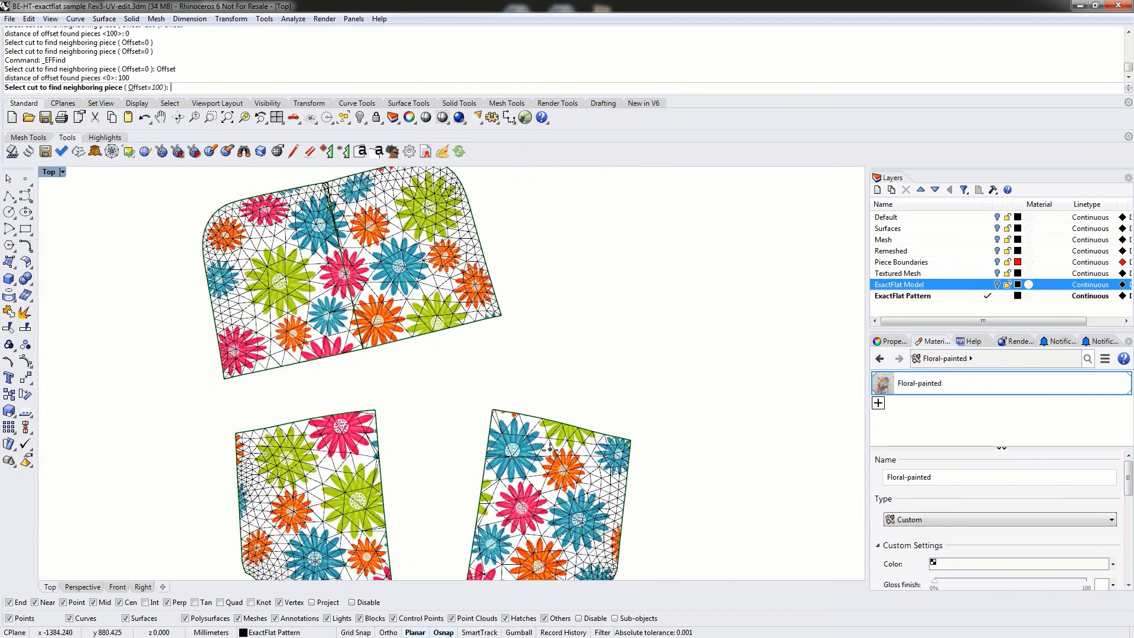
left_click(540, 421)
key("Return")
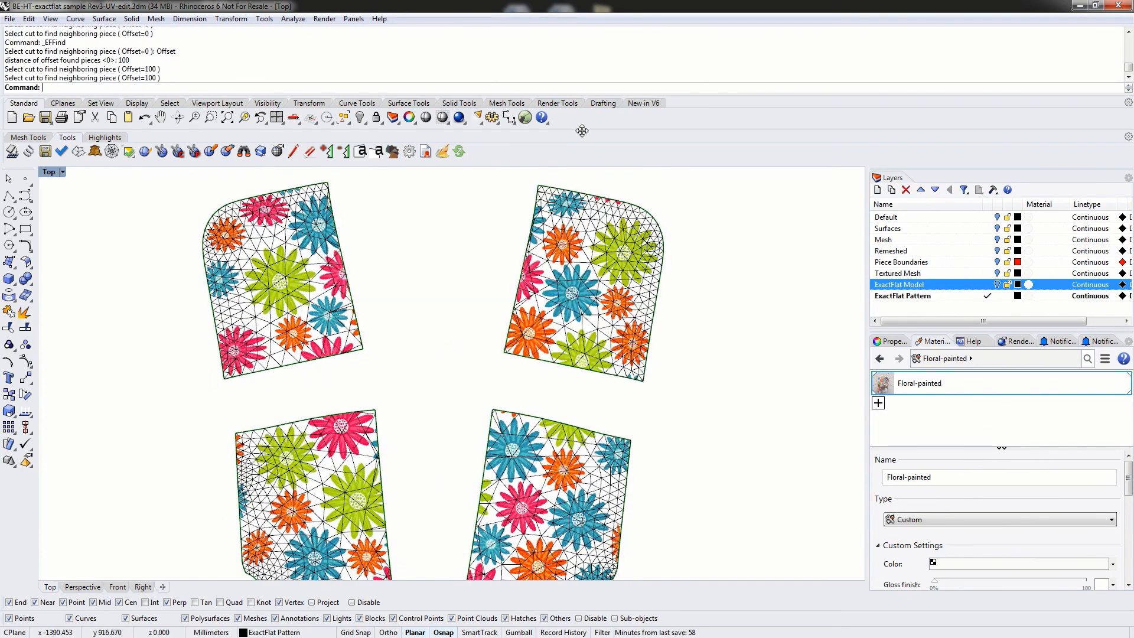
Open the ExactFlat notch tags and start adding tags with the default text %n
scroll(472, 293, "down", 5)
scroll(474, 312, "down", 6)
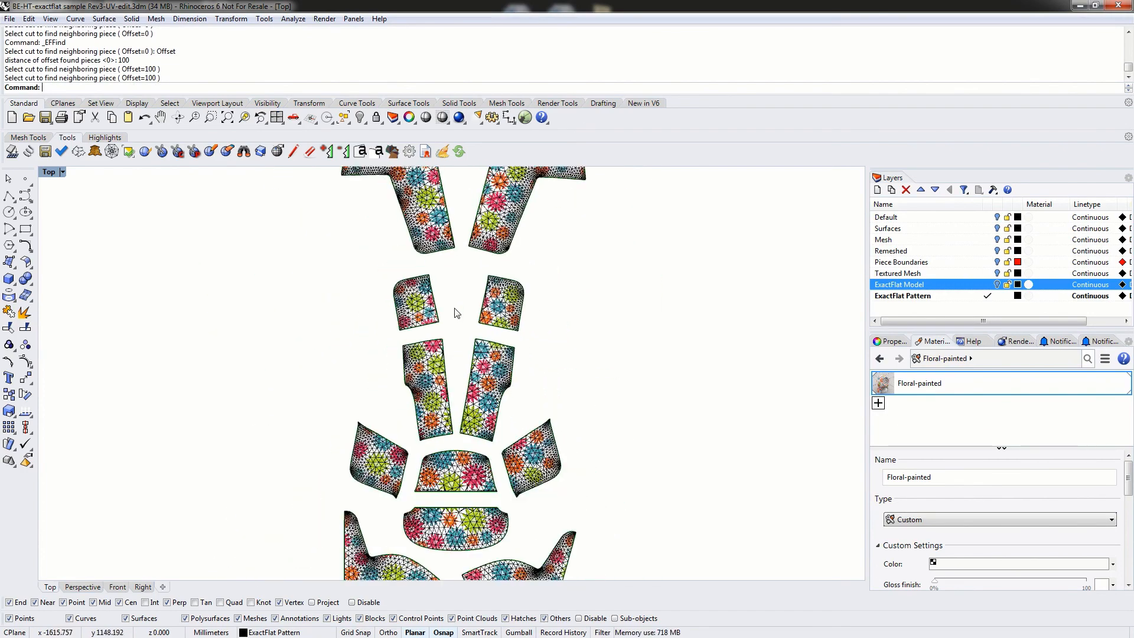
right_click_drag(515, 339, 461, 334)
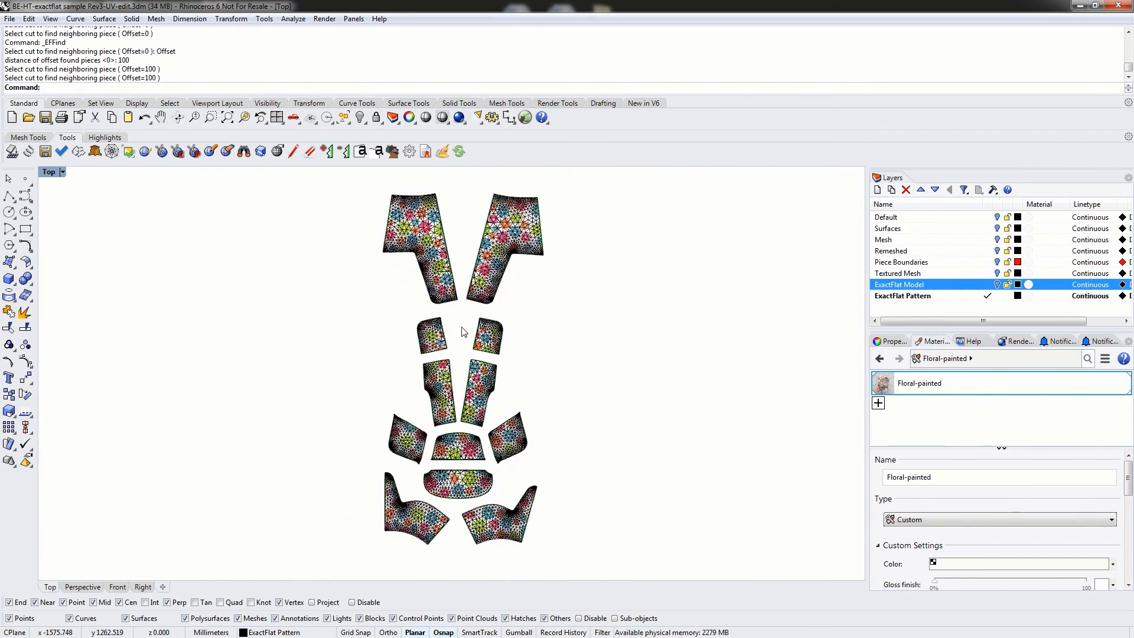
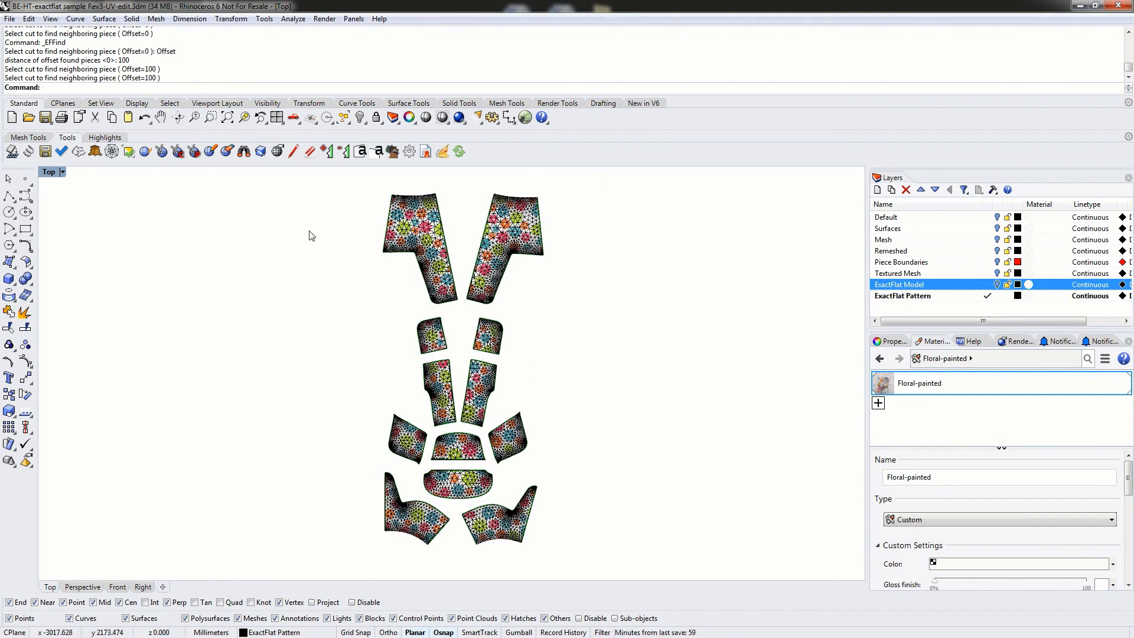
mouse_move(235, 298)
right_mouse_down()
mouse_move(232, 290)
mouse_move(230, 303)
right_mouse_up()
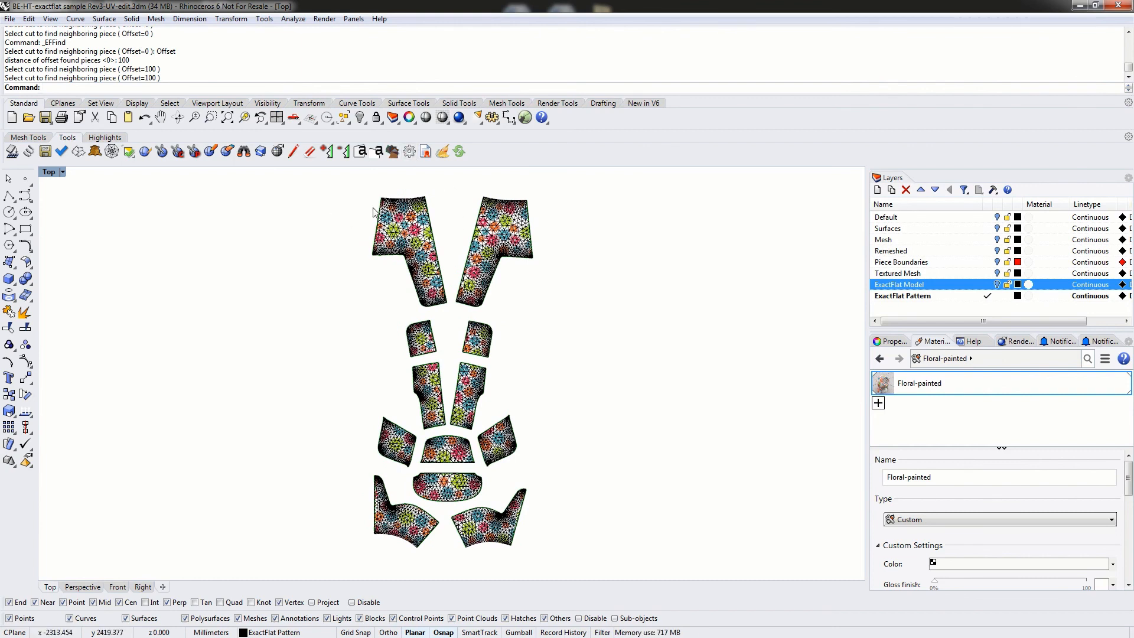
left_click(359, 152)
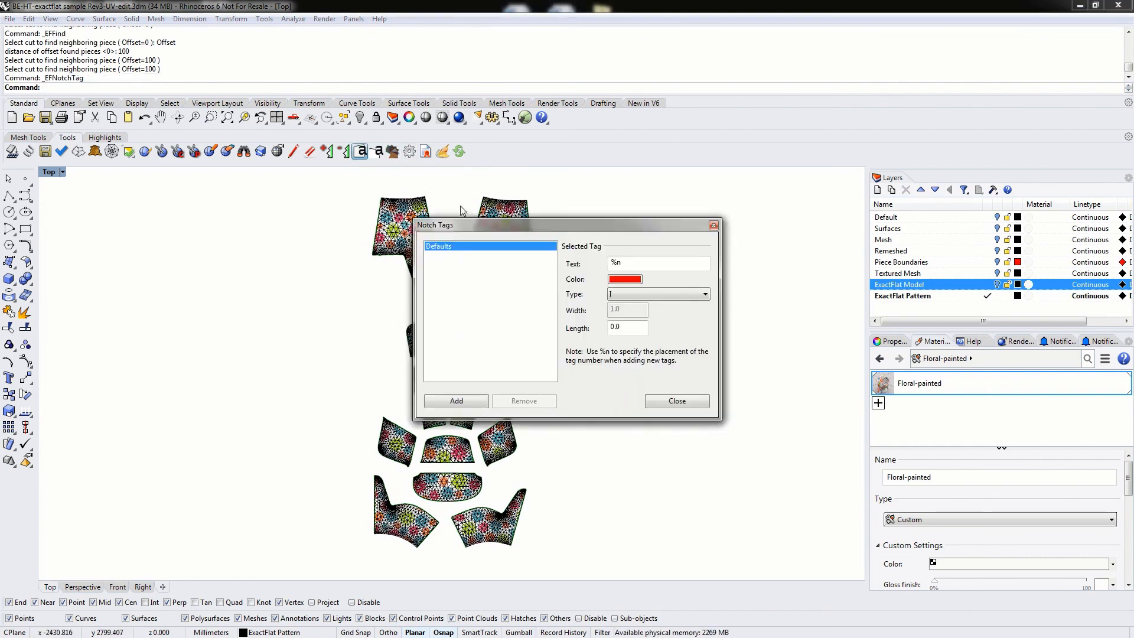
left_click_drag(544, 229, 753, 186)
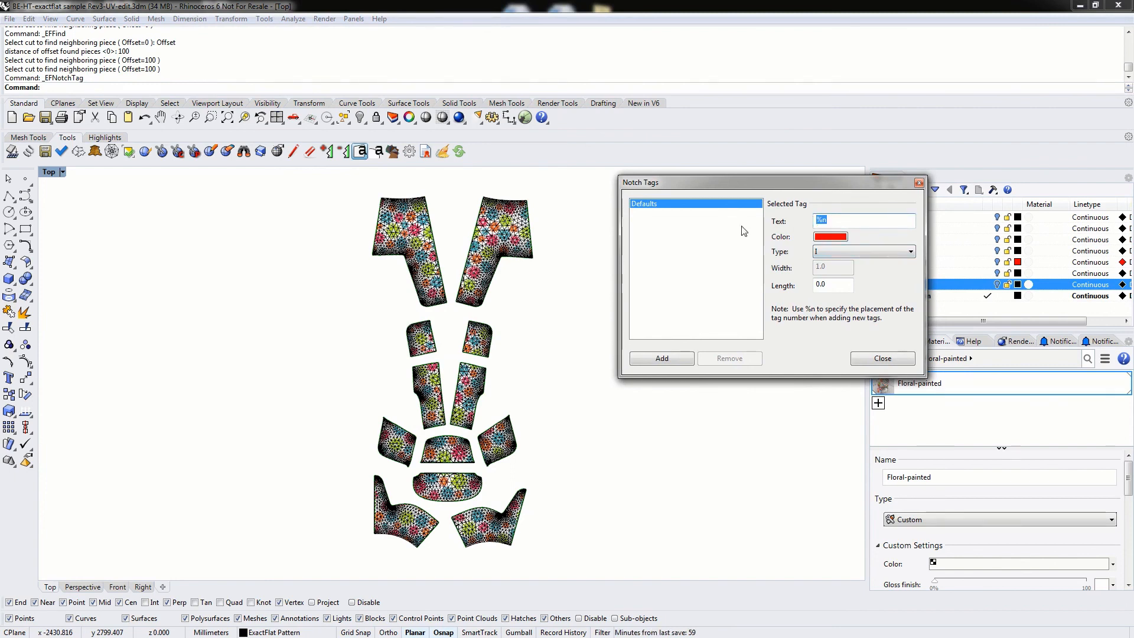
left_click(835, 220)
left_click(666, 357)
Place a notch tag near the lower end of the left L-shaped piece's inner edge and set the viewport to Shaded display
scroll(443, 236, "up", 4)
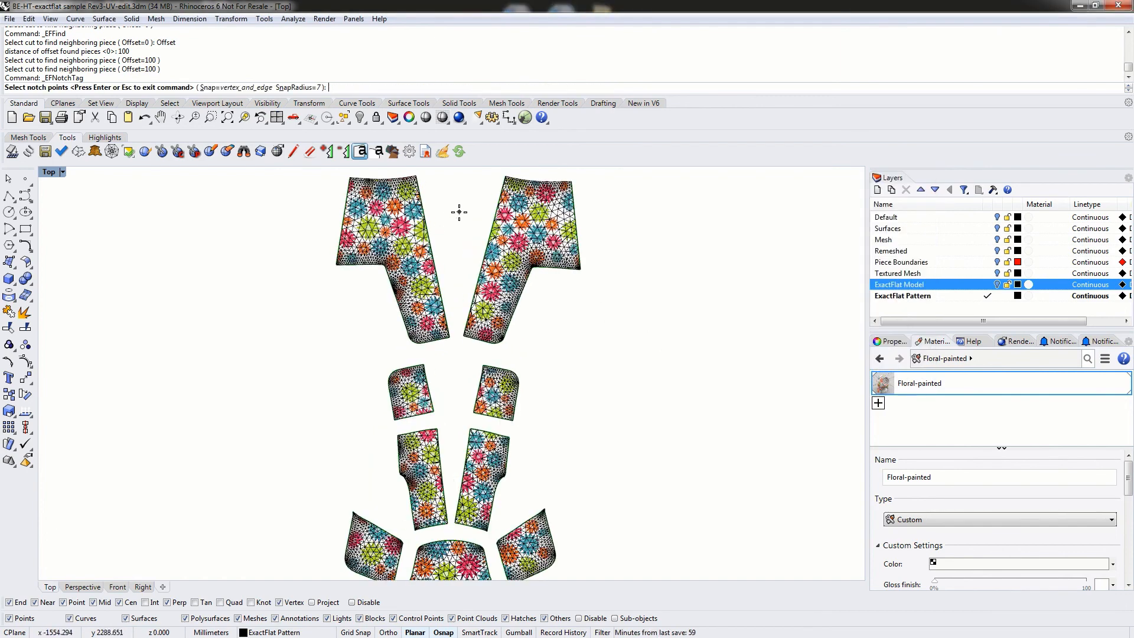
scroll(458, 263, "up", 2)
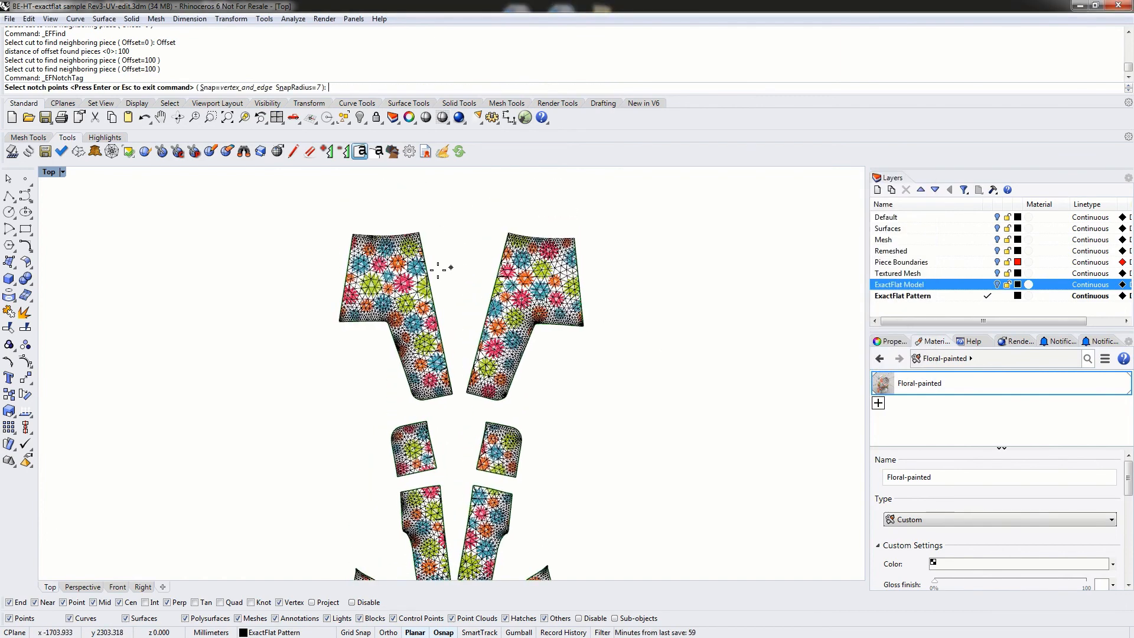
scroll(443, 264, "up", 4)
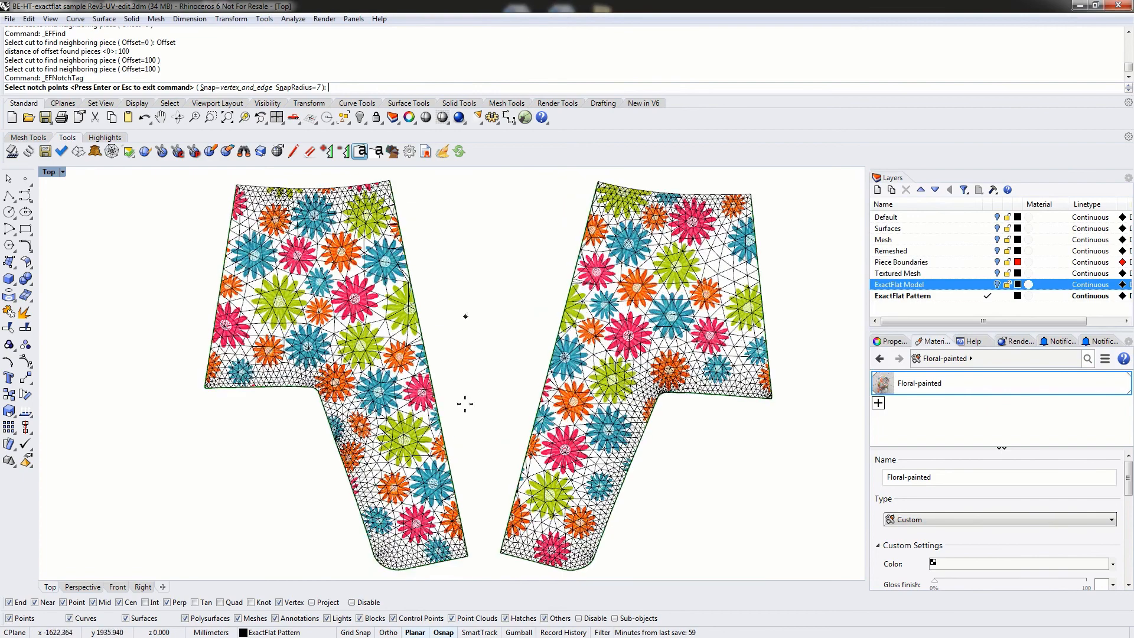
left_click(466, 542)
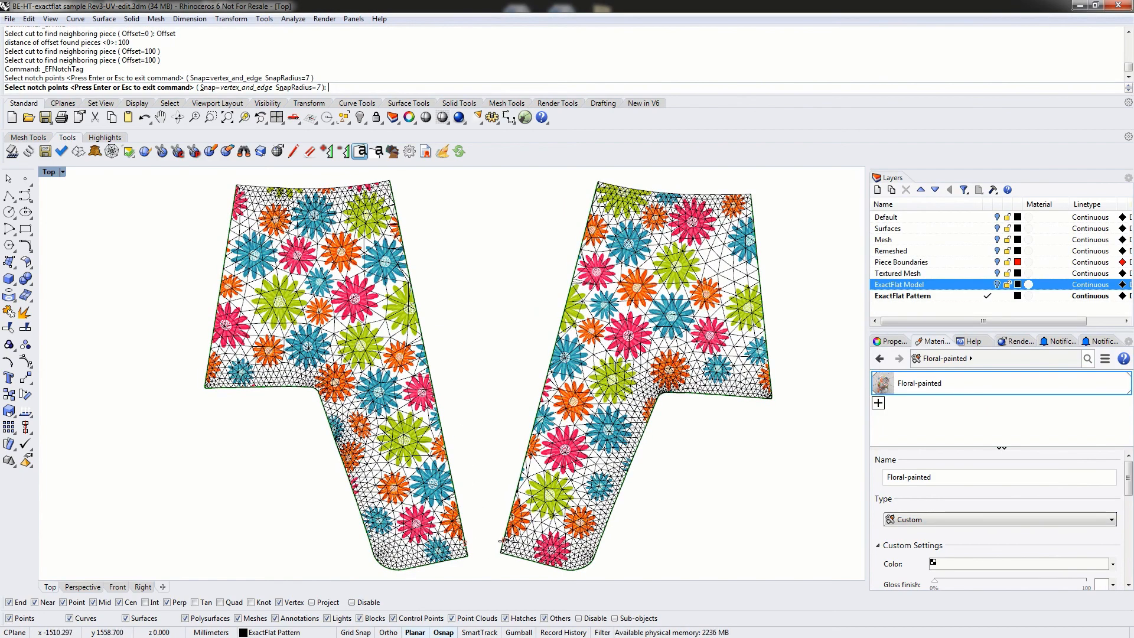
scroll(506, 534, "up", 3)
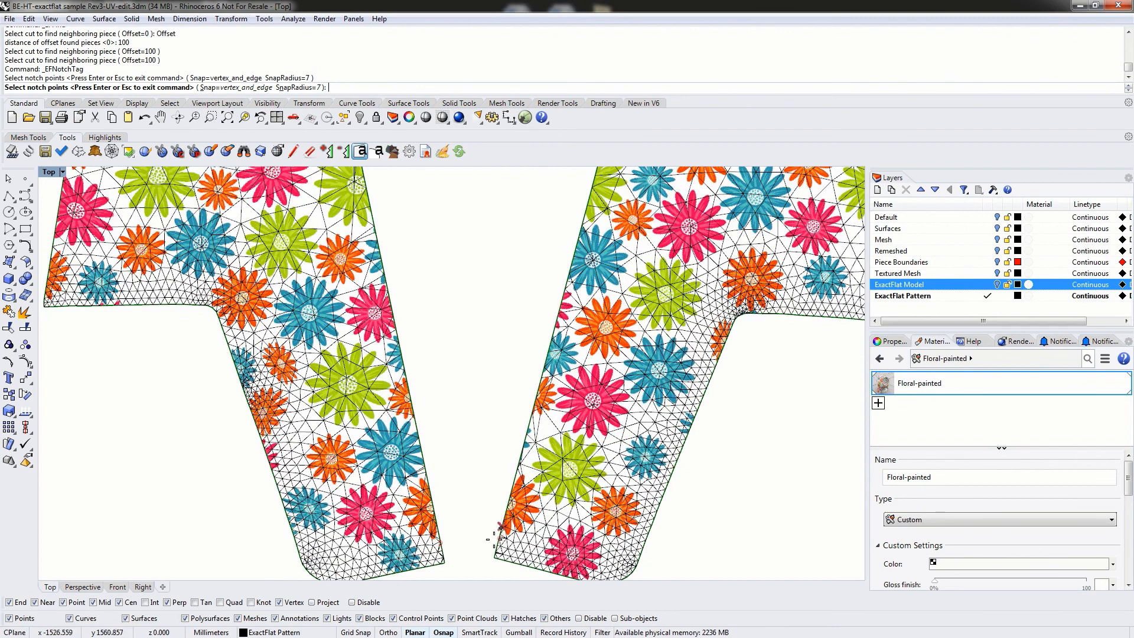
left_click(62, 172)
left_click(71, 218)
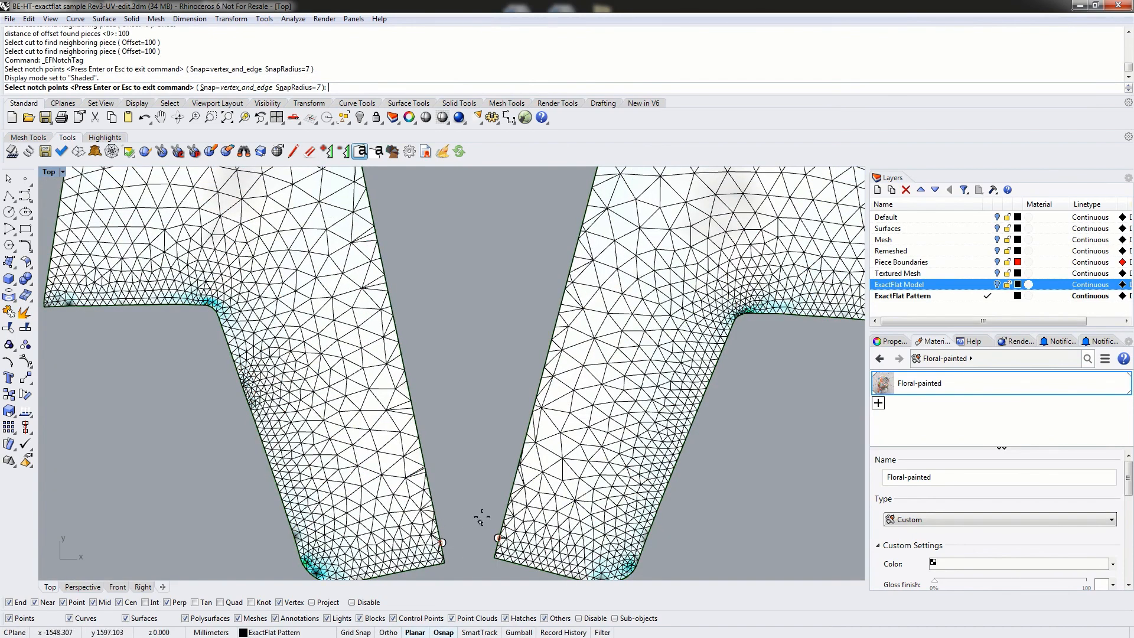
Add five more notch tags spaced up the left L-shaped piece's inner edge to near its upper end, and finish selecting points
left_click(418, 437)
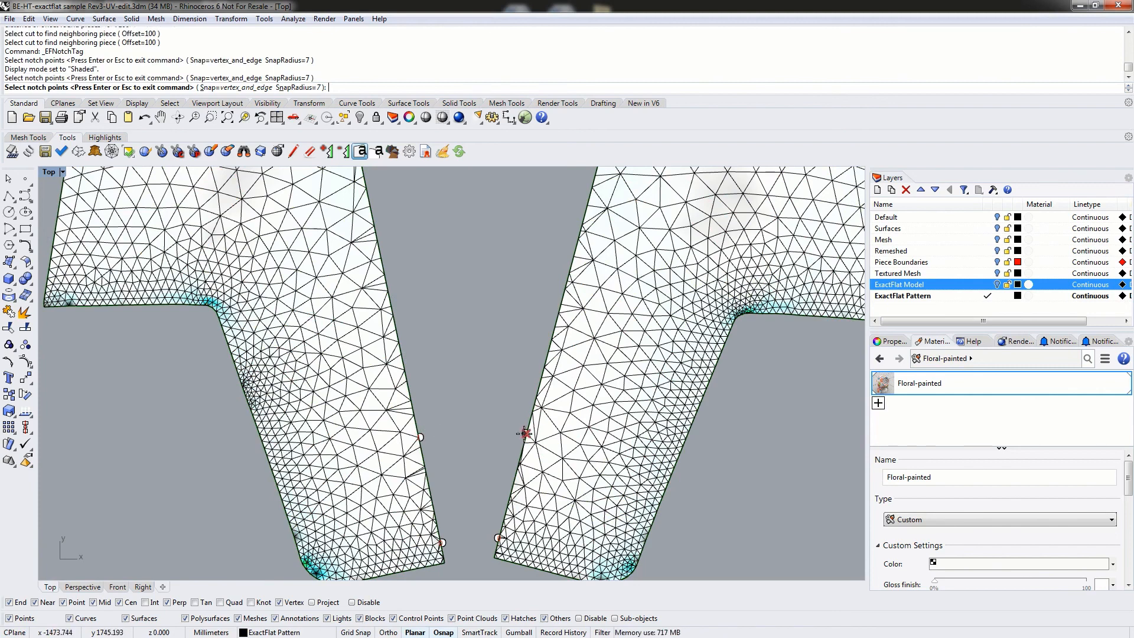
left_click(401, 353)
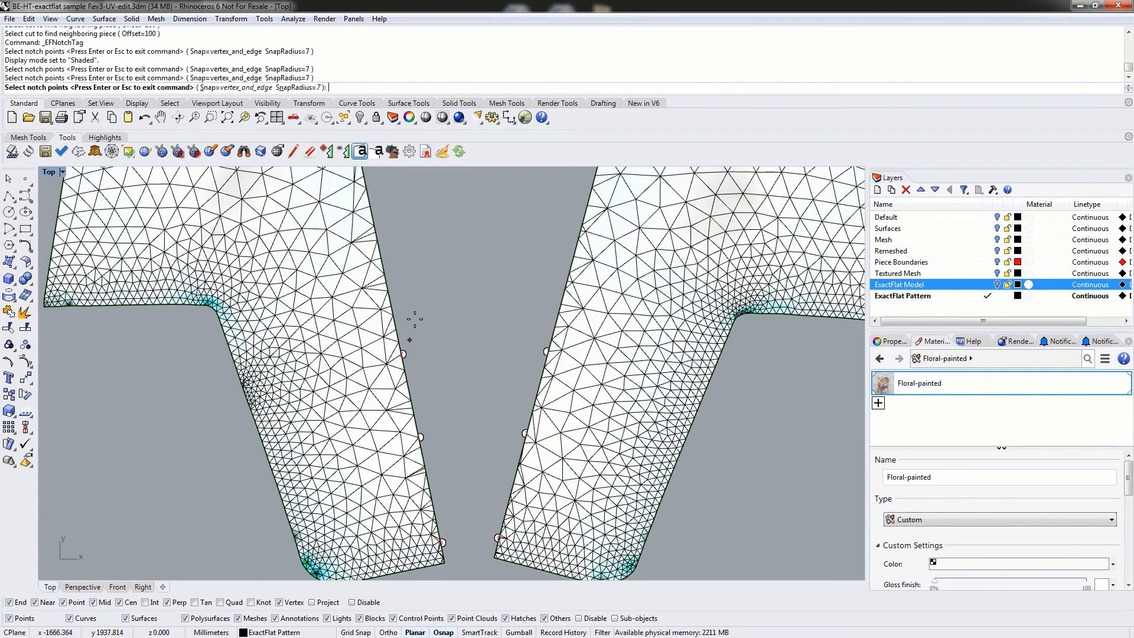
right_click_drag(424, 260, 445, 388)
left_click(405, 385)
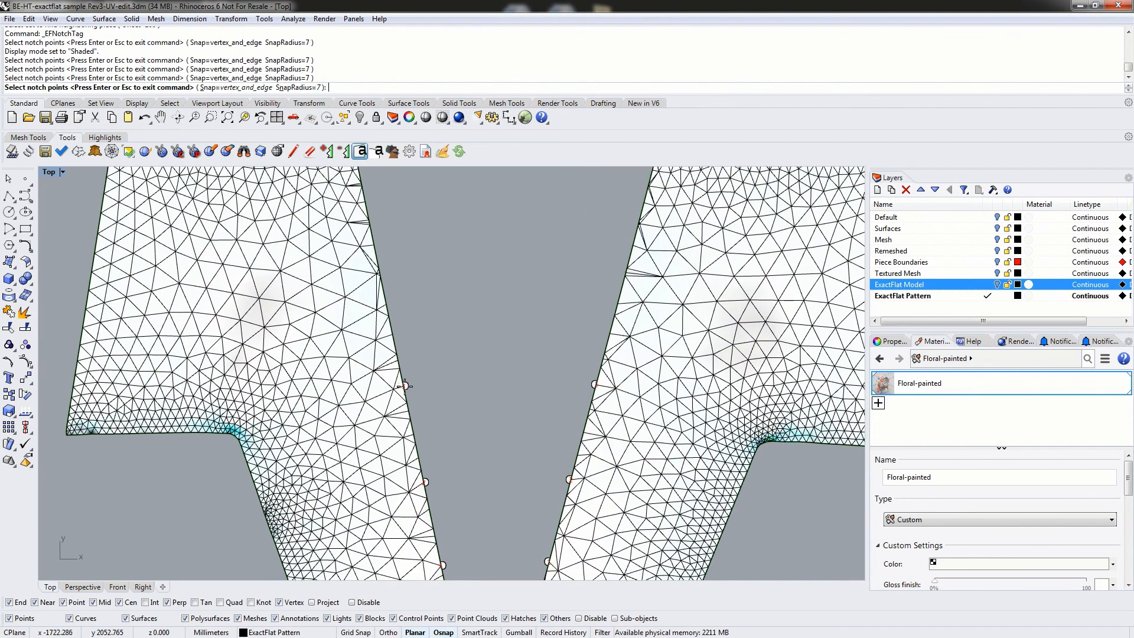
left_click(381, 275)
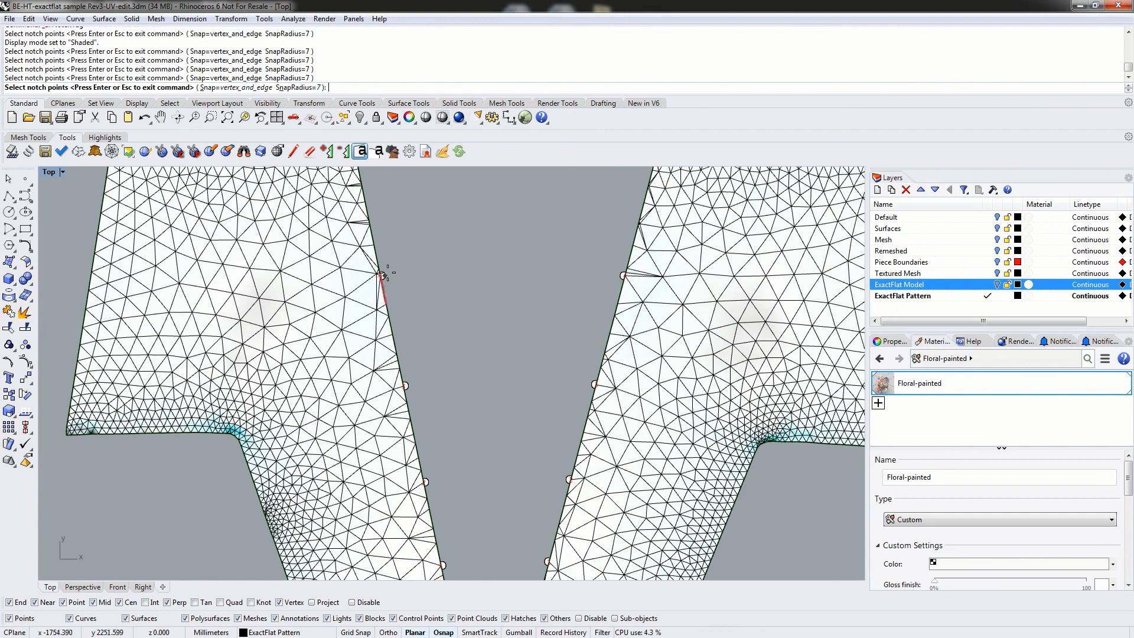
right_click_drag(425, 275, 483, 433)
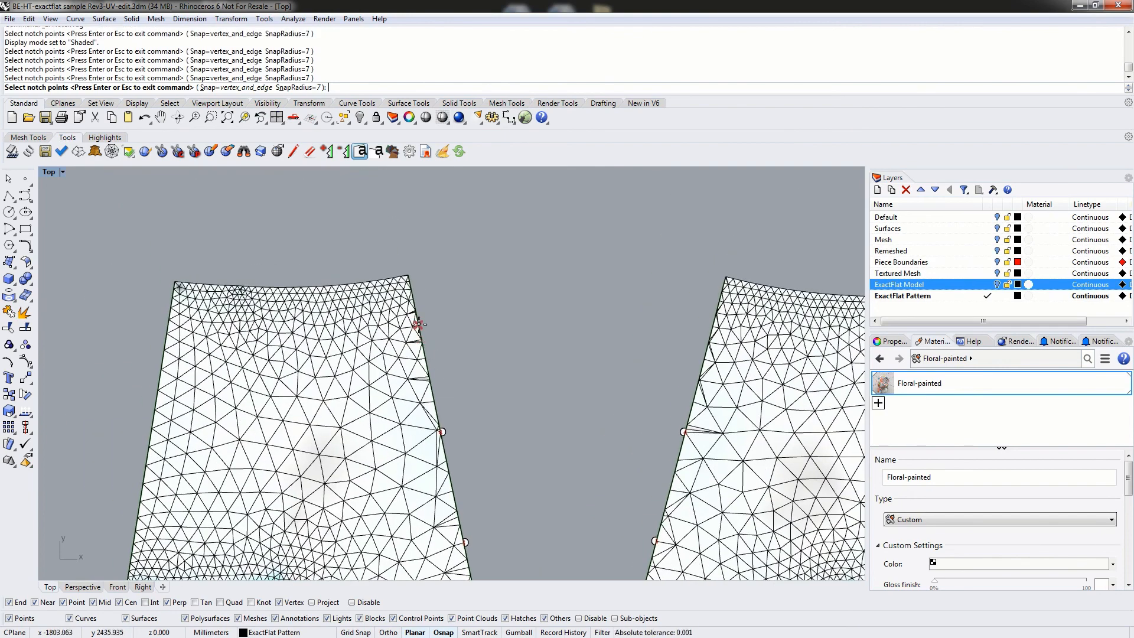
left_click(420, 324)
right_click(547, 344)
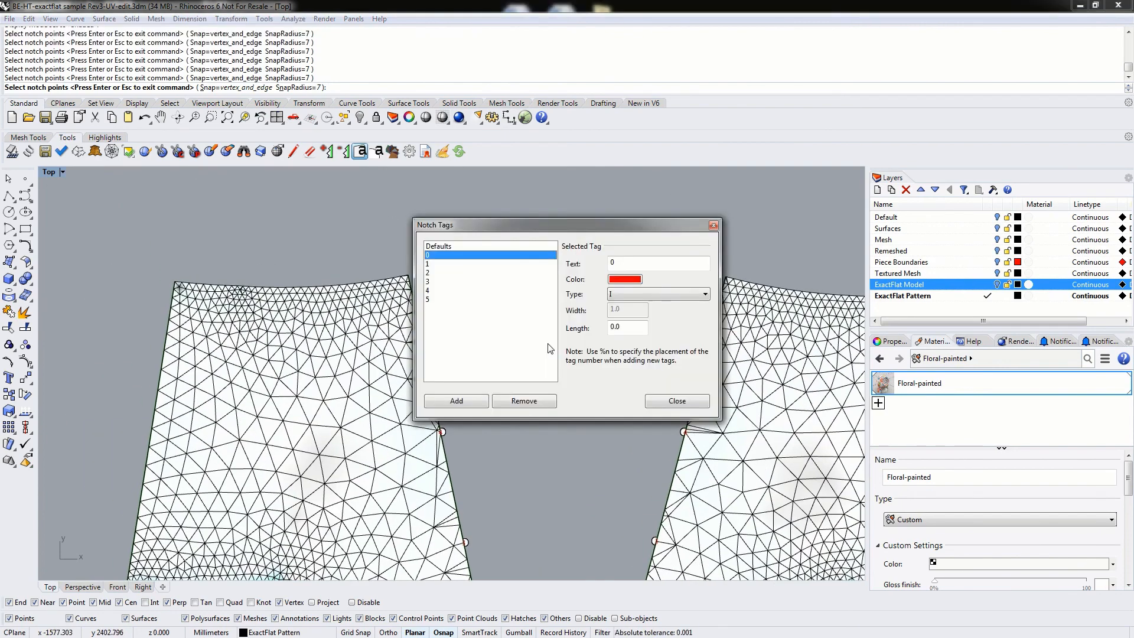
Close the notch tag settings and set the Top viewport to Rendered display to check the floral texture on all pieces
left_click(659, 401)
scroll(611, 390, "down", 5)
right_click_drag(611, 390, 345, 232)
left_click(49, 171)
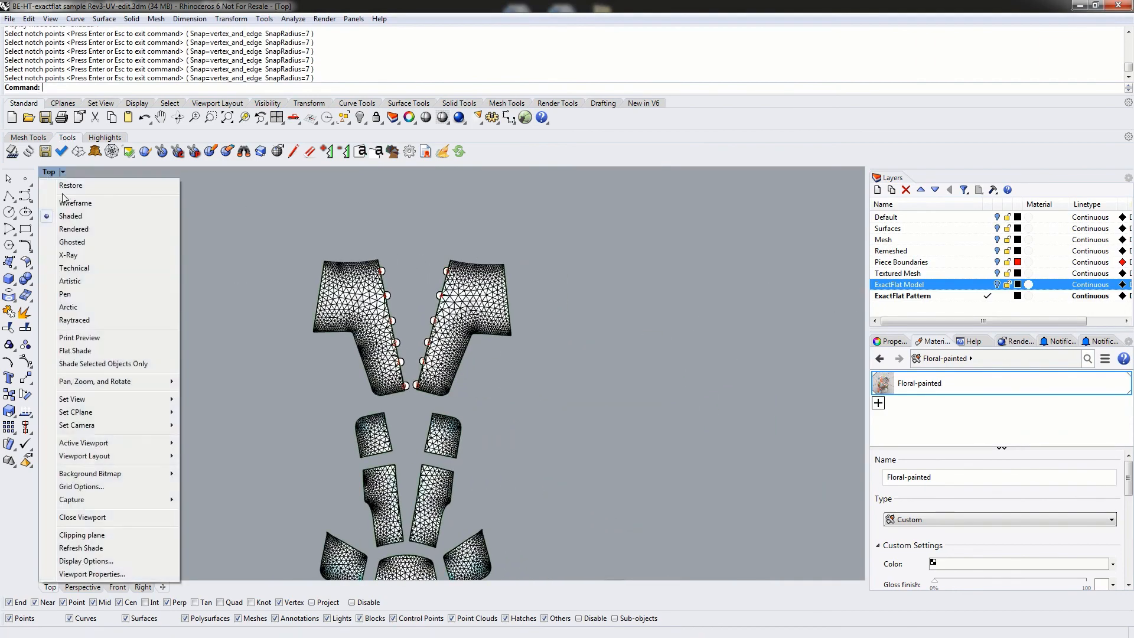
left_click(68, 229)
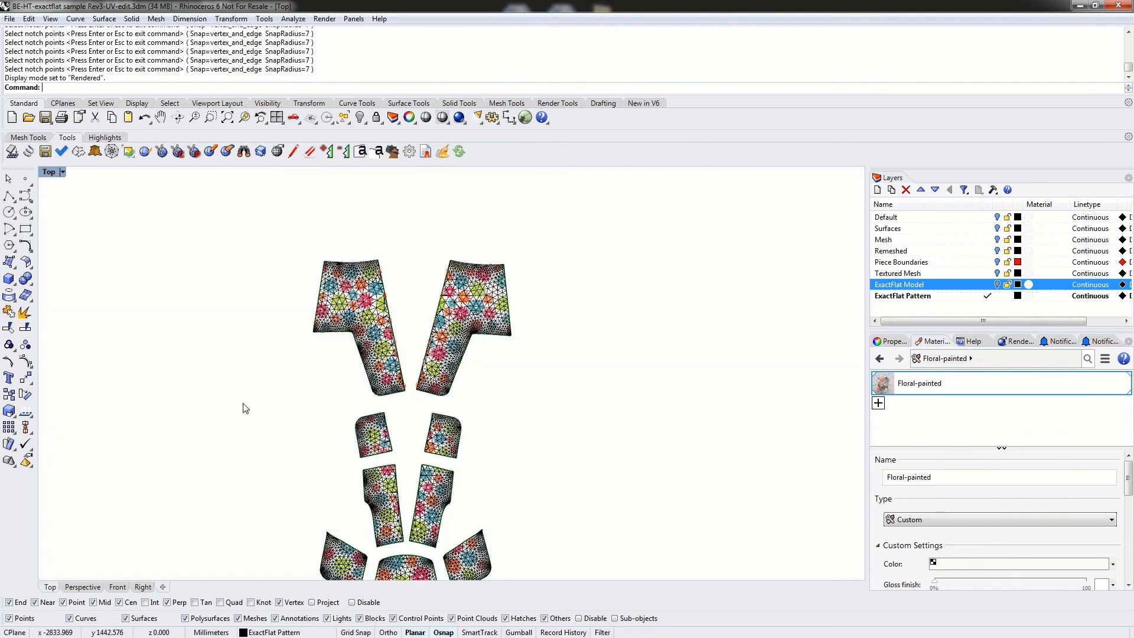
right_click_drag(263, 432, 400, 395)
scroll(345, 380, "down", 2)
scroll(351, 389, "down", 1)
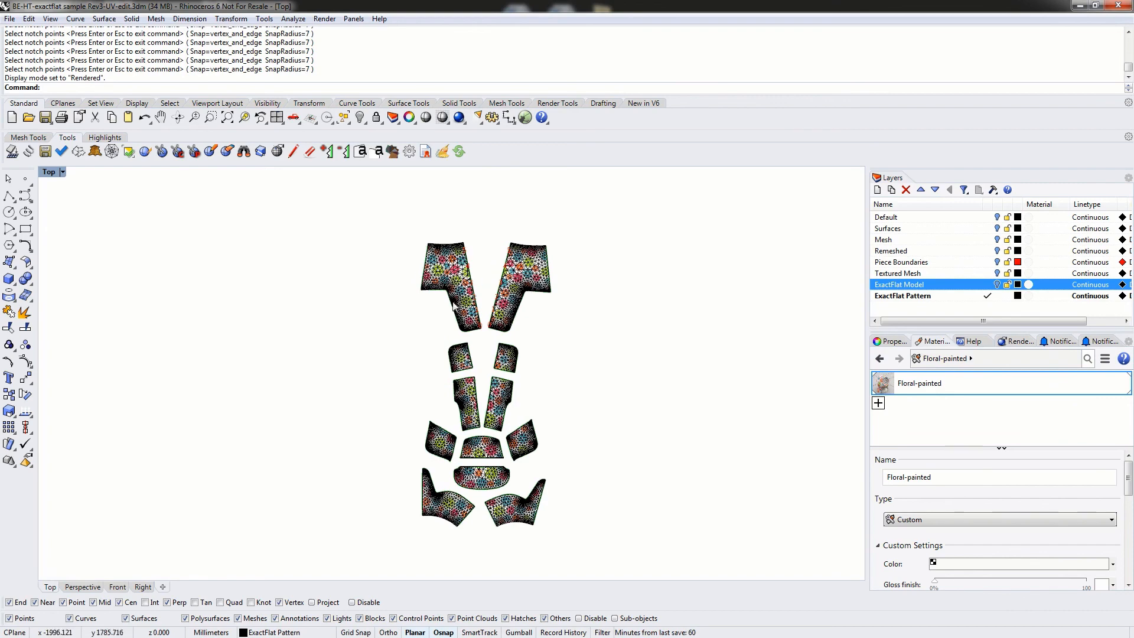
scroll(455, 325, "up", 4)
scroll(437, 337, "down", 4)
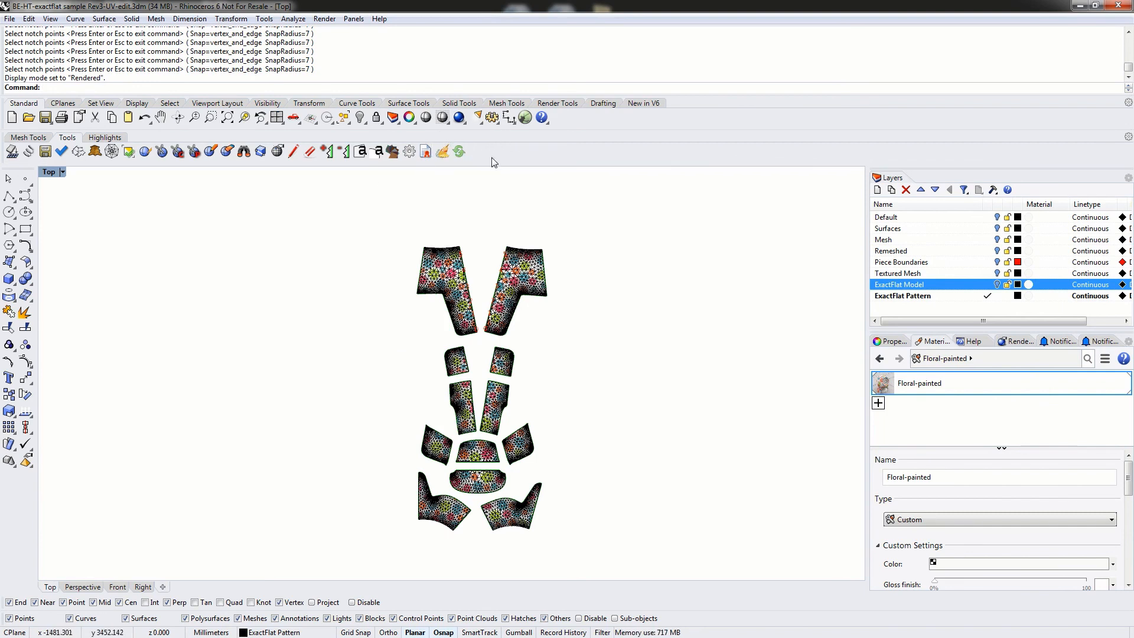
Run MonarchRender on all twelve flattened pattern pieces
type("Mon")
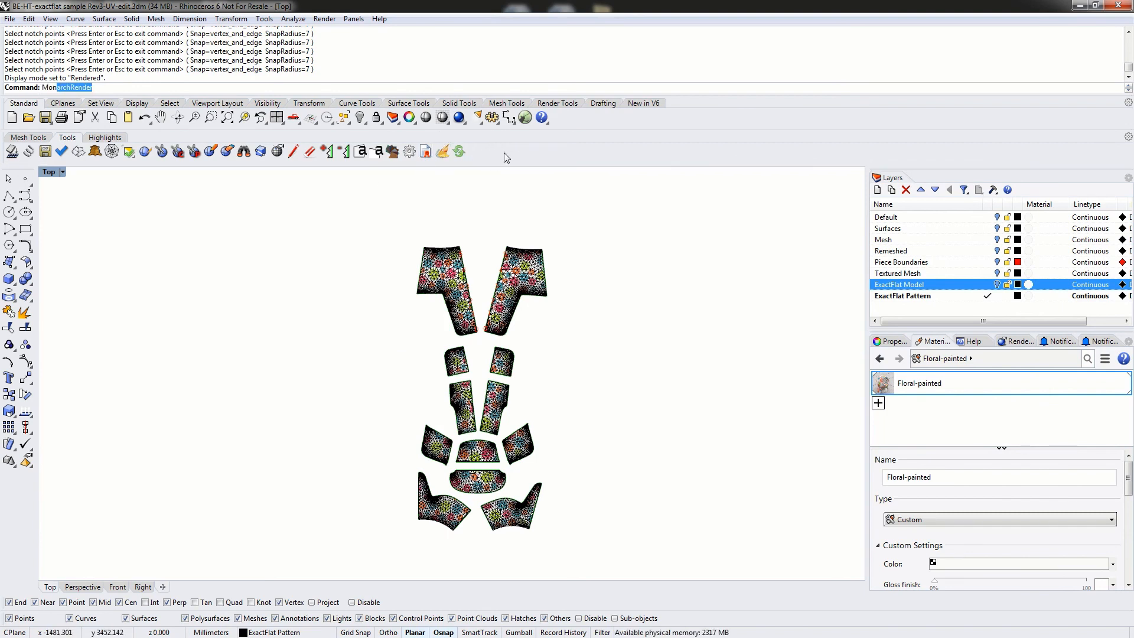
type("a")
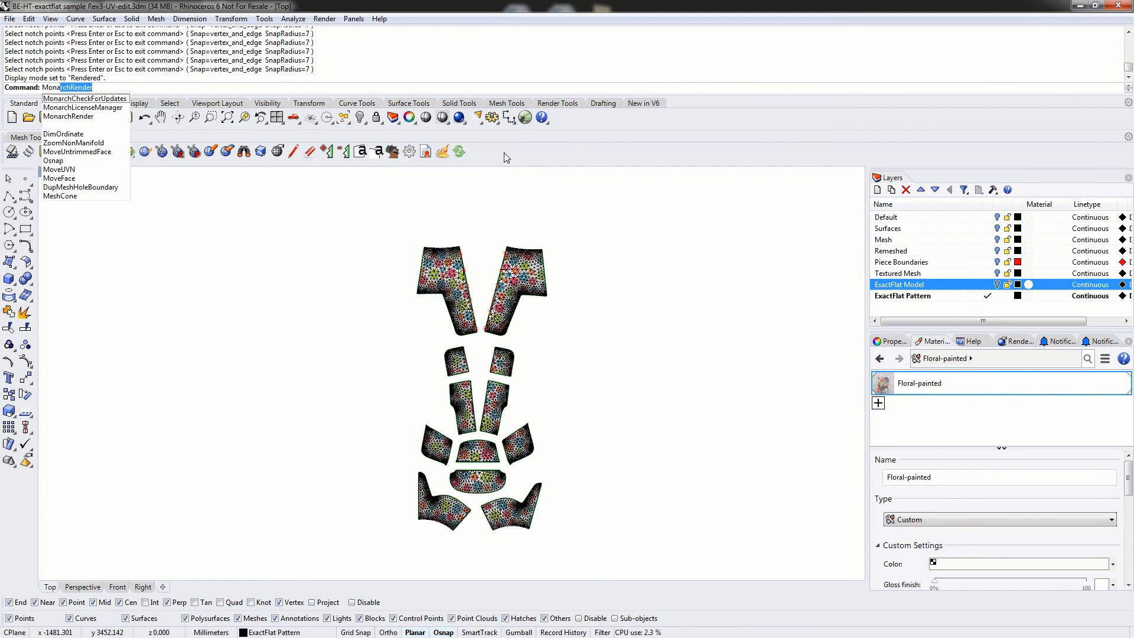
key("Return")
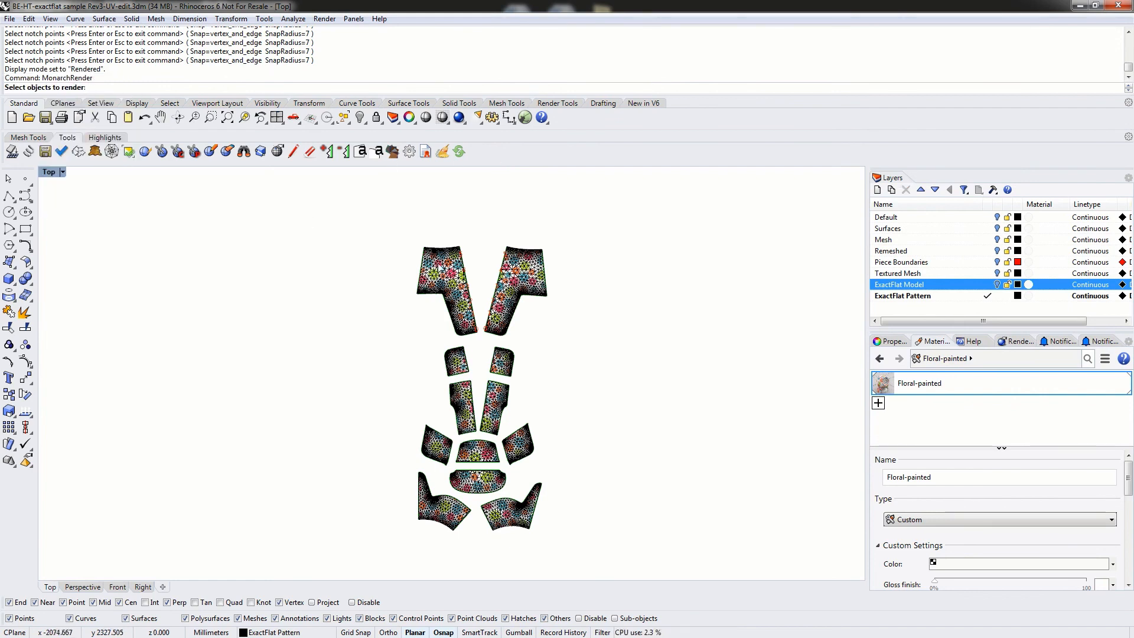
left_click(445, 279)
left_click(524, 279)
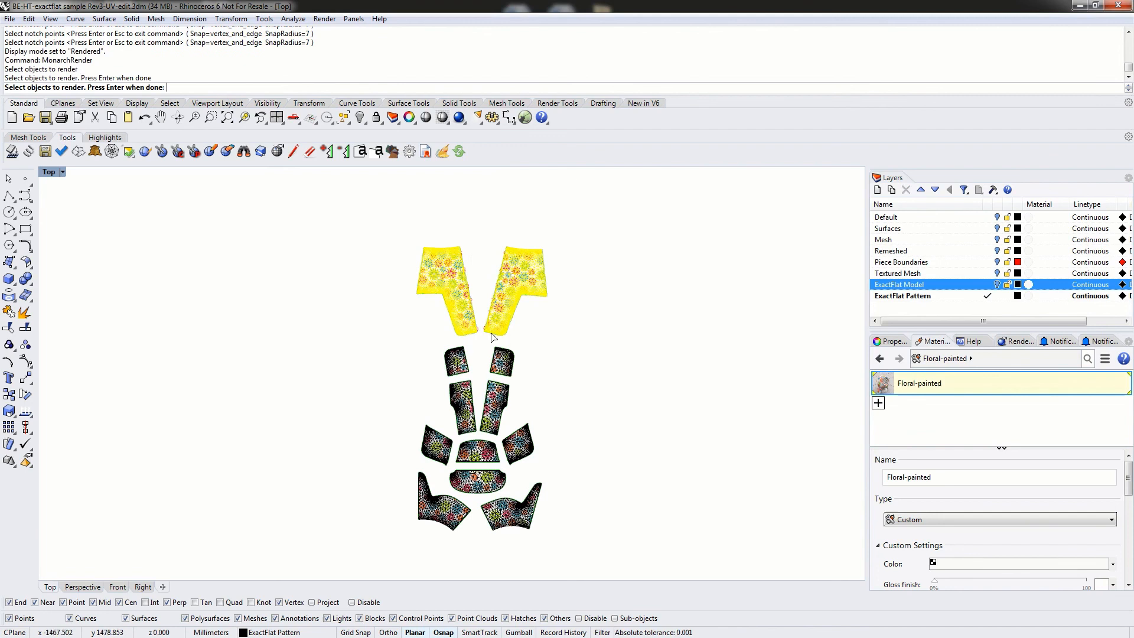
left_click(456, 361)
left_click(501, 361)
left_click(471, 408)
left_click(494, 407)
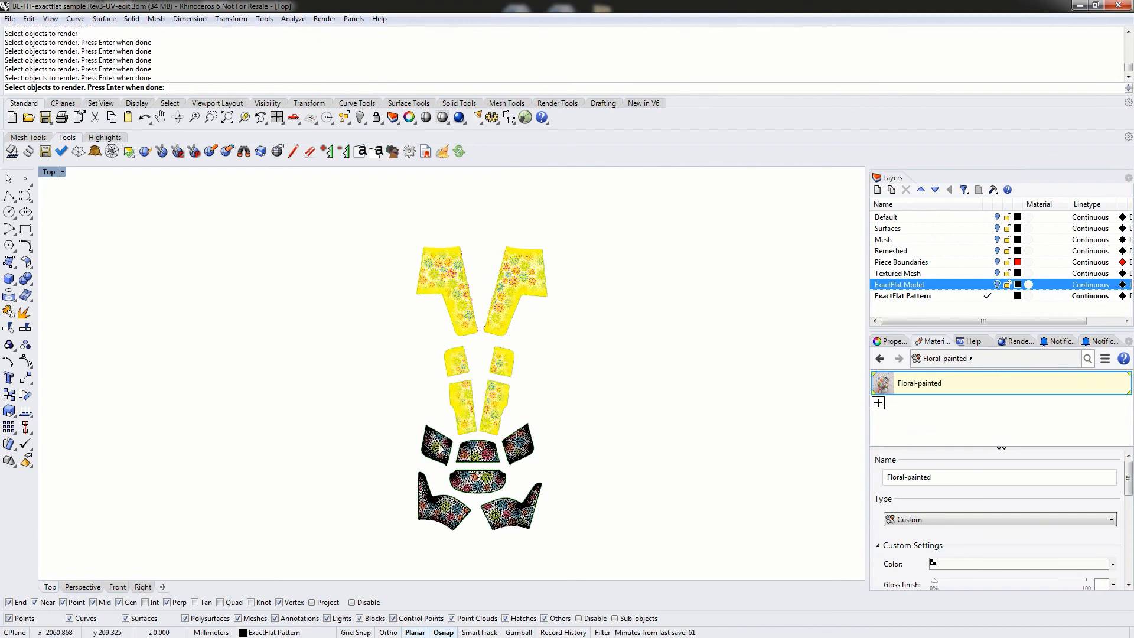
left_click(437, 444)
left_click(479, 452)
left_click(515, 445)
left_click(477, 481)
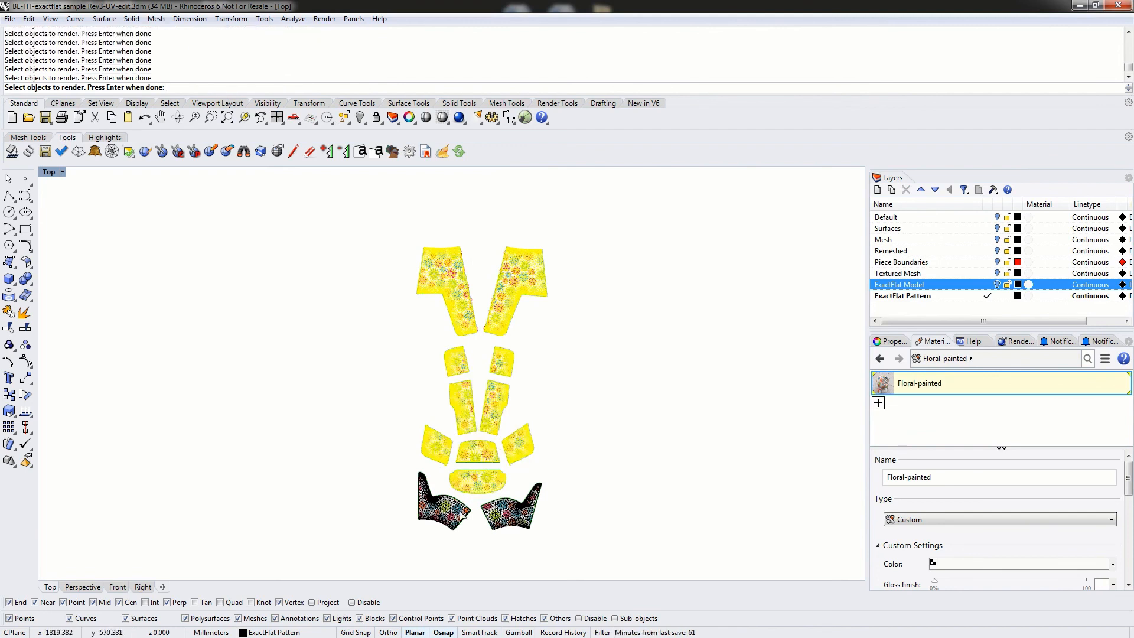
left_click(443, 502)
left_click(499, 522)
key("Return")
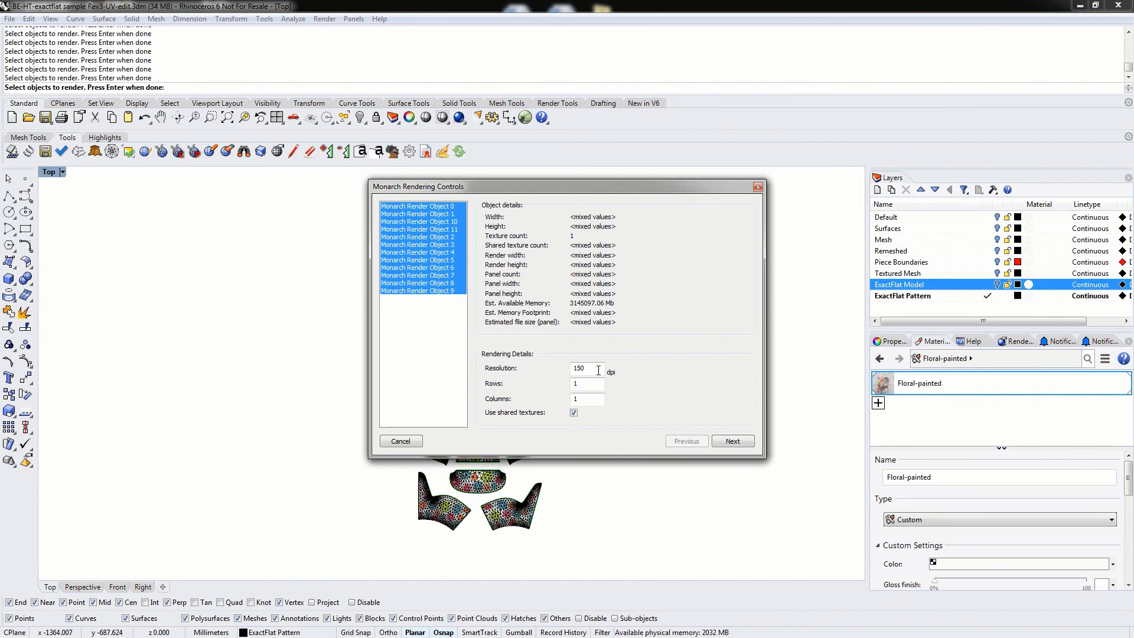
Accept the 150 dpi resolution and No Conversion for the shared texture, and keep PDF as the render output type
left_click(734, 443)
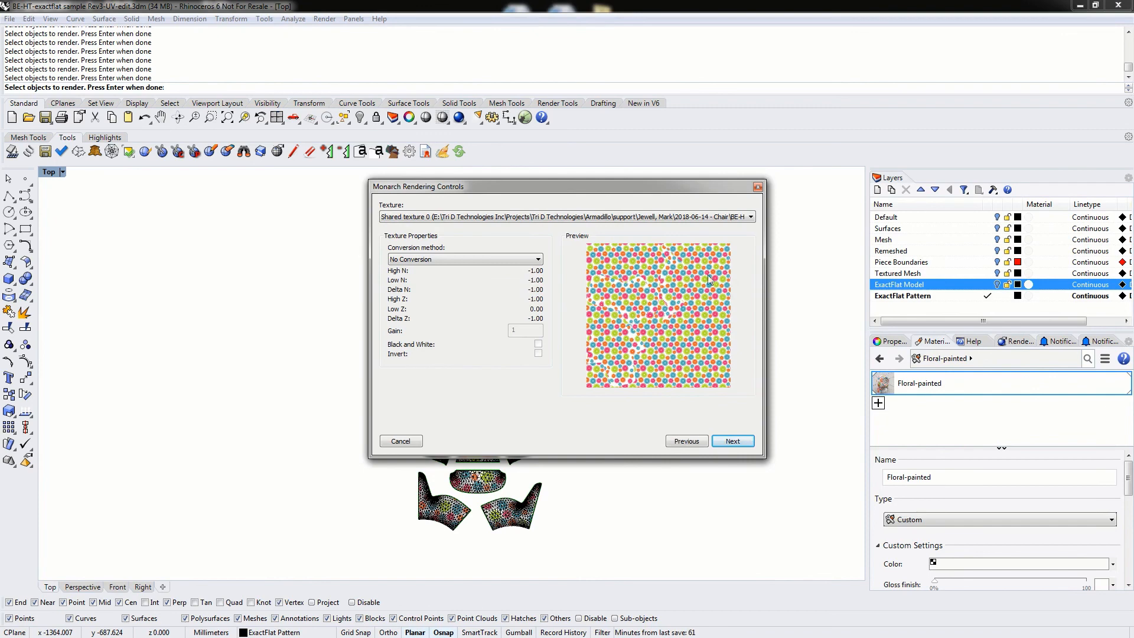
left_click(502, 258)
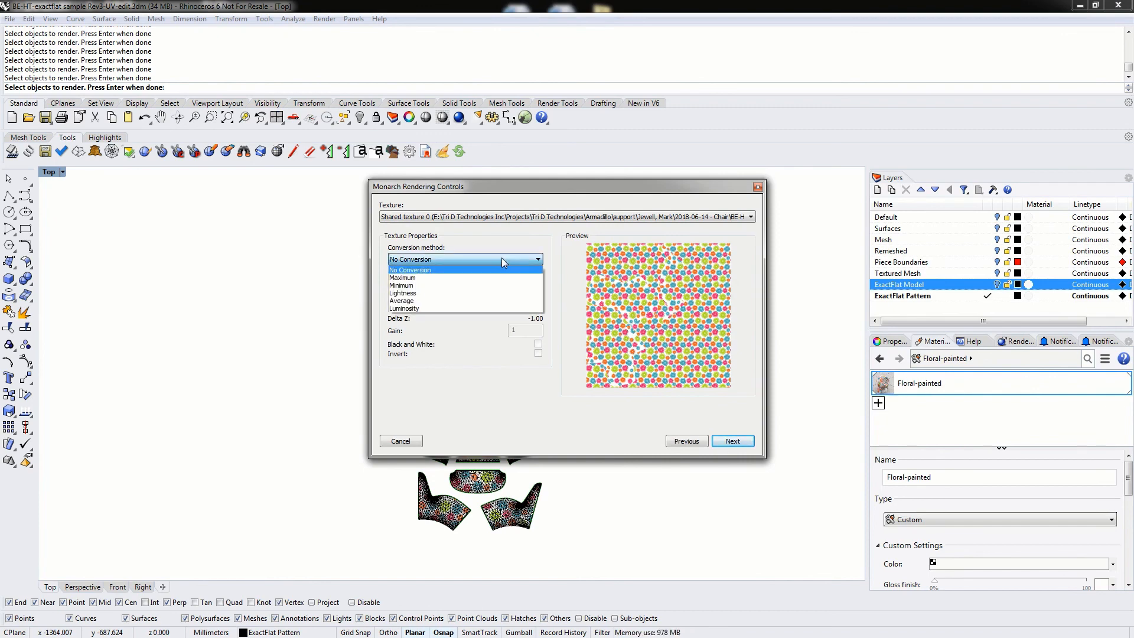
left_click(561, 236)
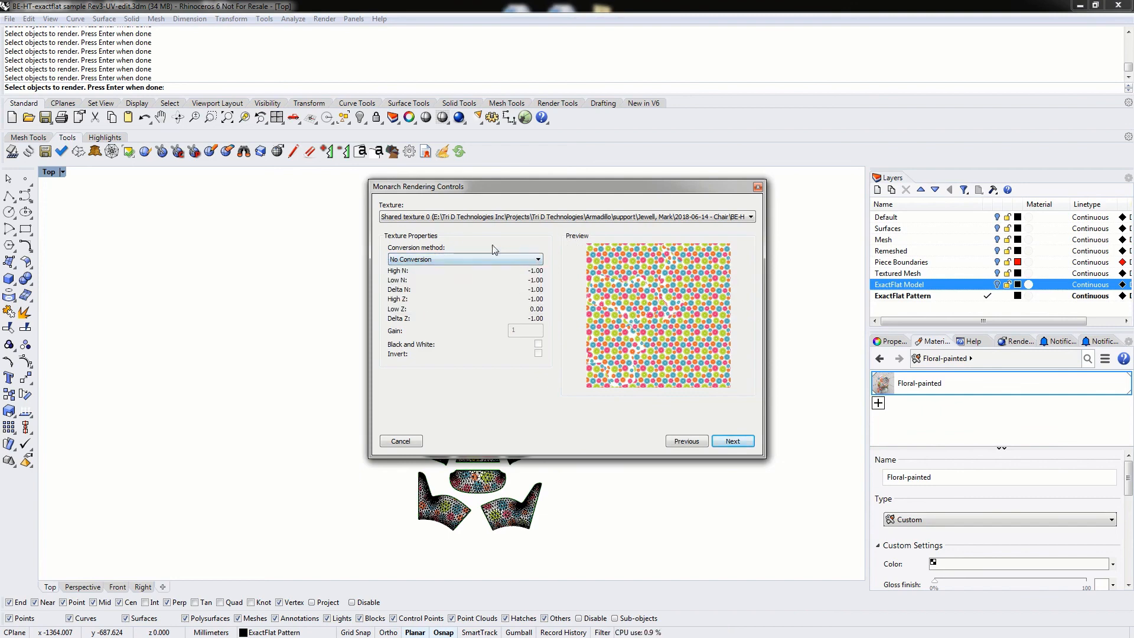
left_click(732, 441)
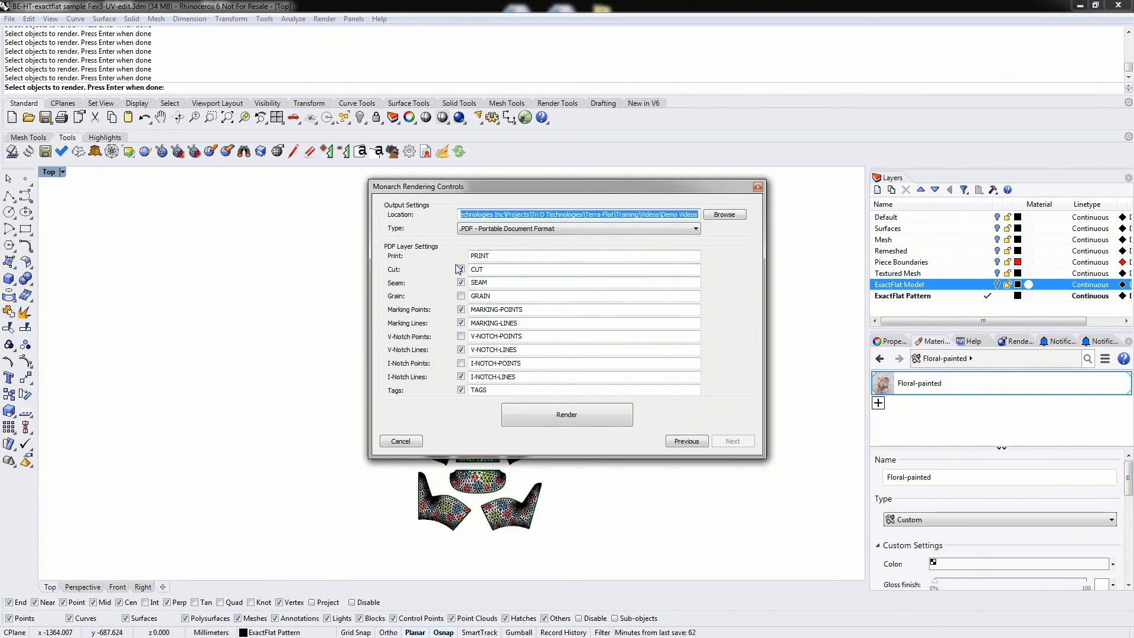
left_click(472, 231)
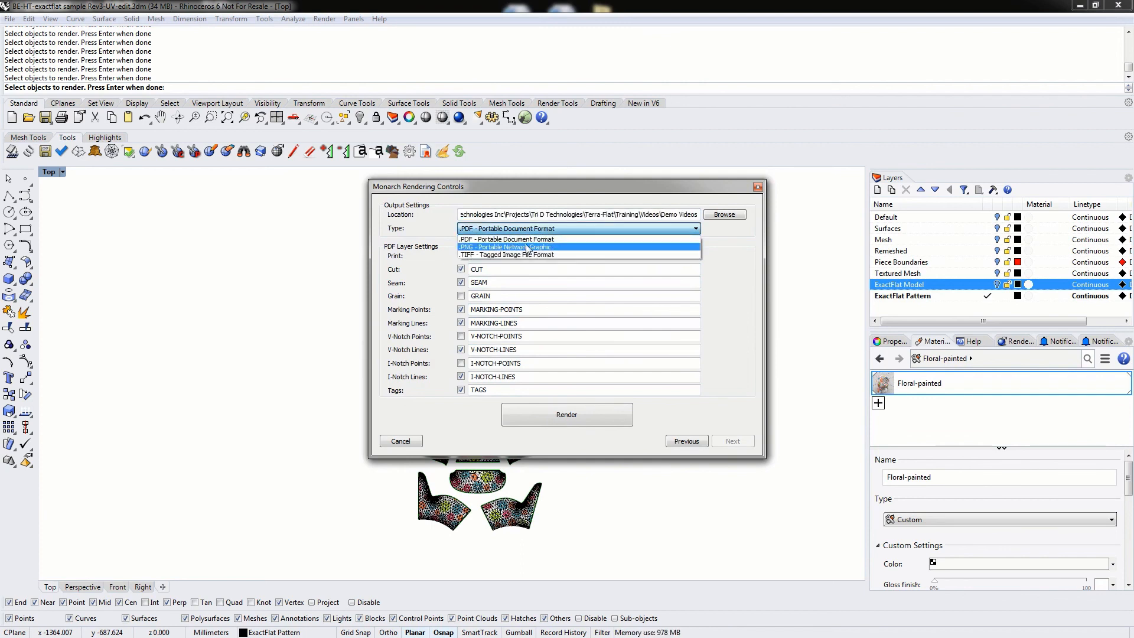
left_click(439, 232)
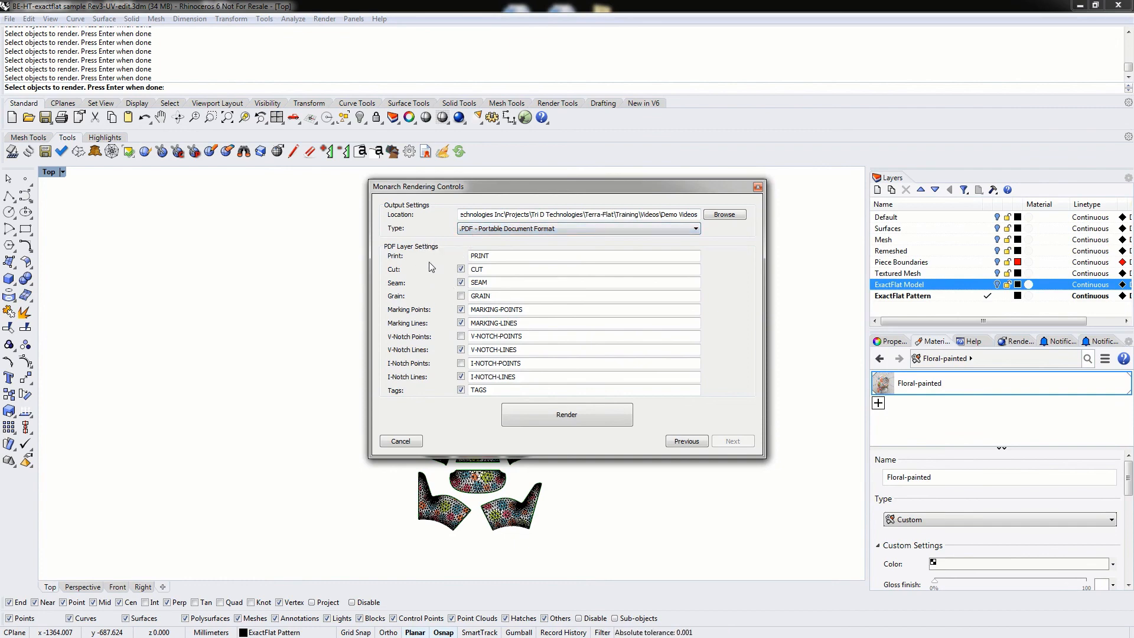
Exclude the marking points, marking lines and V-notch lines from the PDF layers
left_click(497, 282)
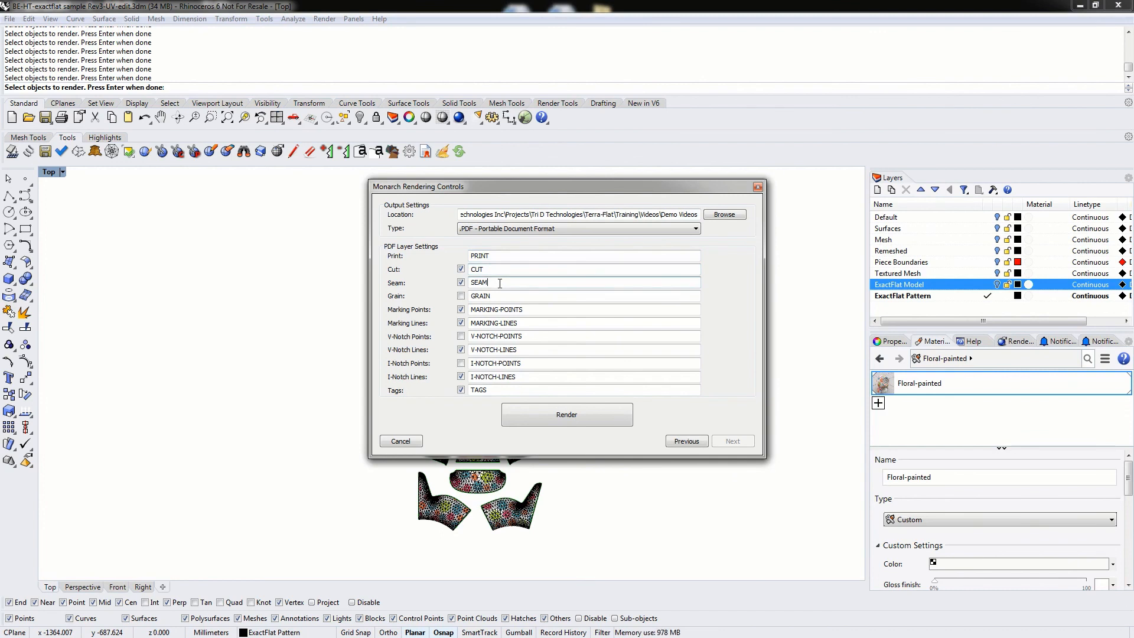
left_click_drag(501, 282, 463, 288)
left_click(502, 296)
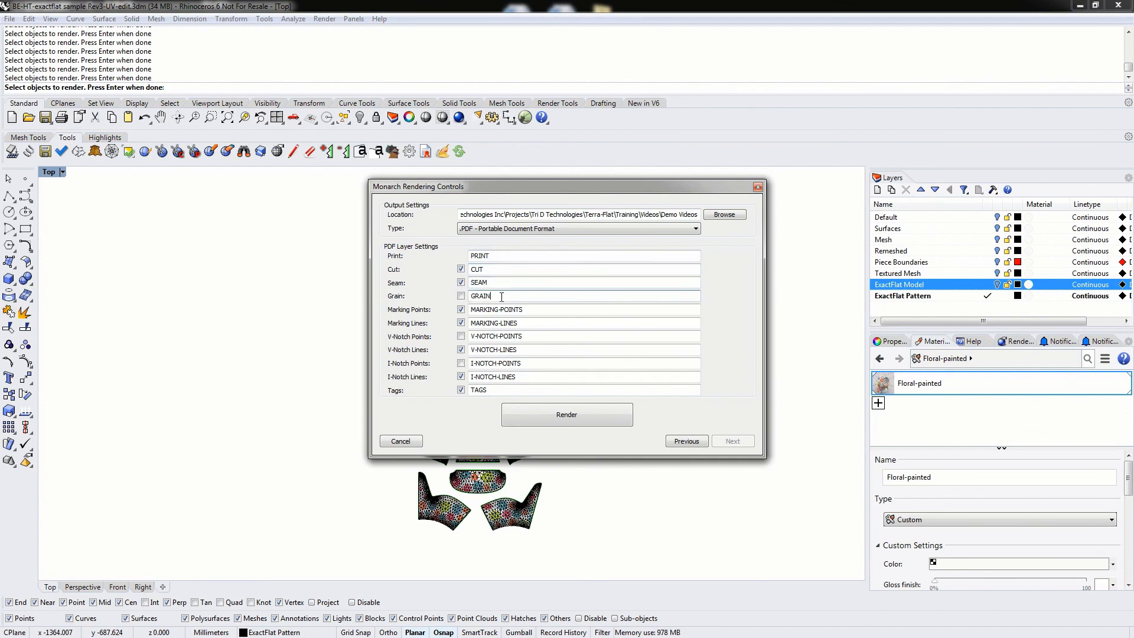
left_click(544, 311)
left_click(461, 309)
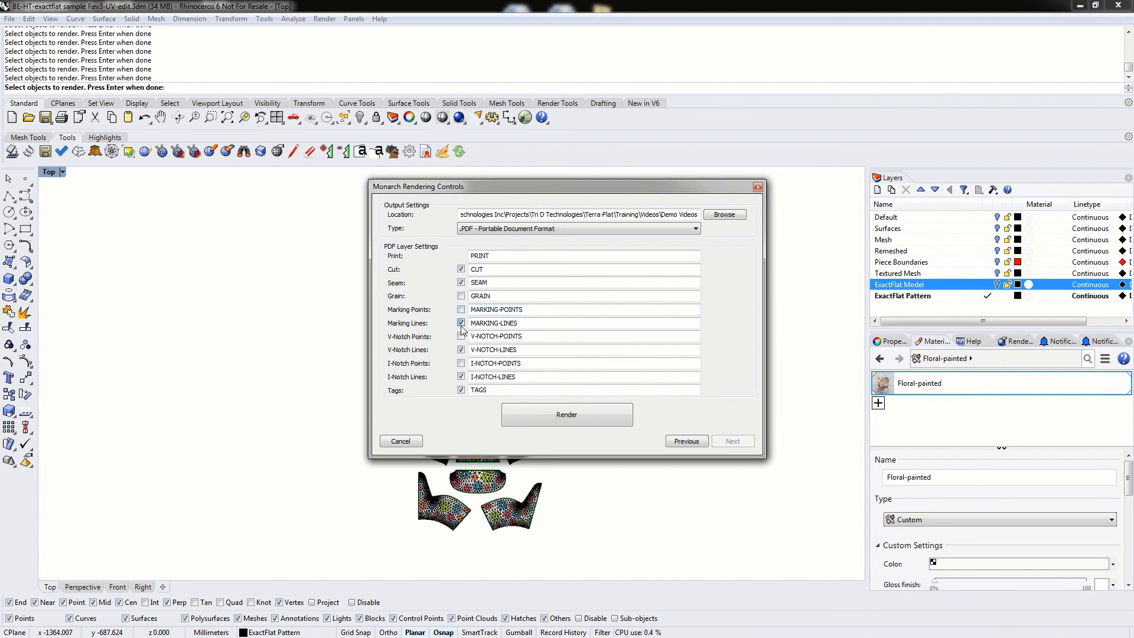
left_click(461, 323)
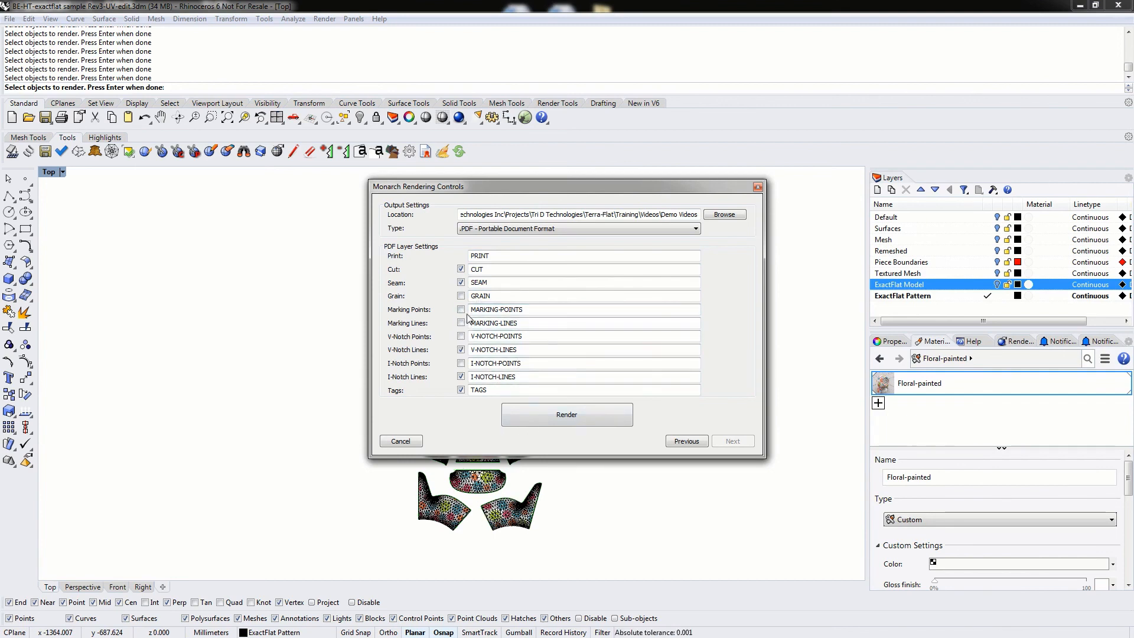
left_click(462, 350)
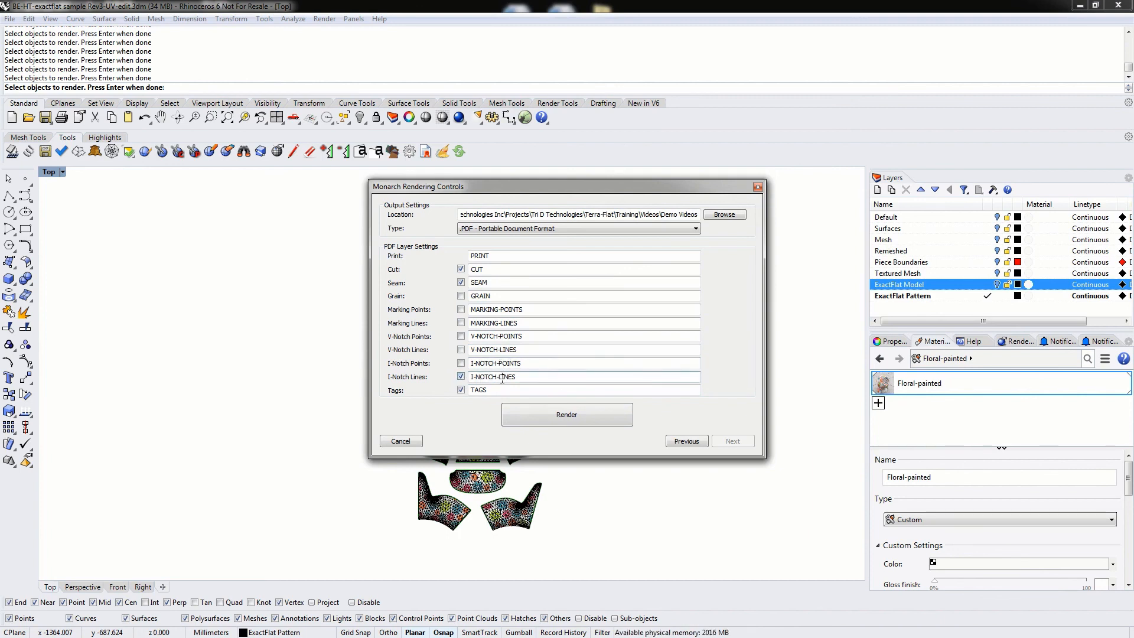
Rename the I-notch lines PDF layer to NOTCH and start rendering the pieces
double_click(532, 378)
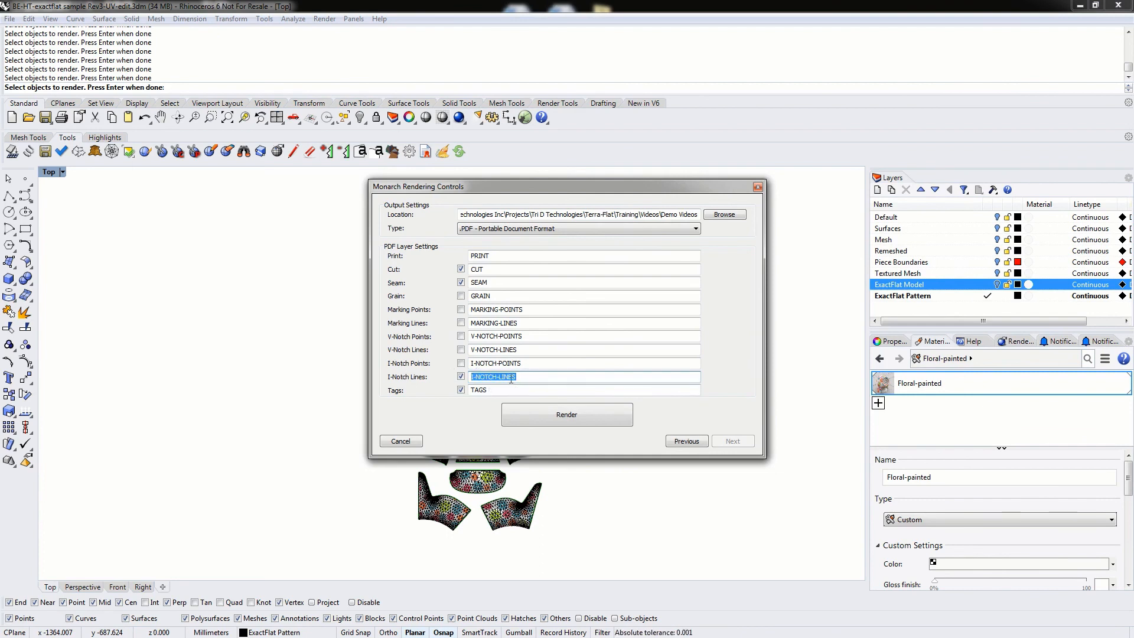
type("NOTCH")
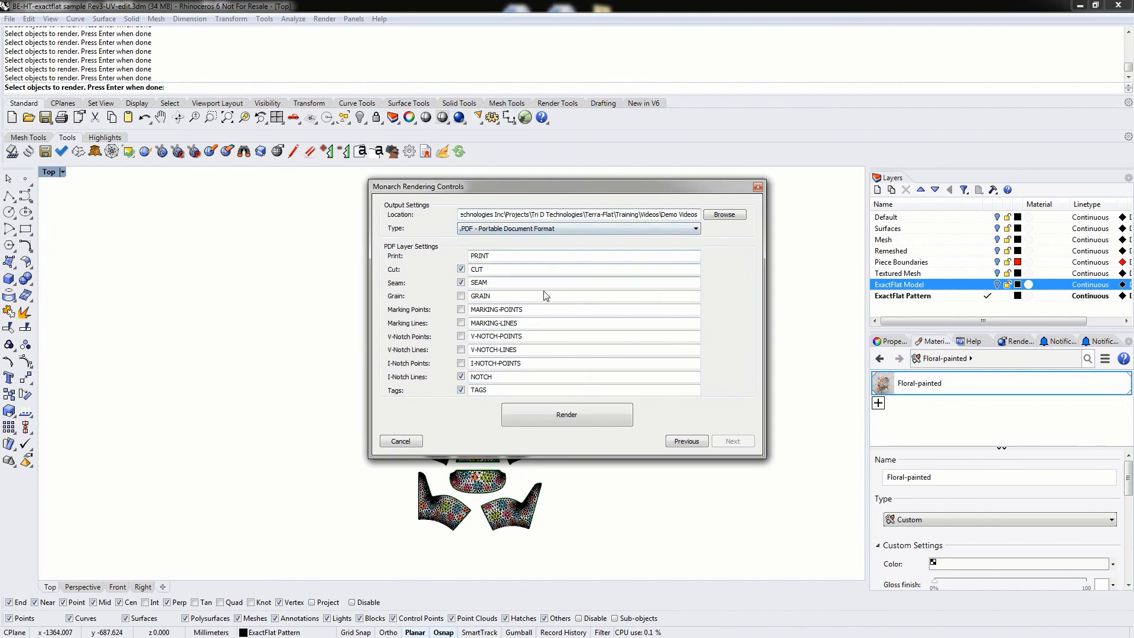
left_click(574, 415)
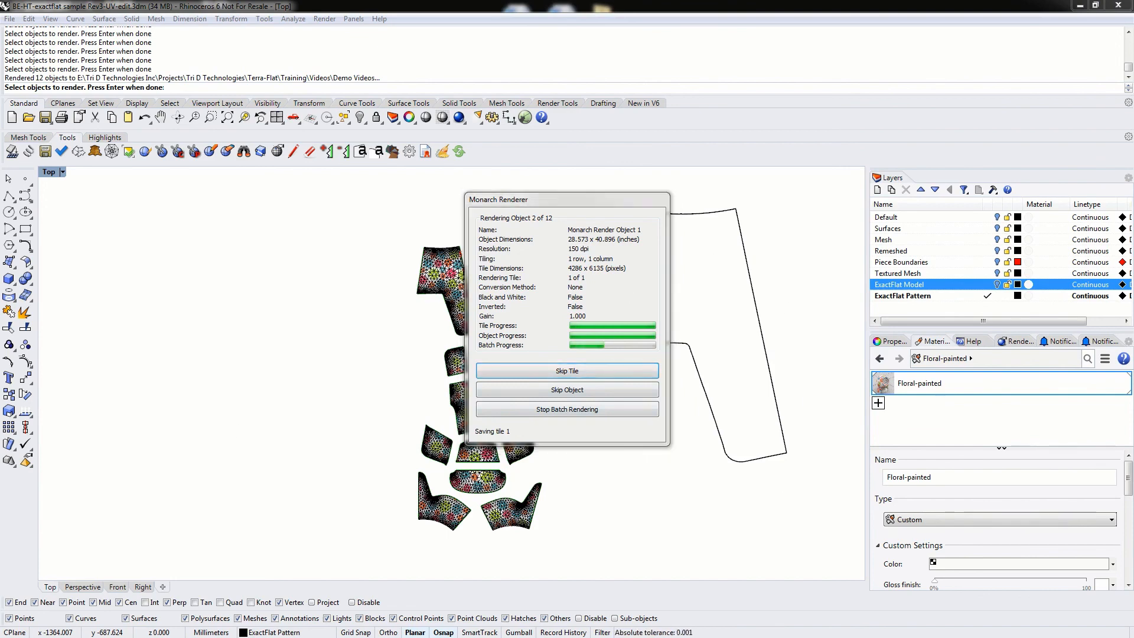
Open Monarch_Render_Object_0.pdf from the Demo Videos folder in Adobe Acrobat Pro and maximize its window
left_click_drag(0, 118, 274, 91)
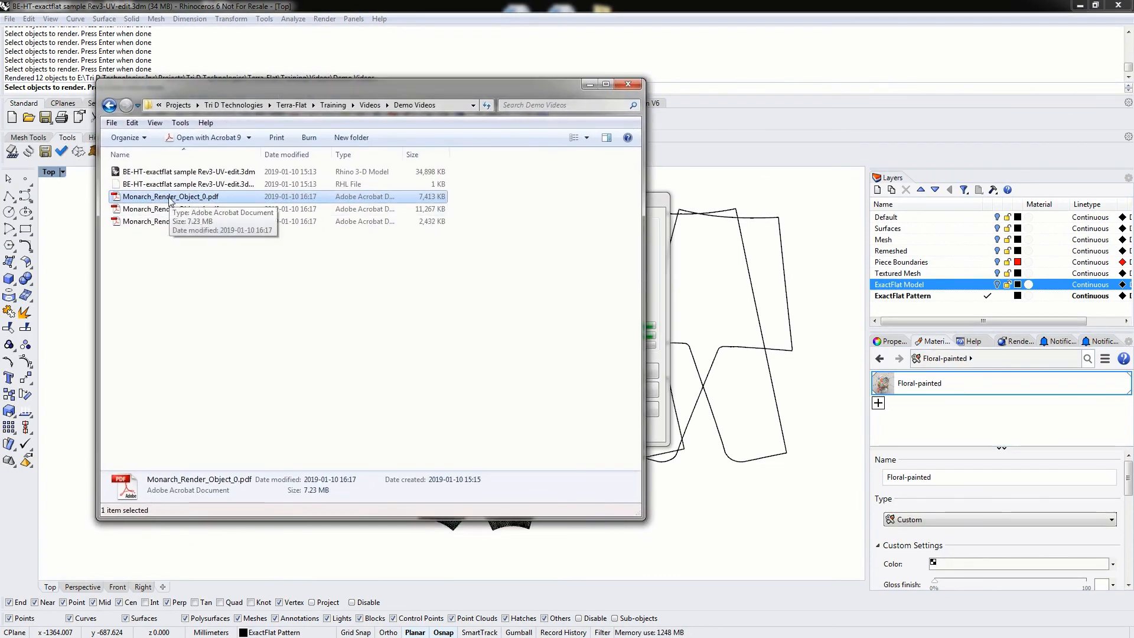
left_click(242, 345)
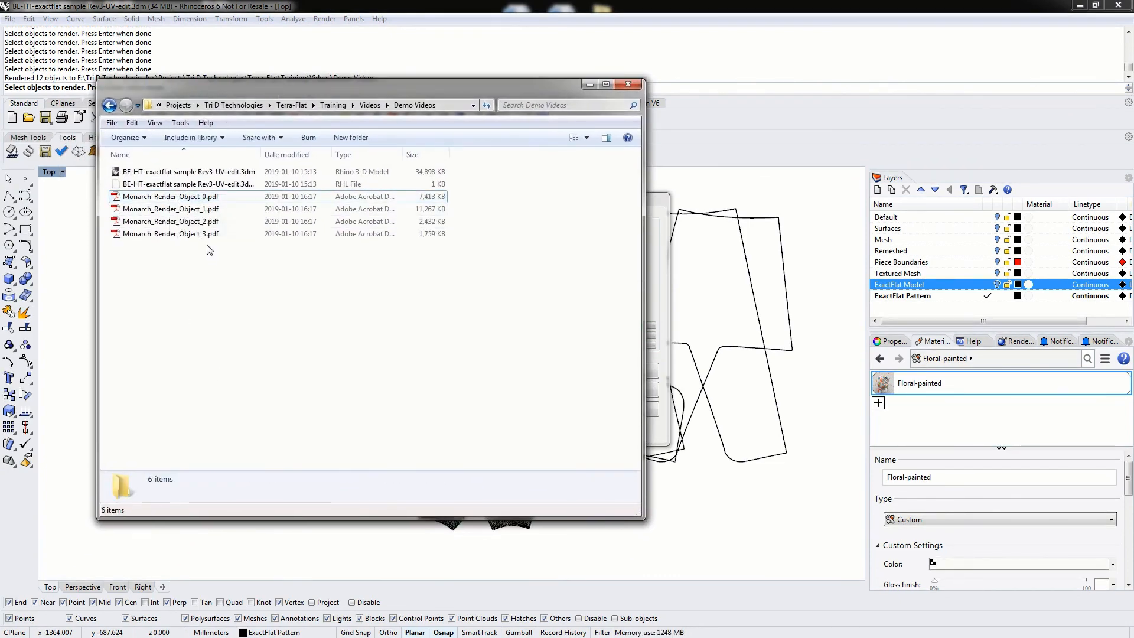
left_click(181, 198)
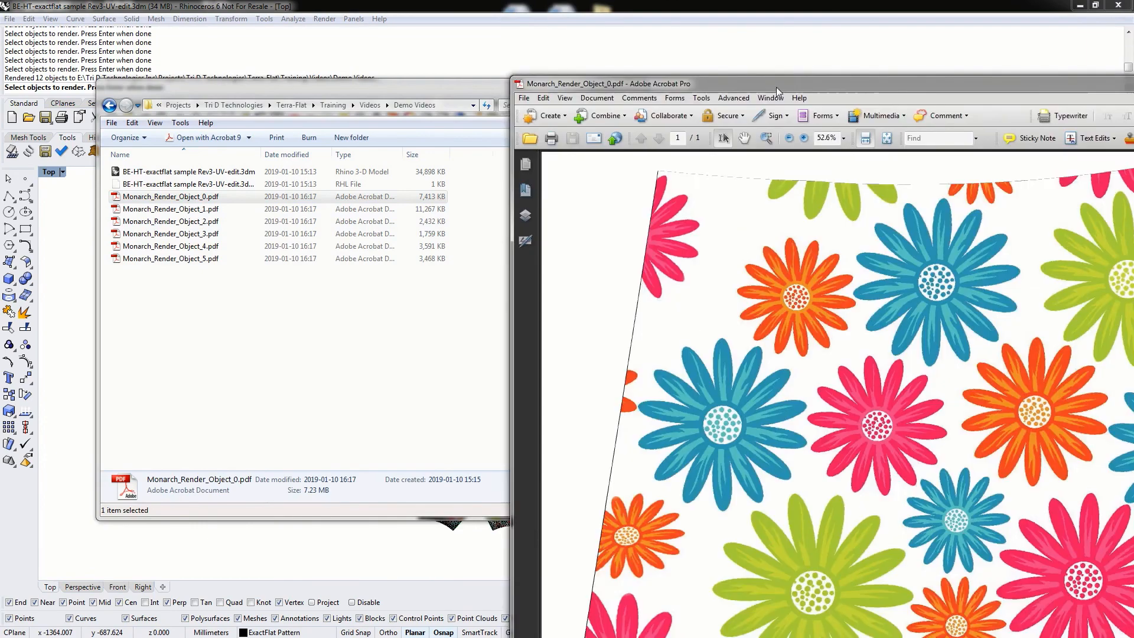
left_click_drag(776, 87, 402, 46)
double_click(402, 46)
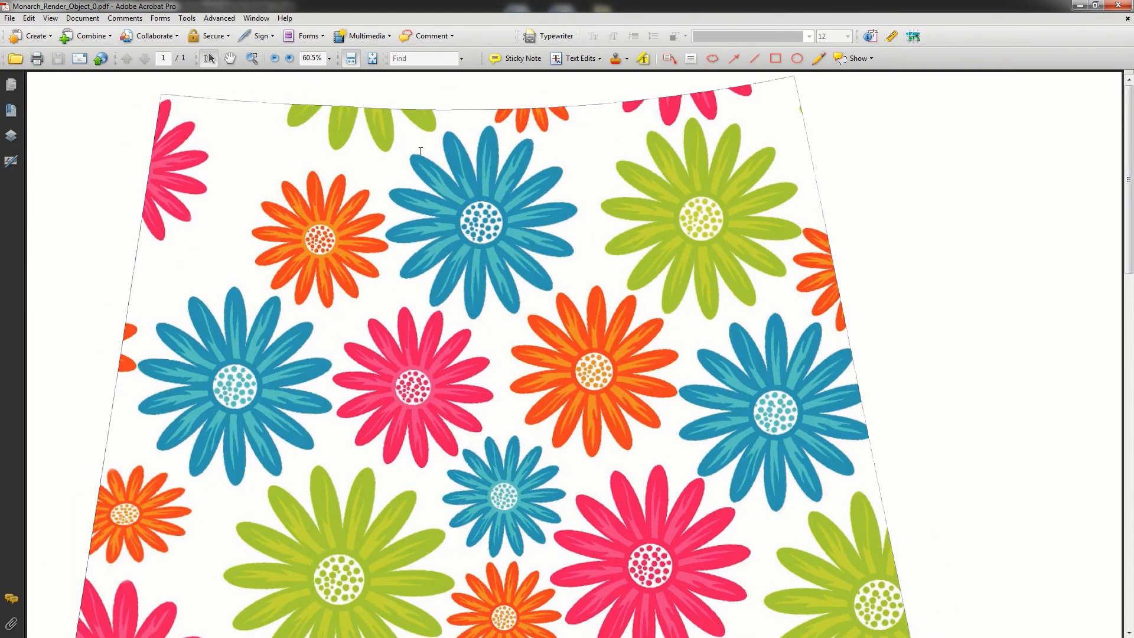
Examine the cut and seam lines along the piece's long slanted edge for notches and tags, and close the PDF
scroll(541, 255, "down", 5)
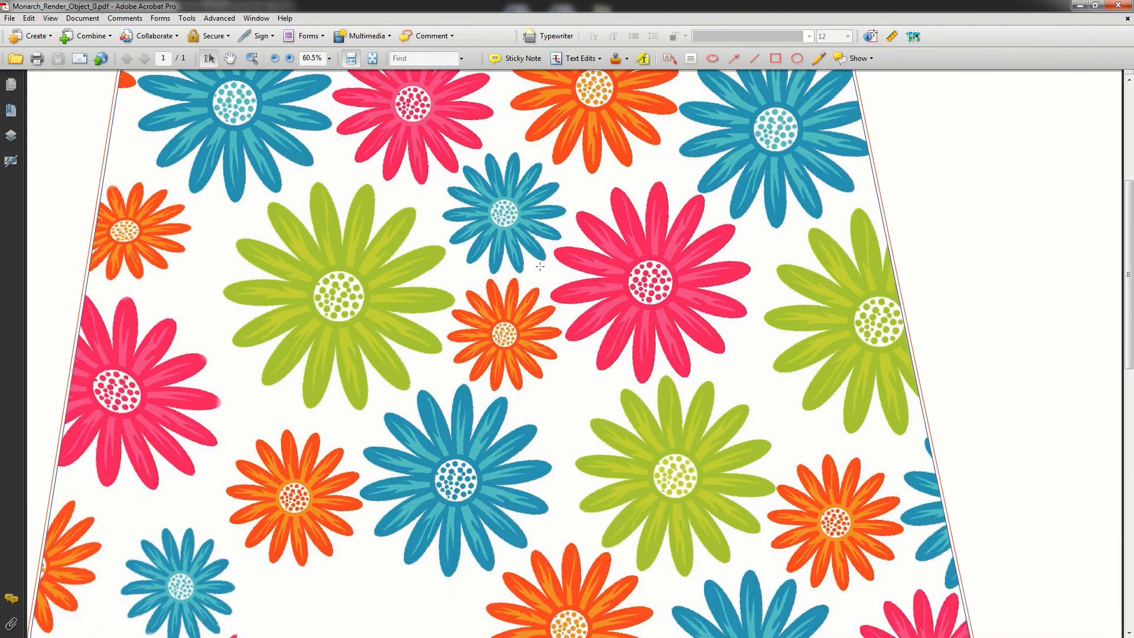
scroll(540, 266, "down", 5, "ctrl")
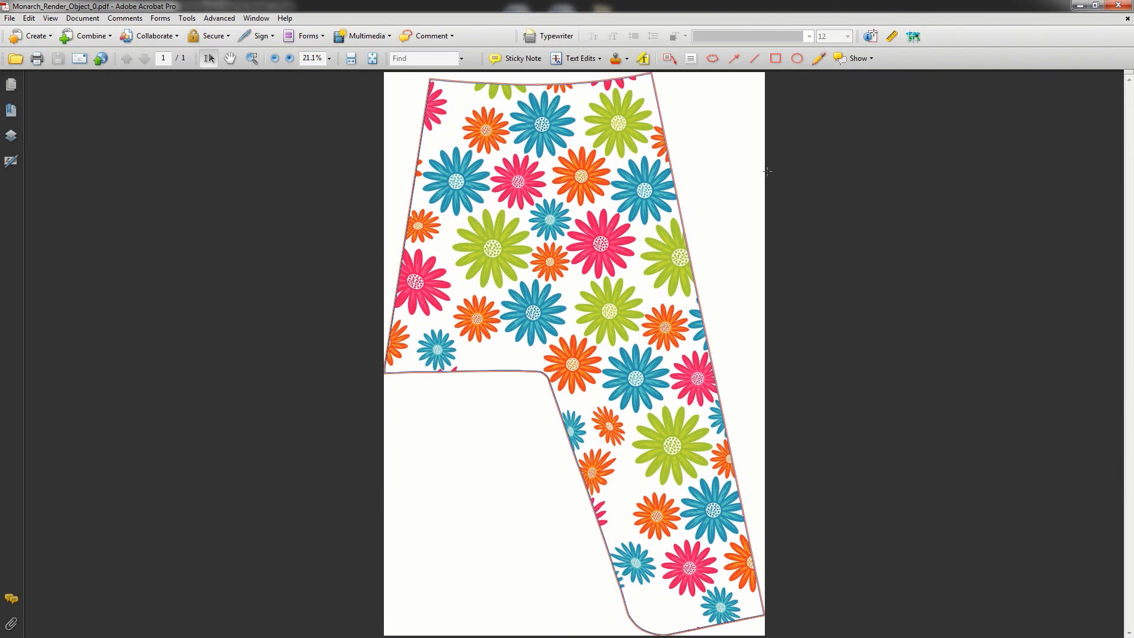
left_click(251, 57)
left_click_drag(648, 77, 687, 150)
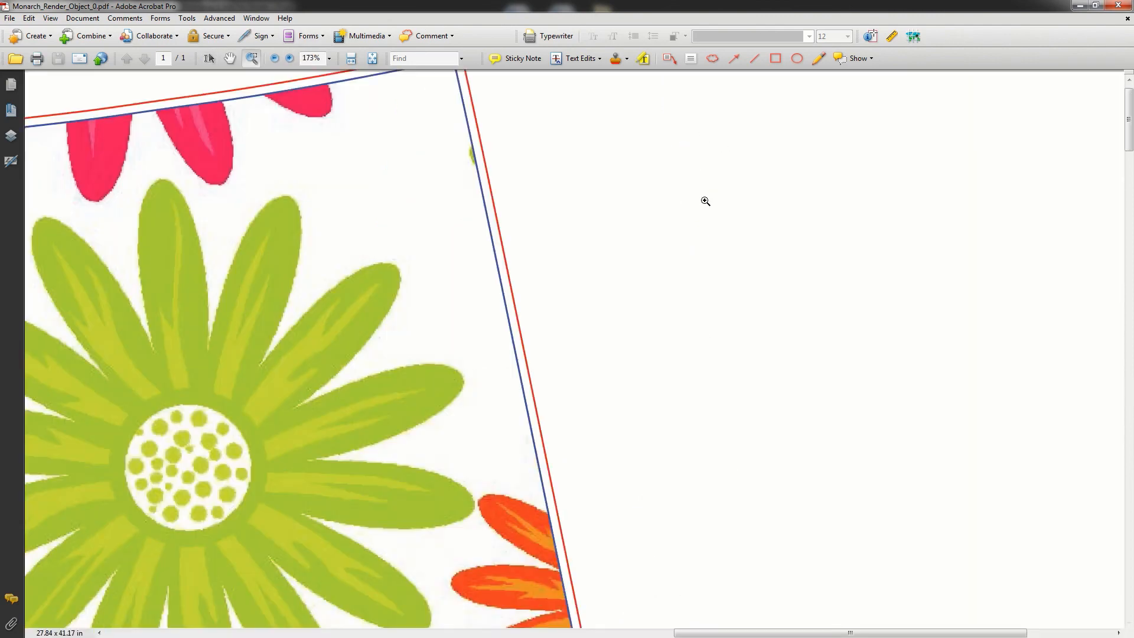
scroll(613, 238, "down", 8)
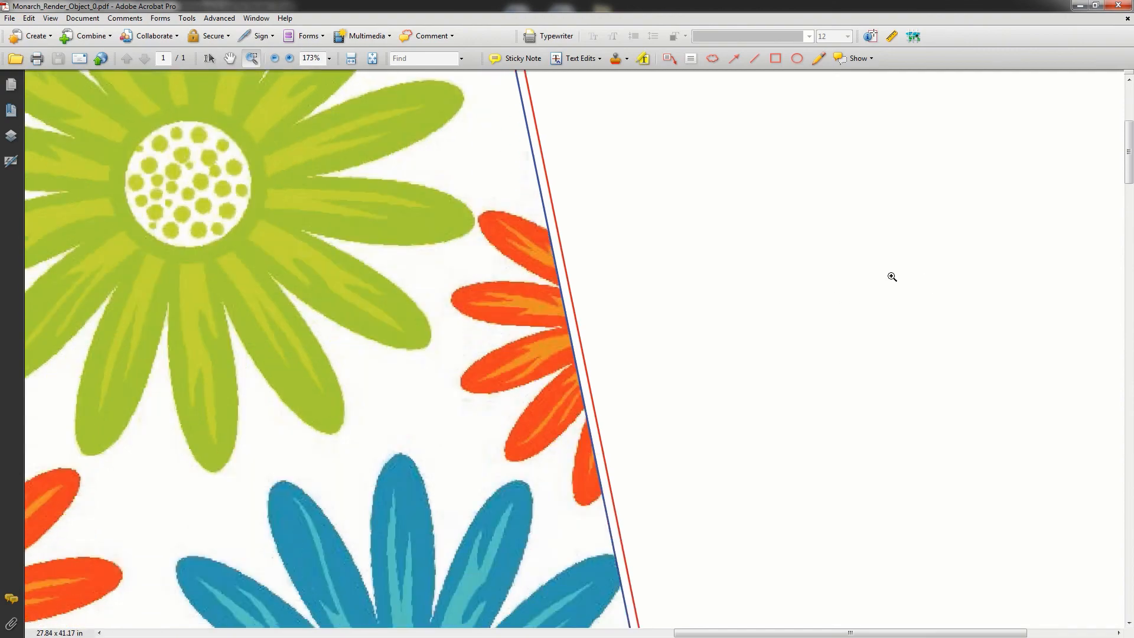
scroll(887, 277, "down", 8)
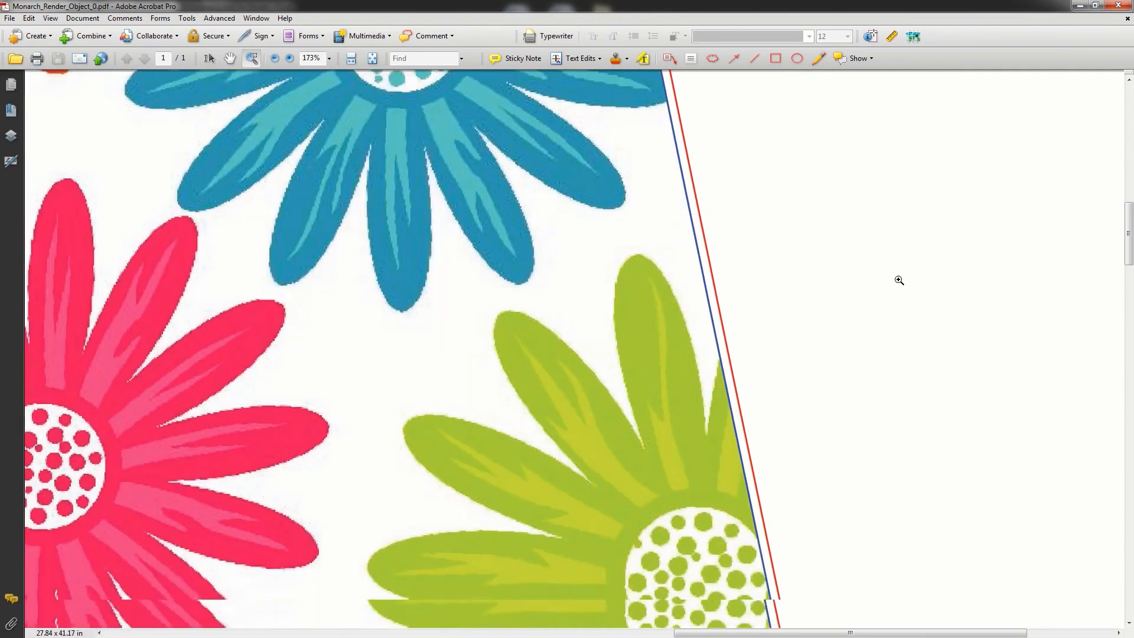
scroll(900, 279, "down", 10)
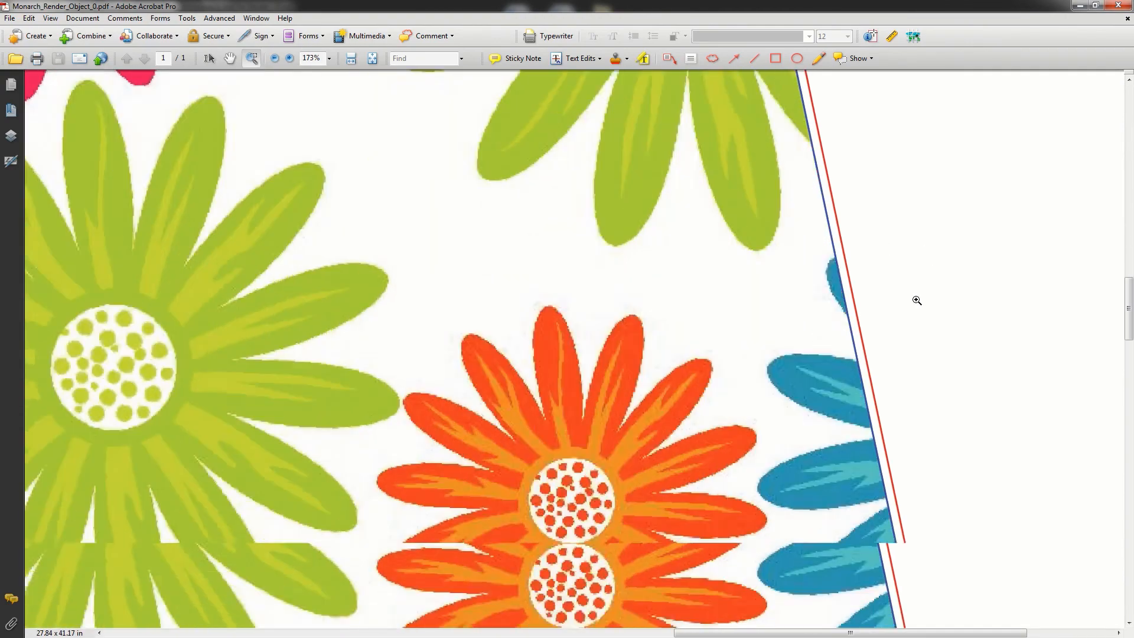
scroll(941, 317, "down", 10)
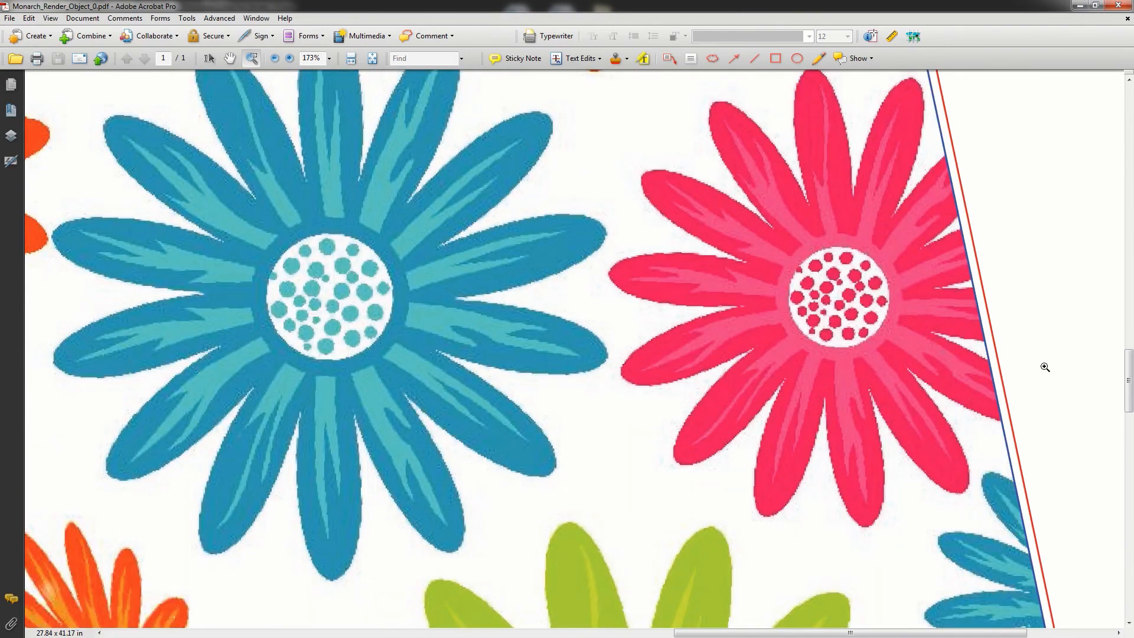
left_click_drag(986, 633, 1056, 634)
left_click_drag(1130, 372, 1128, 88)
scroll(1112, 496, "right", 2)
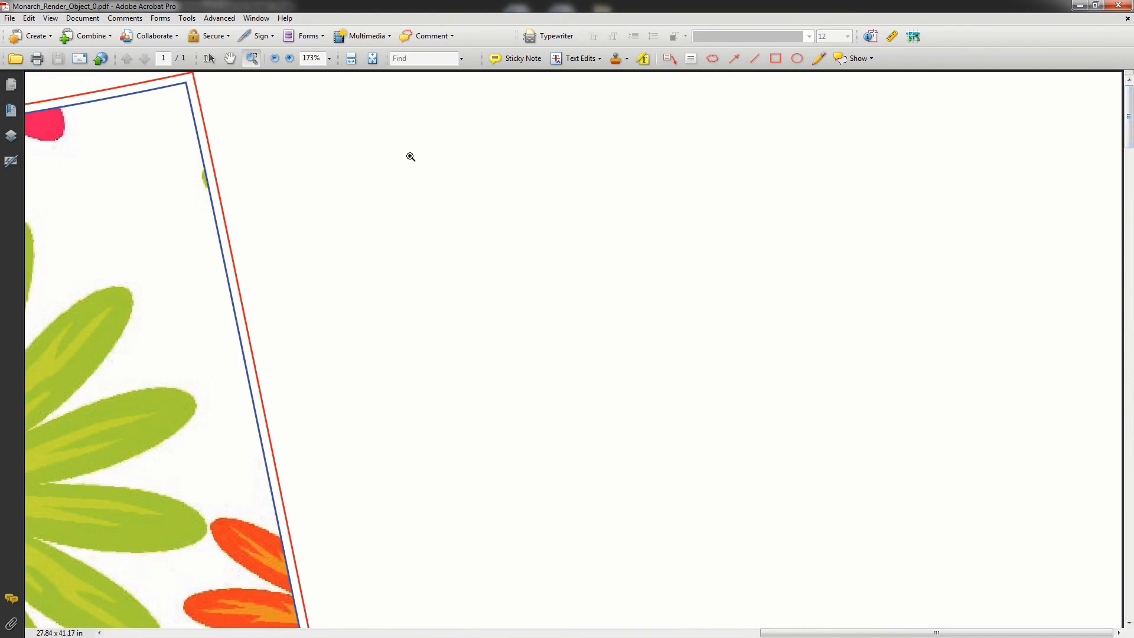
left_click(1118, 5)
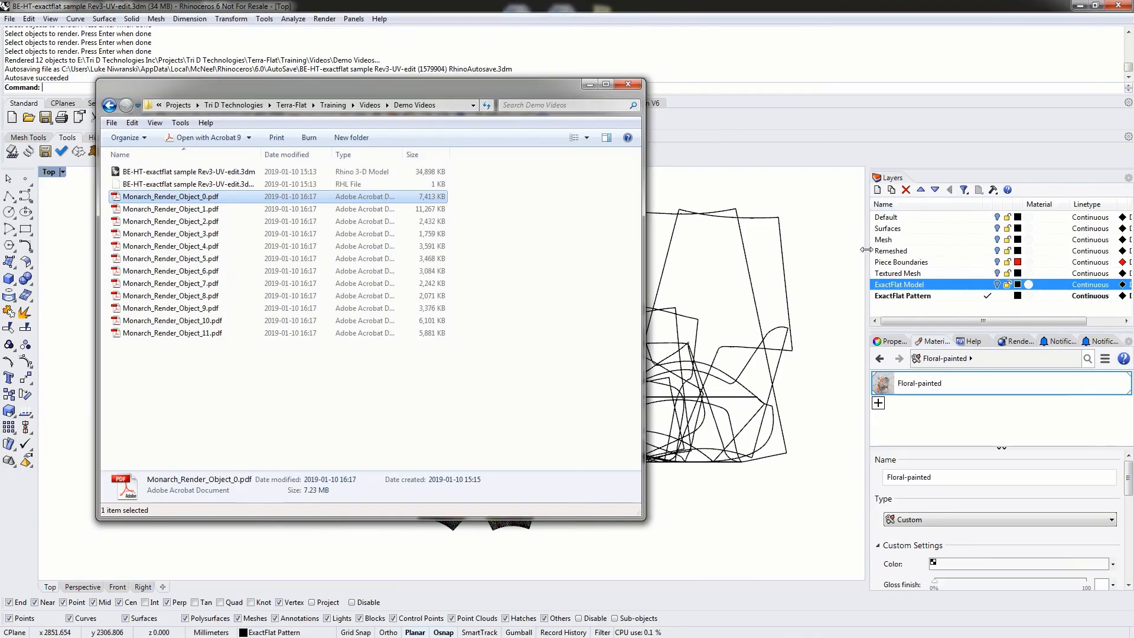
Return to Rhino, delete the overlapping outline curves beside the pattern pieces, and redraw the flattened objects
left_click(741, 7)
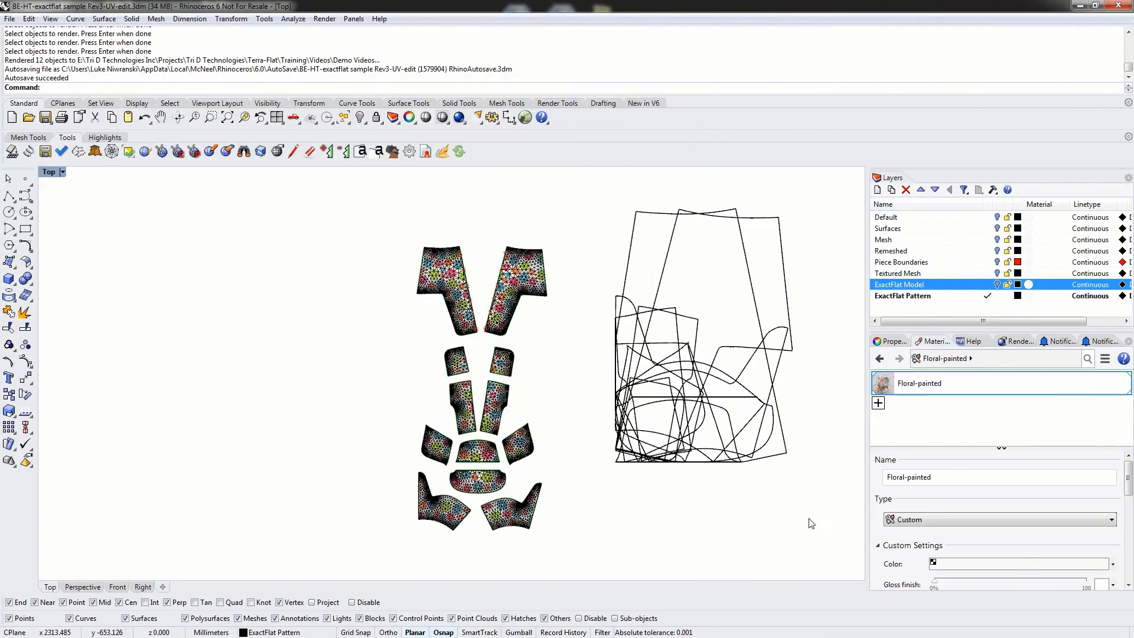
left_click_drag(819, 512, 600, 189)
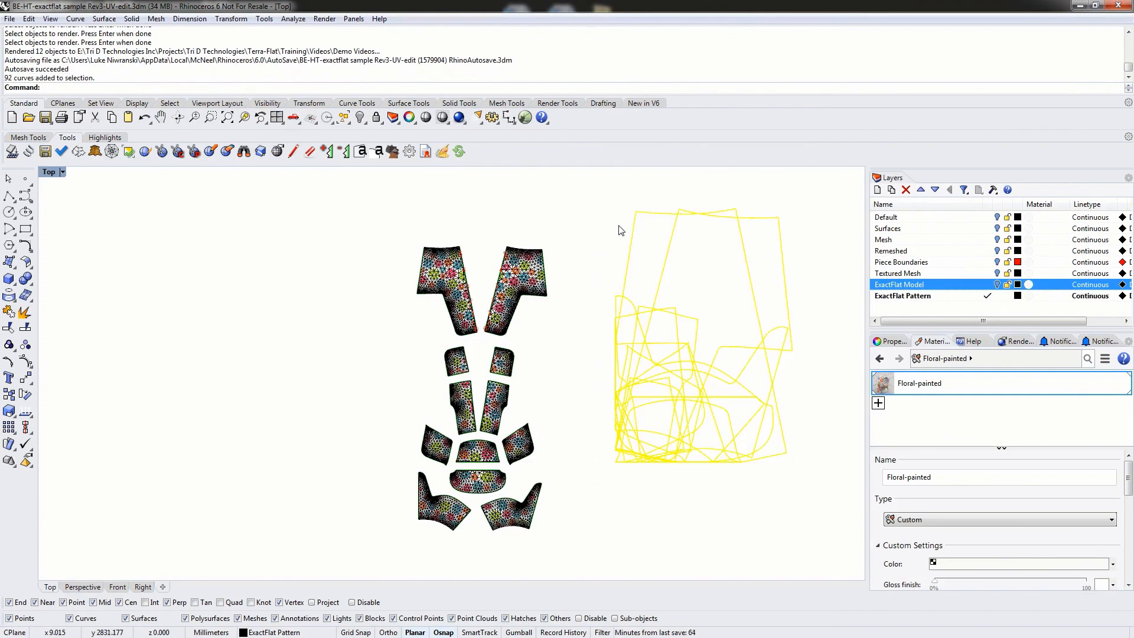
key("Delete")
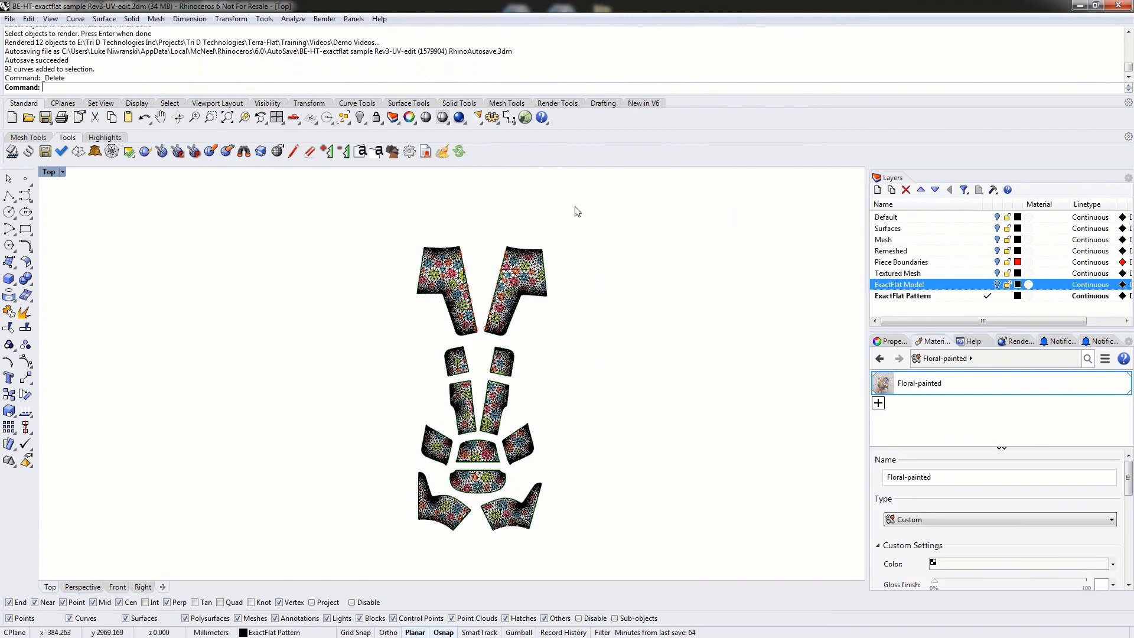
left_click(459, 152)
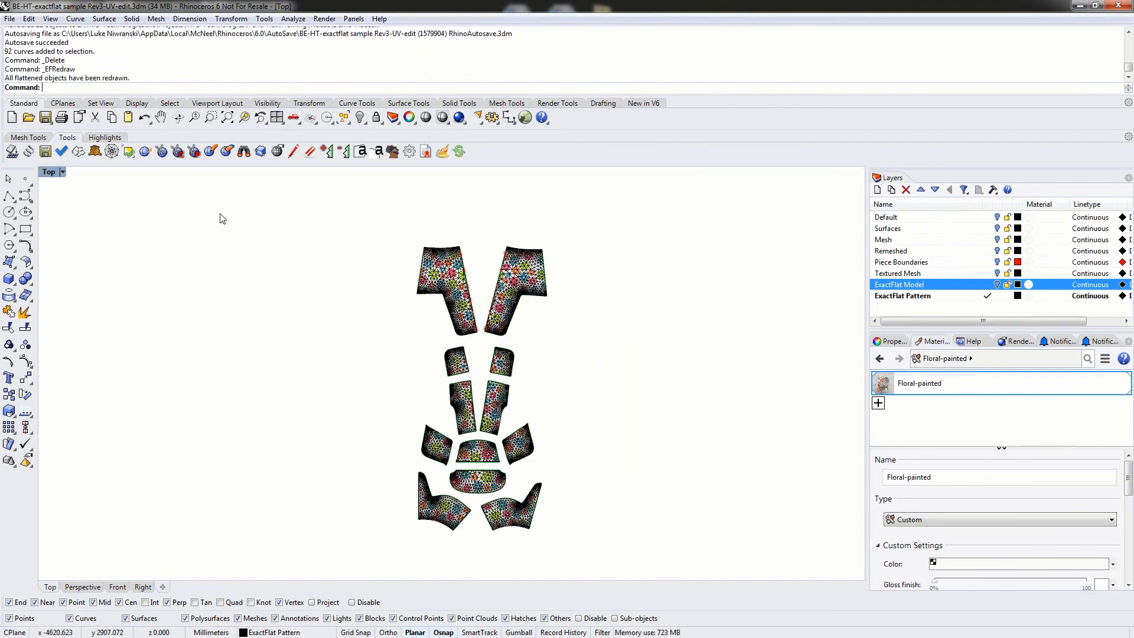
Start MonarchRender and delete all the old Monarch_Render_Object PDFs from the Demo Videos folder
type("MonarchRender")
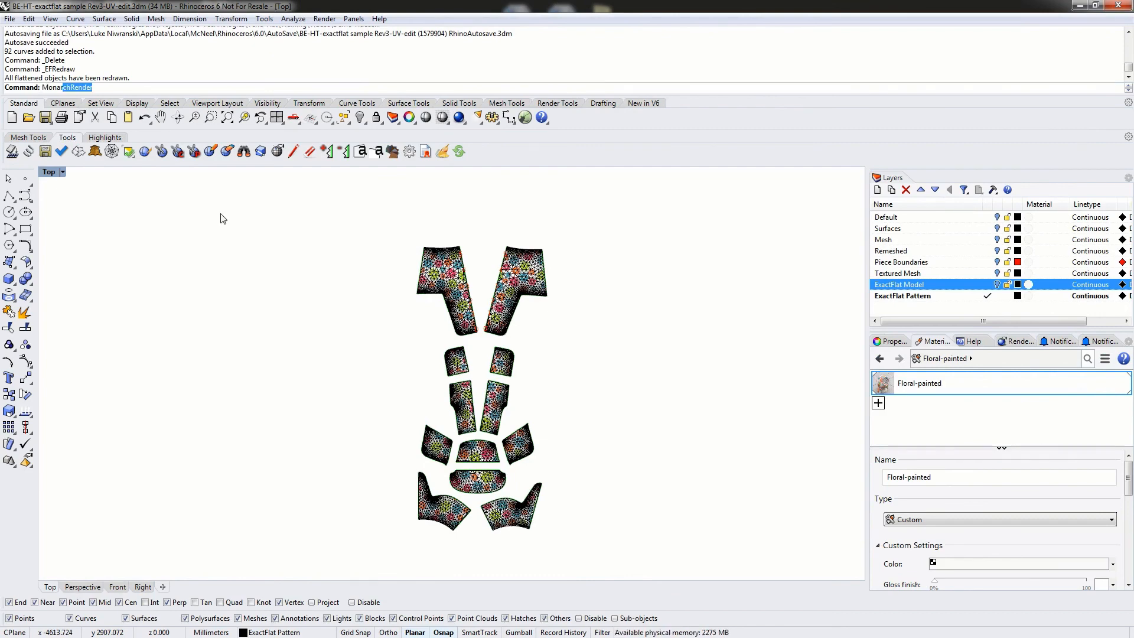
key("Return")
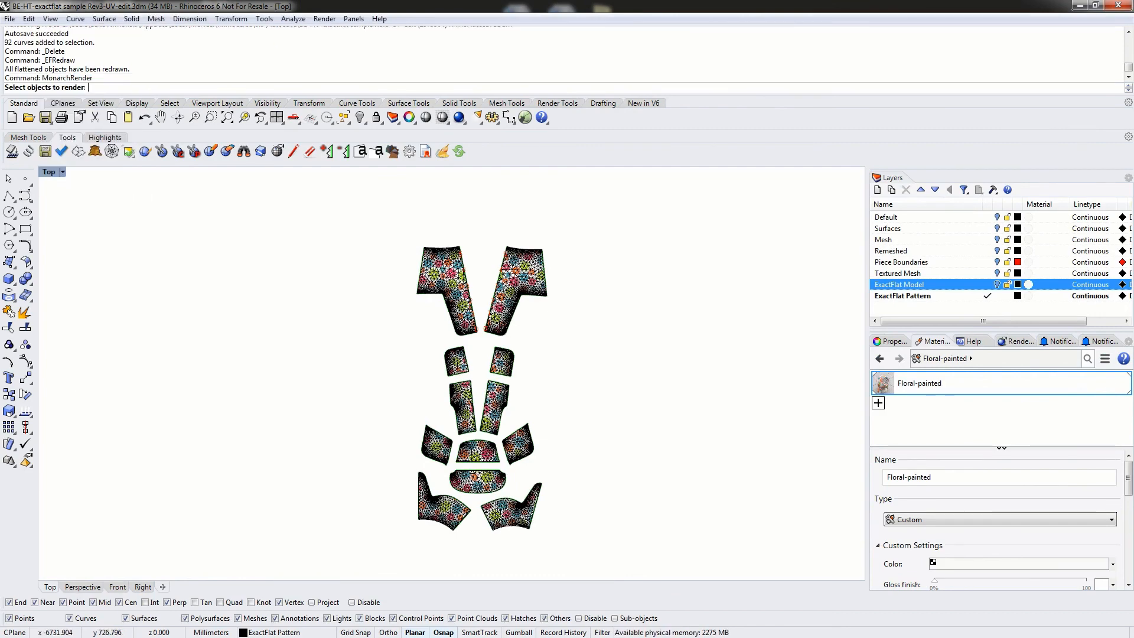
left_click(62, 637)
left_click_drag(230, 404, 118, 198)
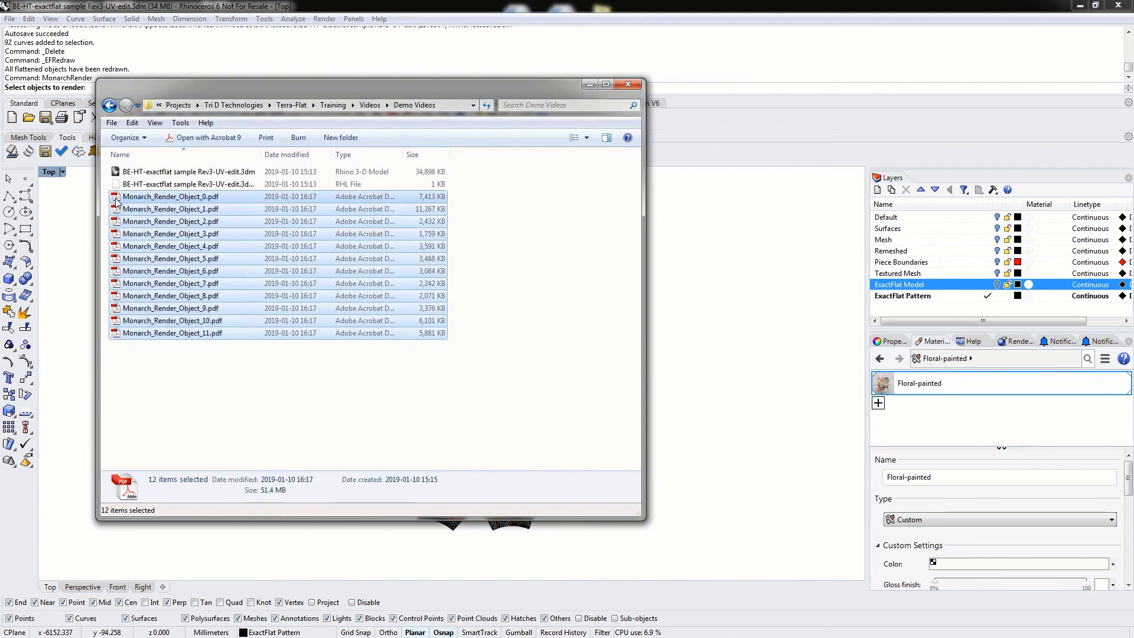
key("Delete")
left_click(663, 5)
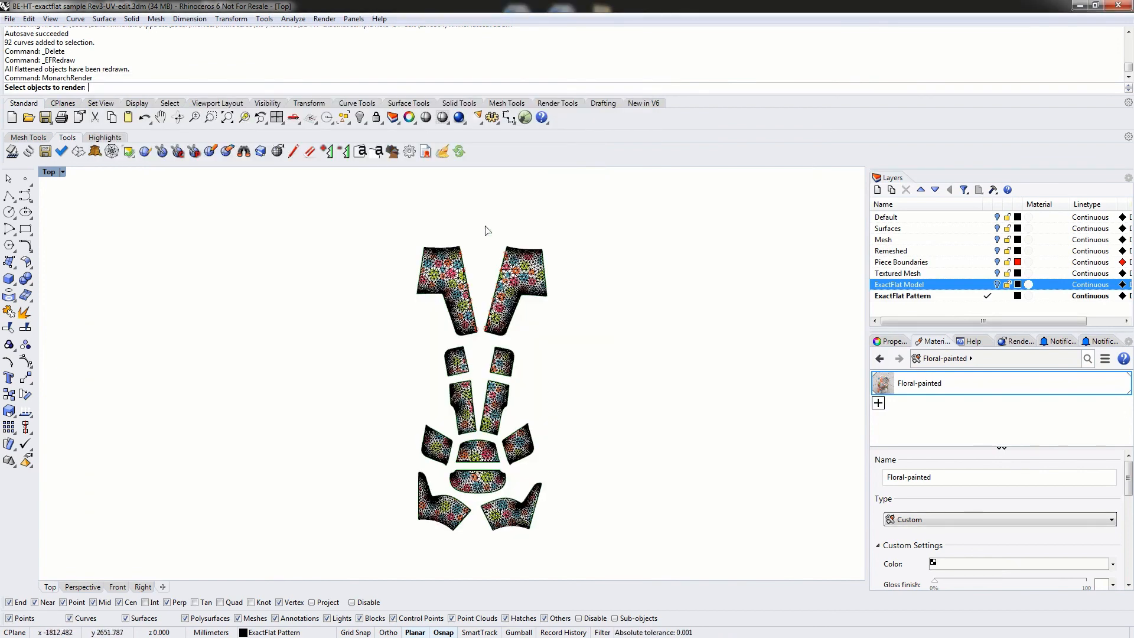
Render all the flattened pattern pieces at 150 dpi to PDF, keeping the CUT, SEAM, NOTCH and TAGS layers included
left_click_drag(357, 217, 643, 567)
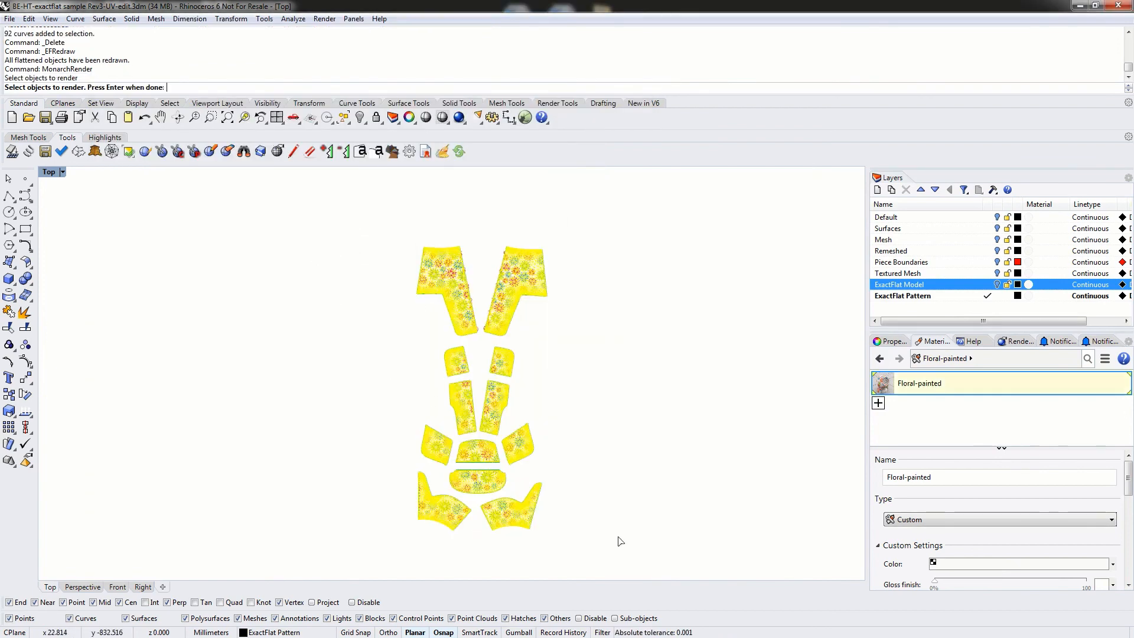
key("Return")
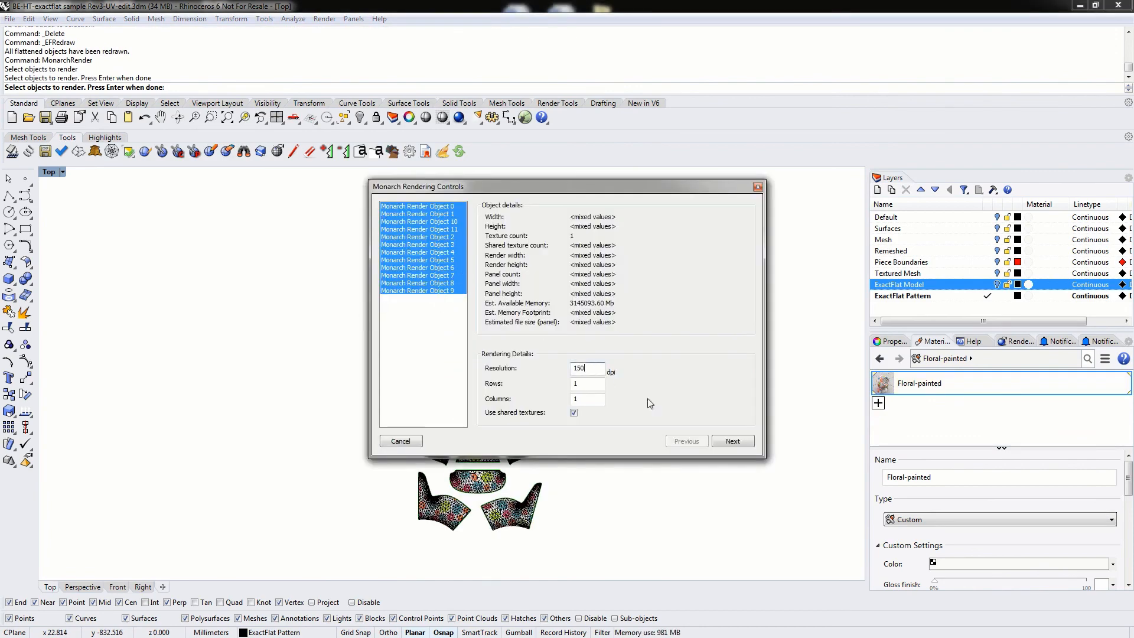
left_click(733, 441)
left_click(733, 441)
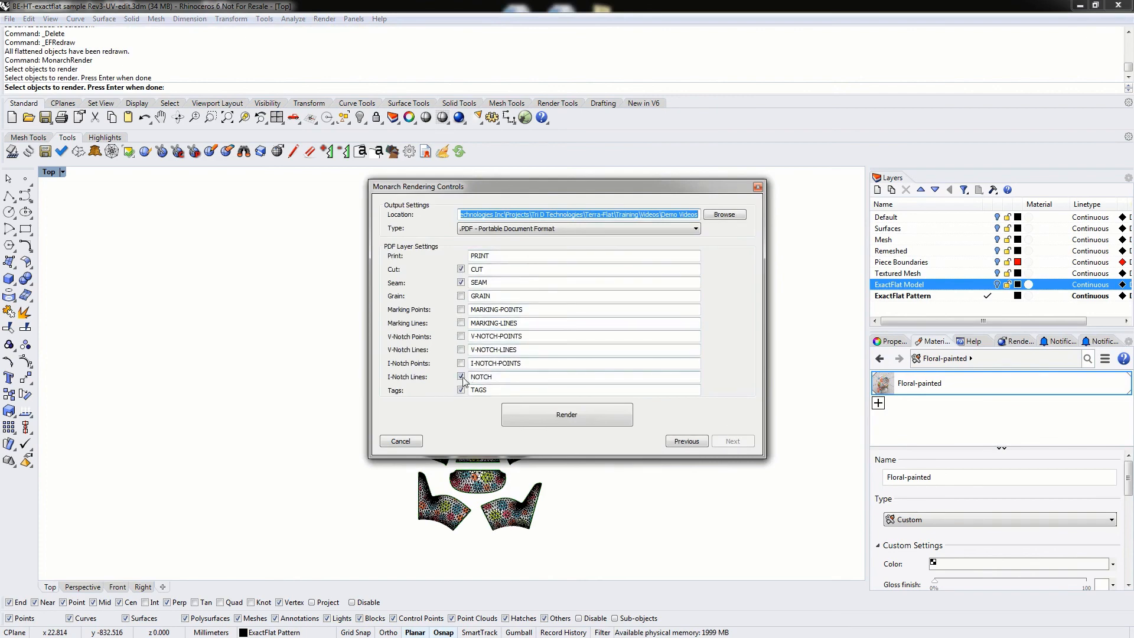
left_click(462, 378)
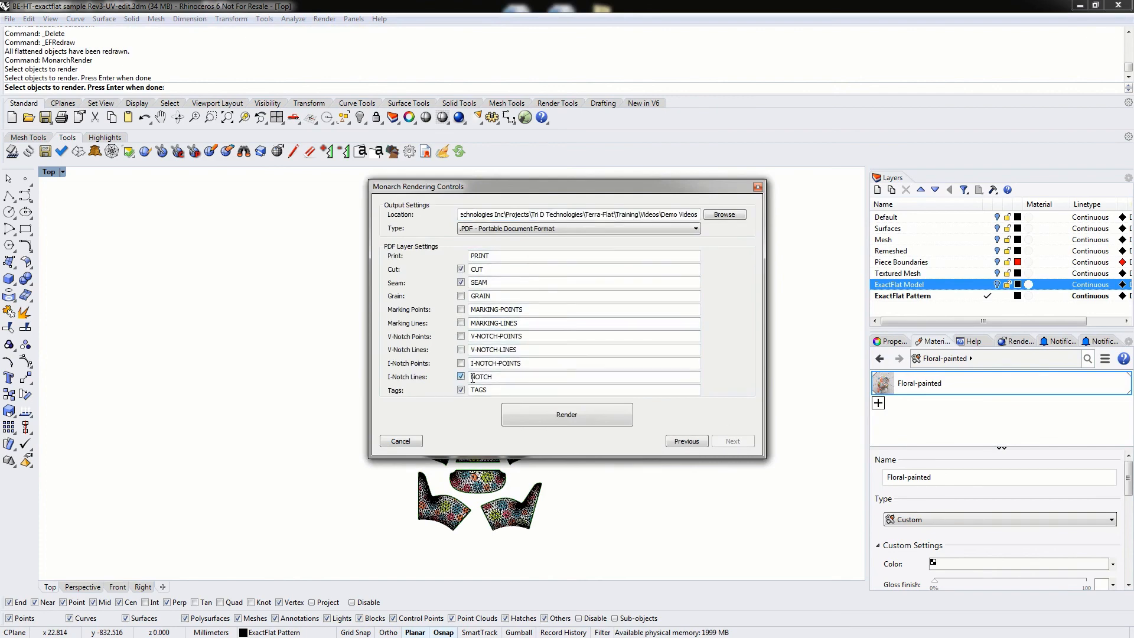
left_click(562, 417)
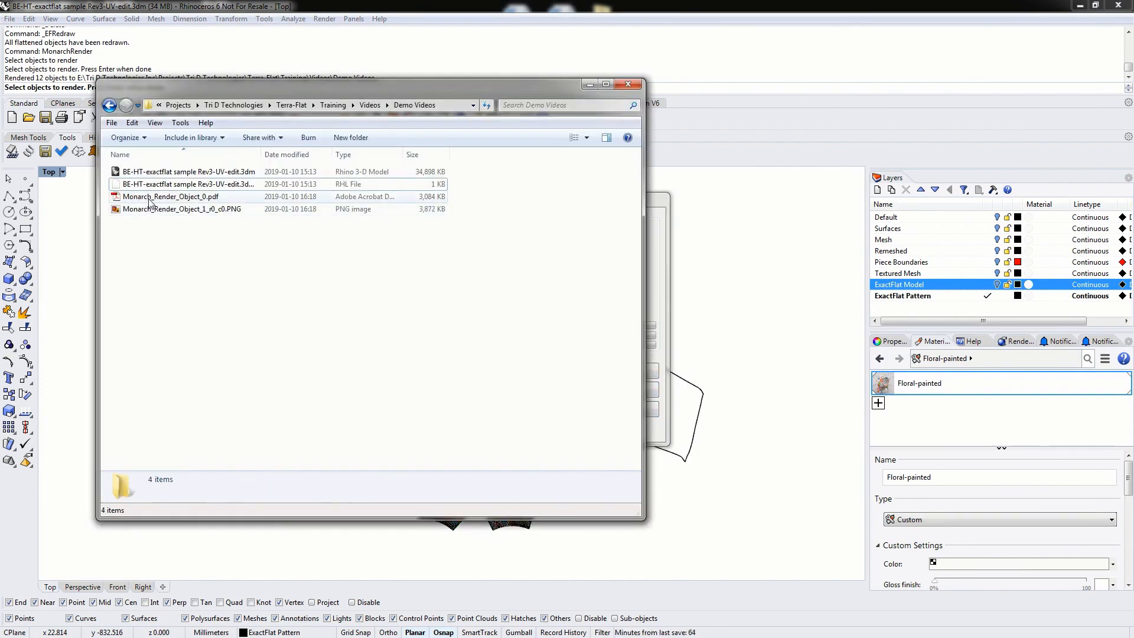
Check the newly rendered Monarch_Render_Object_0.pdf and Monarch_Render_Object_1.pdf in the Demo Videos folder
double_click(152, 196)
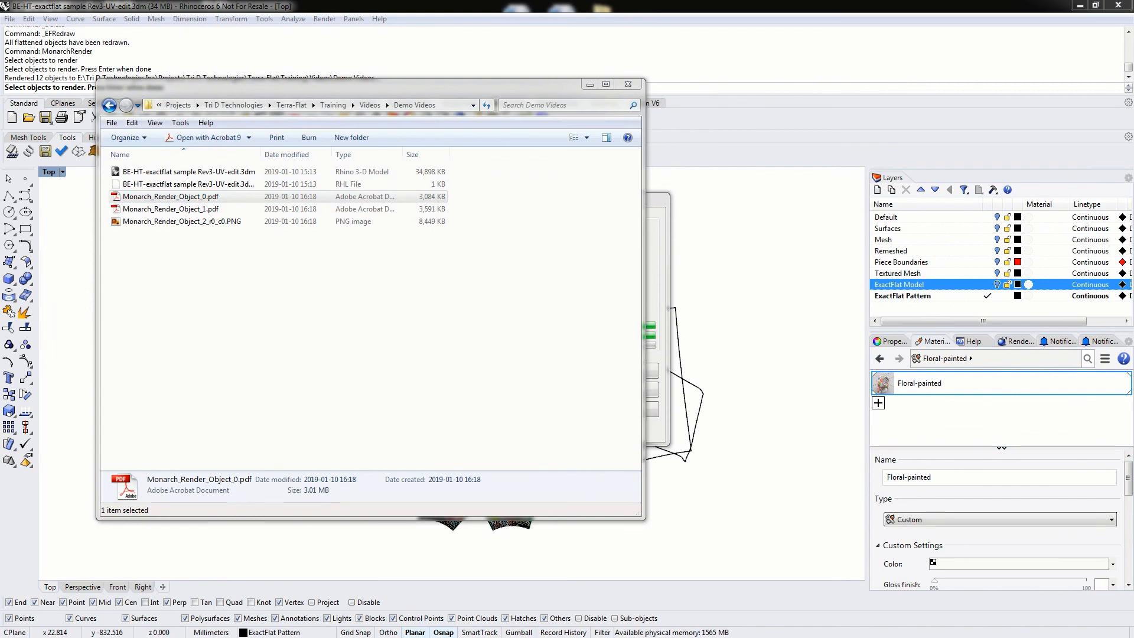
left_click(195, 197)
left_click(199, 210)
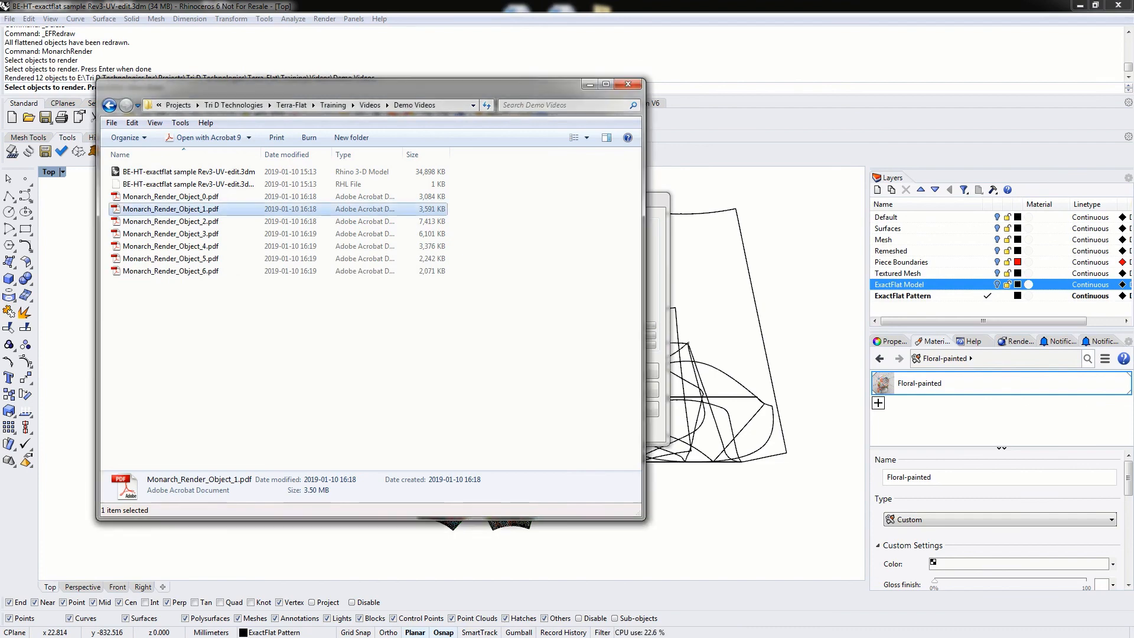
left_click(387, 357)
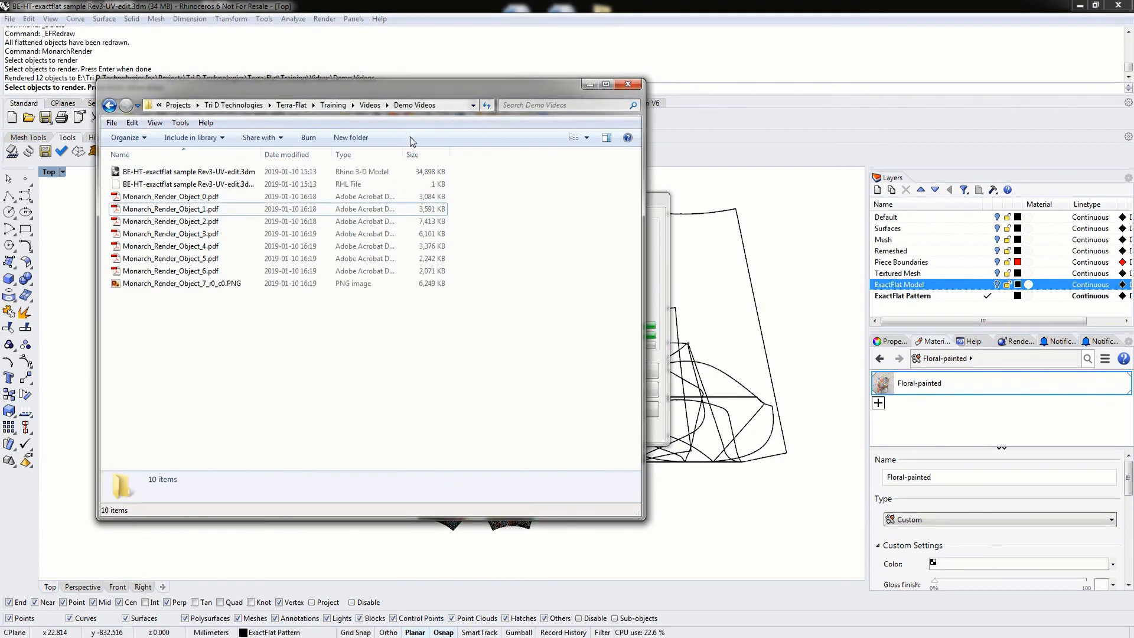
Open Monarch_Render_Object_2.pdf in Adobe Acrobat Pro, maximize its window, and inspect the notch tag on the slanted edge at 150% zoom
left_click(199, 222)
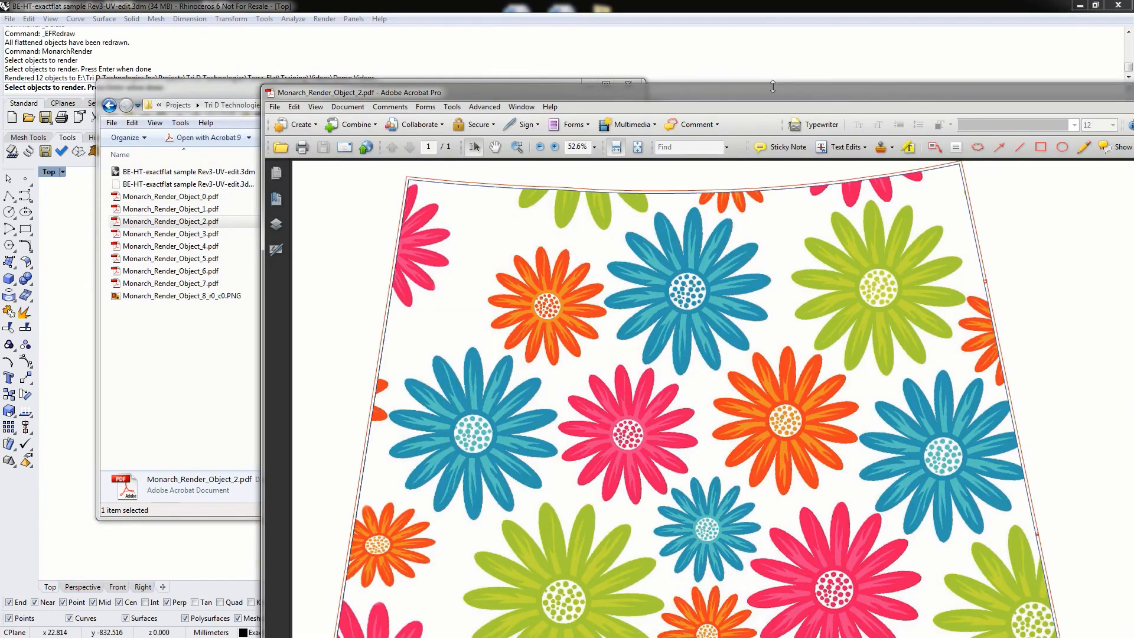
left_click_drag(766, 98, 602, 55)
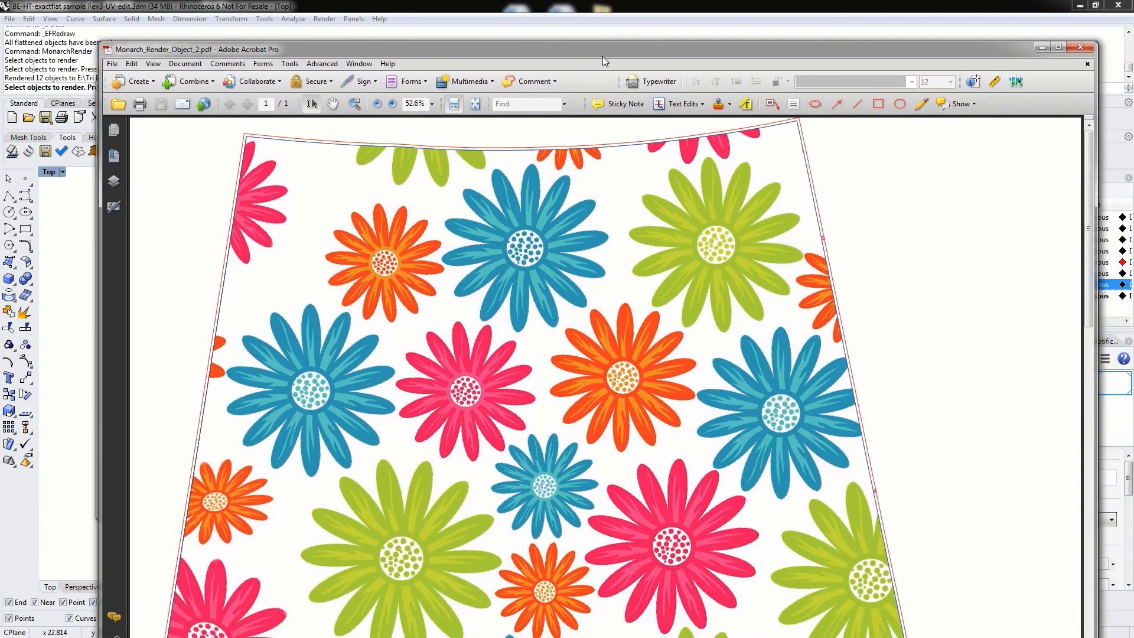
double_click(602, 55)
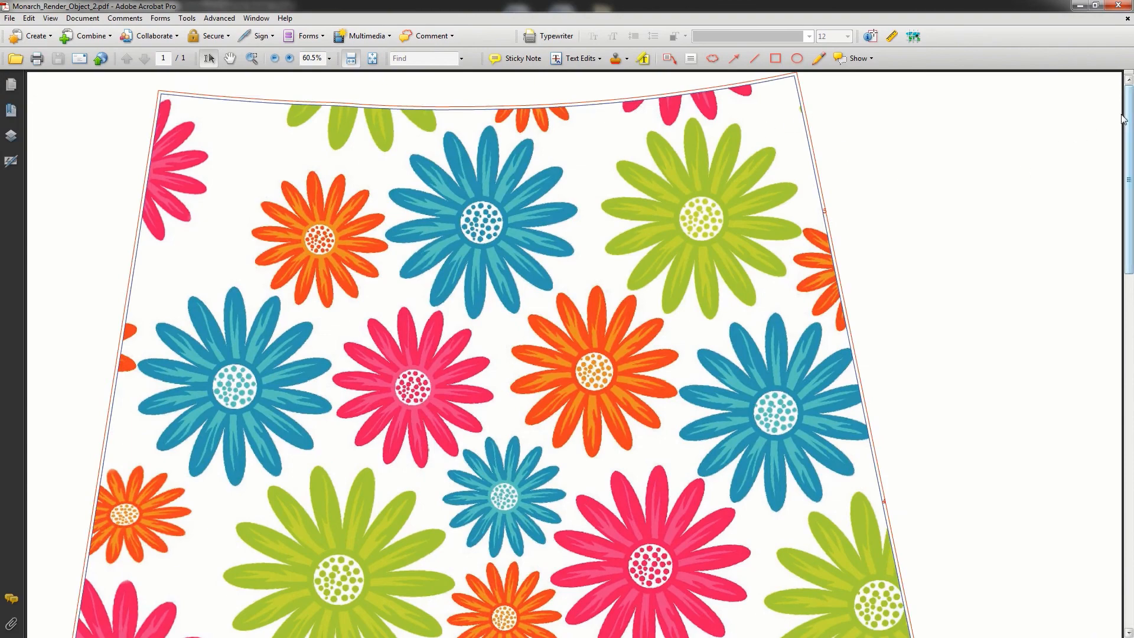
scroll(867, 195, "up", 5, "ctrl")
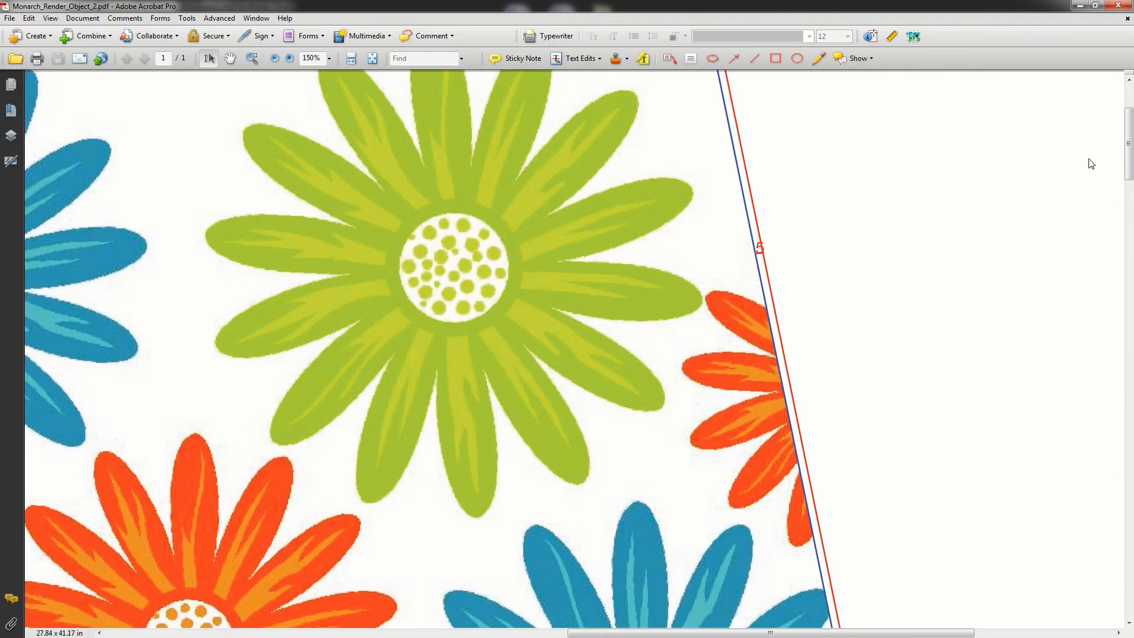
left_click_drag(1129, 144, 1128, 120)
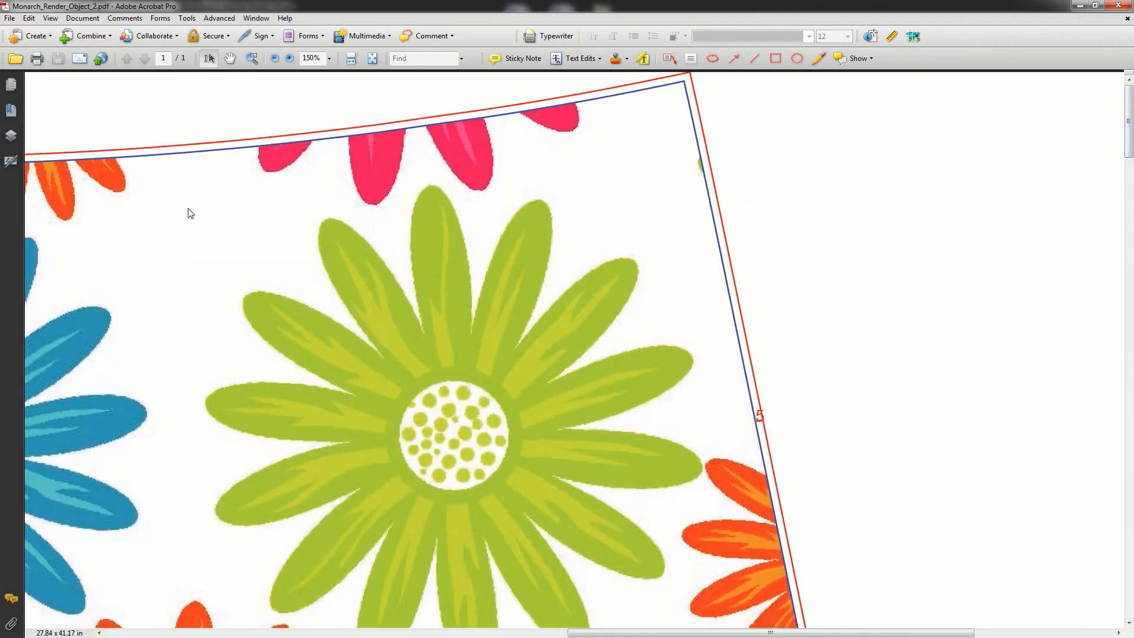
Show the PDF's layer list and hide the PRINT and CUT layers
left_click(11, 135)
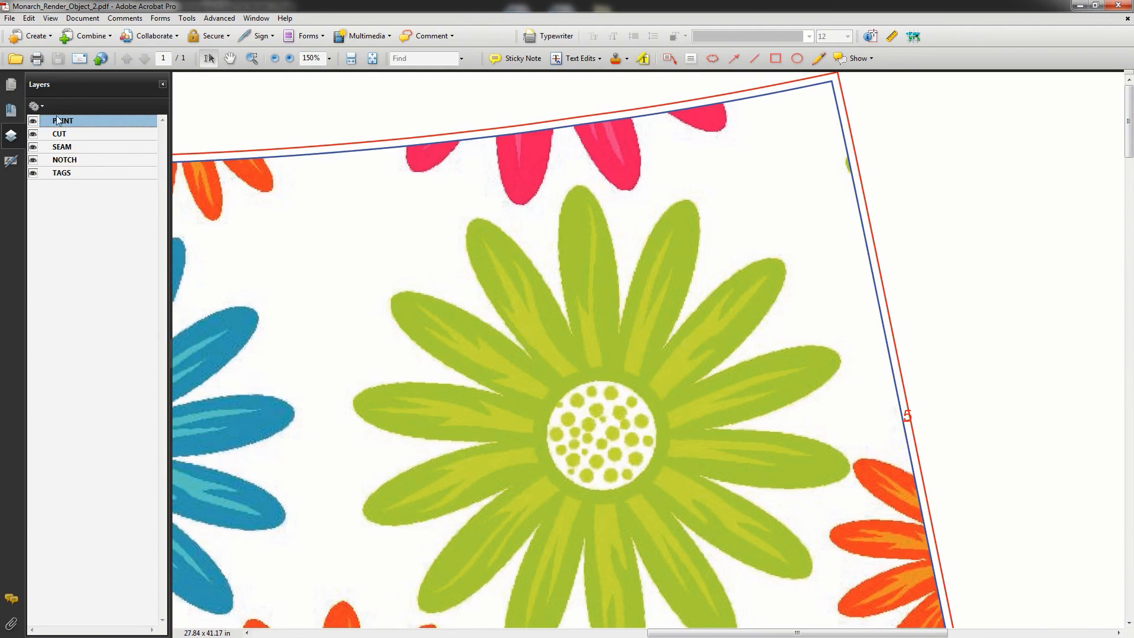
left_click(34, 121)
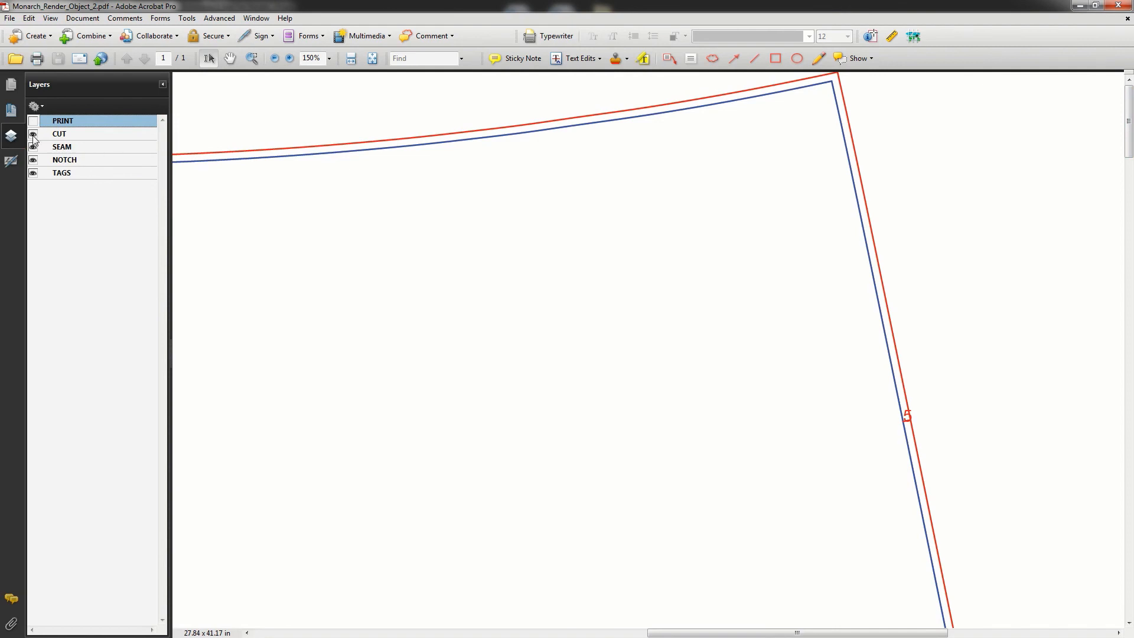
left_click(33, 134)
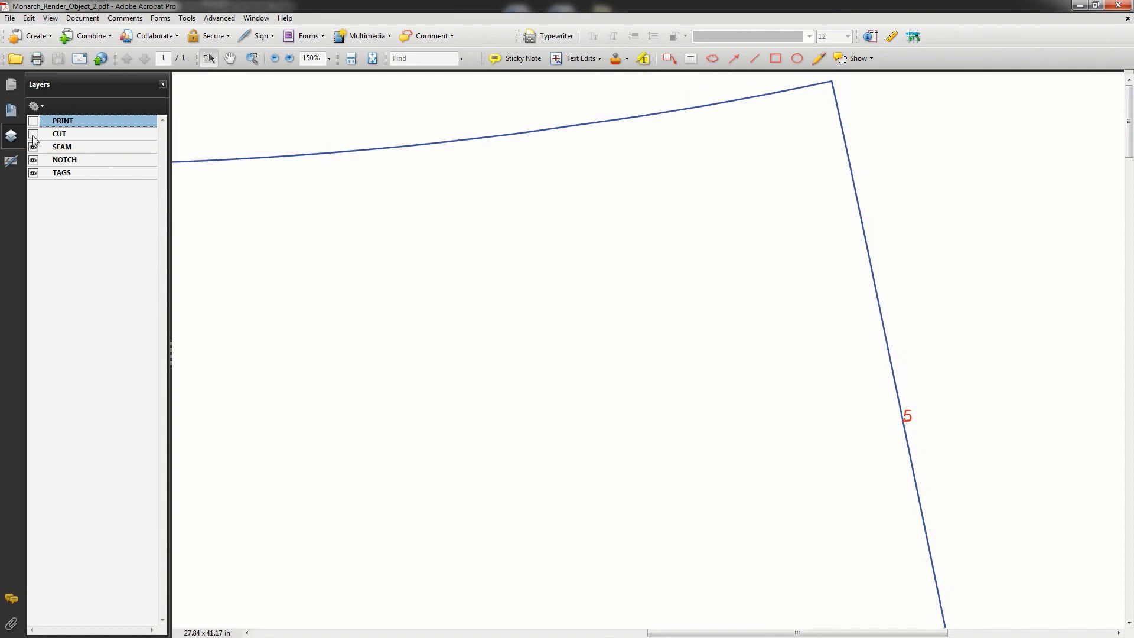
left_click(33, 134)
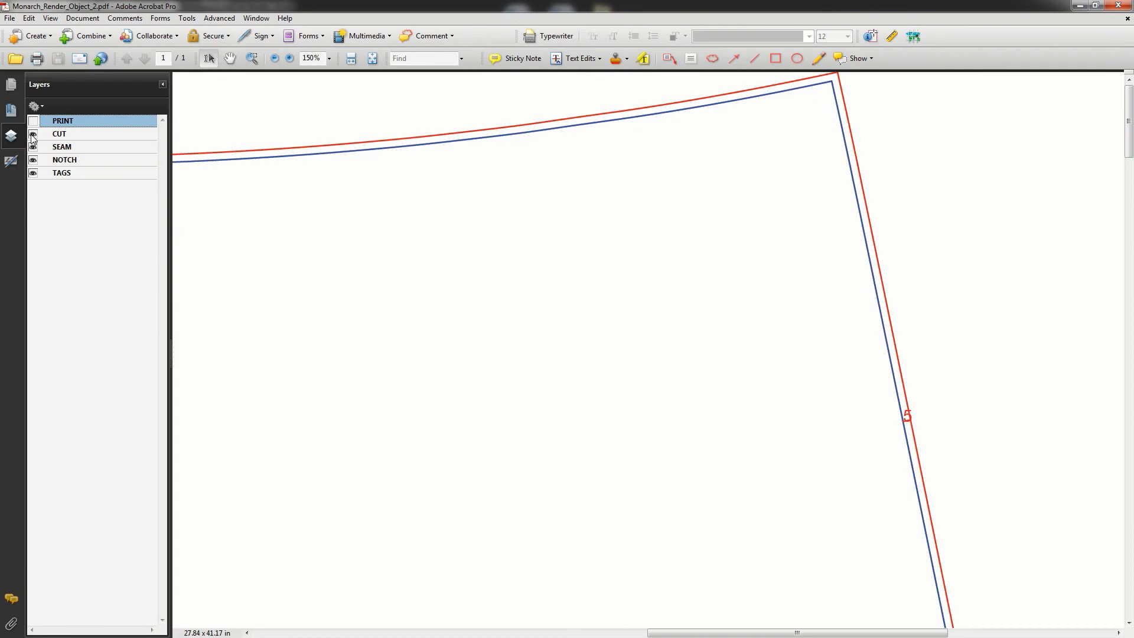
left_click(33, 134)
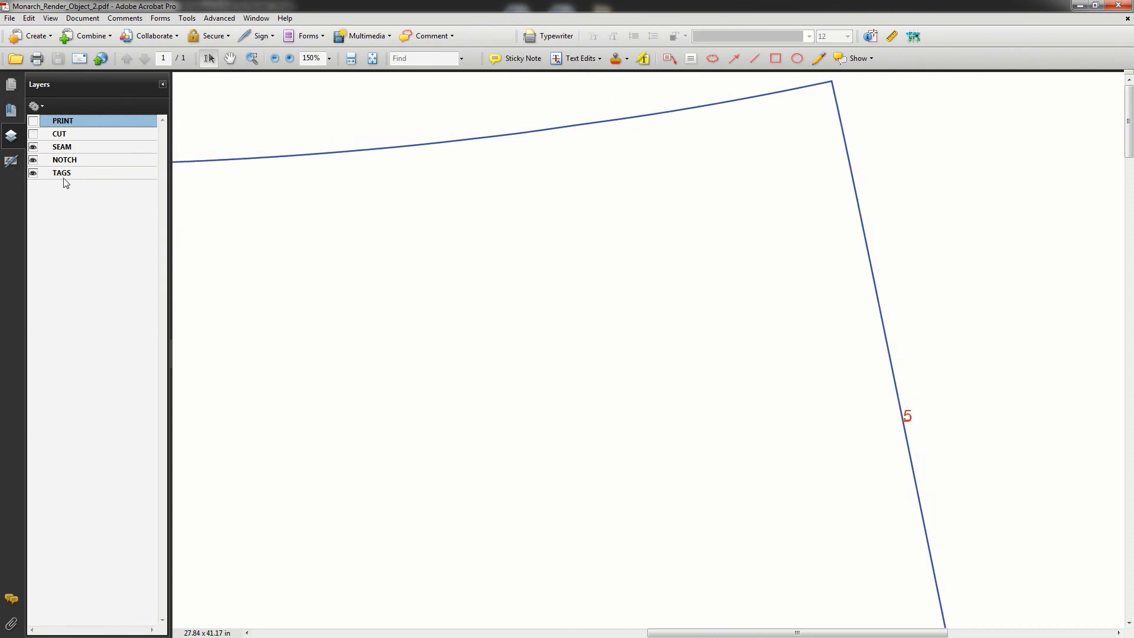
Hide the SEAM and TAGS layers, show the CUT layer, and inspect the notch on the piece's slanted cut line
left_click(34, 147)
left_click(33, 134)
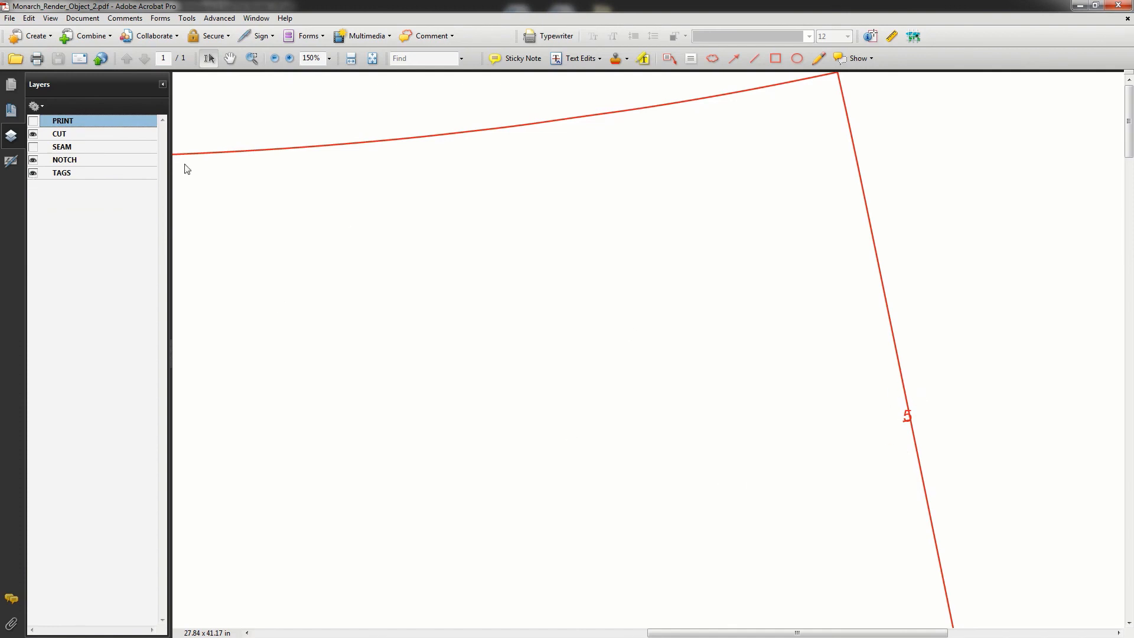
left_click(33, 172)
left_click_drag(1126, 132, 1129, 220)
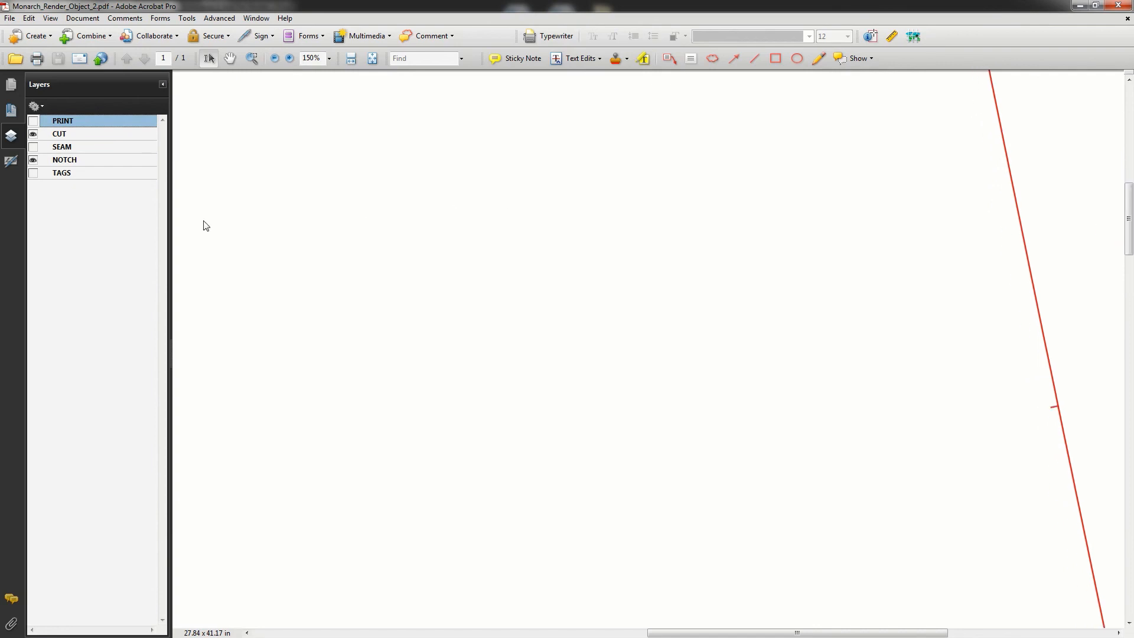
Show the PRINT, SEAM and TAGS layers again, check the complete pattern piece at full-page view, and close the PDF
left_click(33, 121)
left_click(33, 147)
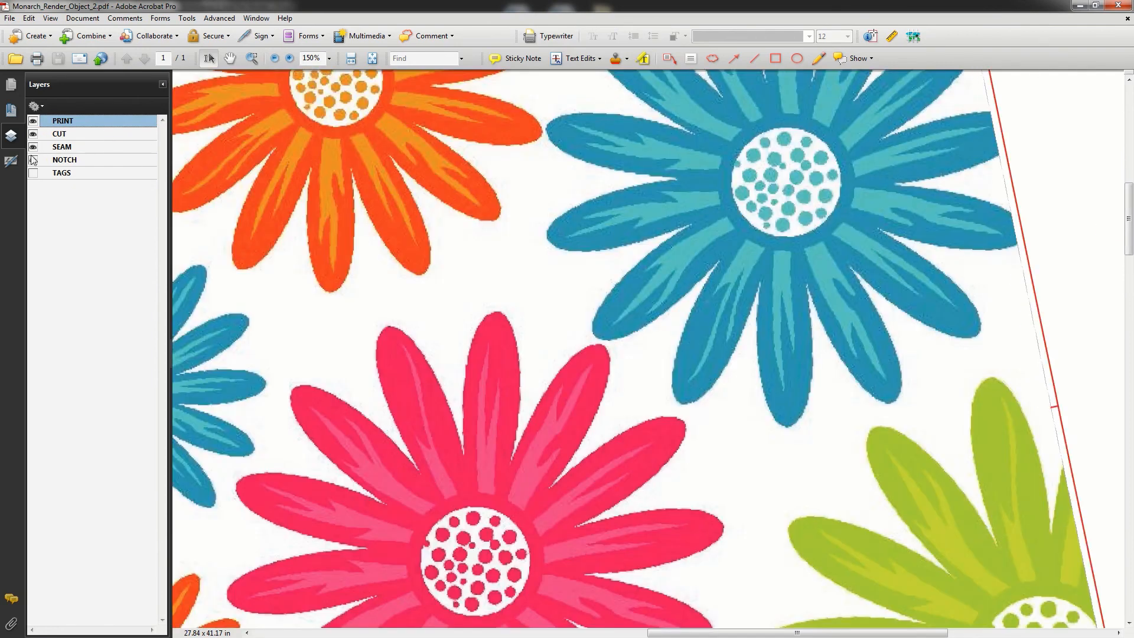
left_click(33, 173)
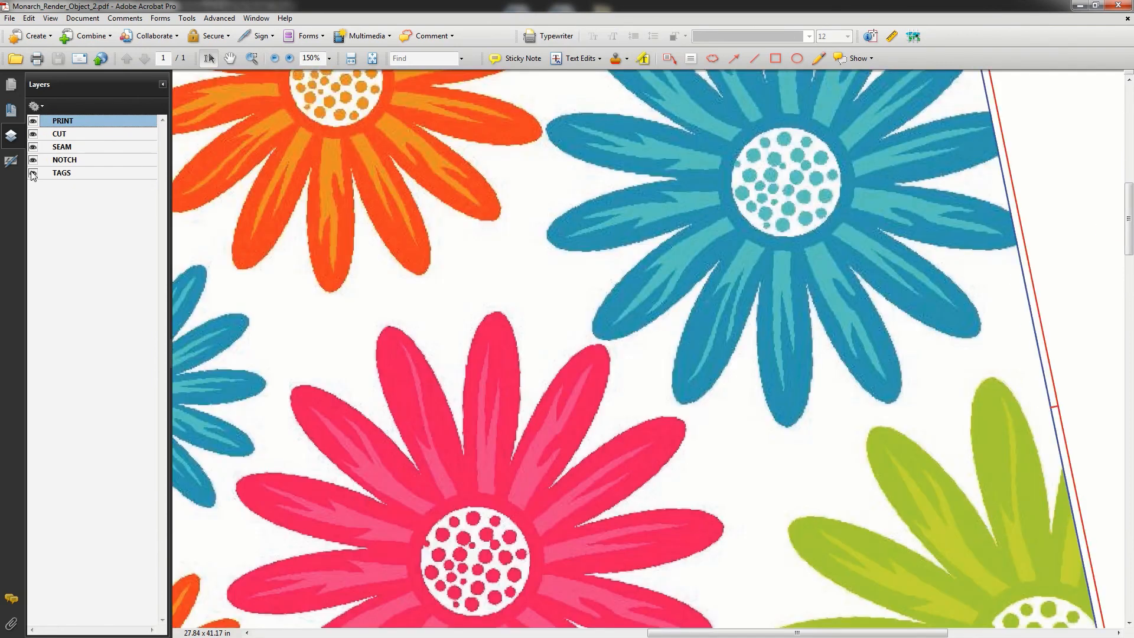
left_click(374, 58)
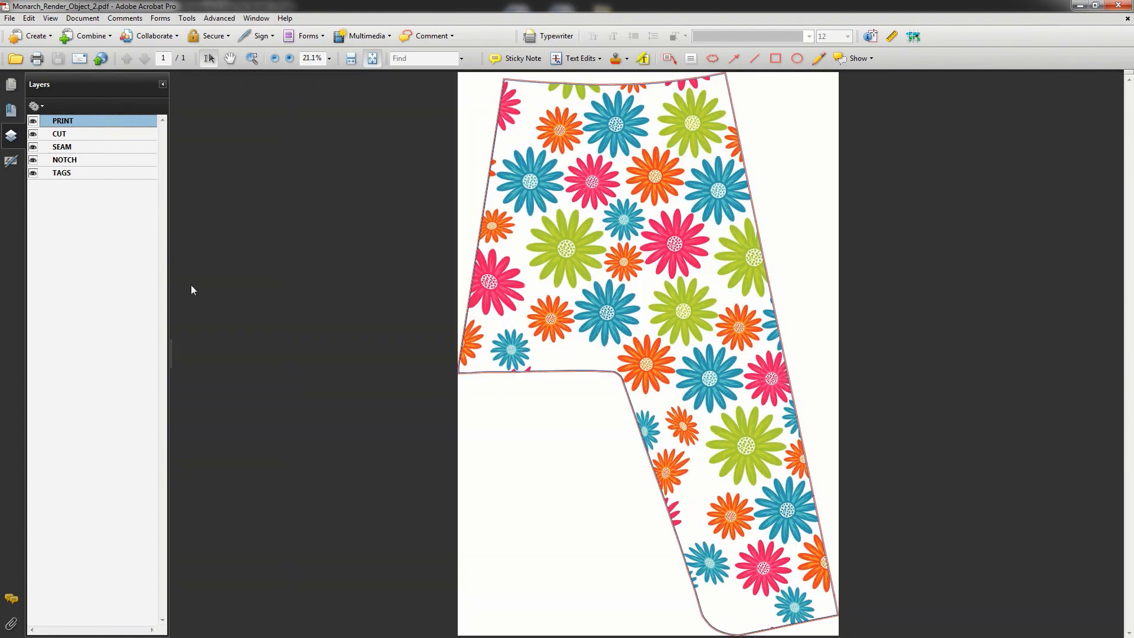
left_click(1118, 7)
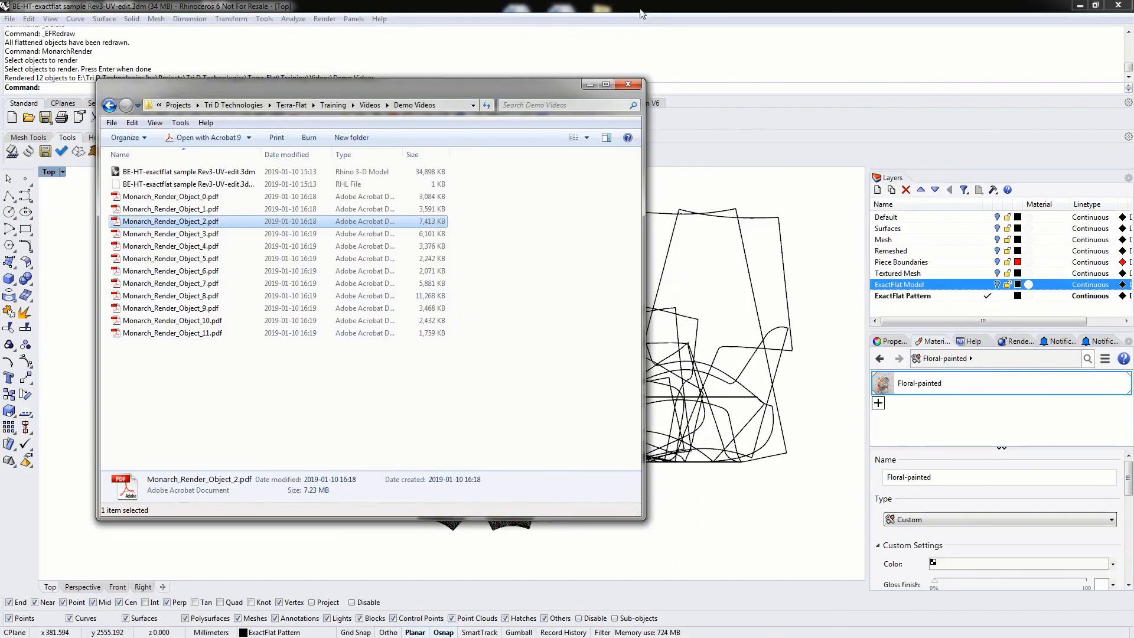
Switch back to Rhinoceros and delete all the overlapping outline curves beside the textured flattened pieces
left_click(641, 12)
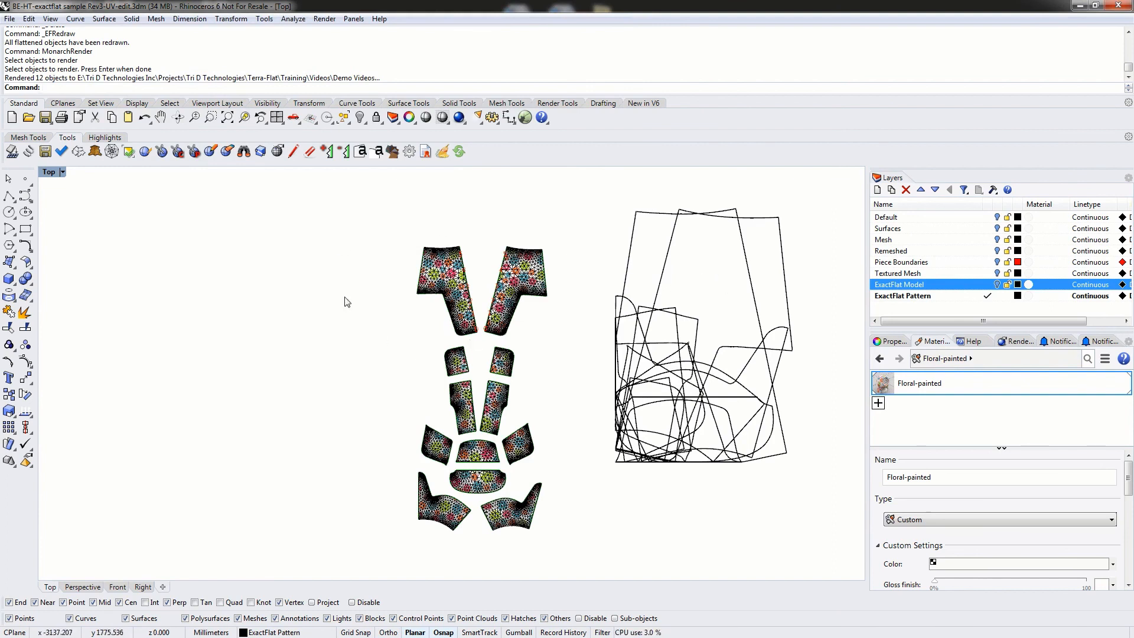
left_click_drag(813, 510, 585, 195)
key("Delete")
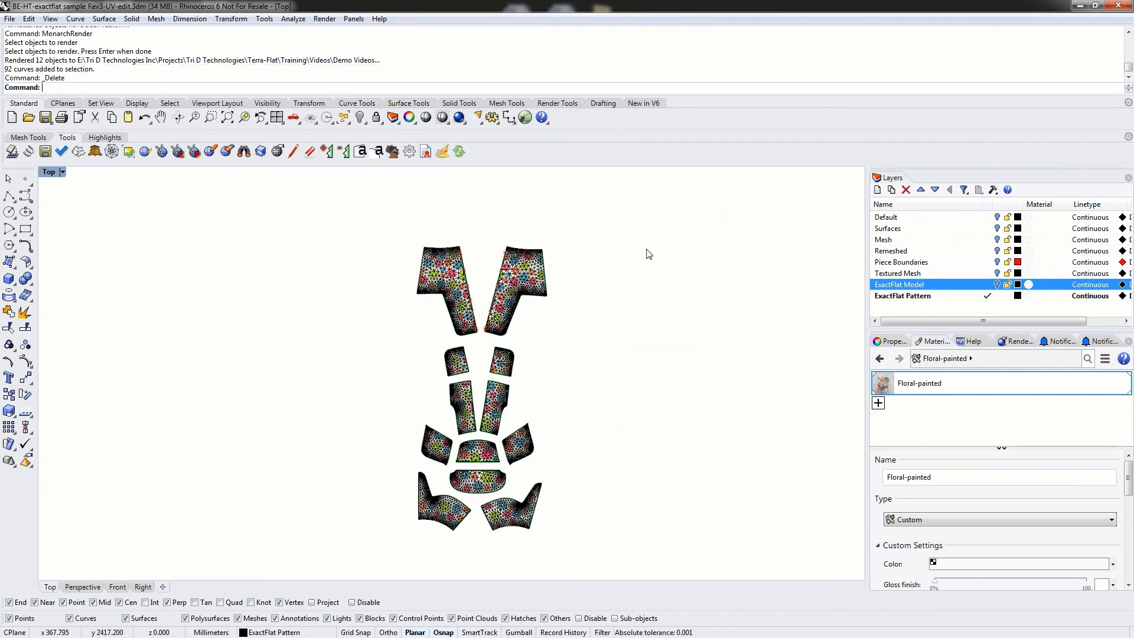